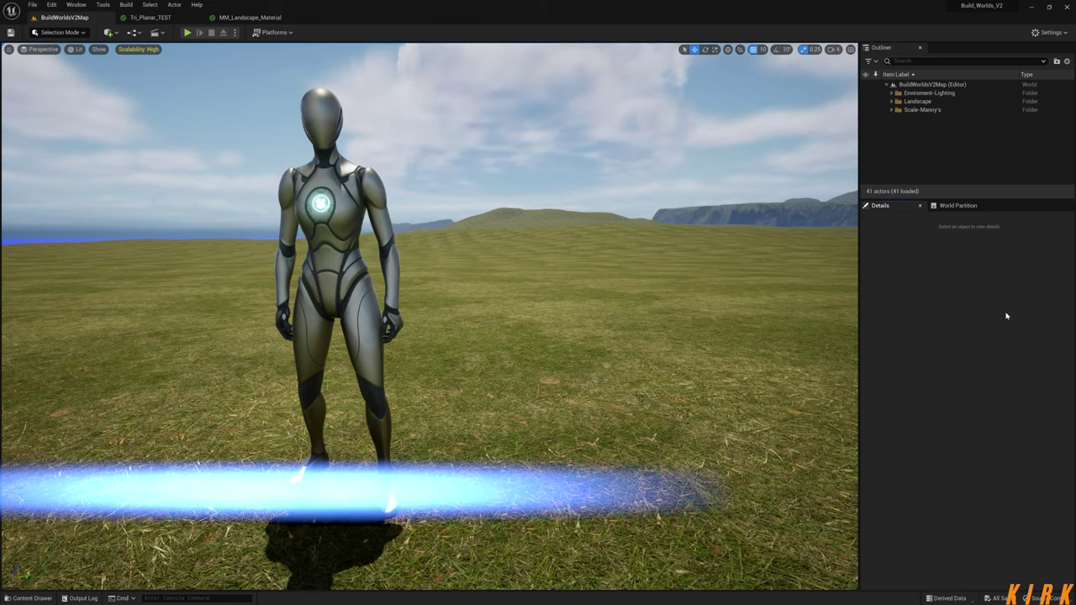
# - Examine the node layout of the Tri_Planar_TEST material graph, from the world-position masks through the texture blends to the material output
pyautogui.click(132, 18)
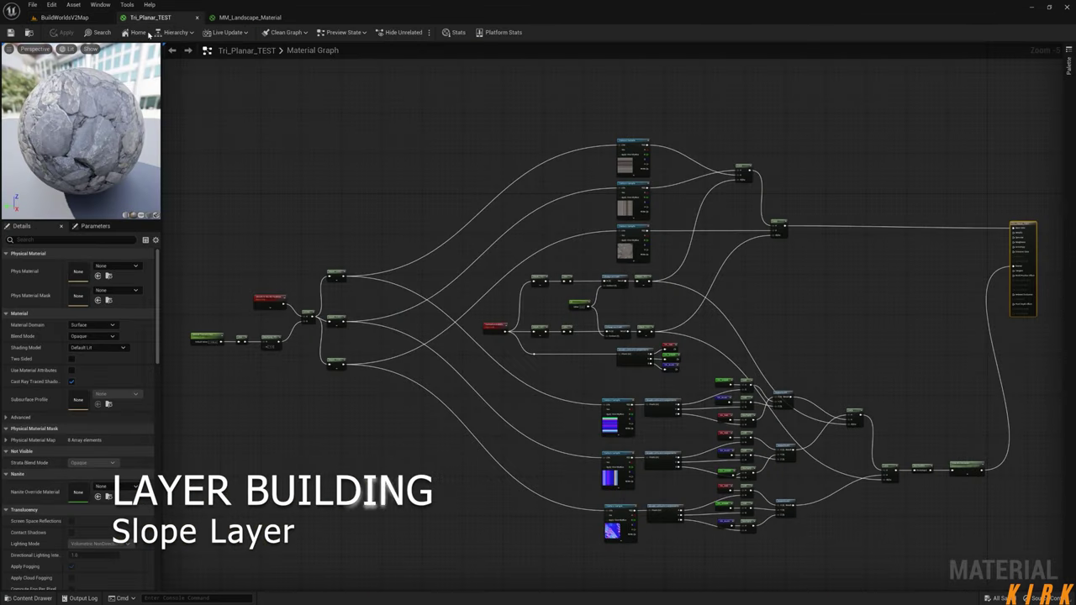
pyautogui.scroll(3, 640, 258)
pyautogui.moveTo(504, 234); pyautogui.dragTo(699, 238, button='right')
pyautogui.scroll(1, 670, 250)
pyautogui.moveTo(628, 255); pyautogui.dragTo(531, 245, button='right')
pyautogui.scroll(-2, 553, 259)
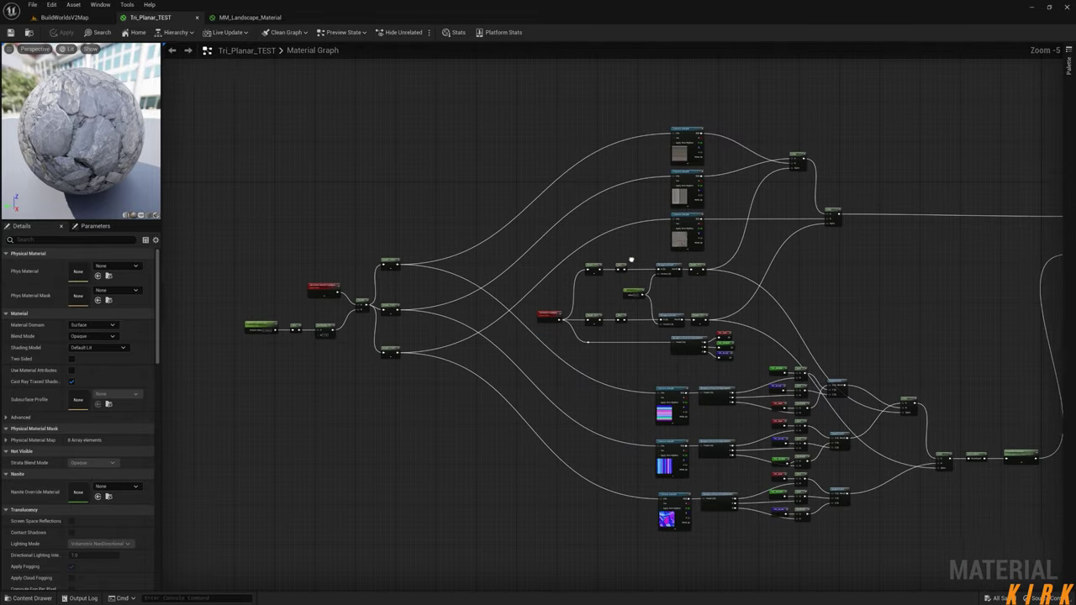
pyautogui.moveTo(629, 257); pyautogui.dragTo(516, 244, button='right')
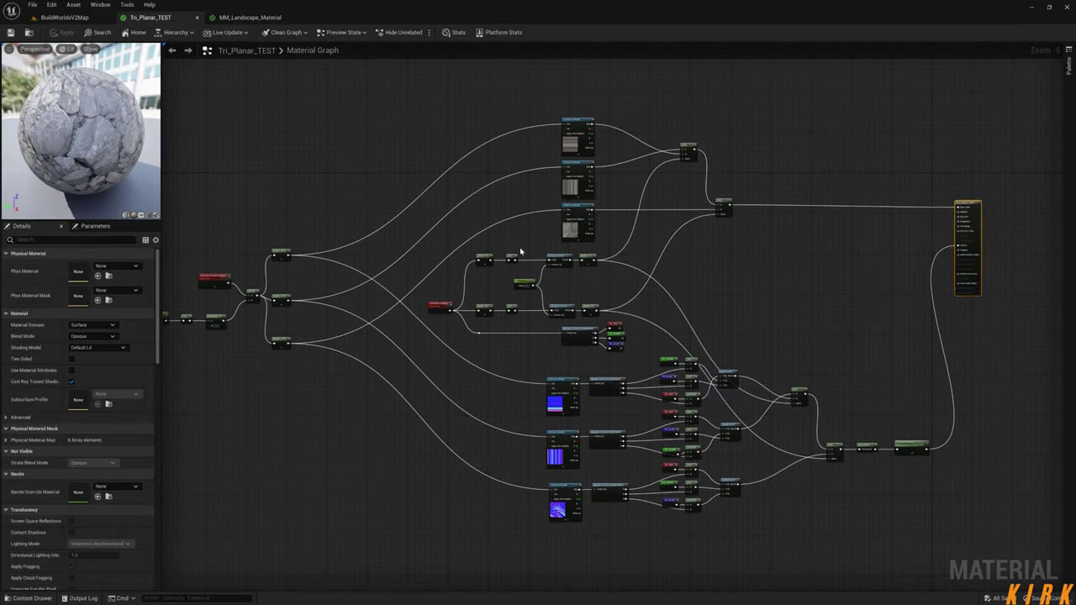
pyautogui.moveTo(502, 243); pyautogui.dragTo(417, 217, button='right')
pyautogui.scroll(1, 576, 236)
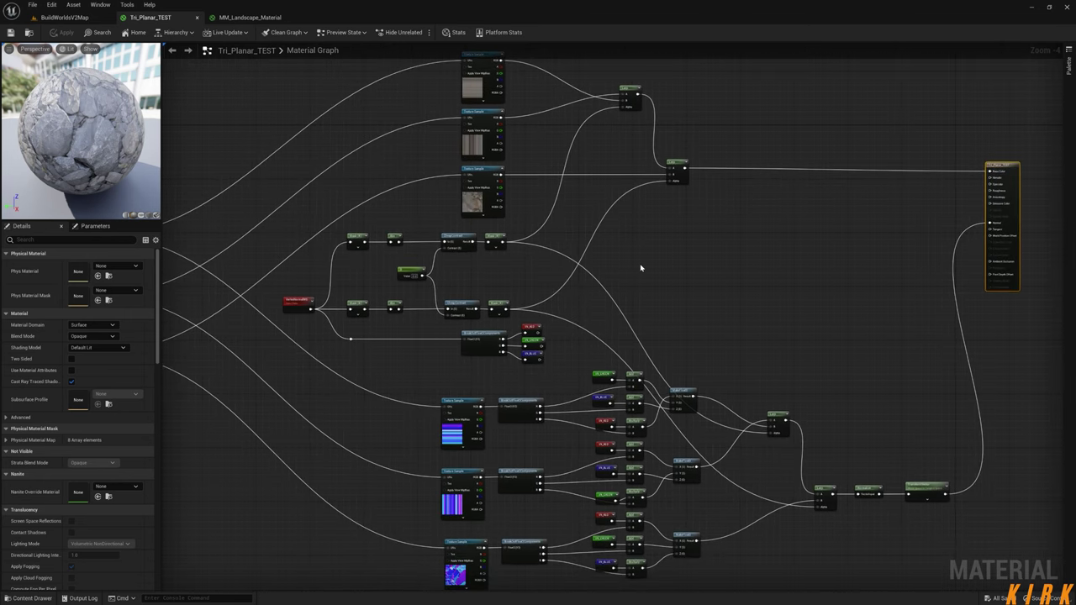
pyautogui.moveTo(672, 298); pyautogui.dragTo(637, 295, button='right')
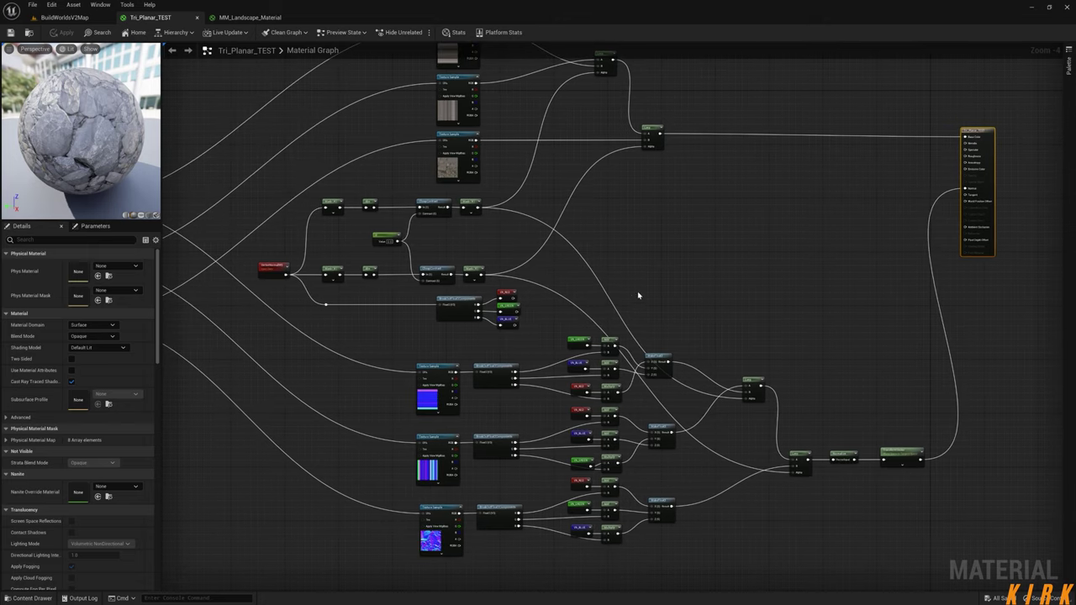
pyautogui.scroll(-3, 634, 292)
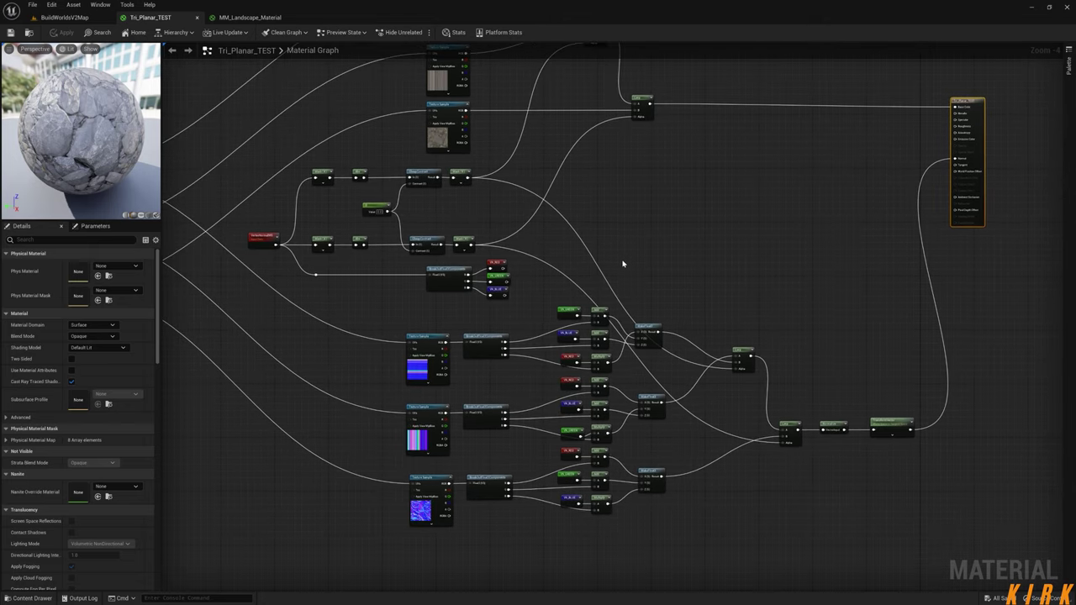
pyautogui.scroll(2, 538, 267)
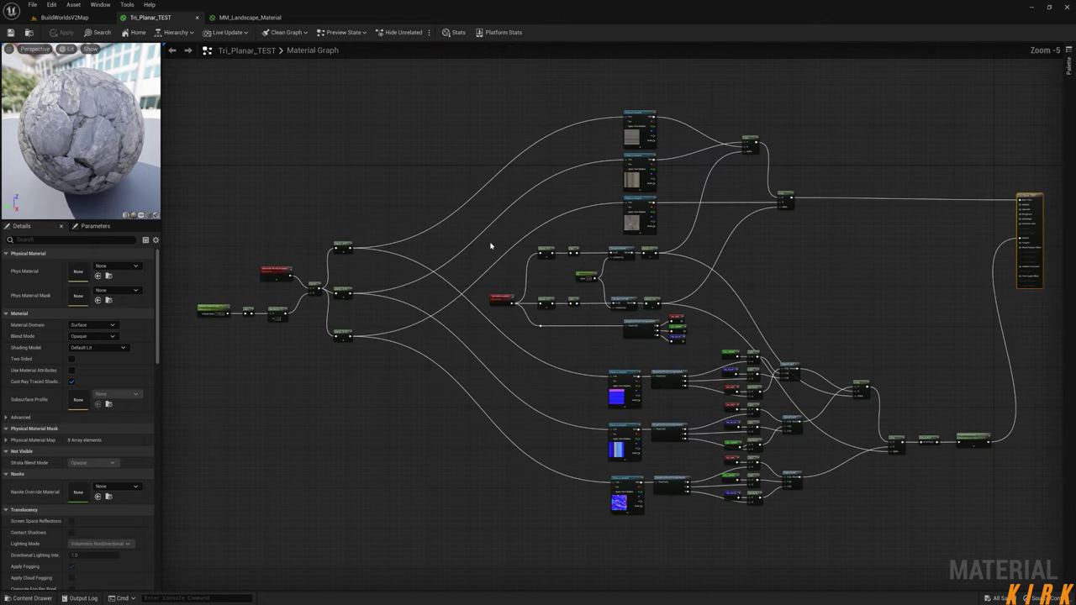
# - Go to the Layers/1_Slope_Master content folder and check which textures its Textures subfolder holds
pyautogui.click(32, 597)
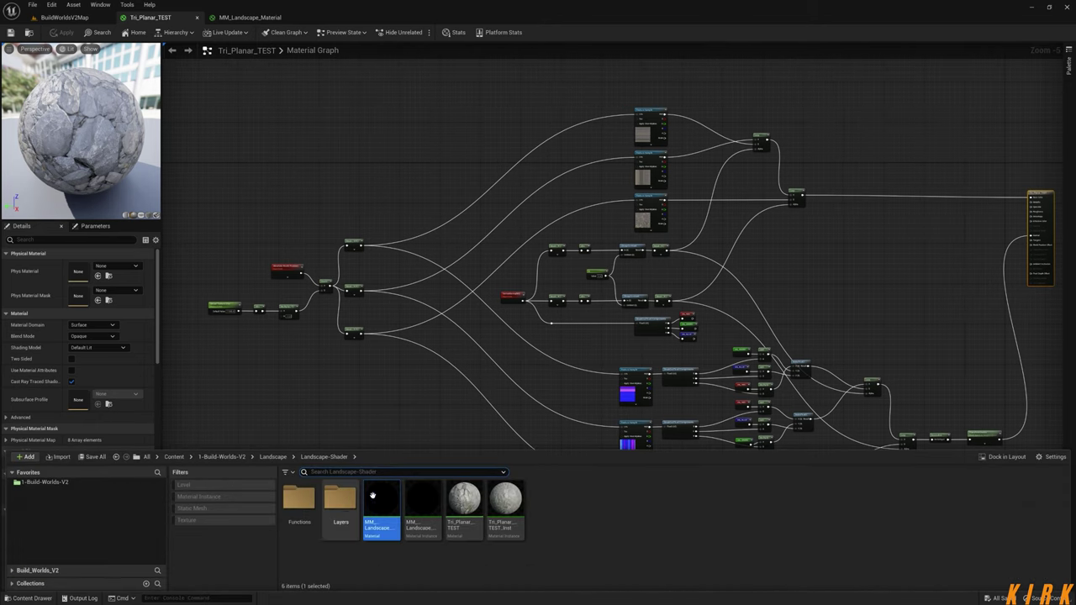
pyautogui.doubleClick(339, 503)
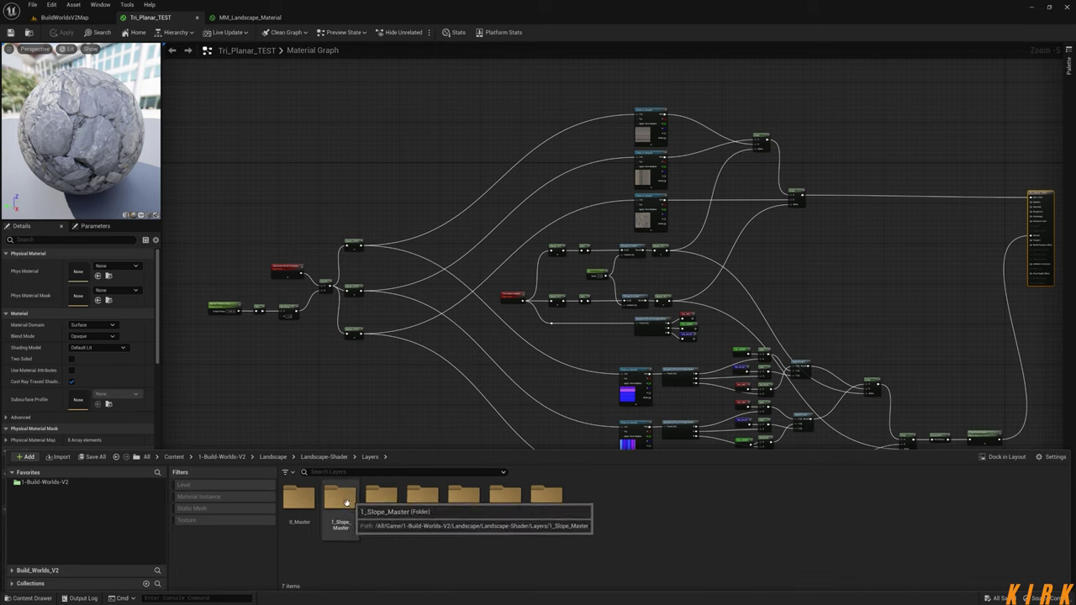
pyautogui.click(344, 500)
pyautogui.doubleClick(344, 500)
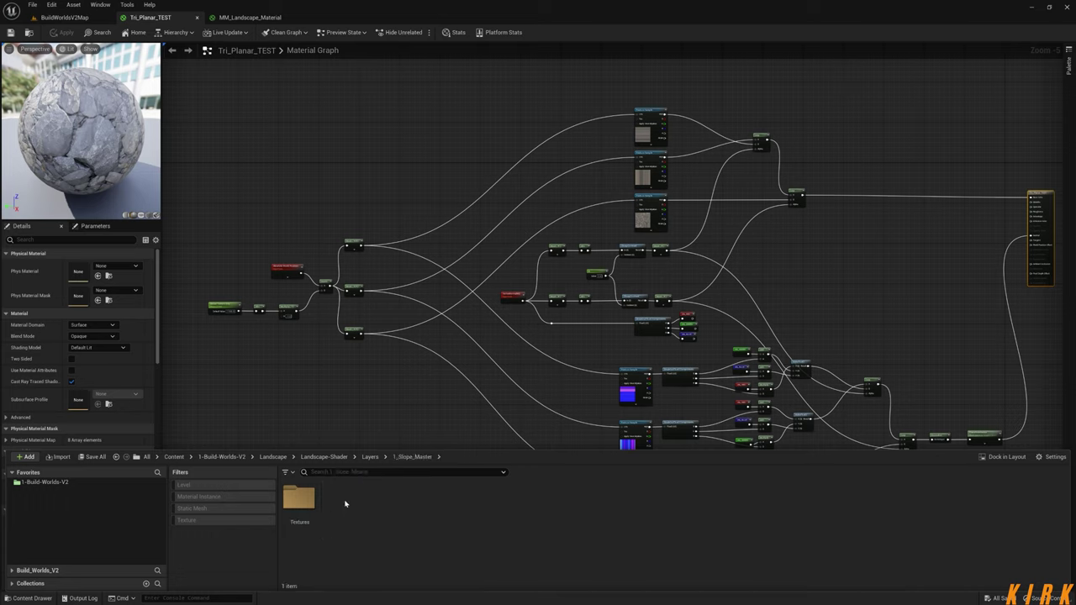
pyautogui.doubleClick(300, 499)
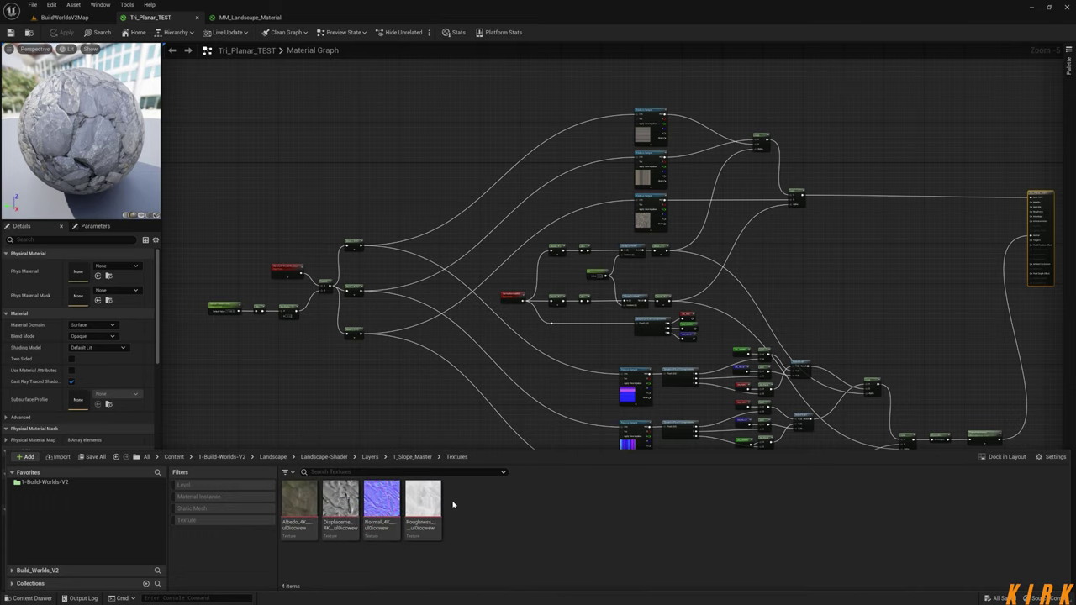
pyautogui.click(414, 456)
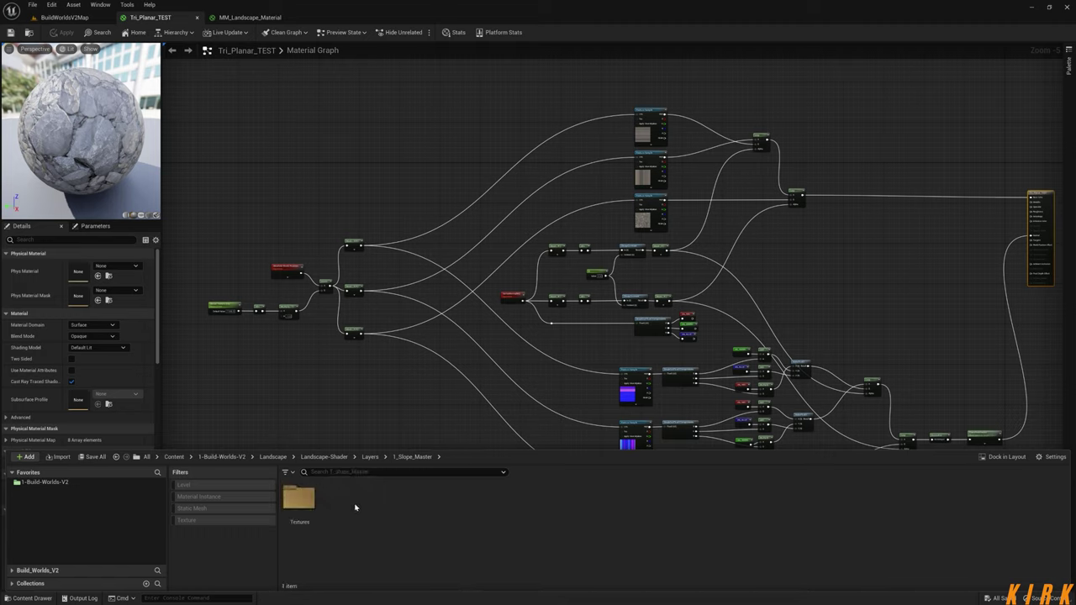
# - Create a new folder named Functions inside 1_Slope_Master
pyautogui.rightClick(355, 508)
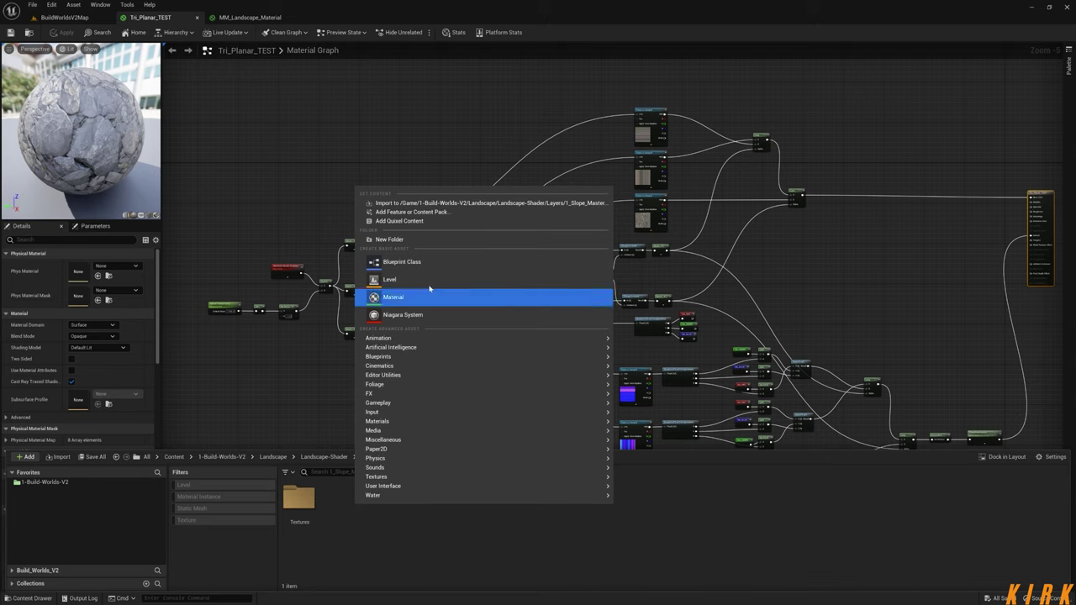
pyautogui.click(424, 241)
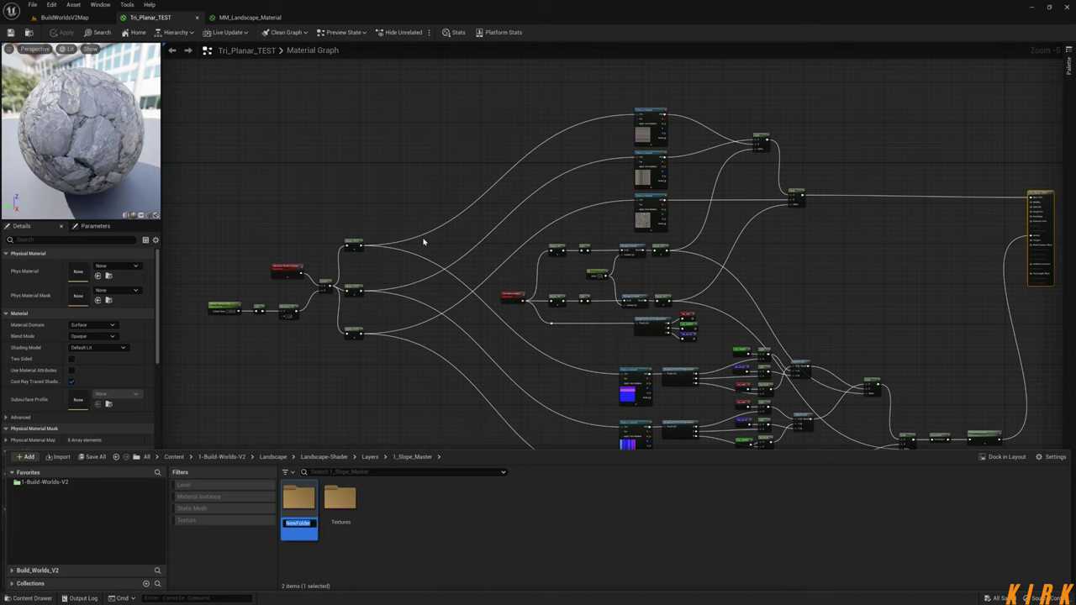
pyautogui.write('Functions')
pyautogui.press('Return')
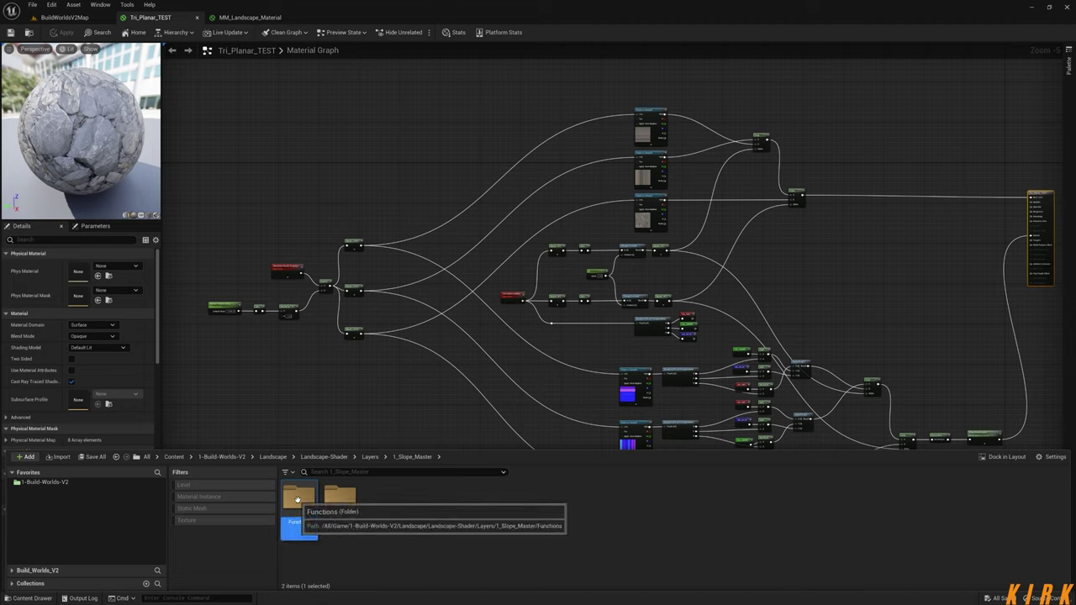
pyautogui.click(413, 518)
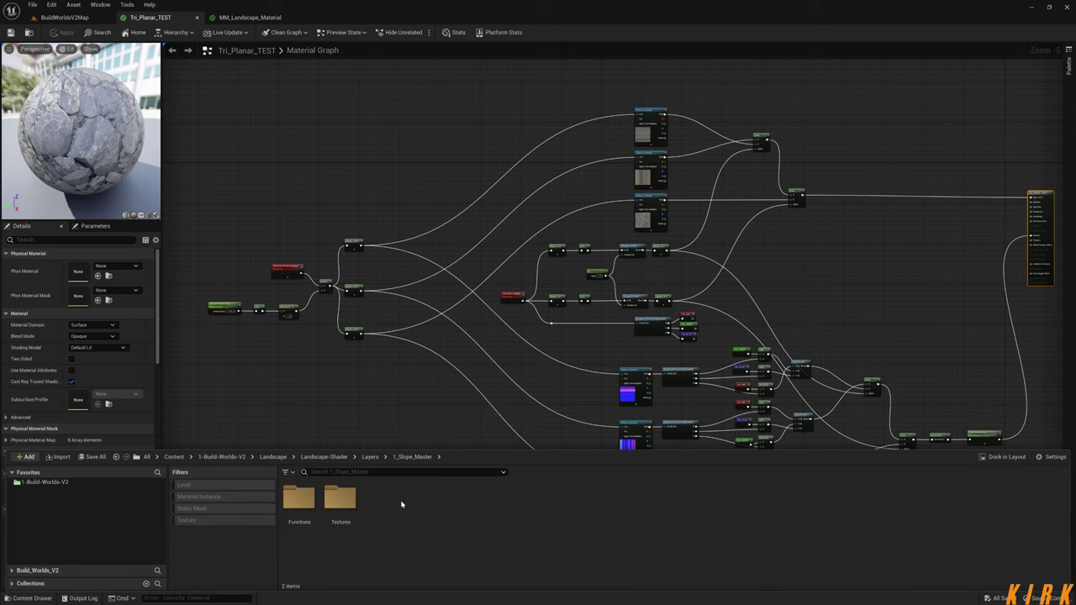
# - Create a Material Function named Slope_Master_Logic in the 1_Slope_Master folder
pyautogui.rightClick(403, 506)
pyautogui.moveTo(471, 417)
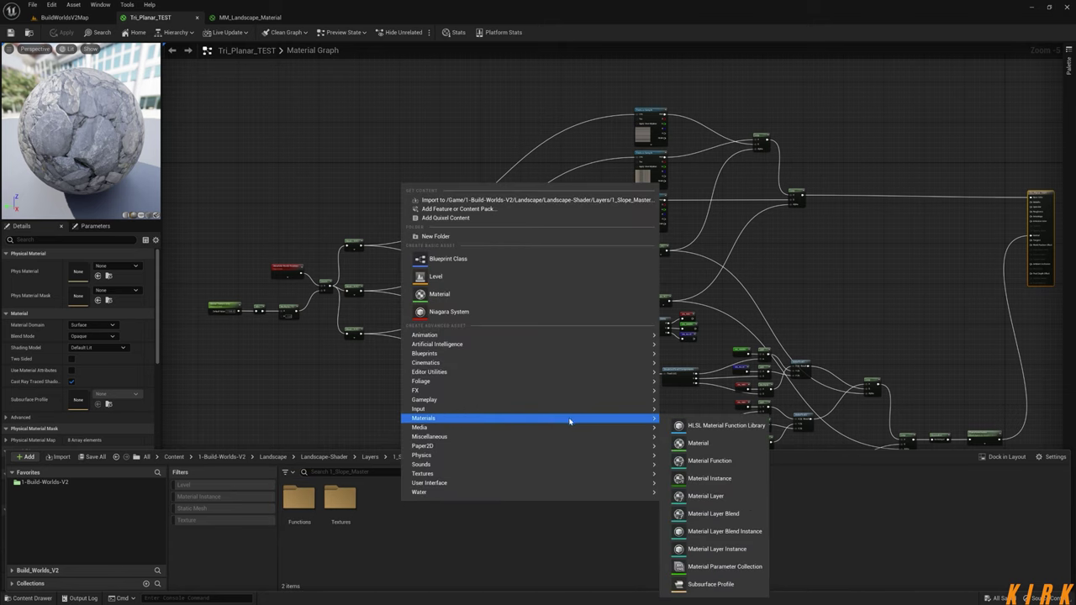
pyautogui.click(713, 460)
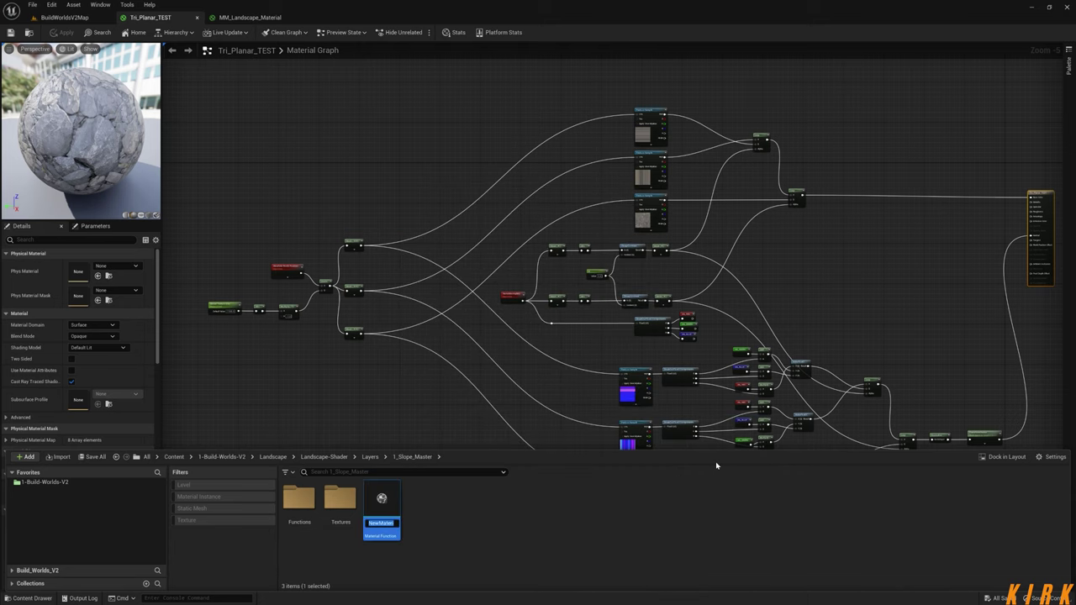
pyautogui.write('Slope')
pyautogui.write('_Master')
pyautogui.write('_Logic')
pyautogui.press('Return')
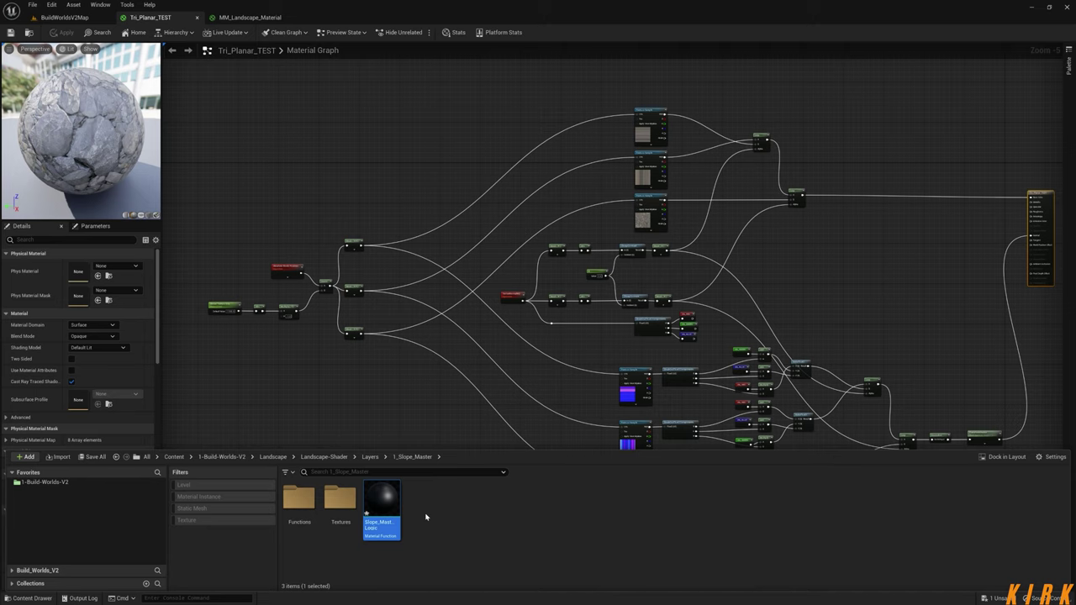
# - Duplicate the Slope_Master_Logic material function and name the copy Slope_Master
pyautogui.hotkey('ctrl', 'd')
pyautogui.press('Right')
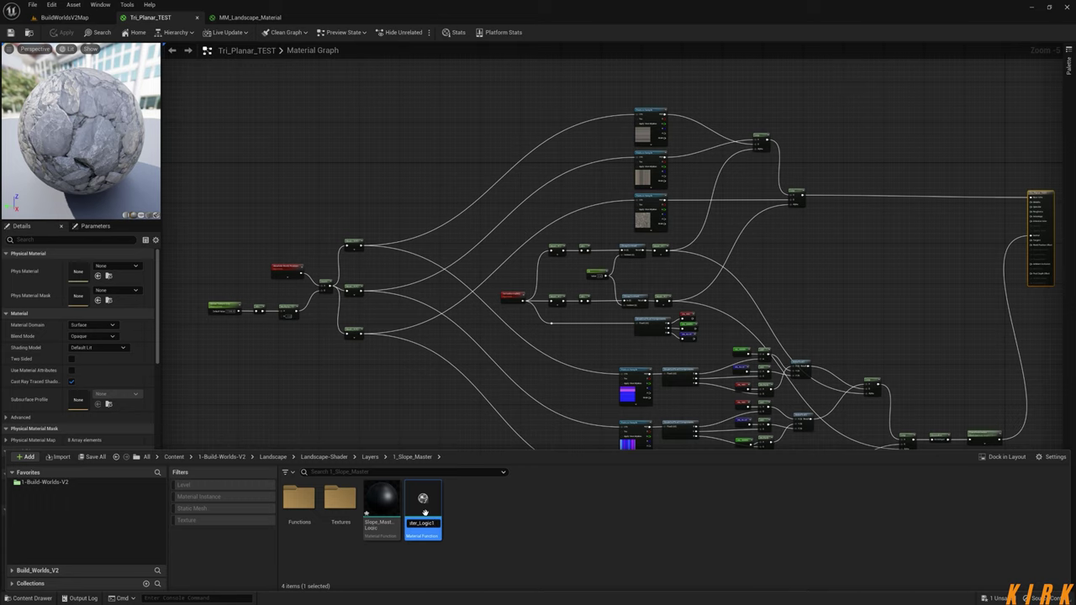
pyautogui.press('BackSpace')
pyautogui.press('BackSpace')
pyautogui.press('BackSpace')
pyautogui.press('BackSpace')
pyautogui.press('BackSpace')
pyautogui.press('BackSpace')
pyautogui.press('BackSpace')
pyautogui.press('Return')
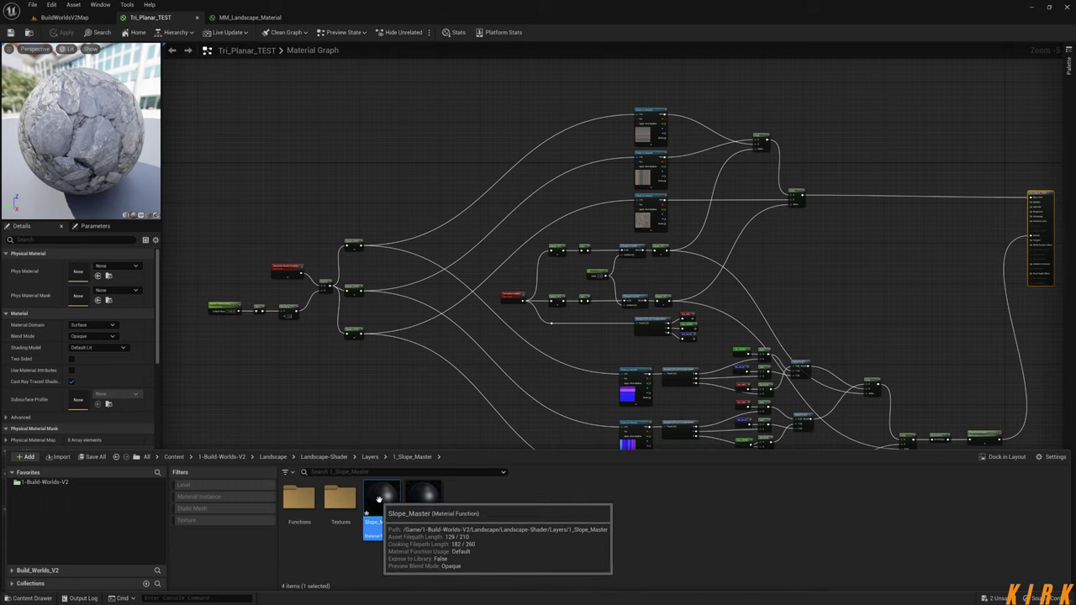
pyautogui.click(511, 514)
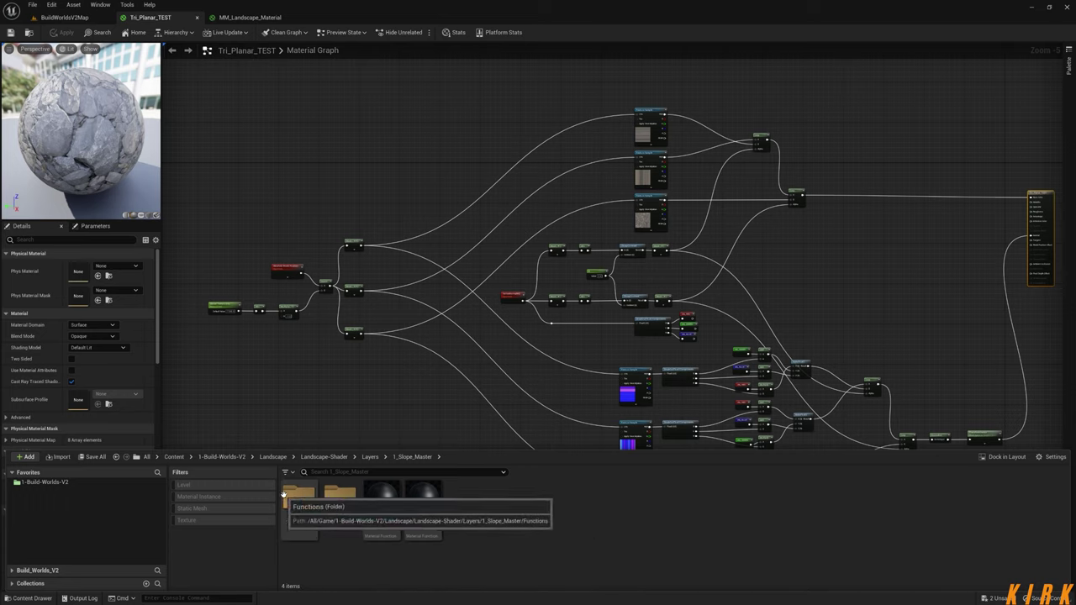
# - Create a Material Function named Tri_Planar_Texture_Blending inside the Functions folder
pyautogui.doubleClick(297, 504)
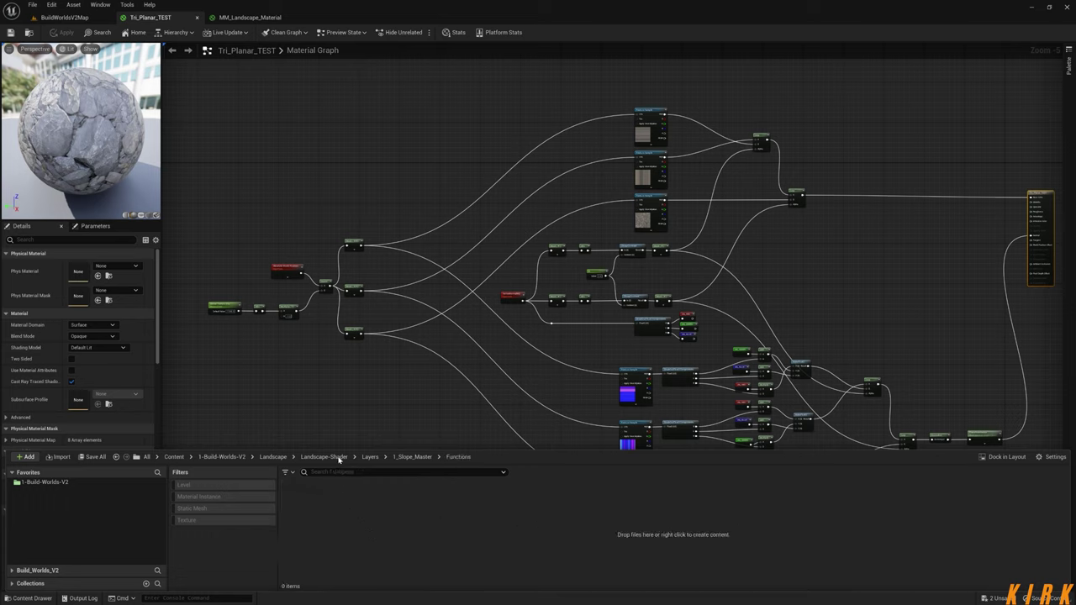
pyautogui.rightClick(356, 518)
pyautogui.moveTo(543, 433)
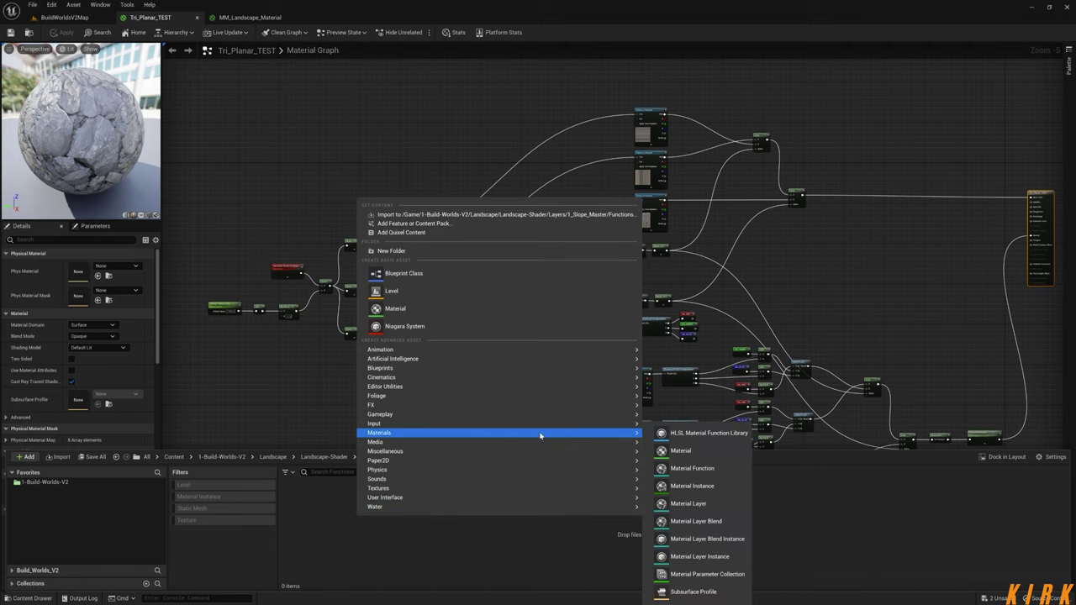
pyautogui.click(692, 468)
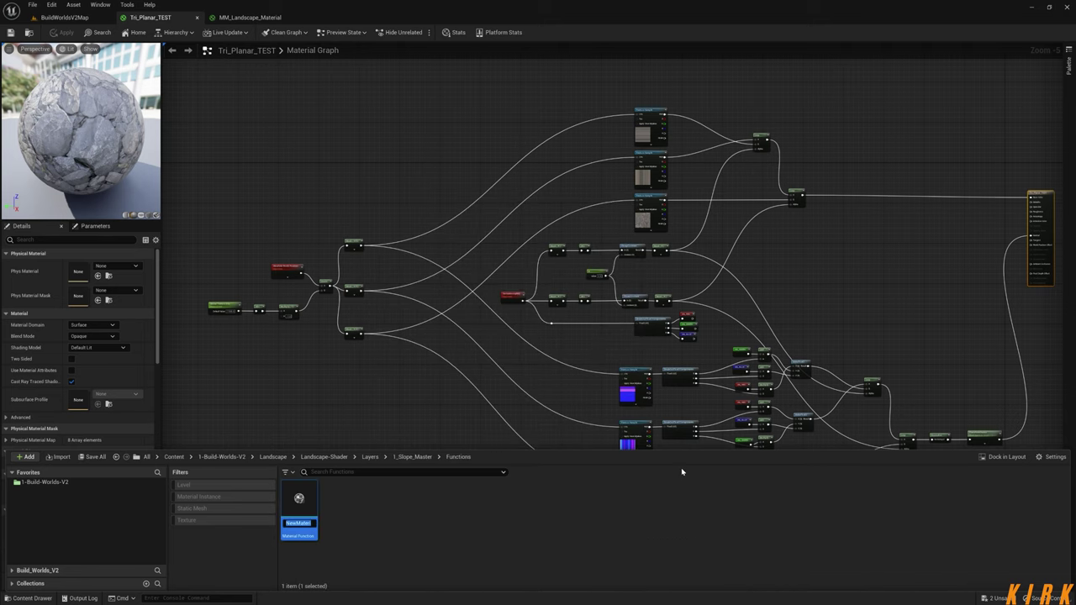
pyautogui.write('Tr')
pyautogui.write('i_Plan')
pyautogui.write('ar_')
pyautogui.write('Texture')
pyautogui.write('_')
pyautogui.write('B')
pyautogui.write('lending')
pyautogui.press('Return')
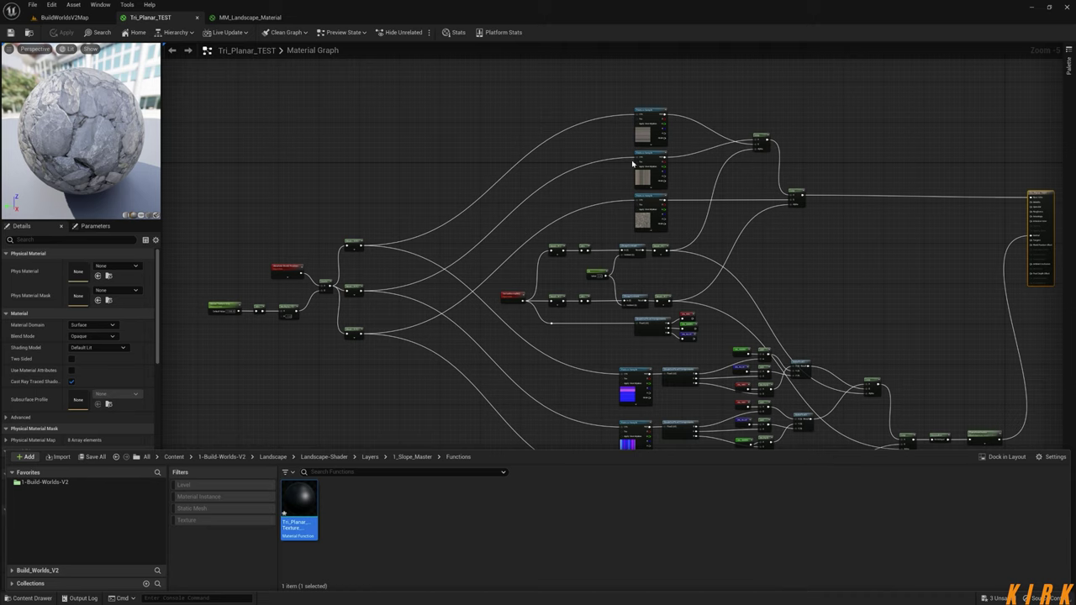
# - Copy the three color Texture Sample nodes and their two Lerp nodes from the Tri_Planar_TEST graph
pyautogui.moveTo(838, 92); pyautogui.dragTo(555, 232)
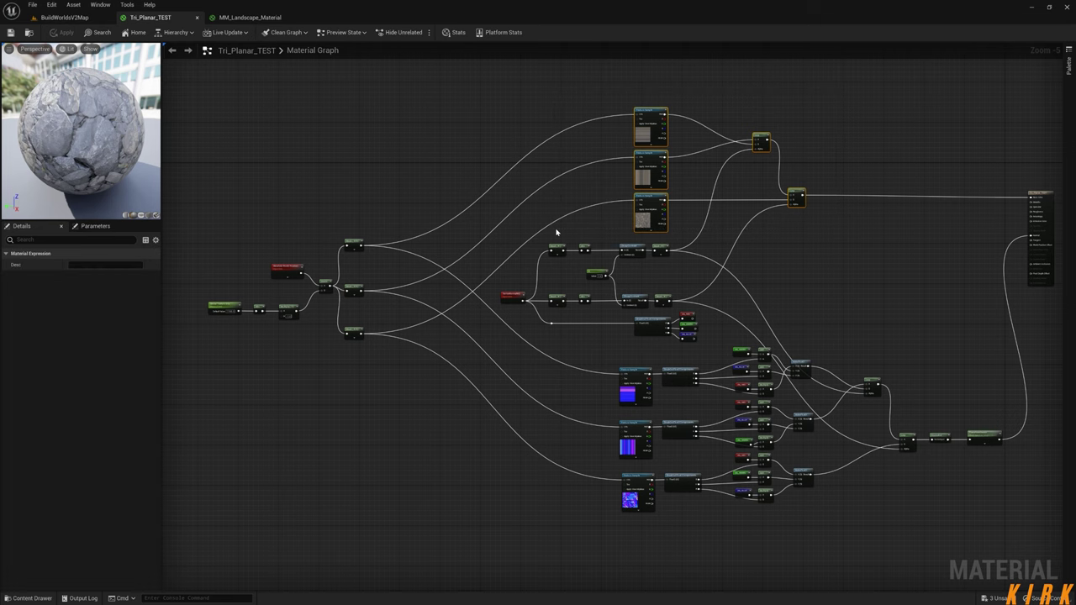
# - Examine the three component masks fed by the Divide node and how they supply UVs to the texture samples
pyautogui.scroll(2, 493, 258)
pyautogui.moveTo(474, 254); pyautogui.dragTo(631, 284, button='right')
pyautogui.moveTo(457, 215); pyautogui.dragTo(383, 452)
pyautogui.moveTo(434, 203); pyautogui.dragTo(385, 273)
pyautogui.moveTo(438, 320); pyautogui.dragTo(392, 363)
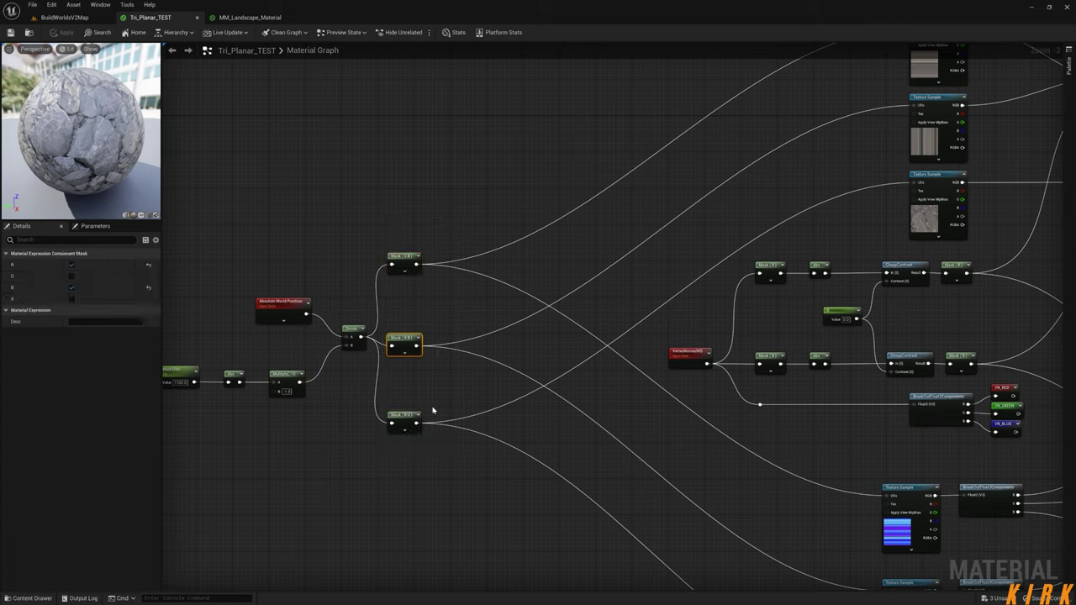
pyautogui.moveTo(420, 408); pyautogui.dragTo(383, 454)
pyautogui.moveTo(582, 288); pyautogui.dragTo(359, 501, button='right')
pyautogui.moveTo(539, 346); pyautogui.dragTo(458, 347, button='right')
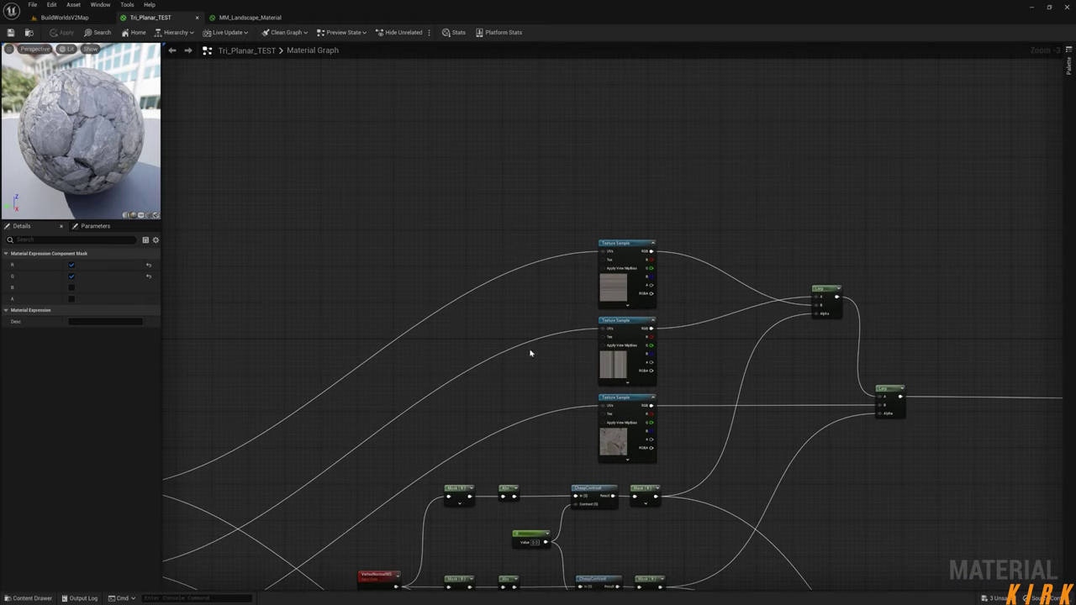
pyautogui.moveTo(404, 392); pyautogui.dragTo(408, 301, button='right')
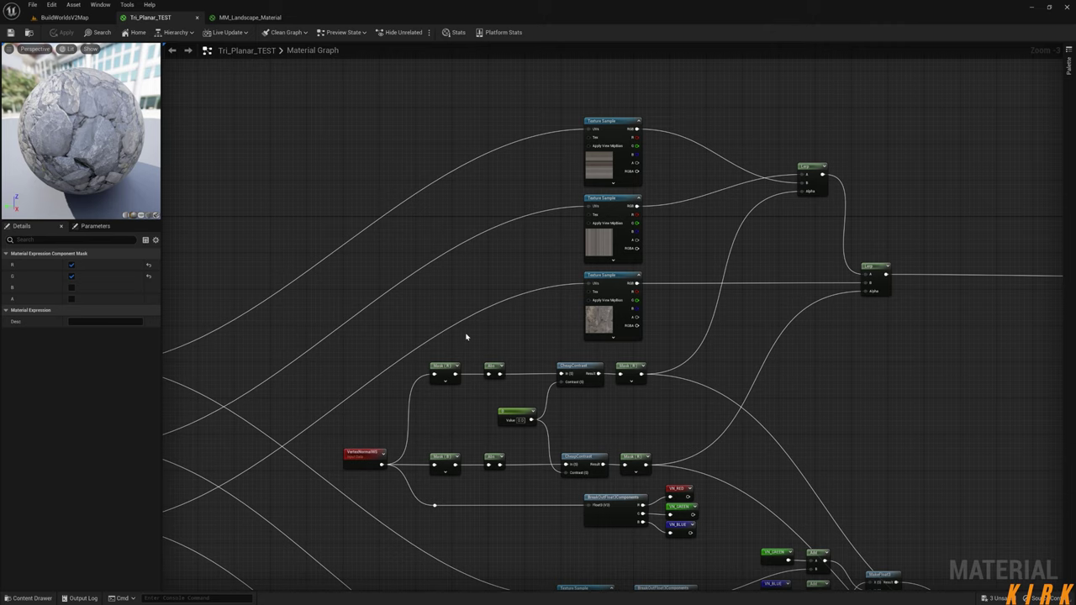
# - Open the Tri_Planar_Texture_Blending function and paste the copied Texture Sample and Lerp nodes before its Output Result node
pyautogui.click(32, 598)
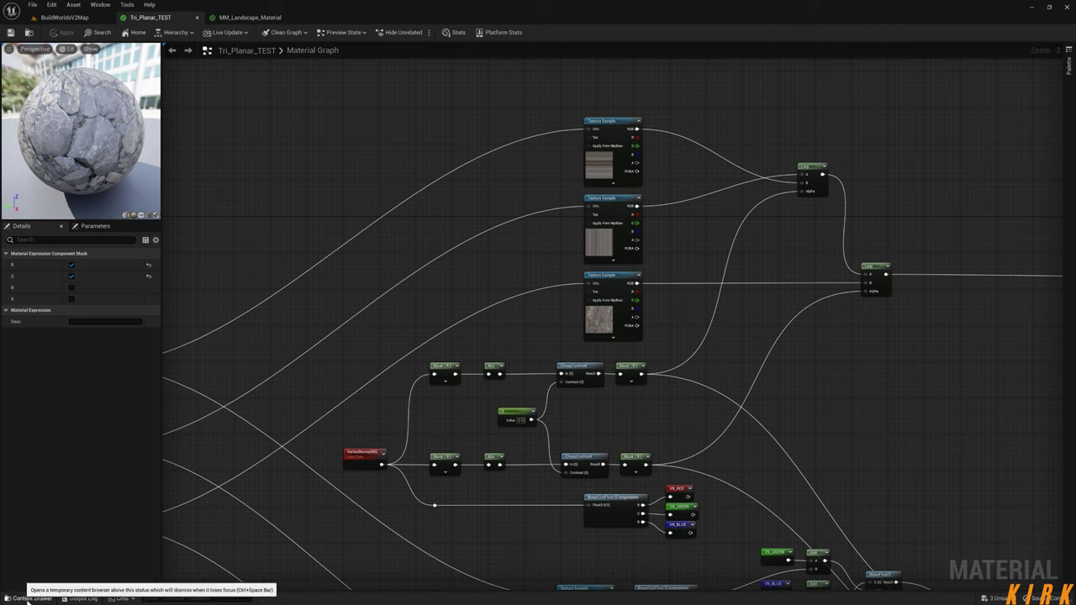
pyautogui.doubleClick(299, 506)
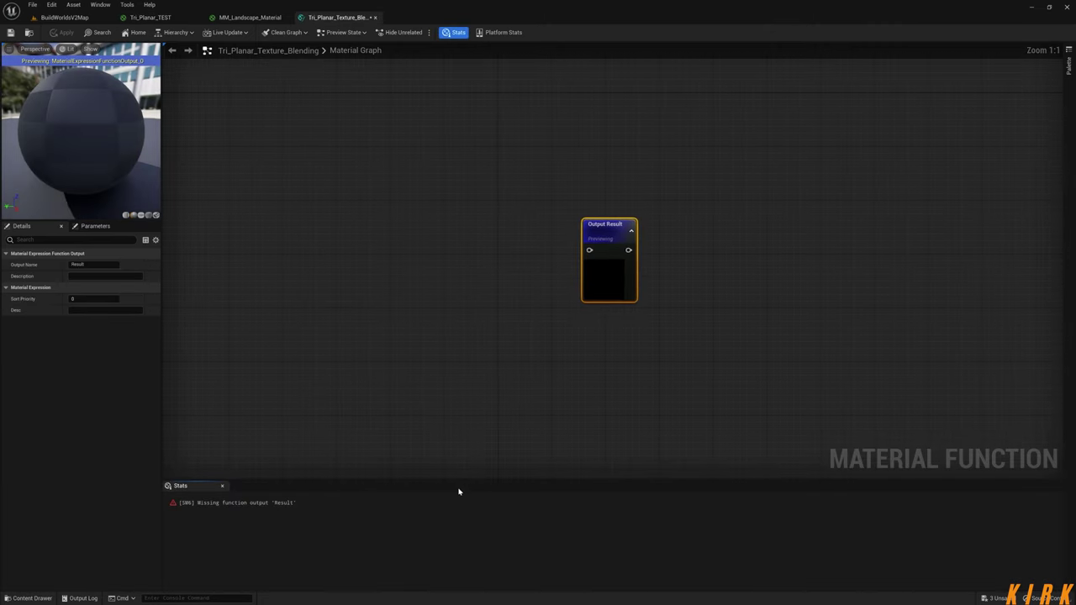
pyautogui.moveTo(400, 296); pyautogui.dragTo(689, 300, button='right')
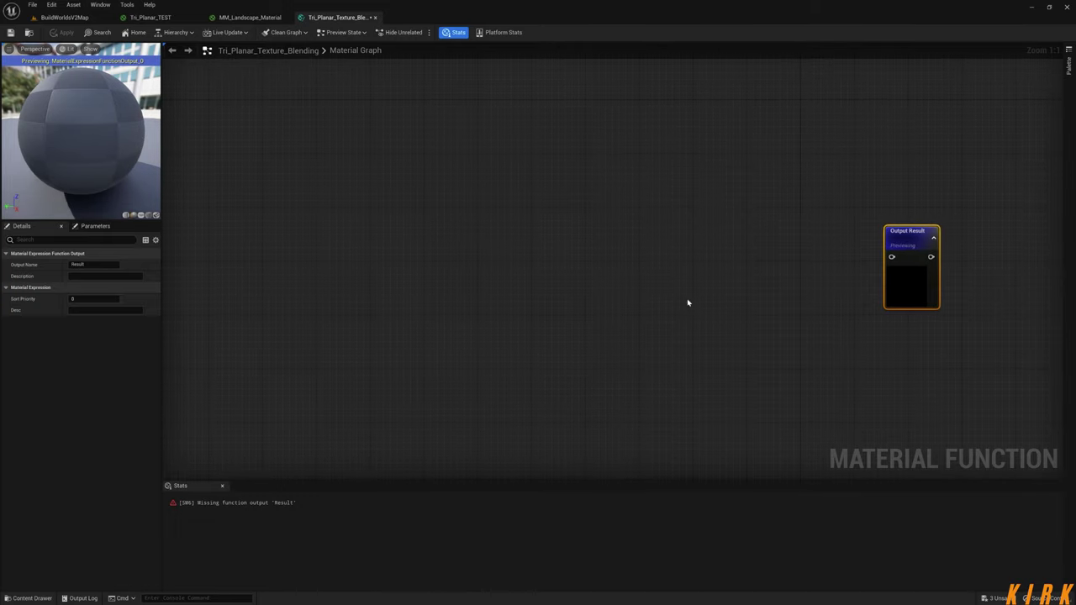
pyautogui.click(487, 227)
pyautogui.moveTo(435, 249); pyautogui.dragTo(482, 217, button='right')
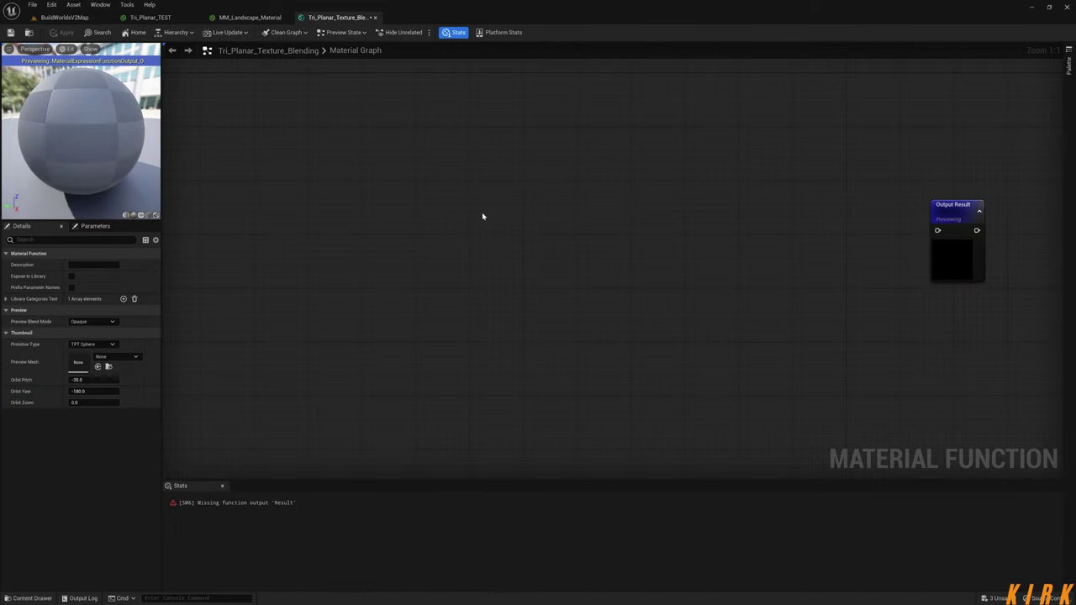
pyautogui.hotkey('ctrl', 'v')
pyautogui.scroll(-4, 677, 264)
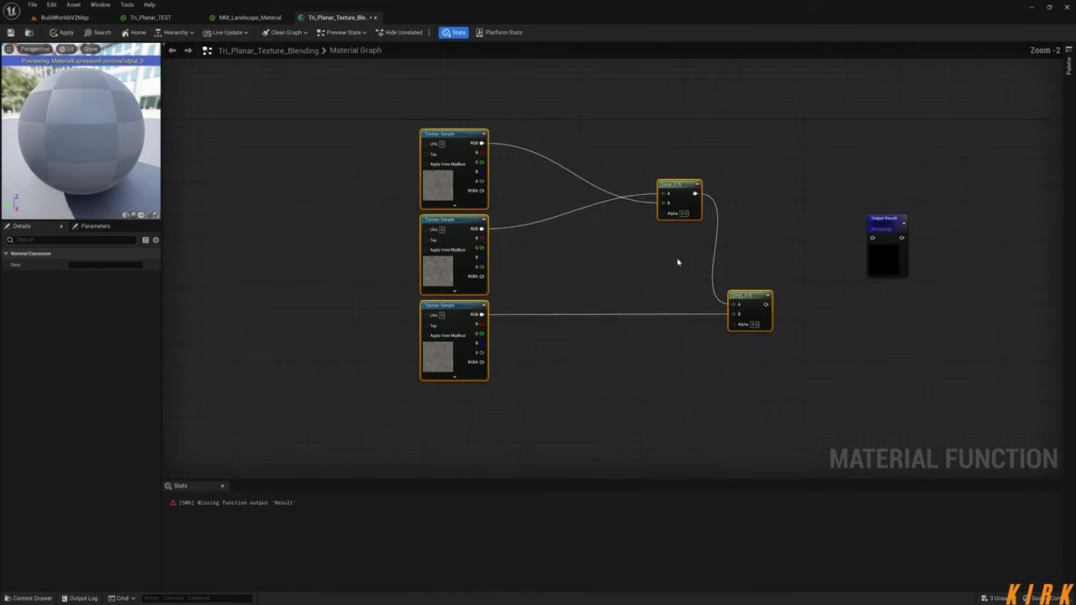
# - Connect the final Lerp node's output to the Output Result node and align the two nodes
pyautogui.click(445, 32)
pyautogui.scroll(2, 608, 338)
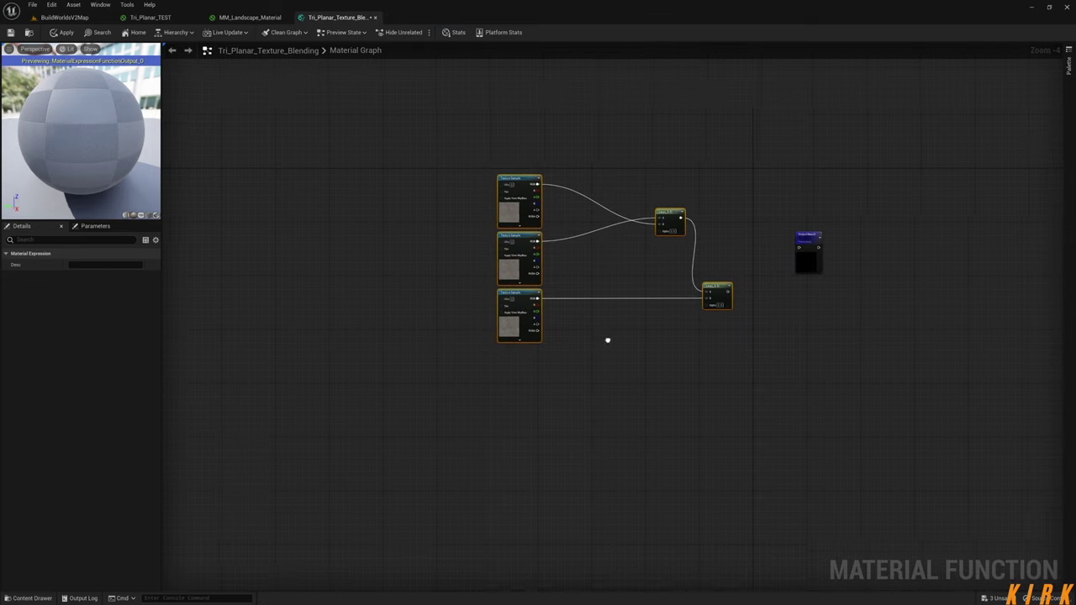
pyautogui.click(755, 283)
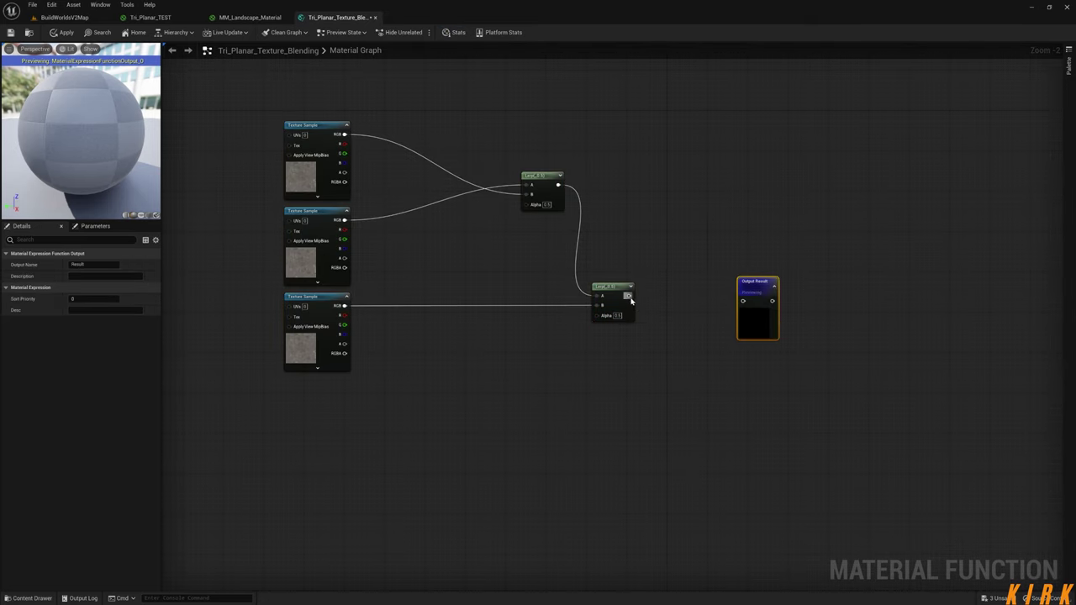
pyautogui.moveTo(628, 296); pyautogui.dragTo(744, 300)
pyautogui.press('q')
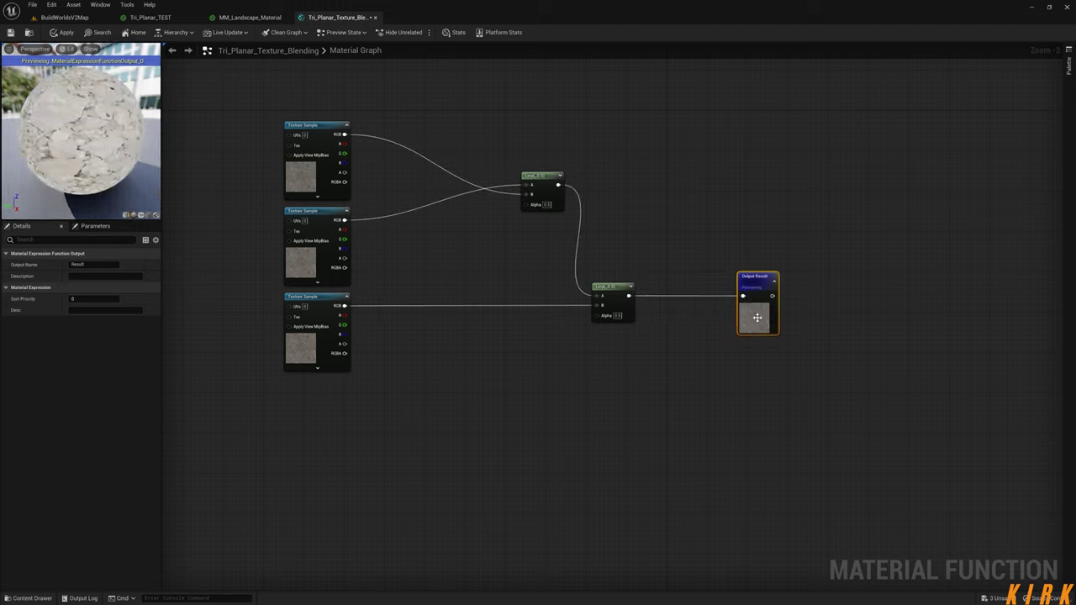
# - Rename the function's result output, starting the new name with the TP prefix
pyautogui.click(92, 264)
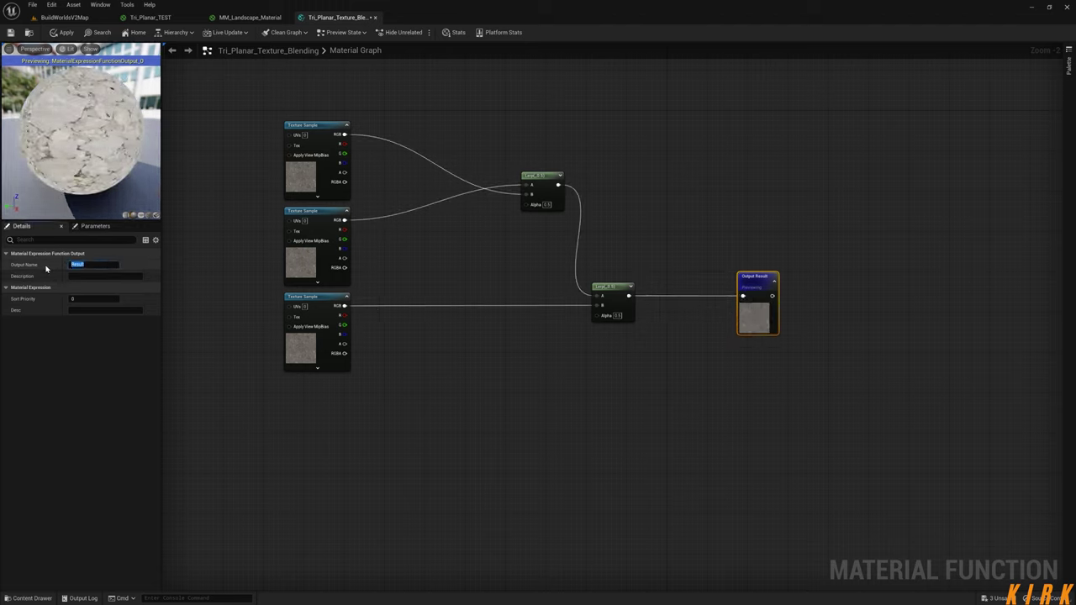
pyautogui.write('Tri')
pyautogui.press('Return')
pyautogui.click(736, 387)
# - Add a FunctionInput node feeding the UVs of the uppermost Texture Sample
pyautogui.moveTo(464, 380); pyautogui.dragTo(672, 369, button='right')
pyautogui.moveTo(548, 380); pyautogui.dragTo(636, 397, button='right')
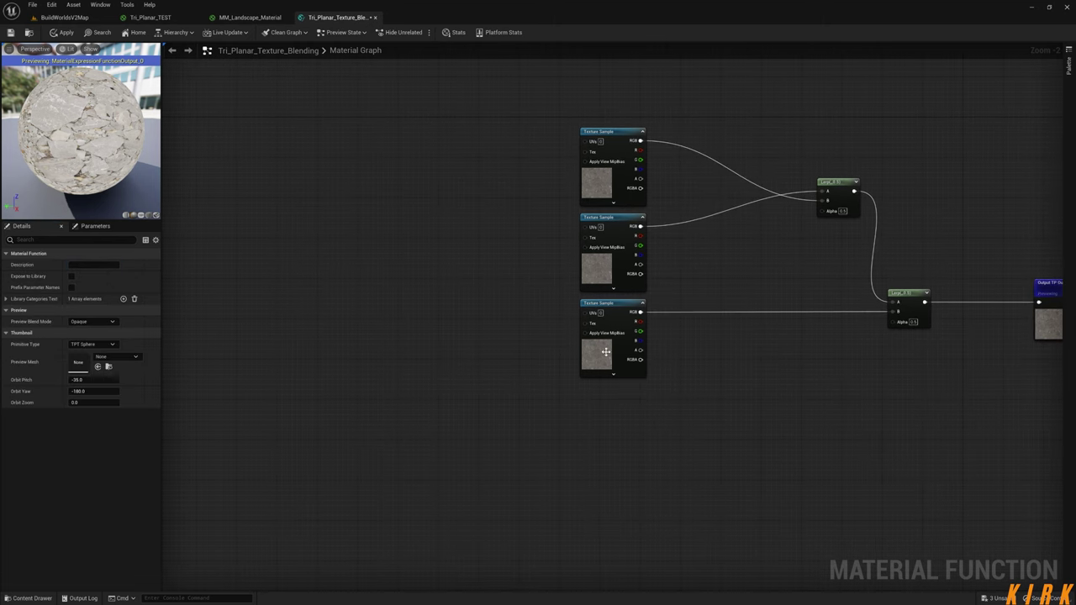
pyautogui.moveTo(605, 352); pyautogui.dragTo(615, 416, button='right')
pyautogui.moveTo(520, 277); pyautogui.dragTo(533, 285, button='right')
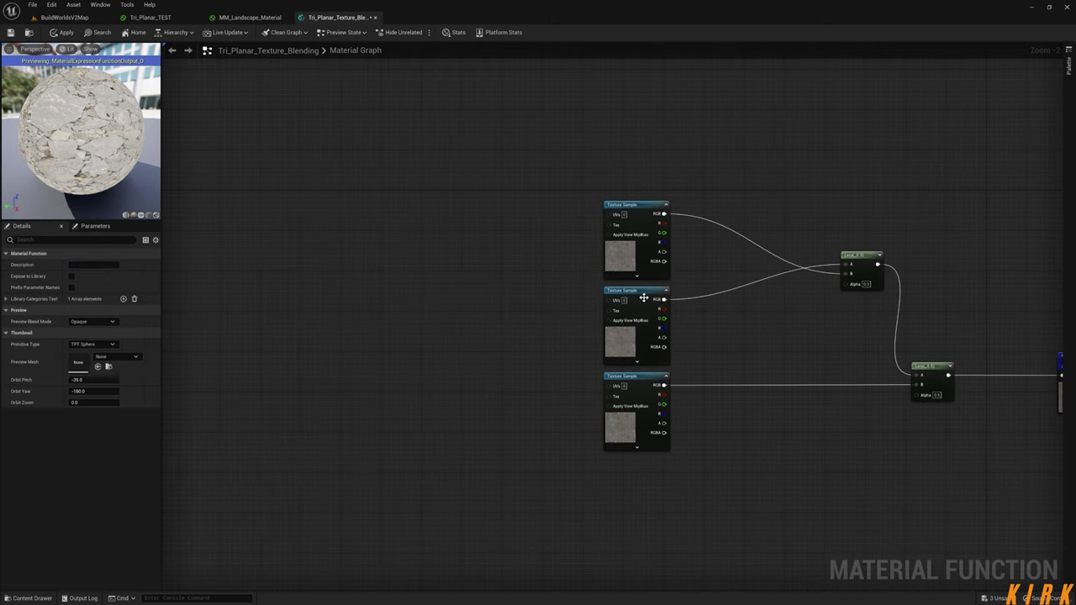
pyautogui.click(630, 206)
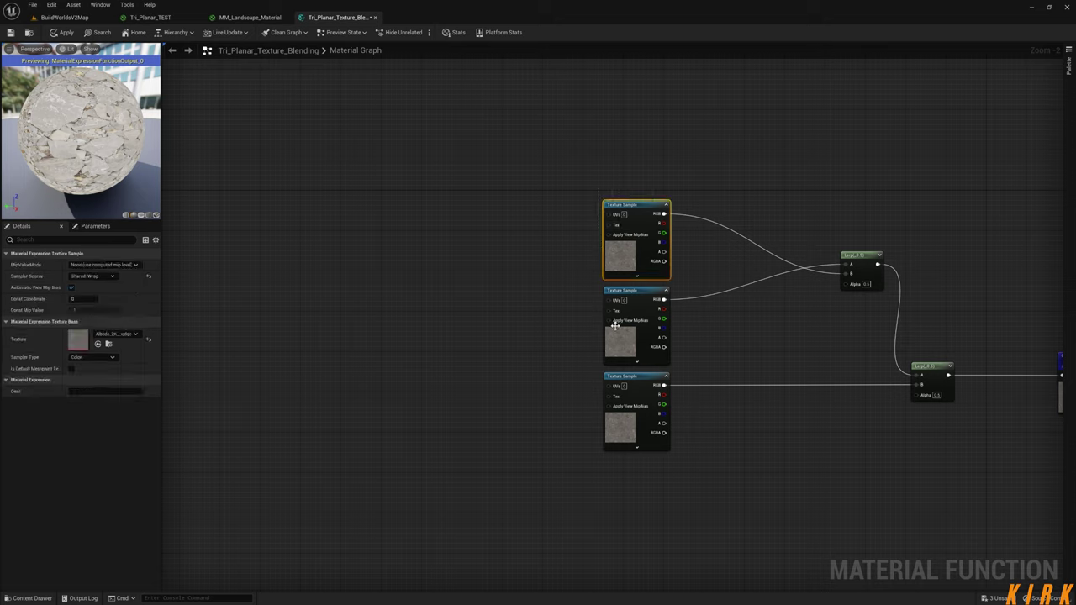
pyautogui.moveTo(703, 310); pyautogui.dragTo(605, 332)
pyautogui.moveTo(711, 407); pyautogui.dragTo(591, 432)
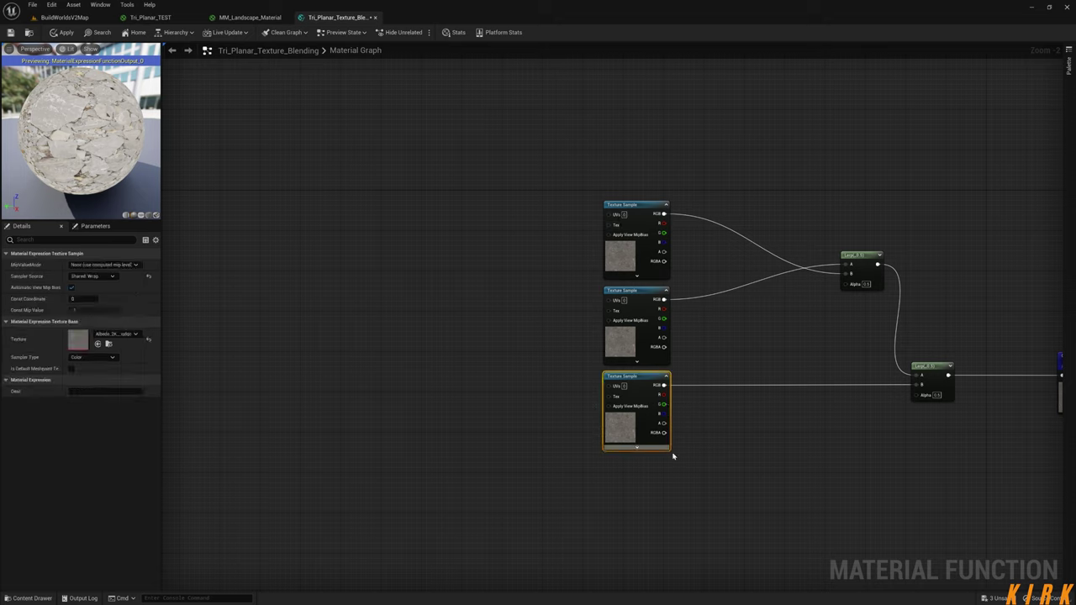
pyautogui.moveTo(608, 215); pyautogui.dragTo(461, 276)
pyautogui.write('input')
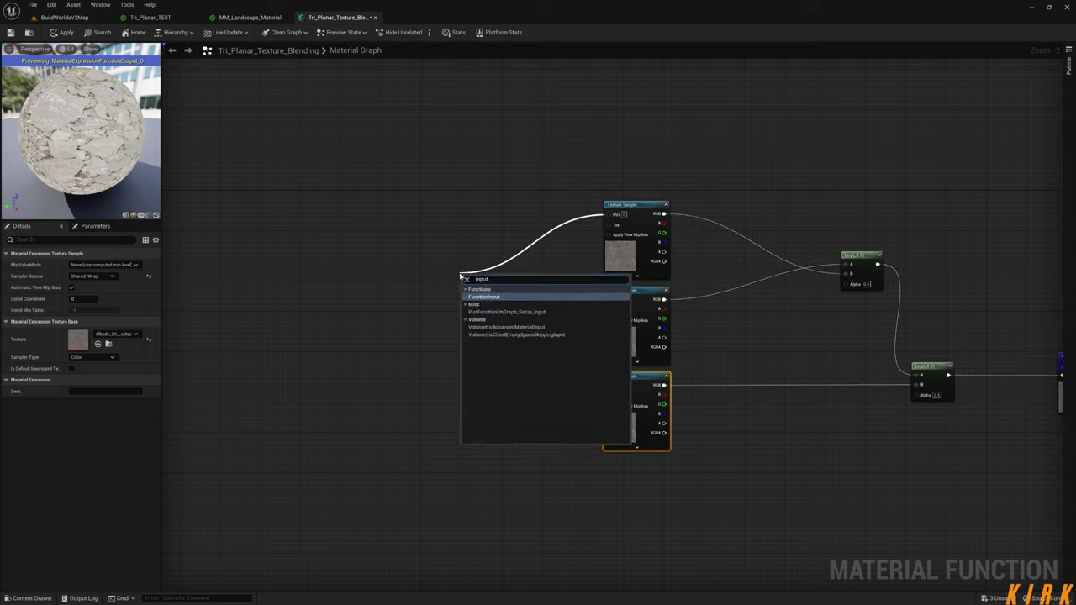
pyautogui.press('Return')
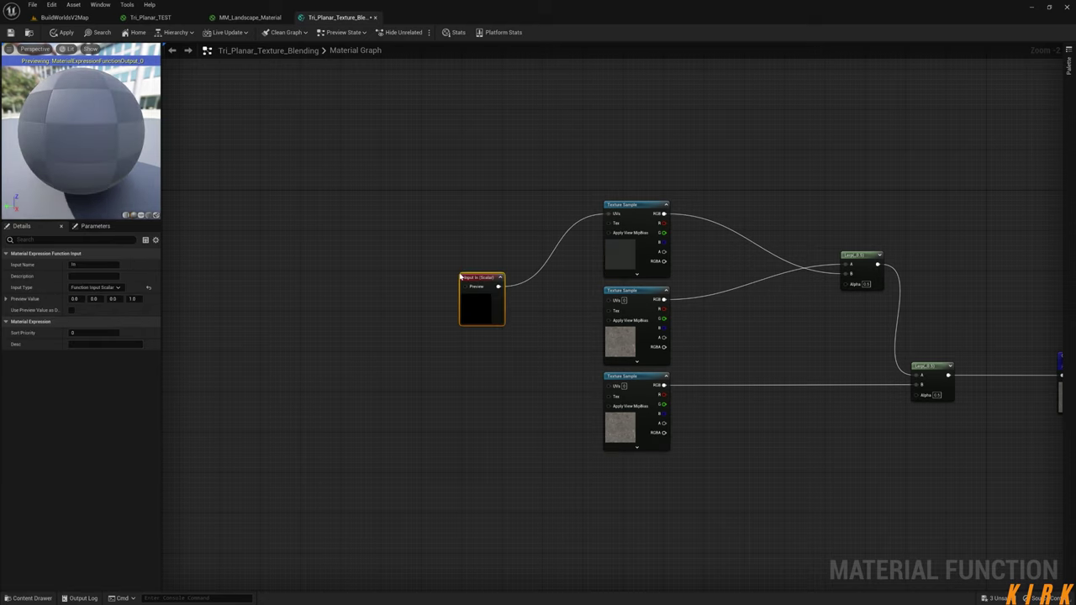
# - Name the new function input "UV Input ( X Axis )" and line it up with the uppermost Texture Sample
pyautogui.click(84, 266)
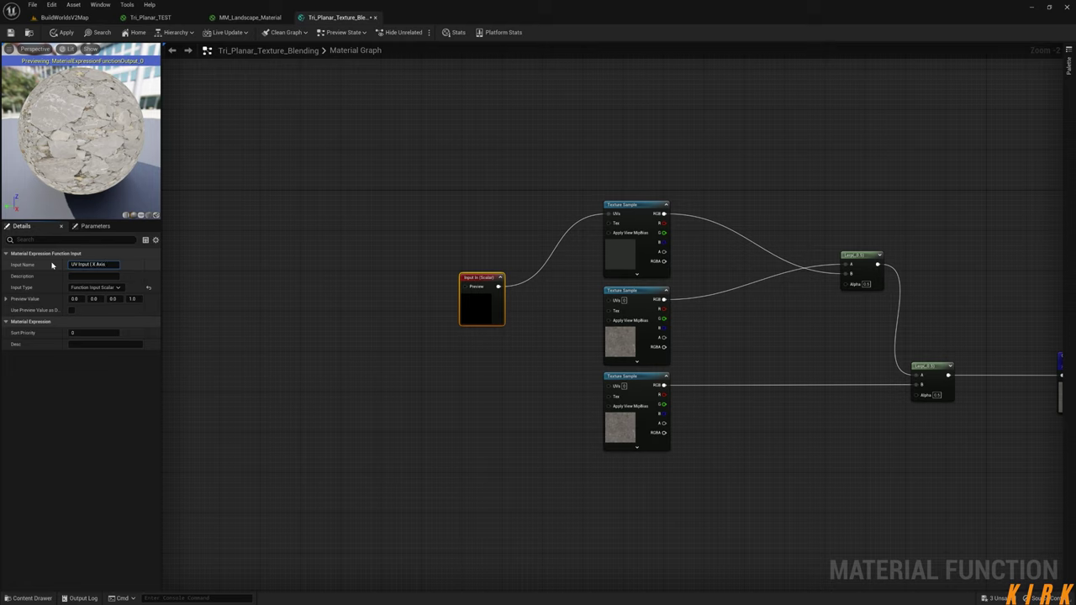
pyautogui.press('Return')
pyautogui.moveTo(500, 276); pyautogui.dragTo(451, 201)
pyautogui.click(487, 204)
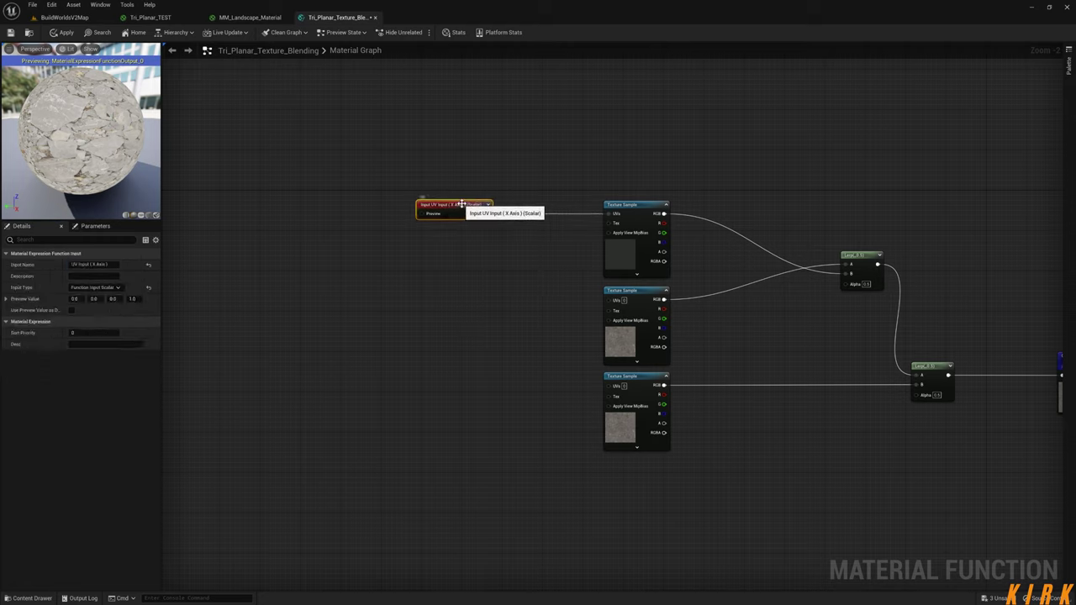
pyautogui.moveTo(461, 204); pyautogui.dragTo(471, 204)
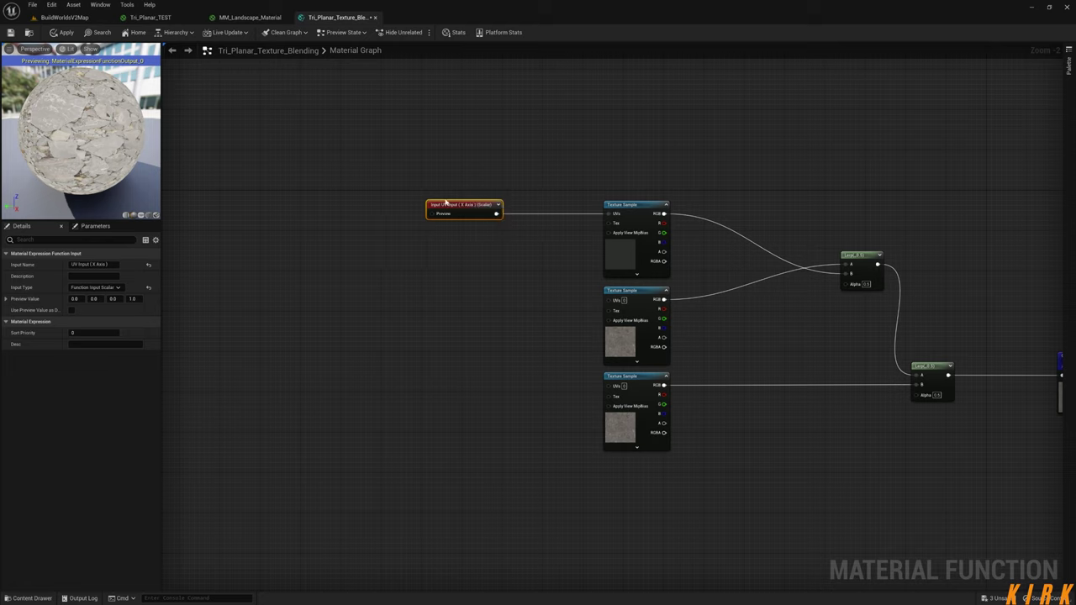
pyautogui.moveTo(509, 163); pyautogui.dragTo(379, 259)
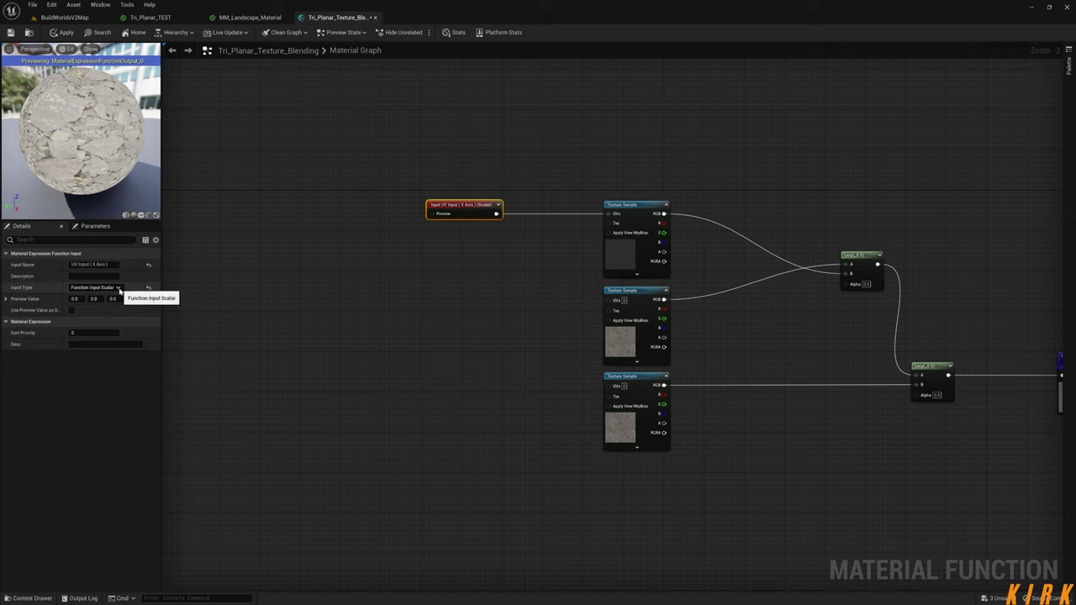
# - Set the X Axis UV input's type to Function Input Vector 2 and place two duplicates of it below
pyautogui.click(118, 288)
pyautogui.click(93, 301)
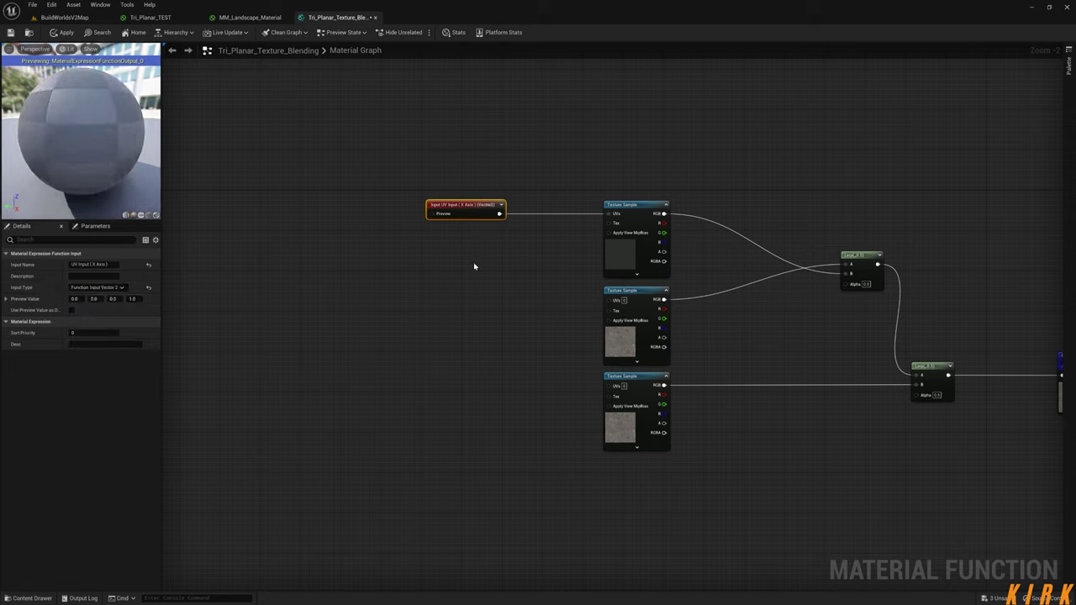
pyautogui.moveTo(478, 205); pyautogui.dragTo(468, 205)
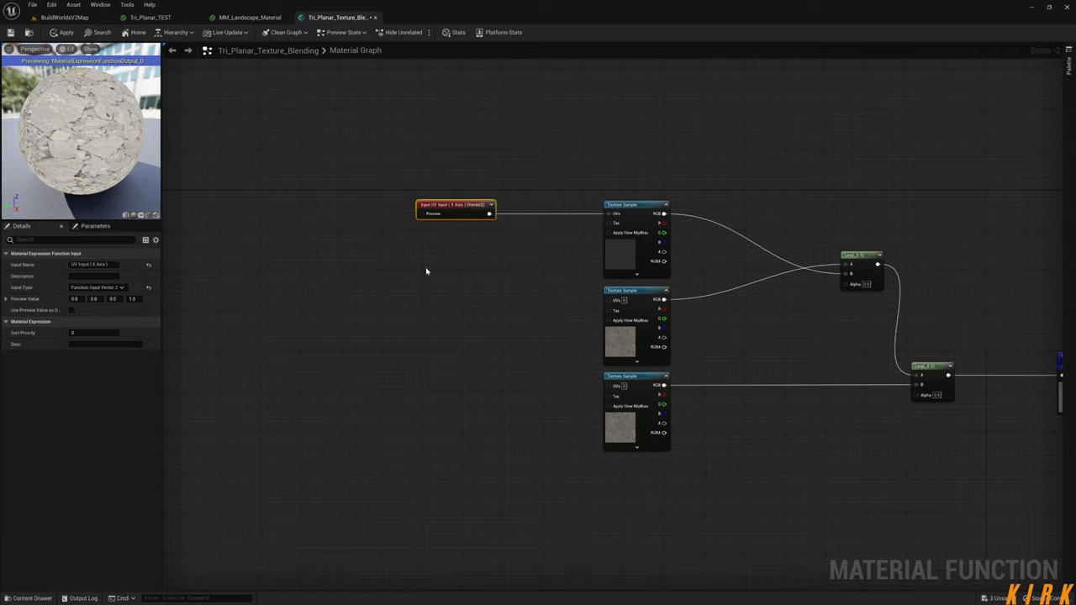
pyautogui.hotkey('ctrl', 'd')
pyautogui.hotkey('ctrl', 'd')
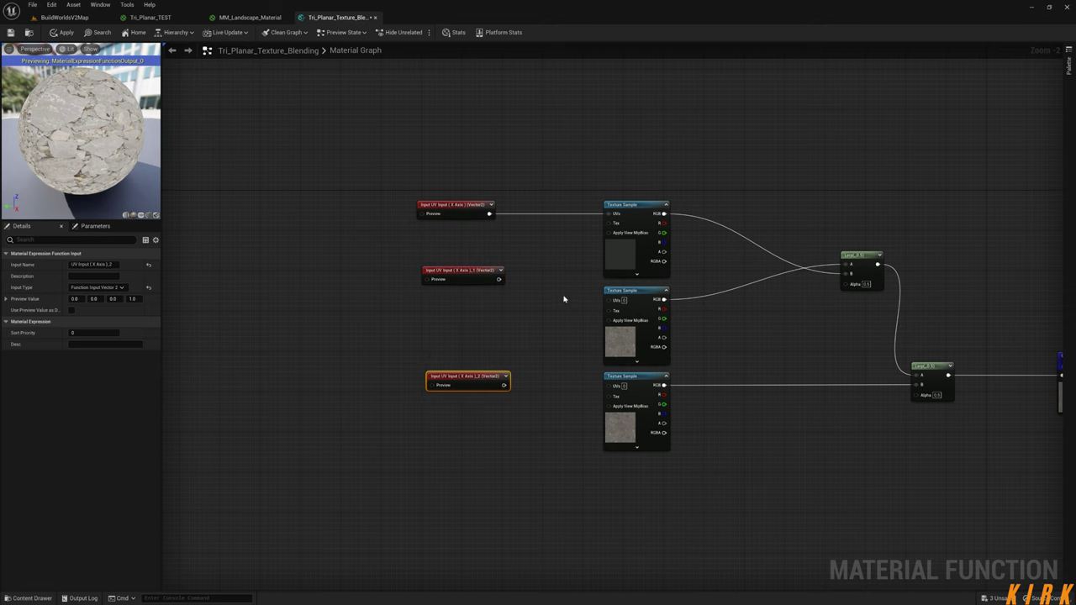
# - Rename the middle duplicated function input to "UV Input ( Y Axis )"
pyautogui.click(458, 270)
pyautogui.click(92, 264)
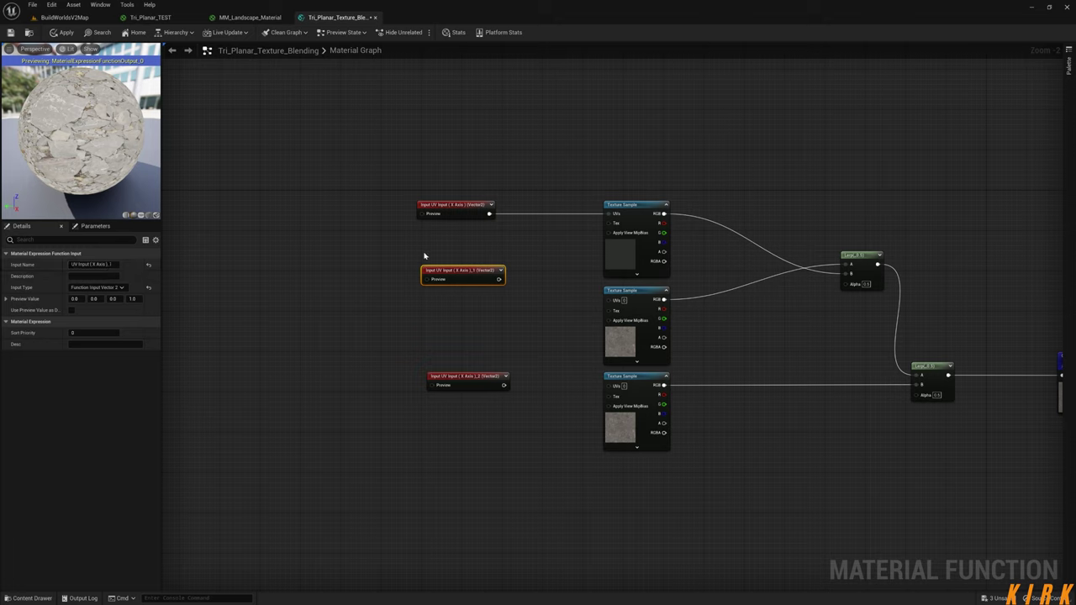
pyautogui.press('Right')
pyautogui.press('BackSpace')
pyautogui.press('BackSpace')
pyautogui.write('Y')
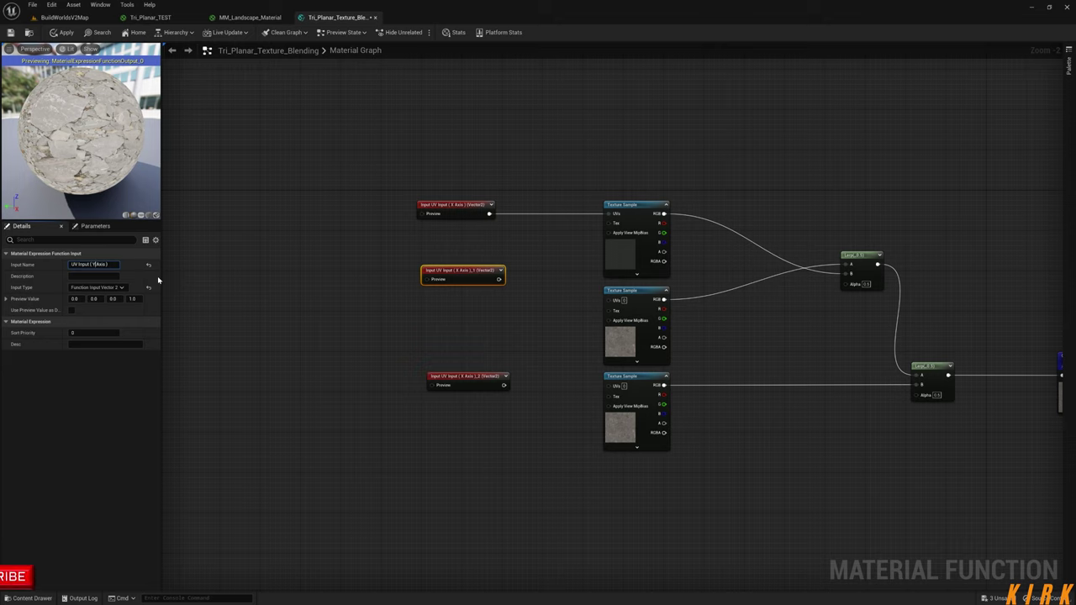
pyautogui.click(374, 337)
# - Rename the lowest duplicated function input to "UV Input ( Z Axis )"
pyautogui.click(463, 375)
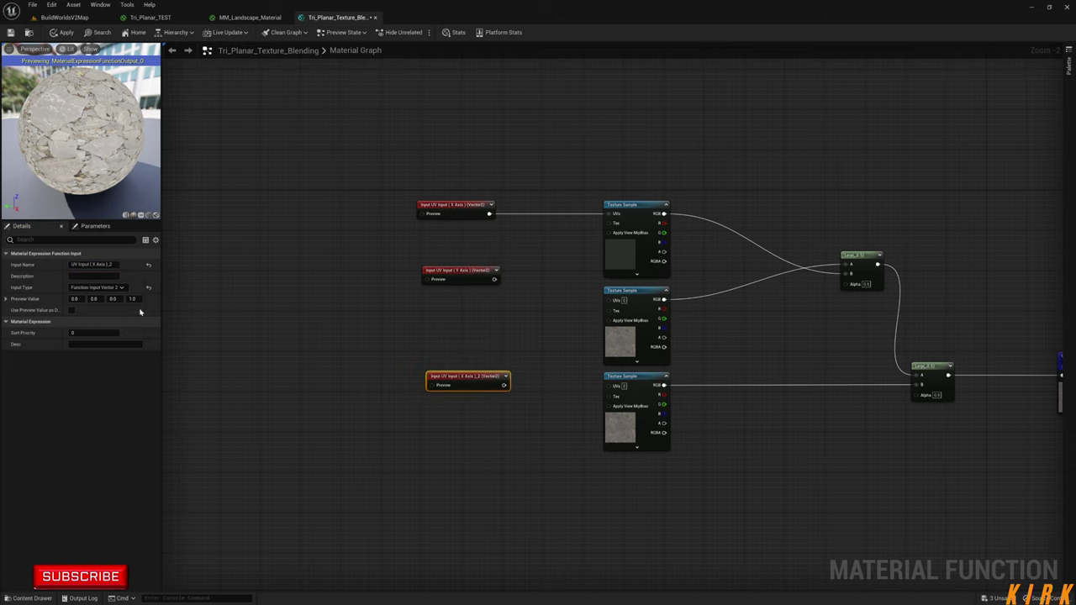
pyautogui.click(100, 264)
pyautogui.press('End')
pyautogui.press('BackSpace')
pyautogui.press('BackSpace')
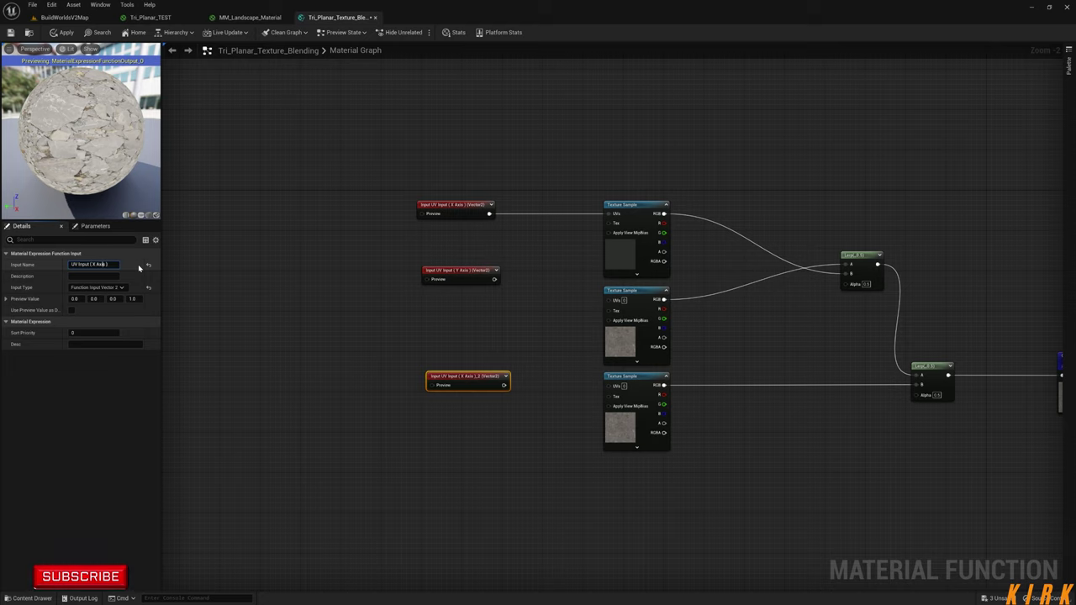
pyautogui.press('Left')
pyautogui.press('Left')
pyautogui.press('Left')
pyautogui.press('Left')
pyautogui.press('Left')
pyautogui.press('Left')
pyautogui.press('Left')
pyautogui.press('BackSpace')
pyautogui.write('Z')
pyautogui.click(483, 263)
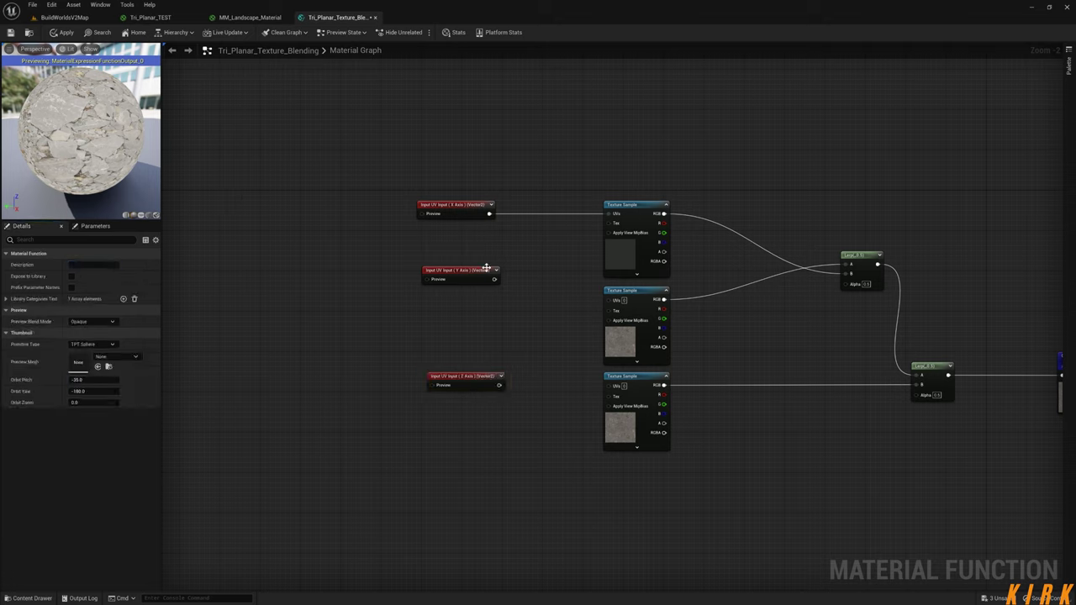
# - Connect the Y and Z Axis inputs to the UVs of the second and third Texture Samples and align the three inputs
pyautogui.moveTo(494, 279); pyautogui.dragTo(612, 300)
pyautogui.moveTo(499, 385); pyautogui.dragTo(613, 385)
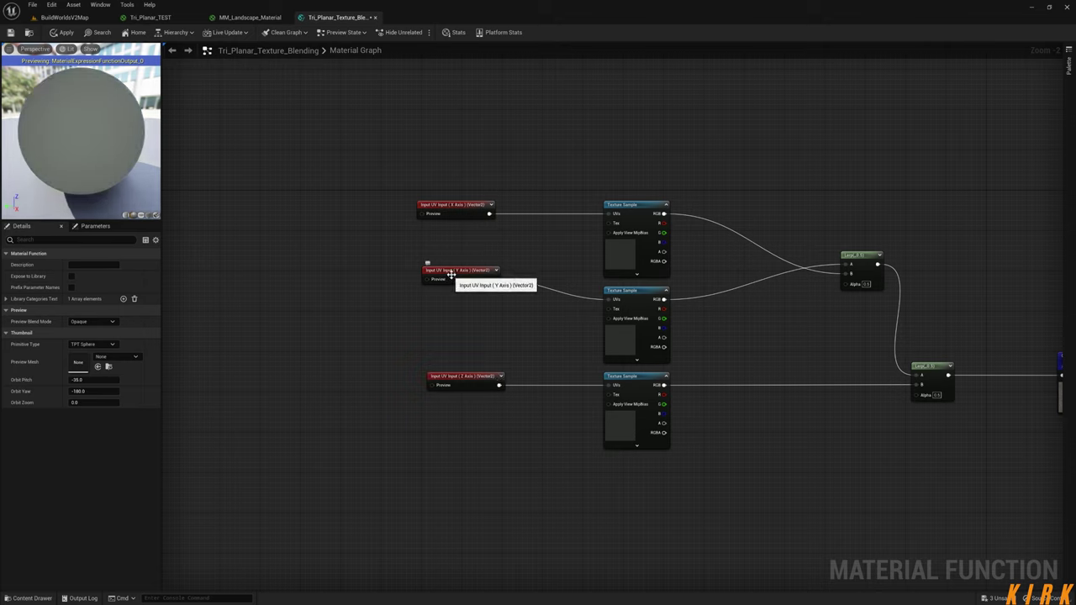
pyautogui.moveTo(450, 272); pyautogui.dragTo(453, 292)
pyautogui.moveTo(495, 159); pyautogui.dragTo(431, 460)
pyautogui.hotkey('shift', 'a')
pyautogui.click(557, 315)
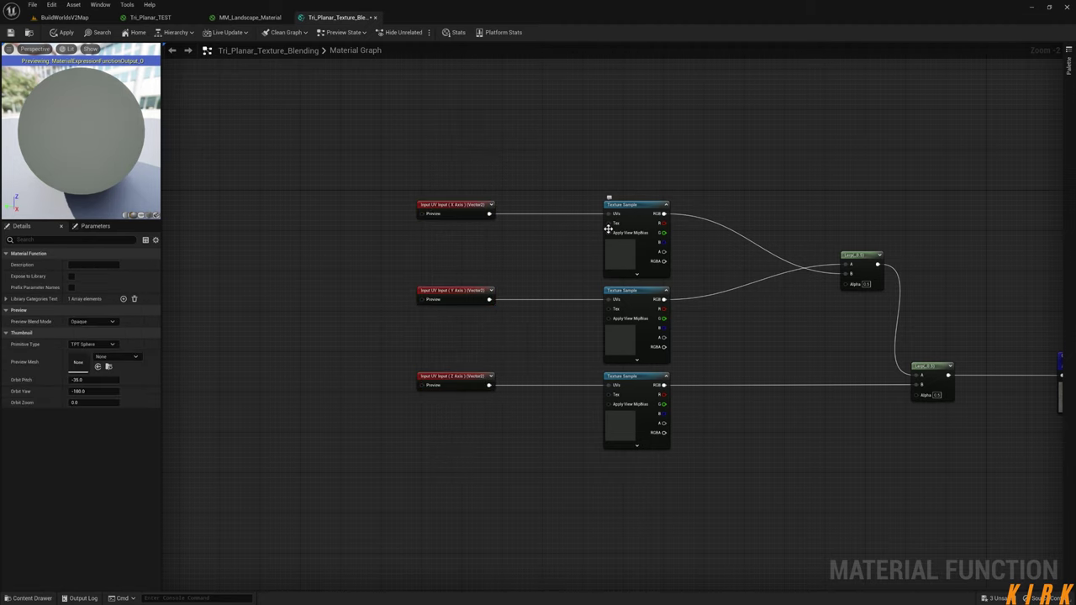
# - Add a FunctionInput node feeding the Tex pin of the uppermost Texture Sample
pyautogui.moveTo(609, 224); pyautogui.dragTo(418, 263)
pyautogui.click(530, 215)
pyautogui.scroll(6, 618, 218)
pyautogui.moveTo(594, 229); pyautogui.dragTo(331, 297)
pyautogui.write('input')
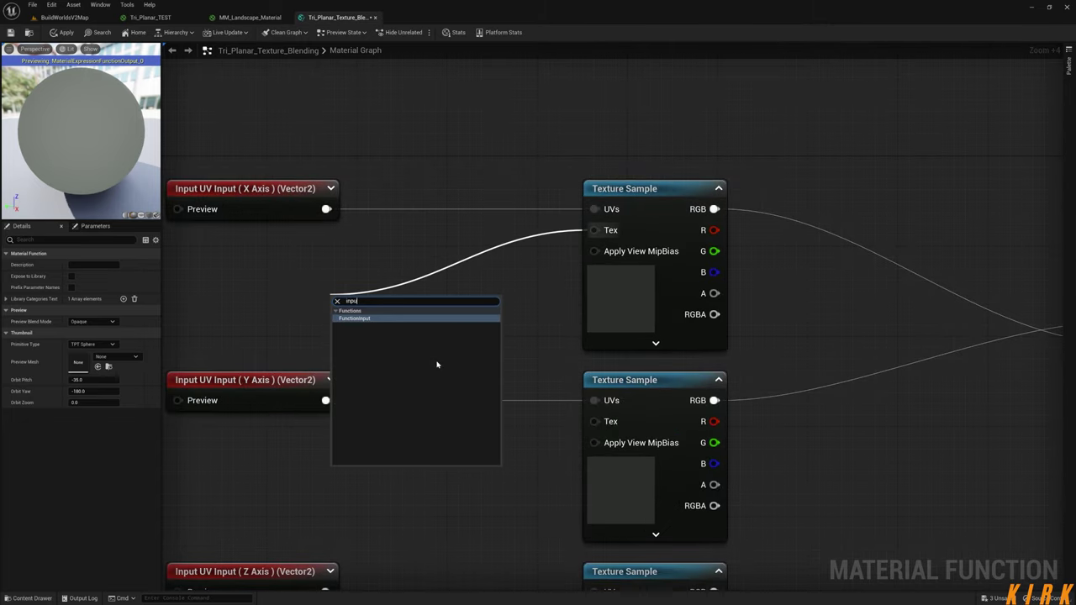
pyautogui.press('Return')
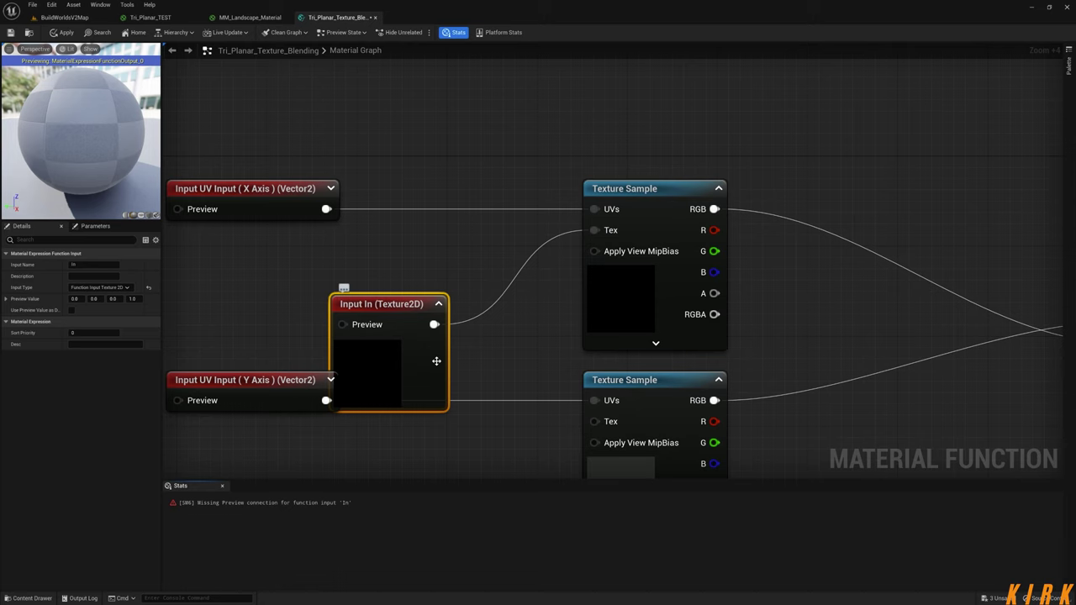
# - Move the Texture2D function input to the left of the UV inputs and name it "Texture Input"
pyautogui.scroll(-5, 316, 358)
pyautogui.moveTo(316, 358); pyautogui.dragTo(464, 317, button='right')
pyautogui.moveTo(506, 288); pyautogui.dragTo(330, 298)
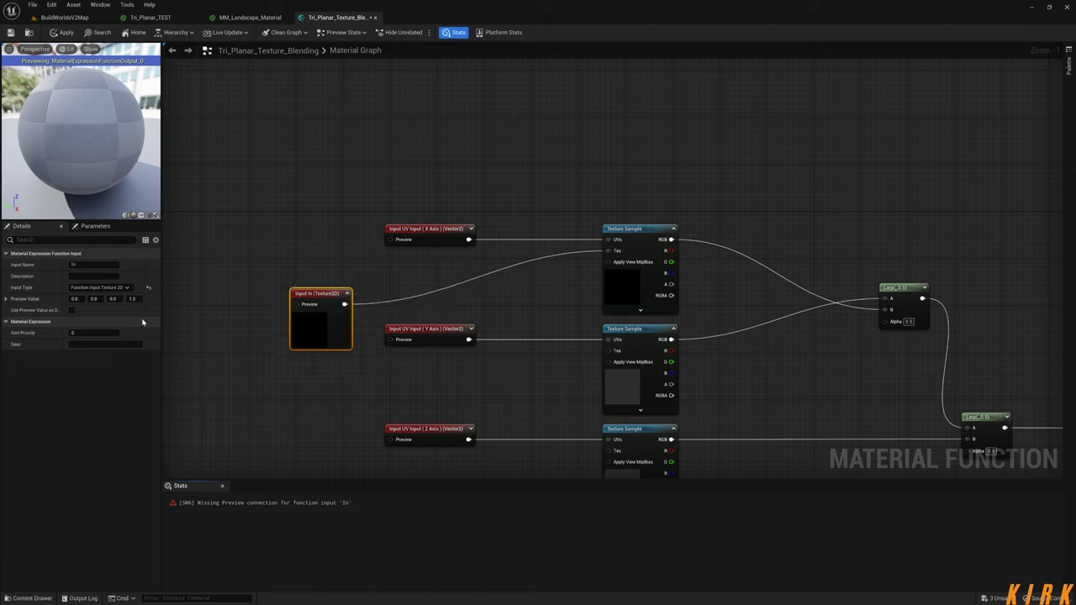
pyautogui.click(89, 265)
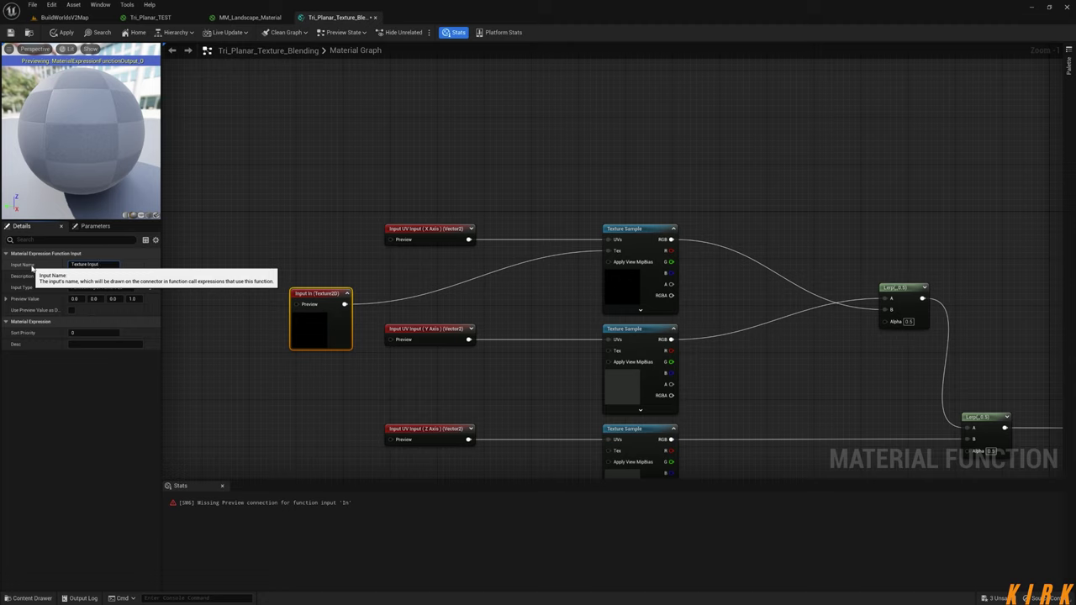
pyautogui.click(305, 217)
pyautogui.moveTo(355, 296); pyautogui.dragTo(332, 294)
pyautogui.click(341, 288)
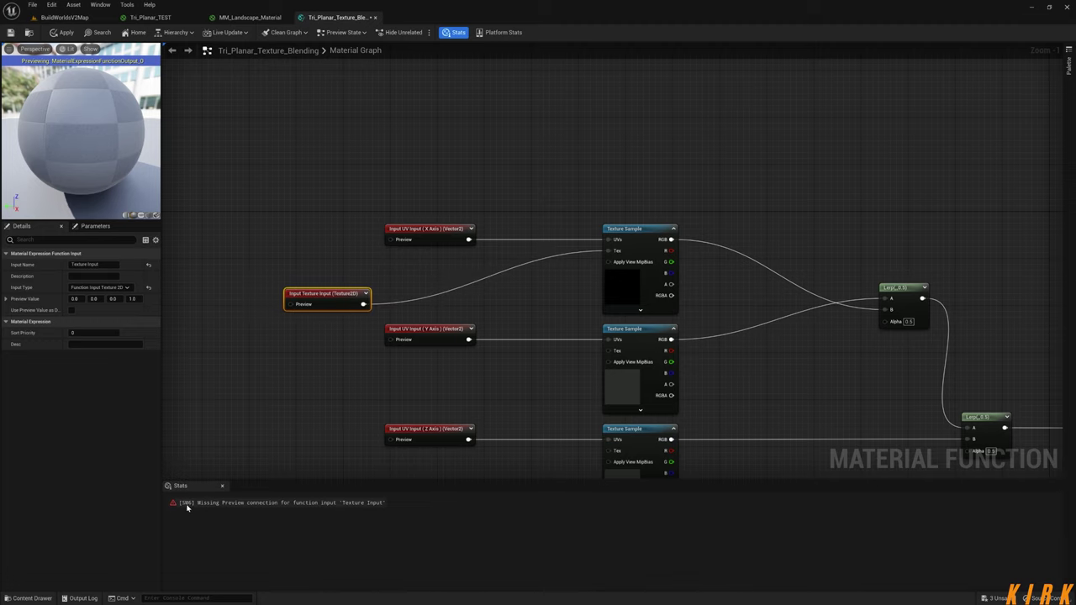
# - Add a TextureObject node and connect it to the Preview pin of the Texture Input node
pyautogui.moveTo(278, 350); pyautogui.dragTo(343, 342, button='right')
pyautogui.moveTo(600, 371); pyautogui.dragTo(647, 322, button='right')
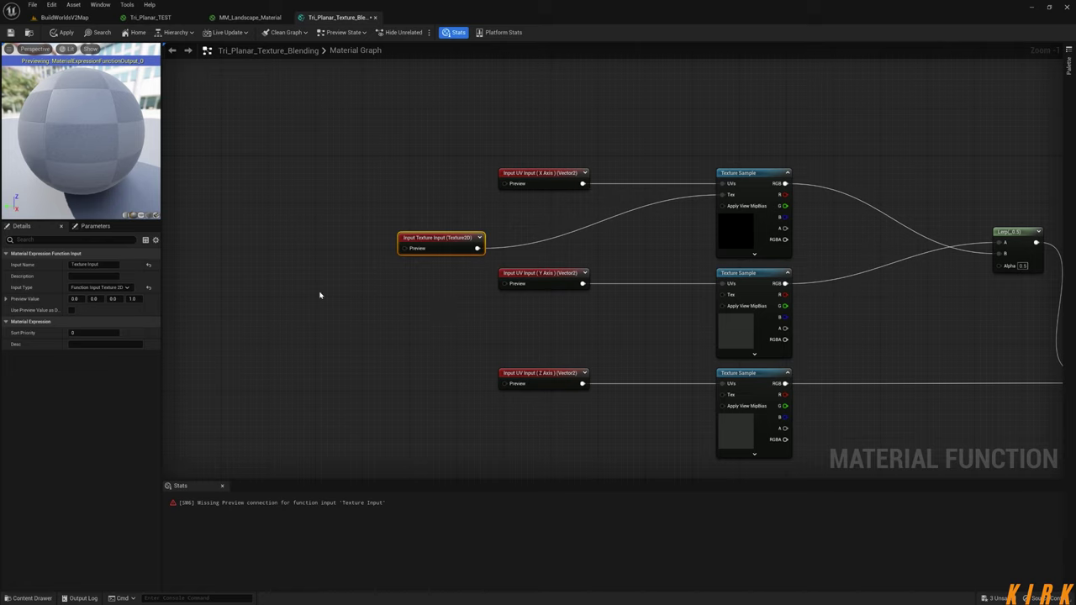
pyautogui.rightClick(295, 249)
pyautogui.write('t')
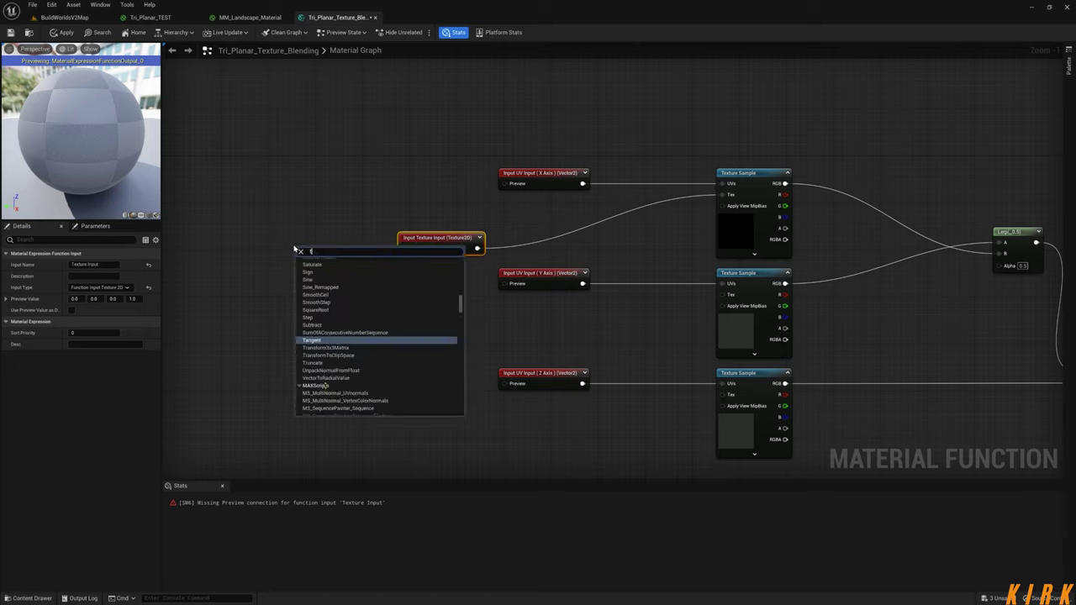
pyautogui.write('exture ob')
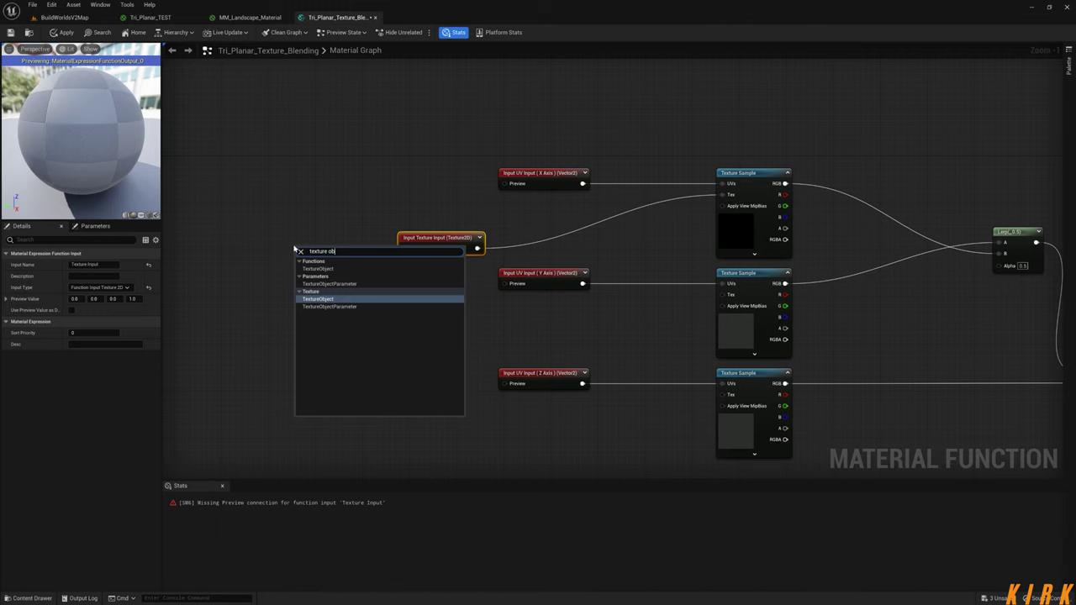
pyautogui.click(362, 299)
pyautogui.moveTo(340, 260); pyautogui.dragTo(405, 248)
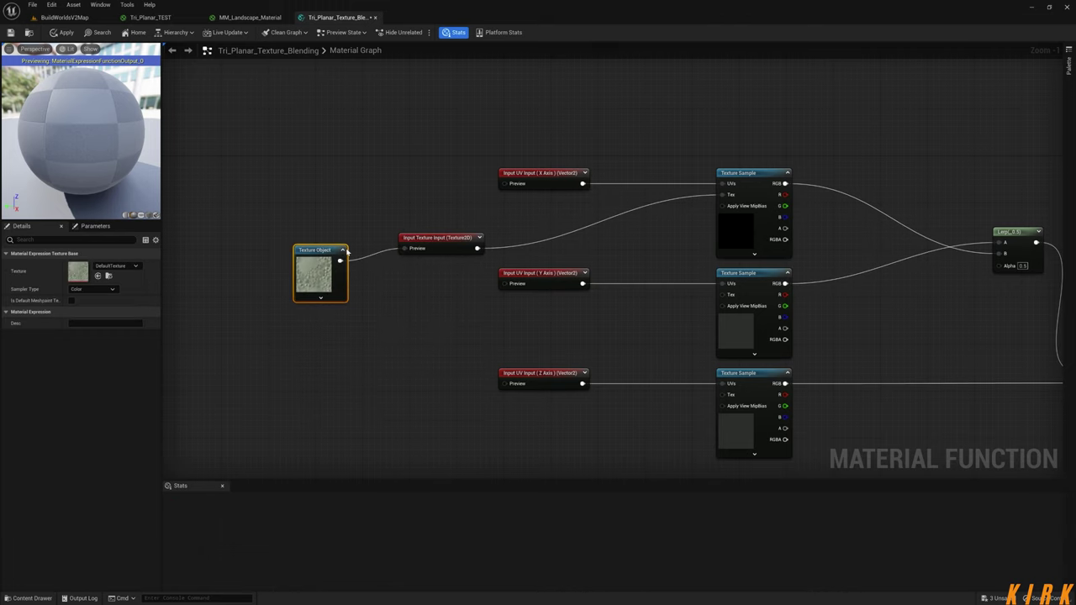
# - Assign the WhitePlaceholder texture to the Texture Object and place the node directly beside the Texture Input node
pyautogui.click(113, 265)
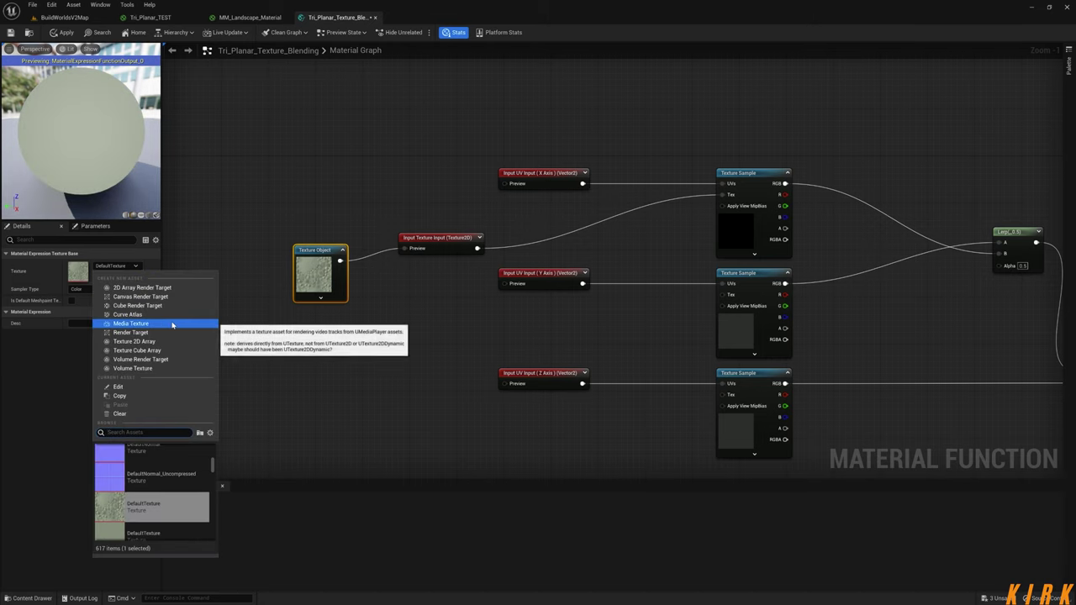
pyautogui.write('glaceh')
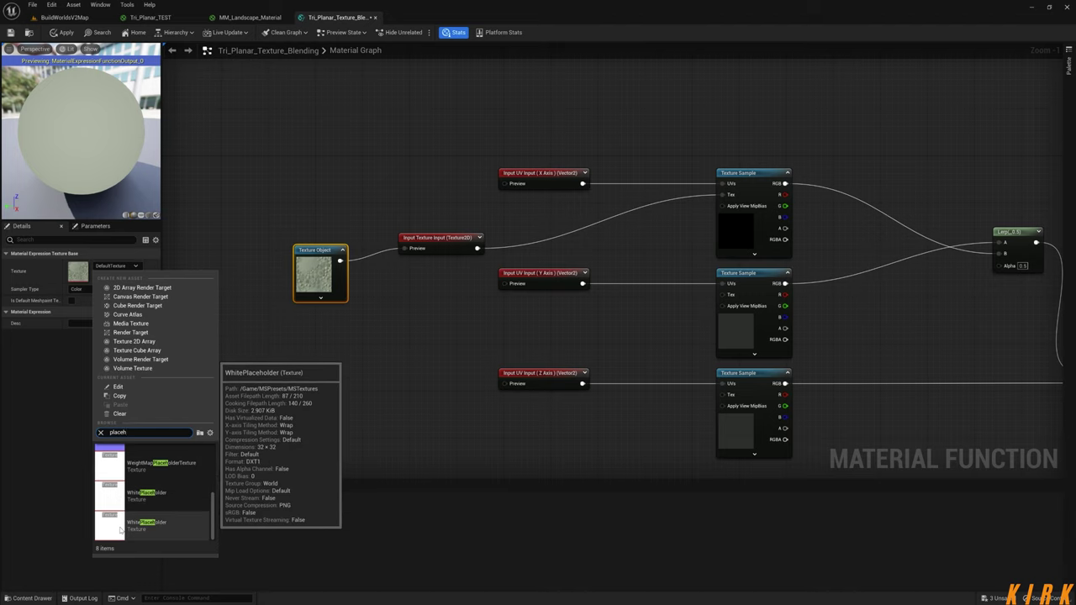
pyautogui.click(134, 524)
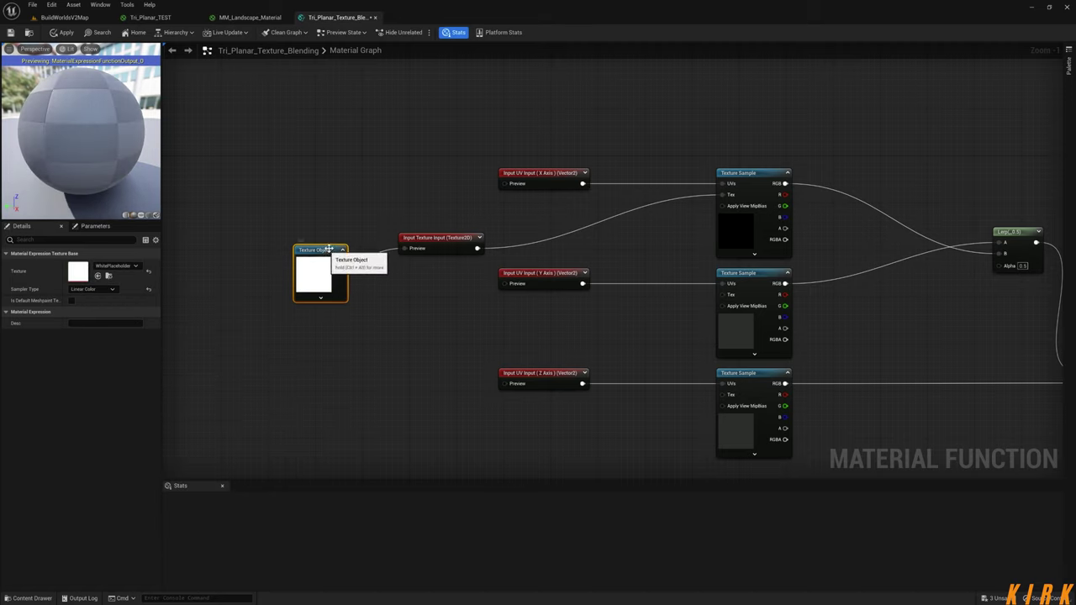
pyautogui.moveTo(328, 248); pyautogui.dragTo(367, 243)
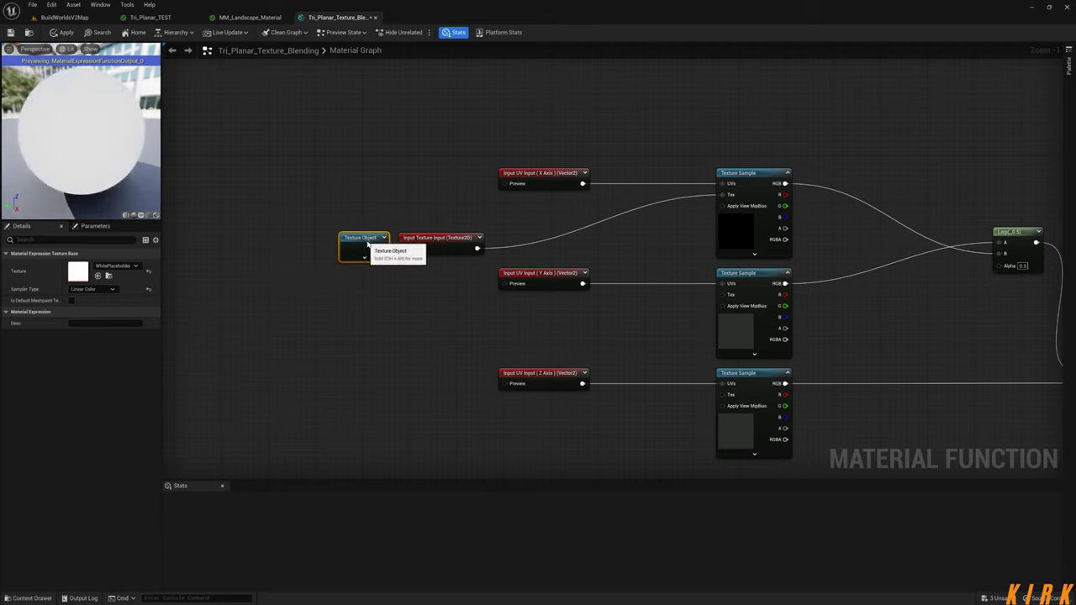
pyautogui.click(415, 300)
# - Move the Texture Object and Texture Input level with the second Texture Sample, and connect Texture Input to the second and third samples' Tex pins
pyautogui.moveTo(431, 276); pyautogui.dragTo(370, 244)
pyautogui.moveTo(447, 240); pyautogui.dragTo(721, 294)
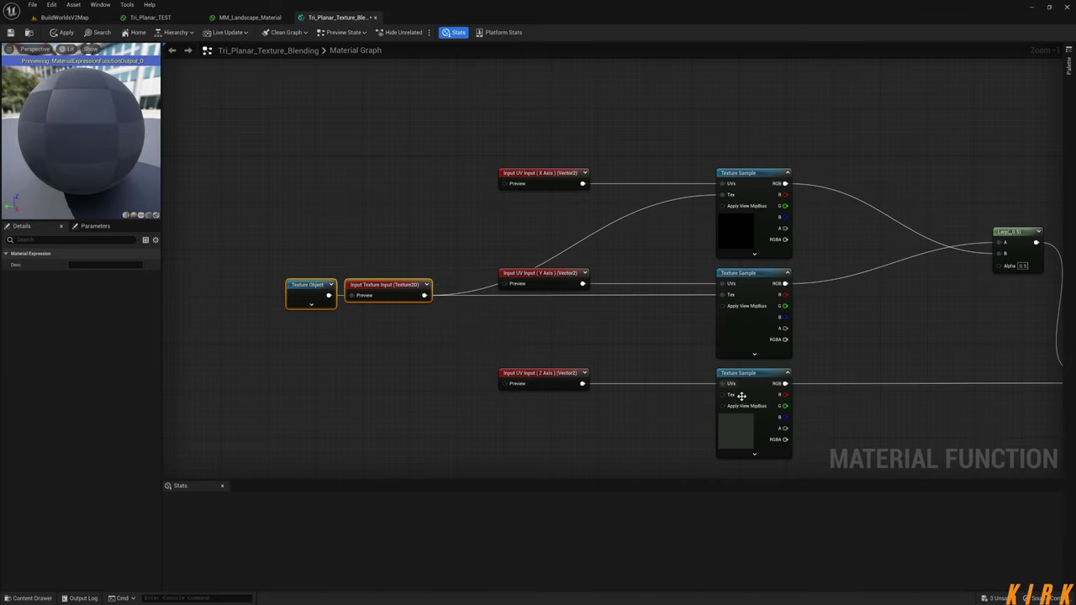
pyautogui.moveTo(424, 295); pyautogui.dragTo(728, 395)
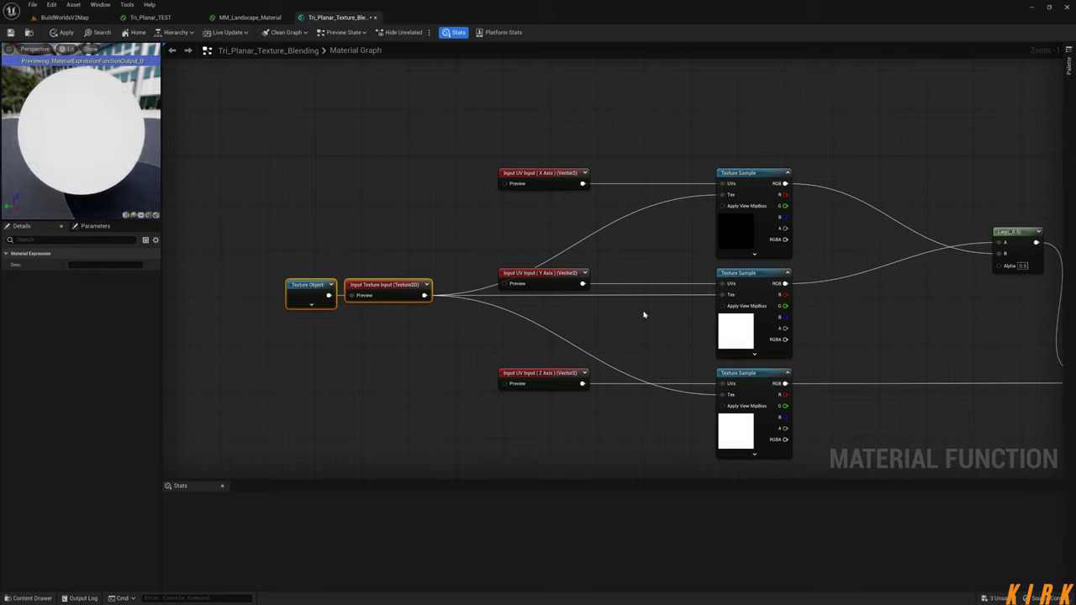
# - Add a reroute node on the wire into the second sample's Tex pin and feed the other two samples' Tex pins from it
pyautogui.doubleClick(690, 295)
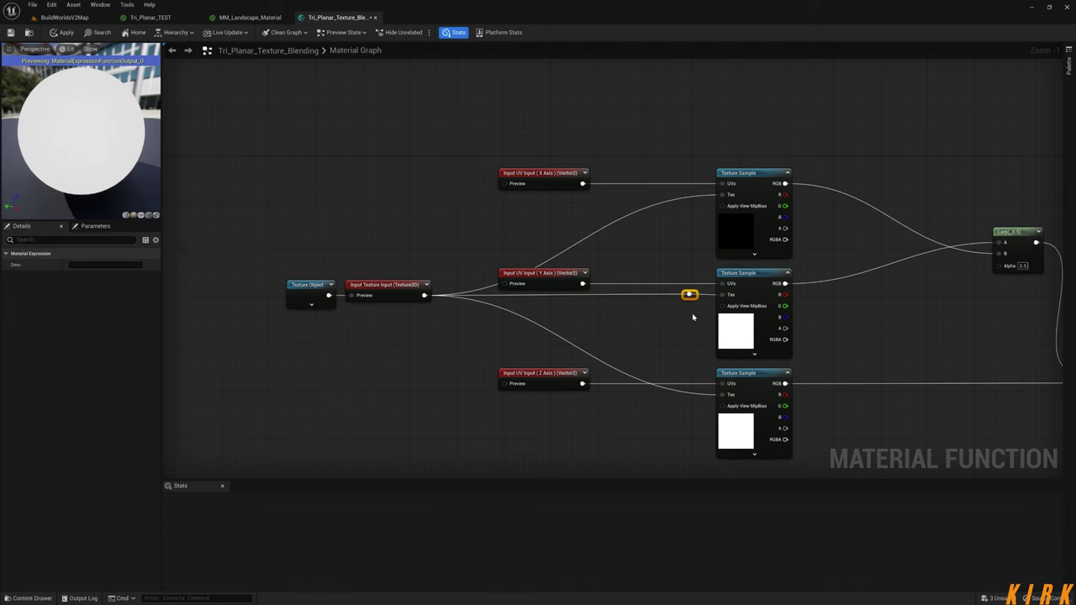
pyautogui.click(693, 317)
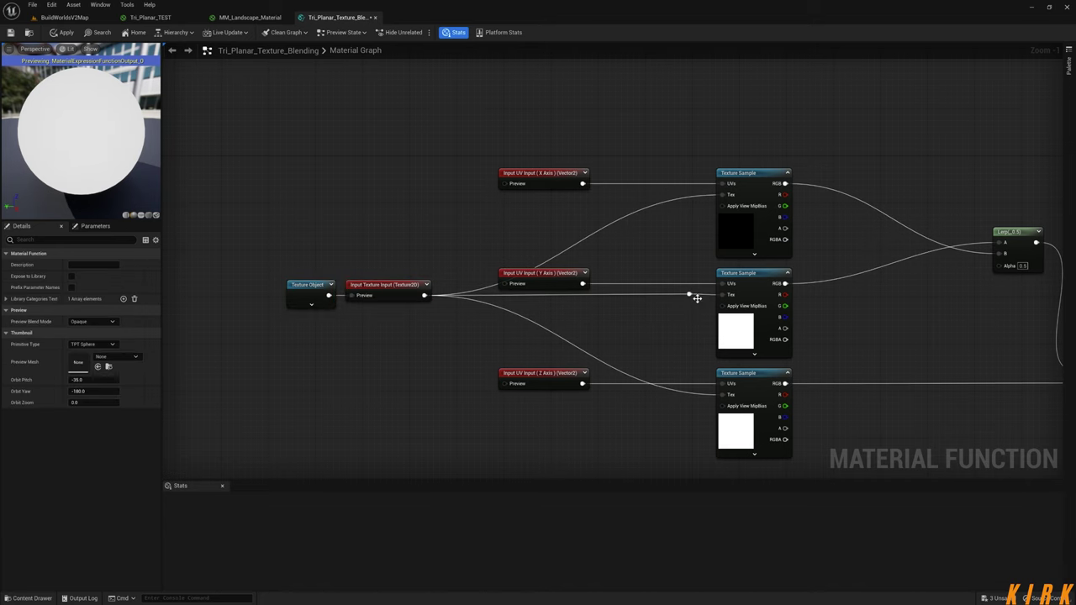
pyautogui.click(690, 294)
pyautogui.click(651, 329)
pyautogui.moveTo(689, 293); pyautogui.dragTo(721, 195)
pyautogui.moveTo(689, 294); pyautogui.dragTo(721, 394)
# - Move the Texture Object and Texture Input nodes together closer to the UV inputs
pyautogui.moveTo(432, 255); pyautogui.dragTo(300, 298)
pyautogui.moveTo(369, 289); pyautogui.dragTo(417, 289)
pyautogui.click(550, 337)
pyautogui.moveTo(550, 337); pyautogui.dragTo(494, 335, button='right')
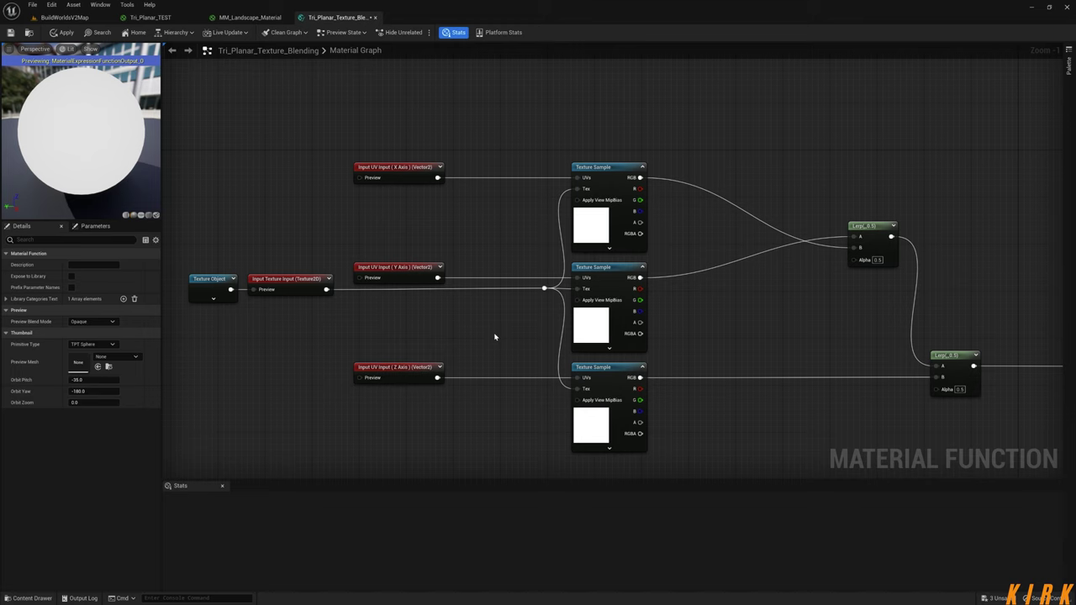
# - Add a FunctionInput node to the first Lerp's Alpha pin, name it "Tri Planar Mask ( X&Y )" and place it in front of that Lerp
pyautogui.moveTo(813, 355); pyautogui.dragTo(583, 292, button='right')
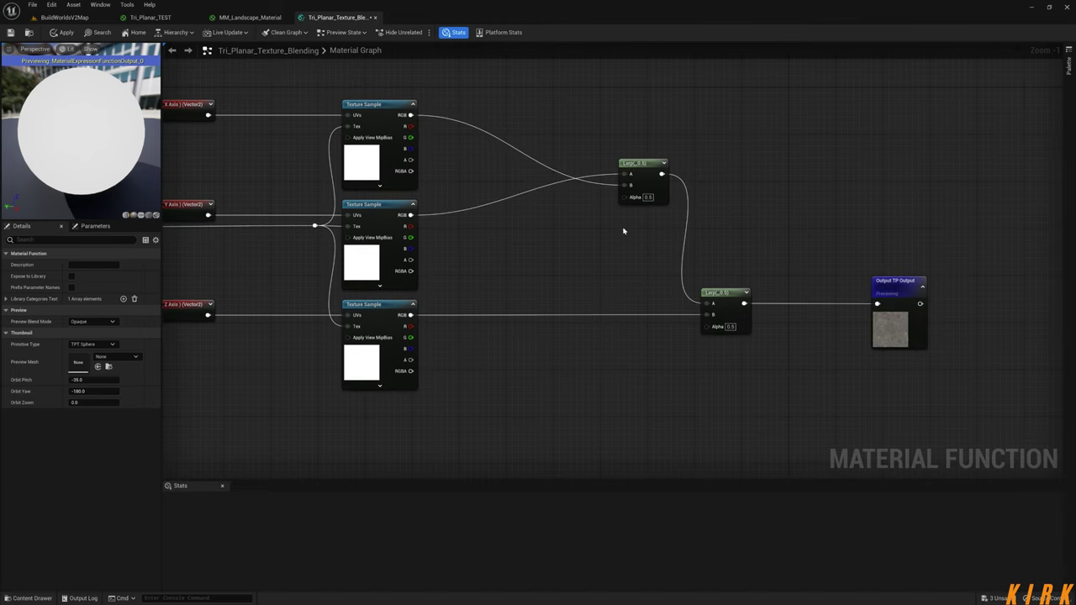
pyautogui.moveTo(623, 196); pyautogui.dragTo(542, 254)
pyautogui.write('input')
pyautogui.press('Return')
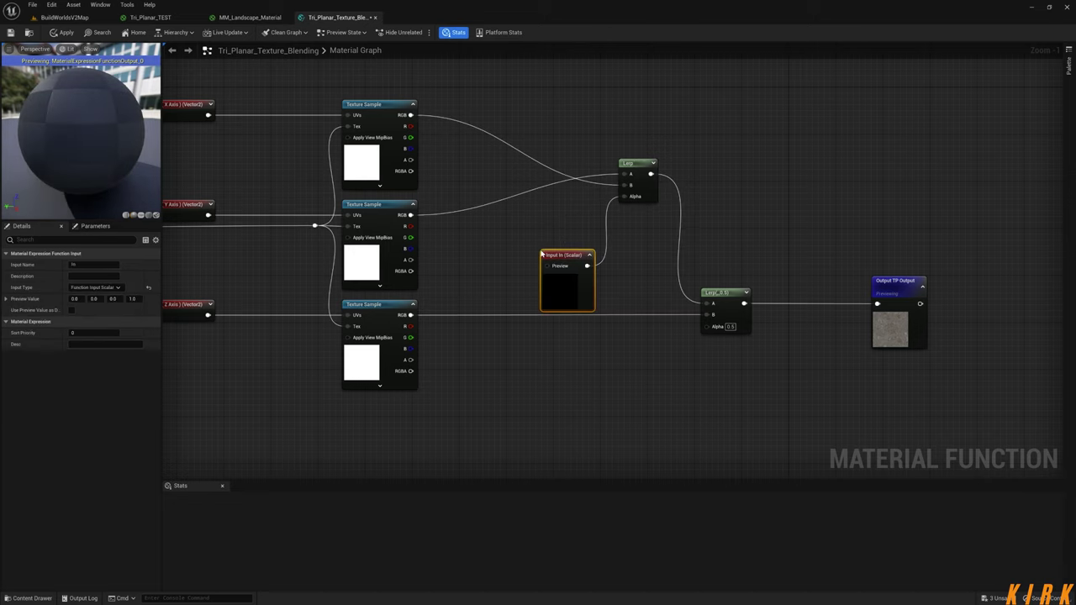
pyautogui.click(74, 265)
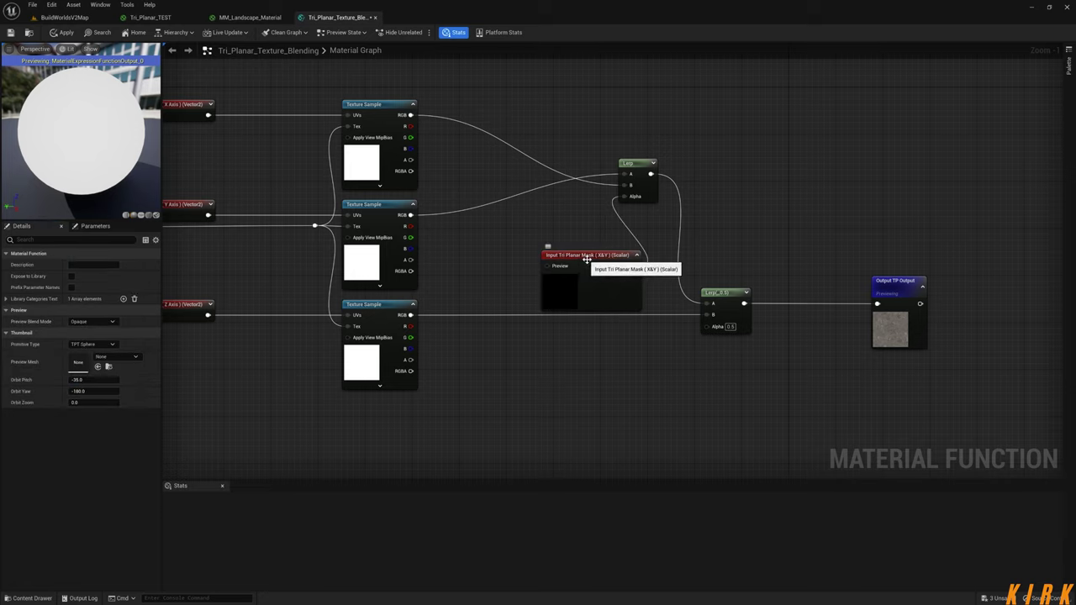
pyautogui.moveTo(579, 254); pyautogui.dragTo(538, 233)
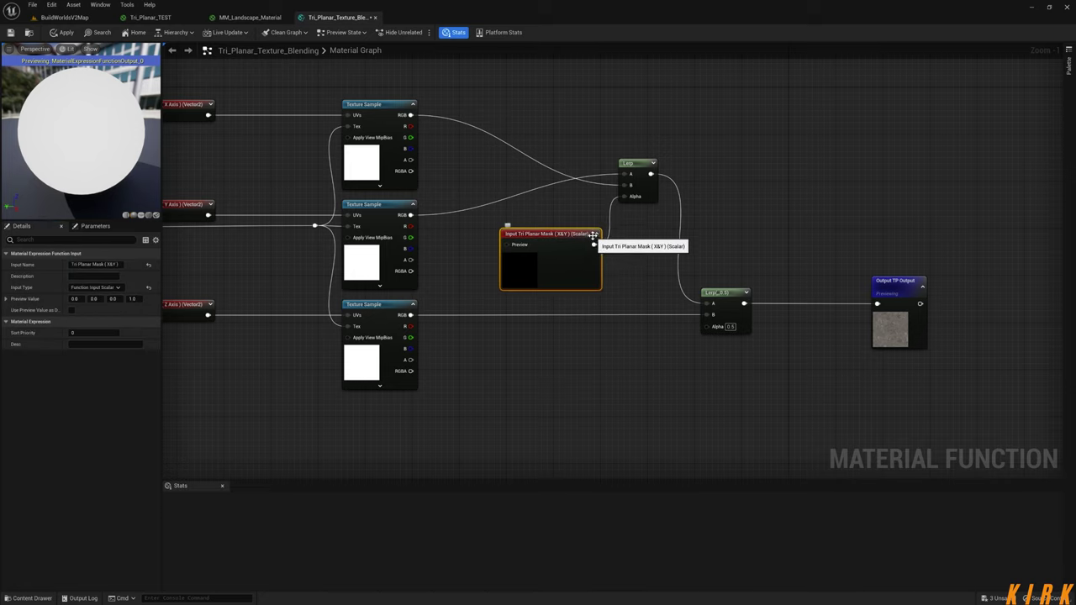
pyautogui.moveTo(464, 104); pyautogui.dragTo(332, 252)
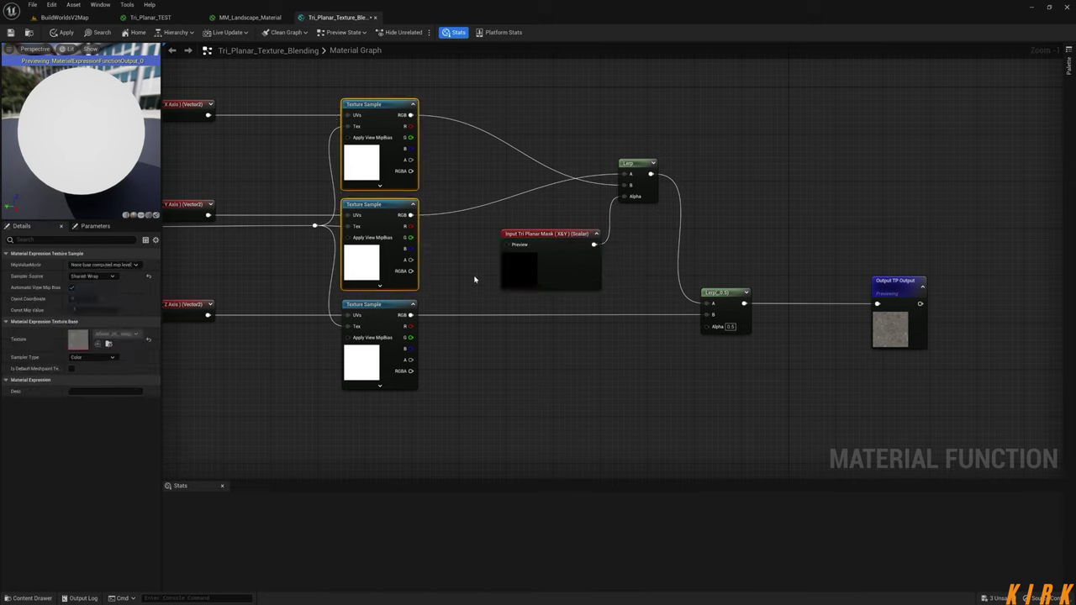
pyautogui.click(674, 334)
# - Duplicate the mask input, rename the copy "Tri Planar Mask ( Z )" and connect it to the second Lerp's Alpha pin
pyautogui.click(556, 243)
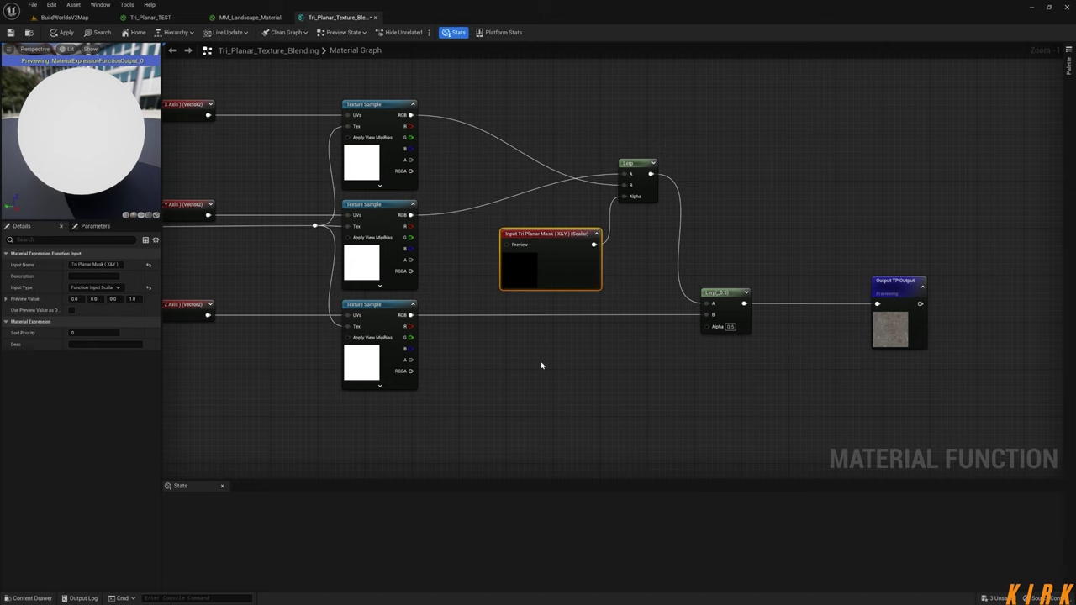
pyautogui.hotkey('ctrl', 'd')
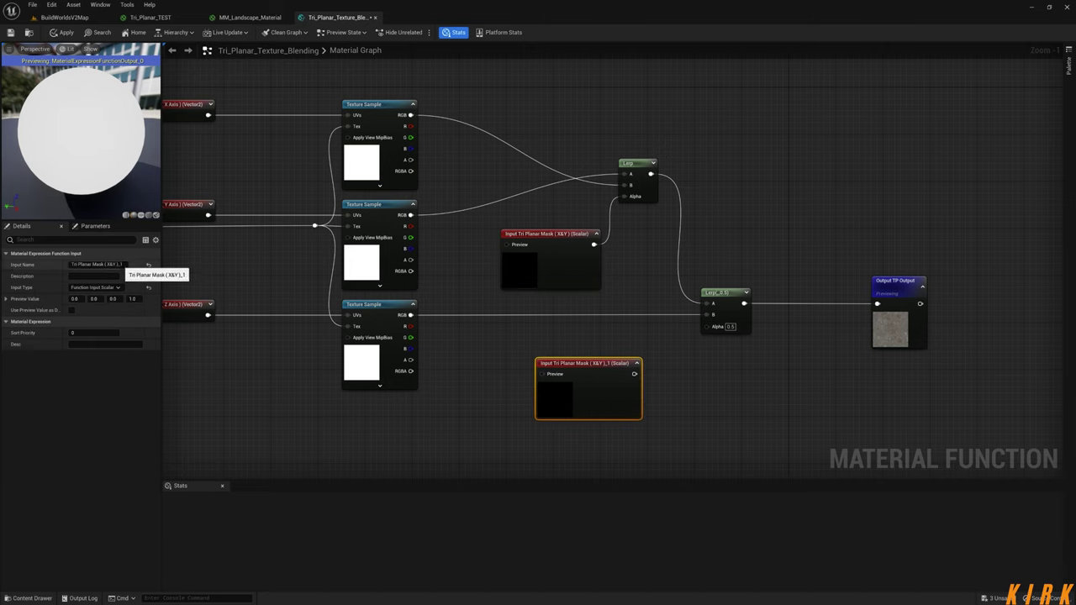
pyautogui.click(110, 264)
pyautogui.press('End')
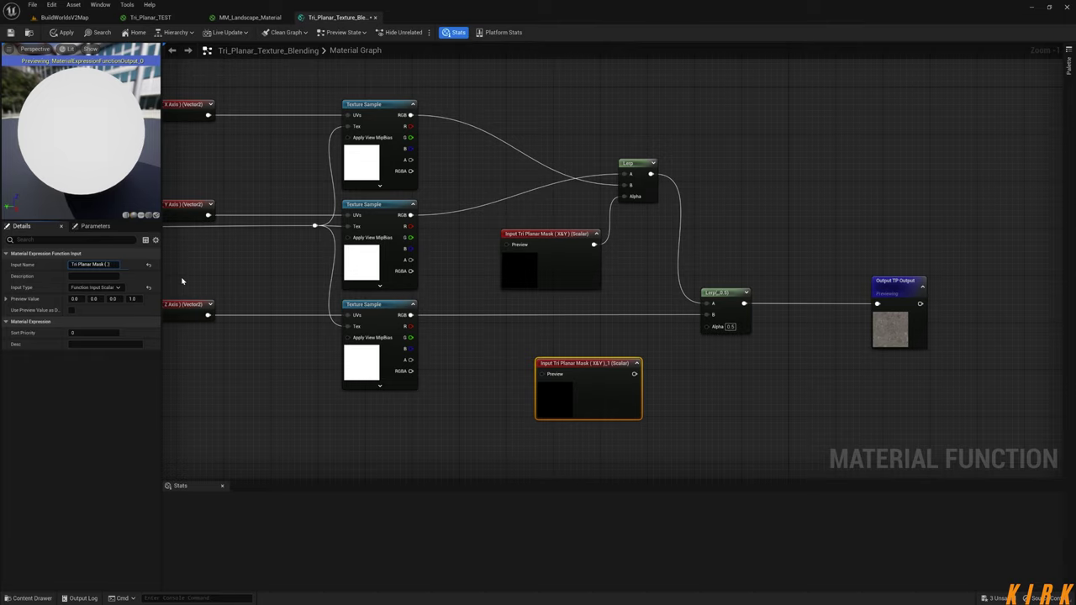
pyautogui.click(521, 349)
pyautogui.moveTo(622, 373); pyautogui.dragTo(590, 351)
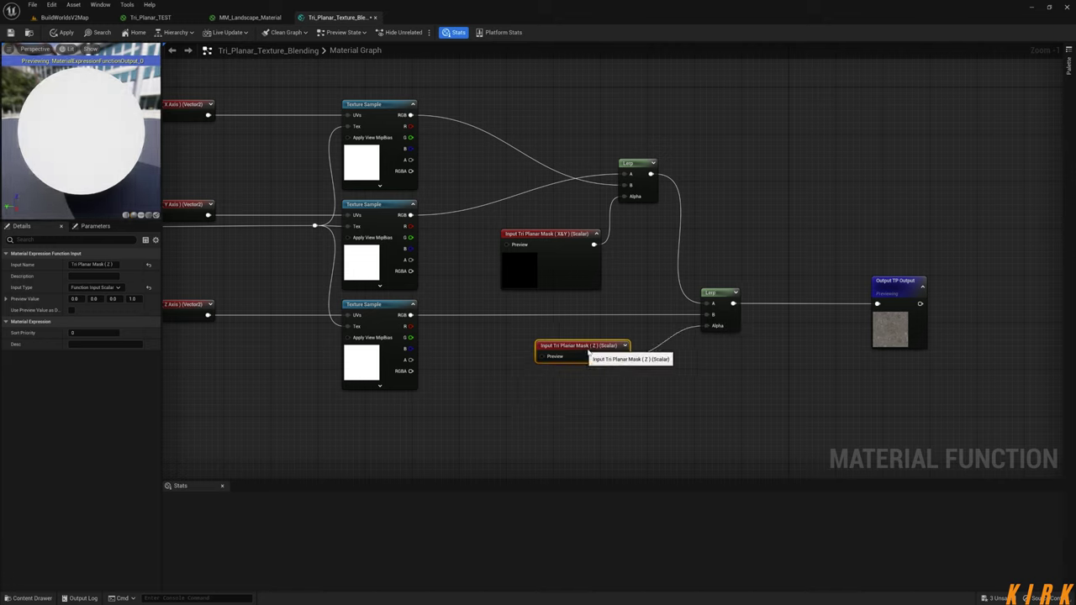
# - Collapse the Tri Planar Mask ( X&Y ) input's preview and move the node closer to the first Lerp
pyautogui.click(597, 234)
pyautogui.moveTo(566, 239); pyautogui.dragTo(583, 233)
pyautogui.moveTo(536, 301); pyautogui.dragTo(667, 326, button='right')
pyautogui.moveTo(389, 385); pyautogui.dragTo(484, 379, button='right')
pyautogui.scroll(-1, 467, 361)
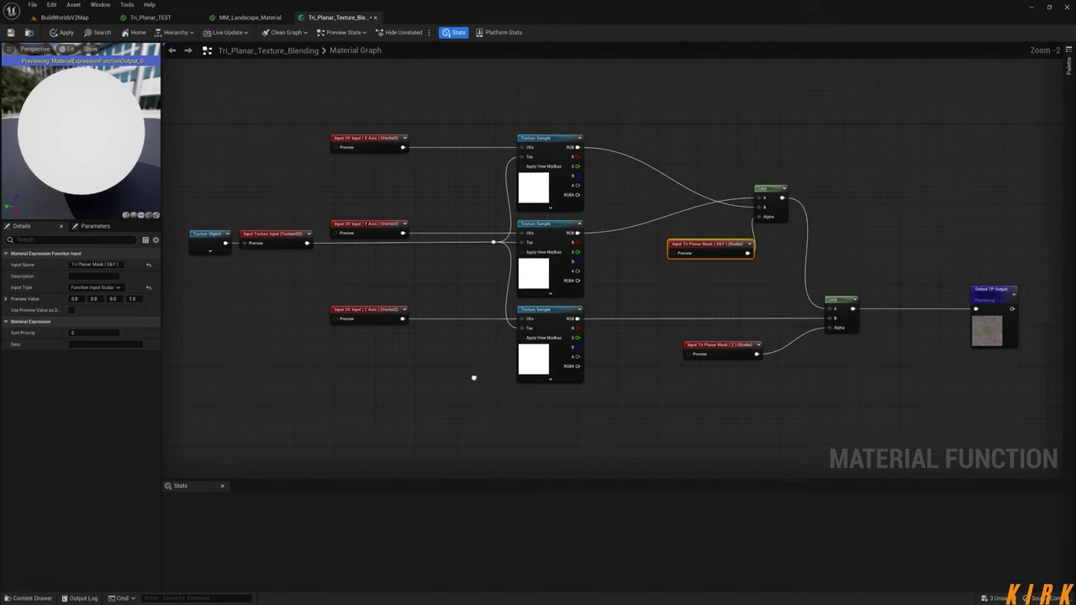
# - Hide the material statistics to enlarge the graph area
pyautogui.click(458, 32)
pyautogui.moveTo(553, 341); pyautogui.dragTo(640, 378, button='right')
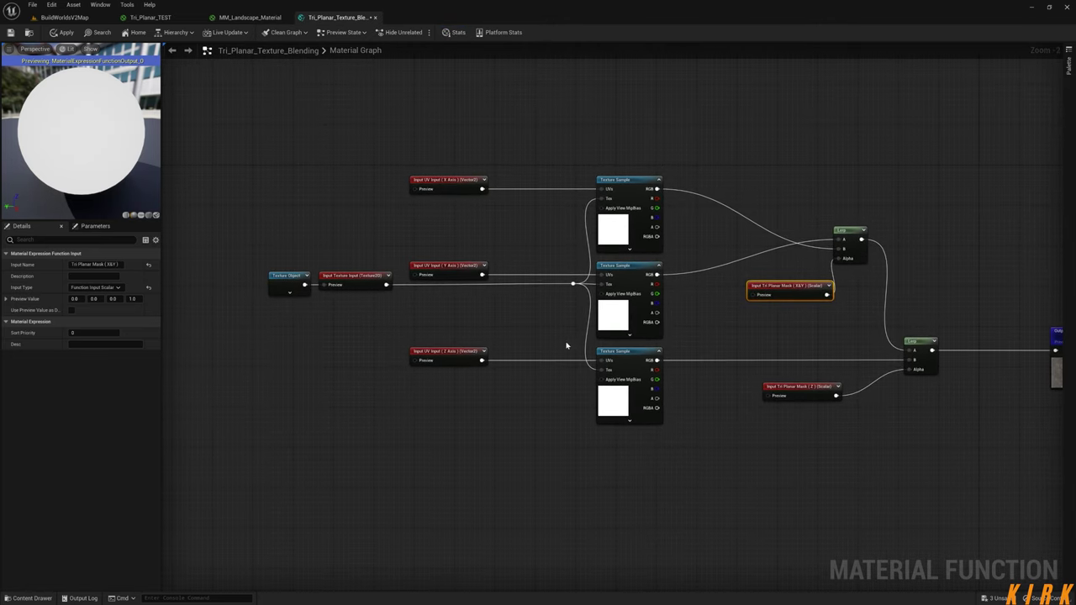
pyautogui.moveTo(763, 397); pyautogui.dragTo(744, 405, button='right')
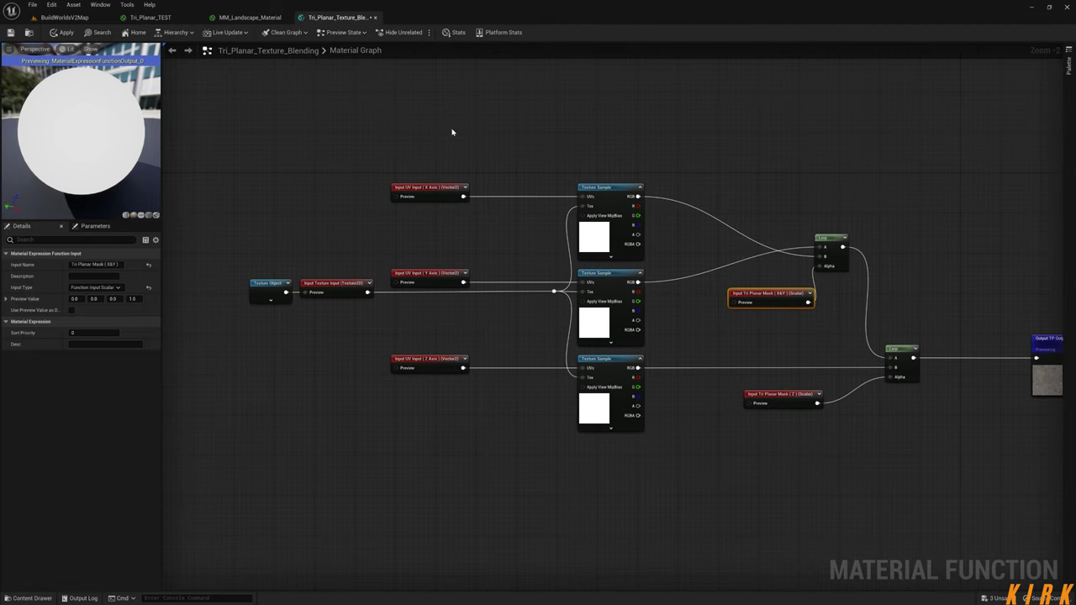
# - Set the sort priorities of the X, Y and Z Axis UV inputs in ascending order, with Y at 2 and Z at 3
pyautogui.click(352, 284)
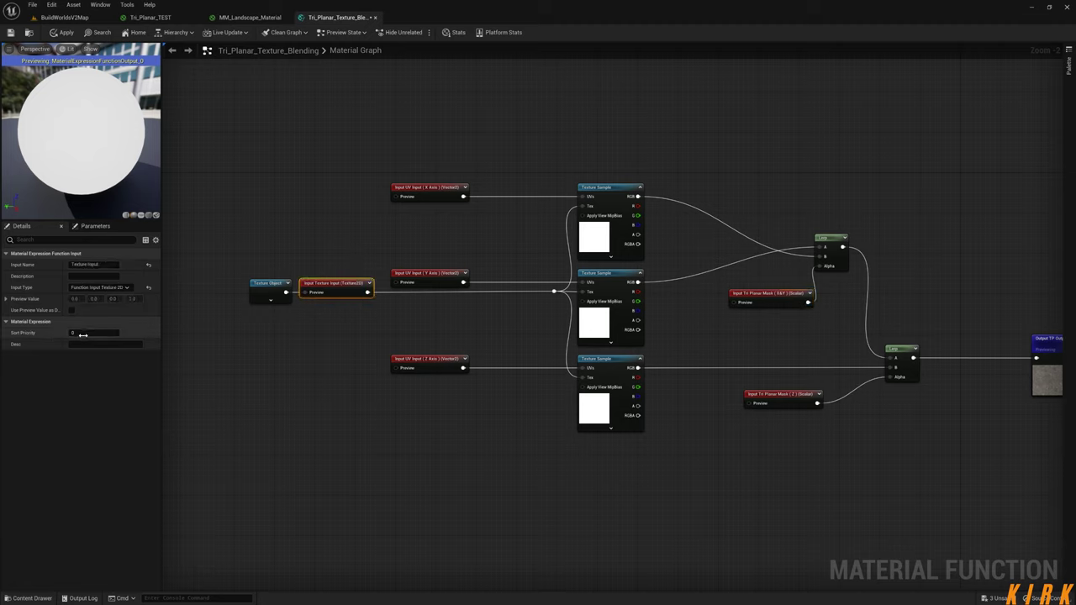
pyautogui.click(435, 205)
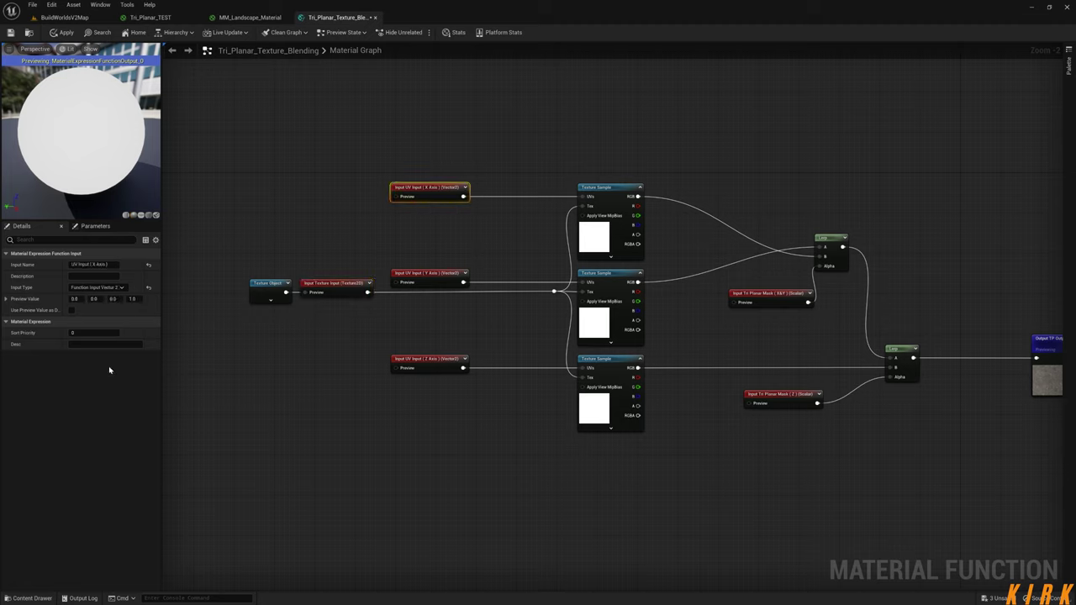
pyautogui.click(92, 333)
pyautogui.click(432, 278)
pyautogui.click(100, 332)
pyautogui.write('2')
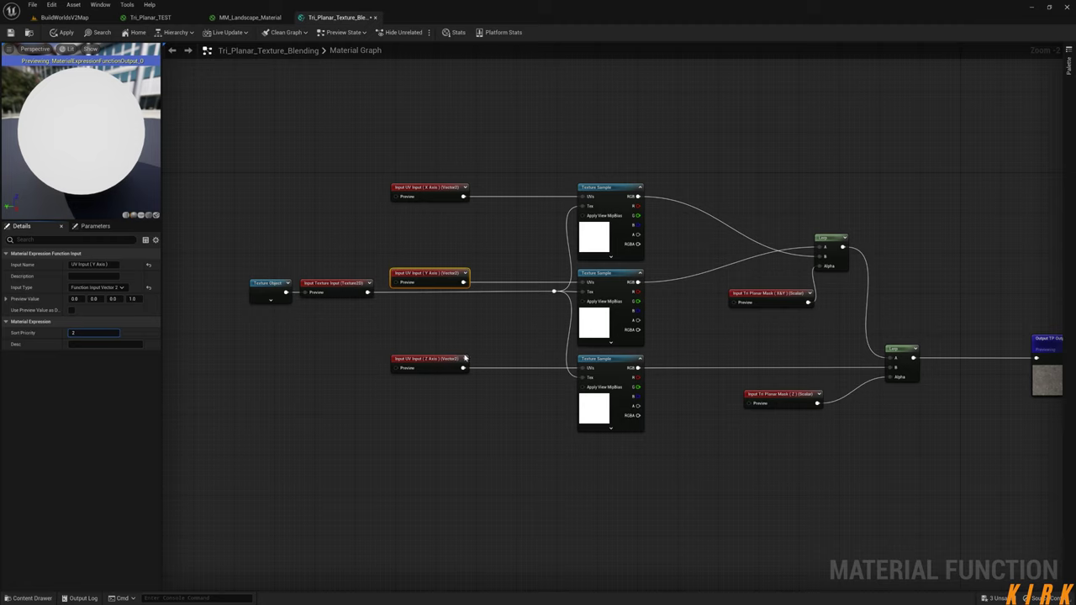
pyautogui.click(437, 360)
pyautogui.click(92, 332)
pyautogui.write('3')
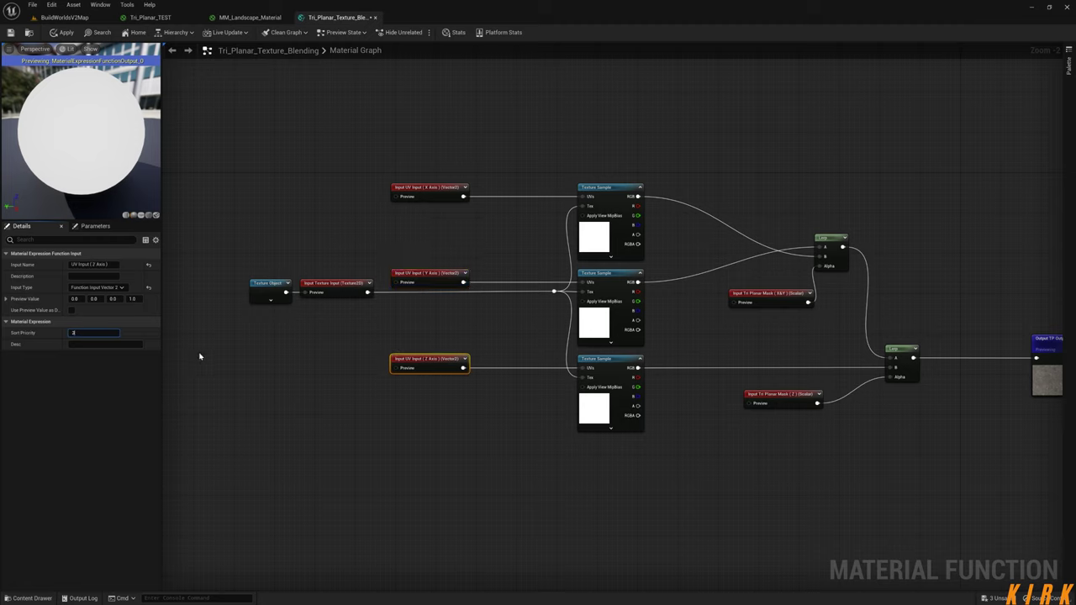
# - Set the sort priority of Tri Planar Mask ( X&Y ) to 4 and of Tri Planar Mask ( Z ) to 5
pyautogui.click(769, 295)
pyautogui.click(90, 333)
pyautogui.write('4')
pyautogui.click(756, 400)
pyautogui.click(96, 334)
pyautogui.write('5')
pyautogui.click(355, 399)
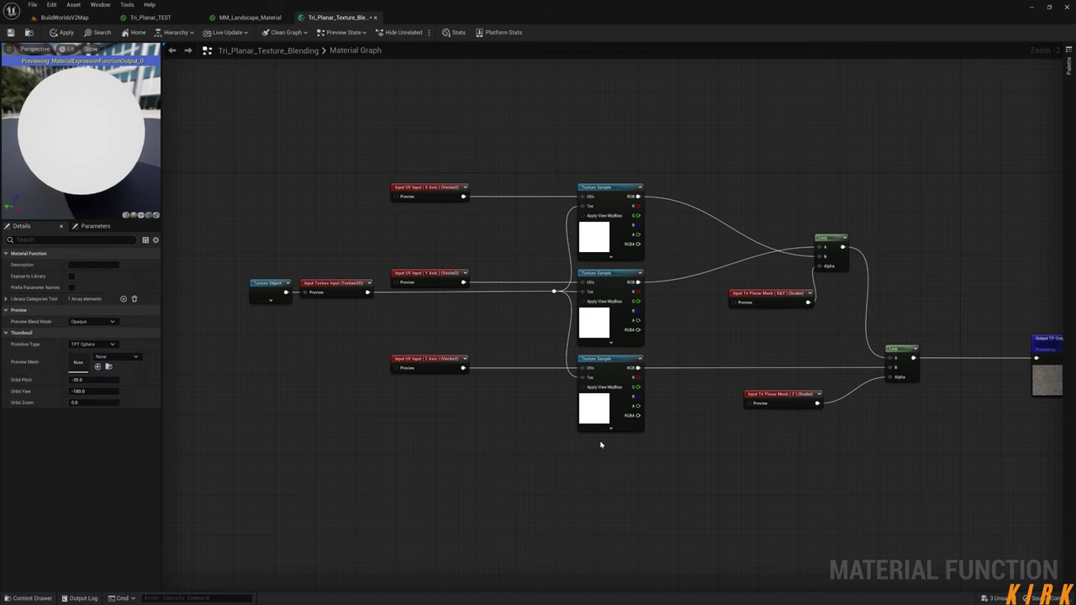
# - Add a WorldAlignedBlend node to examine its inputs and outputs, and delete it from the graph
pyautogui.moveTo(527, 447); pyautogui.dragTo(626, 394, button='right')
pyautogui.rightClick(389, 393)
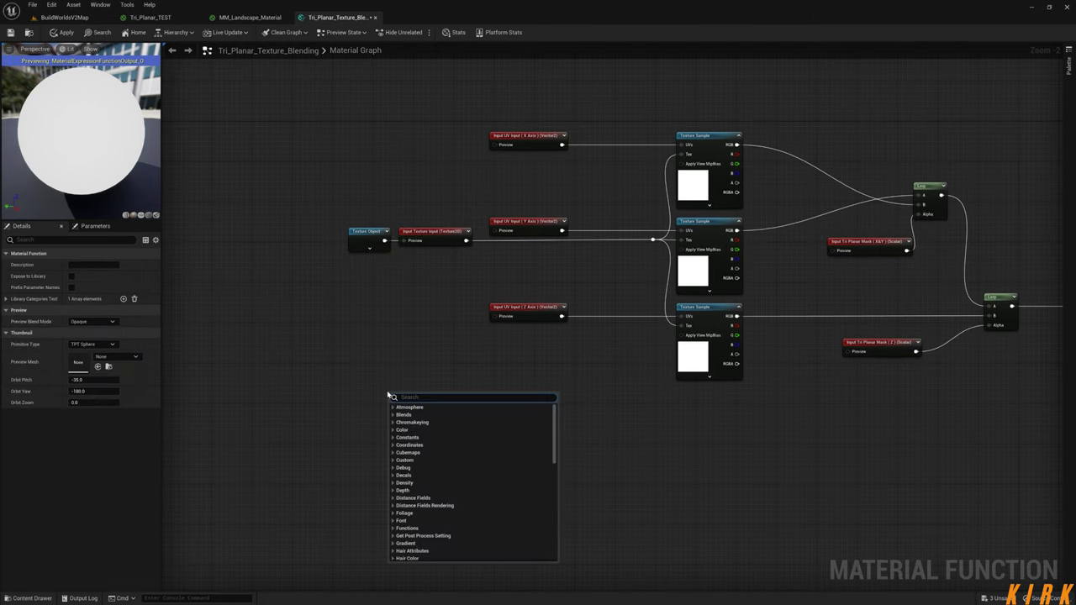
pyautogui.write('worldalig')
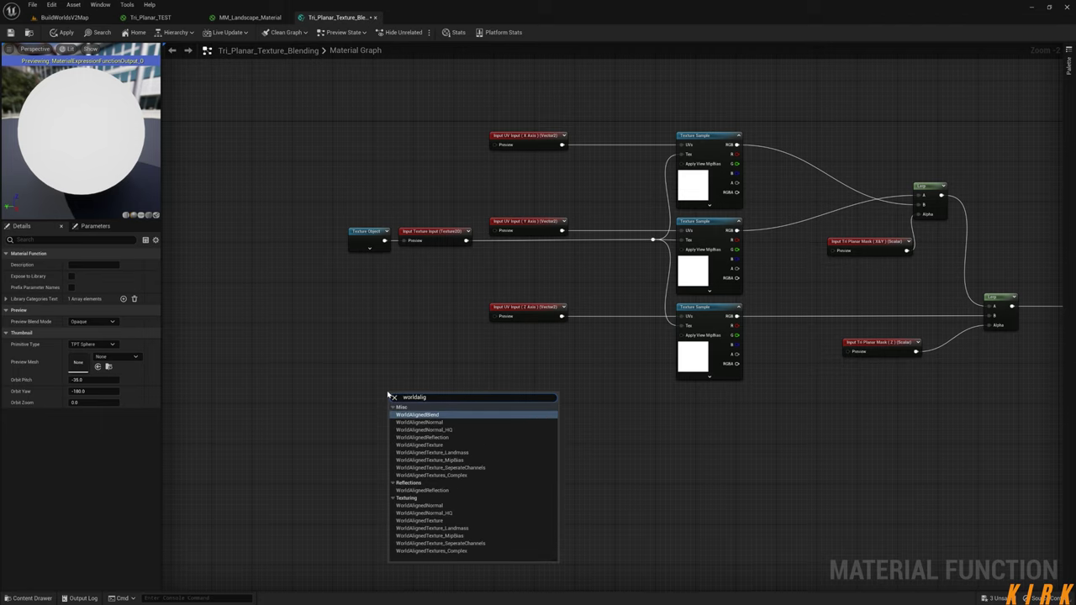
pyautogui.press('Return')
pyautogui.scroll(9, 383, 429)
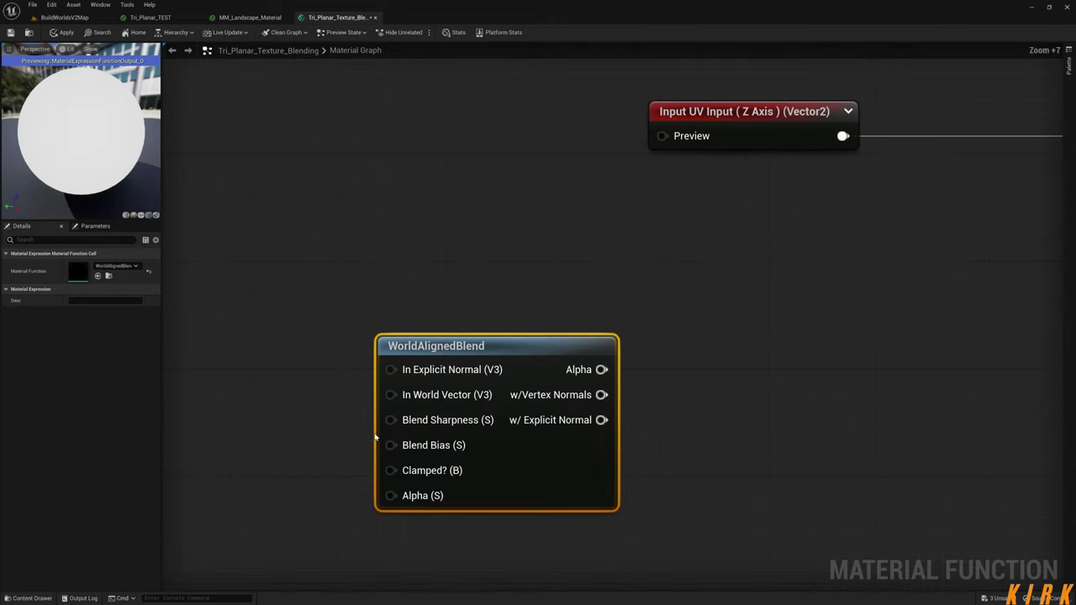
pyautogui.moveTo(396, 378)
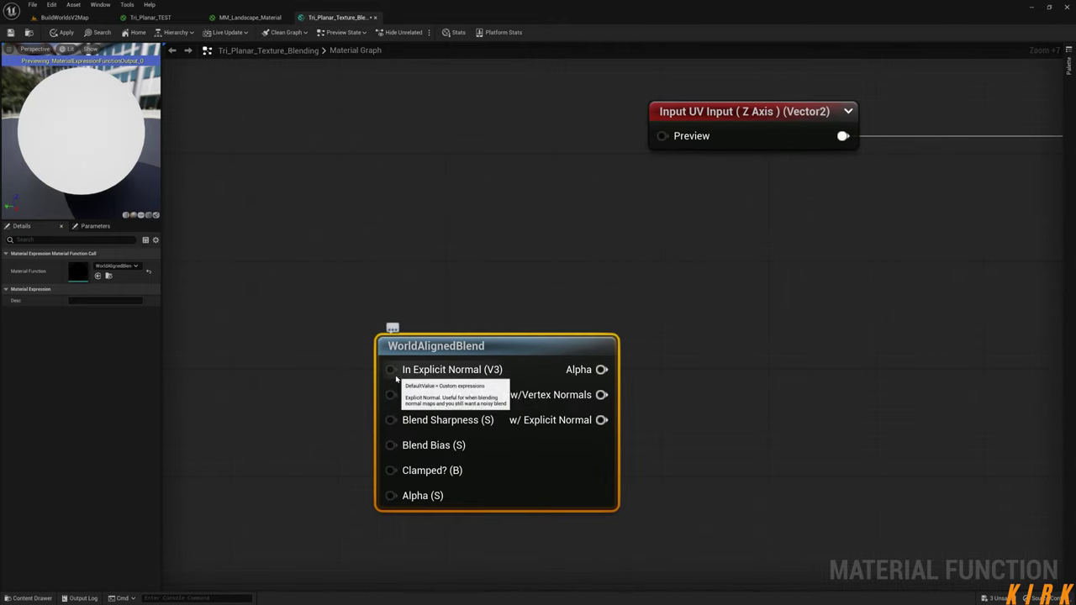
pyautogui.moveTo(316, 440); pyautogui.dragTo(389, 358, button='right')
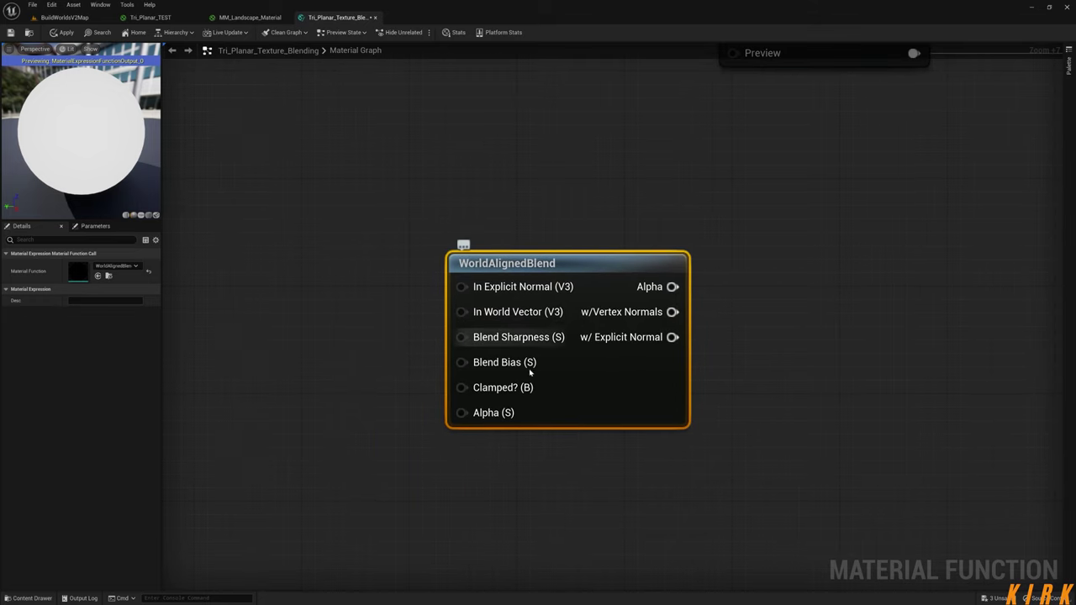
pyautogui.moveTo(405, 301); pyautogui.dragTo(386, 317, button='right')
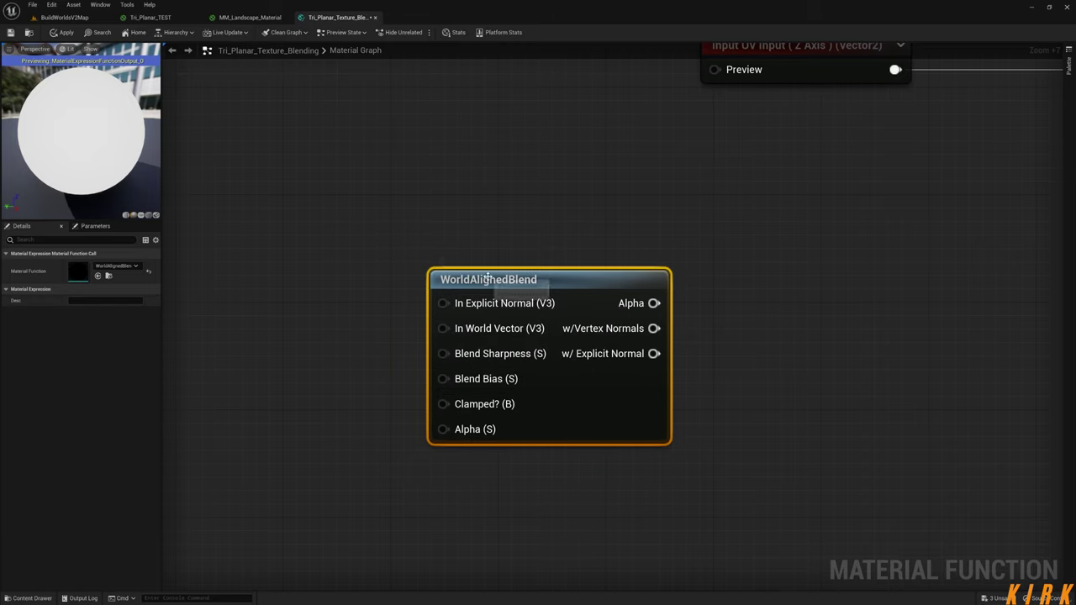
pyautogui.scroll(-4, 486, 277)
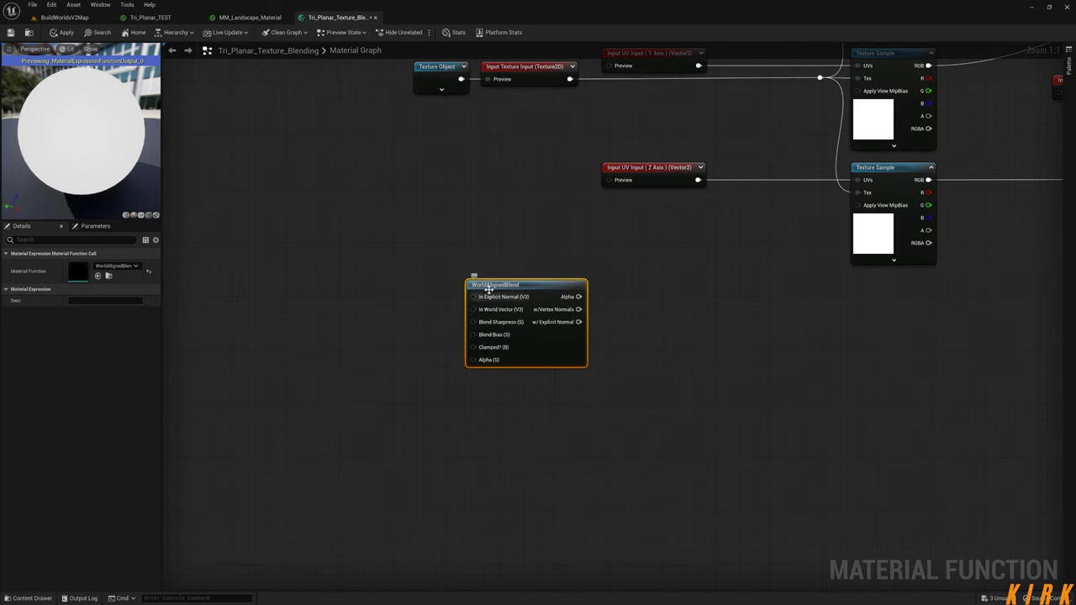
pyautogui.moveTo(533, 383); pyautogui.dragTo(563, 386, button='right')
pyautogui.moveTo(648, 260); pyautogui.dragTo(426, 392)
pyautogui.press('Delete')
# - Save the Tri_Planar_Texture_Blending function and close it
pyautogui.moveTo(664, 219); pyautogui.dragTo(552, 409, button='right')
pyautogui.moveTo(579, 338); pyautogui.dragTo(547, 398)
pyautogui.scroll(-4, 294, 384)
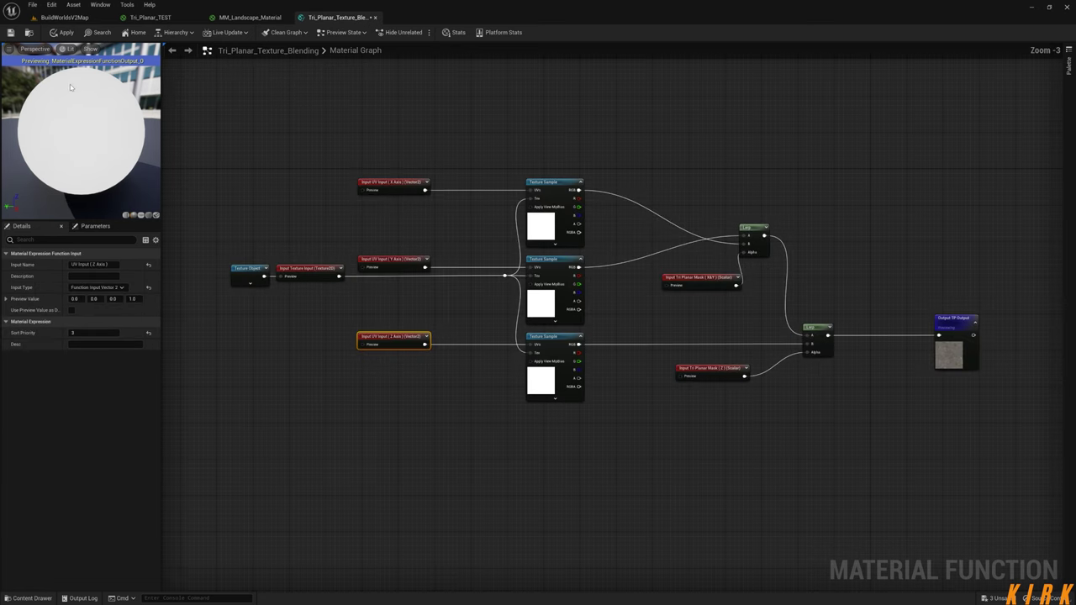
pyautogui.click(11, 35)
pyautogui.click(376, 18)
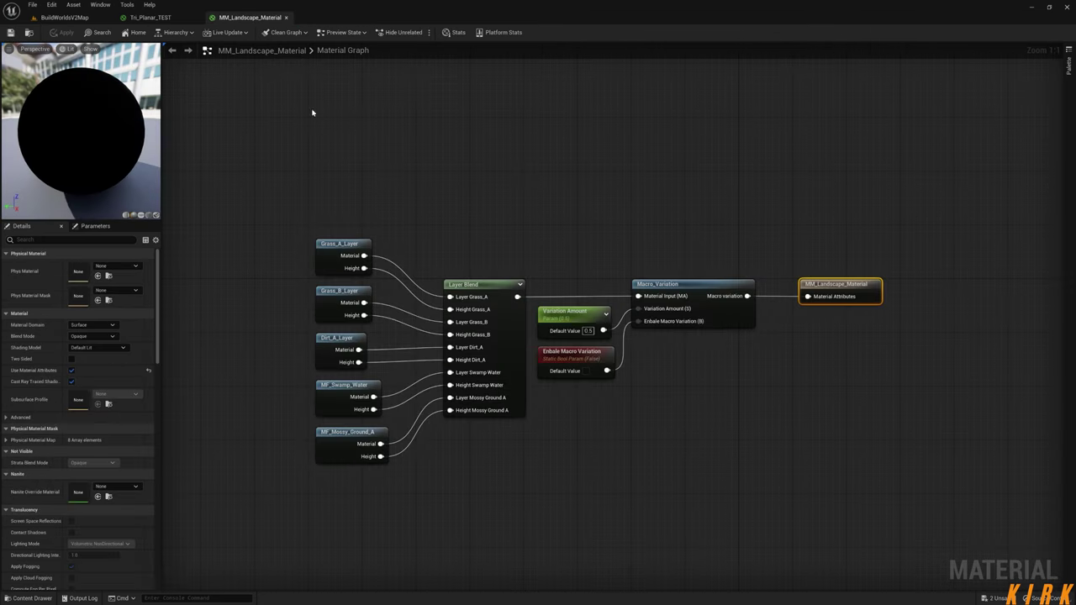
# - Close the MM_Landscape_Material editor and return to the Tri_Planar_TEST graph
pyautogui.click(168, 17)
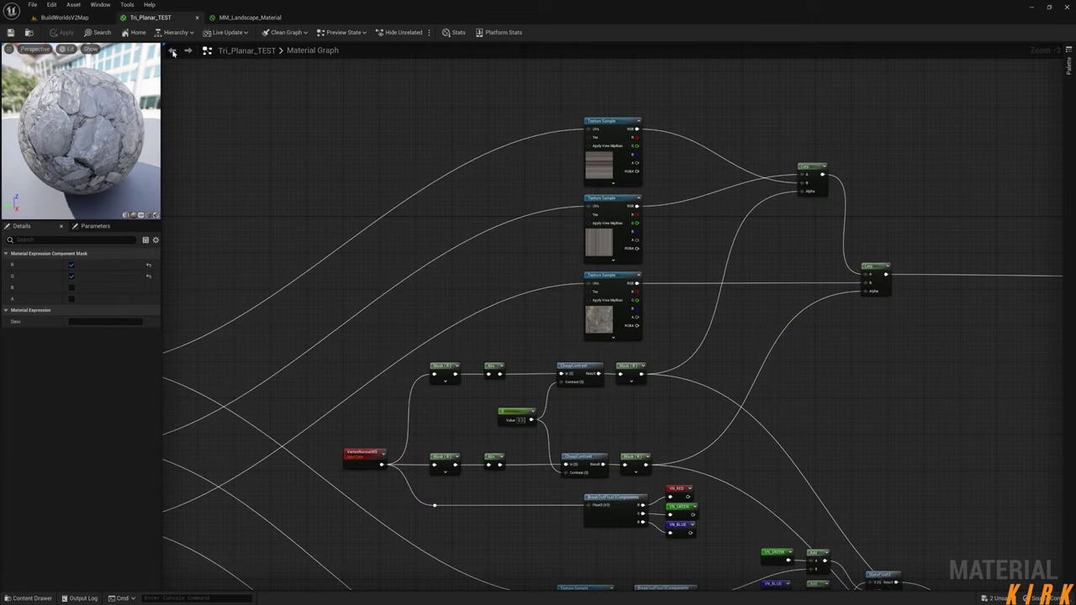
pyautogui.click(253, 18)
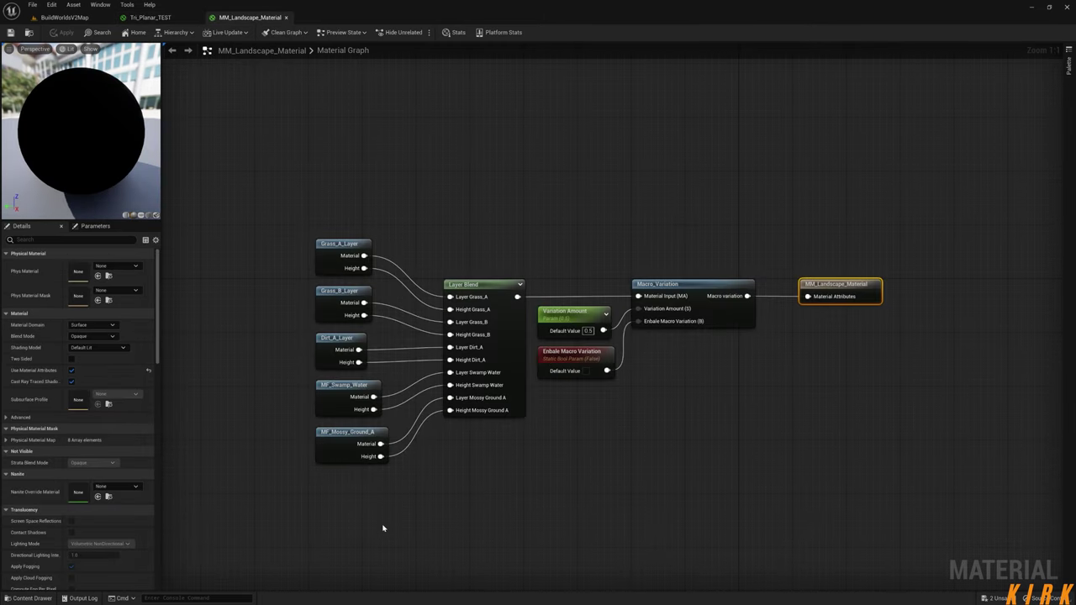
pyautogui.moveTo(372, 522); pyautogui.dragTo(445, 452, button='right')
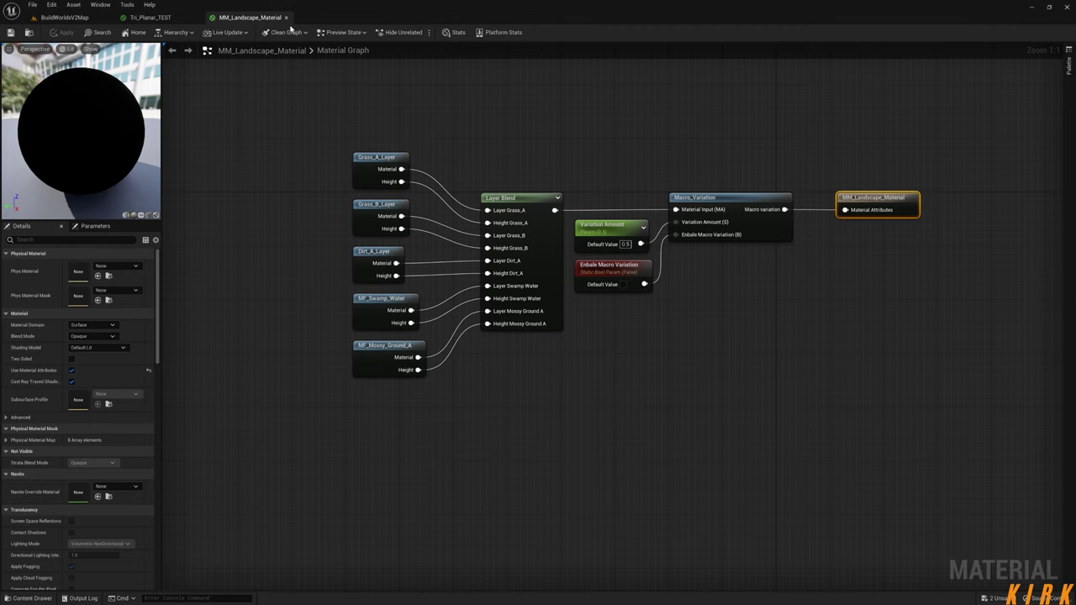
pyautogui.click(285, 18)
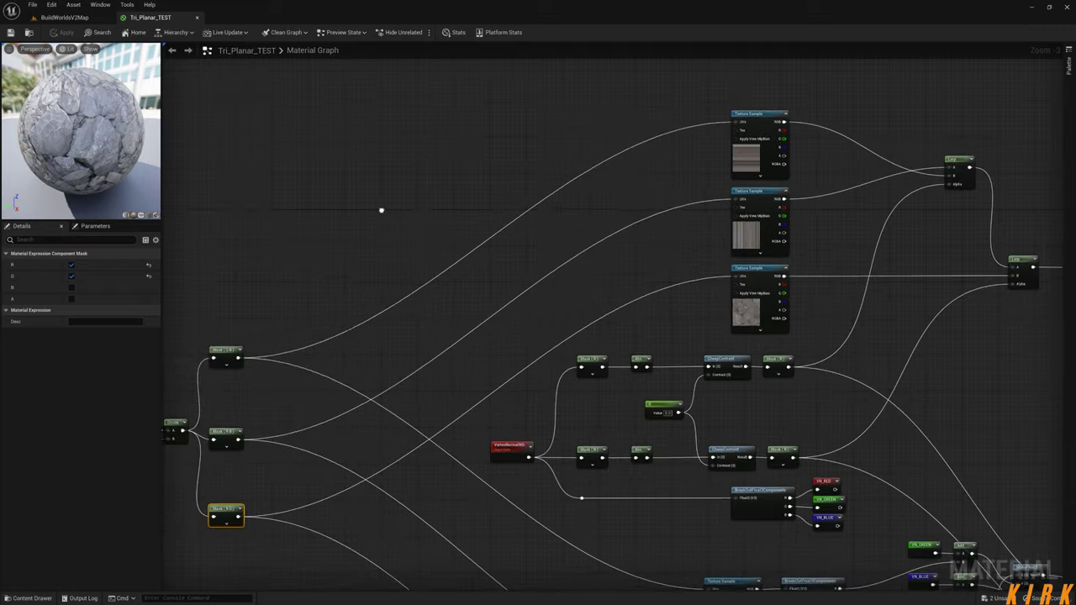
# - Copy the UV node group in Tri_Planar_TEST, from Global Texture UVs and Absolute World Position through the three component masks
pyautogui.click(31, 597)
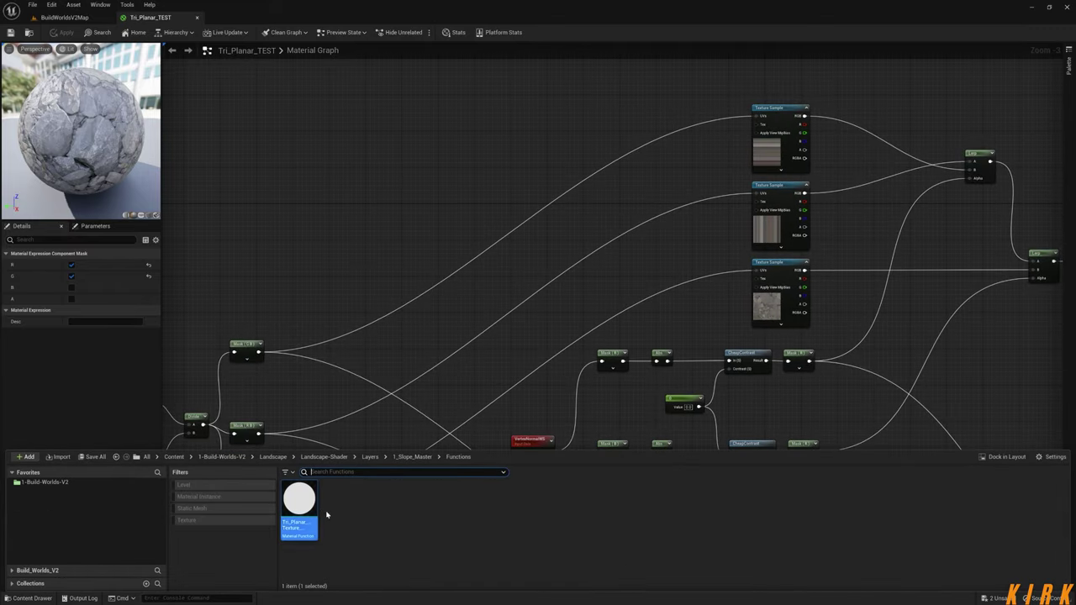
pyautogui.moveTo(514, 338); pyautogui.dragTo(616, 193, button='right')
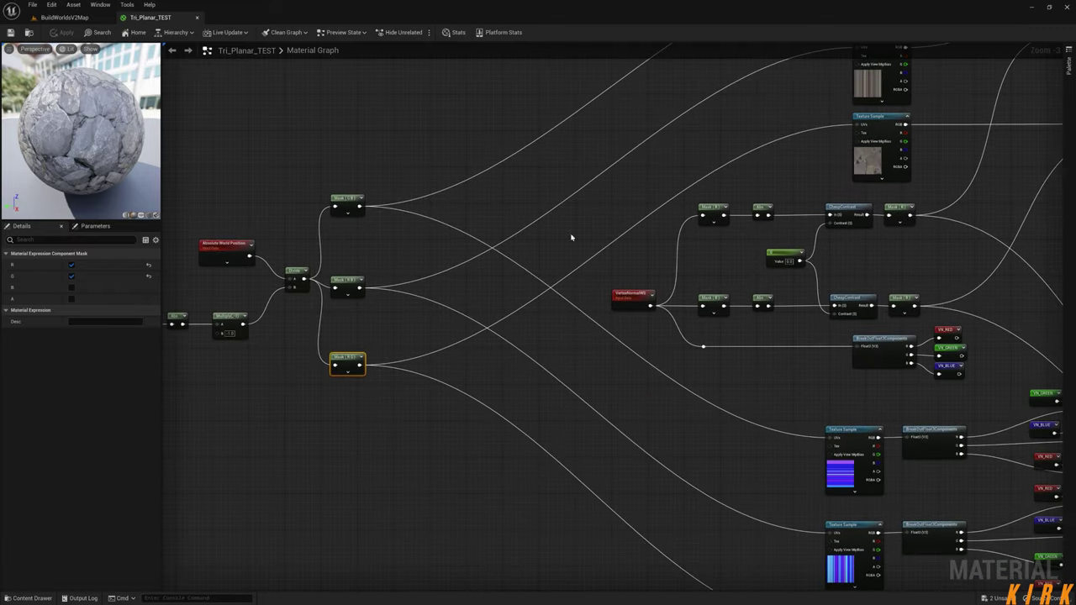
pyautogui.moveTo(491, 288); pyautogui.dragTo(600, 305, button='right')
pyautogui.moveTo(485, 356); pyautogui.dragTo(629, 355, button='right')
pyautogui.moveTo(656, 161); pyautogui.dragTo(295, 427)
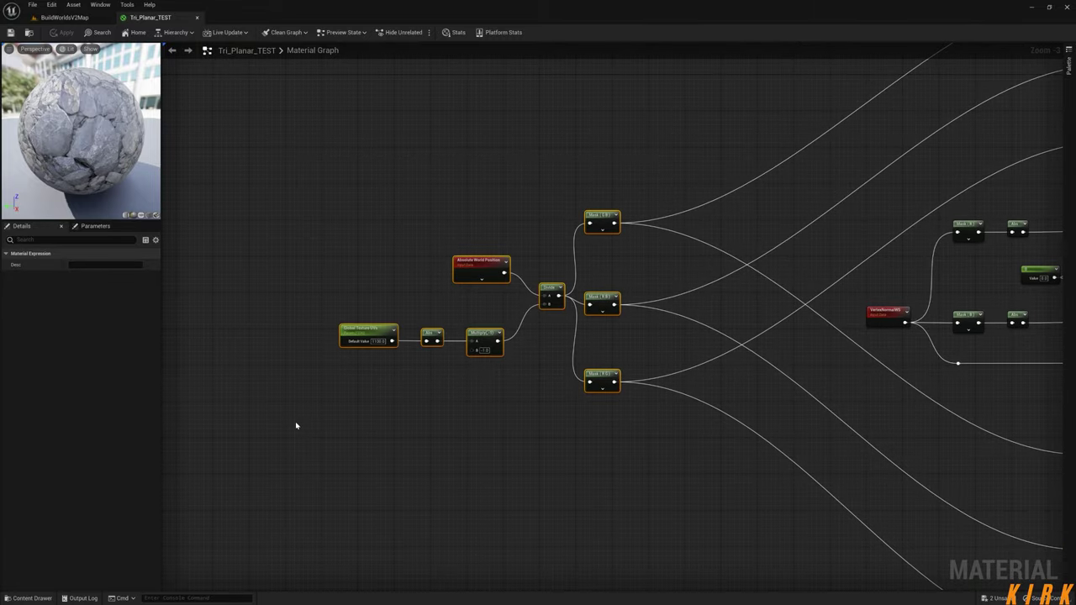
# - Create a material function named World_Position_UVs in the 1_Slope_Master Functions folder
pyautogui.hotkey('ctrl', 'space')
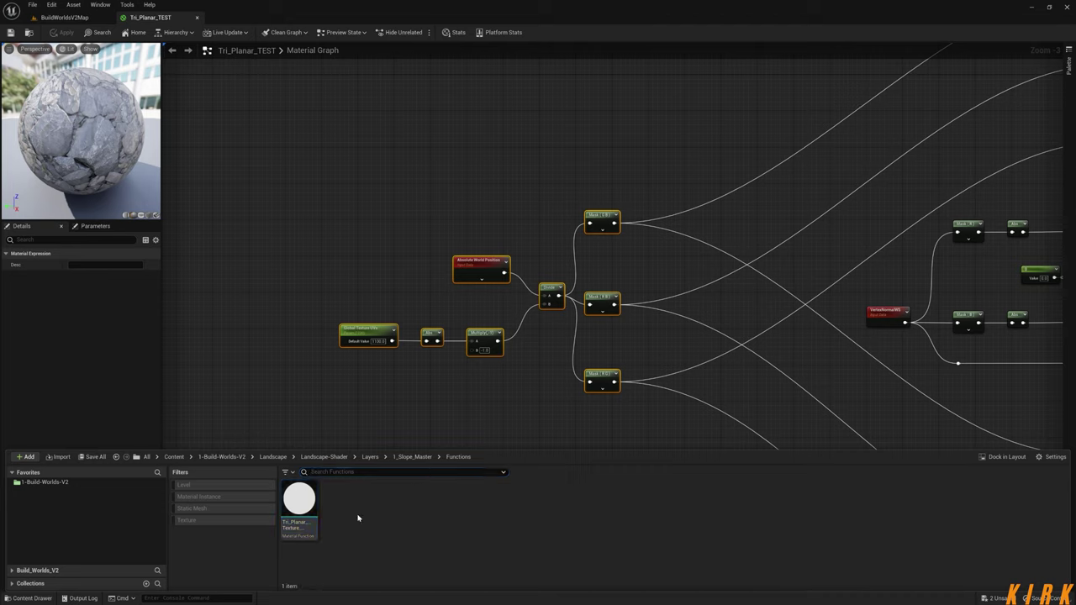
pyautogui.rightClick(346, 509)
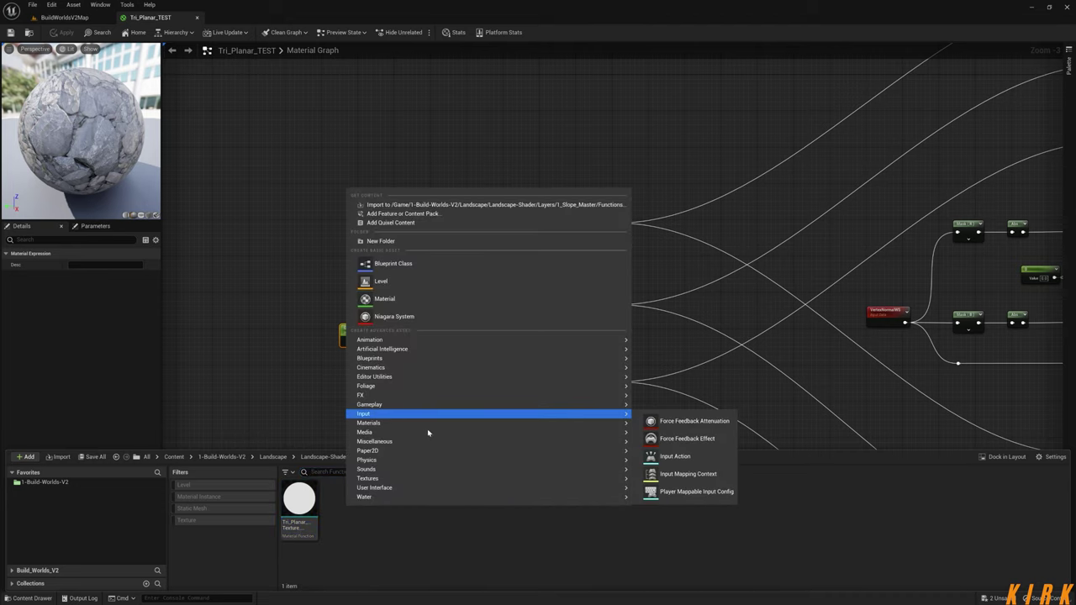
pyautogui.moveTo(554, 422)
pyautogui.click(677, 464)
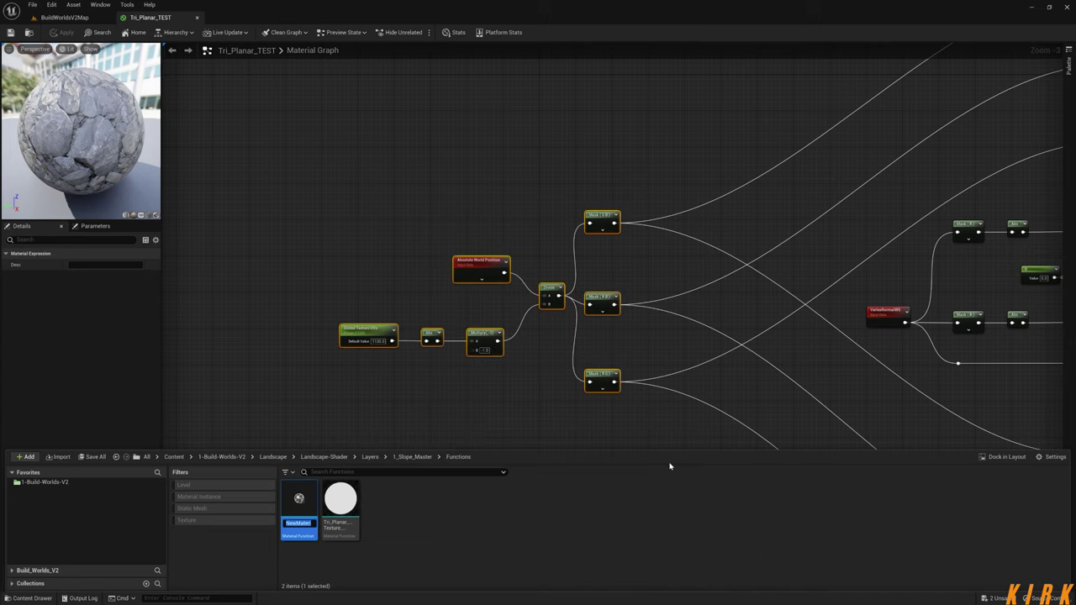
pyautogui.write('W')
pyautogui.write('ition')
pyautogui.write('_')
pyautogui.write('UVs')
pyautogui.press('Return')
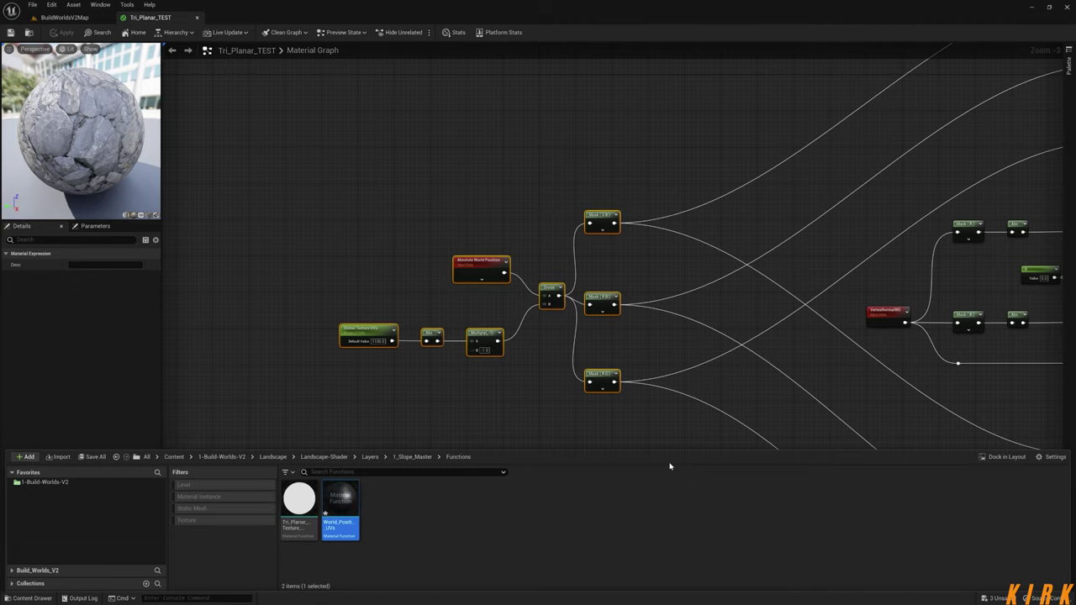
# - Open the World_Position_UVs function, hide its stats, and paste the copied world-position UV nodes into the graph
pyautogui.doubleClick(344, 503)
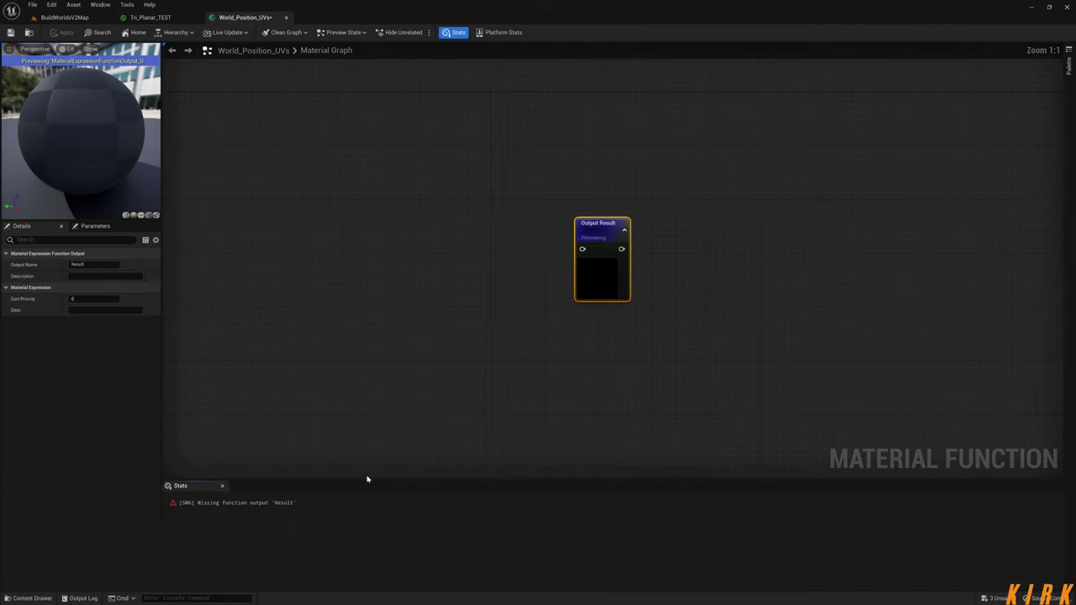
pyautogui.moveTo(364, 334); pyautogui.dragTo(488, 314, button='right')
pyautogui.click(451, 34)
pyautogui.moveTo(352, 262); pyautogui.dragTo(569, 336, button='right')
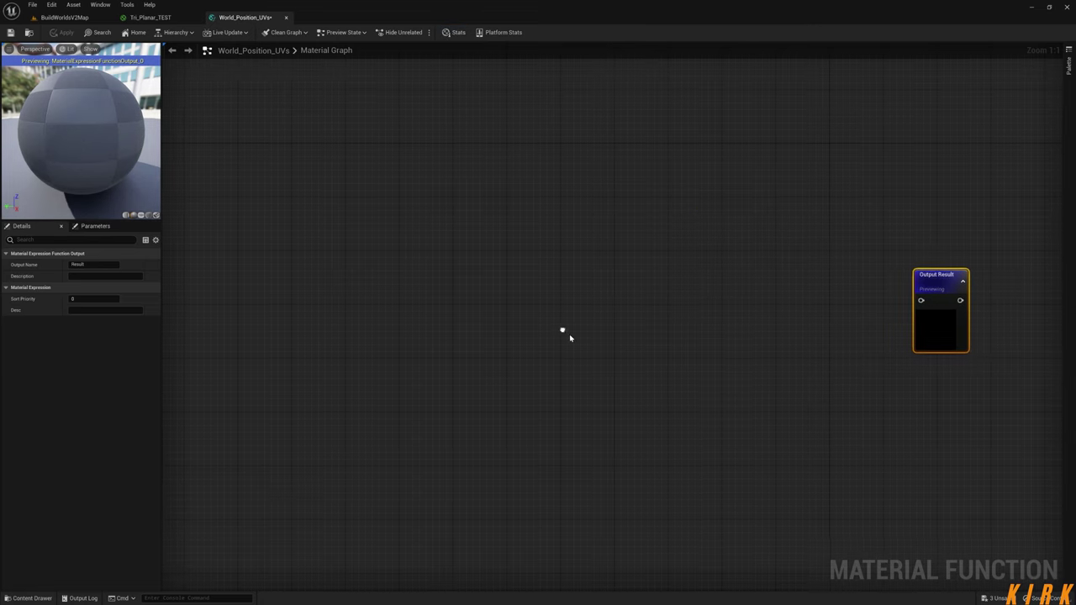
pyautogui.click(569, 335)
pyautogui.moveTo(442, 290); pyautogui.dragTo(478, 245, button='right')
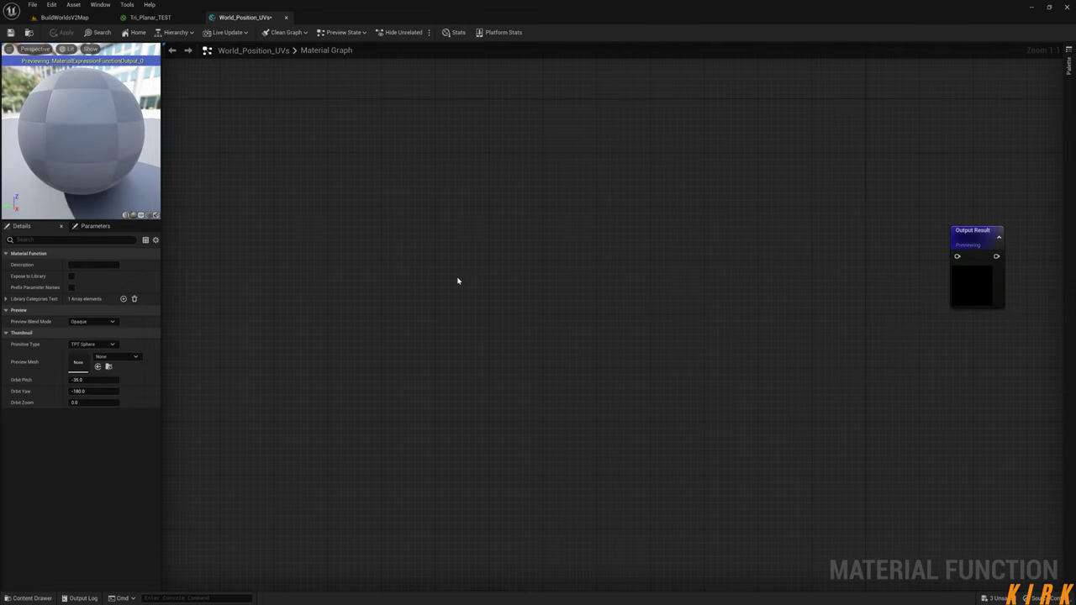
pyautogui.hotkey('ctrl', 'v')
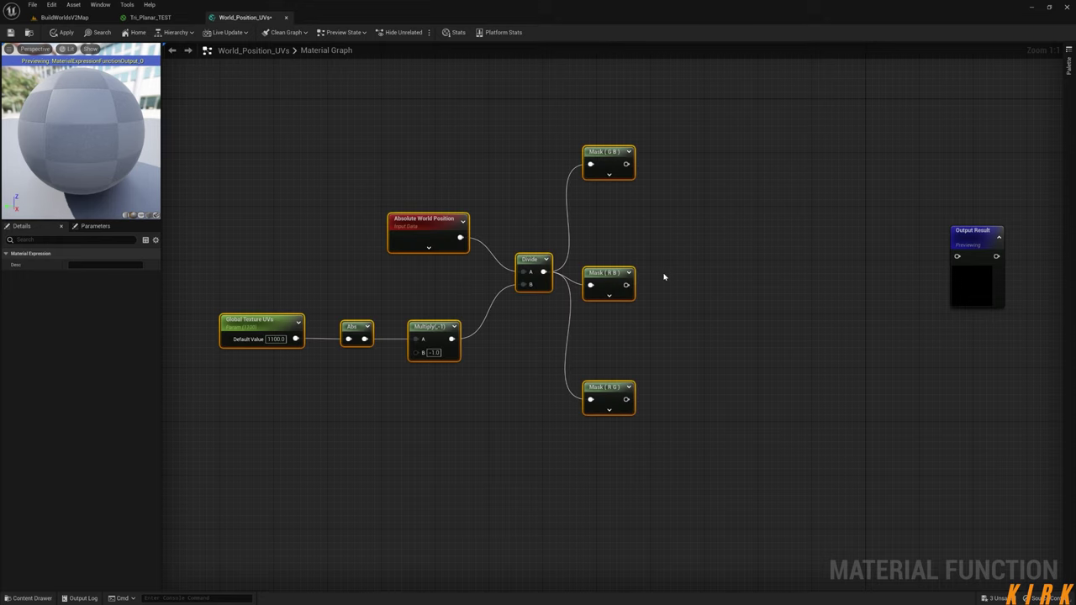
pyautogui.click(676, 302)
# - Move Global Texture UVs away from the Abs node and insert a FunctionInput node between them
pyautogui.moveTo(370, 395); pyautogui.dragTo(591, 374, button='right')
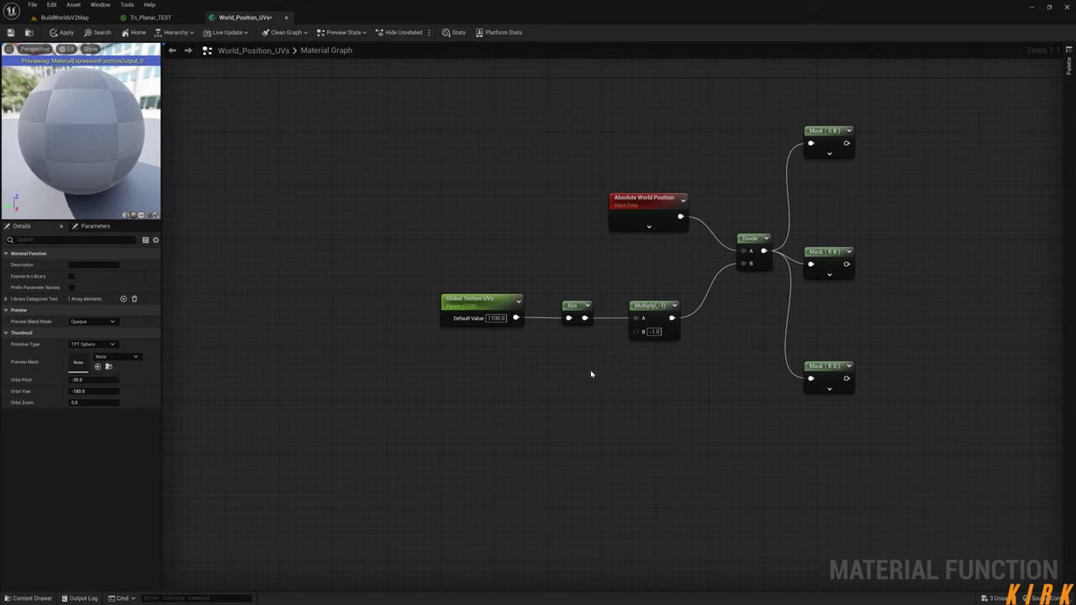
pyautogui.moveTo(479, 303); pyautogui.dragTo(300, 267)
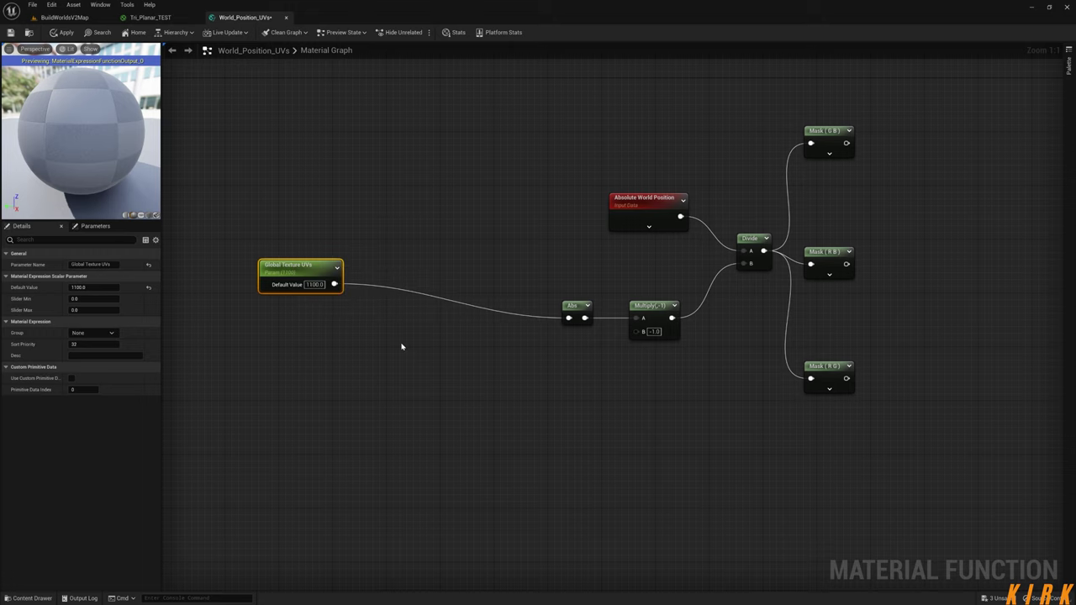
pyautogui.moveTo(403, 344); pyautogui.dragTo(458, 367, button='right')
pyautogui.moveTo(368, 288); pyautogui.dragTo(348, 295)
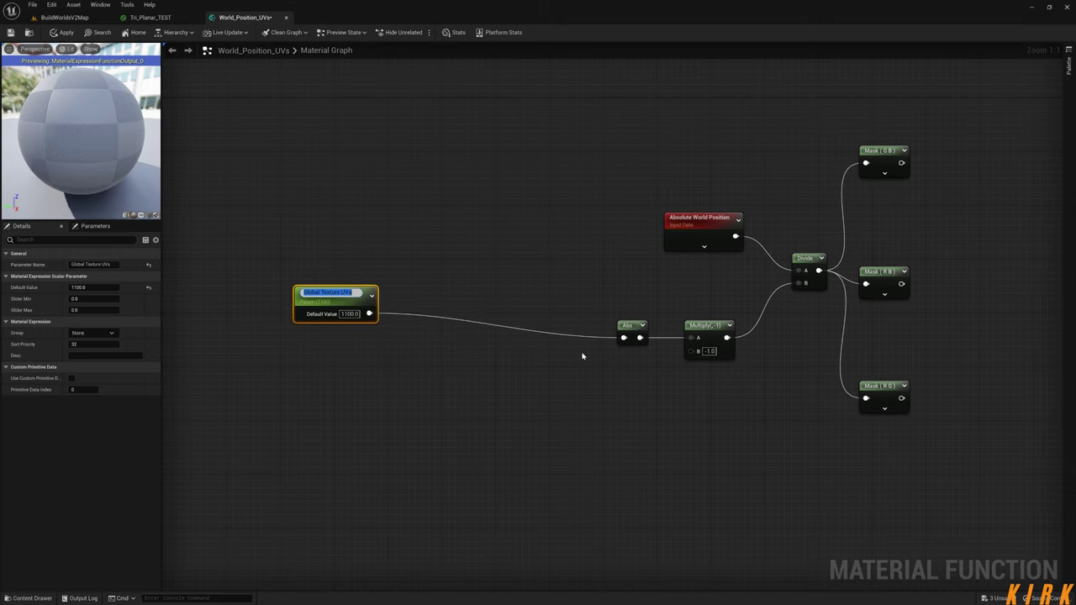
pyautogui.moveTo(624, 337); pyautogui.dragTo(455, 391)
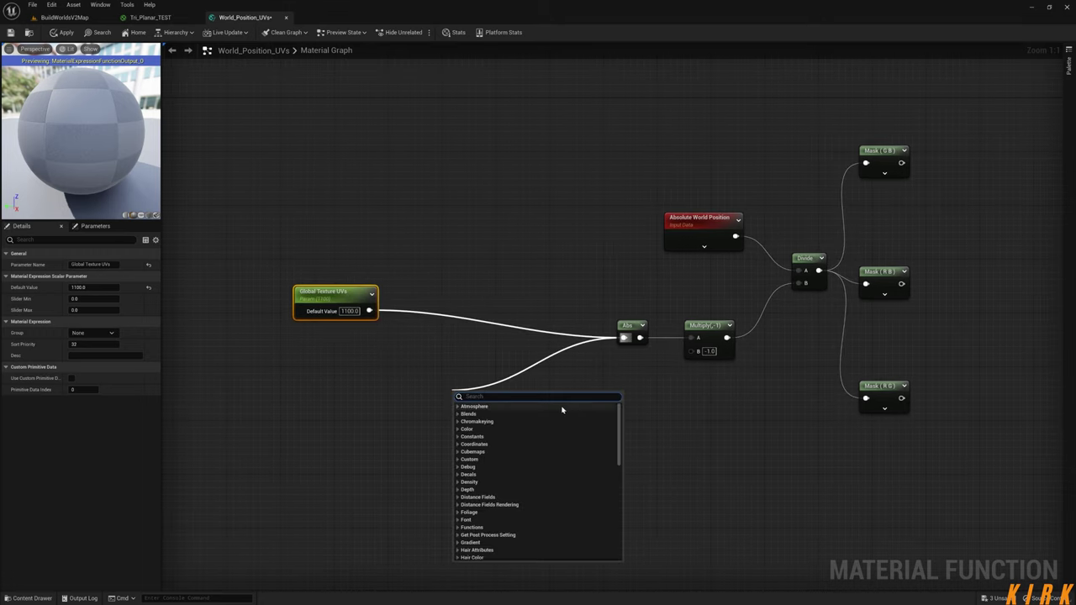
pyautogui.write('input')
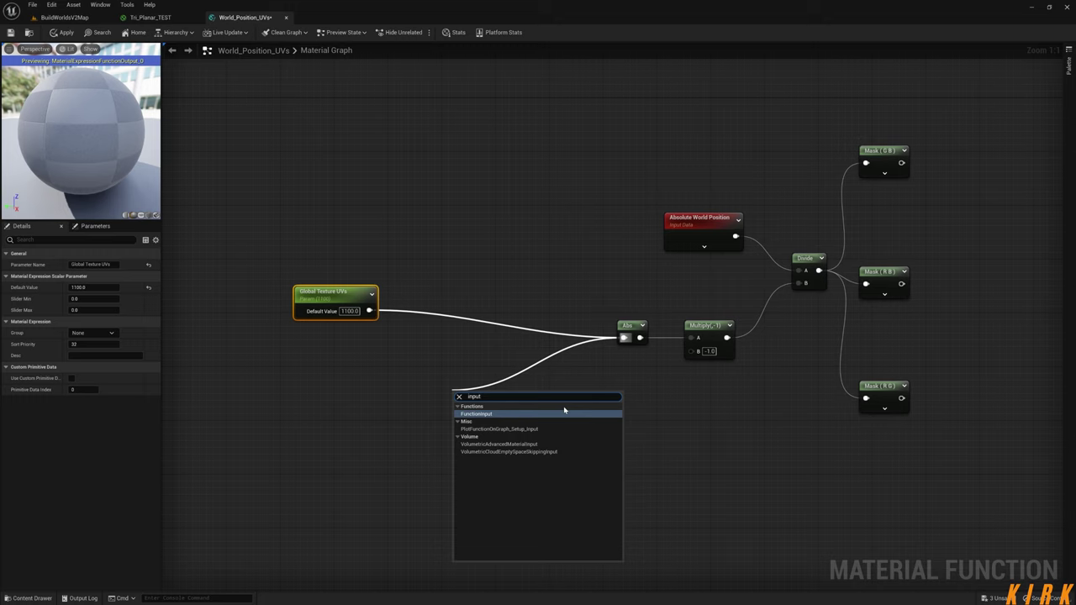
pyautogui.click(563, 410)
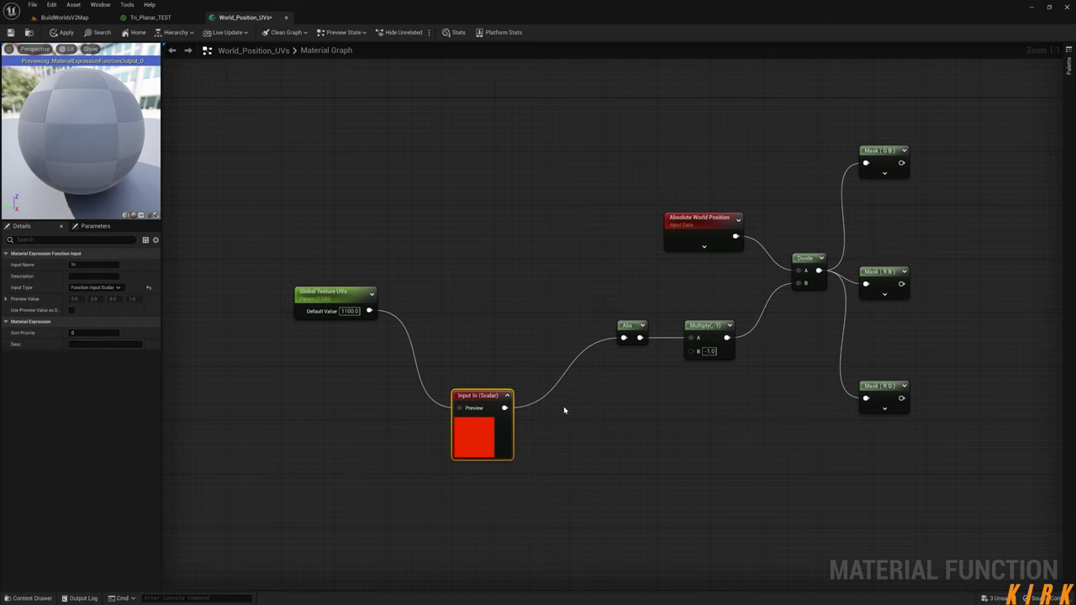
# - Name the function input Slope Layer UVs, align it with the Abs node, and use its preview value as default
pyautogui.click(88, 265)
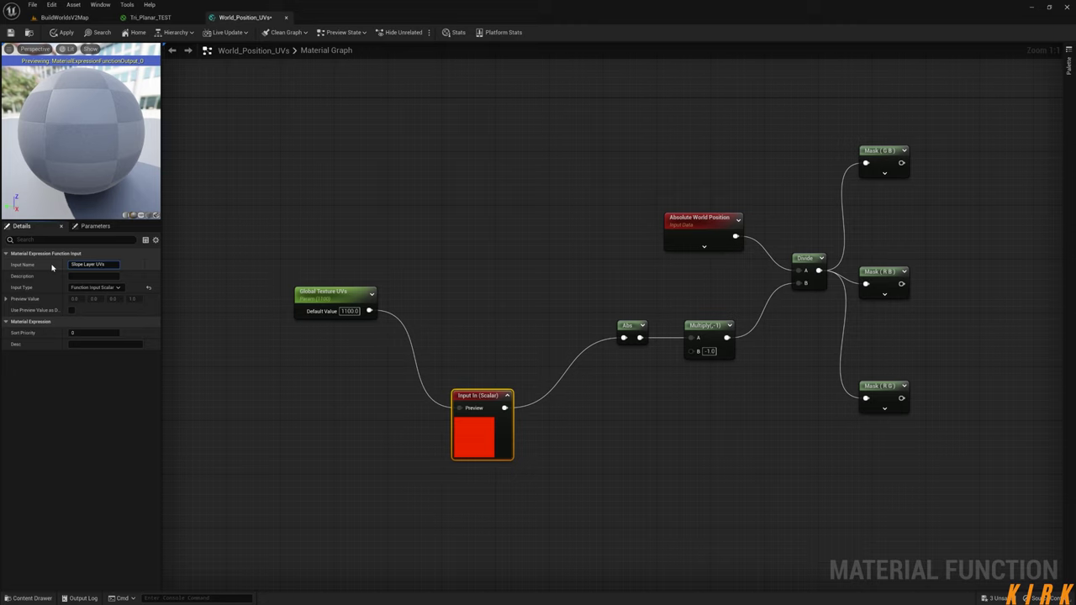
pyautogui.click(327, 409)
pyautogui.moveTo(504, 403); pyautogui.dragTo(520, 336)
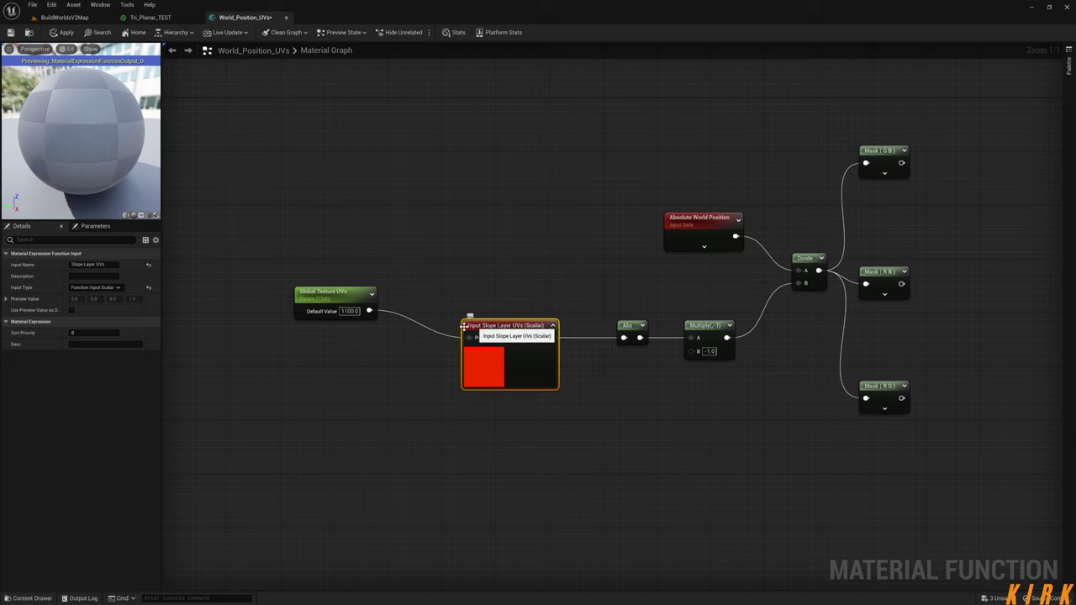
pyautogui.click(70, 311)
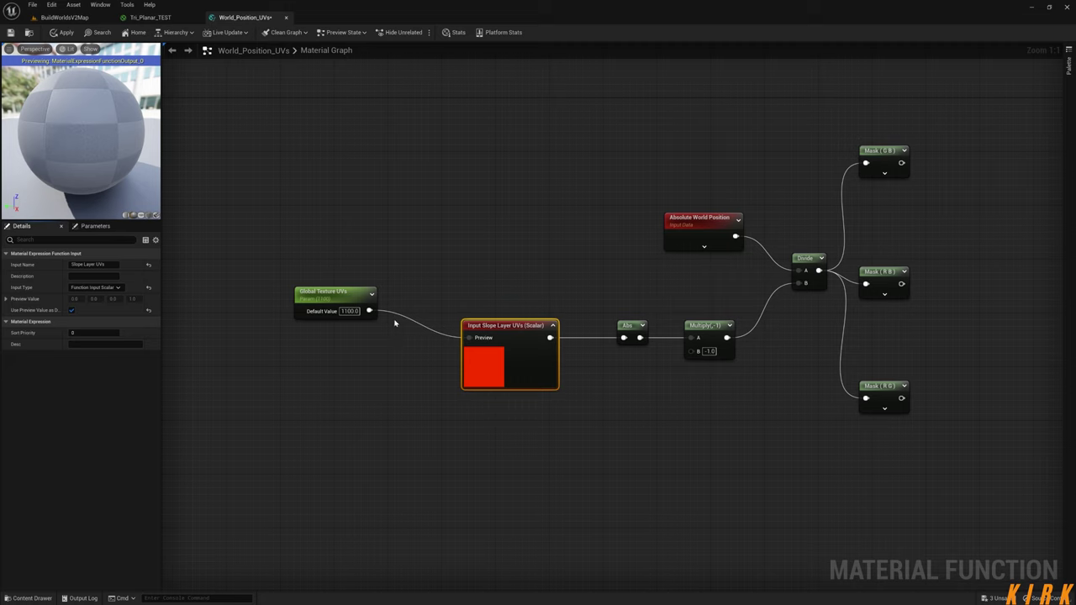
# - Convert the Global Texture UVs parameter to a constant, place it beside the Slope Layer UVs input, and collapse the input's preview
pyautogui.moveTo(357, 299); pyautogui.dragTo(283, 371)
pyautogui.click(462, 387)
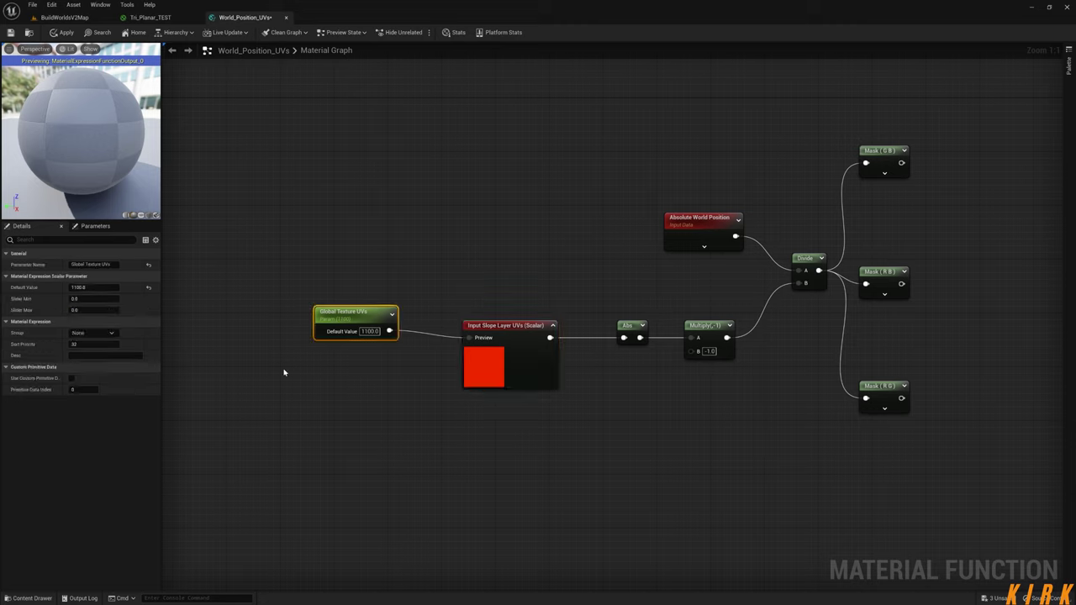
pyautogui.rightClick(360, 320)
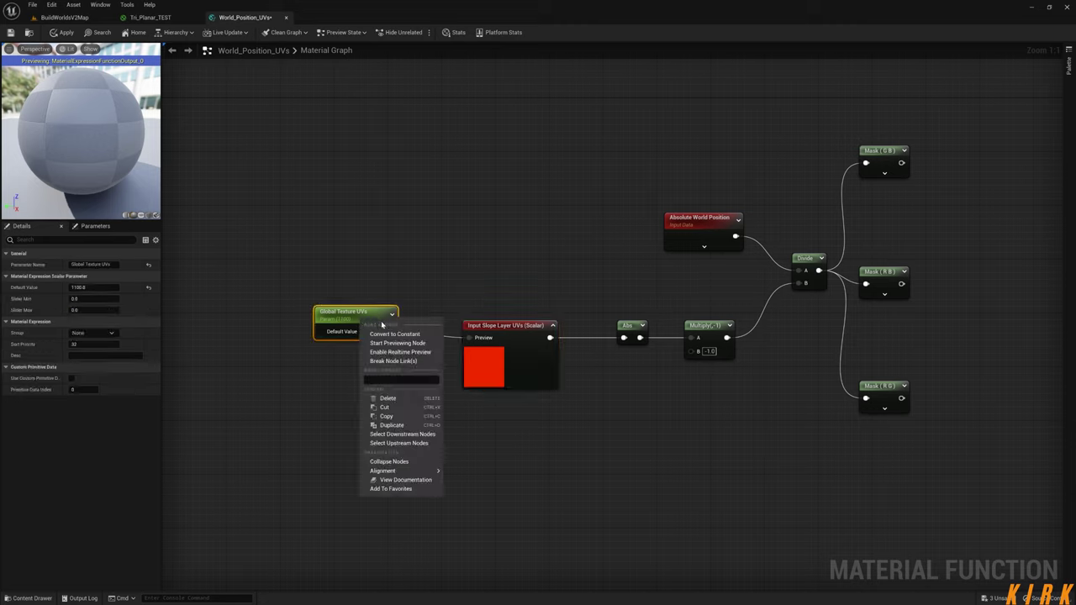
pyautogui.click(394, 333)
pyautogui.moveTo(366, 321); pyautogui.dragTo(423, 334)
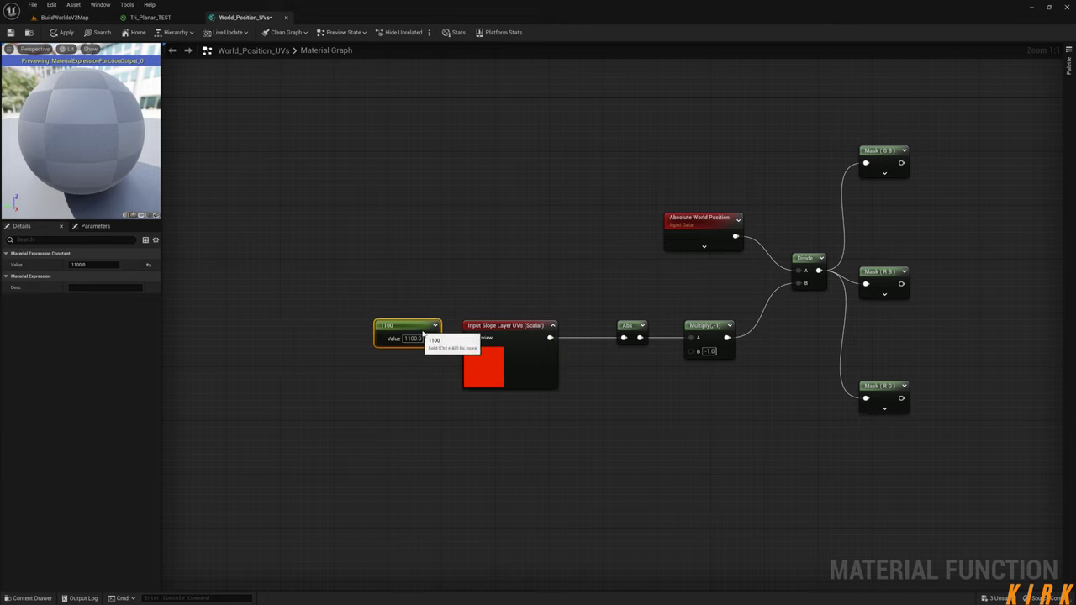
pyautogui.click(553, 326)
# - Connect the Mask ( G B ) node to the function output, rename the output X Axis, and align it with the mask
pyautogui.moveTo(591, 403); pyautogui.dragTo(353, 387, button='right')
pyautogui.scroll(-2, 504, 383)
pyautogui.moveTo(717, 358); pyautogui.dragTo(540, 403, button='right')
pyautogui.moveTo(727, 260); pyautogui.dragTo(452, 252)
pyautogui.click(555, 247)
pyautogui.click(93, 265)
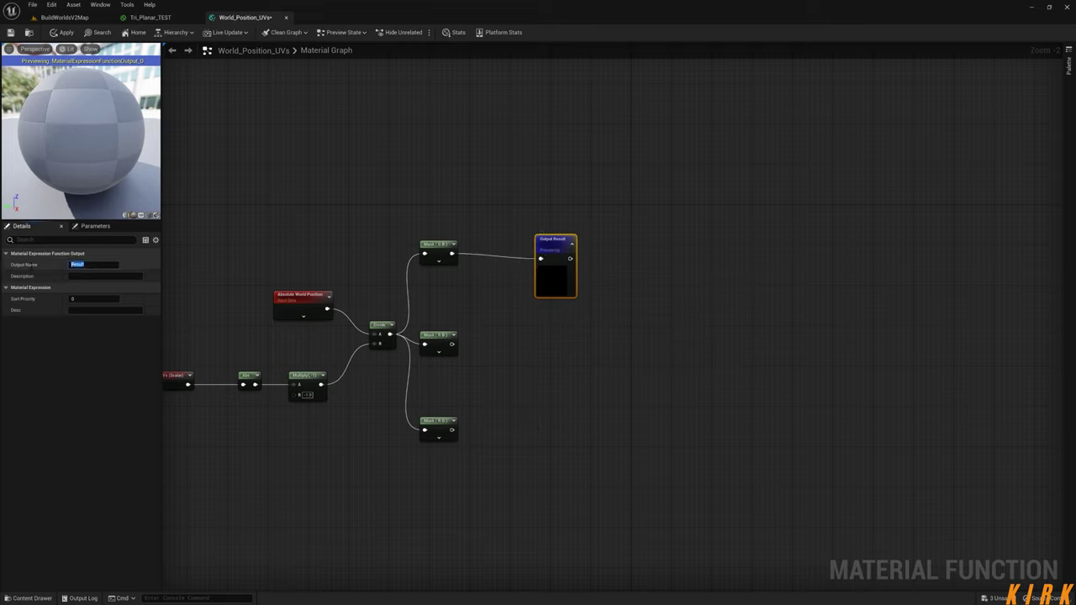
pyautogui.write('X Axis')
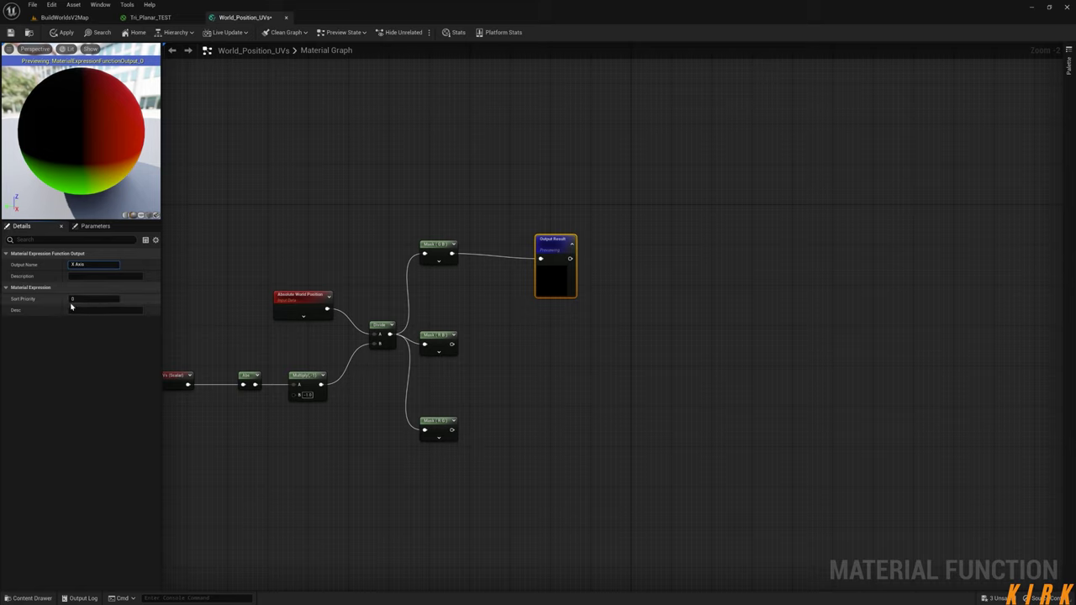
pyautogui.click(581, 319)
pyautogui.moveTo(548, 275); pyautogui.dragTo(558, 270)
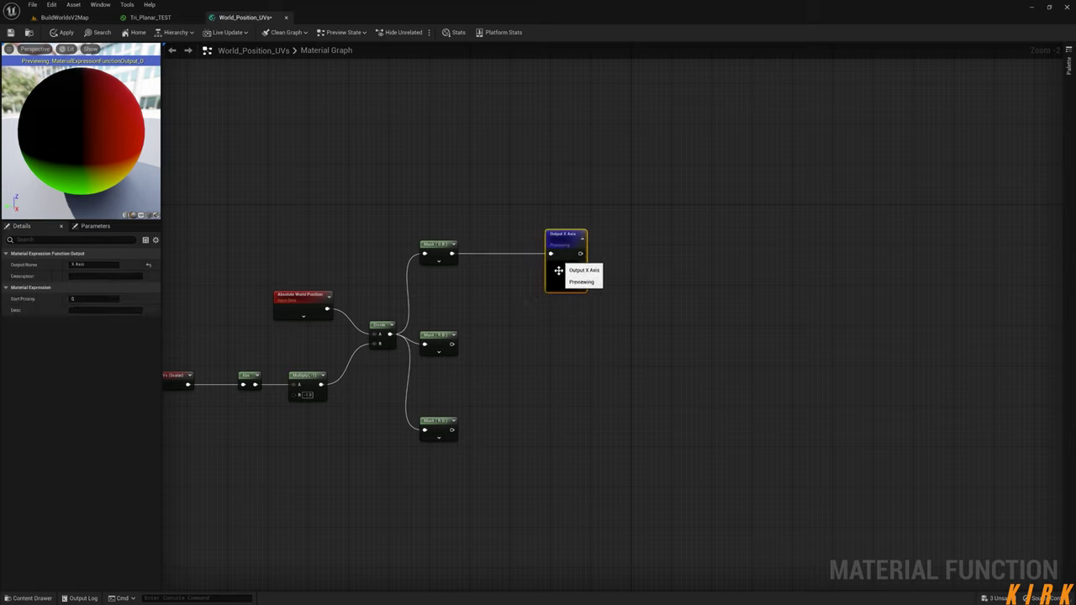
# - Duplicate the X Axis output twice, and name the first copy Y Axis with sort priority 1
pyautogui.hotkey('ctrl', 'd')
pyautogui.hotkey('ctrl', 'd')
pyautogui.click(579, 319)
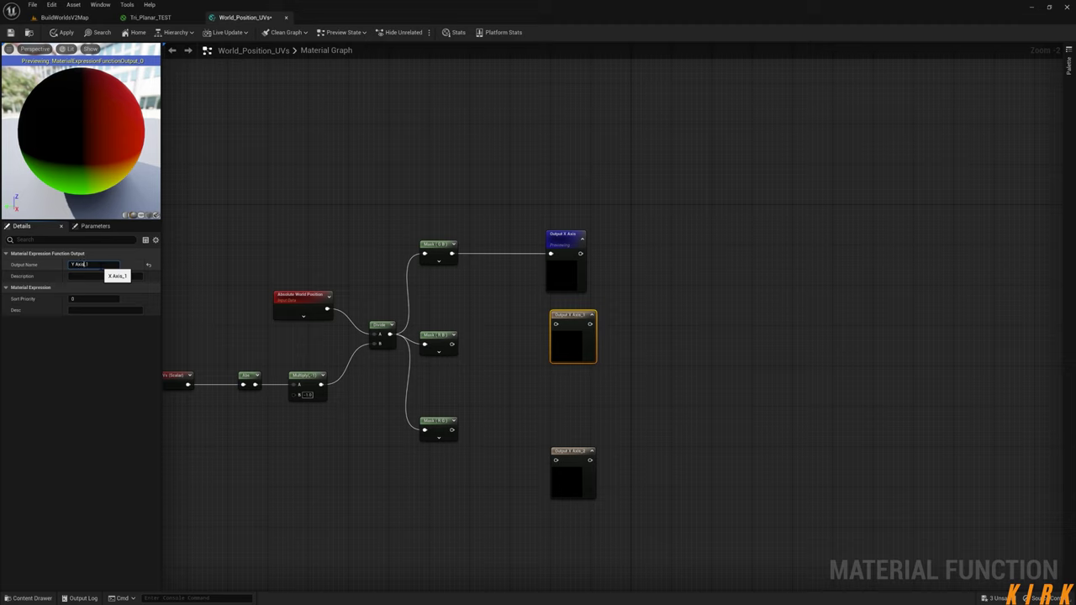
pyautogui.write('Y Axis')
pyautogui.click(97, 299)
pyautogui.write('1')
pyautogui.press('Return')
# - Connect the Mask ( R B ) node to the Y Axis output, align them, and collapse the X and Y Axis output previews
pyautogui.click(552, 403)
pyautogui.moveTo(452, 344)
pyautogui.mouseDown()
pyautogui.moveTo(563, 328)
pyautogui.moveTo(452, 343)
pyautogui.mouseUp()
pyautogui.click(572, 327)
pyautogui.moveTo(571, 327); pyautogui.dragTo(566, 345)
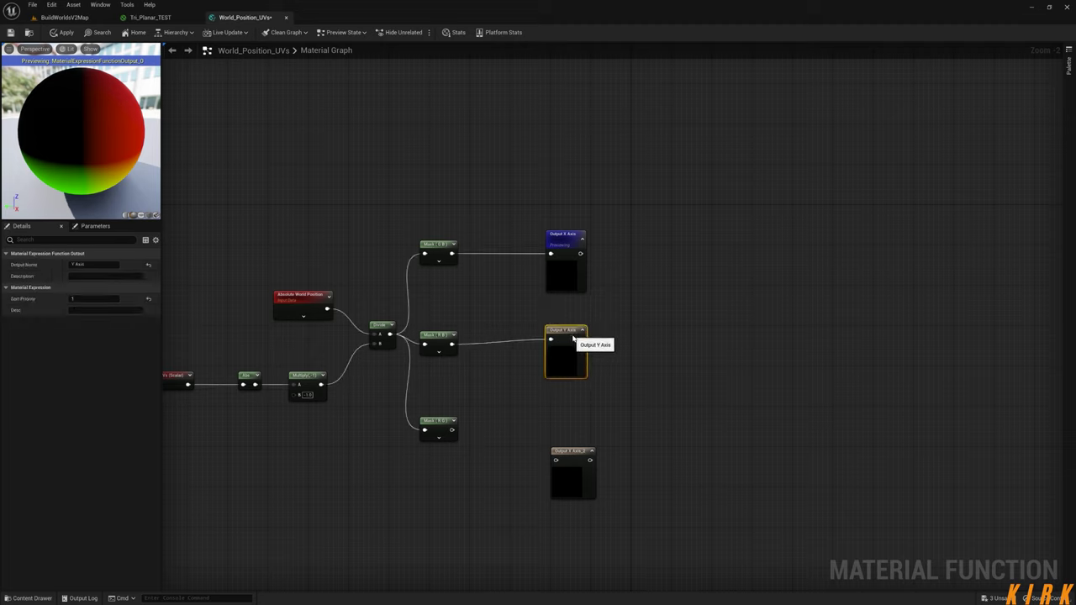
pyautogui.click(581, 335)
pyautogui.click(581, 239)
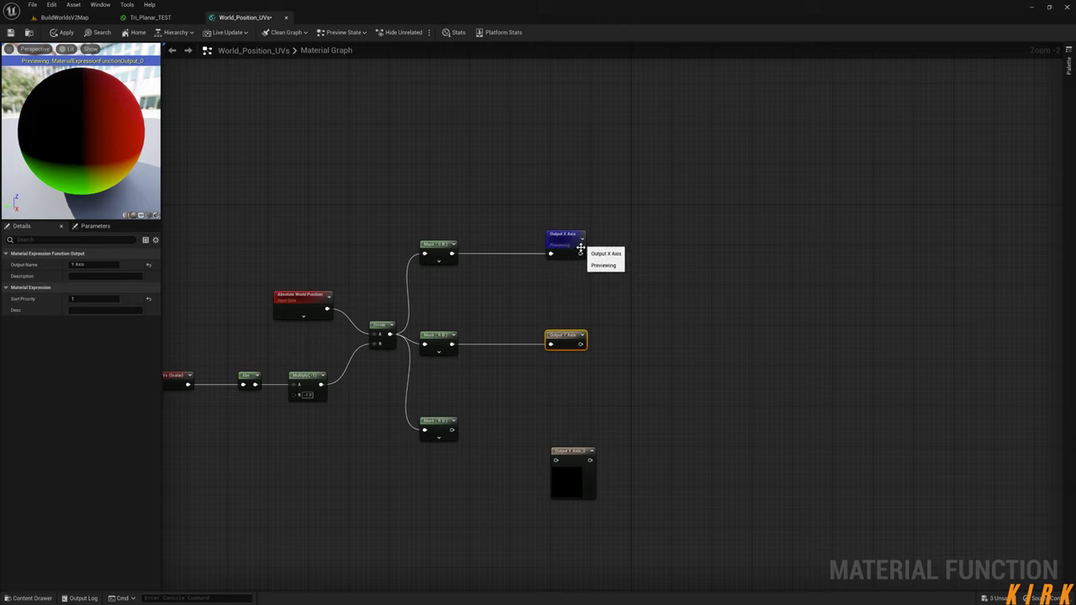
# - Align the remaining X Axis output copy with the lowest mask and name it Z Axis with sort priority 2
pyautogui.moveTo(573, 452); pyautogui.dragTo(563, 420)
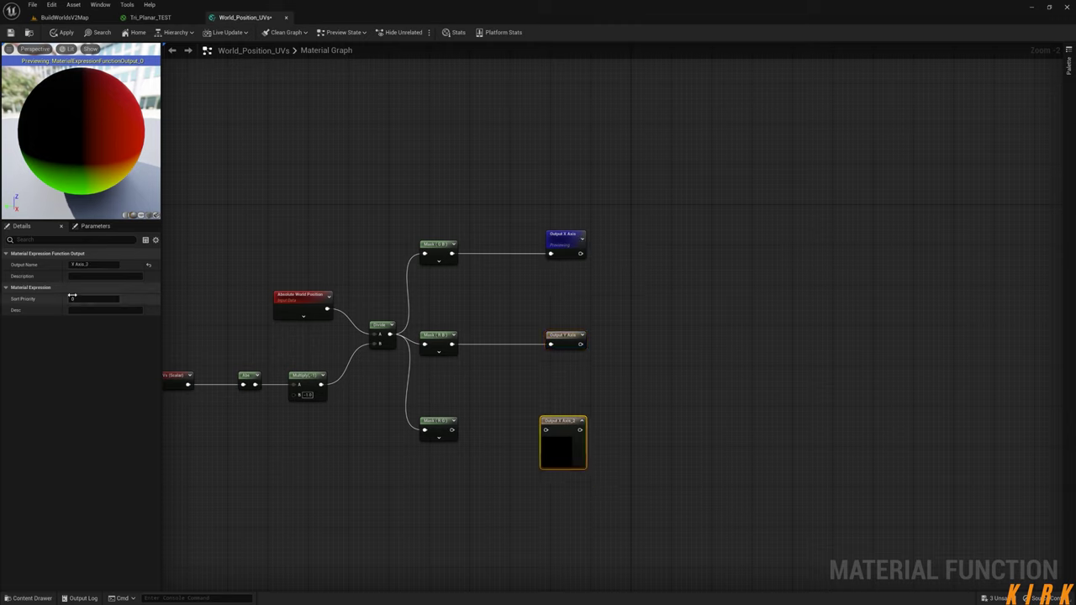
pyautogui.click(84, 264)
pyautogui.write('Z')
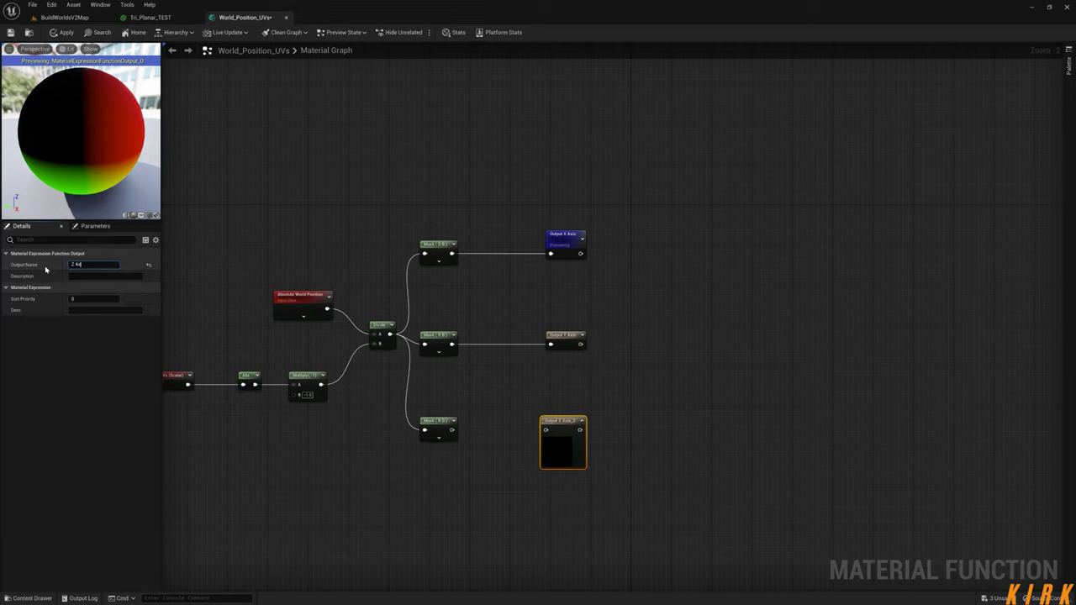
pyautogui.click(92, 299)
pyautogui.write('2')
pyautogui.press('Return')
# - Connect the lowest mask to the Z Axis output, save the World_Position_UVs function, and close it
pyautogui.click(401, 480)
pyautogui.moveTo(452, 430); pyautogui.dragTo(545, 429)
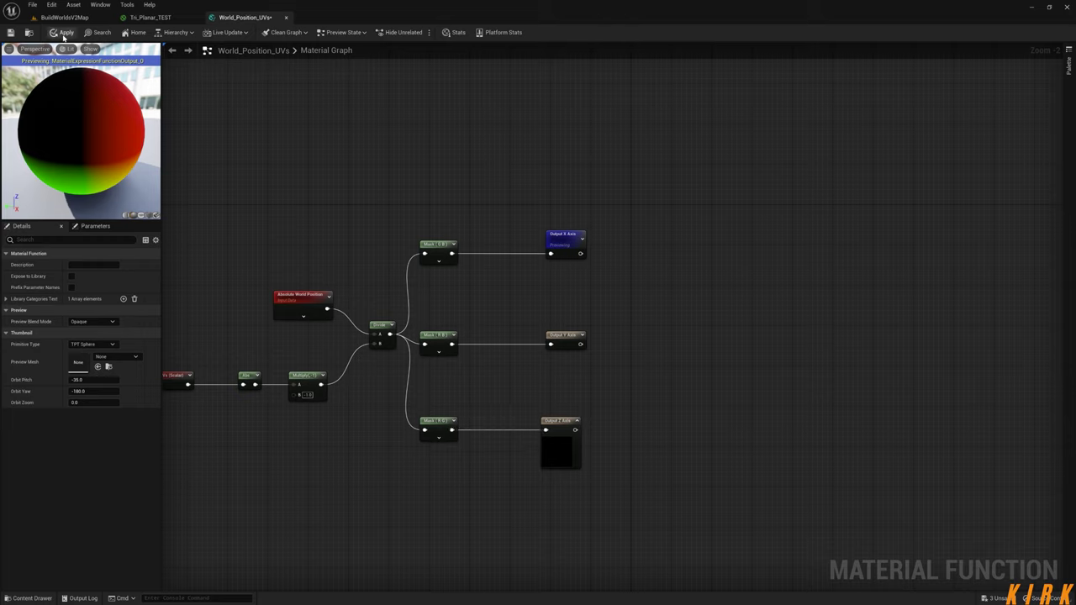
pyautogui.click(10, 33)
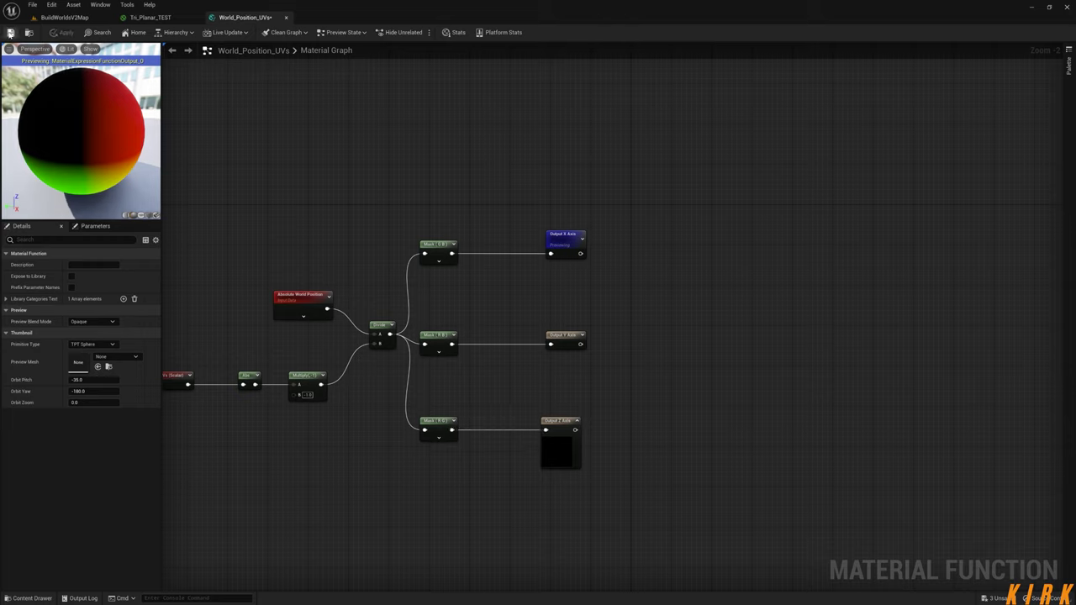
pyautogui.click(287, 18)
# - Examine how the VertexNormalWS masks and VN reroutes feed the normal-map blending nodes in the Tri_Planar_TEST graph
pyautogui.scroll(-2, 598, 352)
pyautogui.moveTo(734, 372); pyautogui.dragTo(521, 342, button='right')
pyautogui.scroll(4, 562, 341)
pyautogui.moveTo(393, 332); pyautogui.dragTo(525, 360, button='right')
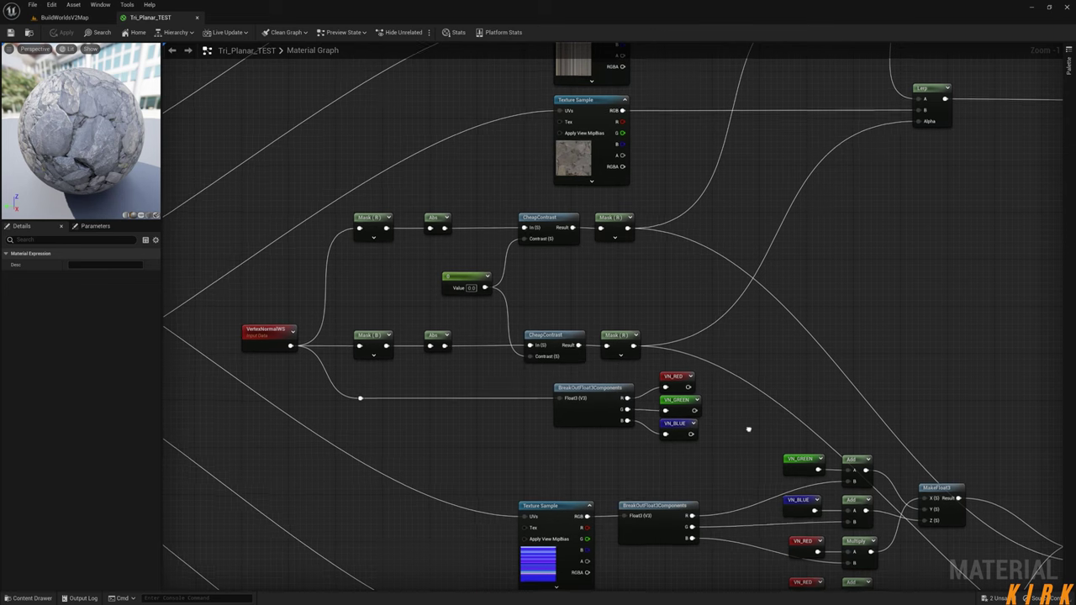
pyautogui.moveTo(748, 429); pyautogui.dragTo(638, 276, button='right')
pyautogui.moveTo(643, 330); pyautogui.dragTo(579, 227, button='right')
pyautogui.scroll(-2, 580, 231)
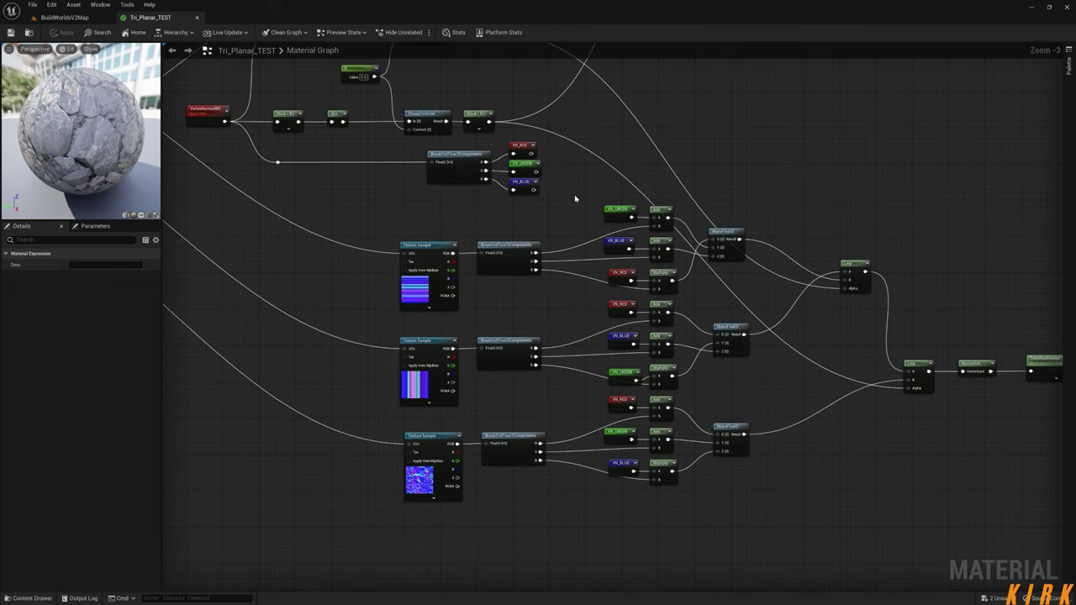
pyautogui.moveTo(754, 151); pyautogui.dragTo(370, 512)
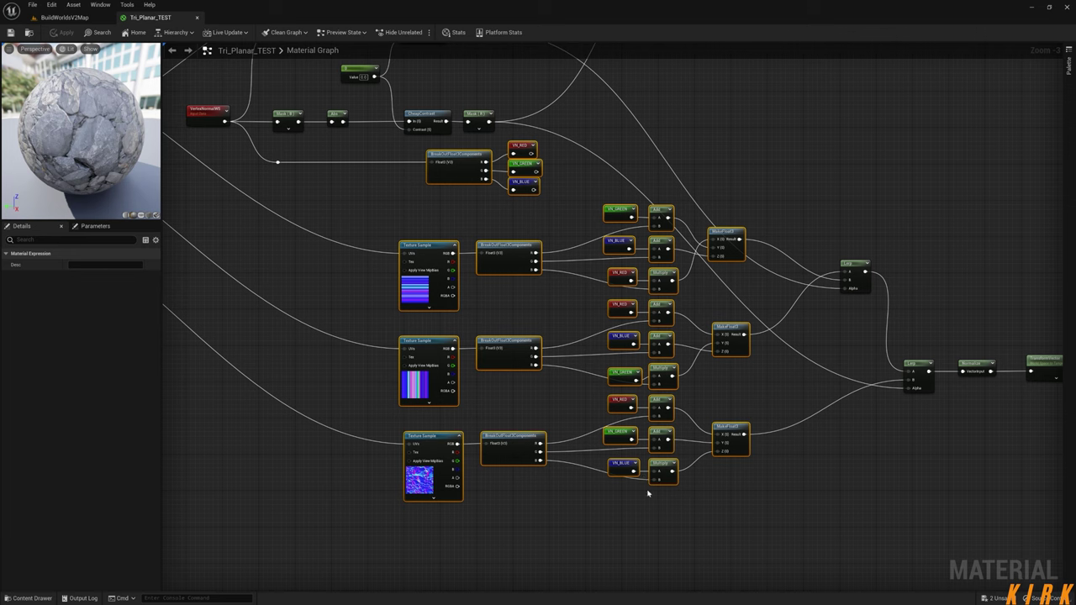
pyautogui.moveTo(341, 334); pyautogui.dragTo(462, 438, button='right')
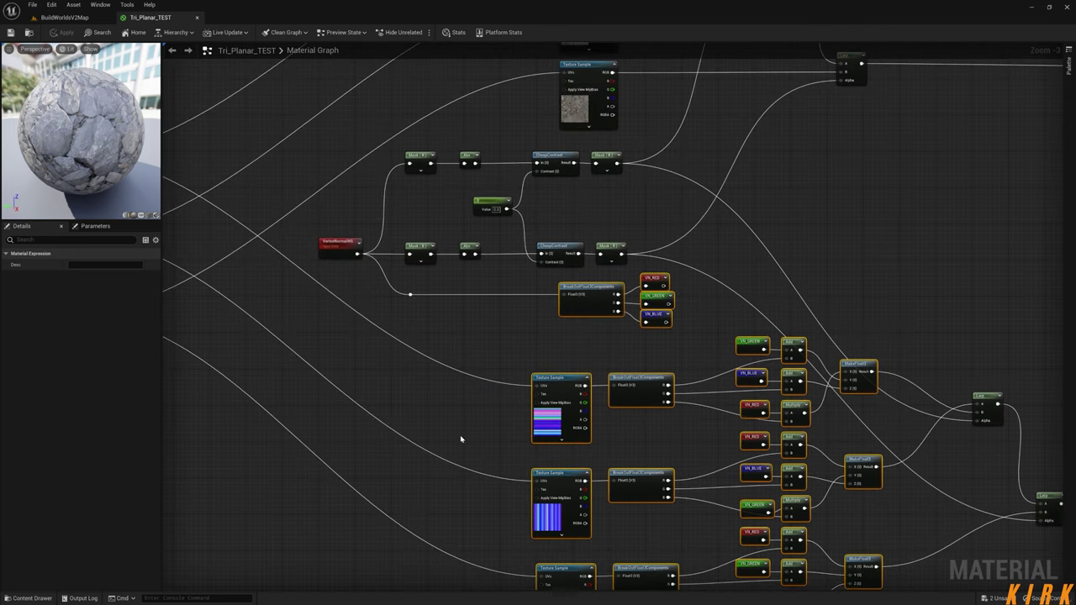
pyautogui.click(476, 334)
pyautogui.moveTo(476, 334); pyautogui.dragTo(387, 282, button='right')
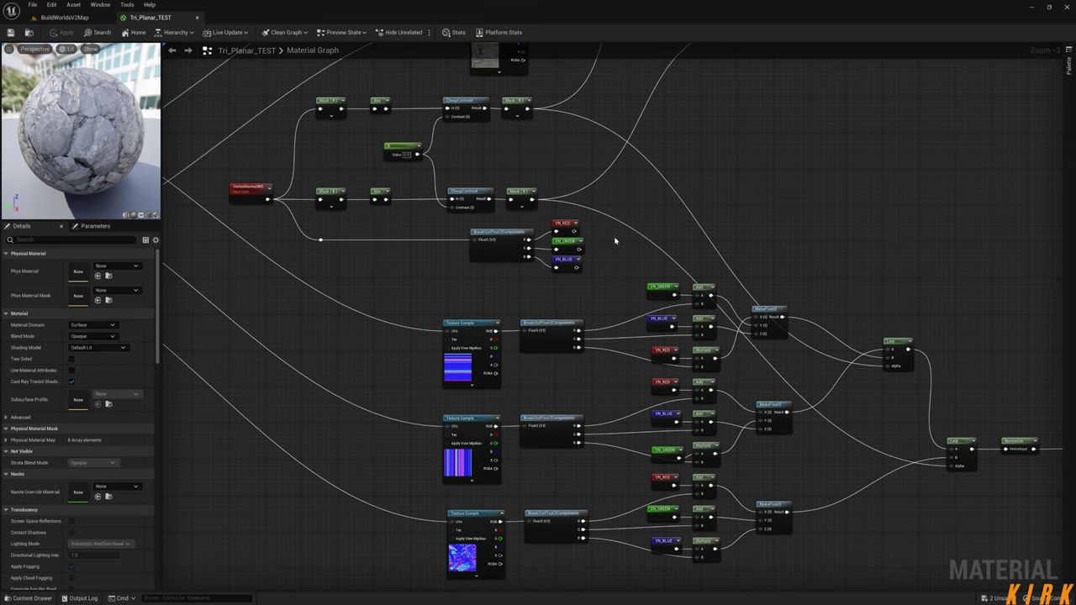
# - Copy the tri-planar mask nodes from VertexNormalWS through both CheapContrast branches, and show the Functions folder
pyautogui.moveTo(509, 242); pyautogui.dragTo(525, 323, button='right')
pyautogui.moveTo(553, 174)
pyautogui.mouseDown()
pyautogui.moveTo(458, 206)
pyautogui.moveTo(334, 280)
pyautogui.moveTo(252, 297)
pyautogui.mouseUp()
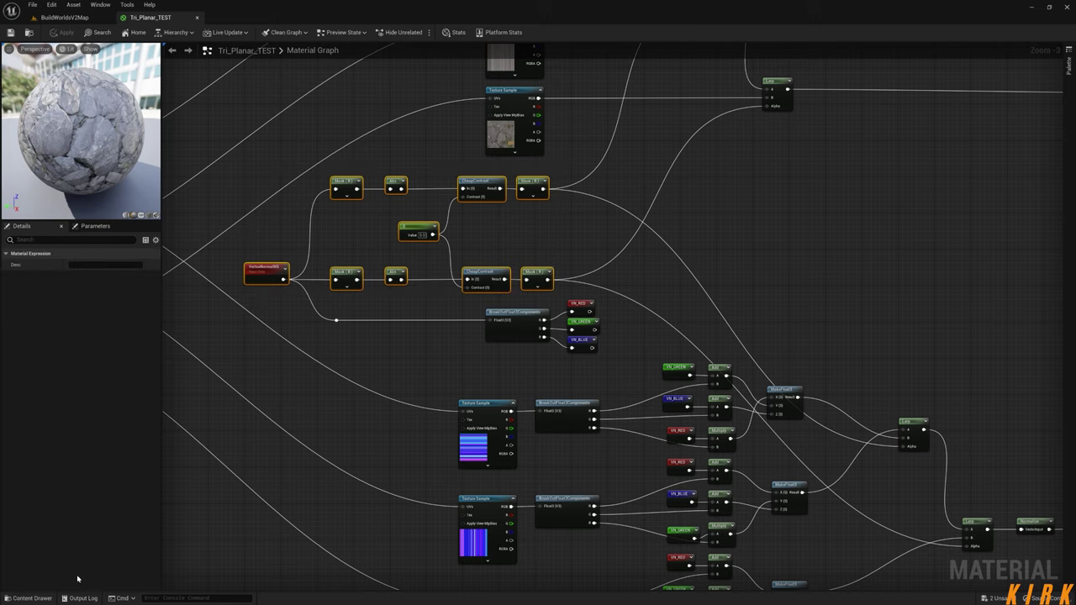
pyautogui.click(32, 598)
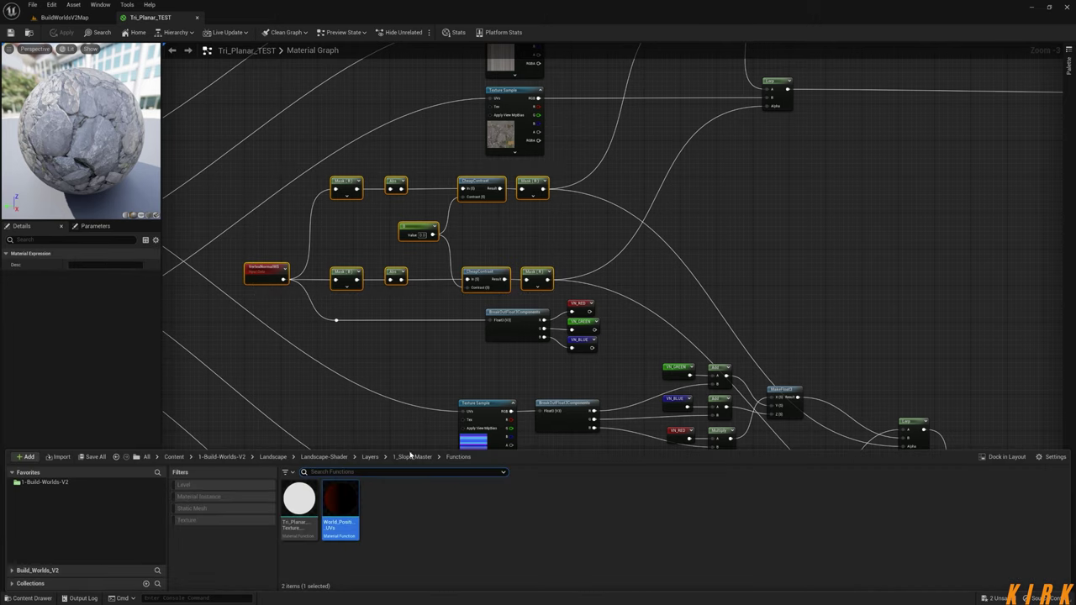
pyautogui.moveTo(734, 192); pyautogui.dragTo(622, 428, button='right')
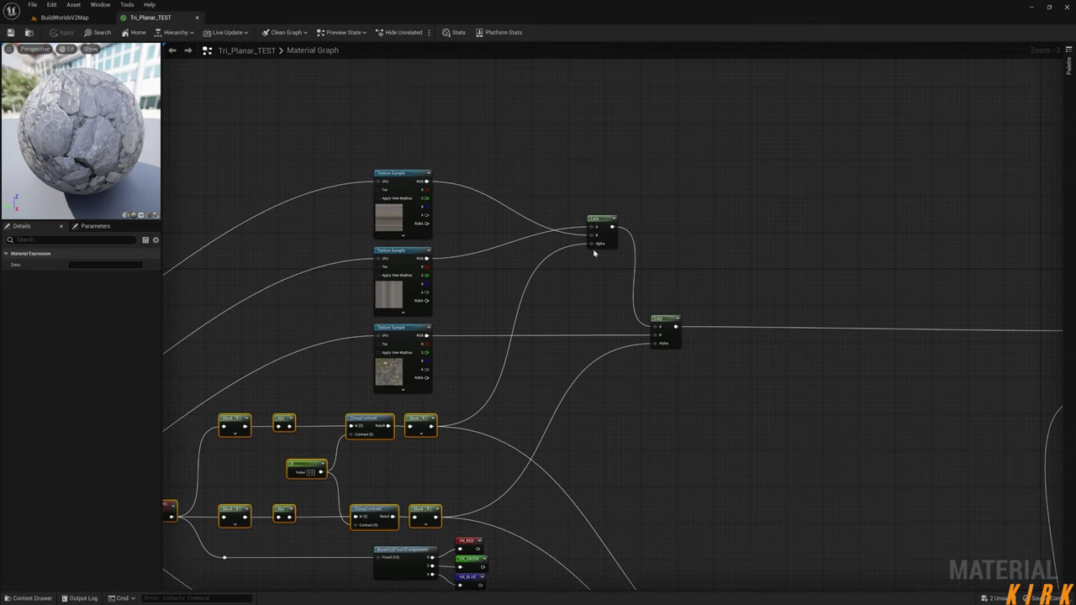
pyautogui.moveTo(571, 445); pyautogui.dragTo(762, 313, button='right')
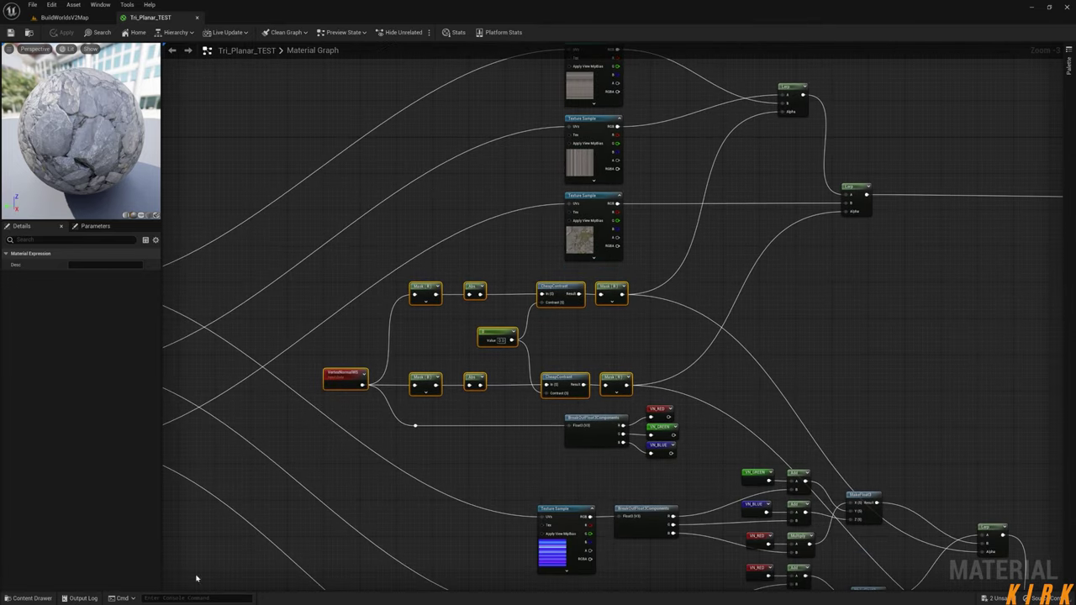
pyautogui.click(35, 598)
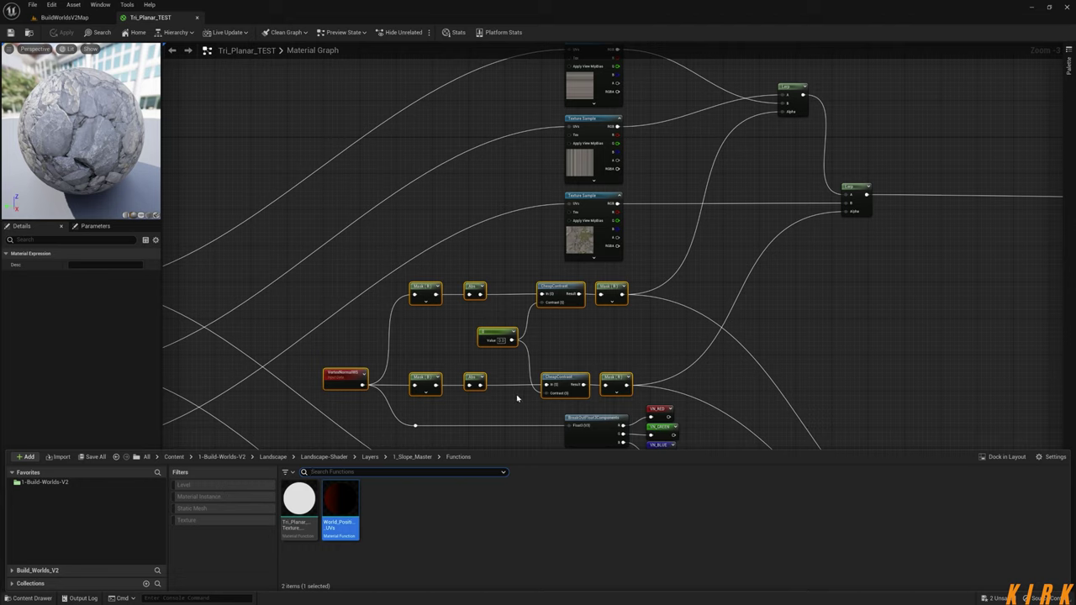
pyautogui.click(382, 514)
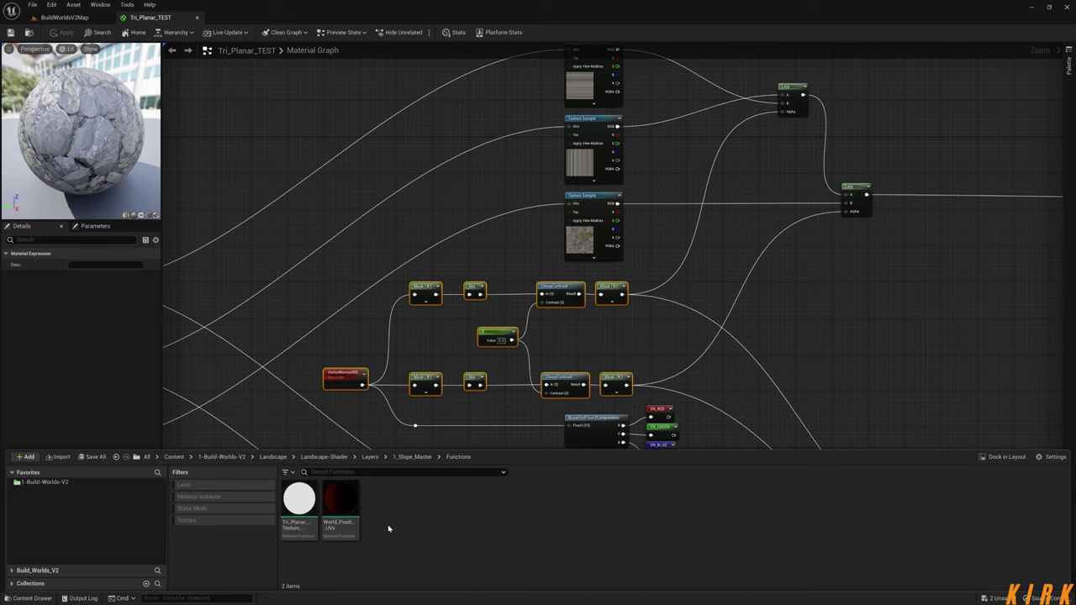
# - Open Tri_Planar_Texture_Blending and review its UV, texture and tri-planar mask inputs
pyautogui.click(305, 506)
pyautogui.doubleClick(305, 506)
pyautogui.moveTo(473, 454); pyautogui.dragTo(874, 413, button='right')
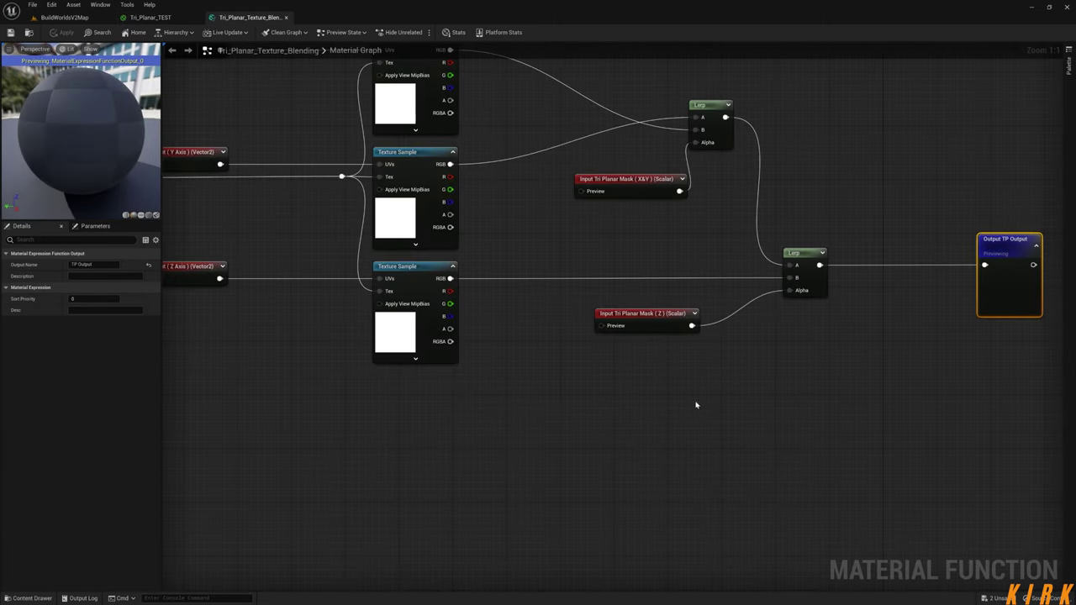
pyautogui.moveTo(552, 432); pyautogui.dragTo(639, 461, button='right')
pyautogui.scroll(-2, 617, 469)
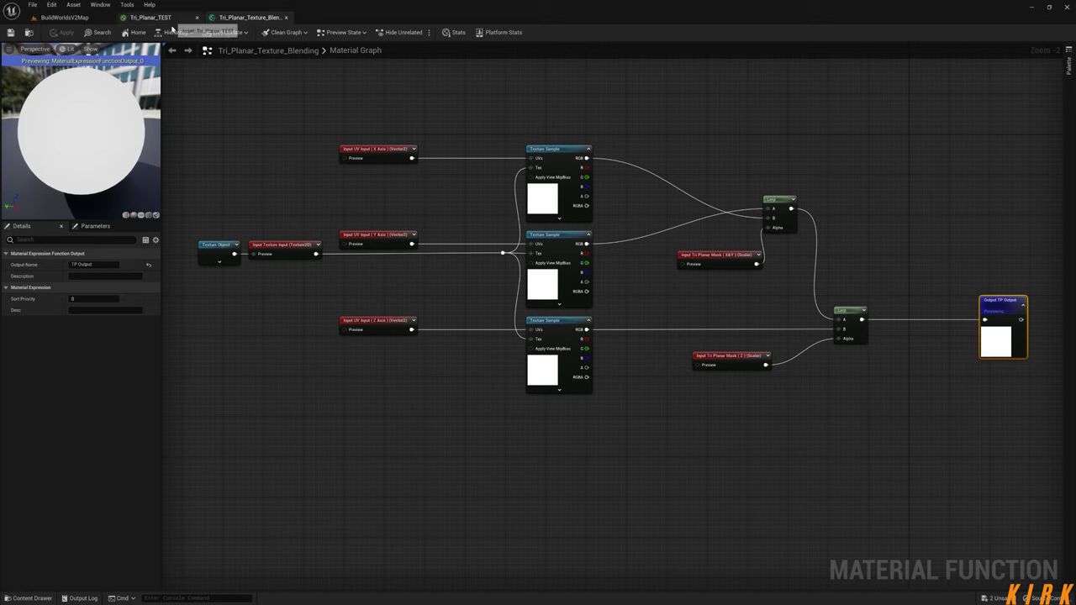
# - Create a material function named Tri_Planar_Mask in the 1_Slope_Master Functions folder
pyautogui.click(30, 598)
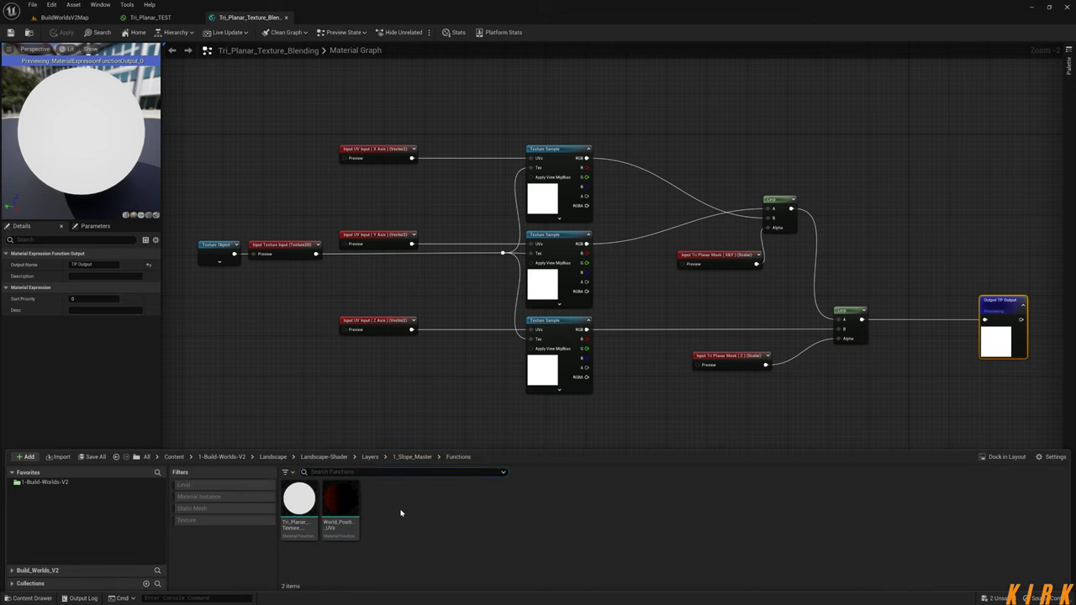
pyautogui.rightClick(400, 512)
pyautogui.click(384, 515)
pyautogui.rightClick(384, 515)
pyautogui.moveTo(564, 430)
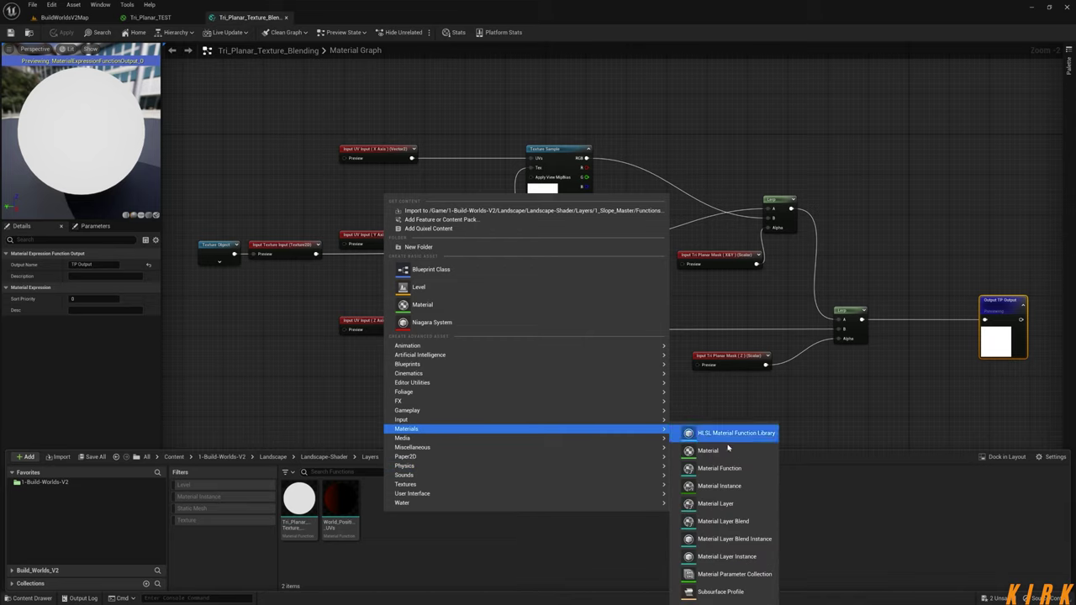
pyautogui.click(728, 469)
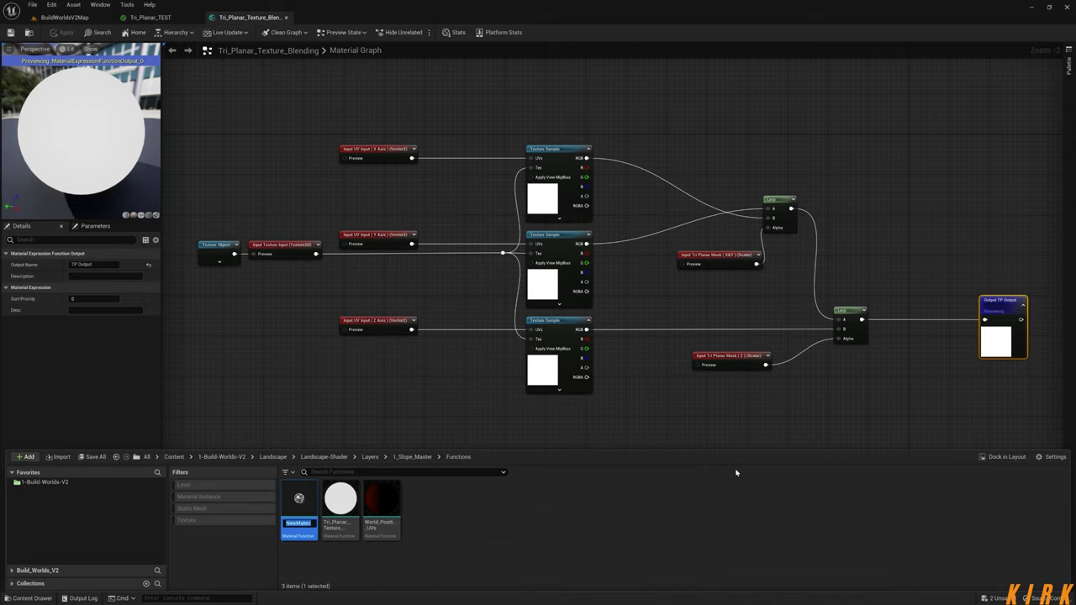
pyautogui.write('Tri_Planar_Mask')
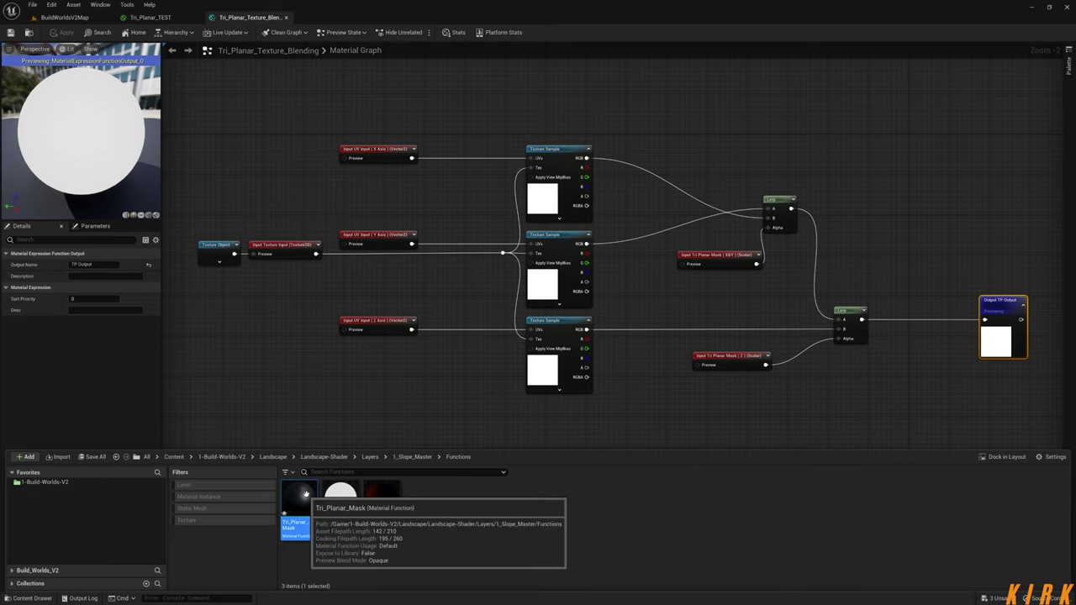
# - Paste the copied mask nodes into Tri_Planar_Mask, hide the stats, and position VertexNormalWS between the two mask branches
pyautogui.doubleClick(300, 505)
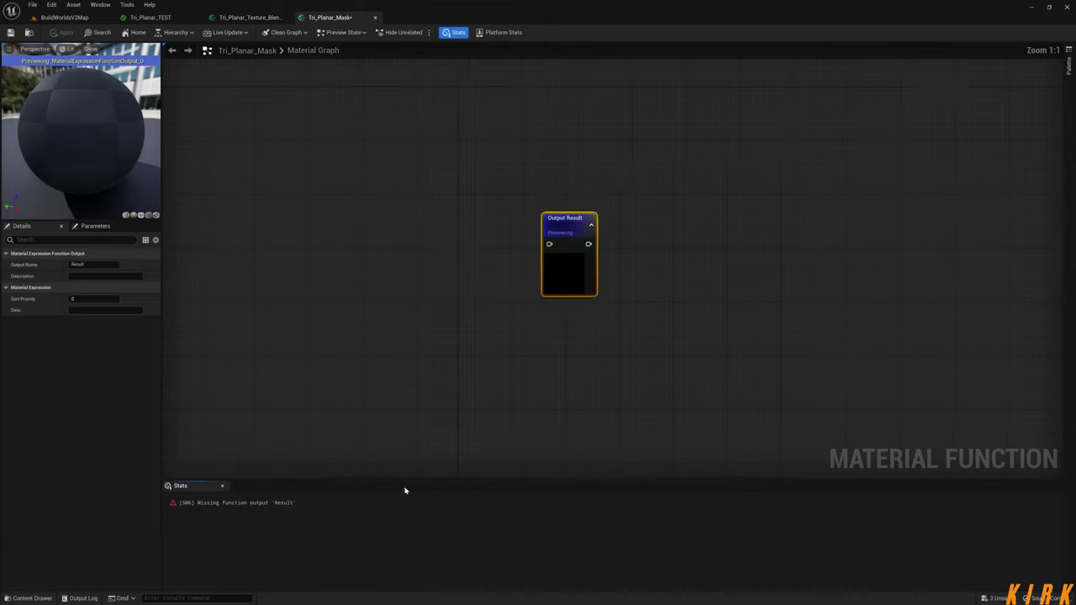
pyautogui.hotkey('ctrl', 'v')
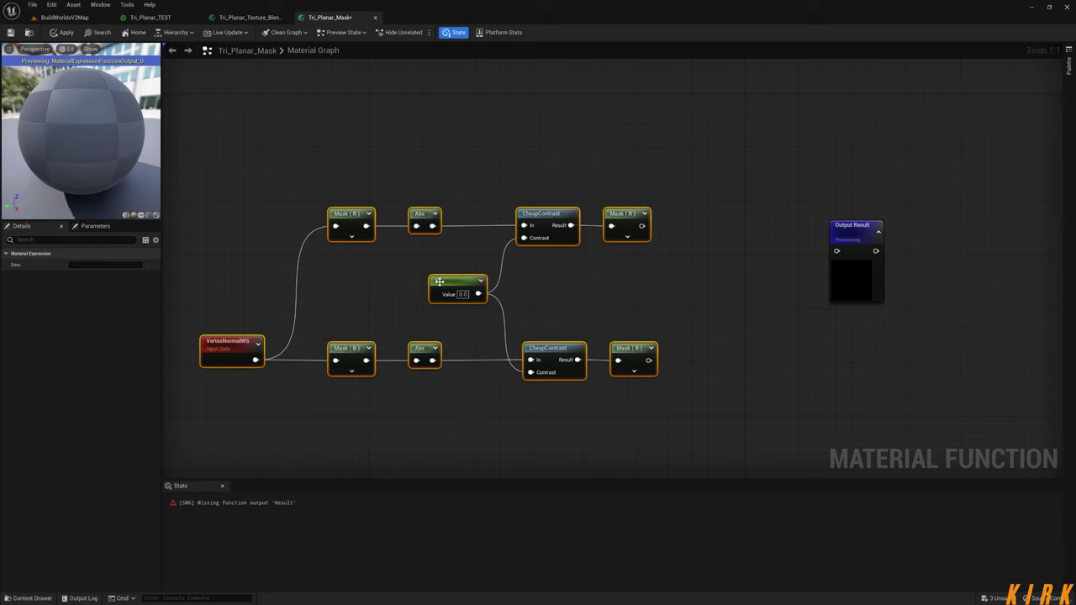
pyautogui.click(457, 32)
pyautogui.moveTo(662, 303); pyautogui.dragTo(721, 275, button='right')
pyautogui.click(318, 330)
pyautogui.moveTo(318, 329); pyautogui.dragTo(349, 264)
pyautogui.click(480, 288)
# - Align the function output with the upper branch, connect that branch's final Mask ( R ) to it, and name it TP Mask ( X&Y )
pyautogui.moveTo(814, 278); pyautogui.dragTo(661, 294, button='right')
pyautogui.moveTo(762, 222); pyautogui.dragTo(686, 192)
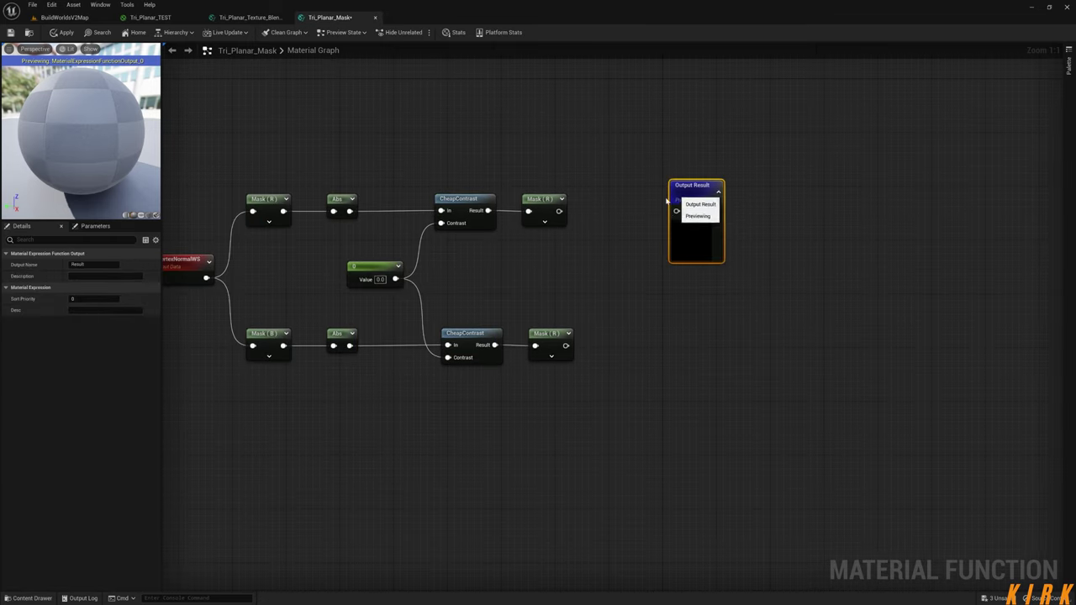
pyautogui.moveTo(559, 211); pyautogui.dragTo(676, 212)
pyautogui.moveTo(88, 264); pyautogui.dragTo(42, 272)
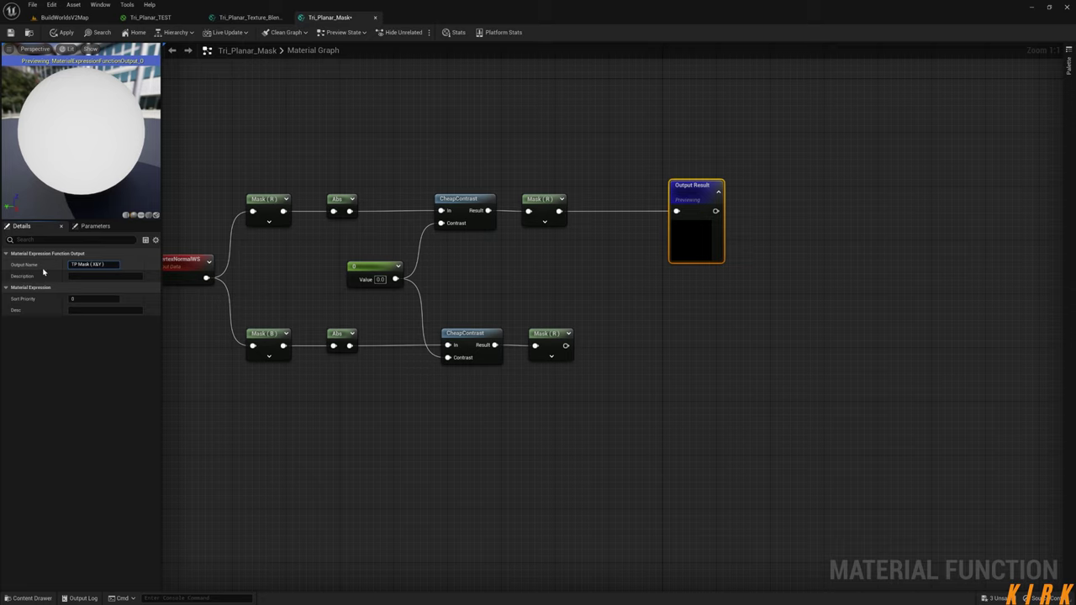
pyautogui.click(675, 274)
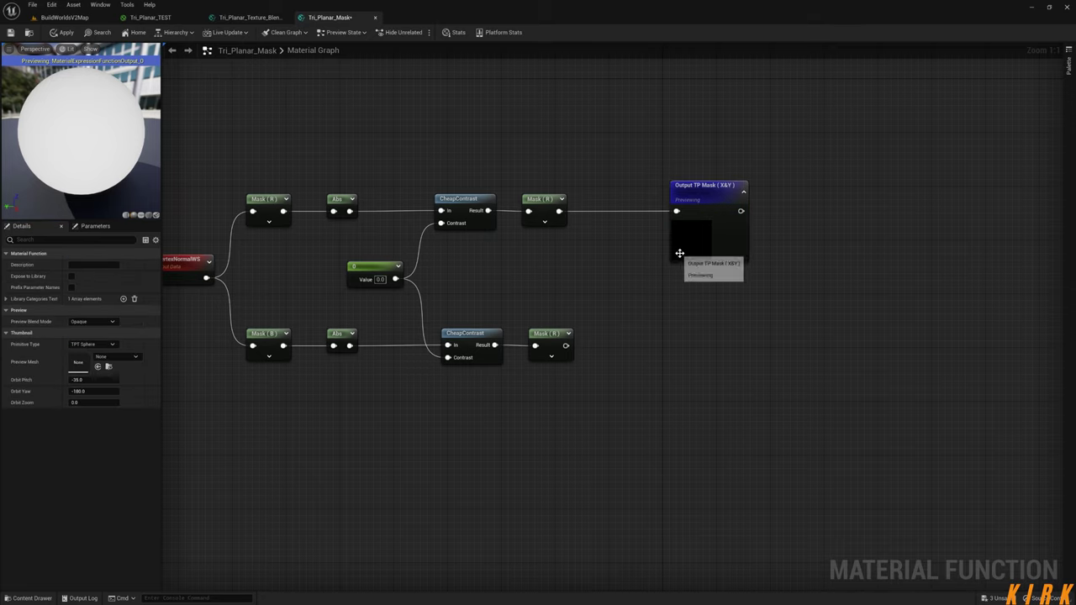
# - Duplicate the TP Mask ( X&Y ) output, name the copy TP Mask ( Z ), and set its sort priority to 1
pyautogui.click(701, 209)
pyautogui.hotkey('ctrl', 'c')
pyautogui.hotkey('ctrl', 'v')
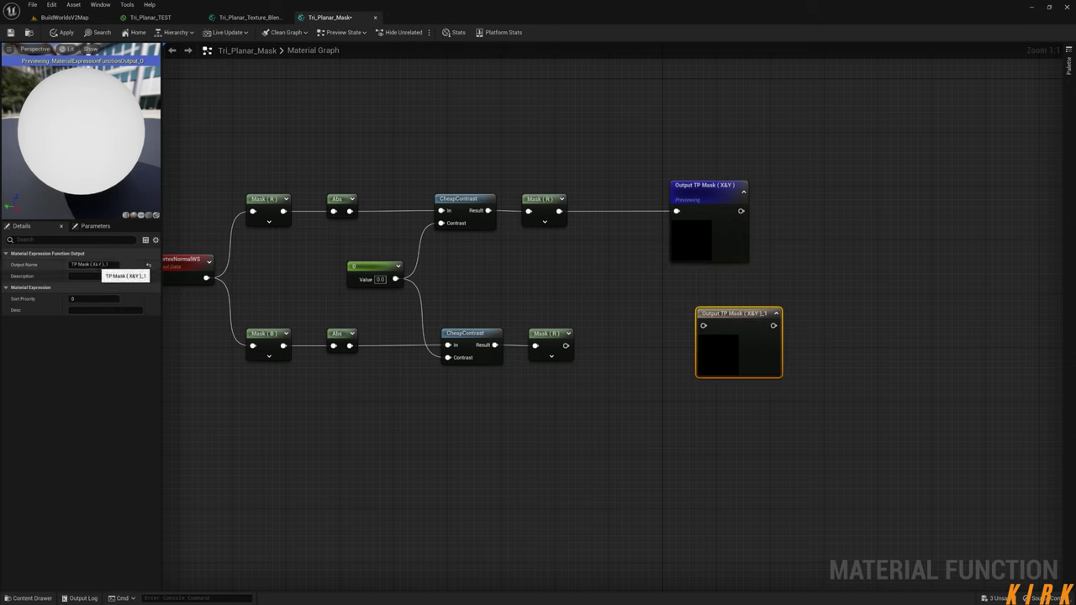
pyautogui.moveTo(93, 265); pyautogui.dragTo(138, 267)
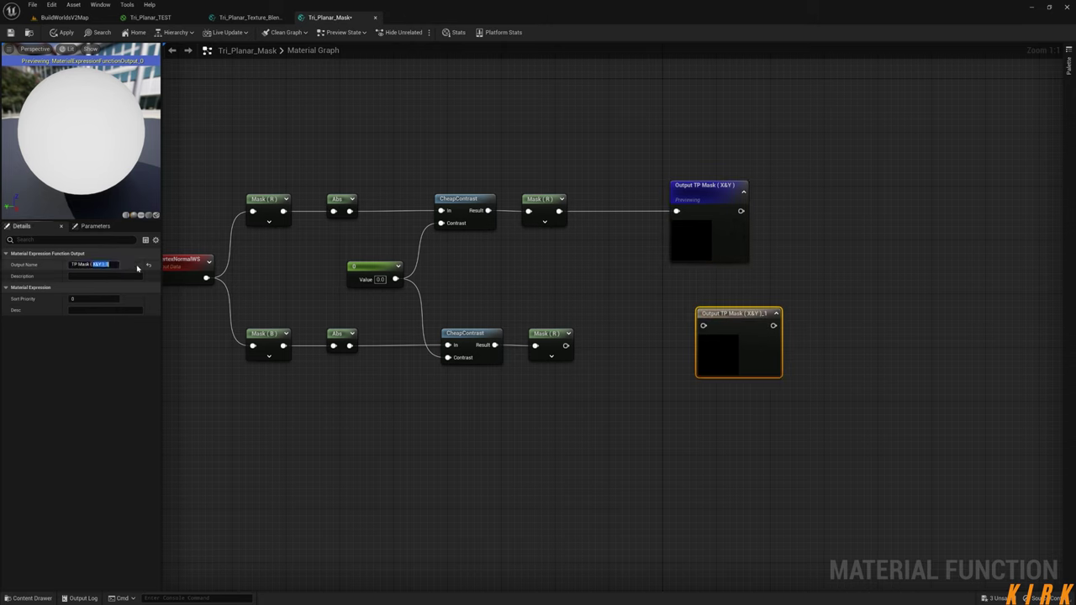
pyautogui.write('Z )')
pyautogui.click(93, 298)
pyautogui.write('1')
pyautogui.press('Return')
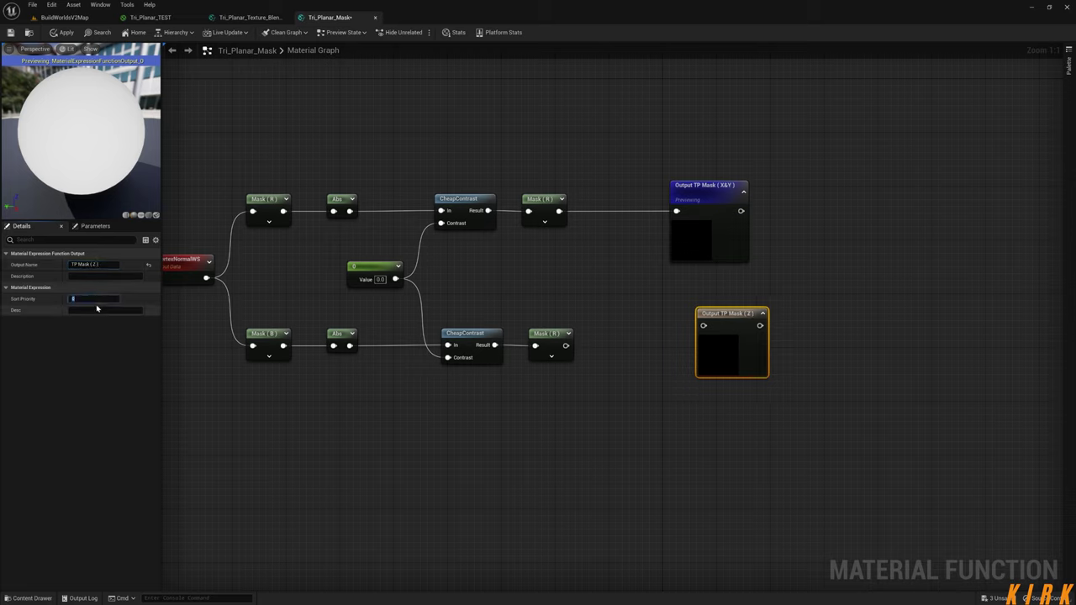
# - Connect the lower branch's final Mask ( R ) to TP Mask ( Z ), save Tri_Planar_Mask, and close both open function graphs
pyautogui.click(673, 360)
pyautogui.moveTo(566, 346); pyautogui.dragTo(695, 330)
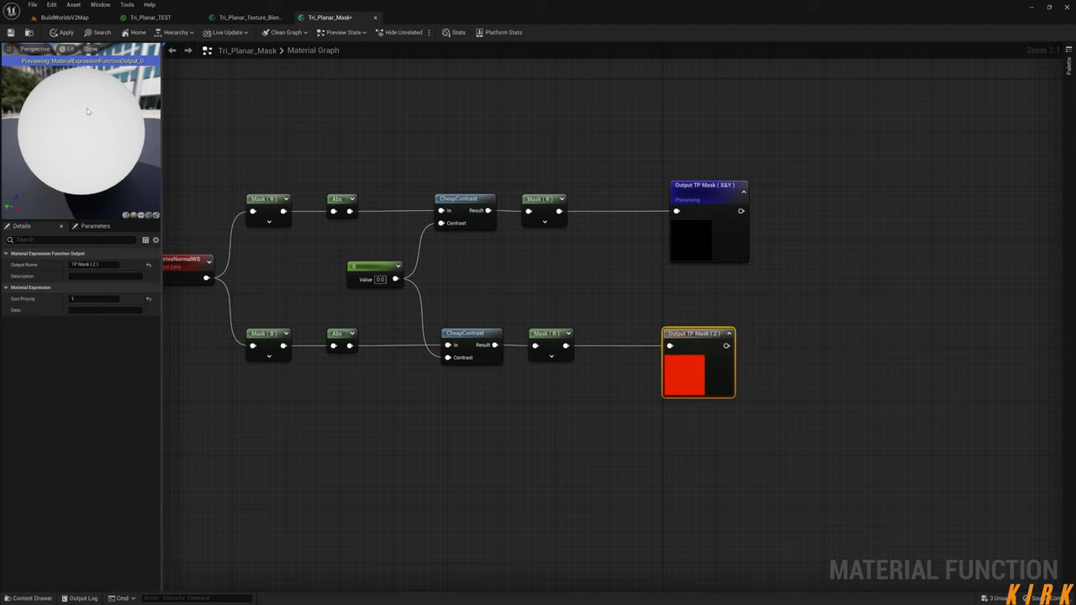
pyautogui.click(12, 33)
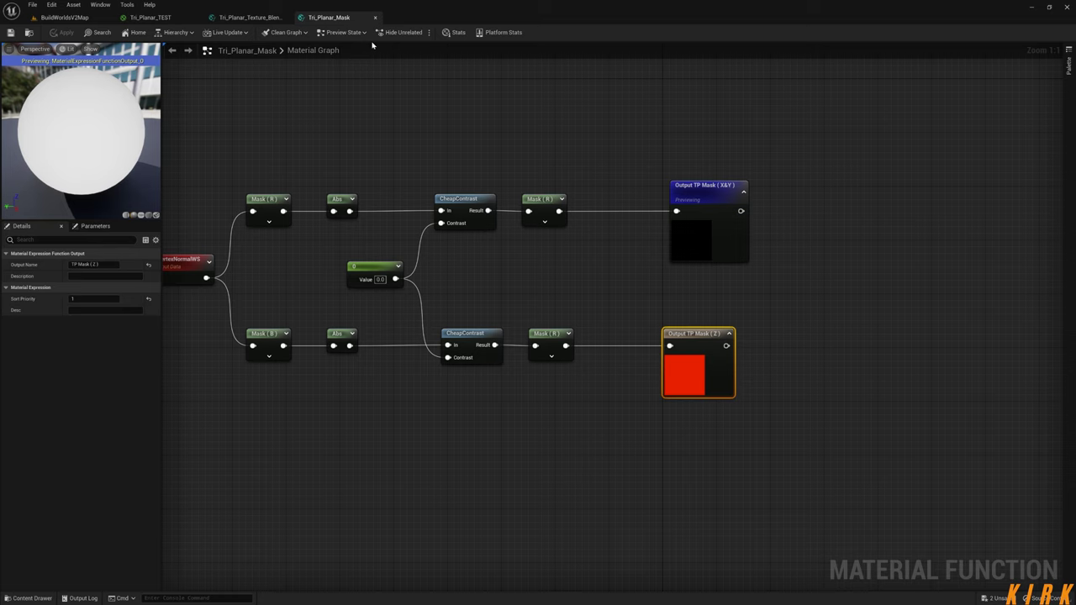
pyautogui.click(374, 17)
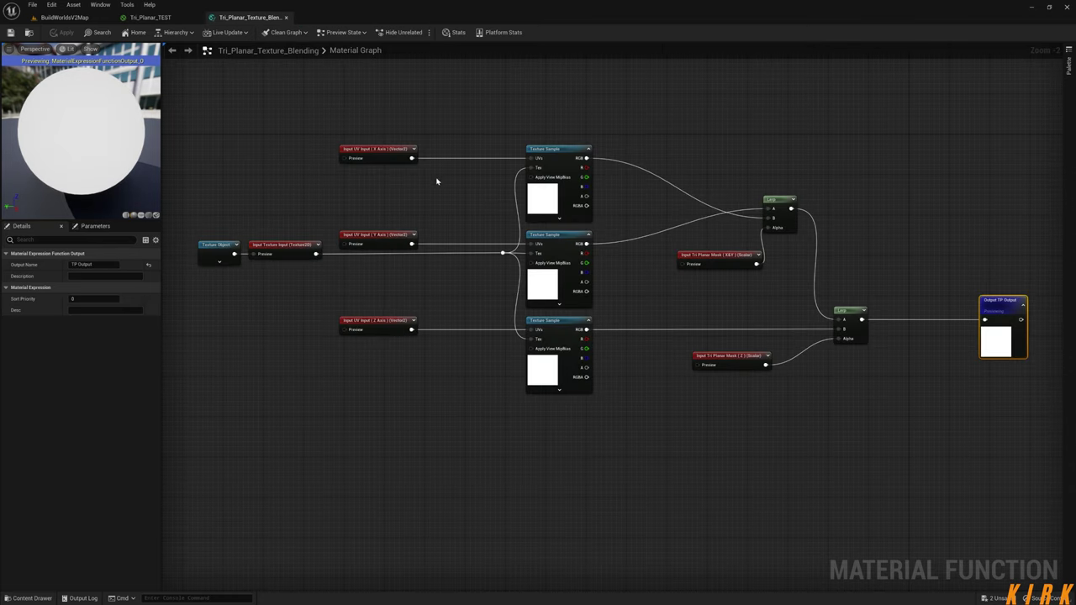
pyautogui.click(285, 17)
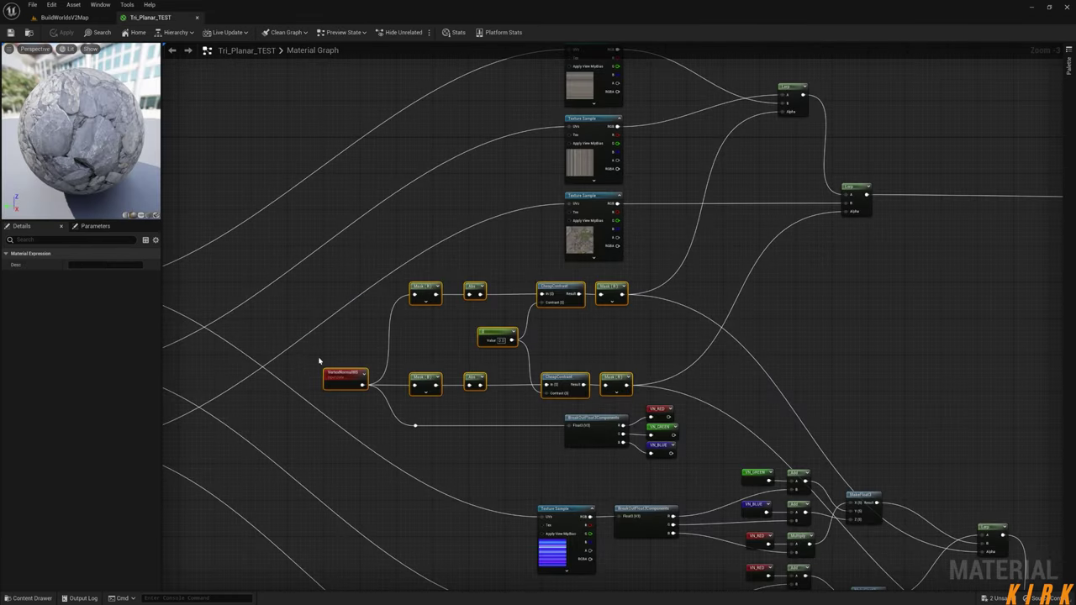
# - Copy the normal-map blending network in Tri_Planar_TEST, from the vertex-normal component breakout to the final transform node
pyautogui.scroll(-4, 528, 407)
pyautogui.scroll(4, 690, 321)
pyautogui.scroll(-2, 693, 336)
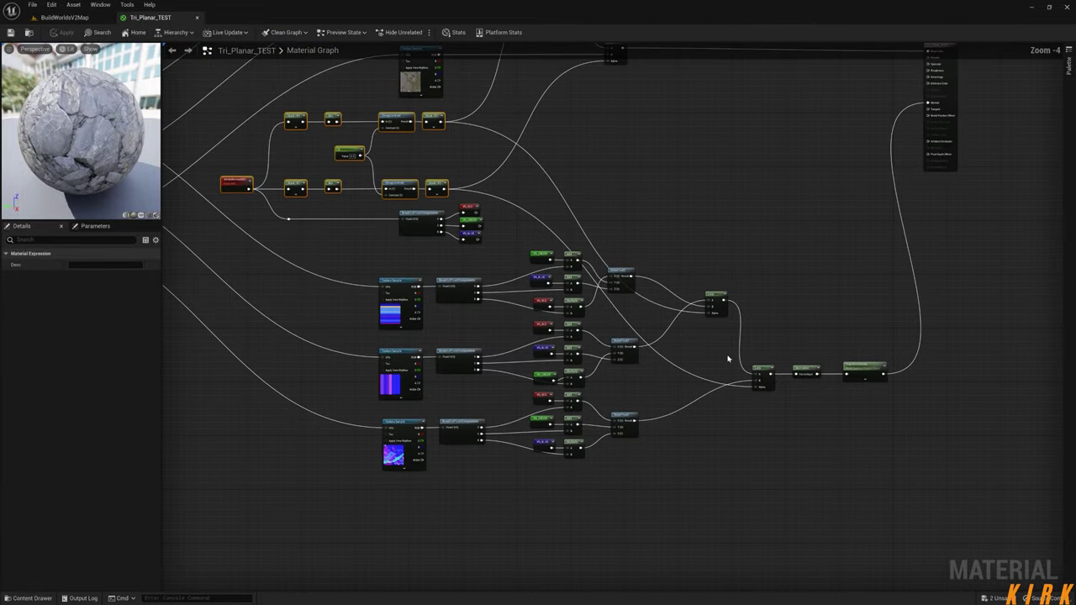
pyautogui.scroll(1, 693, 319)
pyautogui.moveTo(896, 174); pyautogui.dragTo(273, 442)
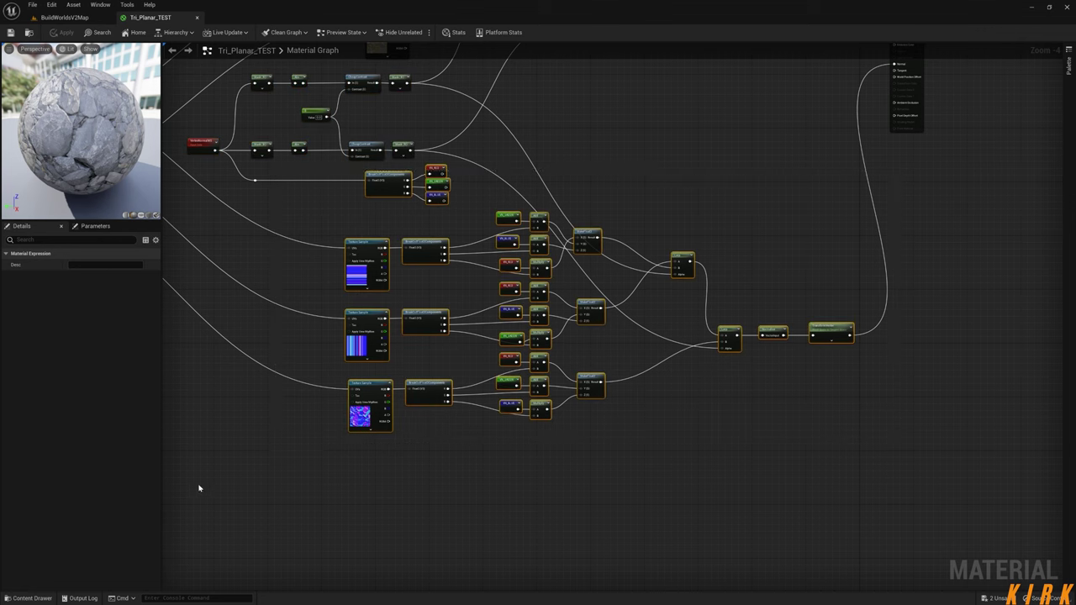
# - Duplicate the Tri_Planar_Texture_Blending function in the Functions folder and name the copy Tri_Planar_Texture_Blending_Normals
pyautogui.click(50, 599)
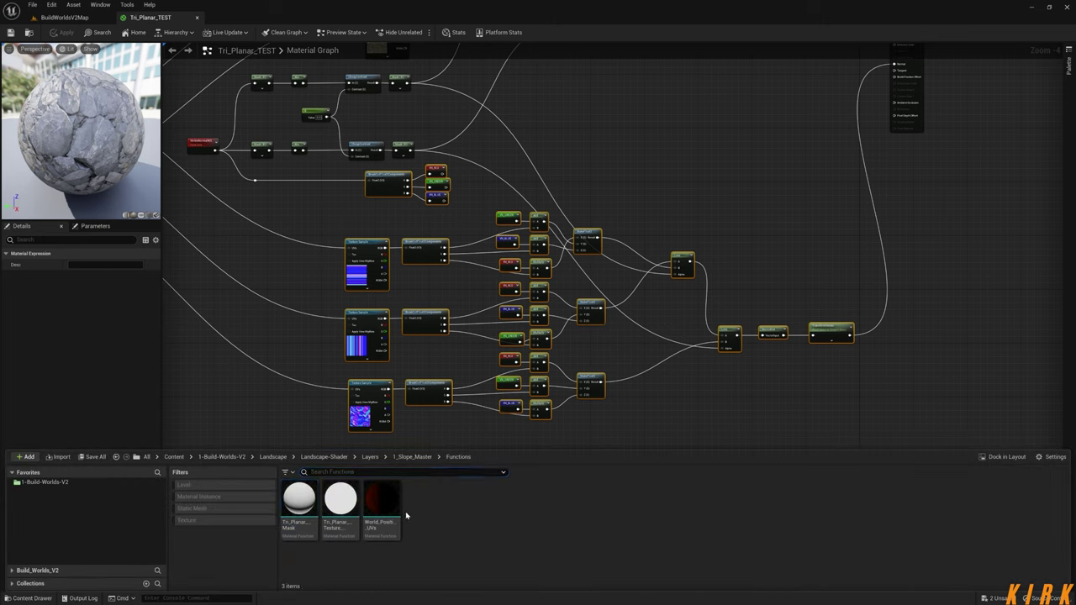
pyautogui.click(338, 508)
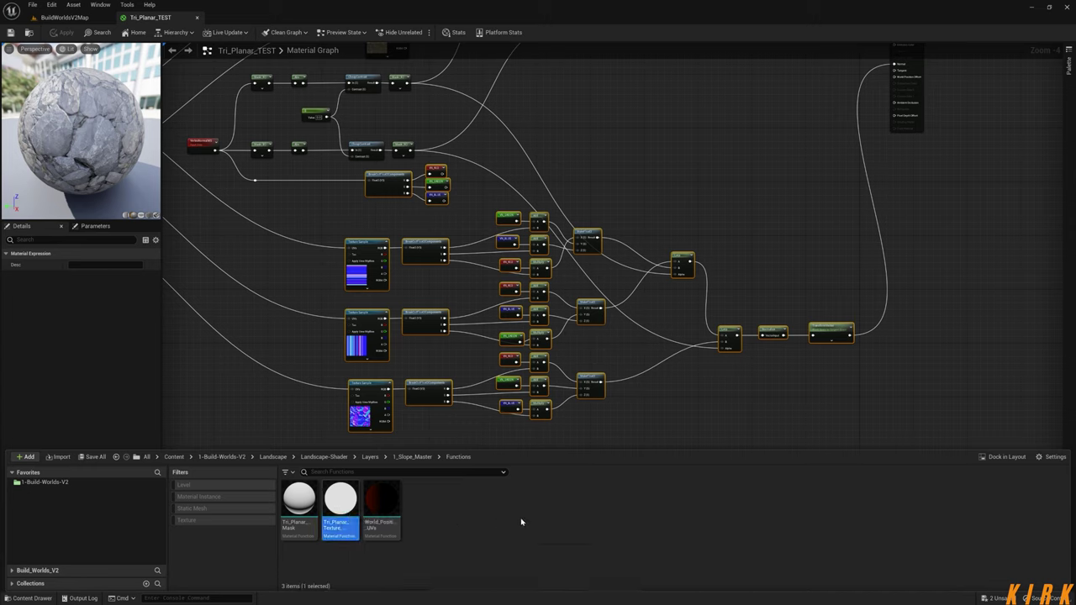
pyautogui.hotkey('ctrl', 'd')
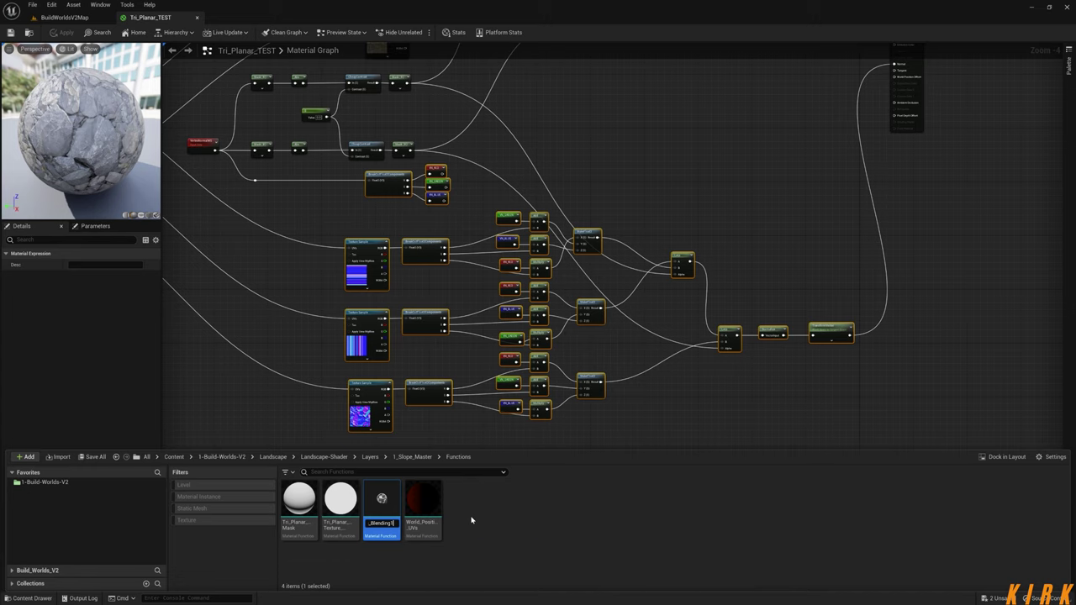
pyautogui.press('BackSpace')
pyautogui.write('_Normals')
pyautogui.press('Return')
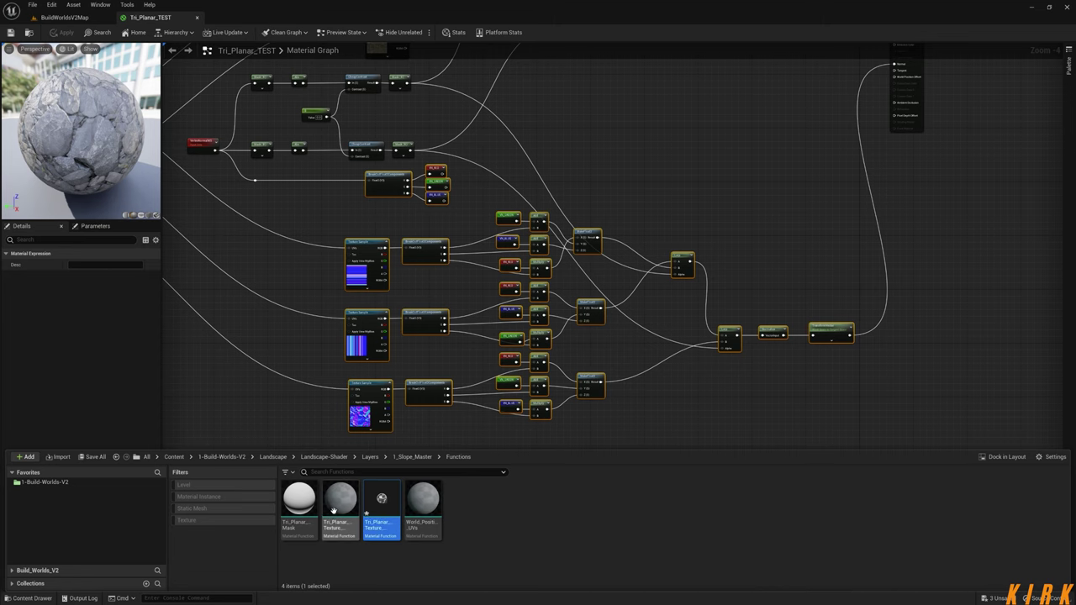
# - Open Tri_Planar_Texture_Blending_Normals and paste the copied normal-blending nodes into the empty area below the existing graph
pyautogui.doubleClick(376, 502)
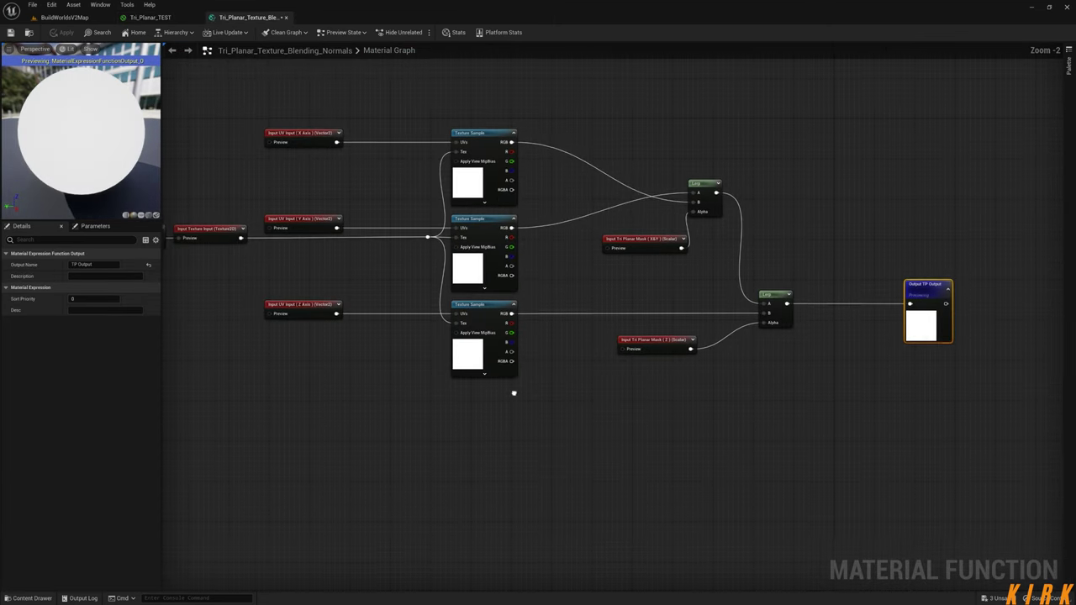
pyautogui.moveTo(513, 392); pyautogui.dragTo(636, 434, button='right')
pyautogui.scroll(-1, 636, 434)
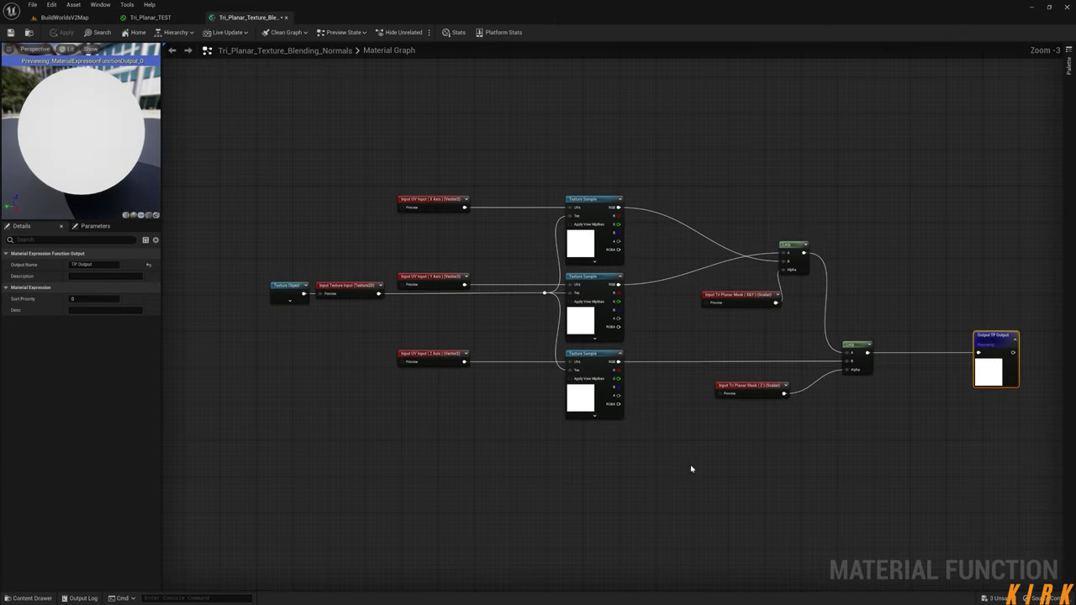
pyautogui.moveTo(691, 469); pyautogui.dragTo(658, 378, button='right')
pyautogui.scroll(-2, 658, 378)
pyautogui.moveTo(650, 459); pyautogui.dragTo(550, 250, button='right')
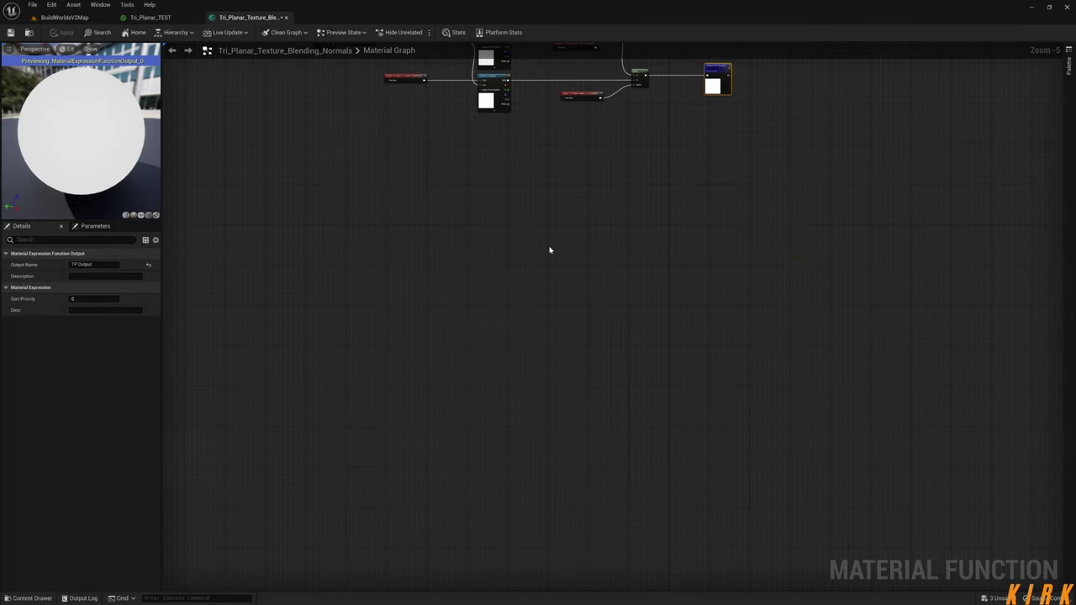
pyautogui.click(468, 317)
pyautogui.hotkey('ctrl', 'v')
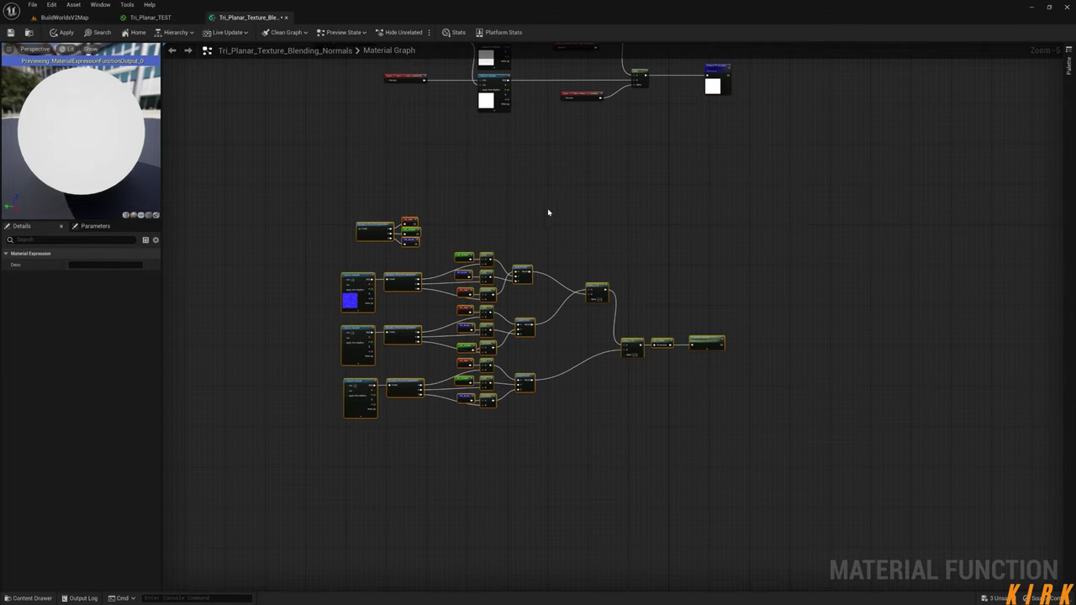
pyautogui.moveTo(515, 186); pyautogui.dragTo(564, 264, button='right')
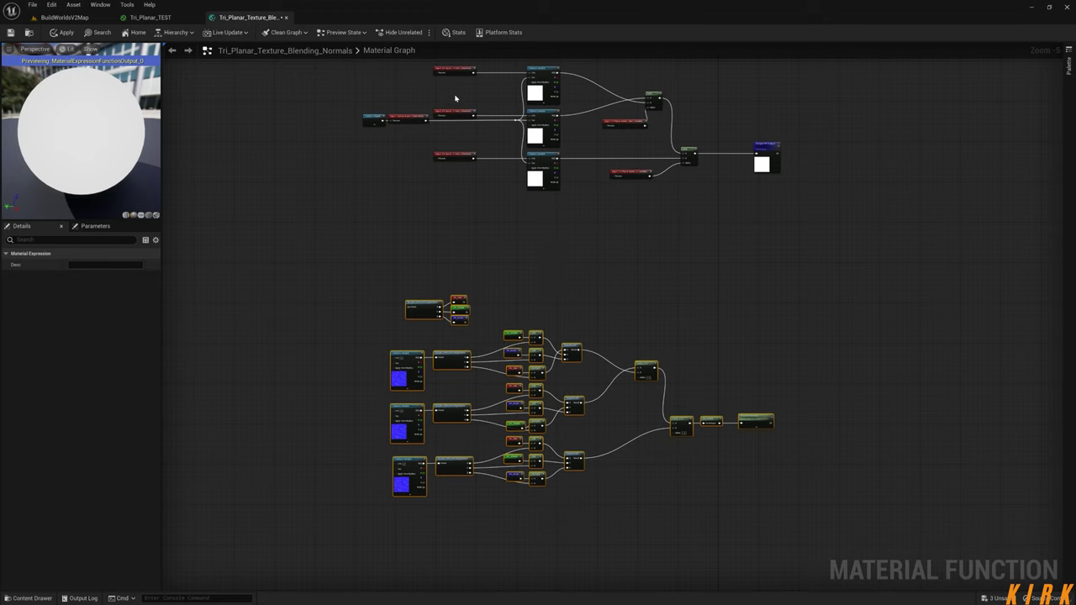
pyautogui.scroll(4, 434, 233)
pyautogui.scroll(-2, 534, 208)
pyautogui.moveTo(571, 261)
pyautogui.mouseDown(button='right')
pyautogui.moveTo(552, 113)
pyautogui.moveTo(581, 302)
pyautogui.moveTo(564, 309)
pyautogui.moveTo(586, 263)
pyautogui.mouseUp(button='right')
pyautogui.click(579, 247)
pyautogui.moveTo(562, 207); pyautogui.dragTo(551, 314, button='right')
pyautogui.moveTo(608, 242); pyautogui.dragTo(610, 288, button='right')
pyautogui.moveTo(603, 99); pyautogui.dragTo(359, 376)
pyautogui.moveTo(669, 119); pyautogui.dragTo(369, 344)
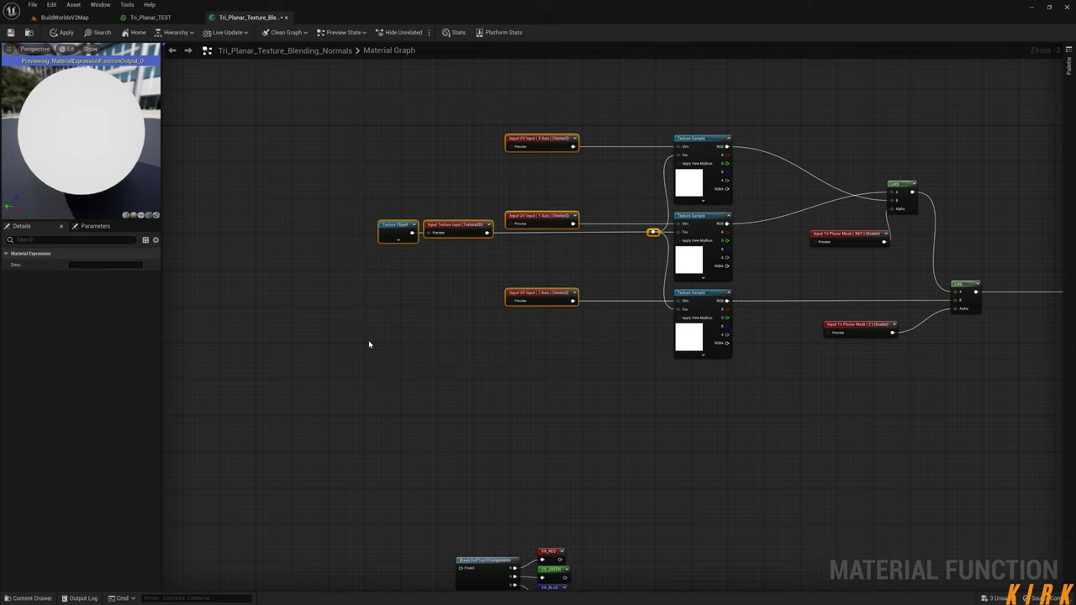
pyautogui.moveTo(365, 448); pyautogui.dragTo(581, 62, button='right')
pyautogui.moveTo(422, 319)
pyautogui.mouseDown(button='right')
pyautogui.moveTo(485, 259)
pyautogui.moveTo(565, 212)
pyautogui.moveTo(406, 462)
pyautogui.mouseUp(button='right')
pyautogui.moveTo(530, 293); pyautogui.dragTo(471, 452, button='right')
pyautogui.click(674, 376)
pyautogui.moveTo(758, 336); pyautogui.dragTo(649, 405, button='right')
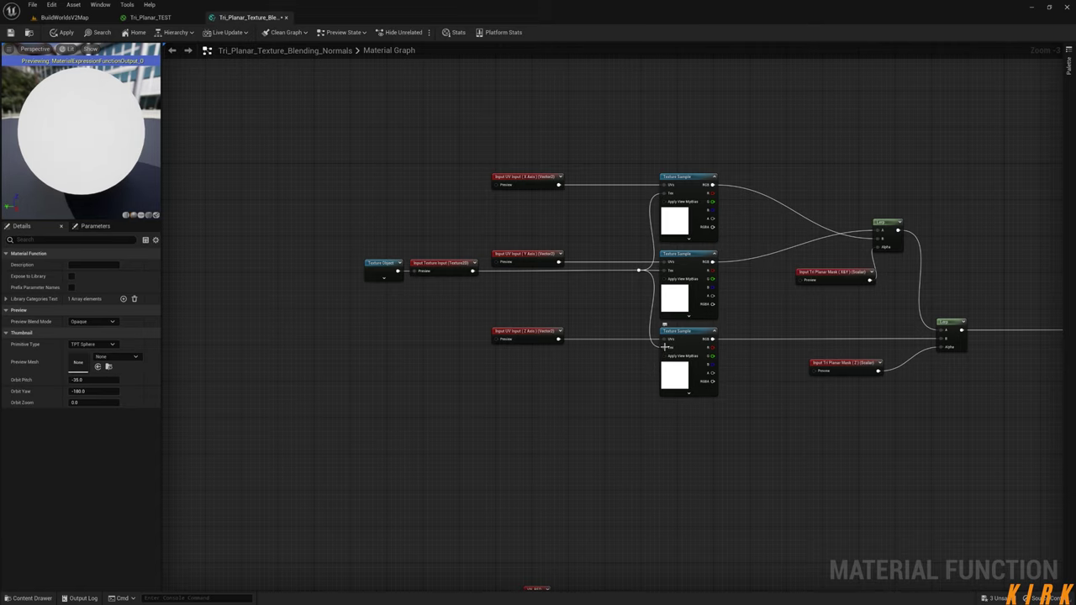
# - Disconnect the UVs and Tex inputs of the three original texture samples
pyautogui.scroll(3, 641, 367)
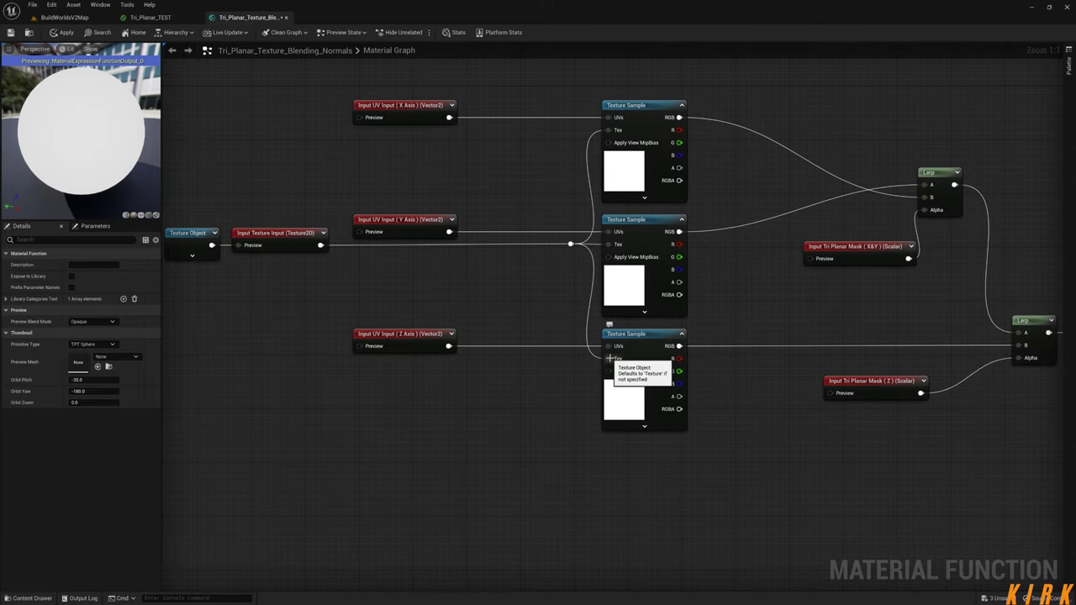
pyautogui.keyDown('alt'); pyautogui.click(609, 359); pyautogui.keyUp('alt')
pyautogui.keyDown('alt'); pyautogui.click(609, 346); pyautogui.keyUp('alt')
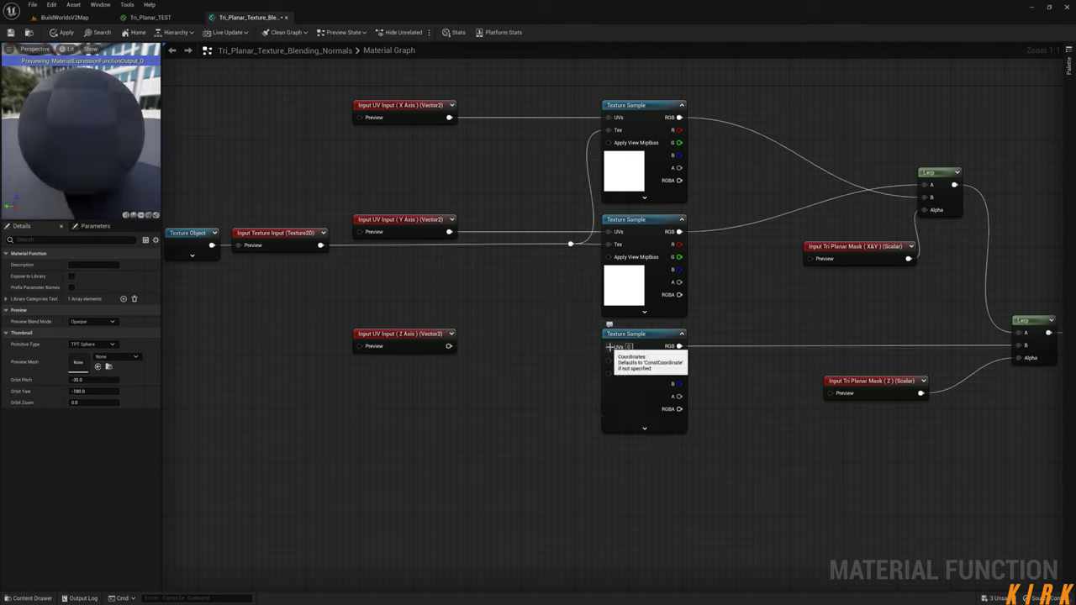
pyautogui.keyDown('alt'); pyautogui.click(608, 244); pyautogui.keyUp('alt')
pyautogui.keyDown('alt'); pyautogui.click(608, 232); pyautogui.keyUp('alt')
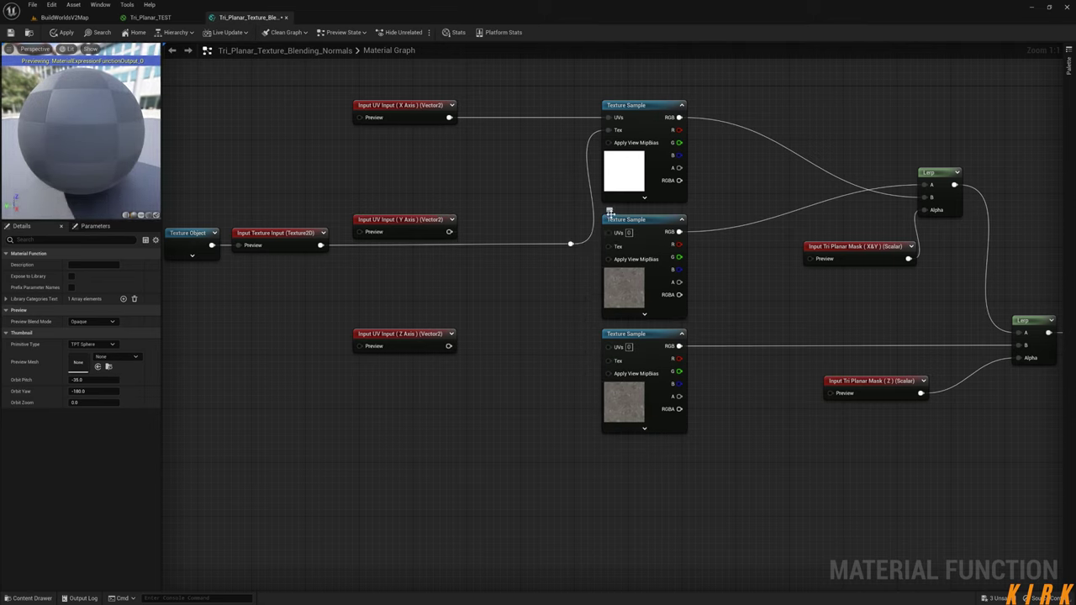
pyautogui.keyDown('alt'); pyautogui.click(609, 130); pyautogui.keyUp('alt')
pyautogui.keyDown('alt'); pyautogui.click(608, 118); pyautogui.keyUp('alt')
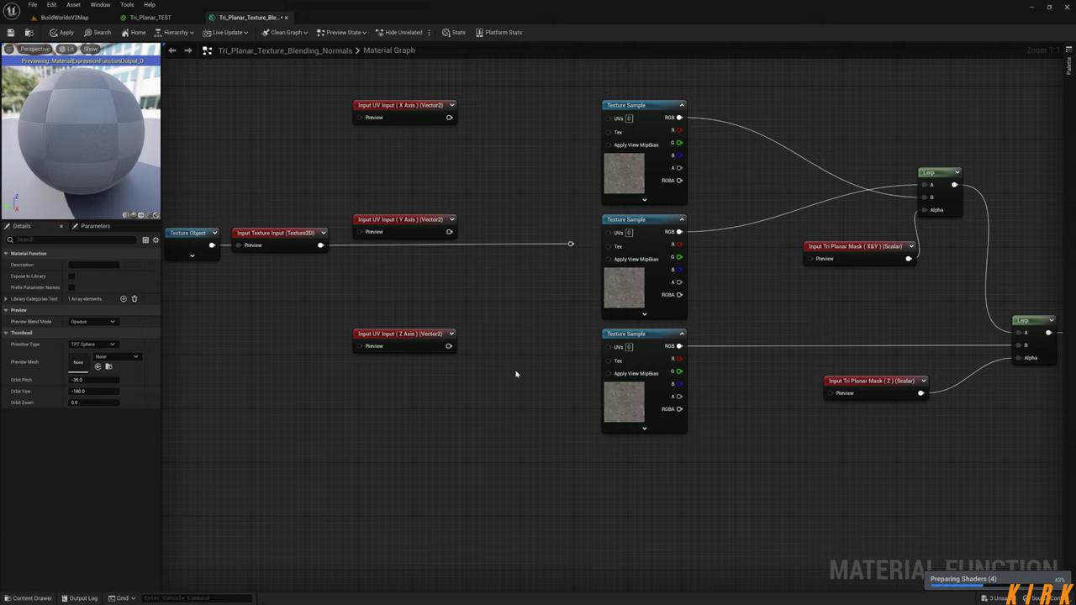
# - Move the texture object, texture input, three UV inputs and reroute node down beside the pasted normal-map texture samples
pyautogui.moveTo(518, 368); pyautogui.dragTo(612, 412, button='right')
pyautogui.scroll(-2, 612, 412)
pyautogui.moveTo(586, 473); pyautogui.dragTo(616, 379, button='right')
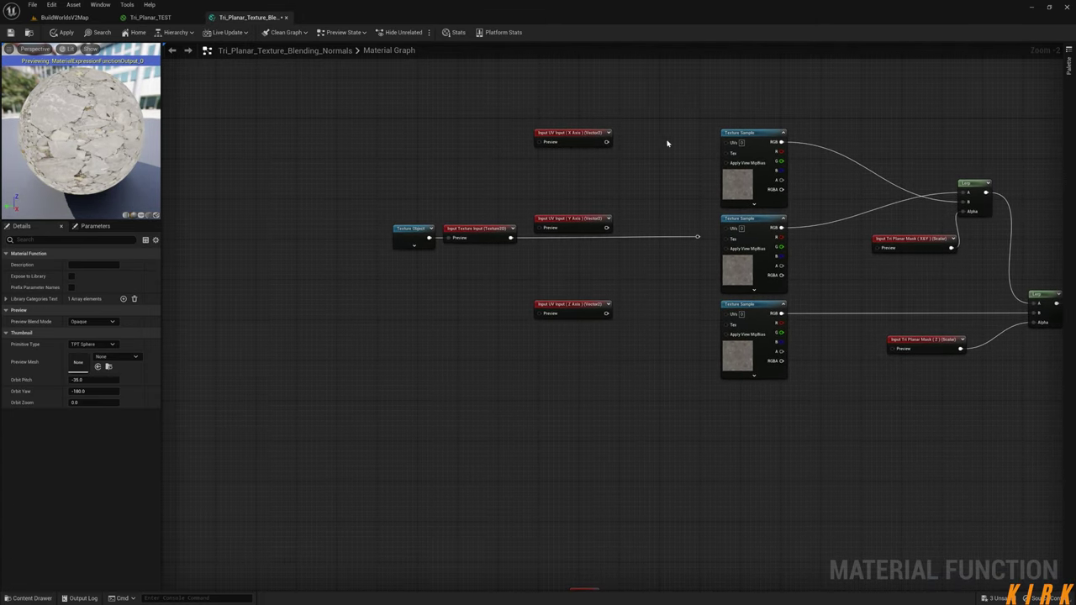
pyautogui.moveTo(708, 103); pyautogui.dragTo(358, 369)
pyautogui.moveTo(473, 460); pyautogui.dragTo(545, 323, button='right')
pyautogui.moveTo(655, 177); pyautogui.dragTo(386, 512)
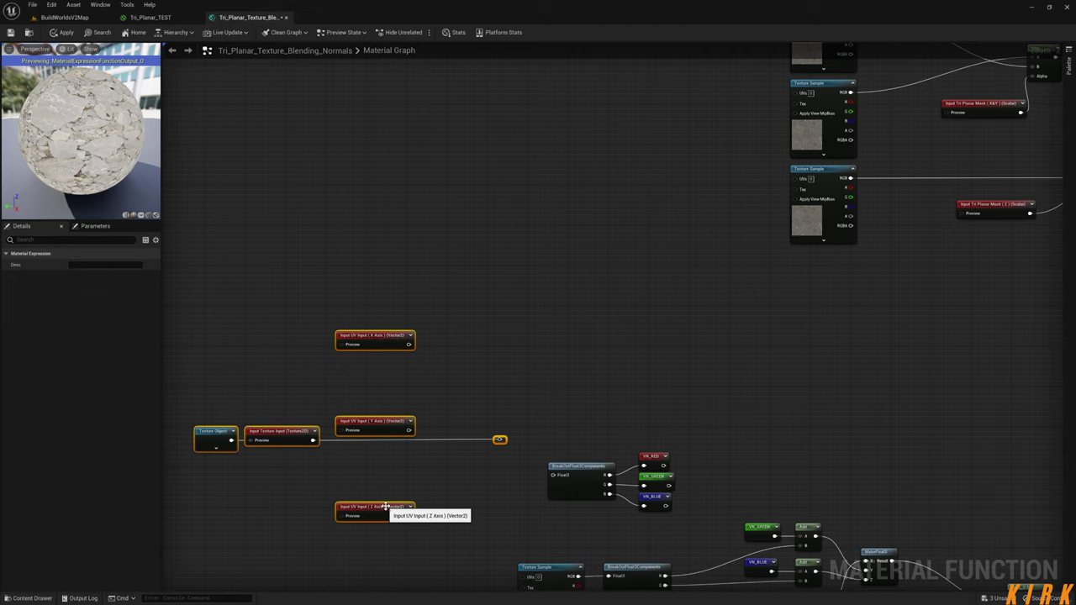
pyautogui.moveTo(386, 512); pyautogui.dragTo(411, 364, button='right')
pyautogui.moveTo(482, 368); pyautogui.dragTo(471, 196, button='right')
pyautogui.moveTo(471, 221); pyautogui.dragTo(457, 472)
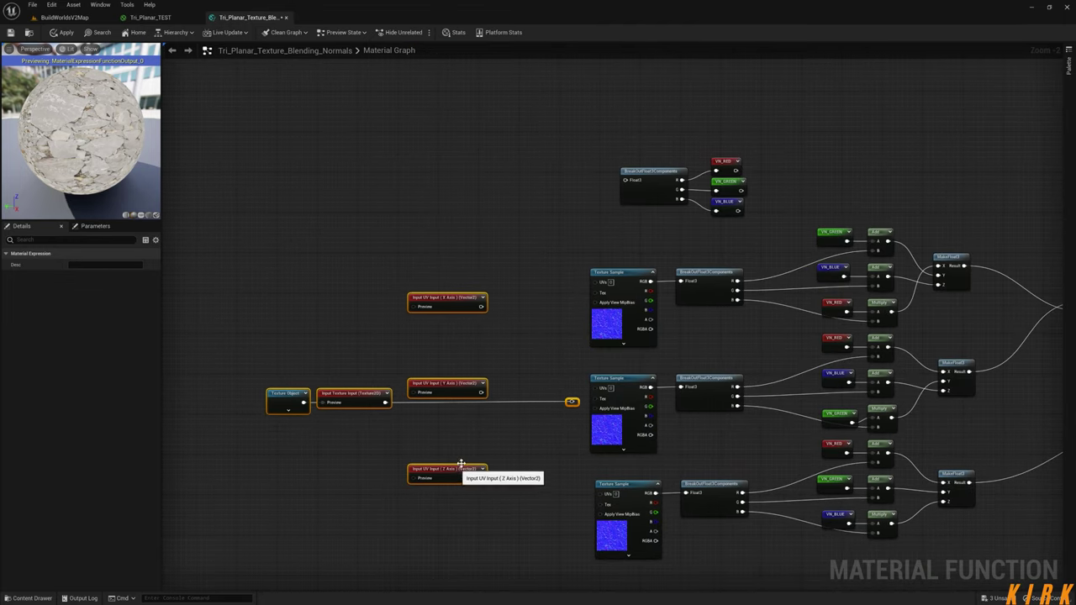
# - Rename the texture function input as Texture Input Normal
pyautogui.click(353, 395)
pyautogui.click(94, 265)
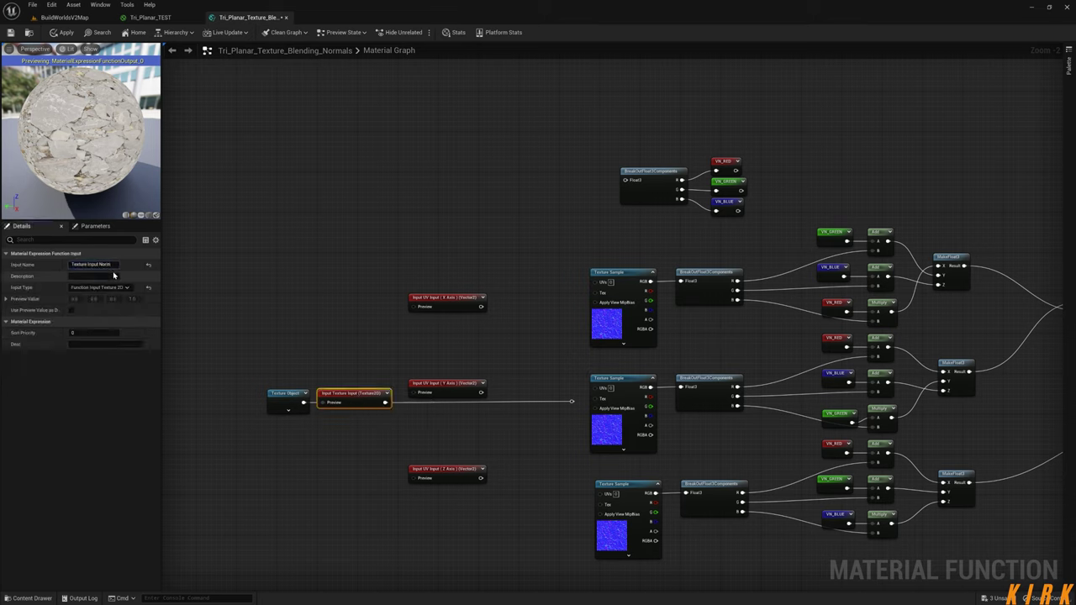
pyautogui.write('Normal')
pyautogui.click(303, 336)
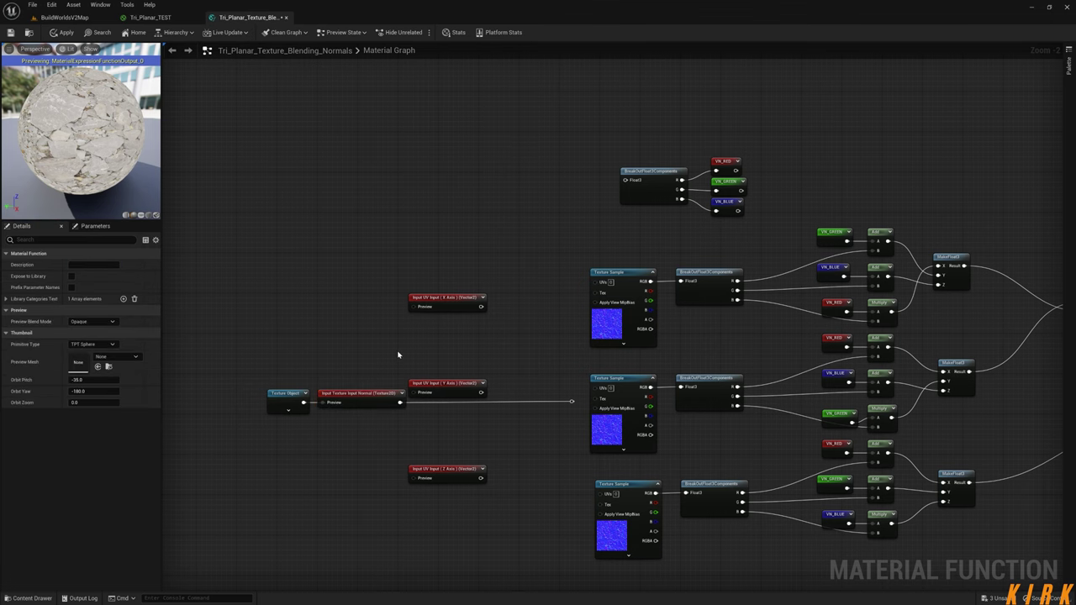
# - Assign the Placeholder_Normal texture from MSPresets/MSTextures to the Texture Object node
pyautogui.moveTo(400, 356); pyautogui.dragTo(353, 317, button='right')
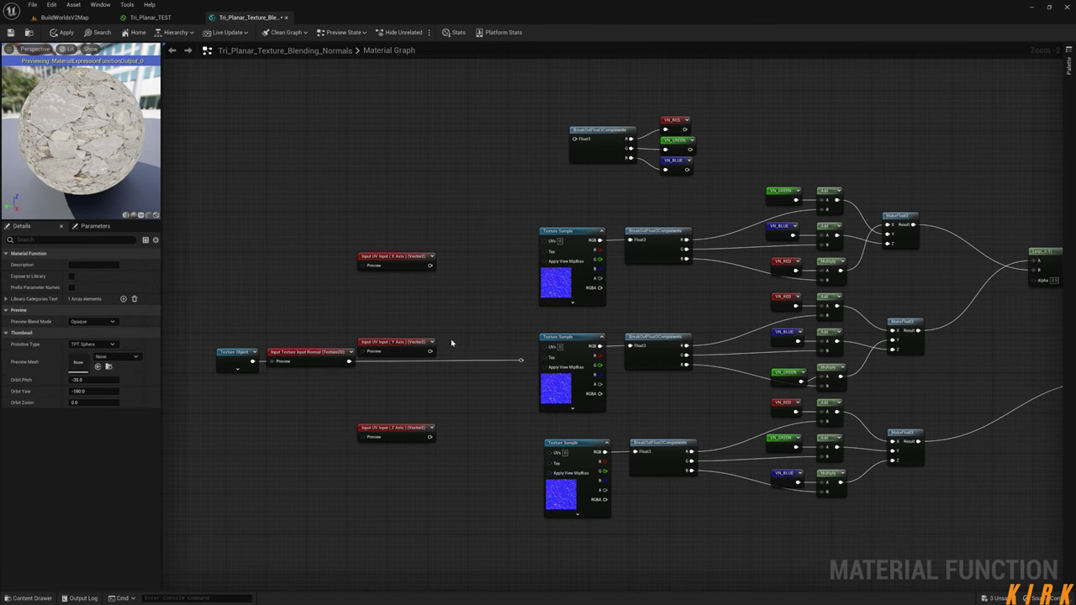
pyautogui.click(248, 363)
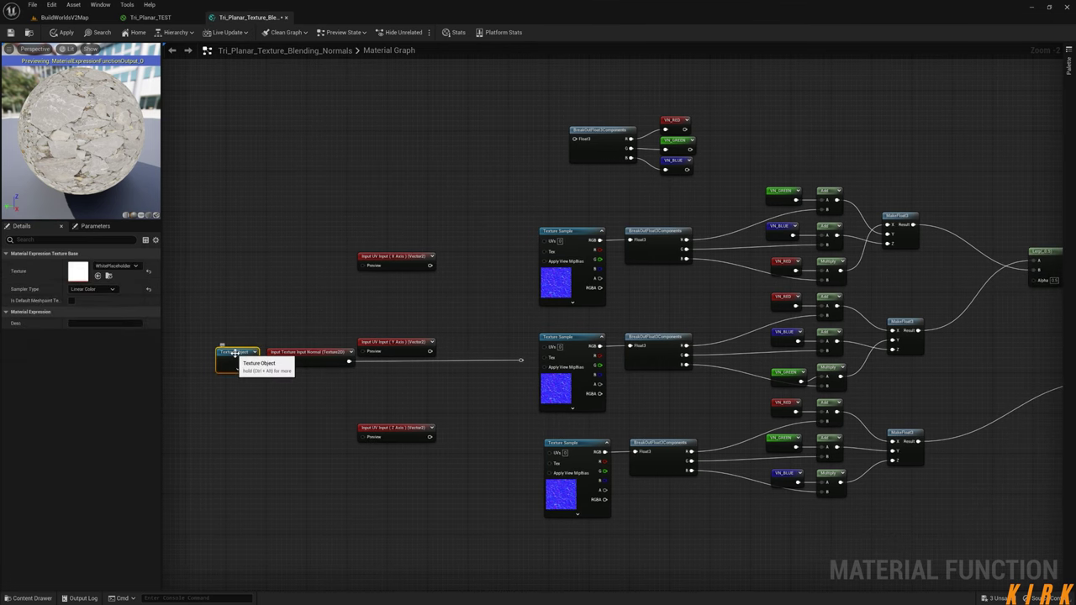
pyautogui.click(117, 266)
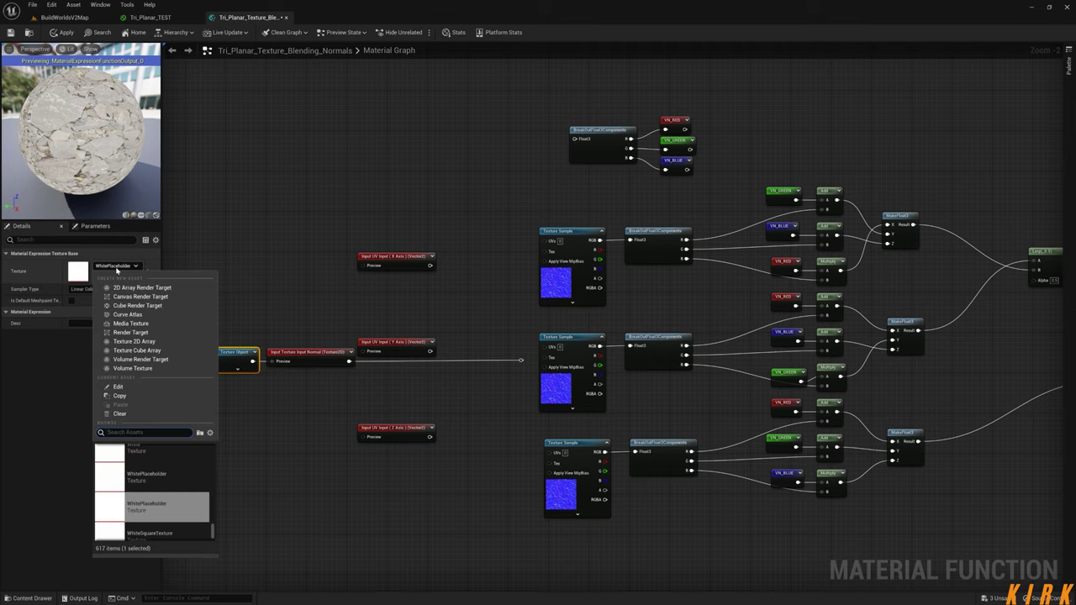
pyautogui.write('placeho')
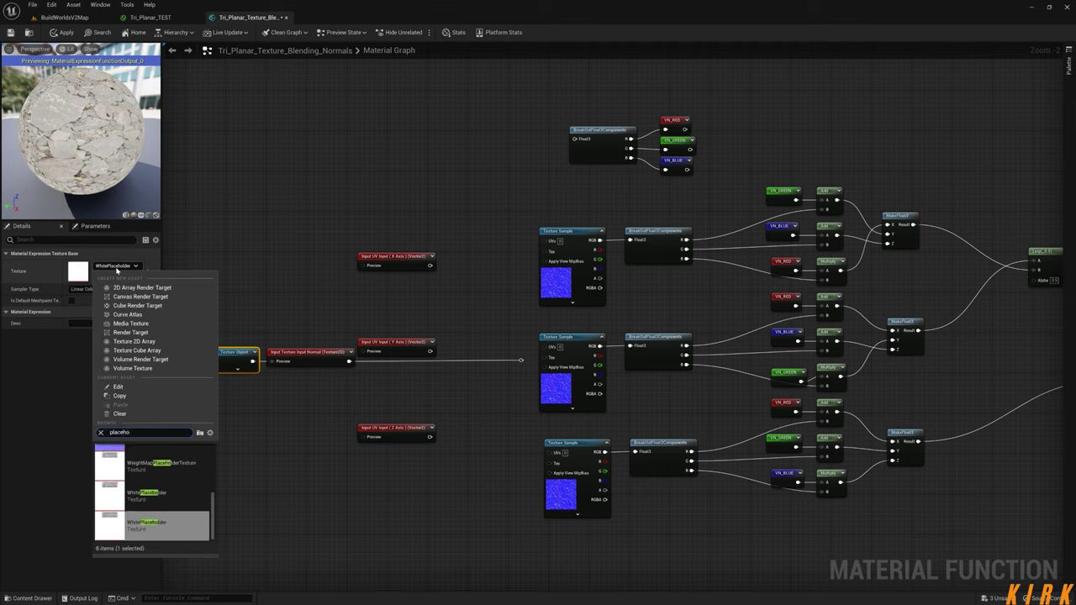
pyautogui.scroll(4, 112, 500)
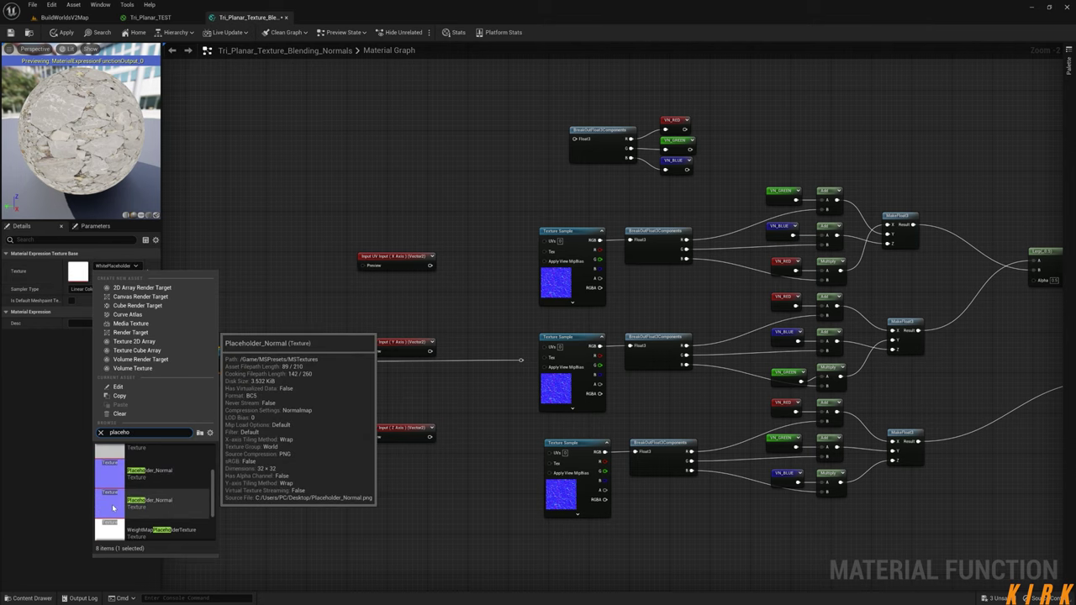
pyautogui.click(113, 508)
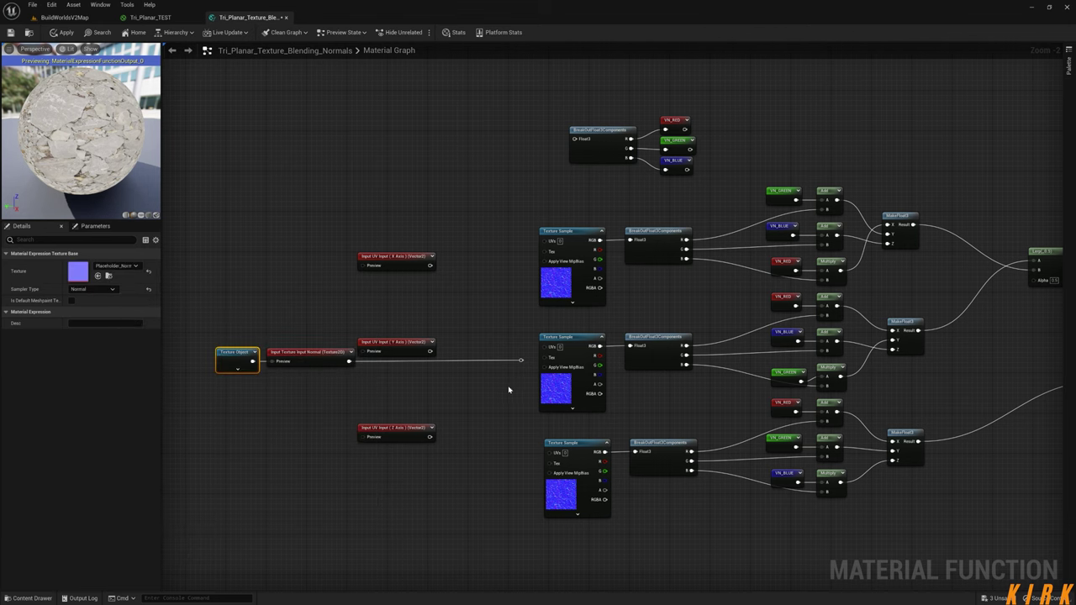
# - Connect the normal texture input to all three normal samples' Tex inputs, and the X, Y and Z axis UV inputs to their respective UVs
pyautogui.moveTo(509, 389); pyautogui.dragTo(451, 372, button='right')
pyautogui.moveTo(455, 360); pyautogui.dragTo(477, 251)
pyautogui.moveTo(453, 360); pyautogui.dragTo(480, 463)
pyautogui.moveTo(410, 466); pyautogui.dragTo(417, 451, button='right')
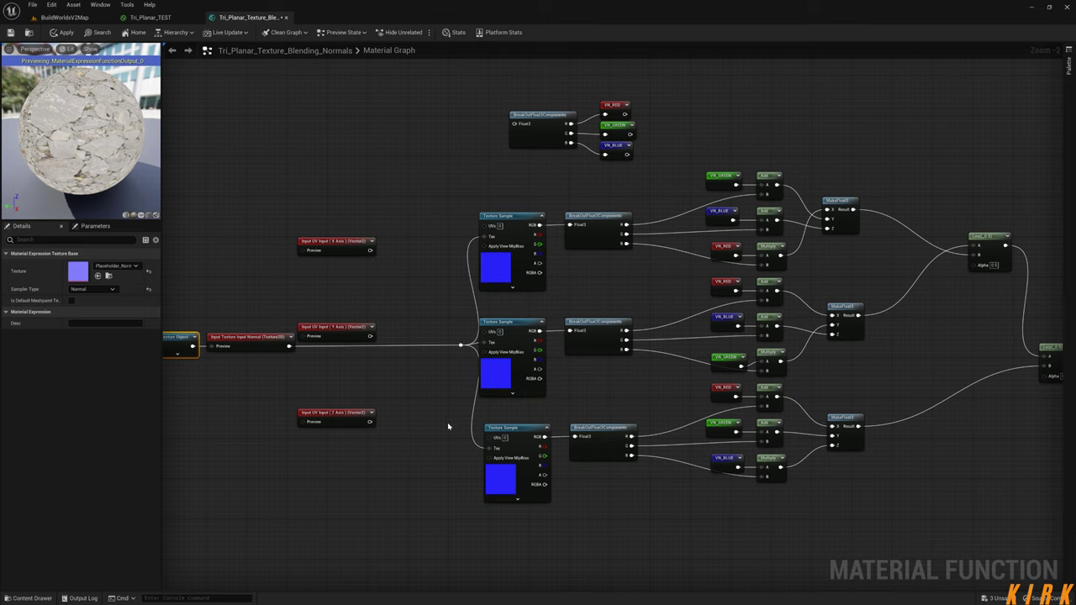
pyautogui.moveTo(370, 251); pyautogui.dragTo(484, 225)
pyautogui.moveTo(370, 337); pyautogui.dragTo(485, 331)
pyautogui.moveTo(368, 422); pyautogui.dragTo(486, 437)
# - Check the sampler settings of the three normal-map texture samples and compare the original mask wiring with the pasted network
pyautogui.moveTo(519, 187); pyautogui.dragTo(534, 503)
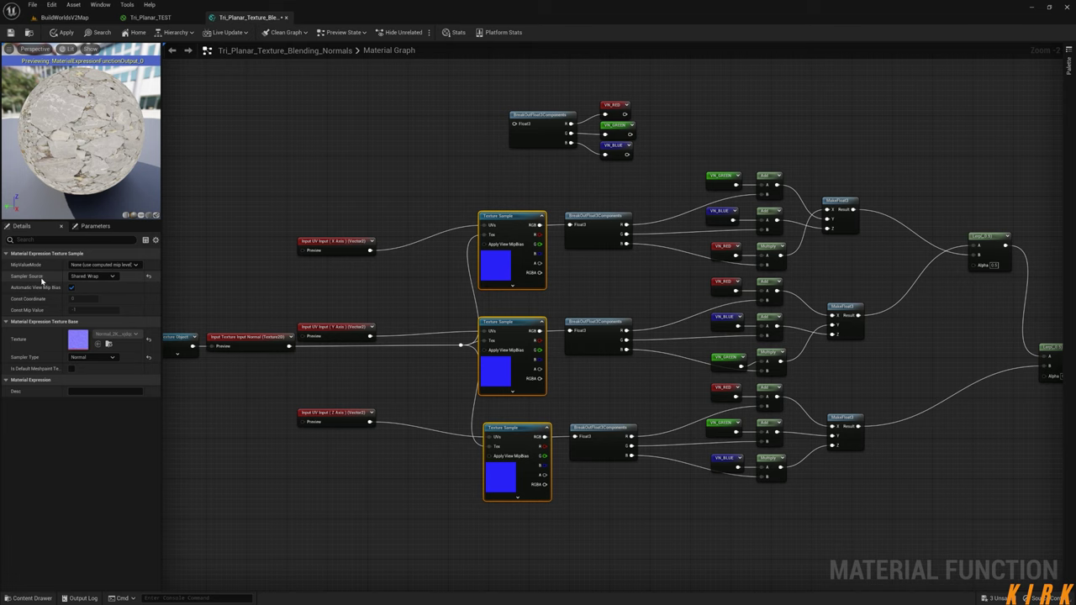
pyautogui.moveTo(458, 132); pyautogui.dragTo(386, 236, button='right')
pyautogui.scroll(-2, 386, 236)
pyautogui.moveTo(529, 187); pyautogui.dragTo(485, 125, button='right')
pyautogui.moveTo(624, 218); pyautogui.dragTo(565, 331, button='right')
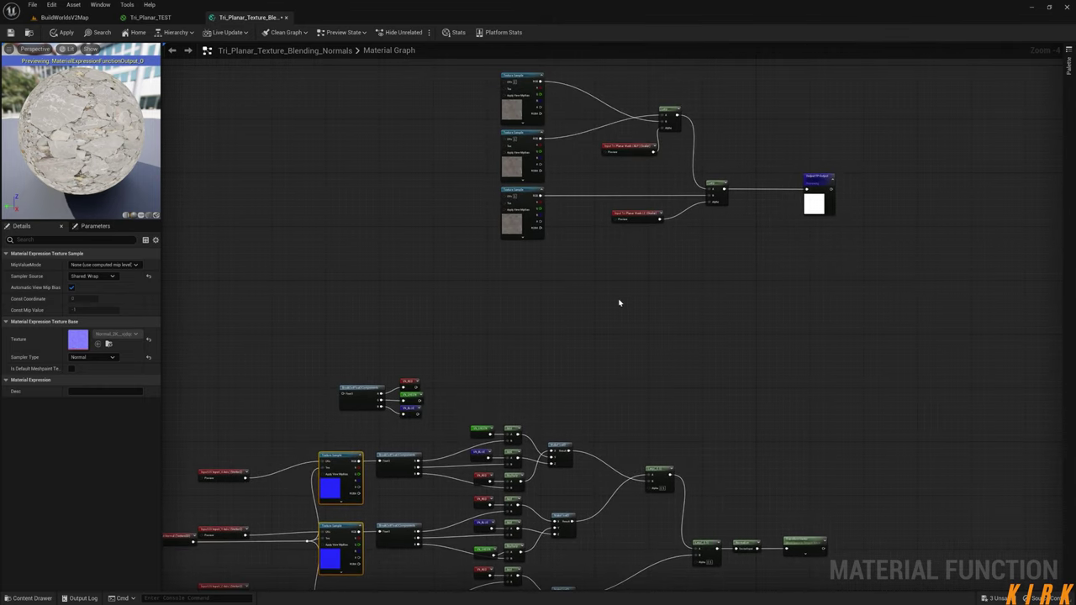
pyautogui.moveTo(626, 295); pyautogui.dragTo(678, 147, button='right')
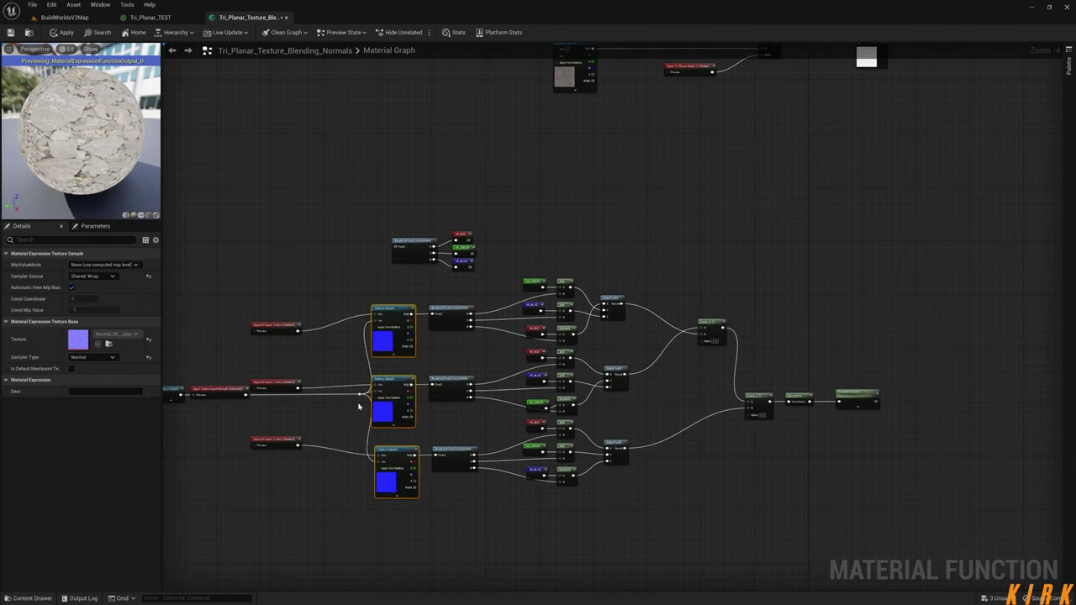
# - Tidy the normal network by repositioning the texture wire's reroute point and aligning the X and Z axis UV inputs with their texture samples
pyautogui.moveTo(363, 405); pyautogui.dragTo(364, 402)
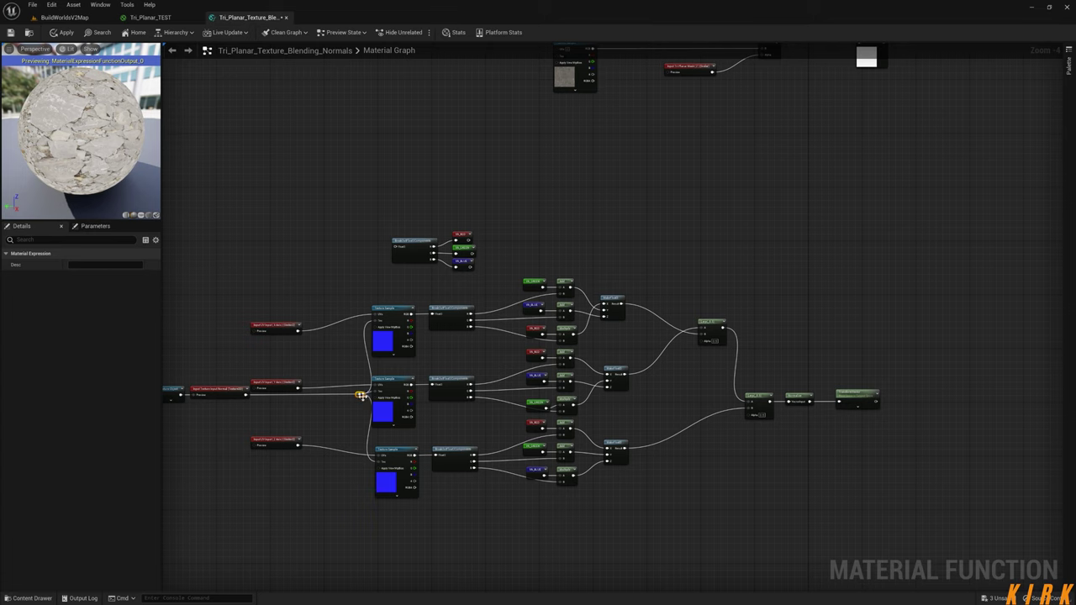
pyautogui.click(340, 372)
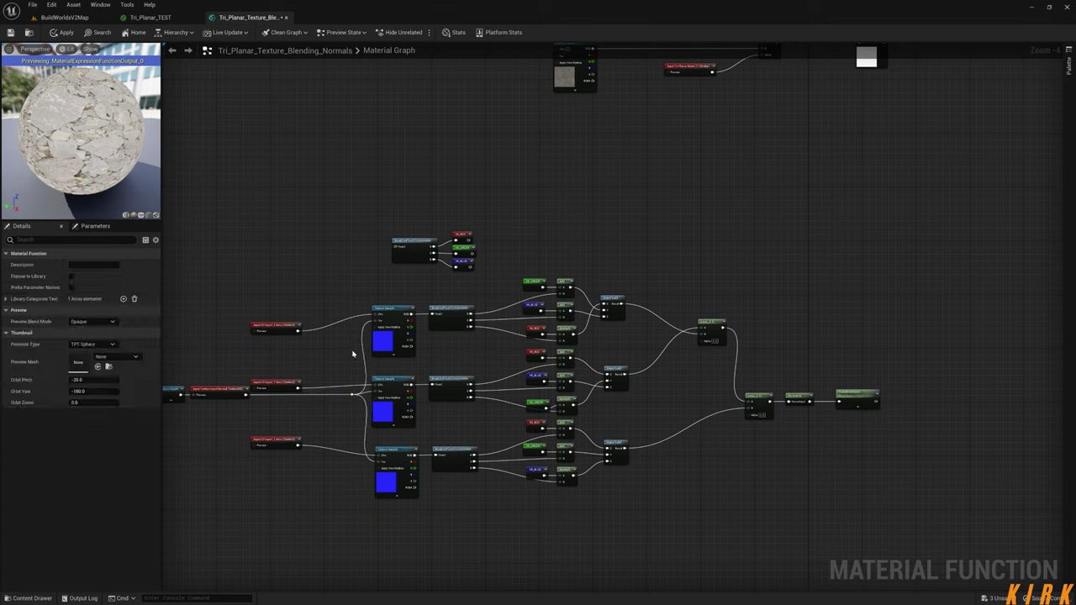
pyautogui.moveTo(279, 327); pyautogui.dragTo(287, 312)
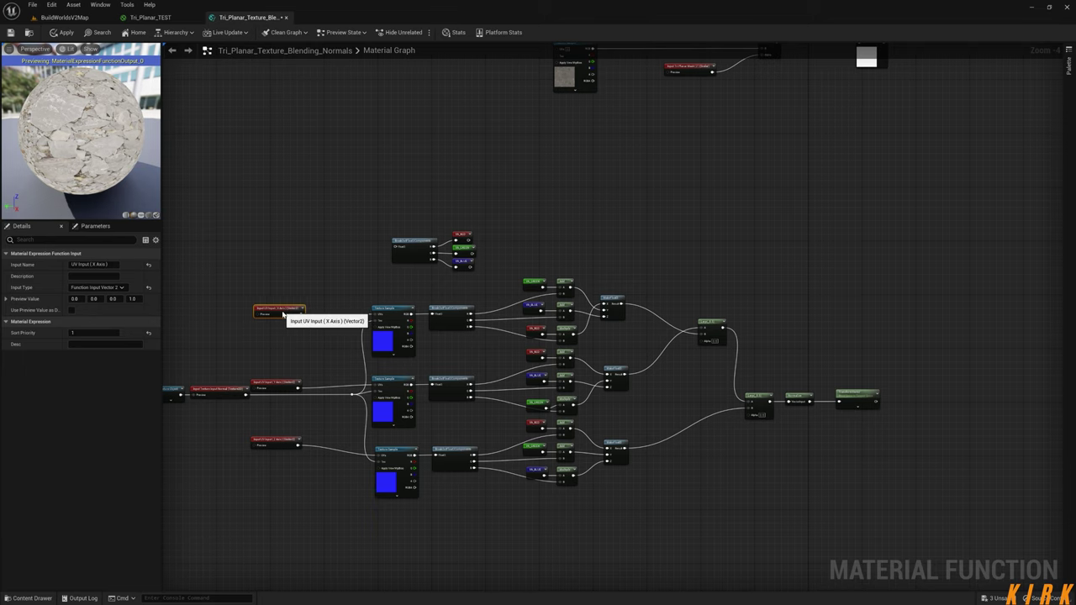
pyautogui.moveTo(284, 439); pyautogui.dragTo(282, 453)
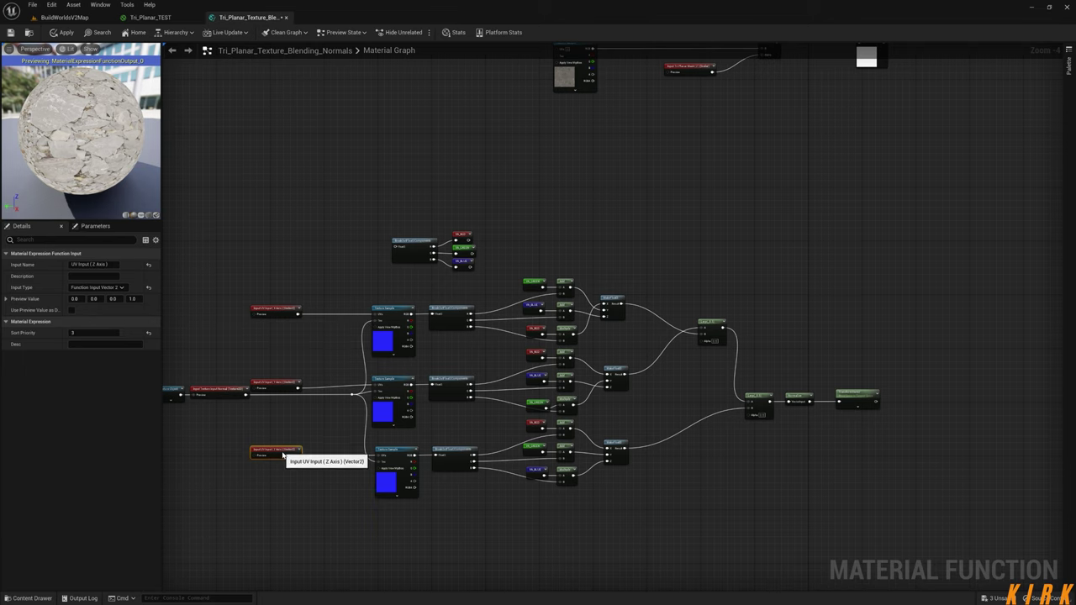
pyautogui.moveTo(327, 434); pyautogui.dragTo(323, 426, button='right')
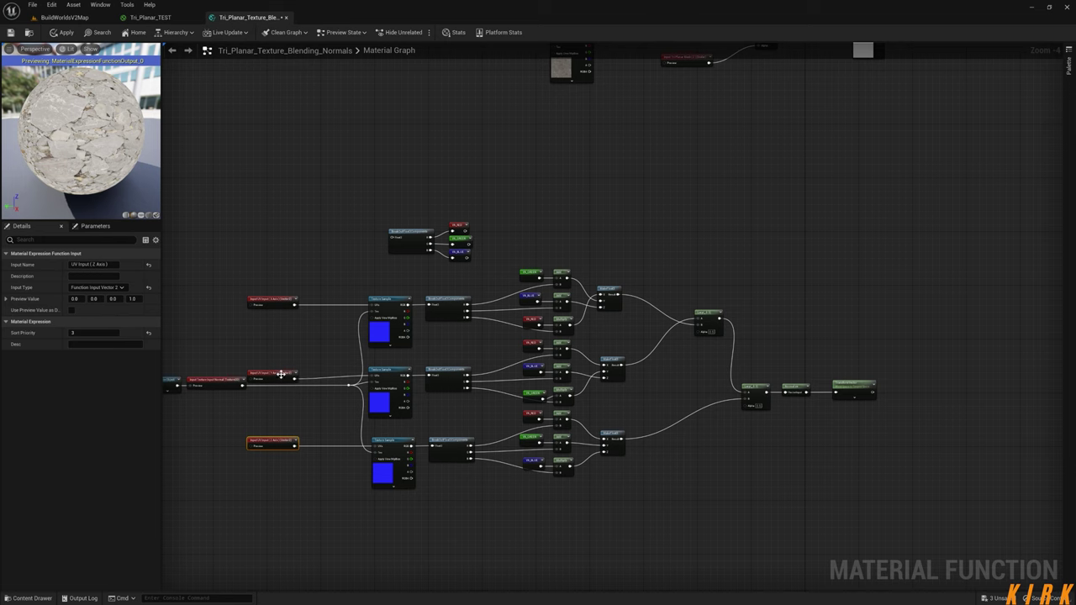
pyautogui.click(301, 344)
# - Disconnect the two Tri Planar Mask inputs from the Alpha pins of the original texture network's Lerp nodes
pyautogui.moveTo(305, 343); pyautogui.dragTo(398, 326, button='right')
pyautogui.moveTo(797, 179); pyautogui.dragTo(587, 347, button='right')
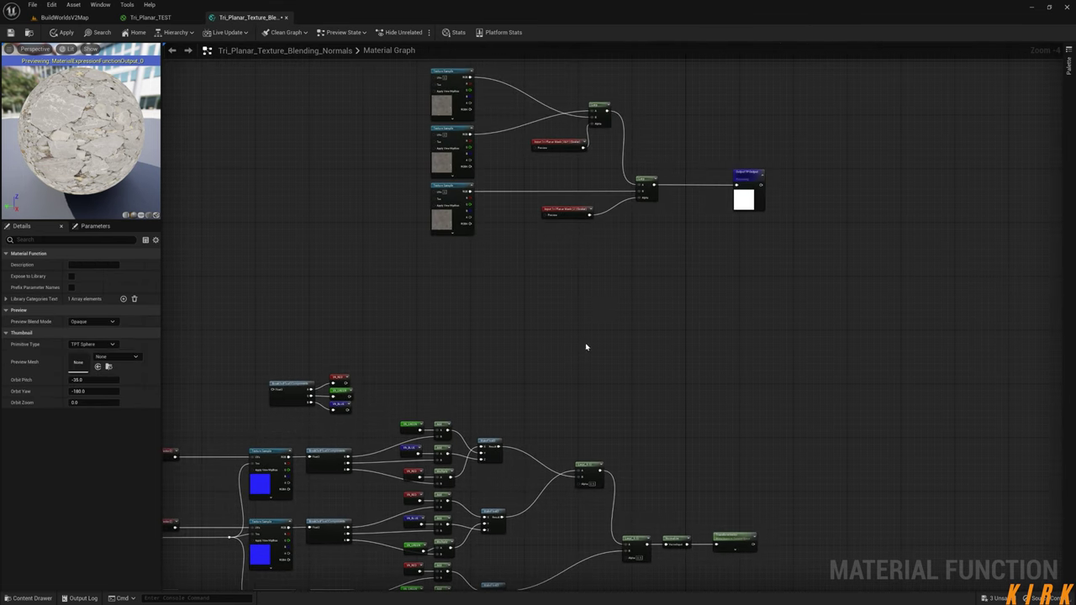
pyautogui.keyDown('alt'); pyautogui.click(593, 124); pyautogui.keyUp('alt')
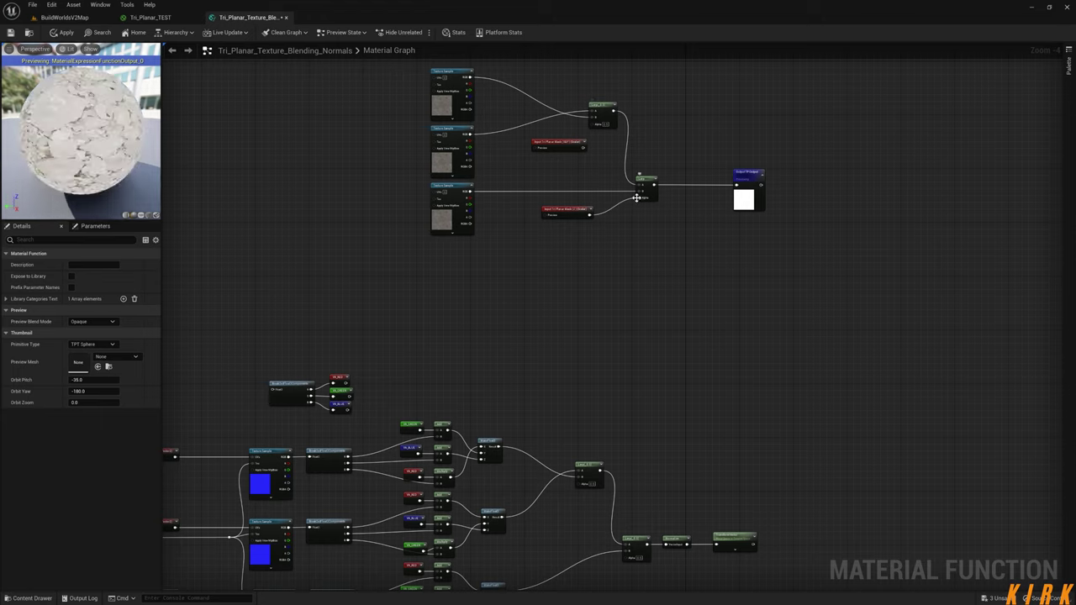
pyautogui.click(638, 199)
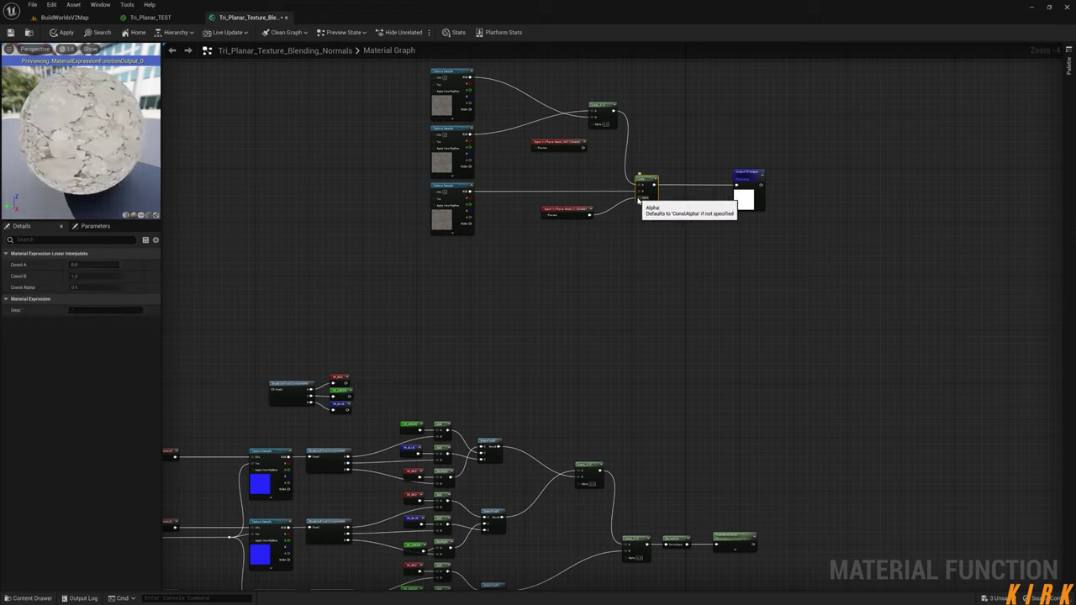
pyautogui.keyDown('alt'); pyautogui.click(643, 199); pyautogui.keyUp('alt')
# - Move both Tri Planar Mask inputs to the normal network and connect X&Y to the first Lerp's Alpha and Z to the second's
pyautogui.moveTo(603, 142); pyautogui.dragTo(536, 259)
pyautogui.moveTo(568, 209); pyautogui.dragTo(579, 328)
pyautogui.click(576, 463)
pyautogui.moveTo(572, 528); pyautogui.dragTo(630, 402)
pyautogui.moveTo(546, 454); pyautogui.dragTo(542, 382)
pyautogui.moveTo(554, 522); pyautogui.dragTo(564, 456)
# - Detach the function output from the old network, connect it after the normal network's transform node, and rename it TP Normal Output
pyautogui.moveTo(774, 283); pyautogui.dragTo(719, 429, button='right')
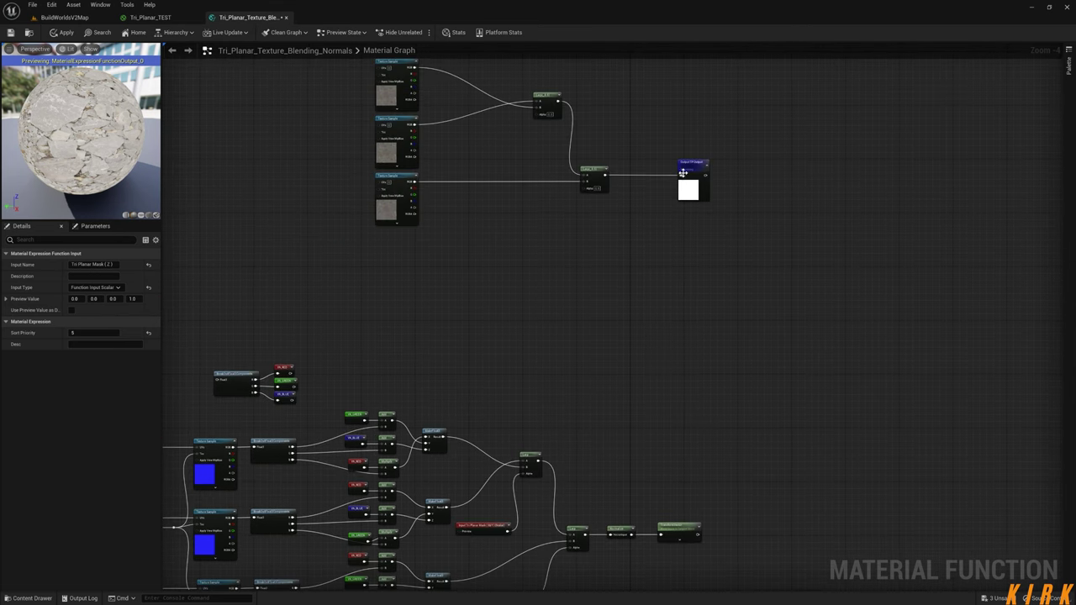
pyautogui.keyDown('alt'); pyautogui.click(683, 174); pyautogui.keyUp('alt')
pyautogui.moveTo(692, 165); pyautogui.dragTo(737, 159)
pyautogui.click(99, 266)
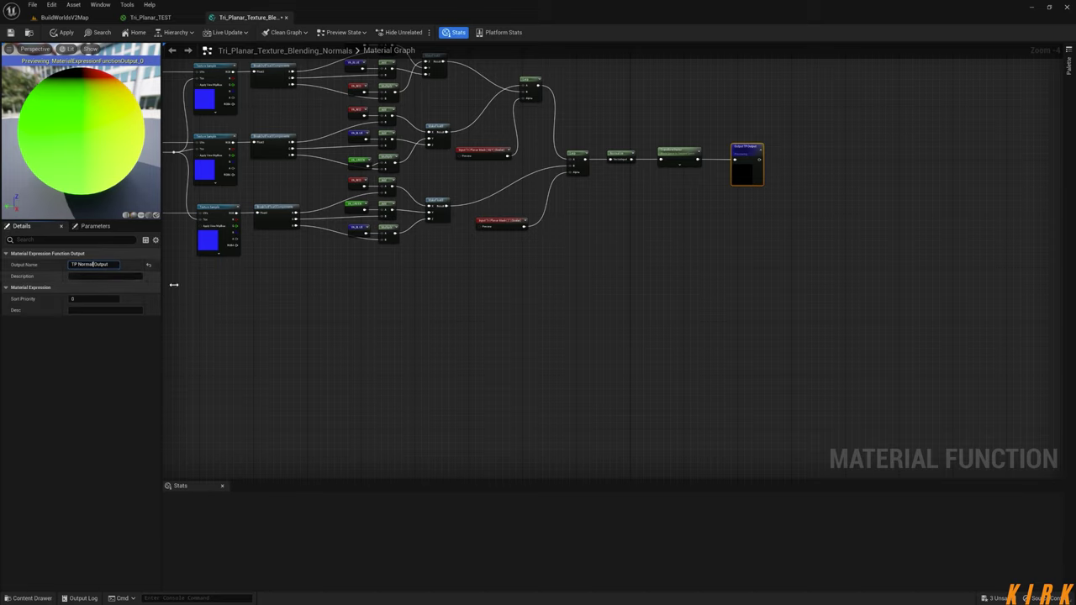
pyautogui.click(630, 310)
# - Delete the leftover colour texture samples and their two Lerp nodes, and hide the material statistics
pyautogui.scroll(-3, 661, 418)
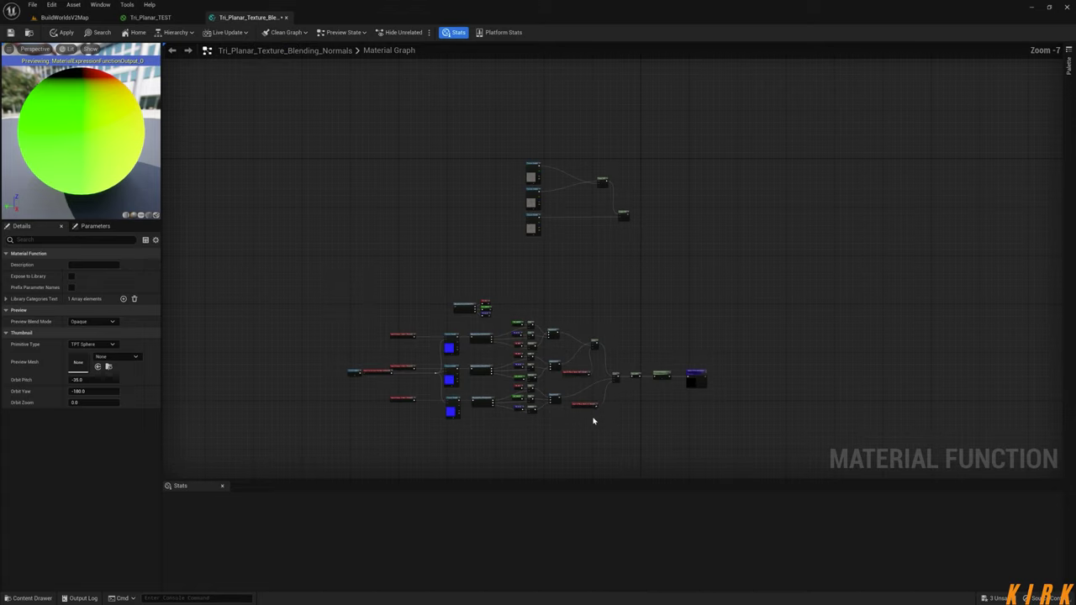
pyautogui.moveTo(545, 203); pyautogui.dragTo(515, 220)
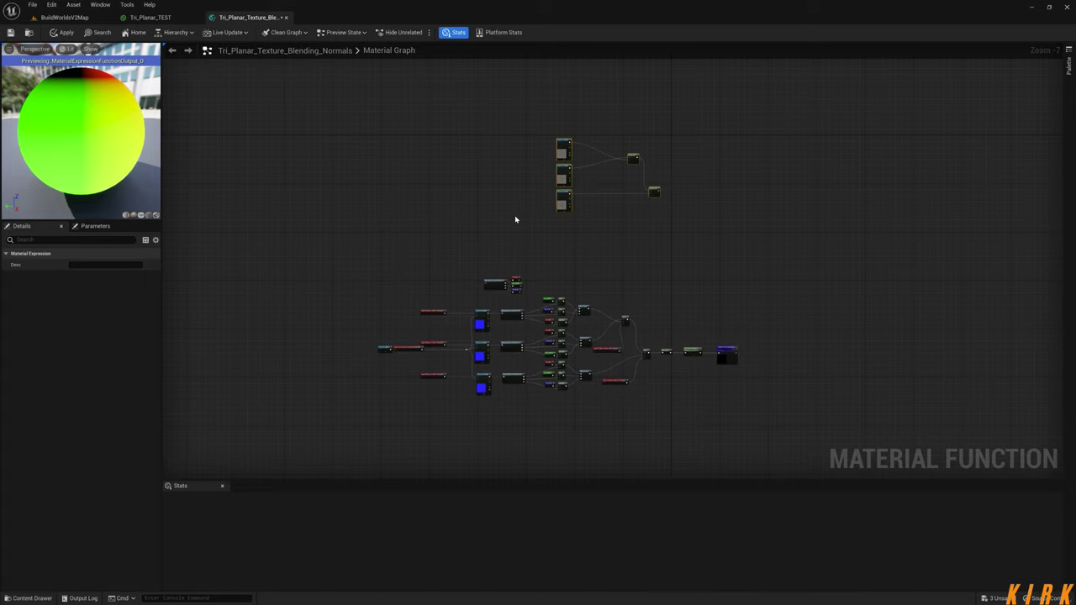
pyautogui.press('Delete')
pyautogui.moveTo(526, 238); pyautogui.dragTo(583, 188, button='right')
pyautogui.scroll(3, 705, 267)
pyautogui.press('Home')
pyautogui.click(454, 32)
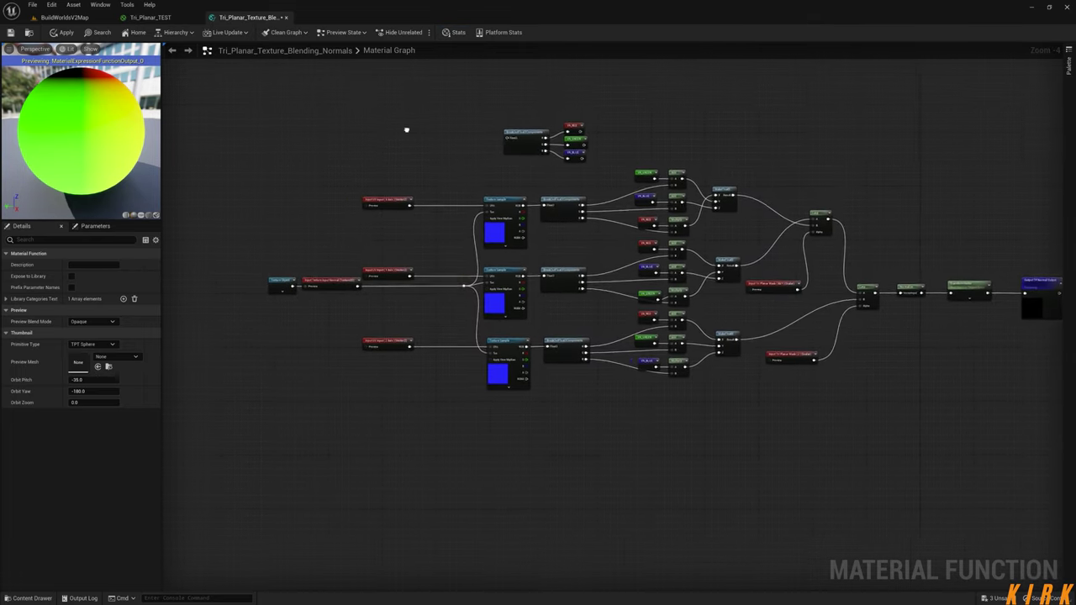
# - Add a VertexNormalWS node feeding the BreakOutFloat3Components node of the VN_RED, VN_GREEN and VN_BLUE reroutes, and align it beside that node
pyautogui.moveTo(401, 127); pyautogui.dragTo(506, 209, button='right')
pyautogui.moveTo(607, 216); pyautogui.dragTo(489, 190)
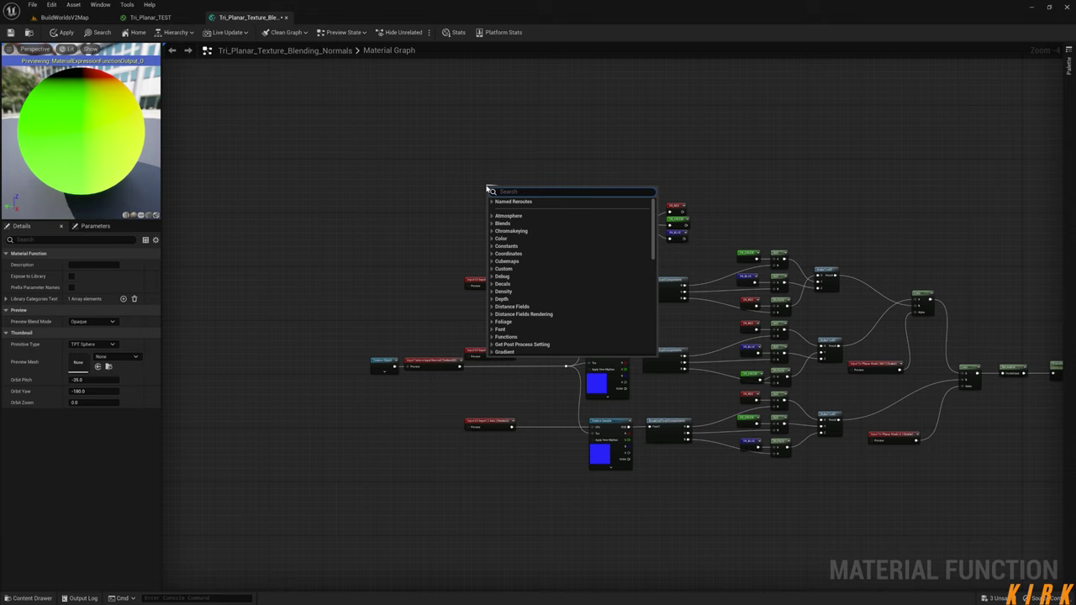
pyautogui.write('vert')
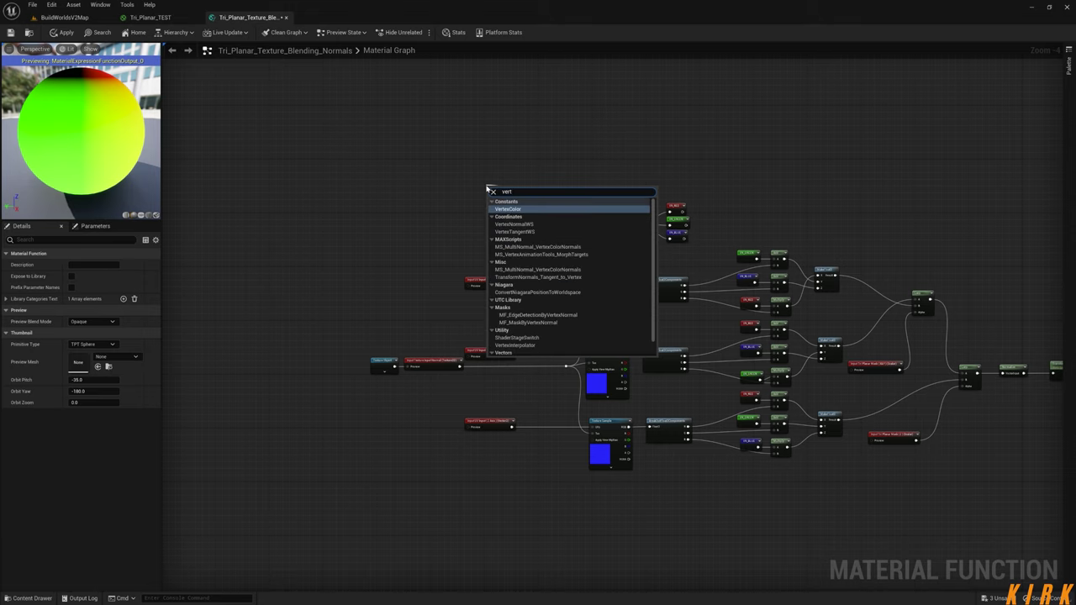
pyautogui.press('Down')
pyautogui.press('Return')
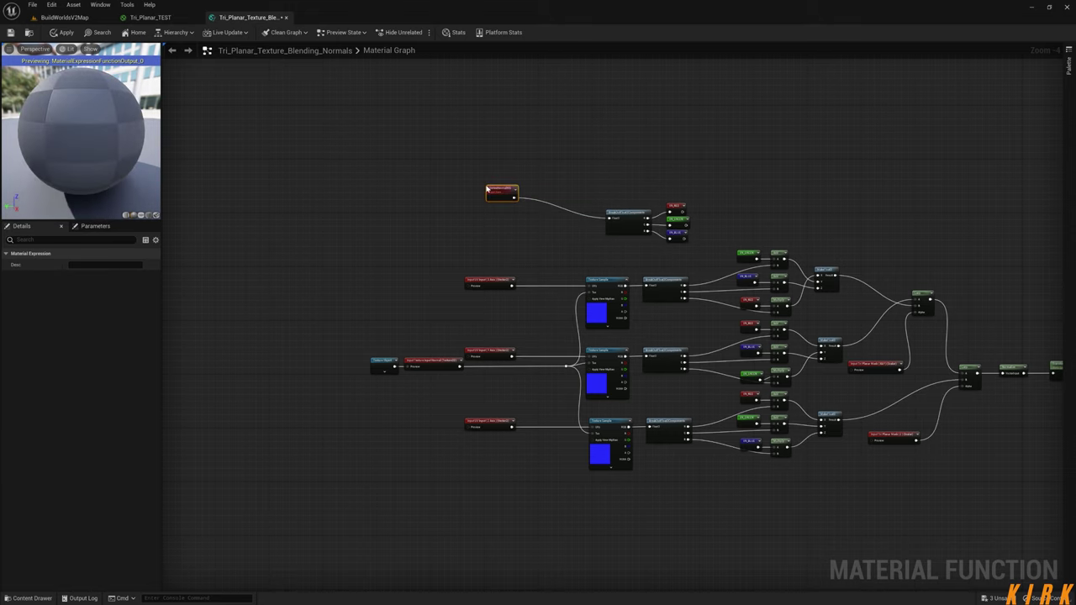
pyautogui.moveTo(126, 151)
pyautogui.mouseDown()
pyautogui.moveTo(97, 153)
pyautogui.moveTo(126, 160)
pyautogui.mouseUp()
pyautogui.moveTo(569, 302); pyautogui.dragTo(482, 265, button='right')
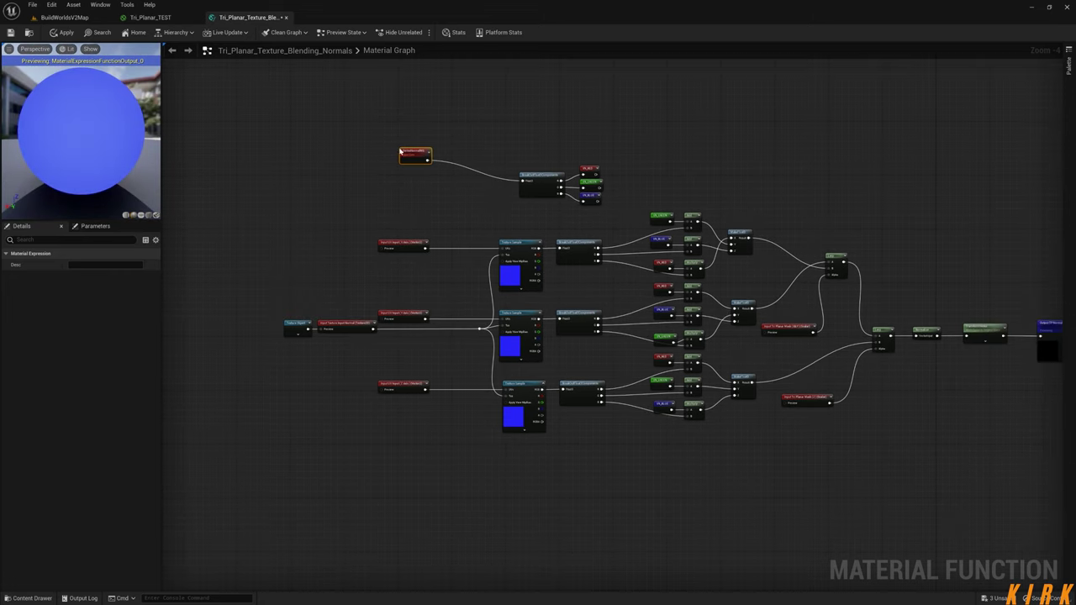
pyautogui.moveTo(401, 152); pyautogui.dragTo(461, 173)
pyautogui.moveTo(480, 197); pyautogui.dragTo(406, 220, button='right')
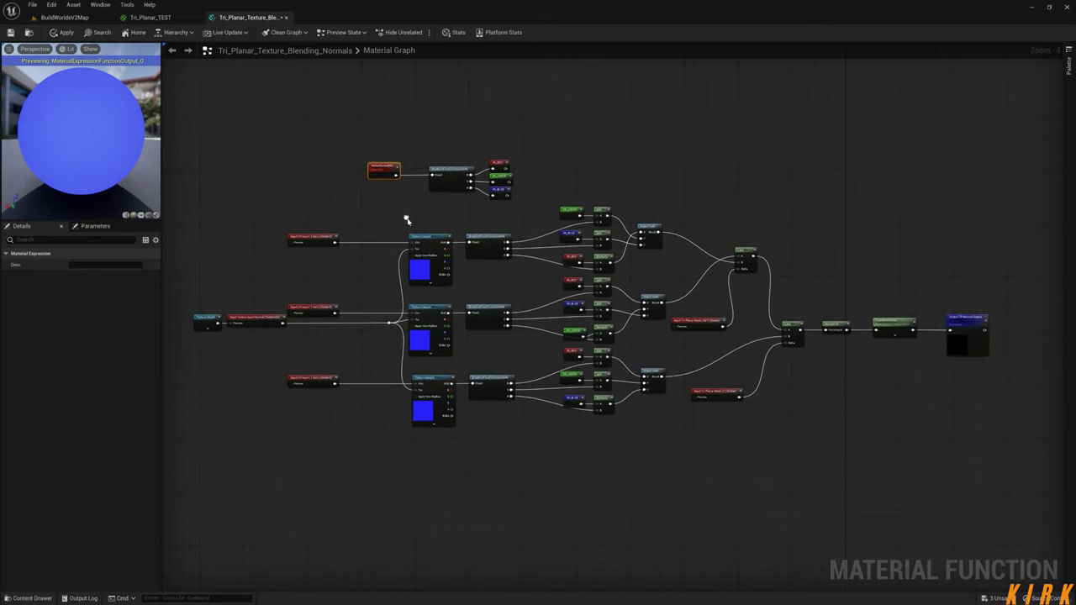
pyautogui.moveTo(516, 416); pyautogui.dragTo(576, 438, button='right')
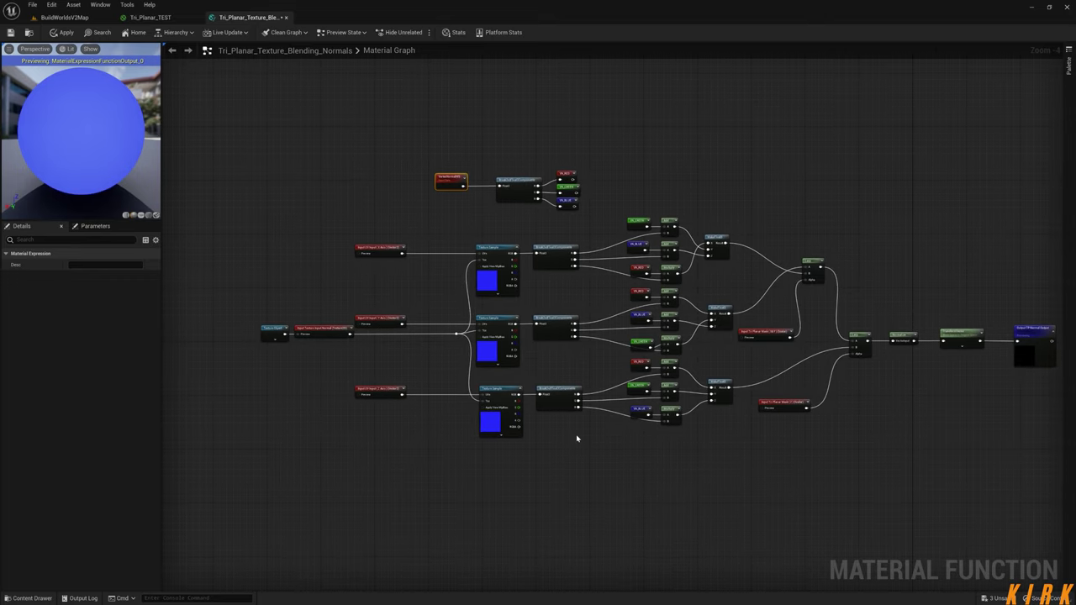
# - Save and close the normals blending function, review the original network in Tri_Planar_TEST, and close that material too
pyautogui.click(12, 34)
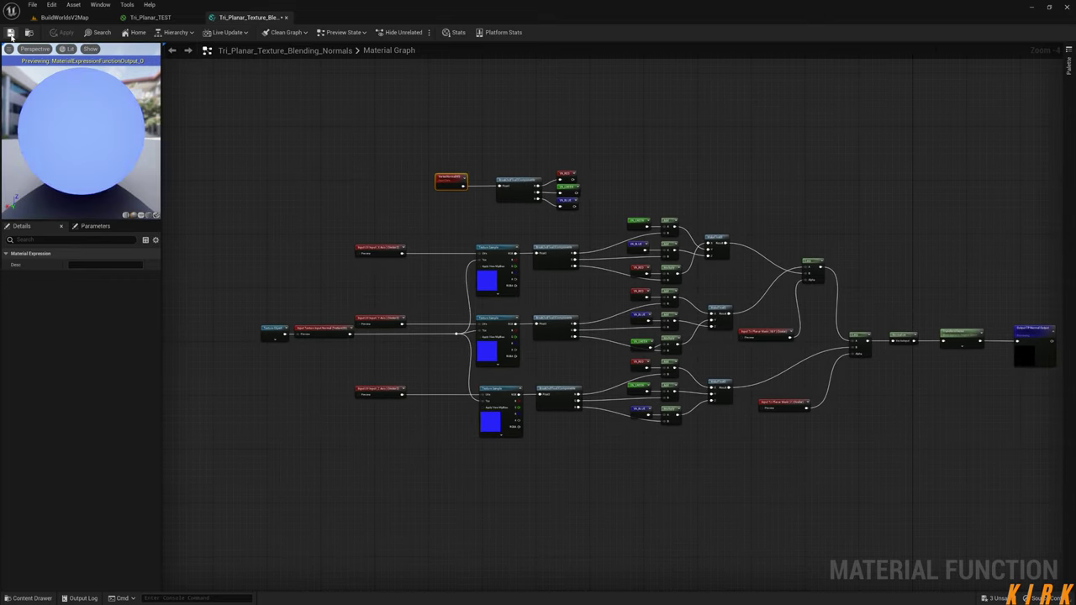
pyautogui.click(287, 18)
pyautogui.scroll(-2, 367, 488)
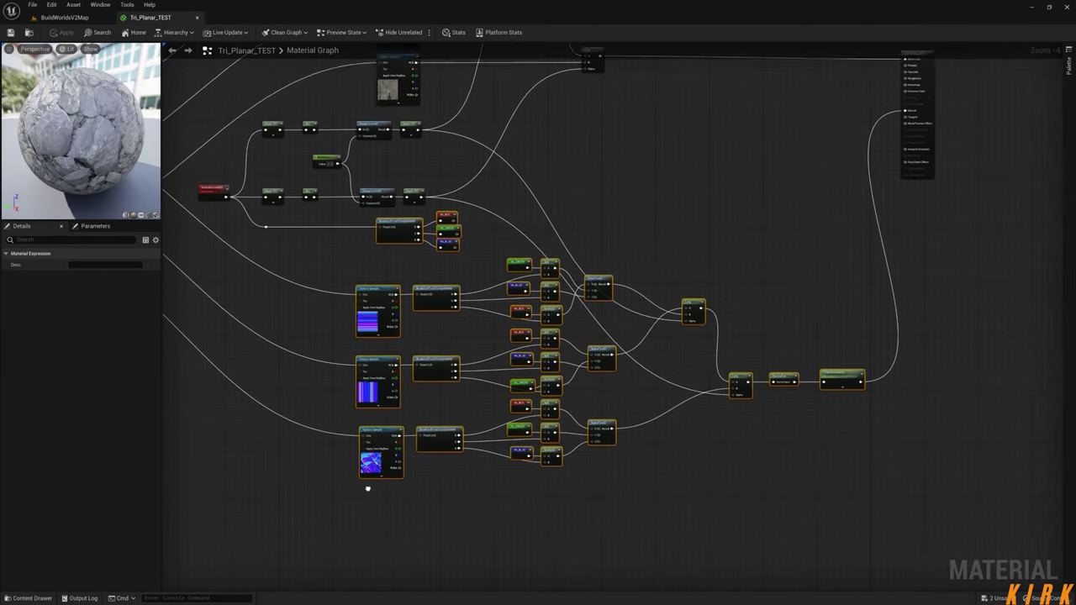
pyautogui.scroll(3, 464, 347)
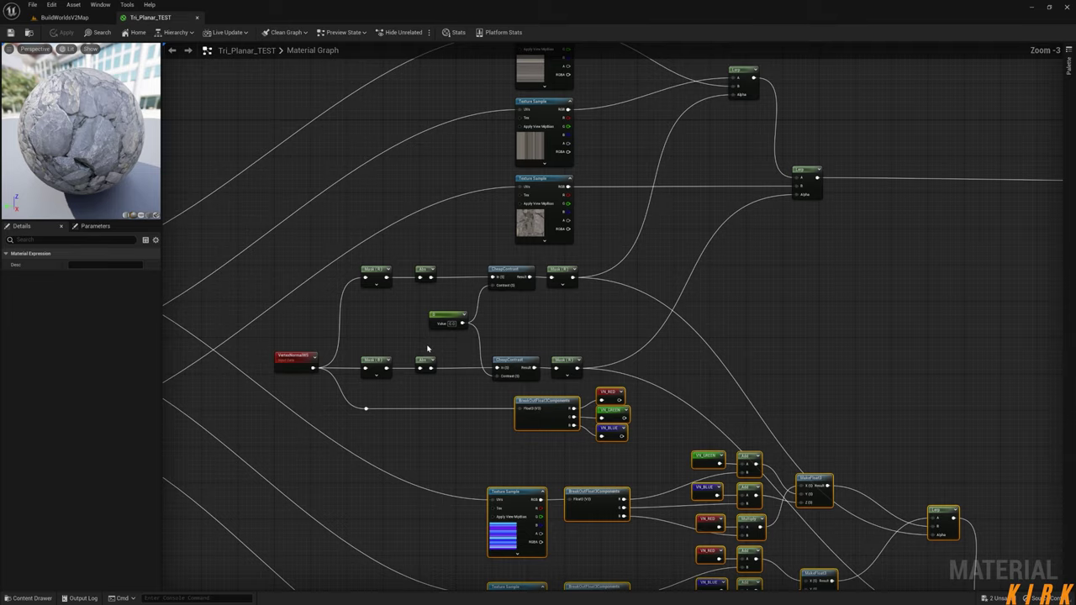
pyautogui.click(508, 291)
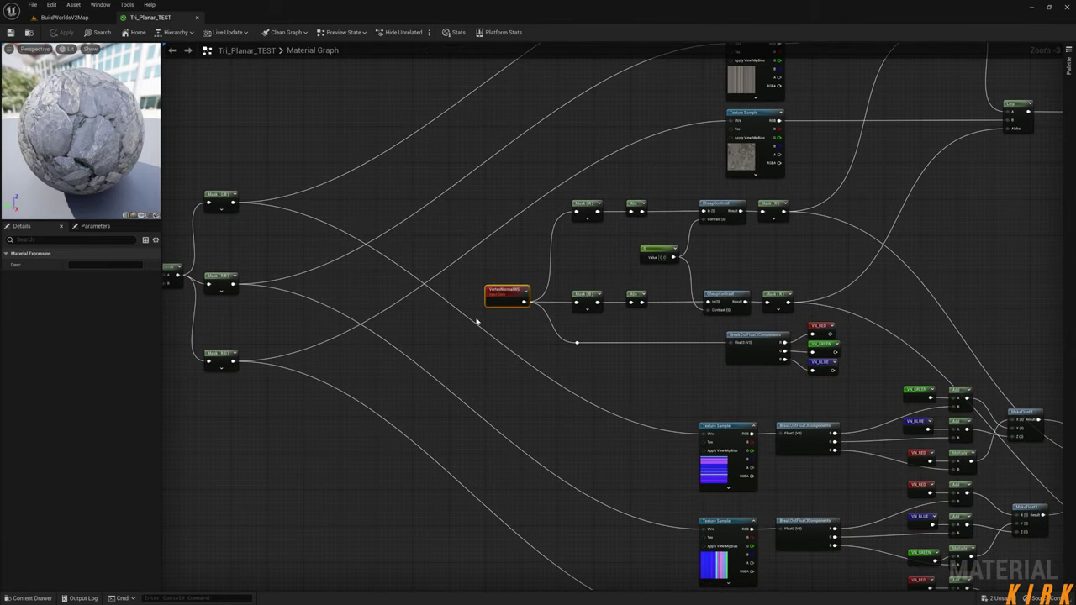
pyautogui.moveTo(563, 366); pyautogui.dragTo(729, 397, button='right')
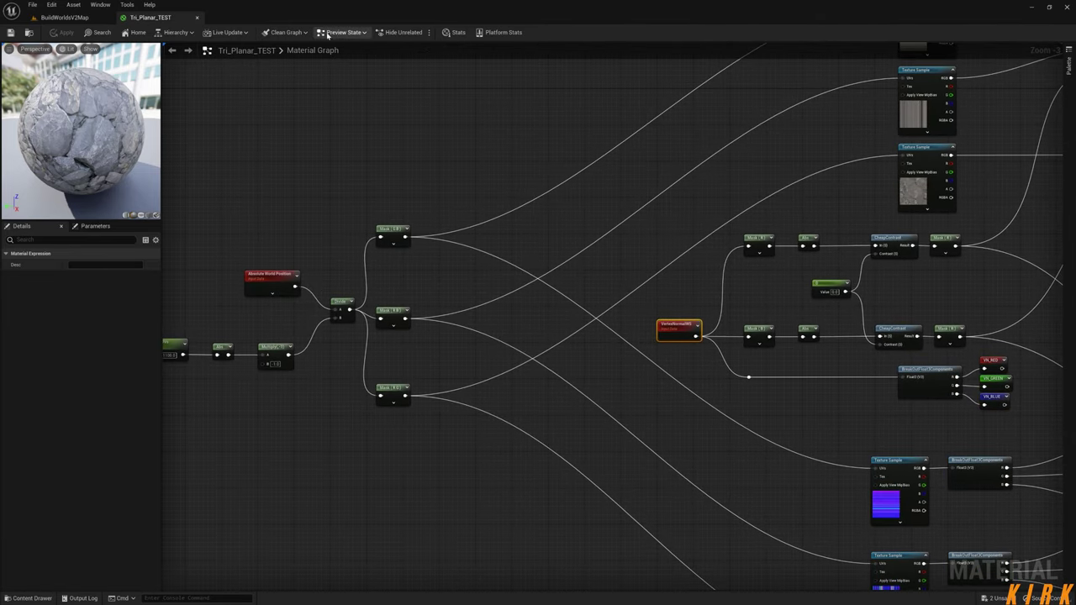
pyautogui.click(198, 18)
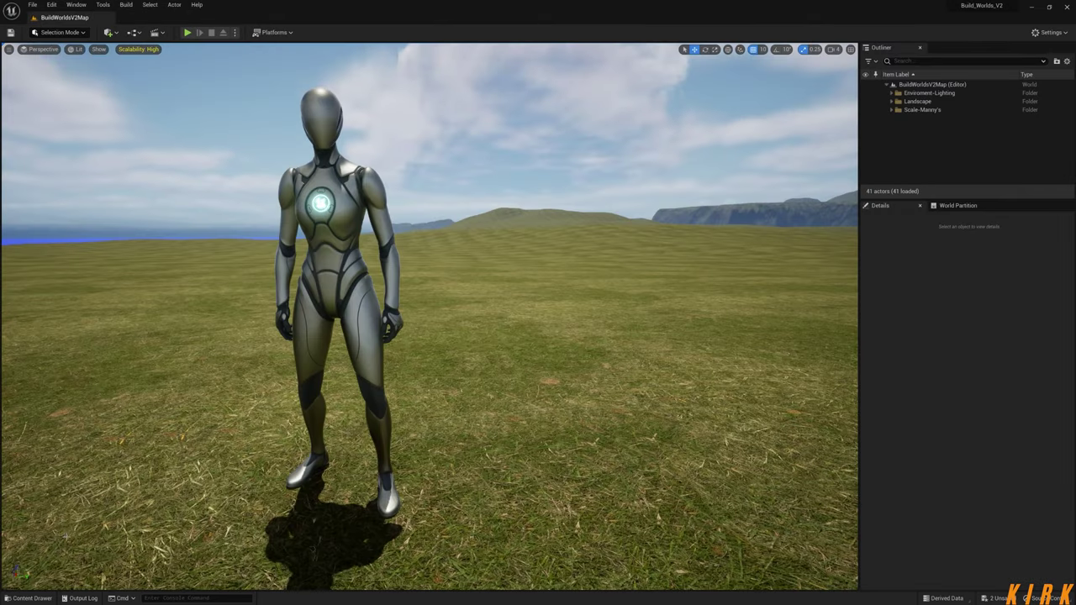
# - Open the Slope_Master_Logic material function from the 1_Slope_Master folder and hide its statistics
pyautogui.click(31, 597)
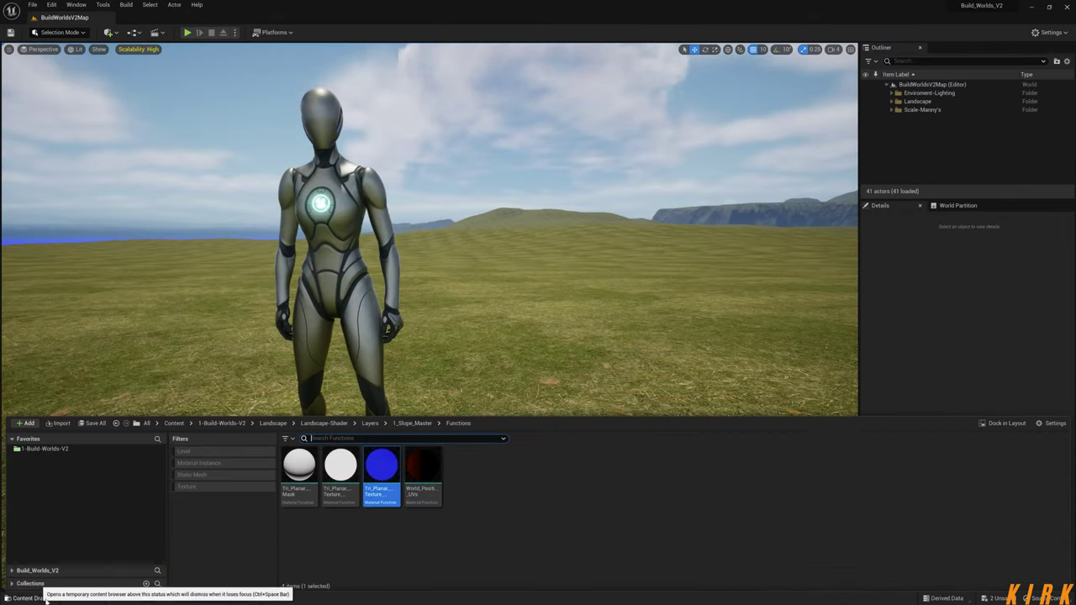
pyautogui.click(412, 423)
pyautogui.doubleClick(425, 496)
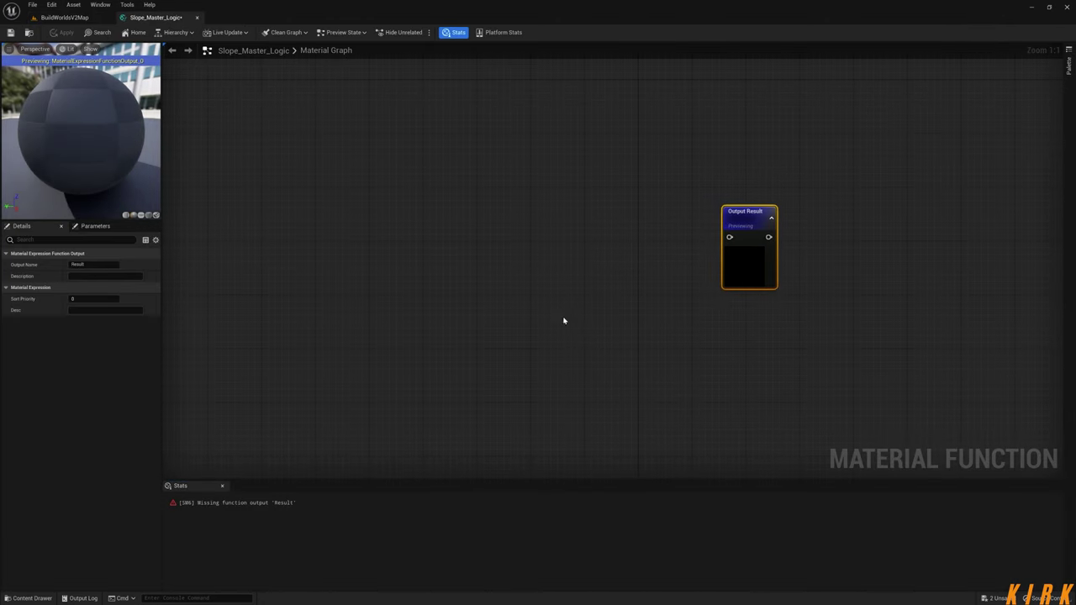
pyautogui.click(454, 32)
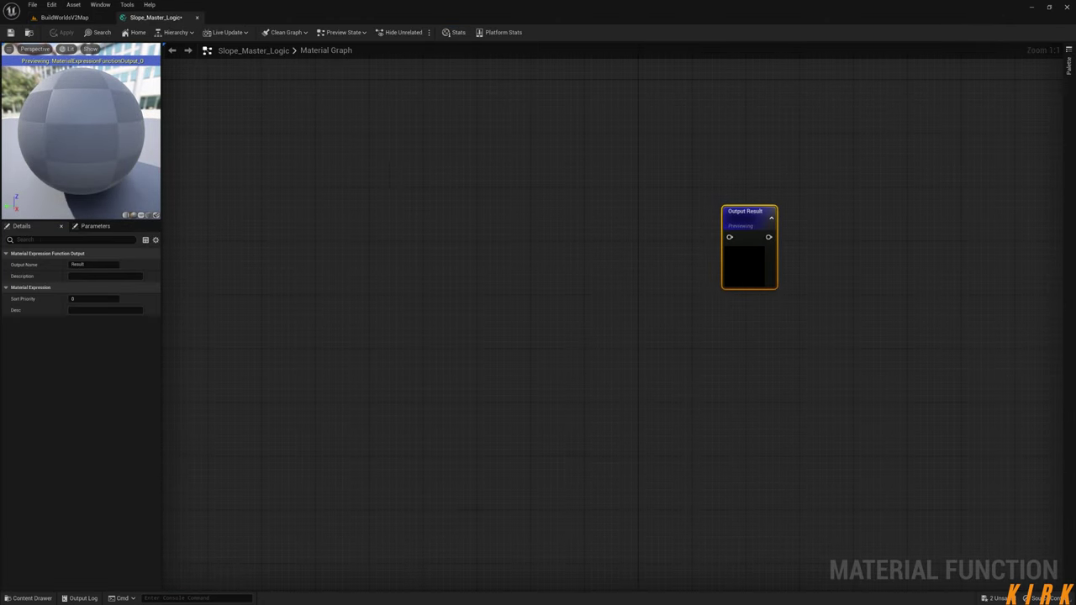
pyautogui.scroll(-2, 452, 216)
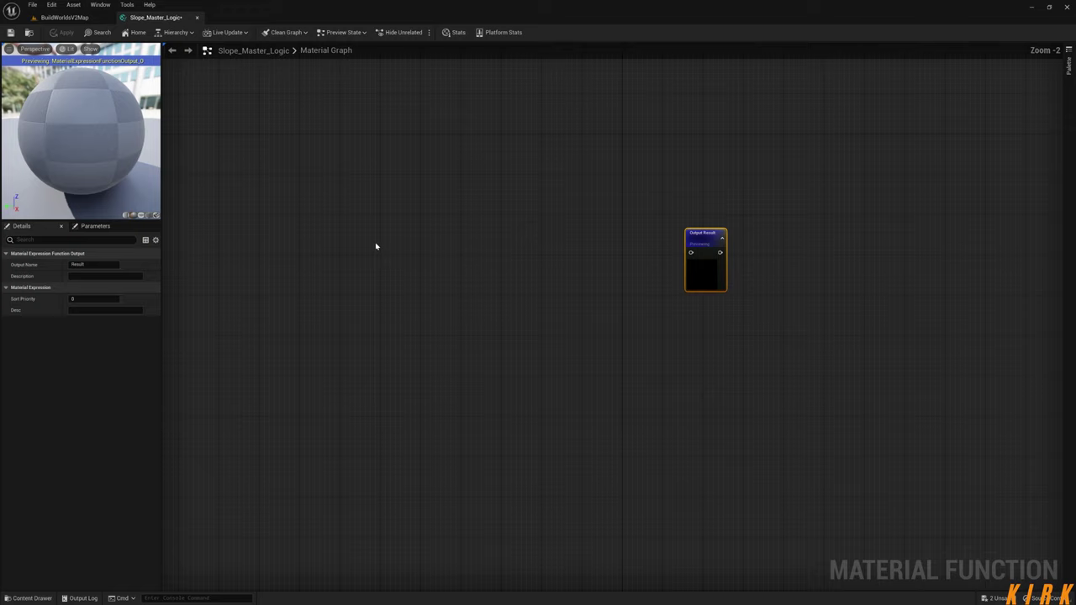
# - Add World_Position_UVs, Tri_Planar_Mask, Tri_Planar_Texture_Blending and Tri_Planar_Texture_Blending_Normals from the Functions folder to the Slope_Master_Logic graph
pyautogui.click(25, 596)
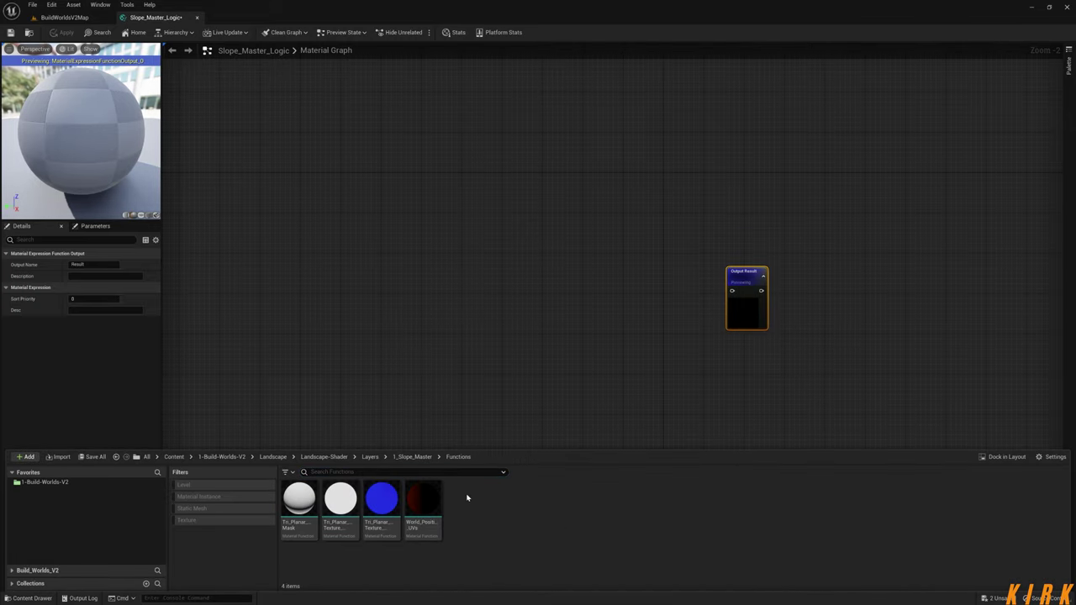
pyautogui.click(422, 502)
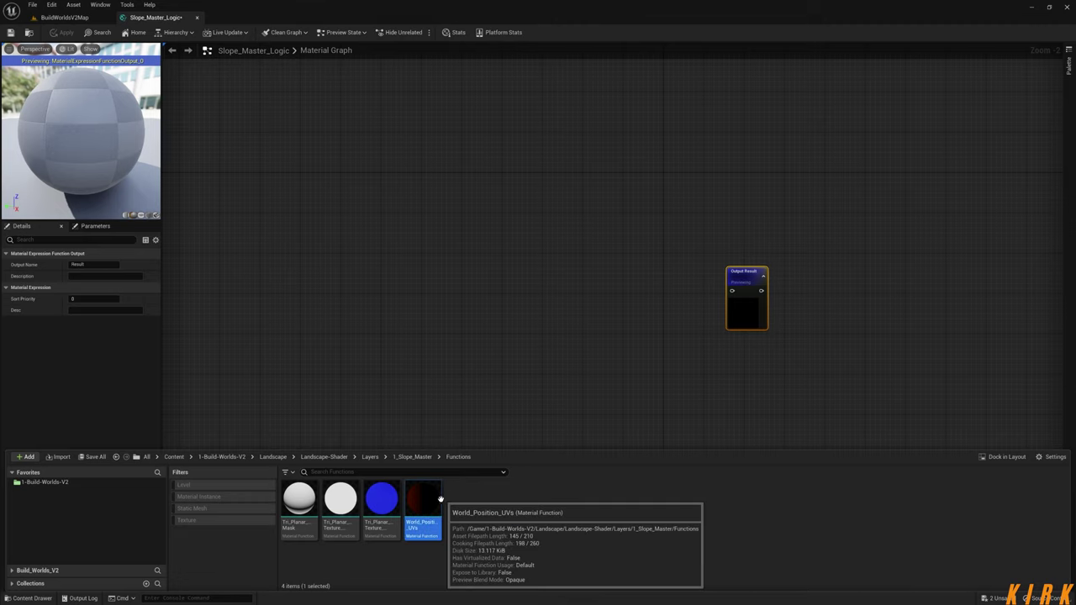
pyautogui.keyDown('shift'); pyautogui.click(298, 504); pyautogui.keyUp('shift')
pyautogui.moveTo(300, 196); pyautogui.dragTo(300, 198)
pyautogui.moveTo(336, 341); pyautogui.dragTo(391, 415, button='right')
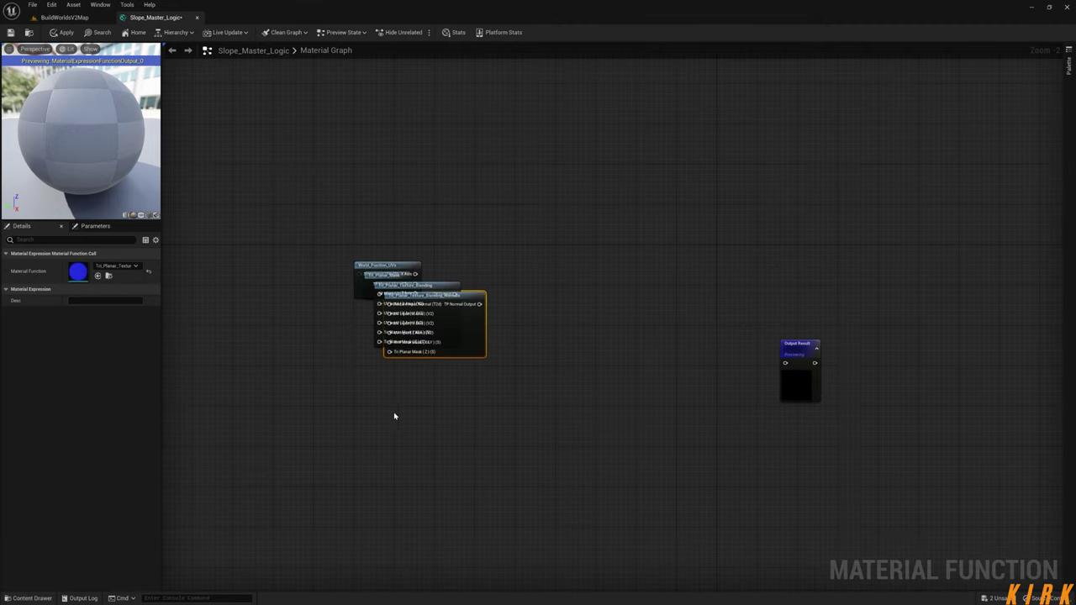
# - Separate World_Position_UVs and Tri_Planar_Mask from the overlapping function nodes, placing the mask below World_Position_UVs on the graph's left side
pyautogui.scroll(2, 548, 242)
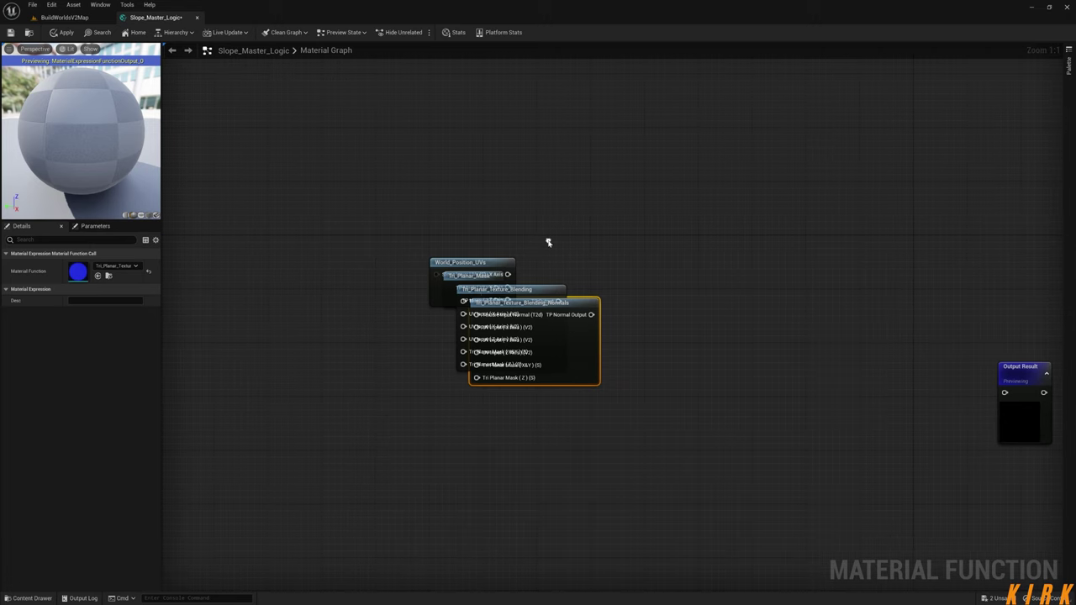
pyautogui.moveTo(473, 258); pyautogui.dragTo(257, 235)
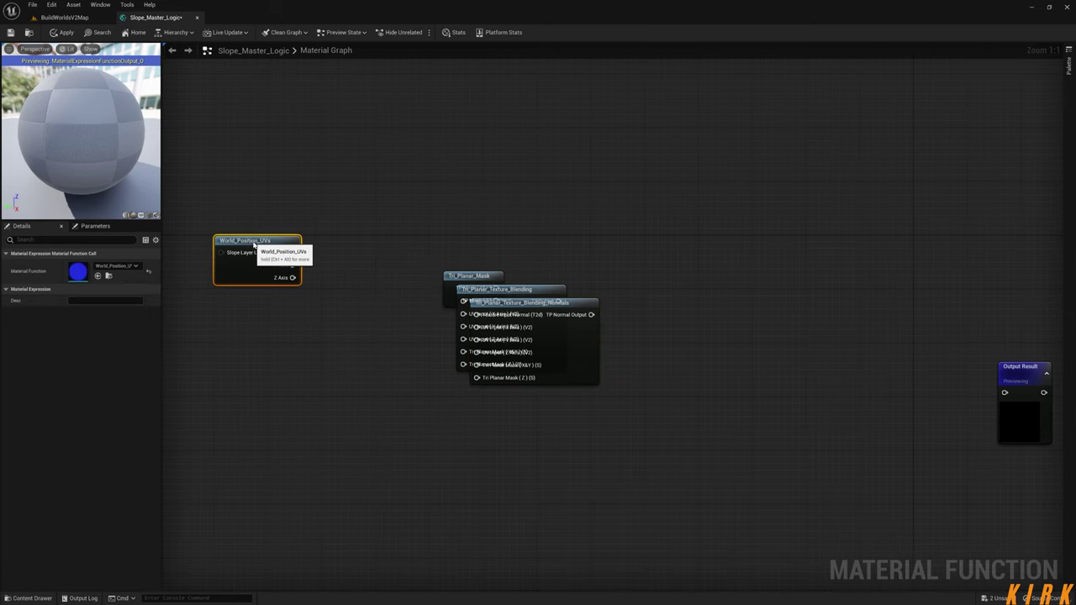
pyautogui.moveTo(360, 291); pyautogui.dragTo(460, 287, button='right')
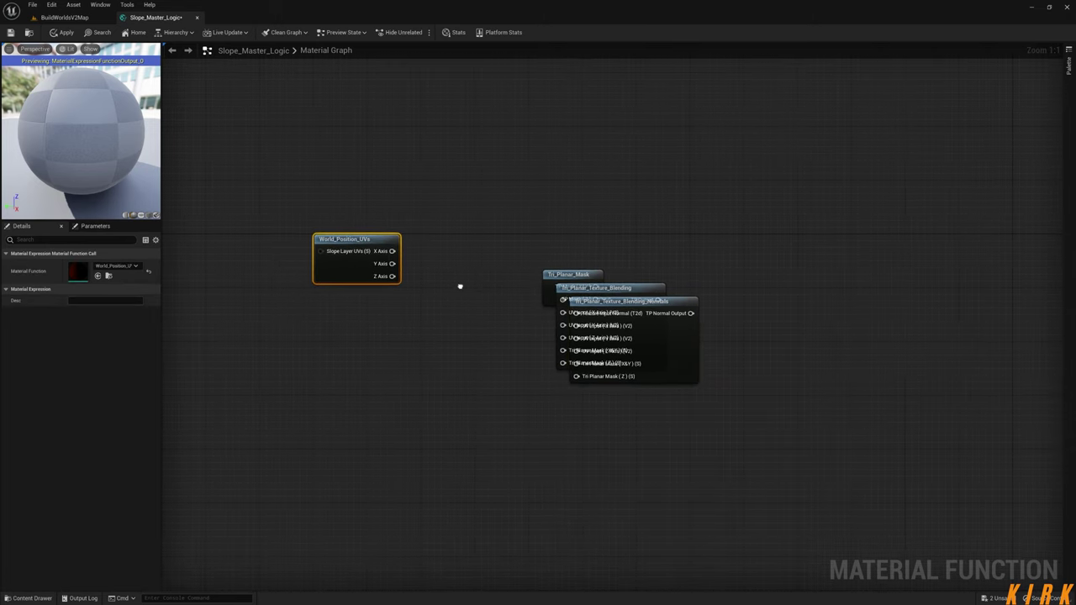
pyautogui.moveTo(370, 238); pyautogui.dragTo(276, 271)
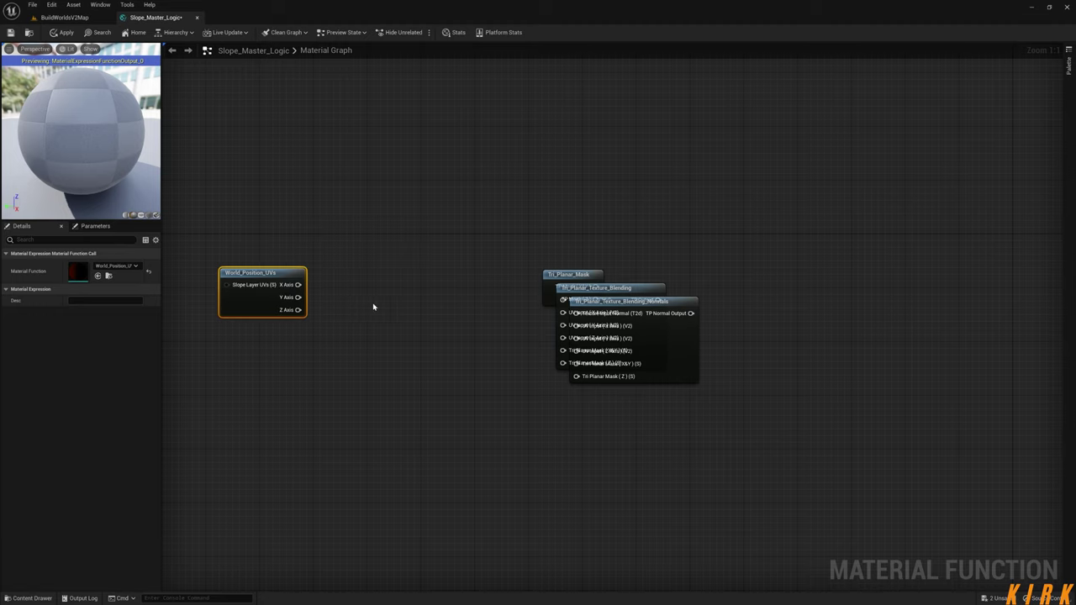
pyautogui.moveTo(515, 306); pyautogui.dragTo(451, 295, button='right')
pyautogui.moveTo(499, 264); pyautogui.dragTo(190, 345)
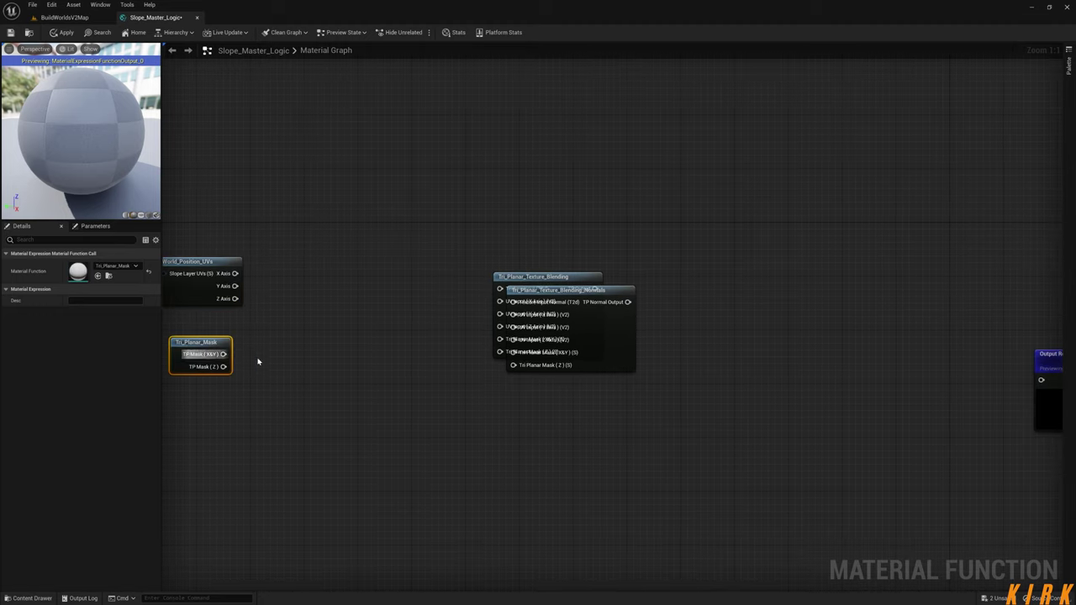
# - Separate the Tri_Planar_Texture_Blending and Tri_Planar_Texture_Blending_Normals nodes into a vertical column with a large gap between them
pyautogui.moveTo(527, 278); pyautogui.dragTo(621, 190)
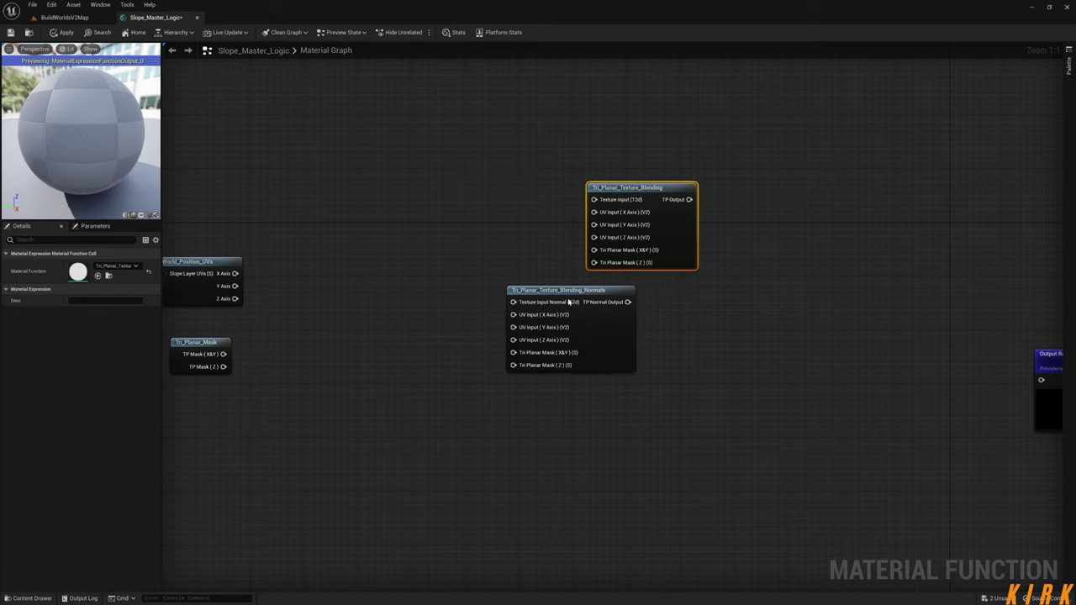
pyautogui.moveTo(559, 291); pyautogui.dragTo(637, 329)
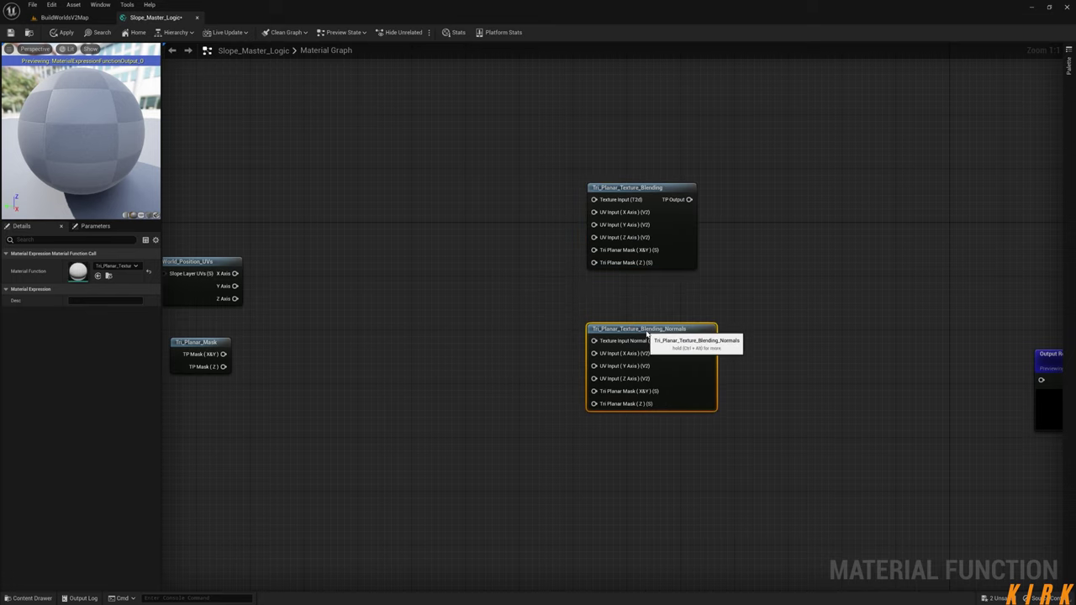
pyautogui.moveTo(778, 307); pyautogui.dragTo(705, 331, button='right')
pyautogui.scroll(-3, 777, 404)
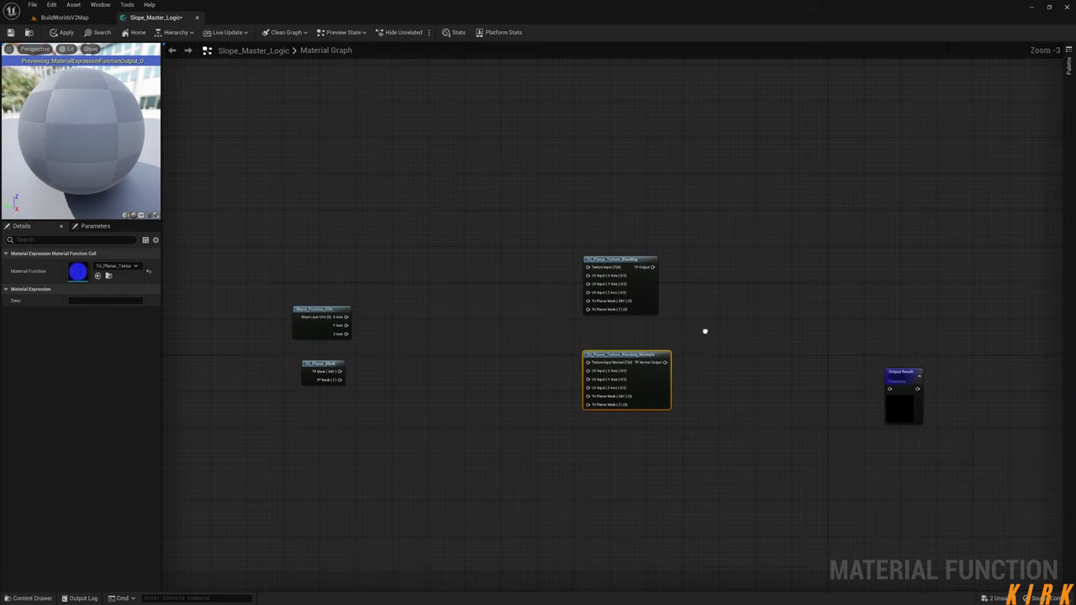
pyautogui.click(607, 278)
pyautogui.moveTo(614, 280); pyautogui.dragTo(608, 145)
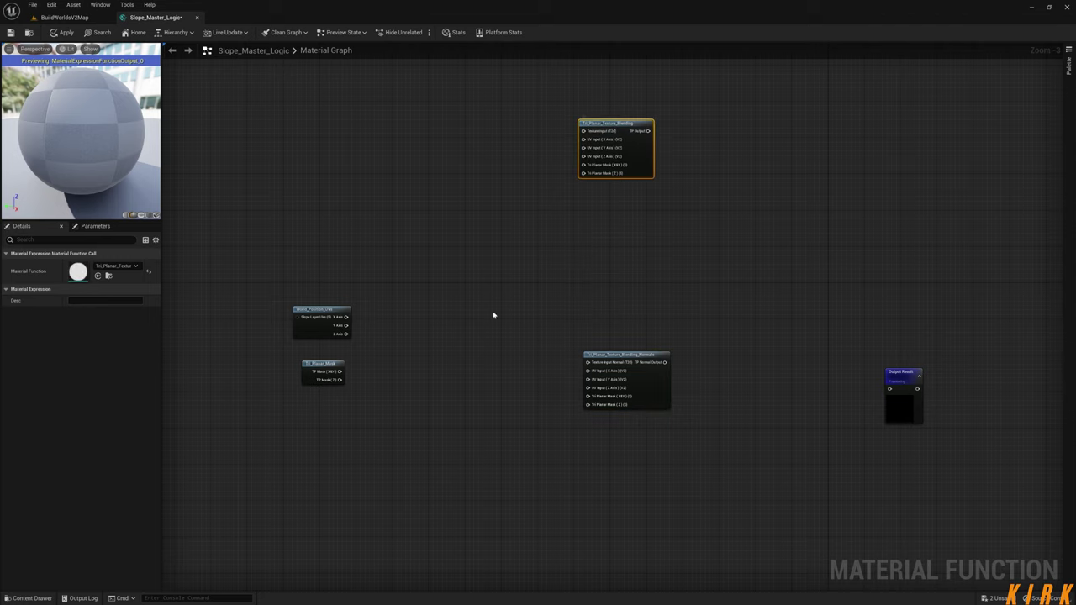
# - Review the texture assets in the Textures folder of 1_Slope_Master
pyautogui.click(34, 598)
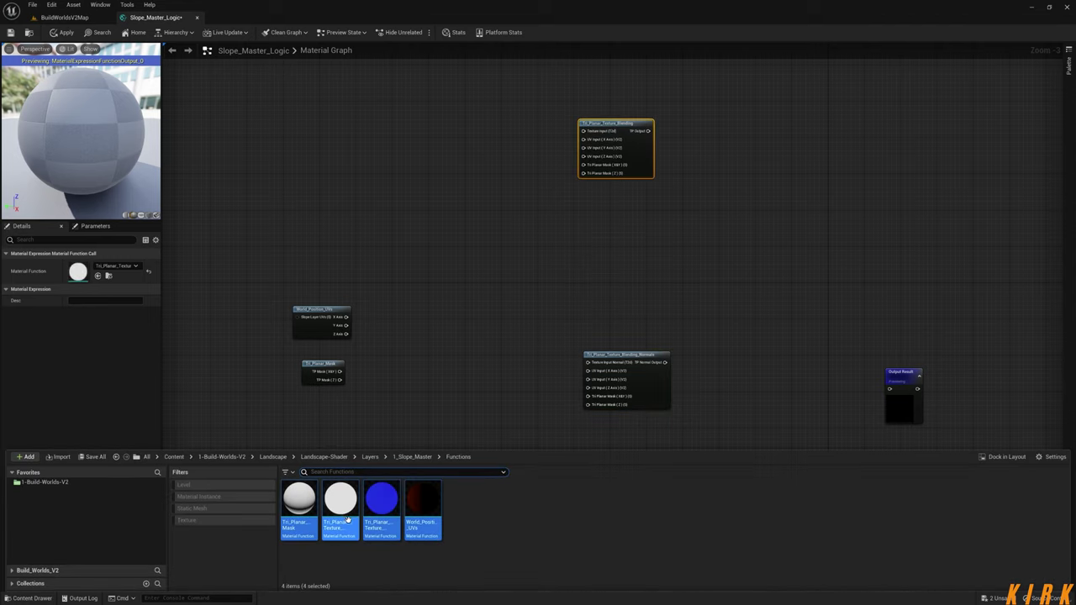
pyautogui.click(371, 458)
pyautogui.click(339, 502)
pyautogui.doubleClick(340, 502)
pyautogui.click(339, 506)
pyautogui.doubleClick(340, 502)
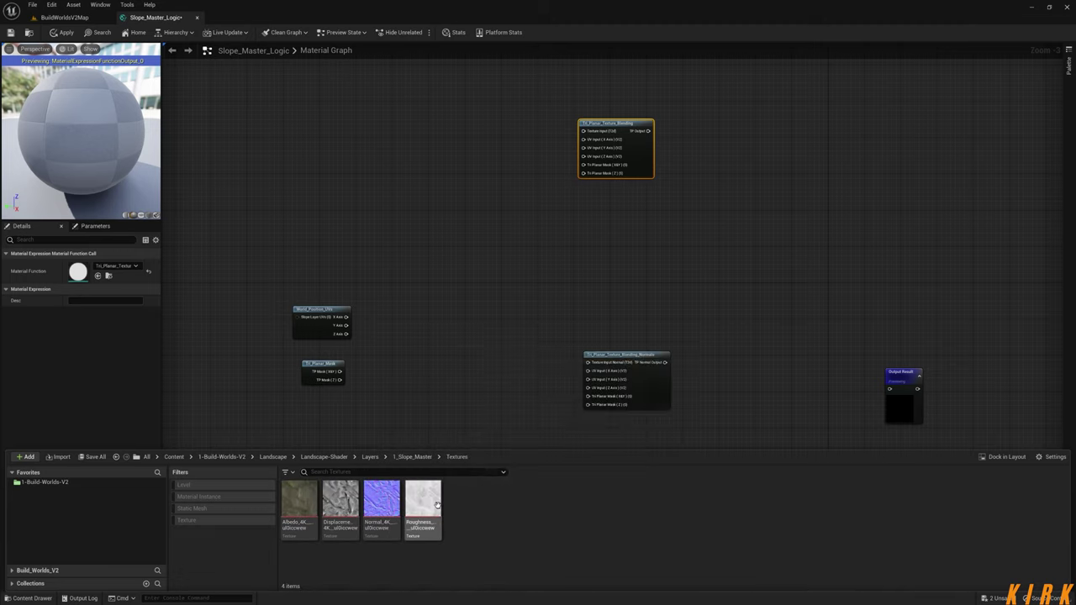
pyautogui.click(622, 311)
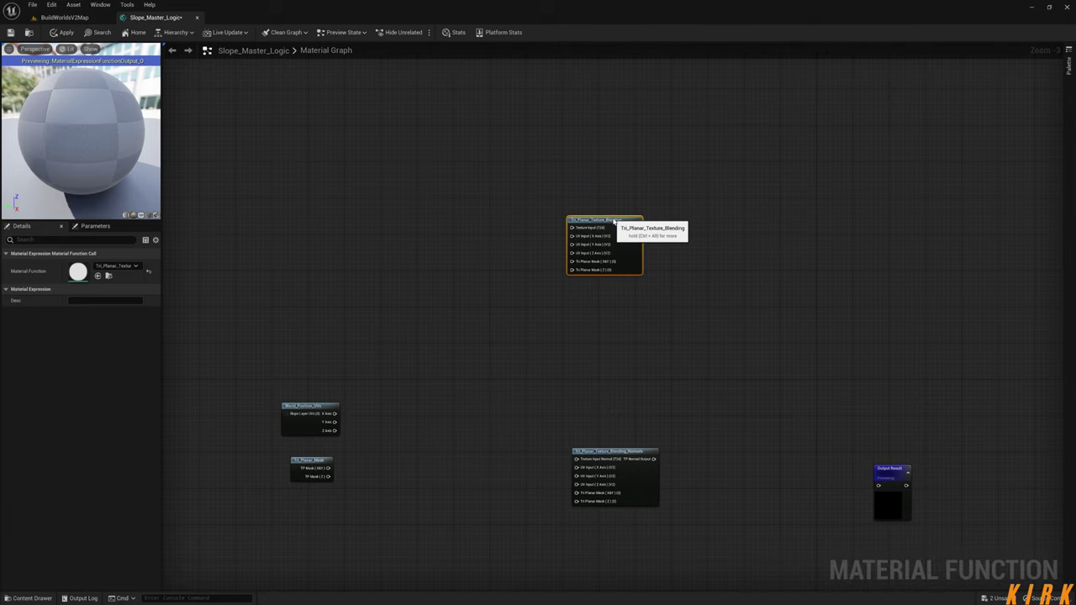
# - Widen the gap between the two blending nodes and duplicate Tri_Planar_Texture_Blending twice
pyautogui.moveTo(615, 226); pyautogui.dragTo(620, 172)
pyautogui.moveTo(613, 463); pyautogui.dragTo(614, 501)
pyautogui.moveTo(663, 141); pyautogui.dragTo(563, 246)
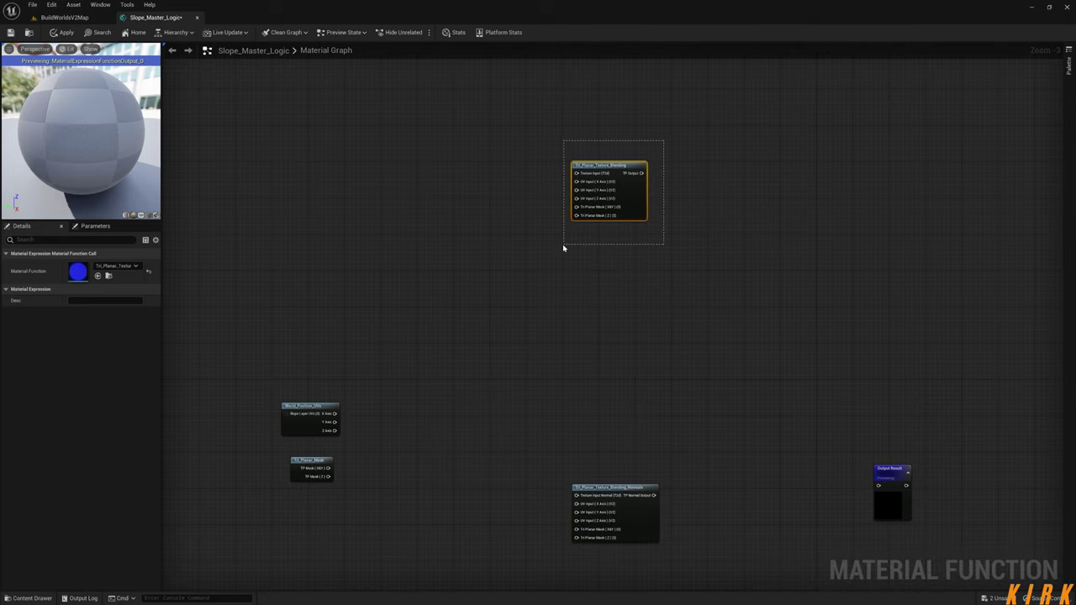
pyautogui.hotkey('ctrl', 'd')
pyautogui.hotkey('ctrl', 'd')
# - Arrange the three Tri_Planar_Texture_Blending nodes in an evenly spaced, aligned column above the normals blending node
pyautogui.click(611, 274)
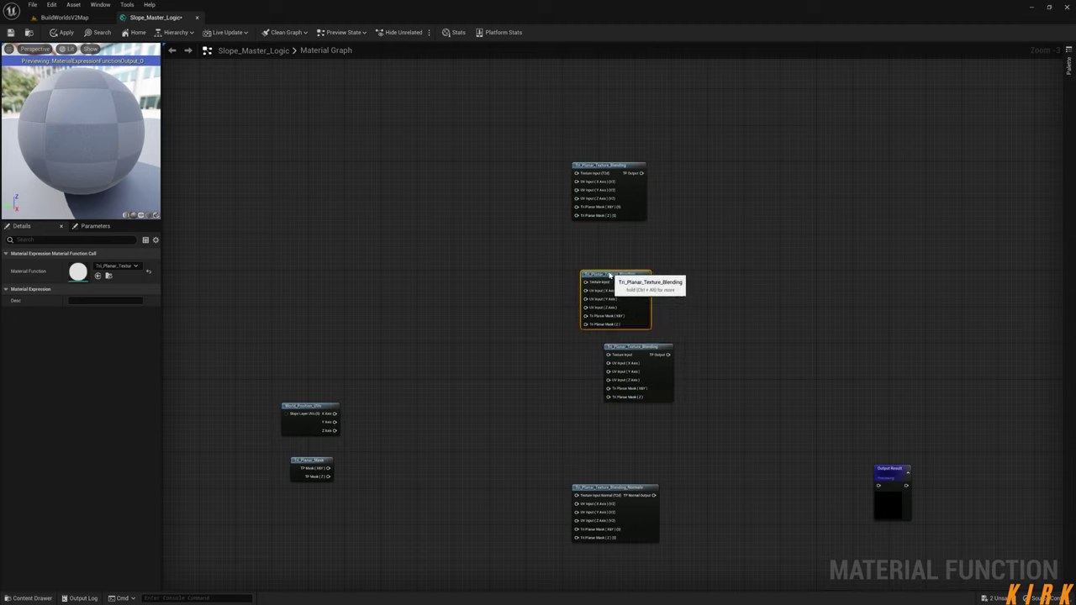
pyautogui.moveTo(611, 275); pyautogui.dragTo(603, 266)
pyautogui.moveTo(610, 176); pyautogui.dragTo(613, 141)
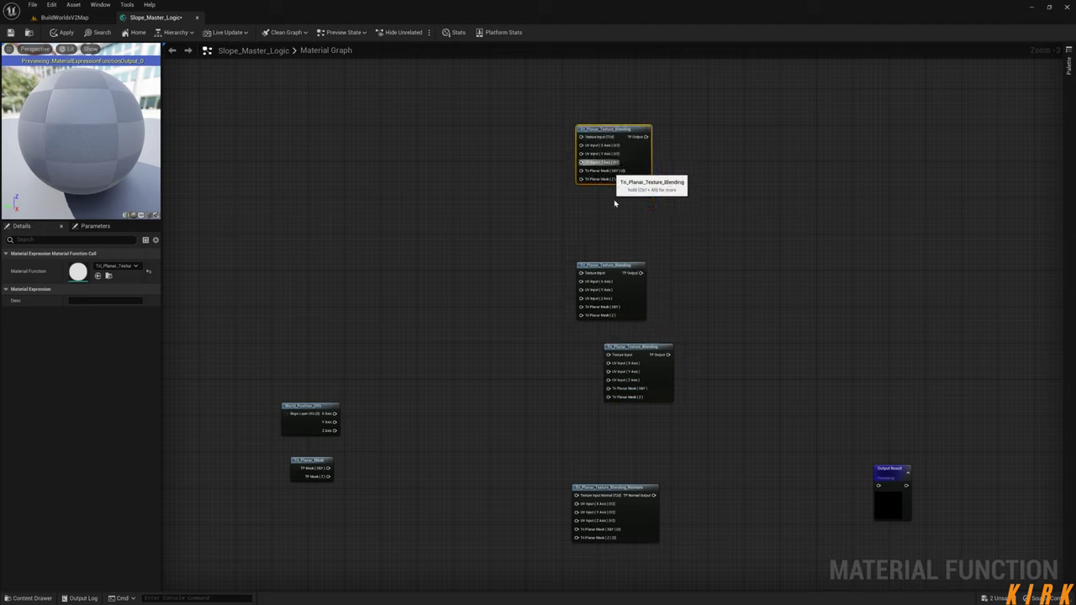
pyautogui.moveTo(608, 273); pyautogui.dragTo(609, 260)
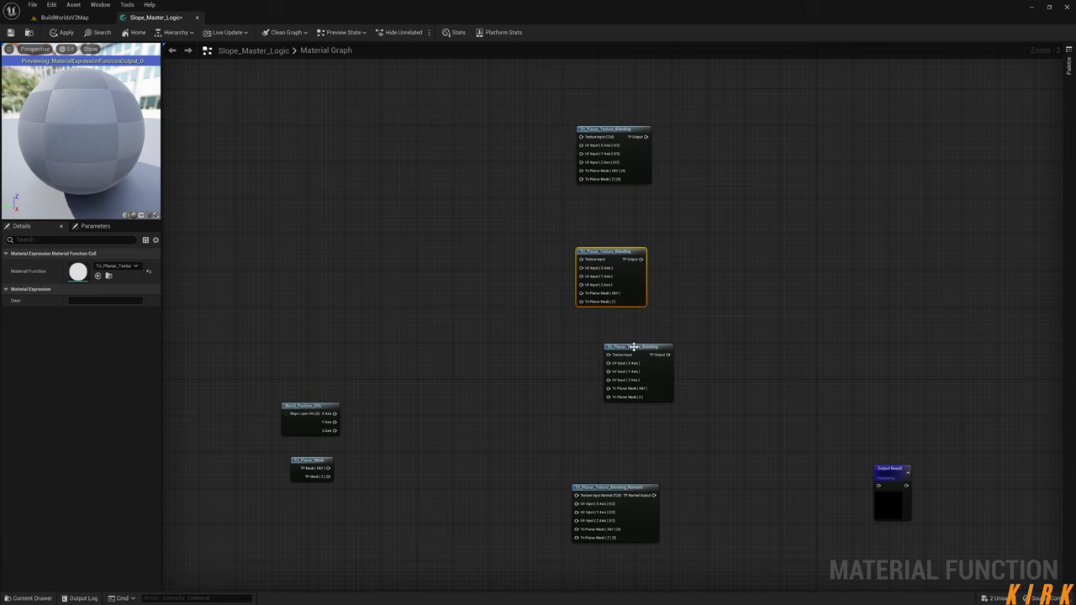
pyautogui.moveTo(633, 347); pyautogui.dragTo(606, 374)
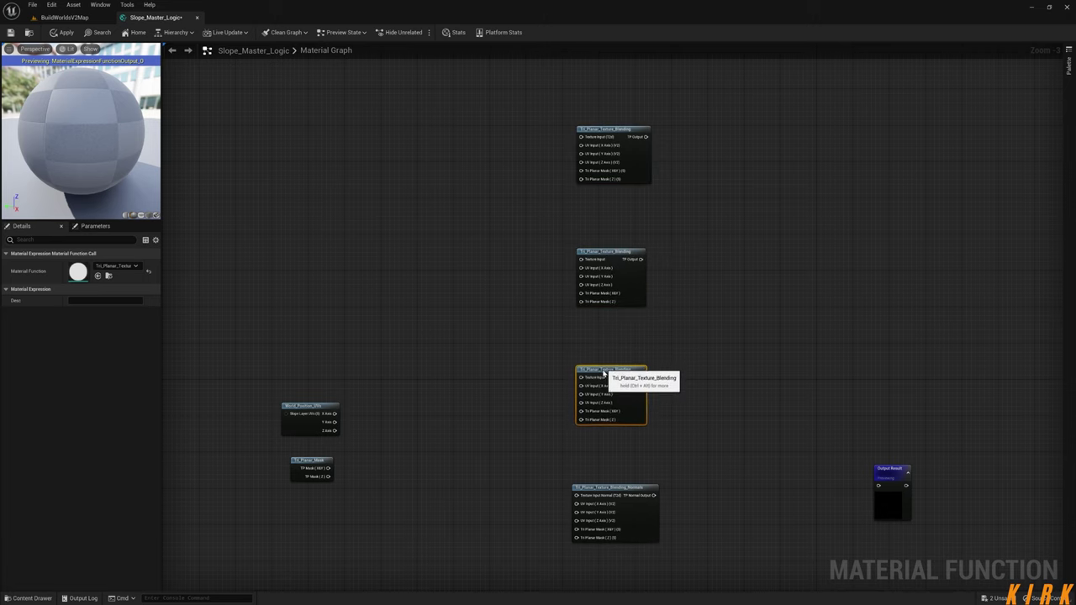
pyautogui.click(577, 332)
pyautogui.moveTo(516, 290); pyautogui.dragTo(532, 347, button='right')
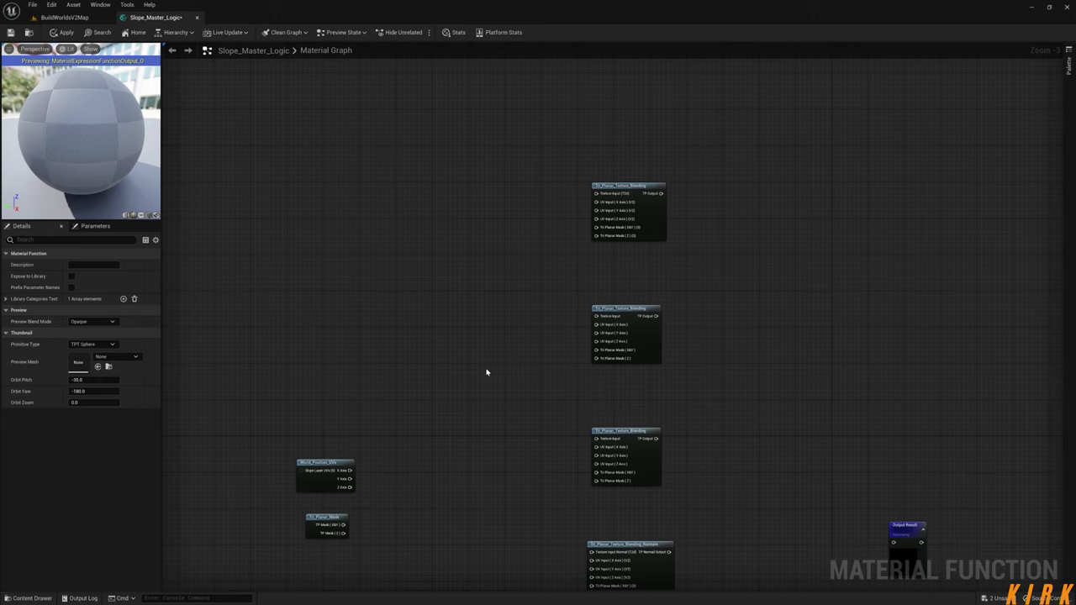
pyautogui.moveTo(438, 477); pyautogui.dragTo(414, 394, button='right')
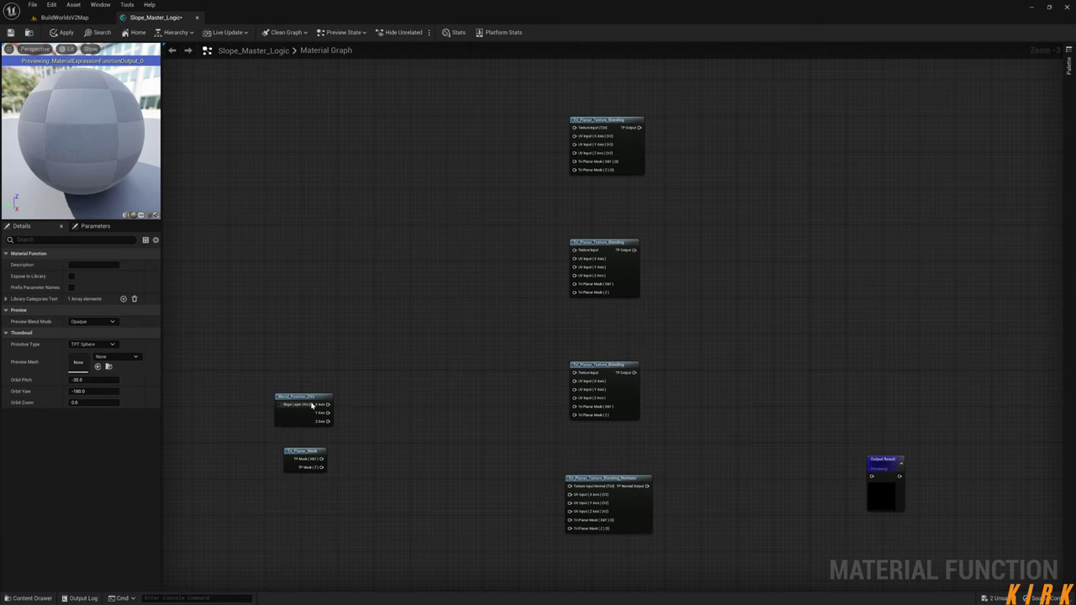
# - Move World_Position_UVs up and connect its X, Y and Z Axis outputs to the matching UV inputs of the uppermost Tri_Planar_Texture_Blending node
pyautogui.moveTo(312, 405); pyautogui.dragTo(358, 291)
pyautogui.moveTo(441, 344); pyautogui.dragTo(447, 379, button='right')
pyautogui.scroll(3, 445, 370)
pyautogui.moveTo(290, 330); pyautogui.dragTo(635, 109)
pyautogui.moveTo(438, 183); pyautogui.dragTo(634, 121)
pyautogui.moveTo(437, 195); pyautogui.dragTo(635, 133)
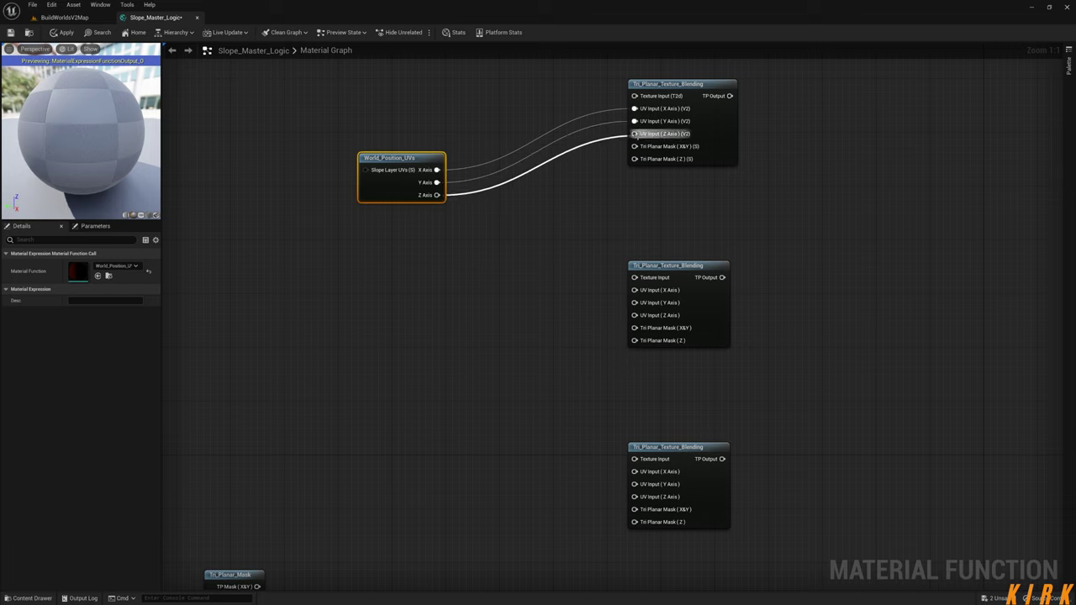
# - Connect the X, Y and Z Axis outputs of World_Position_UVs to the matching UV inputs of the second Tri_Planar_Texture_Blending node
pyautogui.moveTo(437, 169); pyautogui.dragTo(634, 290)
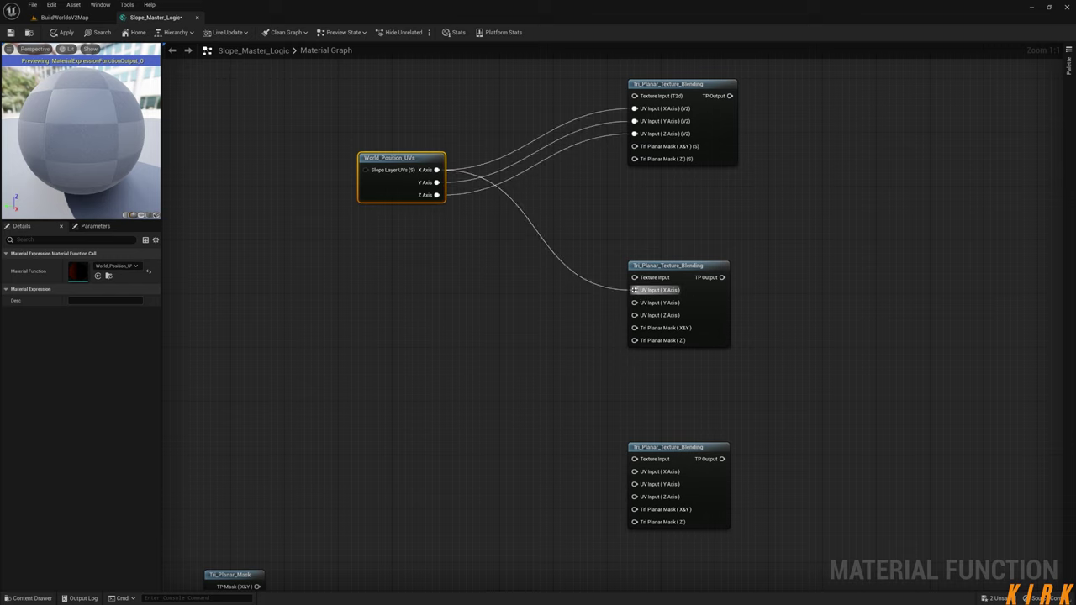
pyautogui.moveTo(436, 182); pyautogui.dragTo(635, 303)
pyautogui.moveTo(437, 195); pyautogui.dragTo(636, 315)
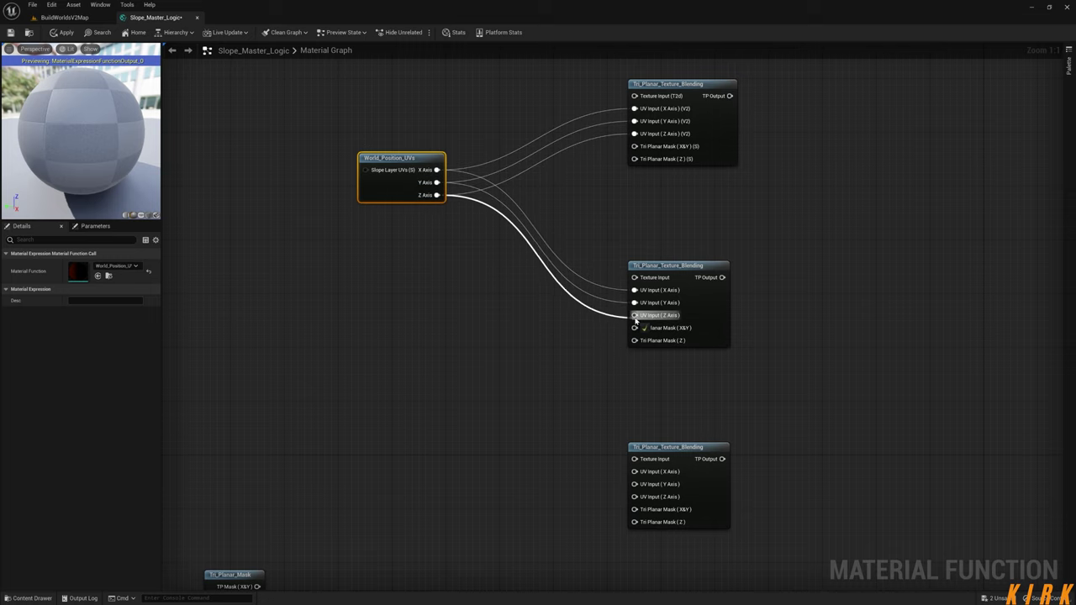
# - Connect the X, Y and Z Axis outputs of World_Position_UVs to the UV inputs of the third blending node and the normals blending node
pyautogui.moveTo(557, 367); pyautogui.dragTo(574, 292, button='right')
pyautogui.moveTo(425, 83); pyautogui.dragTo(425, 352)
pyautogui.moveTo(529, 420); pyautogui.dragTo(433, 332, button='right')
pyautogui.moveTo(356, 275)
pyautogui.mouseDown()
pyautogui.moveTo(541, 298)
pyautogui.moveTo(556, 309)
pyautogui.moveTo(358, 287)
pyautogui.mouseUp()
pyautogui.moveTo(359, 300); pyautogui.dragTo(555, 333)
pyautogui.moveTo(549, 475); pyautogui.dragTo(358, 300)
# - Center World_Position_UVs vertically beside the four blending nodes and place Tri_Planar_Mask just above it
pyautogui.moveTo(335, 262); pyautogui.dragTo(332, 208)
pyautogui.moveTo(697, 197); pyautogui.dragTo(591, 257, button='right')
pyautogui.scroll(-2, 615, 267)
pyautogui.moveTo(627, 328); pyautogui.dragTo(732, 393, button='right')
pyautogui.scroll(-2, 668, 426)
pyautogui.moveTo(526, 437); pyautogui.dragTo(509, 388, button='right')
pyautogui.moveTo(483, 305); pyautogui.dragTo(470, 299)
pyautogui.moveTo(492, 358); pyautogui.dragTo(481, 360, button='right')
pyautogui.moveTo(388, 408); pyautogui.dragTo(458, 272)
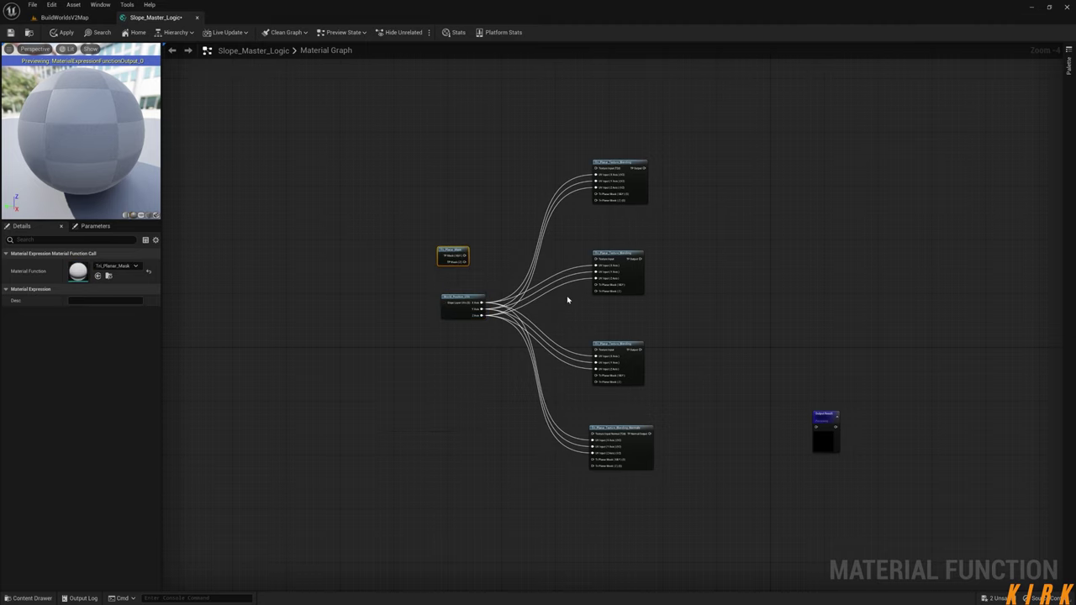
pyautogui.scroll(4, 504, 269)
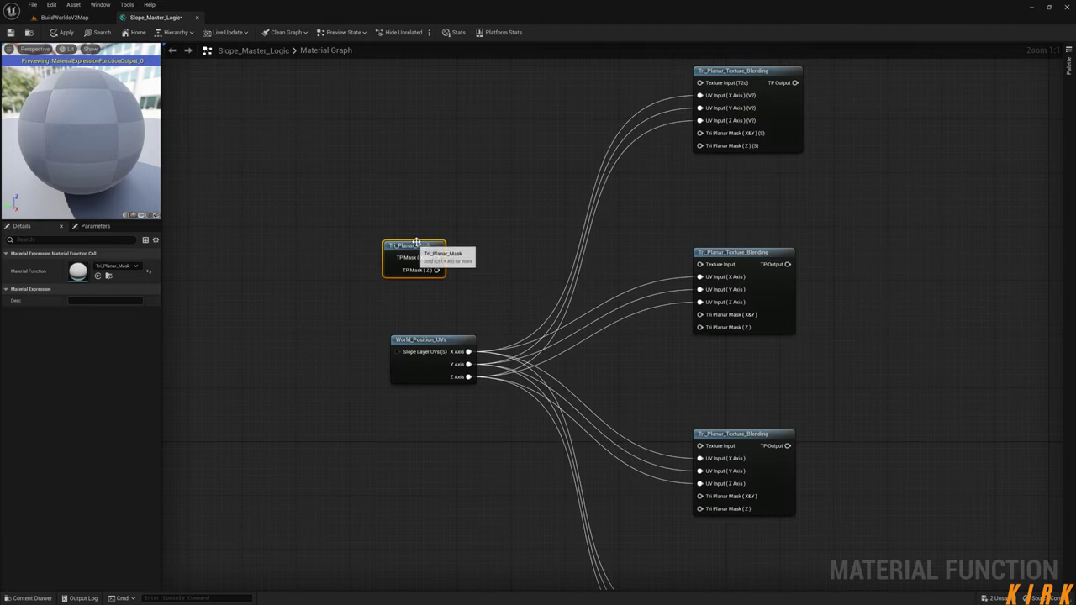
pyautogui.moveTo(425, 243); pyautogui.dragTo(432, 229)
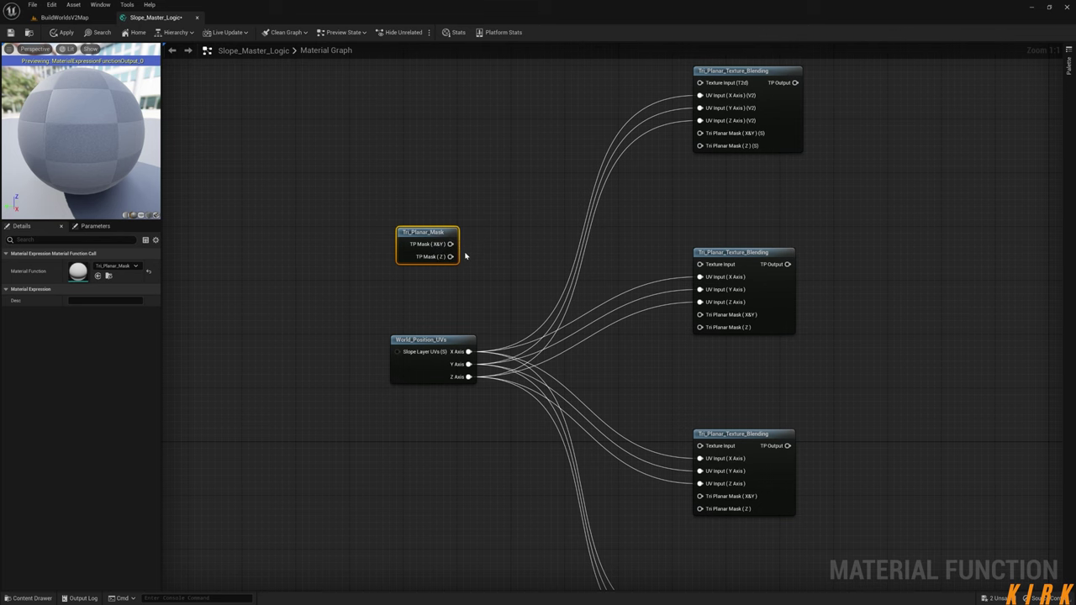
# - Wrap Tri_Planar_Mask in a comment titled TP Mask, color it light green, and enlarge the comment box
pyautogui.press('c')
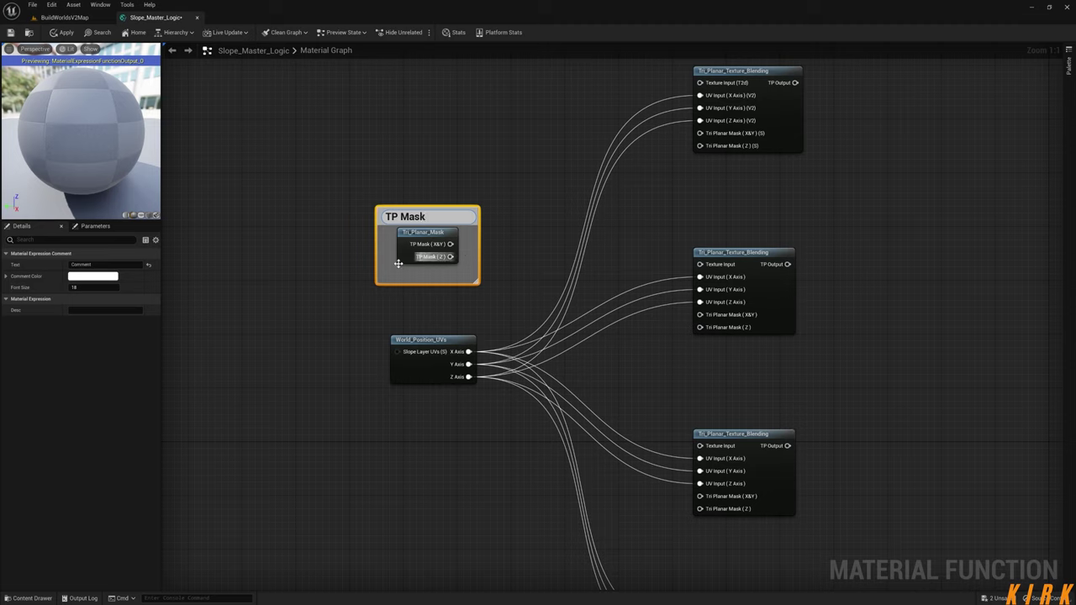
pyautogui.click(92, 276)
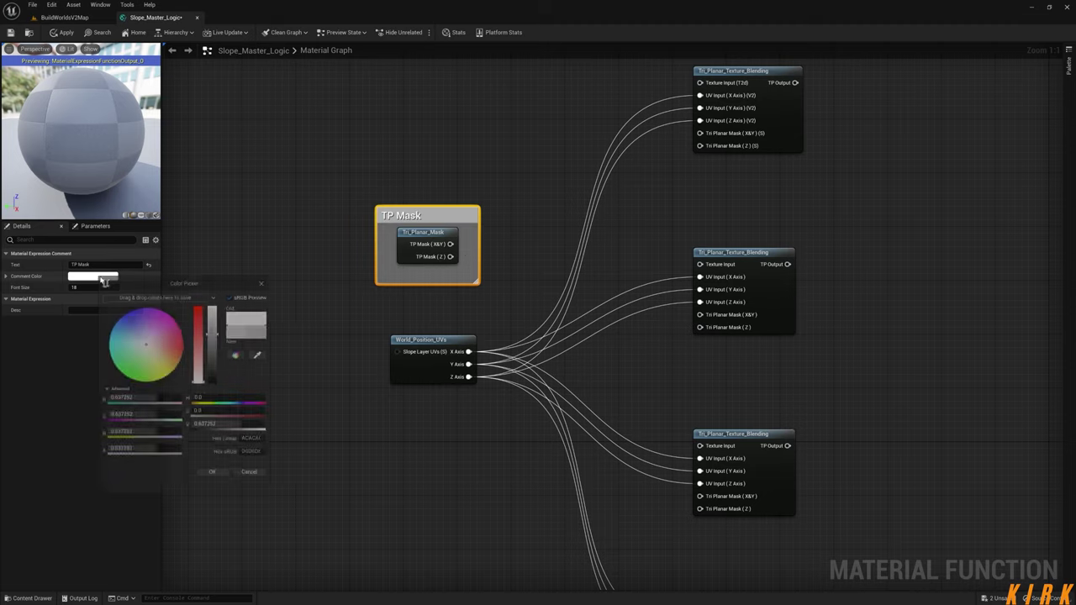
pyautogui.click(132, 362)
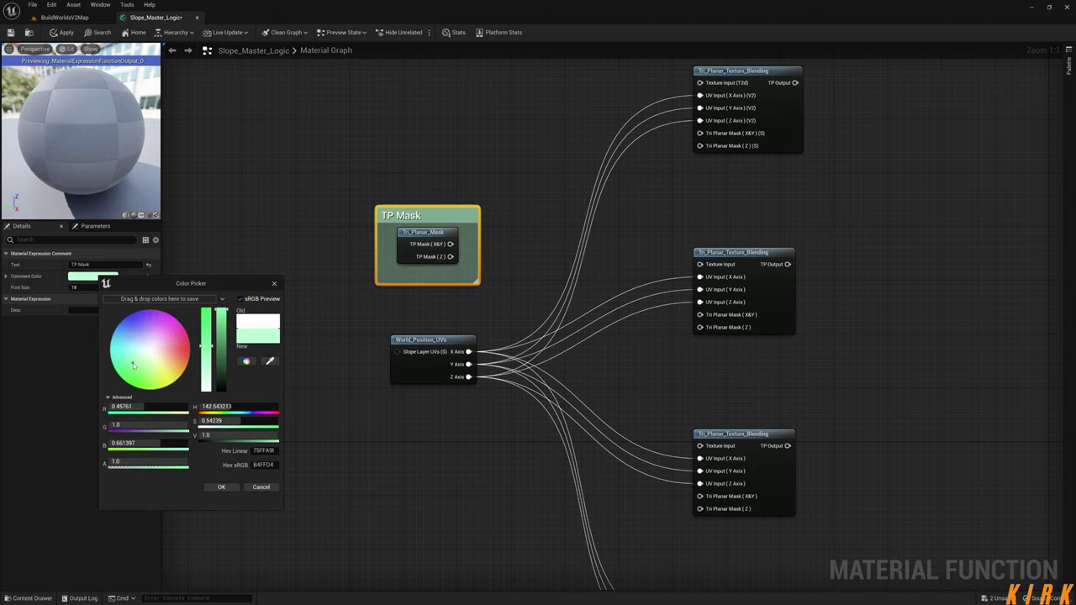
pyautogui.click(221, 487)
pyautogui.moveTo(427, 208); pyautogui.dragTo(425, 190)
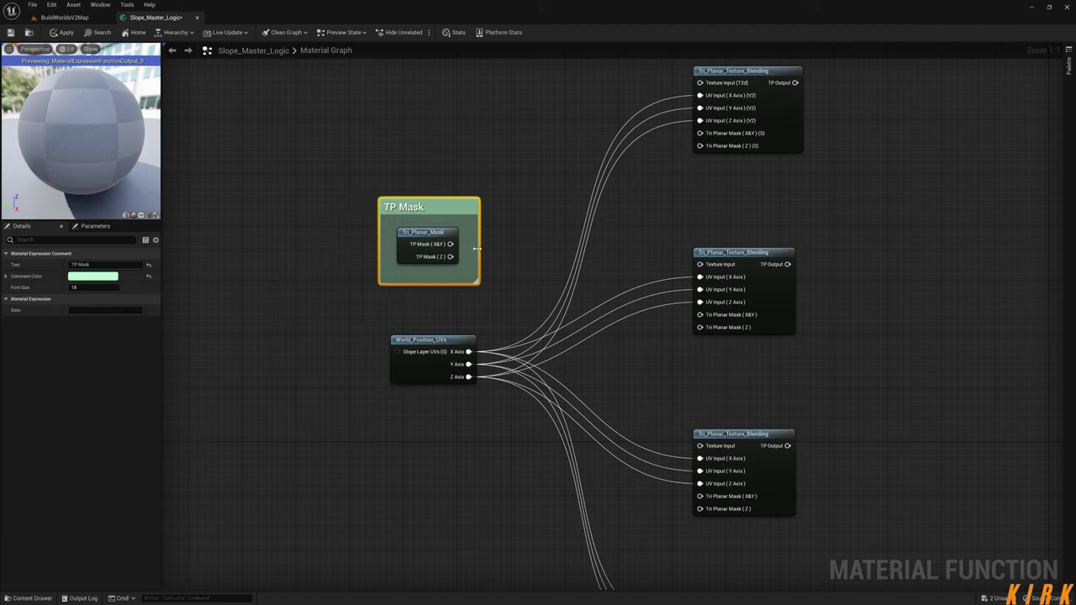
pyautogui.moveTo(474, 251); pyautogui.dragTo(521, 252)
# - Add a named reroute declaration called X&Y Mask to the TP Mask (X&Y) output and place it inside the comment
pyautogui.moveTo(451, 244); pyautogui.dragTo(481, 242)
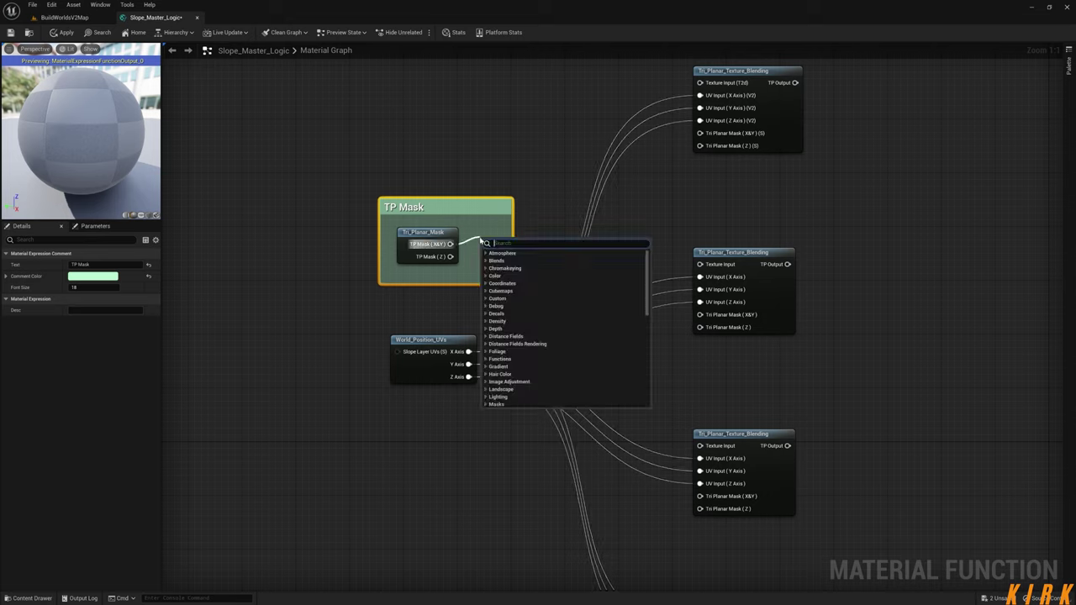
pyautogui.write('rer')
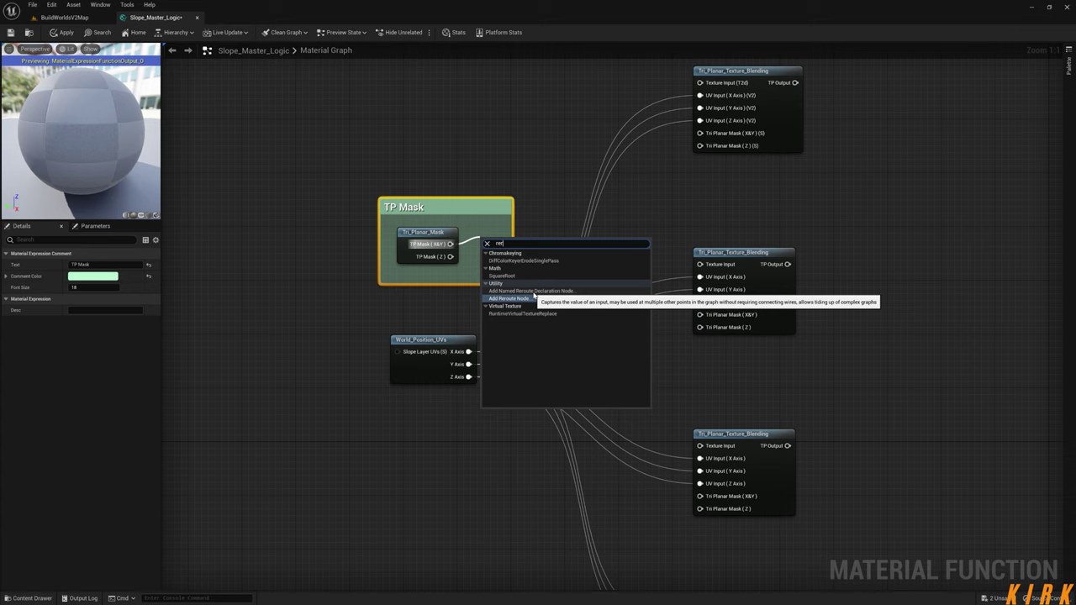
pyautogui.click(533, 291)
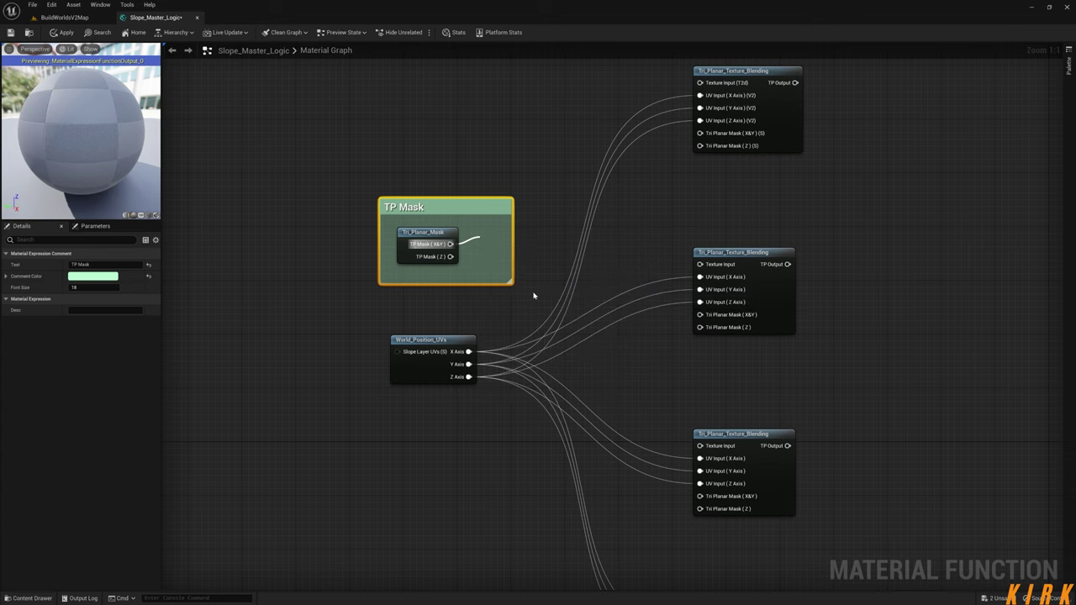
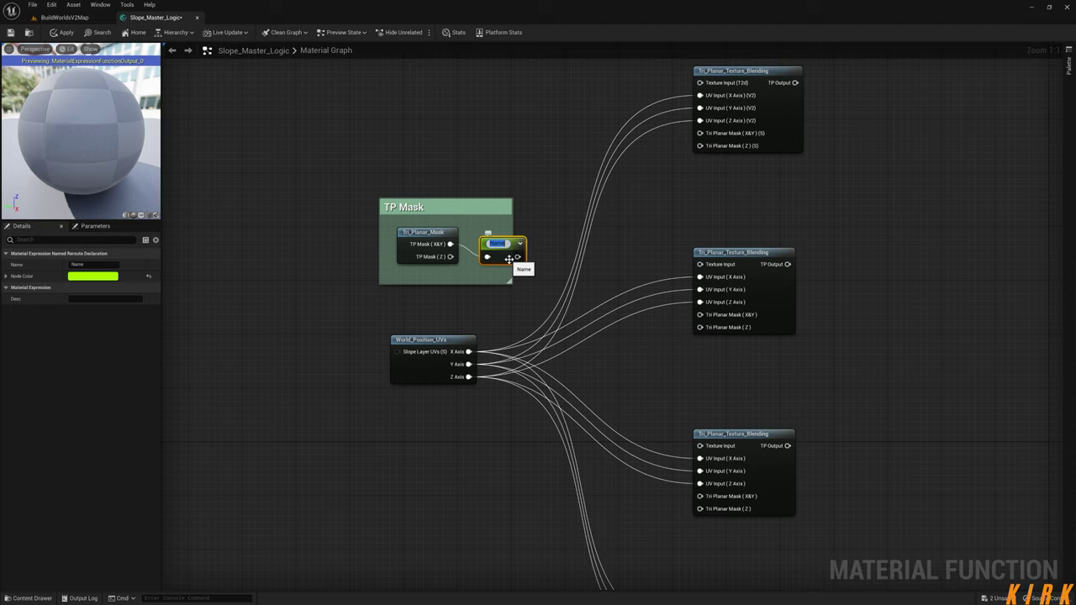
pyautogui.write('X&Y')
pyautogui.press('Return')
pyautogui.write('Mask')
pyautogui.click(504, 230)
# - Add a named reroute declaration called Z Mask to the TP Mask (Z) output and place it below the X&Y Mask reroute
pyautogui.moveTo(508, 245); pyautogui.dragTo(479, 270)
pyautogui.write('rer')
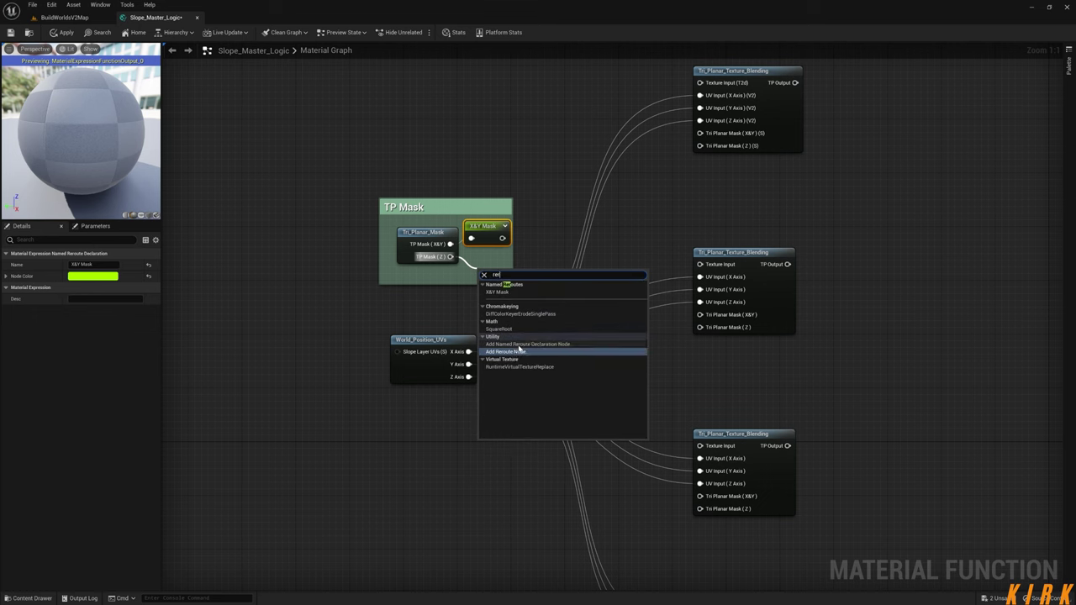
pyautogui.click(519, 343)
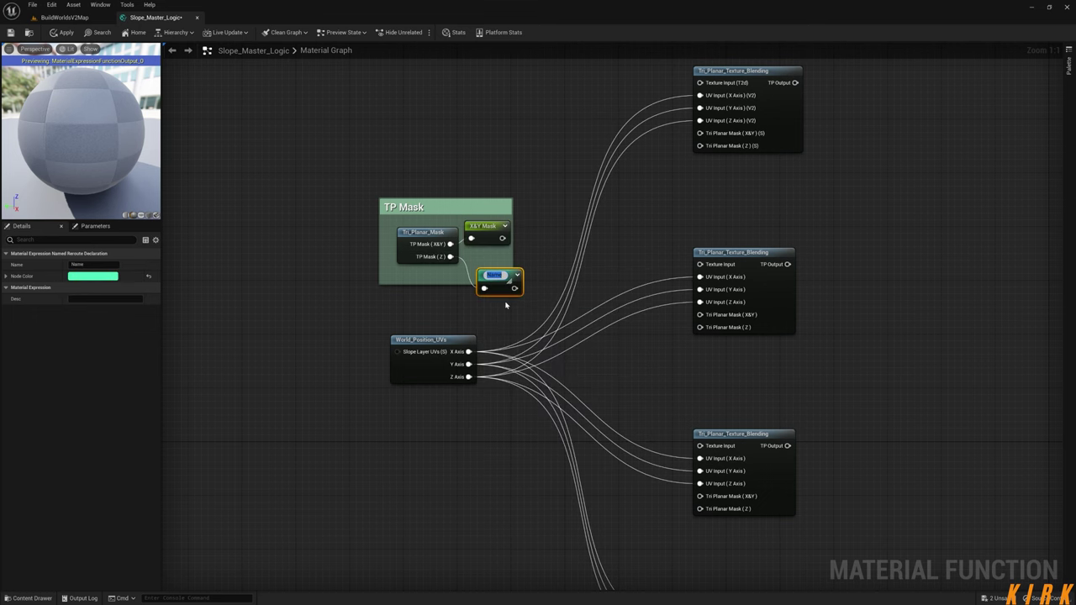
pyautogui.write('Z Mask')
pyautogui.press('Return')
pyautogui.moveTo(499, 288); pyautogui.dragTo(486, 268)
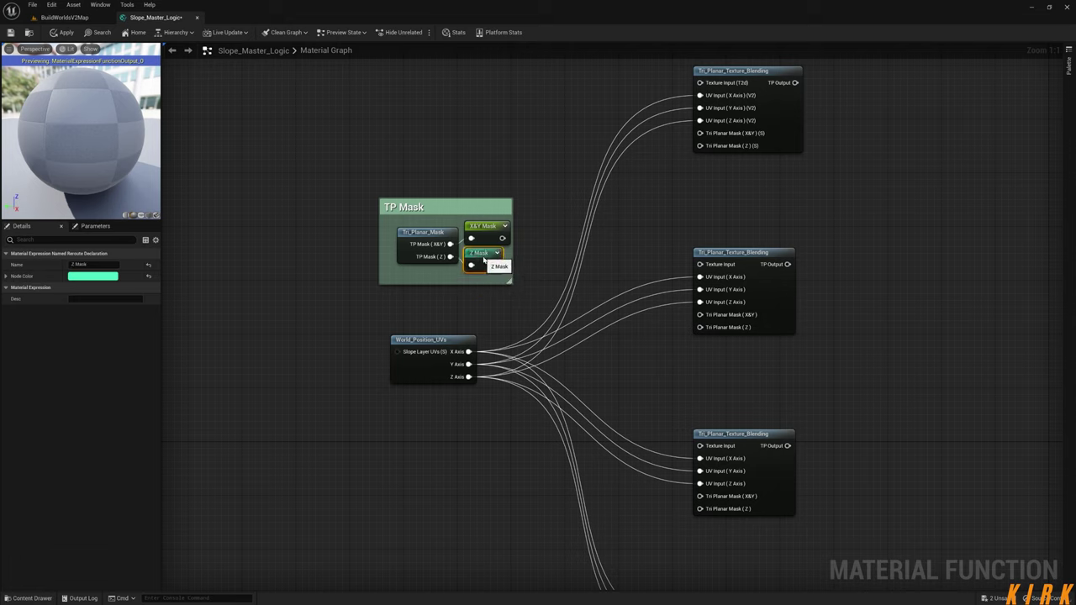
pyautogui.click(529, 283)
# - Move the TP Mask comment farther above World_Position_UVs and enlarge its box to fit both mask reroutes
pyautogui.moveTo(454, 205); pyautogui.dragTo(439, 161)
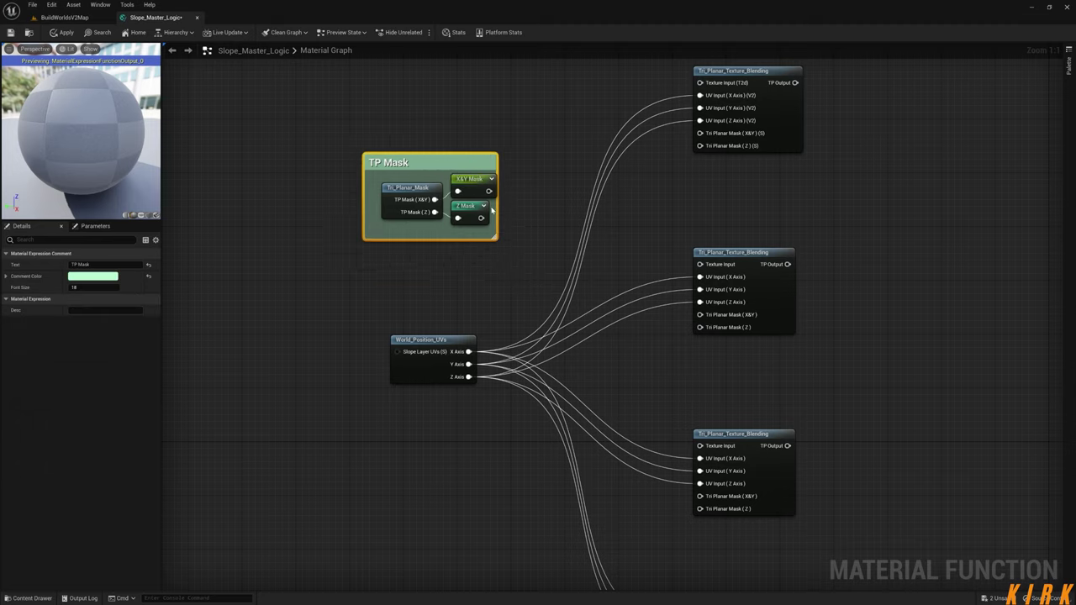
pyautogui.moveTo(497, 201); pyautogui.dragTo(516, 209)
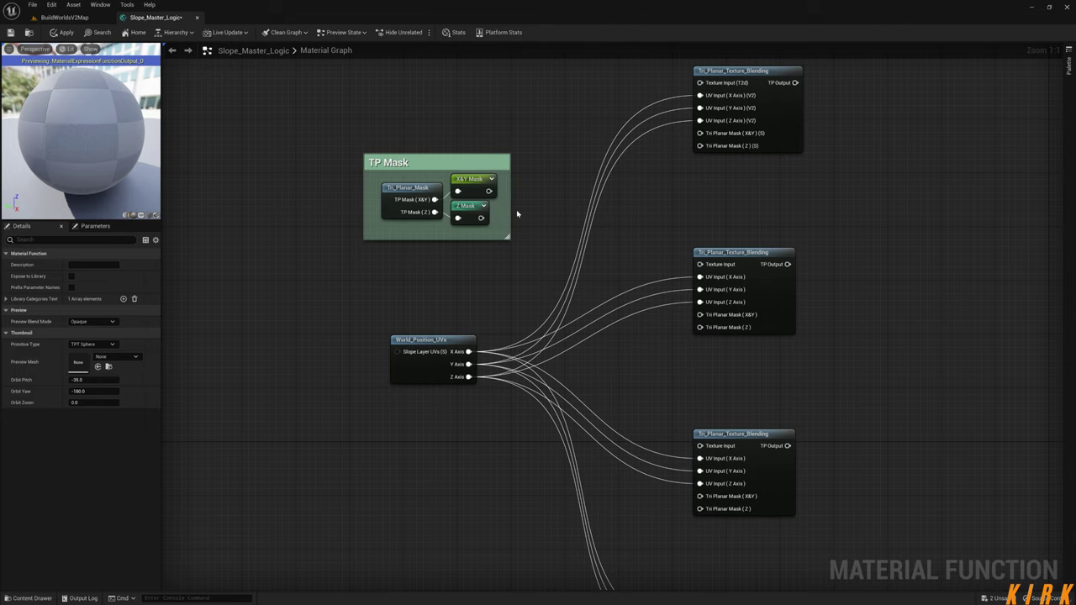
pyautogui.moveTo(461, 155); pyautogui.dragTo(462, 154)
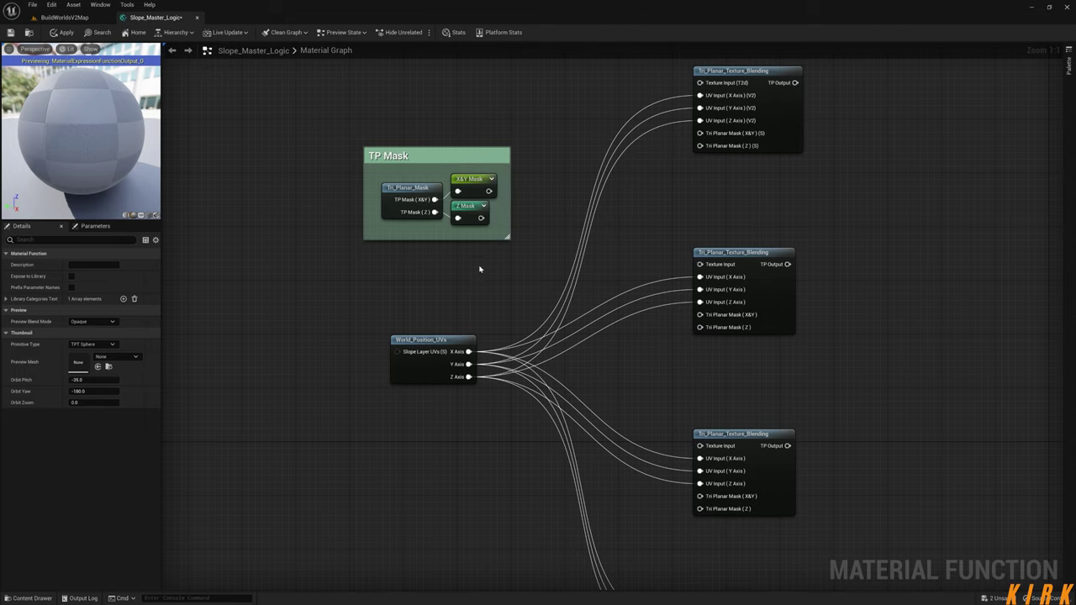
pyautogui.moveTo(480, 269); pyautogui.dragTo(475, 333, button='right')
pyautogui.scroll(-4, 475, 334)
pyautogui.moveTo(464, 427); pyautogui.dragTo(516, 185, button='right')
pyautogui.scroll(-3, 503, 243)
pyautogui.moveTo(377, 342); pyautogui.dragTo(230, 461)
pyautogui.moveTo(514, 196); pyautogui.dragTo(502, 266, button='right')
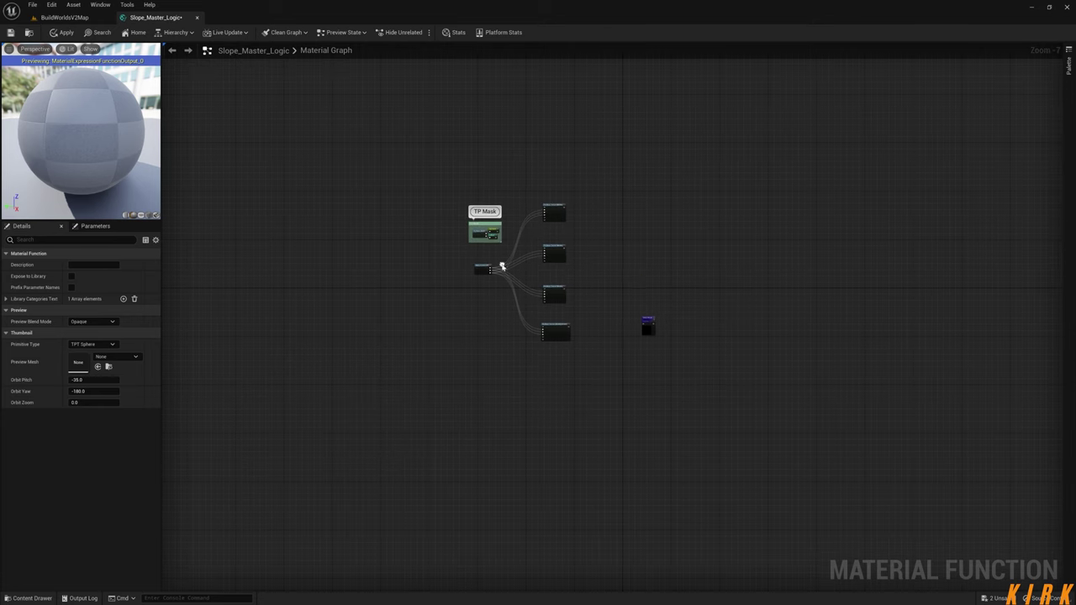
pyautogui.scroll(5, 501, 266)
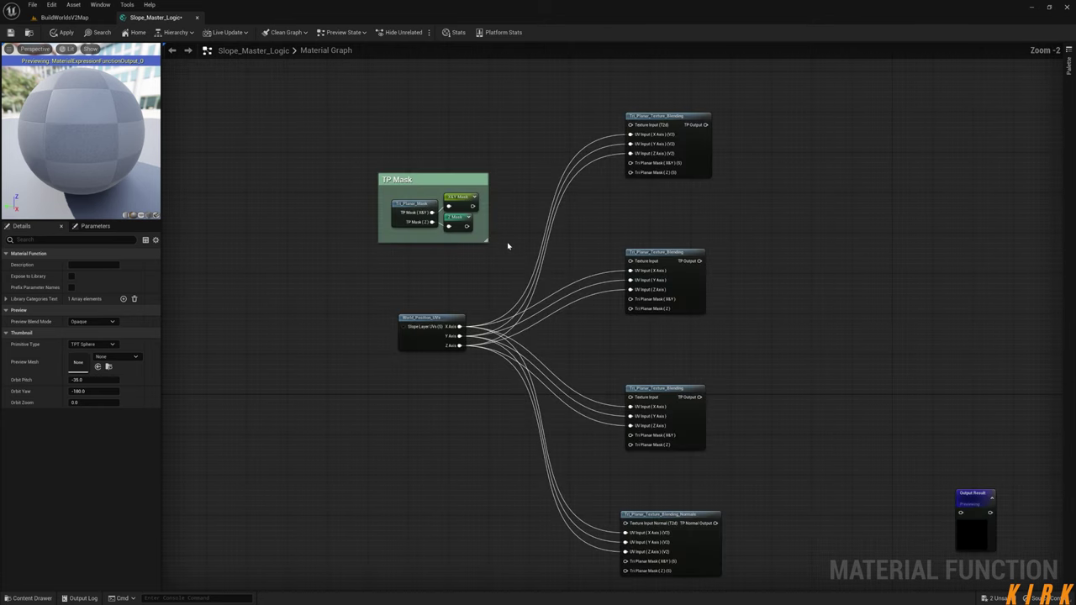
pyautogui.click(429, 322)
pyautogui.click(432, 291)
# - Add a function input connected to the Slope Layer UVs pin of World_Position_UVs
pyautogui.moveTo(385, 305); pyautogui.dragTo(465, 318, button='right')
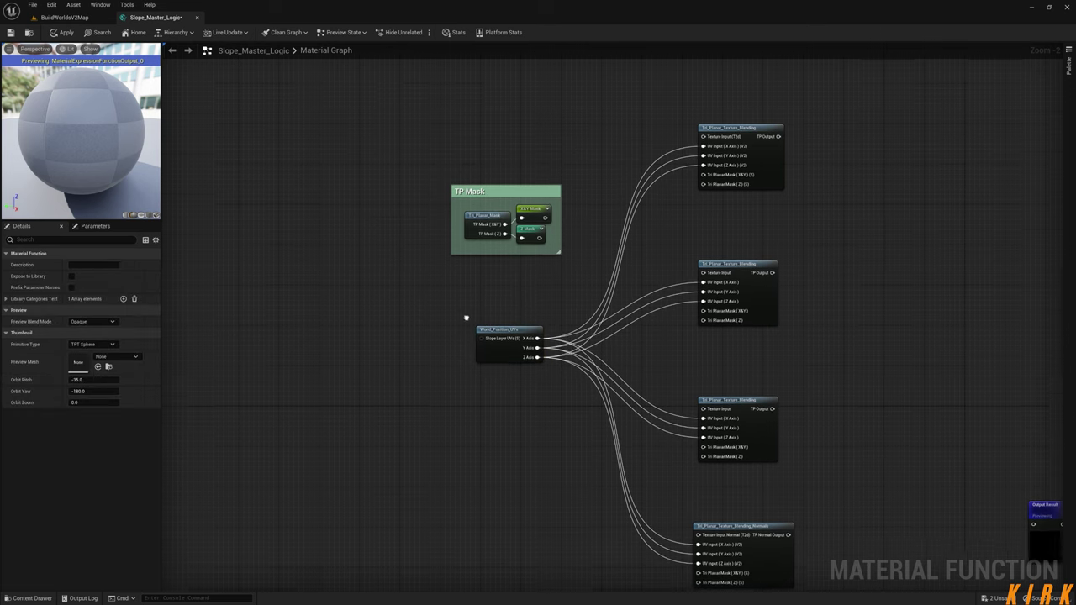
pyautogui.moveTo(484, 336); pyautogui.dragTo(397, 335)
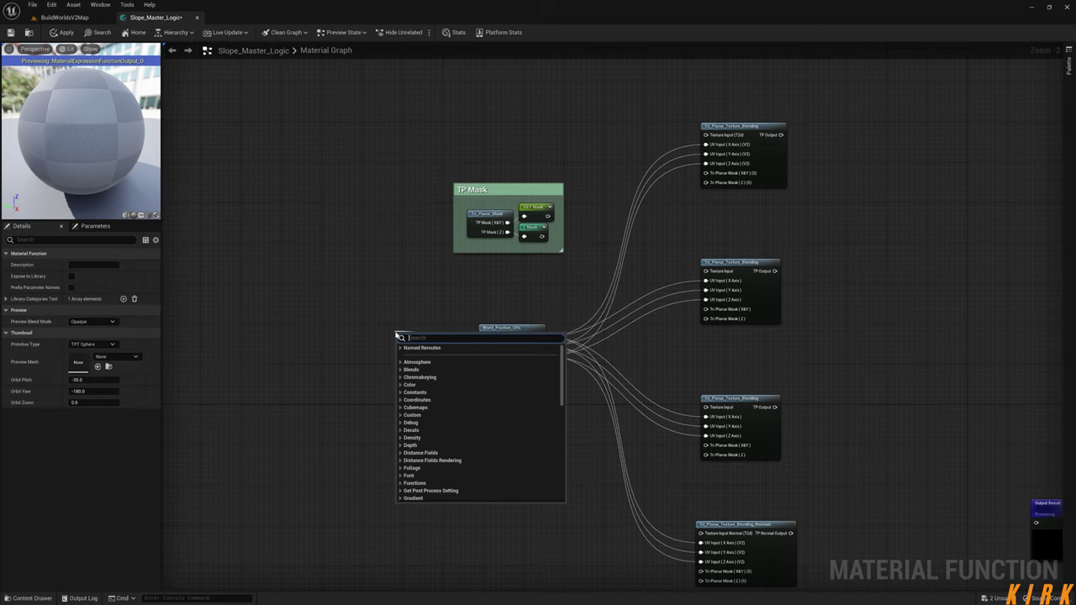
pyautogui.write('input')
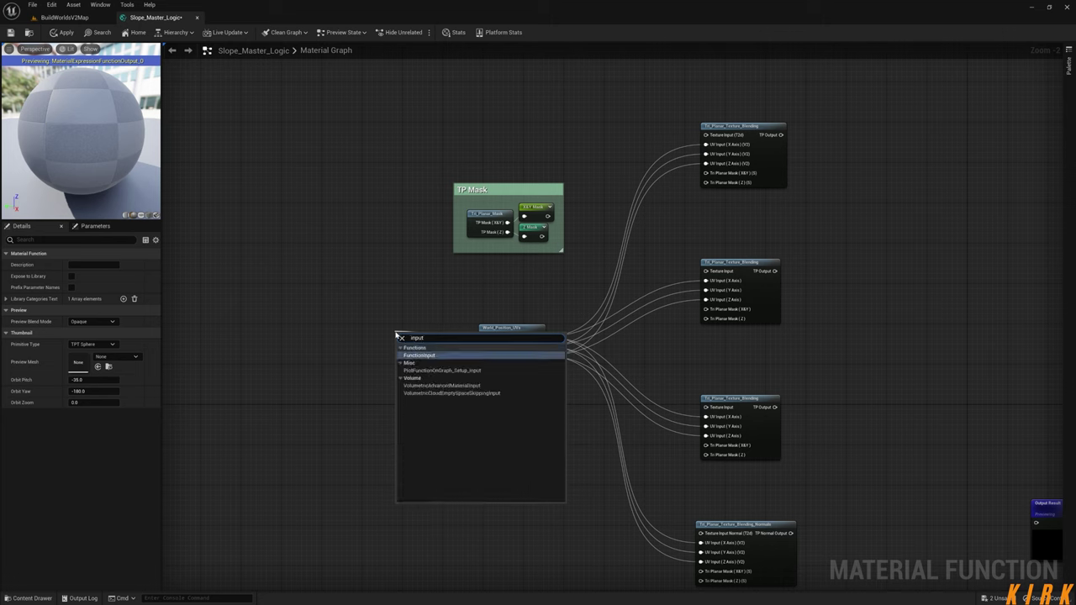
pyautogui.press('Return')
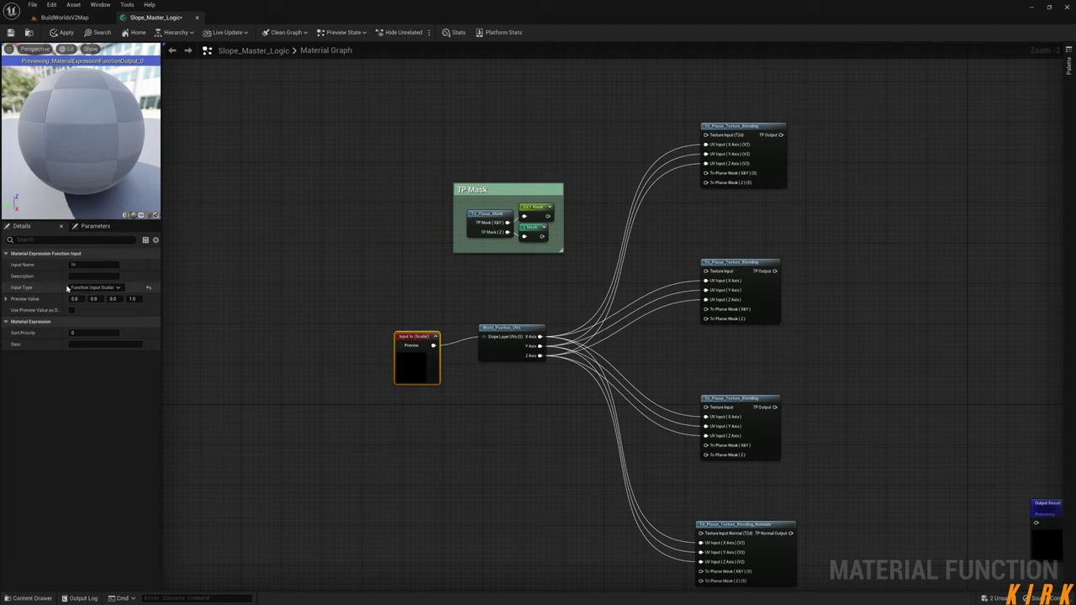
# - Name the scalar function input Slope Layer UVs, then collapse its preview and align it with World_Position_UVs
pyautogui.moveTo(96, 267); pyautogui.dragTo(38, 265)
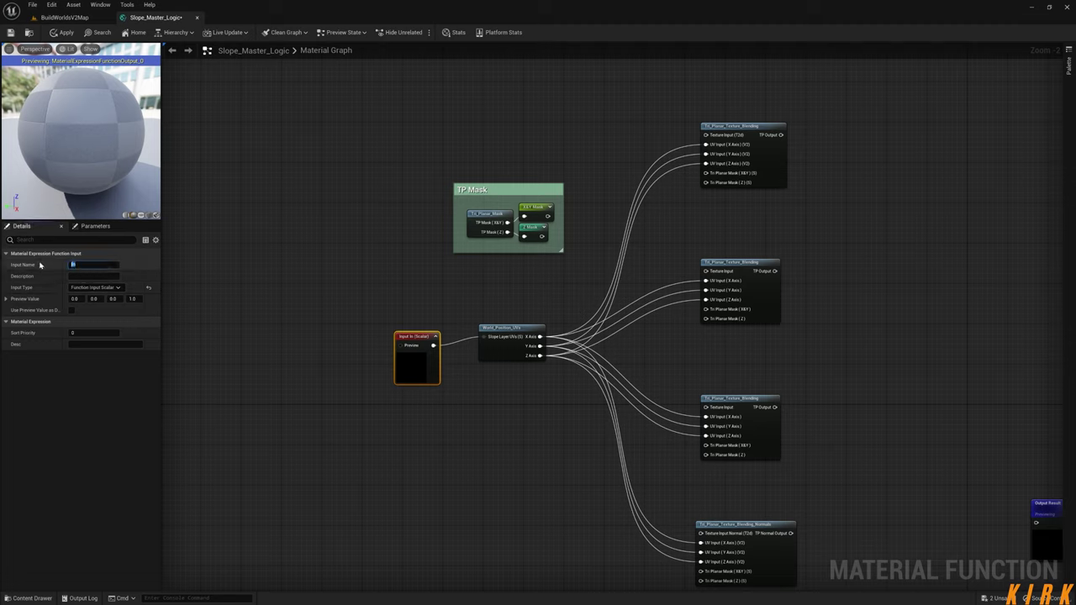
pyautogui.write('Slope Layer UVs')
pyautogui.press('Return')
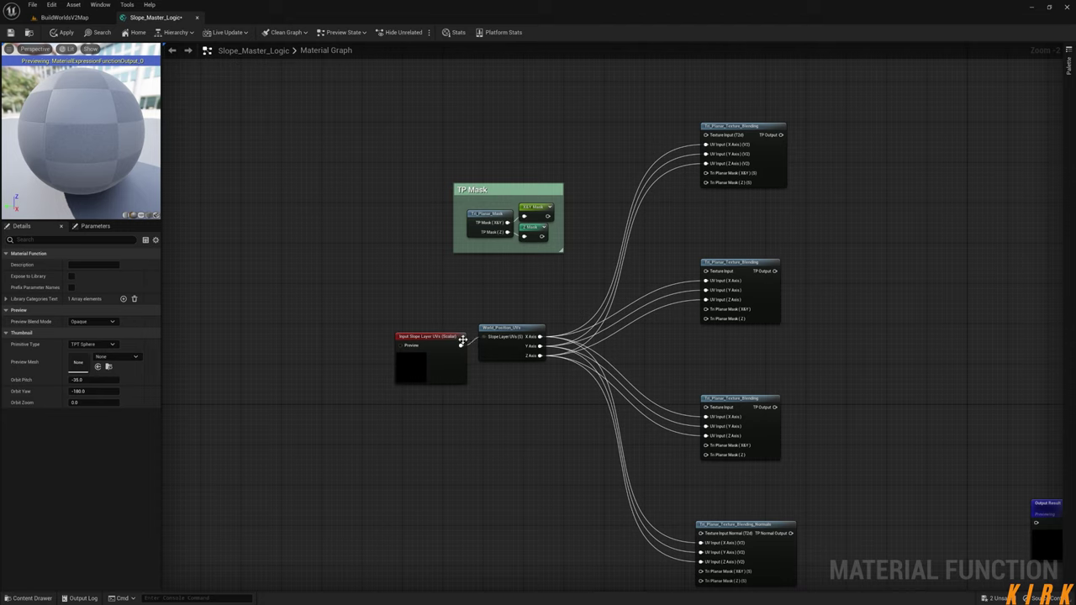
pyautogui.click(463, 336)
pyautogui.moveTo(454, 337); pyautogui.dragTo(451, 328)
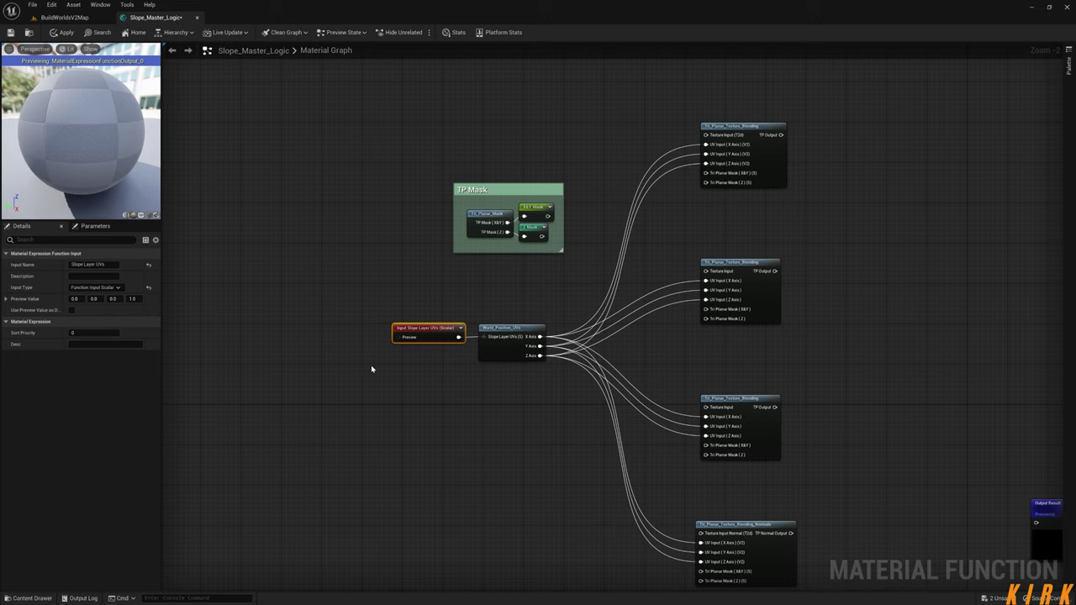
pyautogui.click(511, 348)
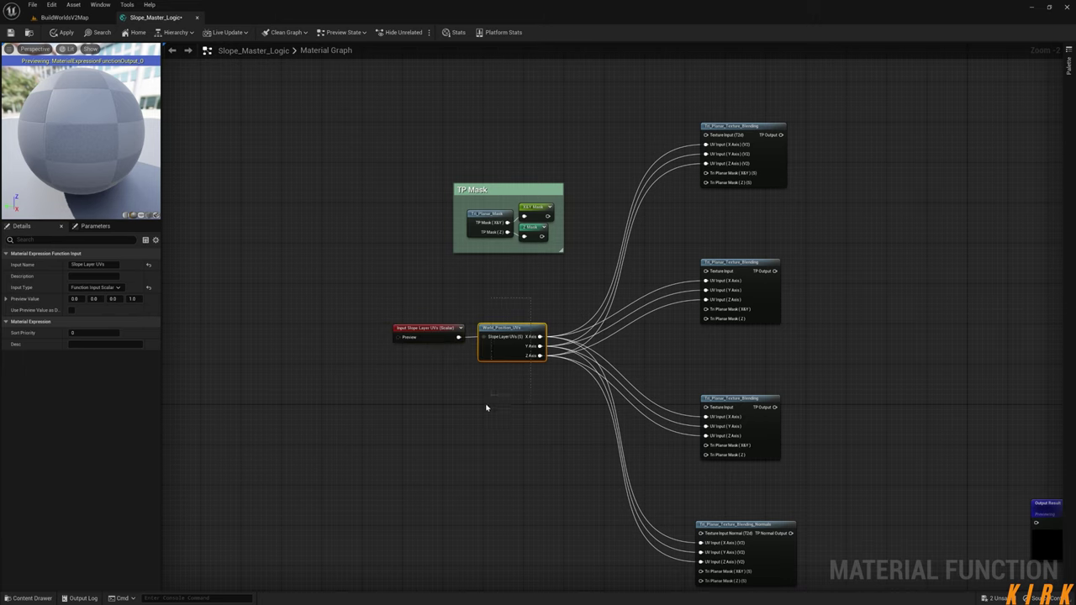
pyautogui.click(536, 423)
pyautogui.moveTo(590, 378); pyautogui.dragTo(471, 383, button='right')
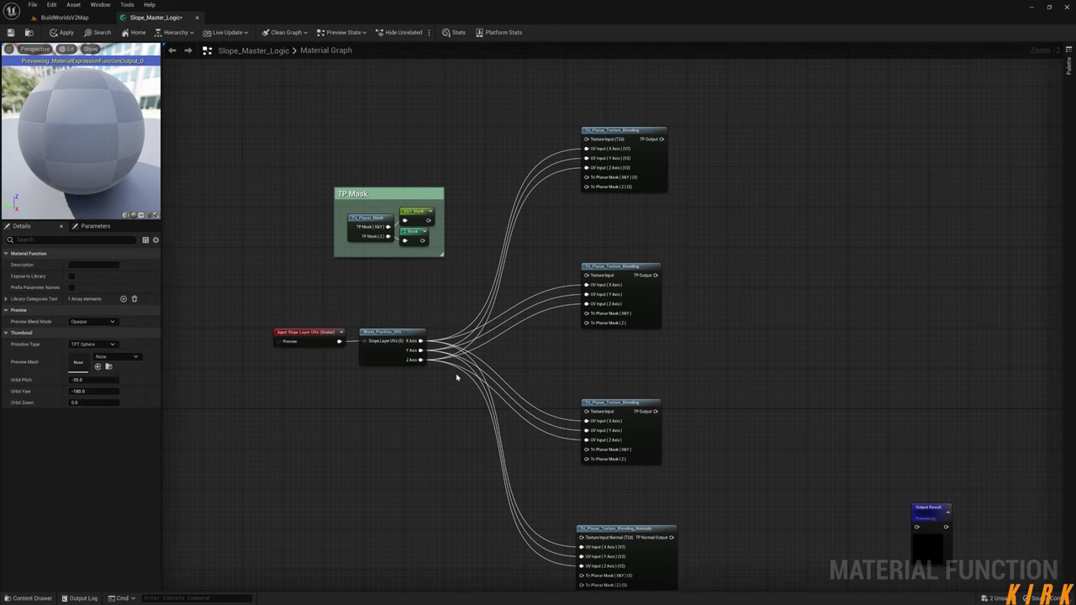
pyautogui.scroll(1, 445, 338)
pyautogui.scroll(1, 448, 340)
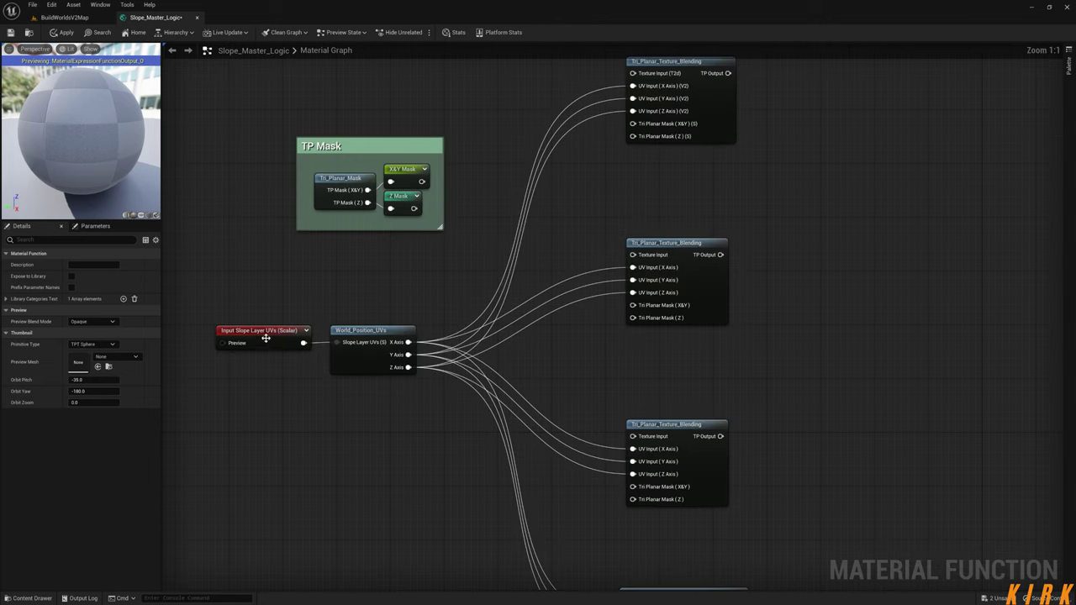
pyautogui.click(264, 336)
pyautogui.click(458, 303)
# - Add a function input connected to the Texture Input (T2d) pin of the first Tri_Planar_Texture_Blending node
pyautogui.moveTo(461, 302); pyautogui.dragTo(370, 336, button='right')
pyautogui.moveTo(467, 233); pyautogui.dragTo(458, 362, button='right')
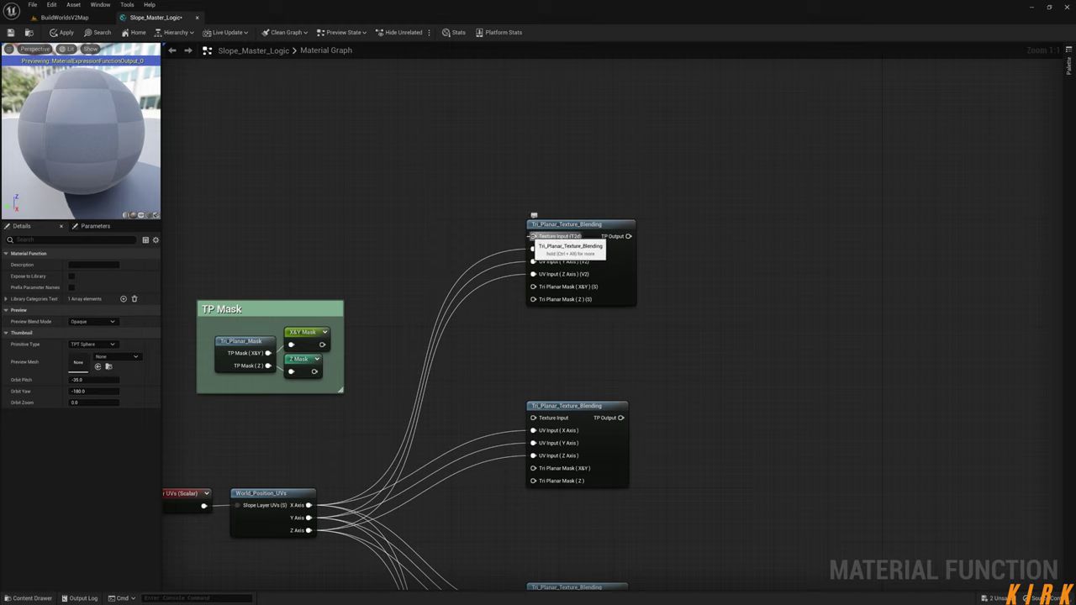
pyautogui.moveTo(531, 237); pyautogui.dragTo(410, 195)
pyautogui.write('input')
pyautogui.press('Return')
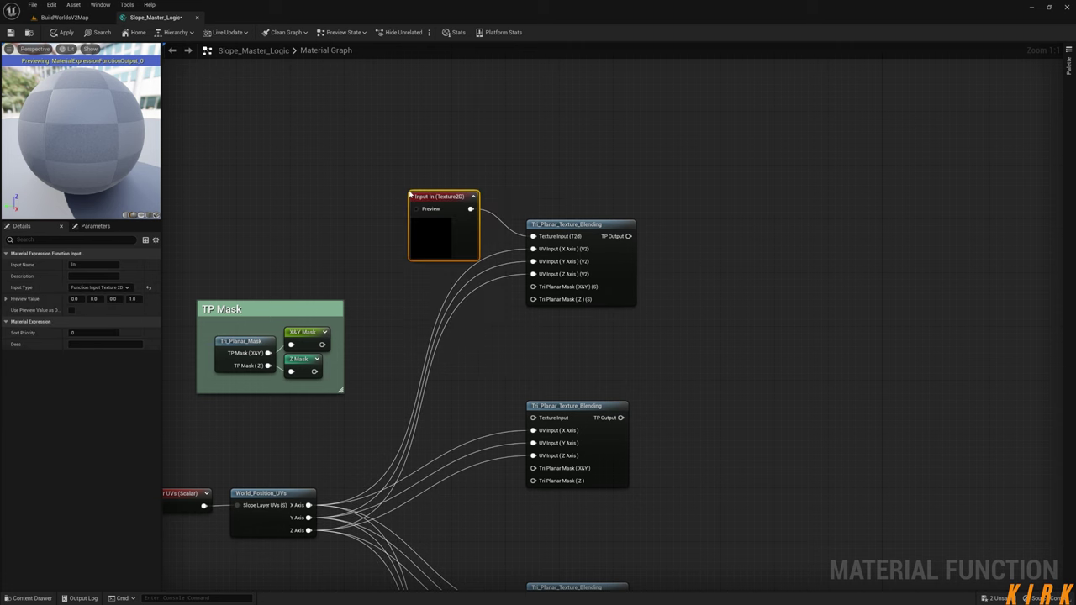
# - Name the Texture2D function input Slope Layer Albedo
pyautogui.click(84, 264)
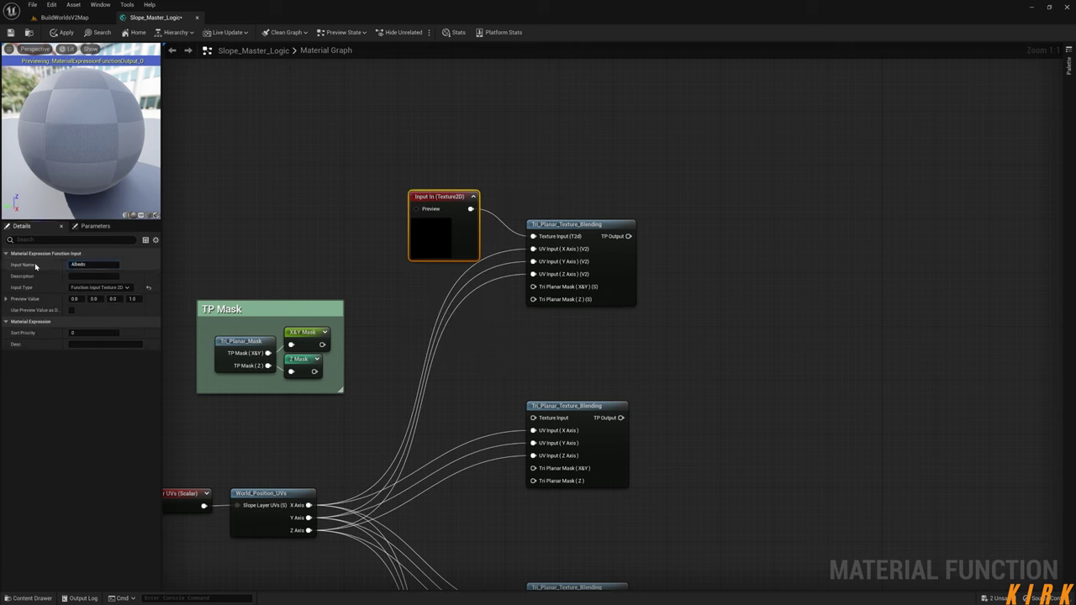
pyautogui.press('BackSpace')
pyautogui.press('BackSpace')
pyautogui.press('BackSpace')
pyautogui.press('BackSpace')
pyautogui.press('BackSpace')
pyautogui.write('Slope Layer Albed')
pyautogui.press('Return')
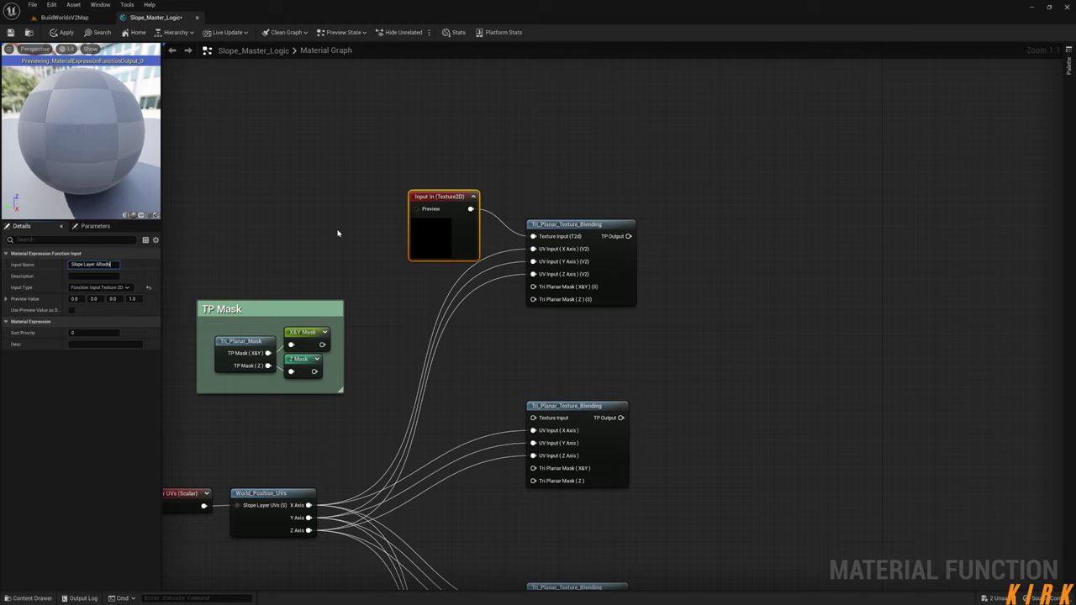
# - Collapse the Slope Layer Albedo input's preview and place the node just before the first blending node
pyautogui.moveTo(480, 196); pyautogui.dragTo(423, 195)
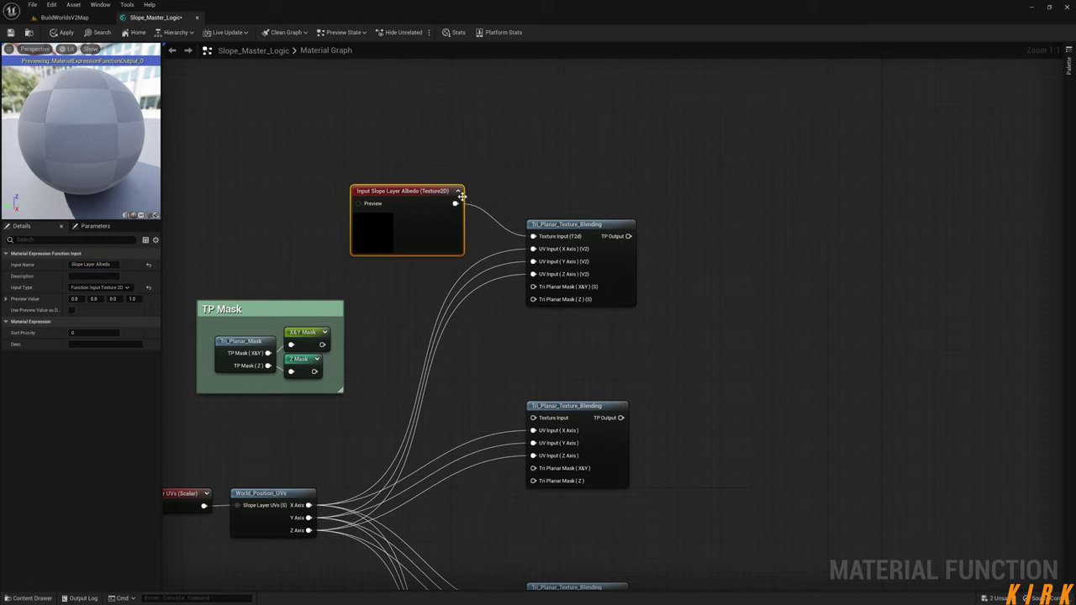
pyautogui.click(458, 192)
pyautogui.moveTo(420, 197); pyautogui.dragTo(433, 197)
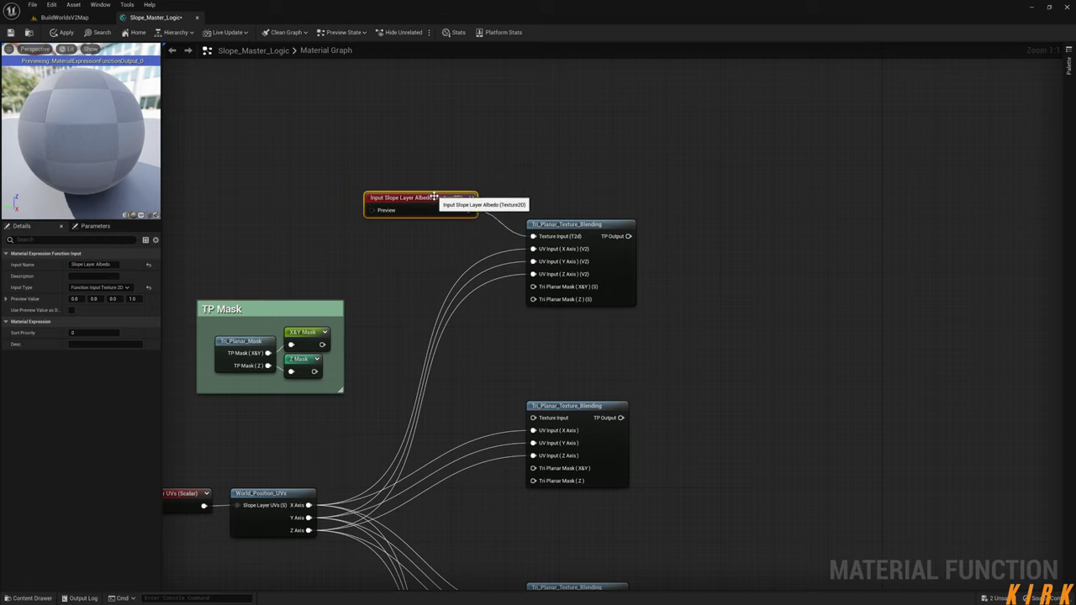
# - Connect a Texture Object to the Preview pin of the Slope Layer Albedo input and set its texture to WhitePlaceholder
pyautogui.rightClick(313, 196)
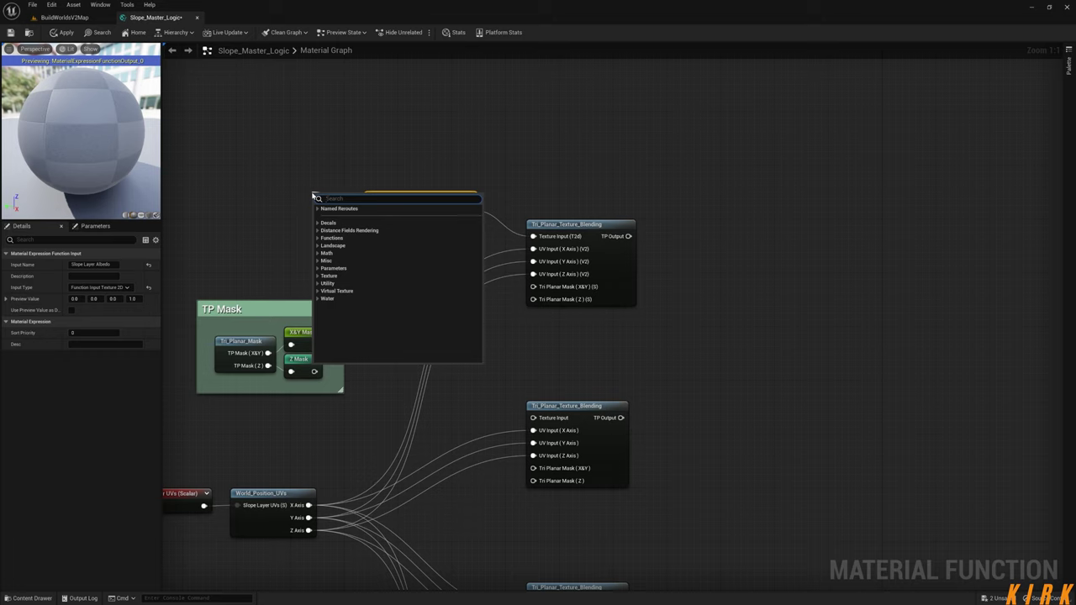
pyautogui.write('texture')
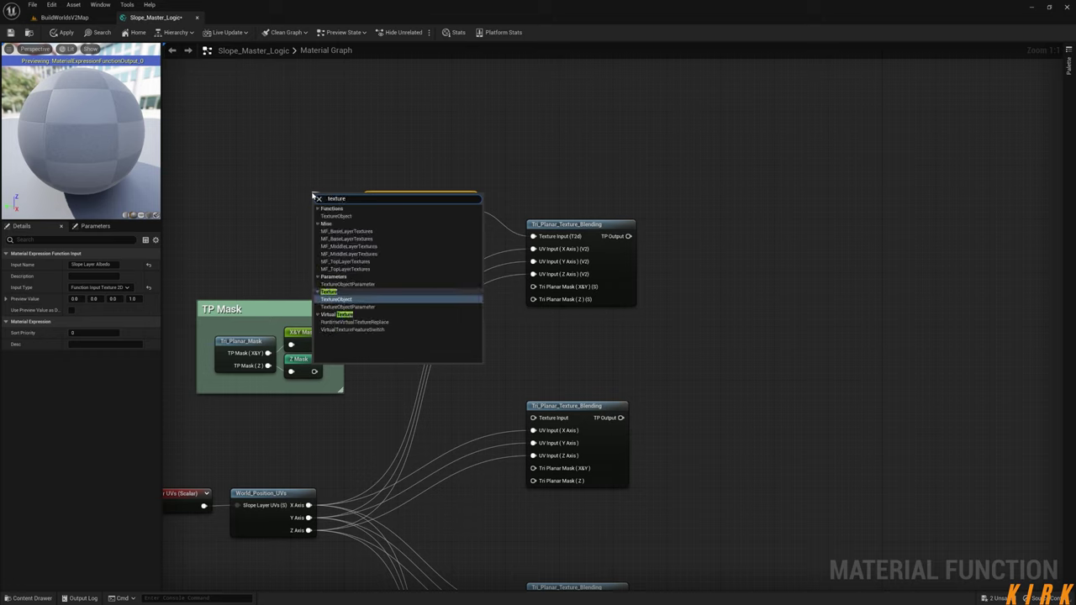
pyautogui.click(347, 300)
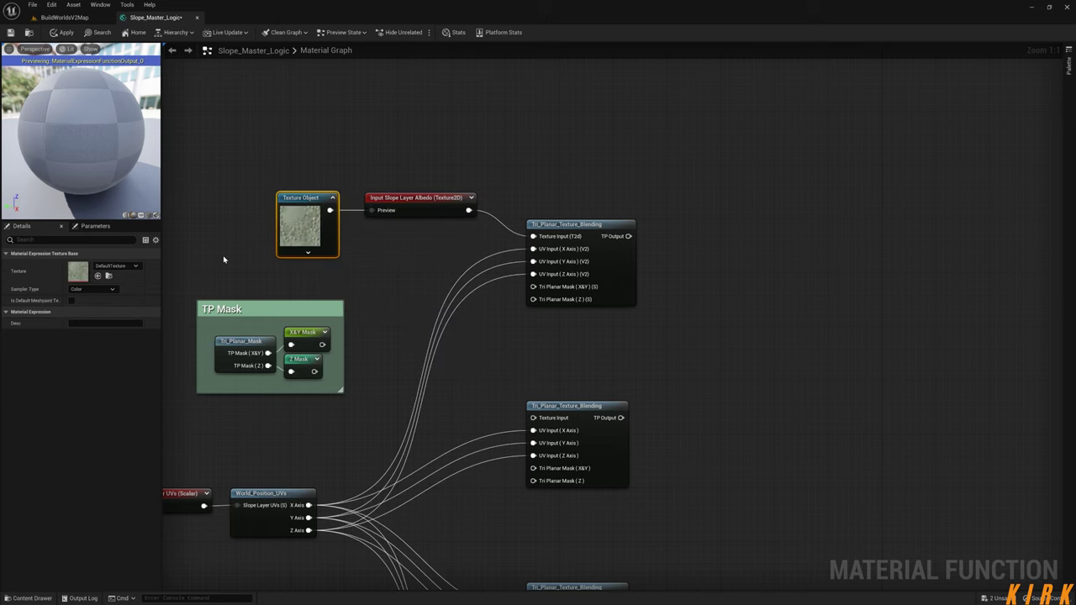
pyautogui.click(109, 265)
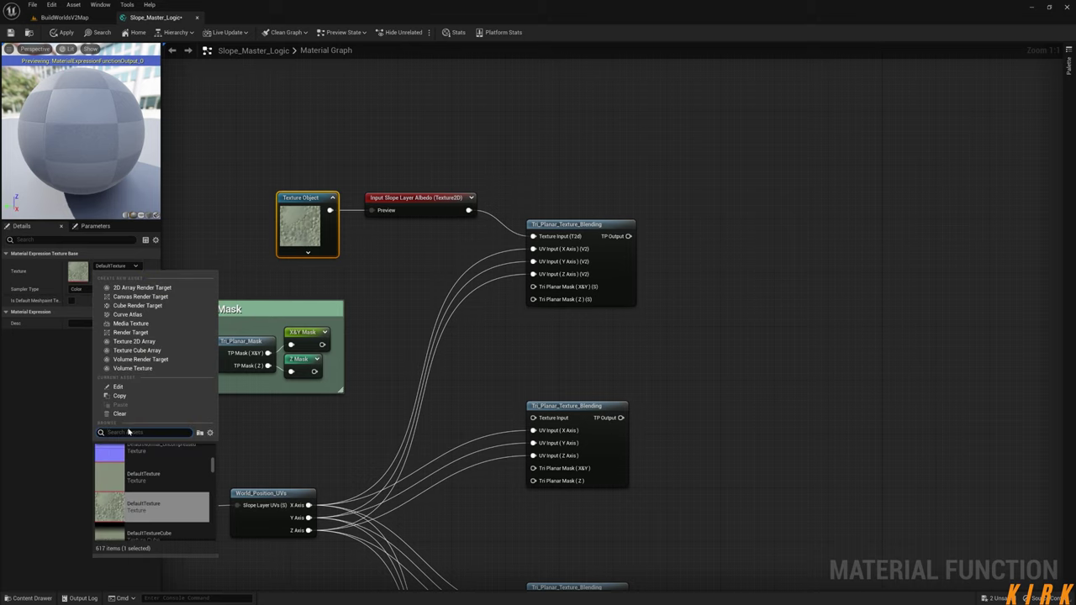
pyautogui.write('placeh')
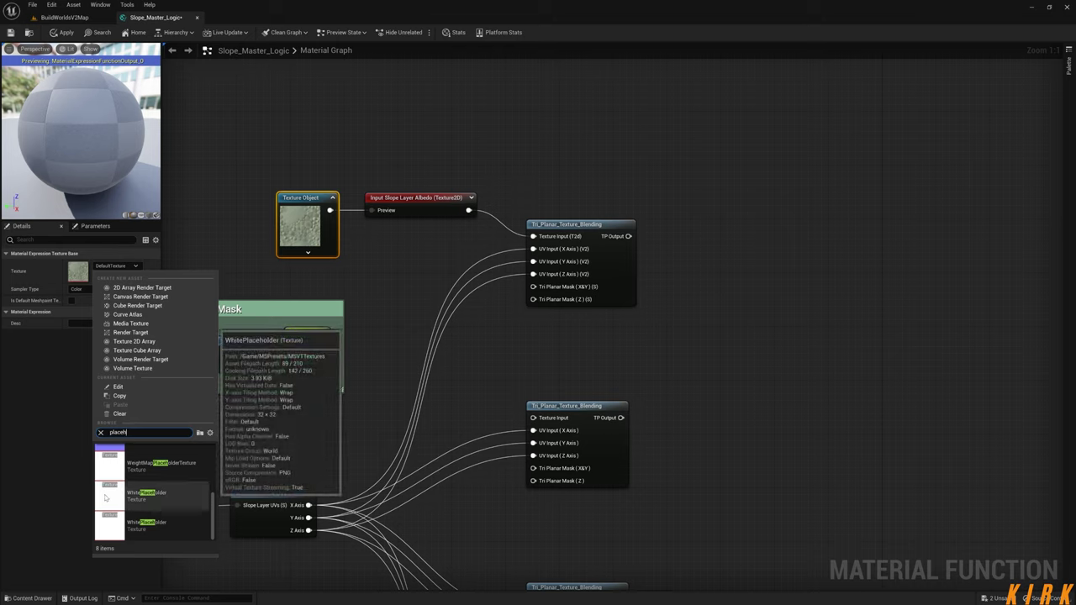
pyautogui.click(147, 525)
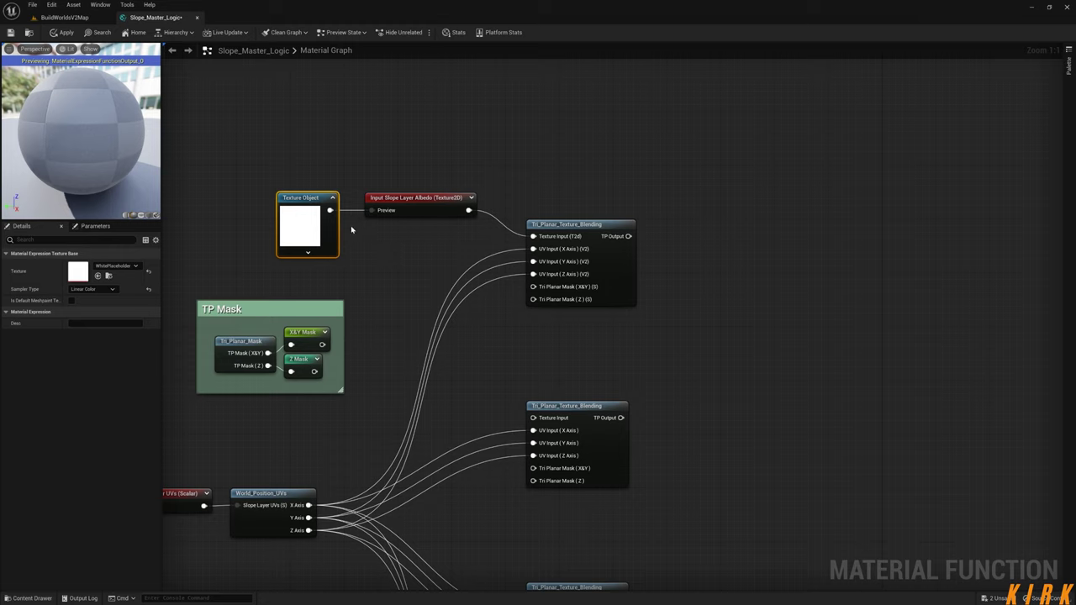
# - Paste three copies of the Slope Layer Albedo input, one each near the second, third and normals blending nodes
pyautogui.click(392, 208)
pyautogui.moveTo(405, 332); pyautogui.dragTo(413, 240, button='right')
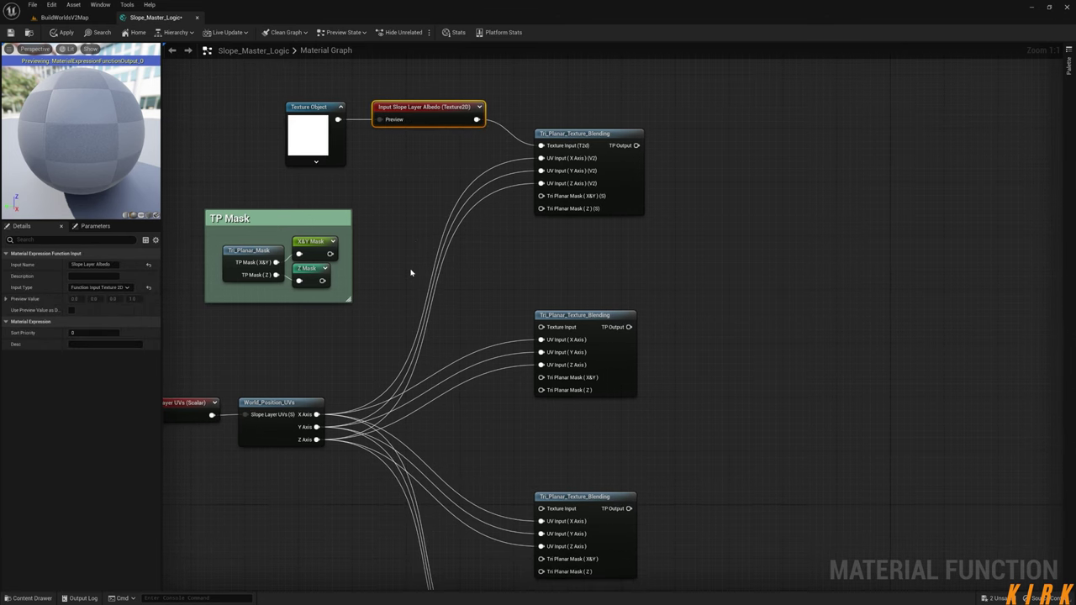
pyautogui.hotkey('ctrl', 'c')
pyautogui.hotkey('ctrl', 'v')
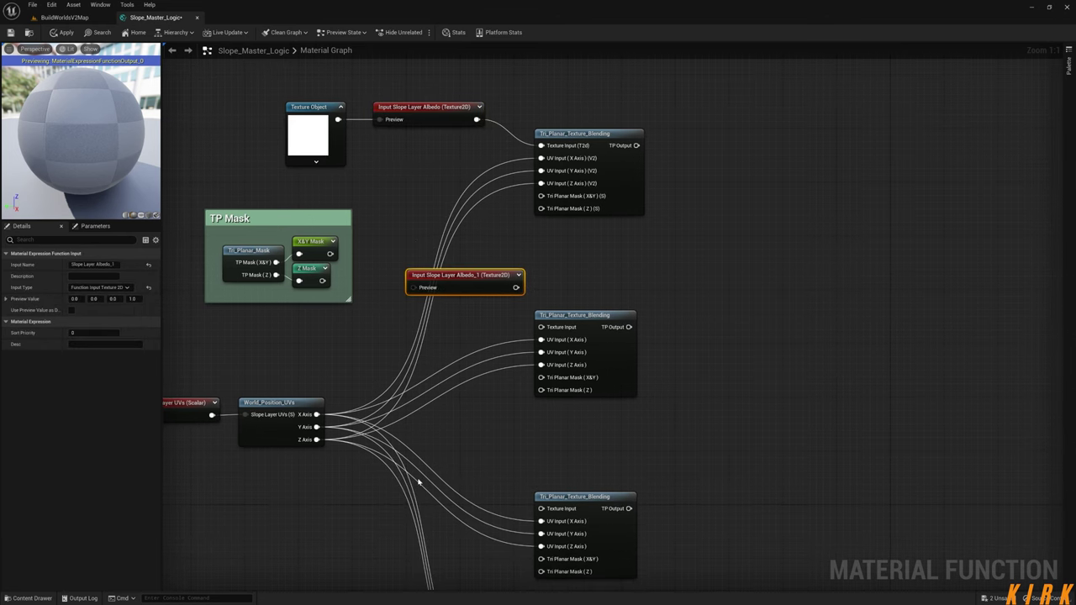
pyautogui.hotkey('ctrl', 'v')
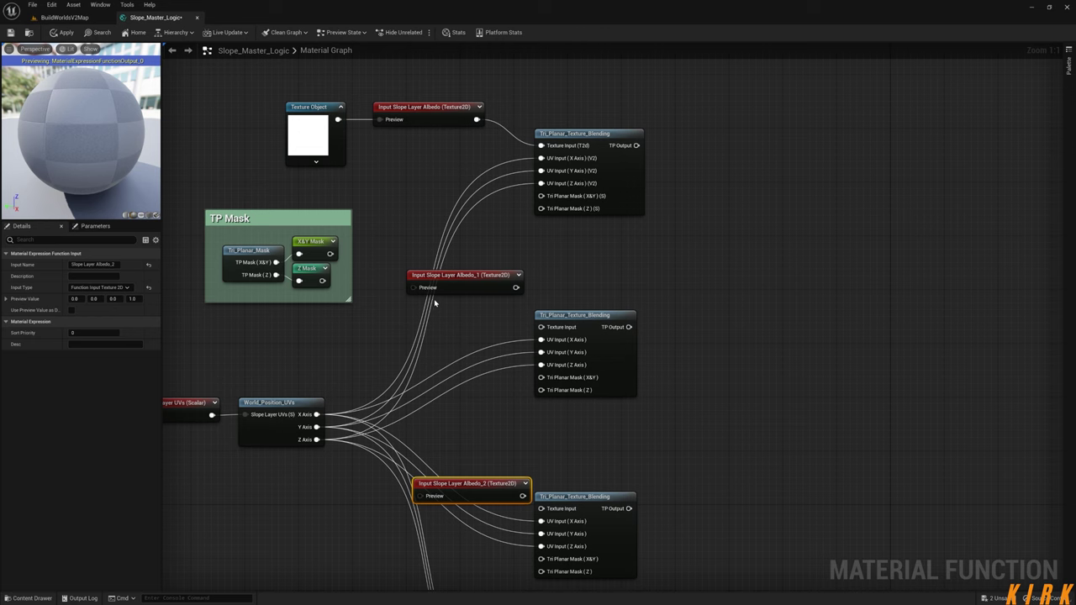
pyautogui.moveTo(477, 394); pyautogui.dragTo(487, 231, button='right')
pyautogui.moveTo(461, 440); pyautogui.dragTo(476, 319, button='right')
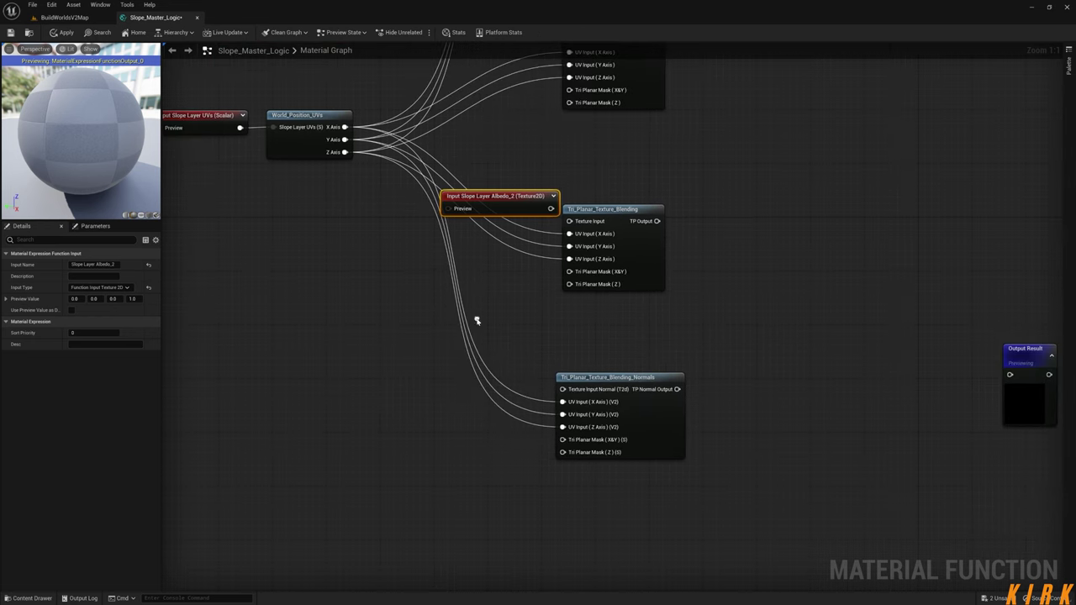
pyautogui.hotkey('ctrl', 'v')
# - Rename the copied texture input near the second blending node as Slope Layer Roughness
pyautogui.moveTo(459, 263); pyautogui.dragTo(457, 331, button='right')
pyautogui.click(451, 258)
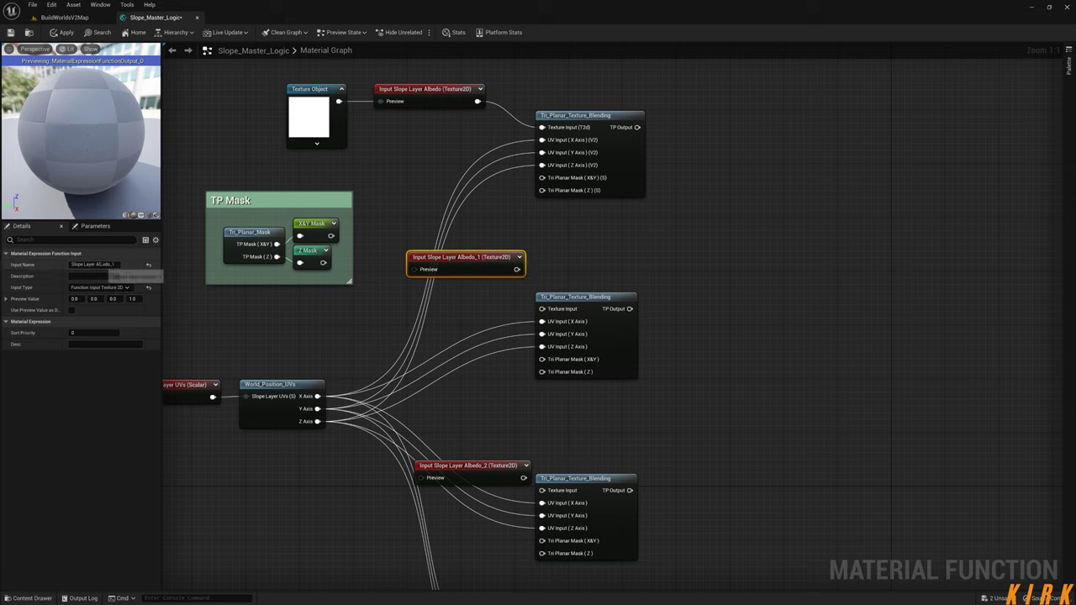
pyautogui.moveTo(96, 265); pyautogui.dragTo(141, 270)
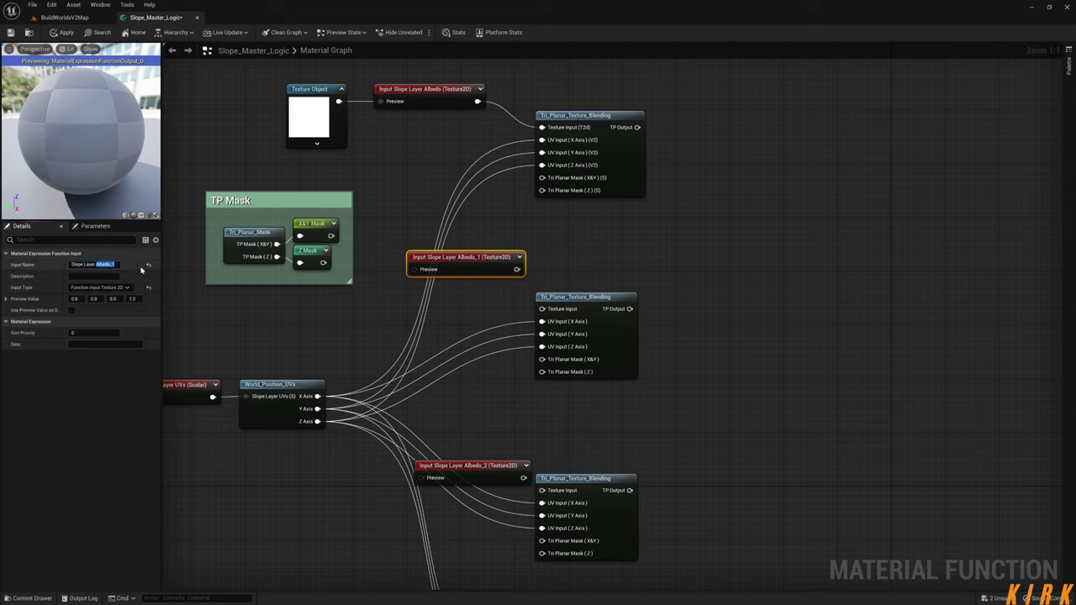
pyautogui.write('Roughn')
# - Rename the texture input near the third blending node as Slope Layer Height (Displacement) and shift it away from that node
pyautogui.click(463, 467)
pyautogui.moveTo(96, 265); pyautogui.dragTo(139, 267)
pyautogui.write('Height')
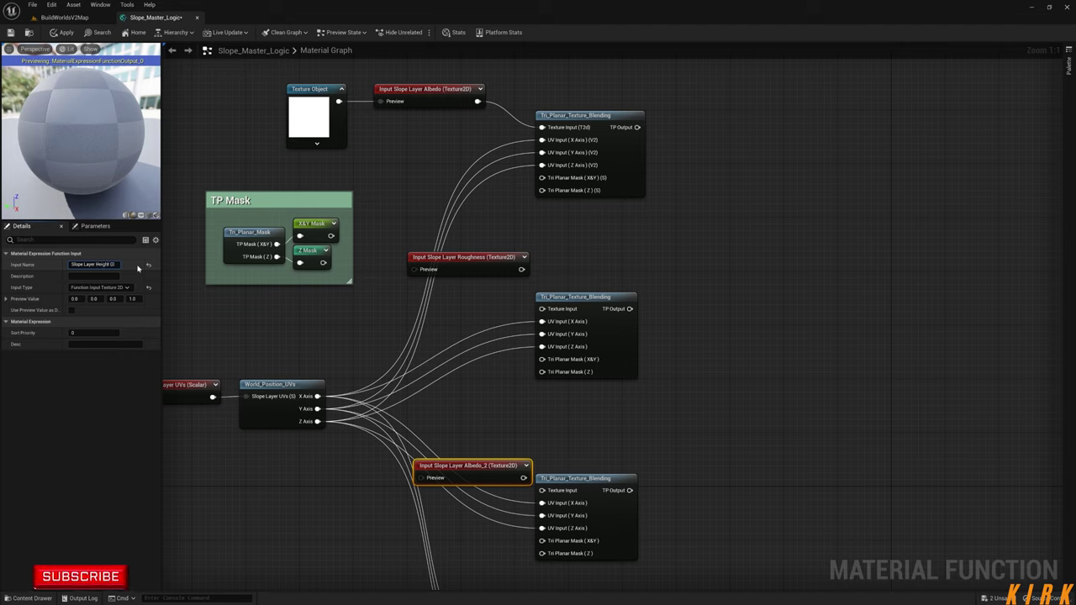
pyautogui.write(' (Displacement)')
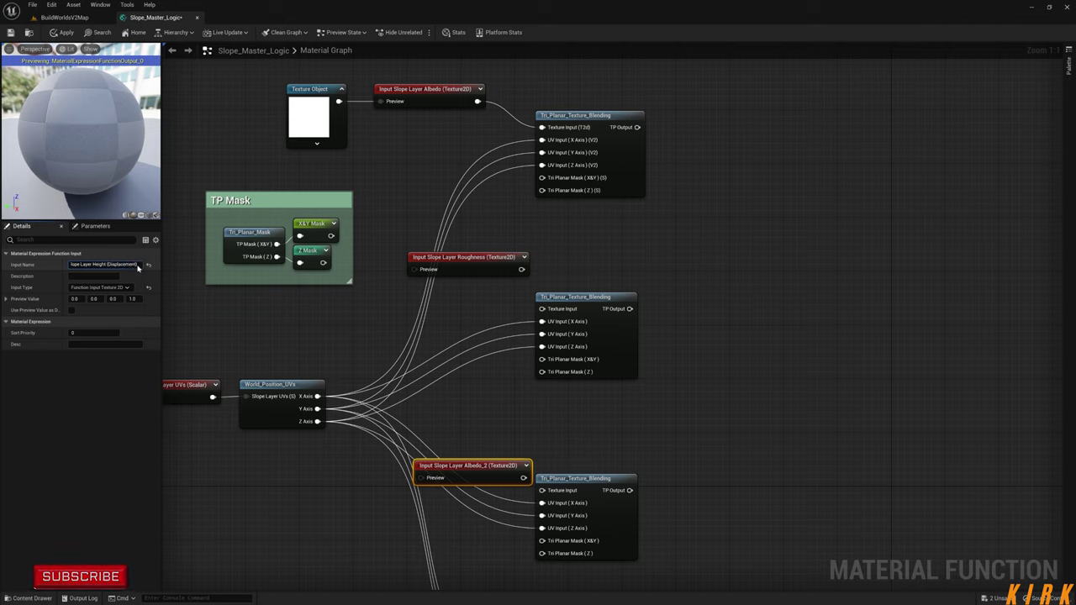
pyautogui.click(501, 458)
pyautogui.moveTo(487, 467); pyautogui.dragTo(425, 474)
# - Move the last copied texture input away from the normals blending node and rename it Slope Layer Normals
pyautogui.moveTo(461, 529); pyautogui.dragTo(491, 333, button='right')
pyautogui.moveTo(526, 435); pyautogui.dragTo(456, 435)
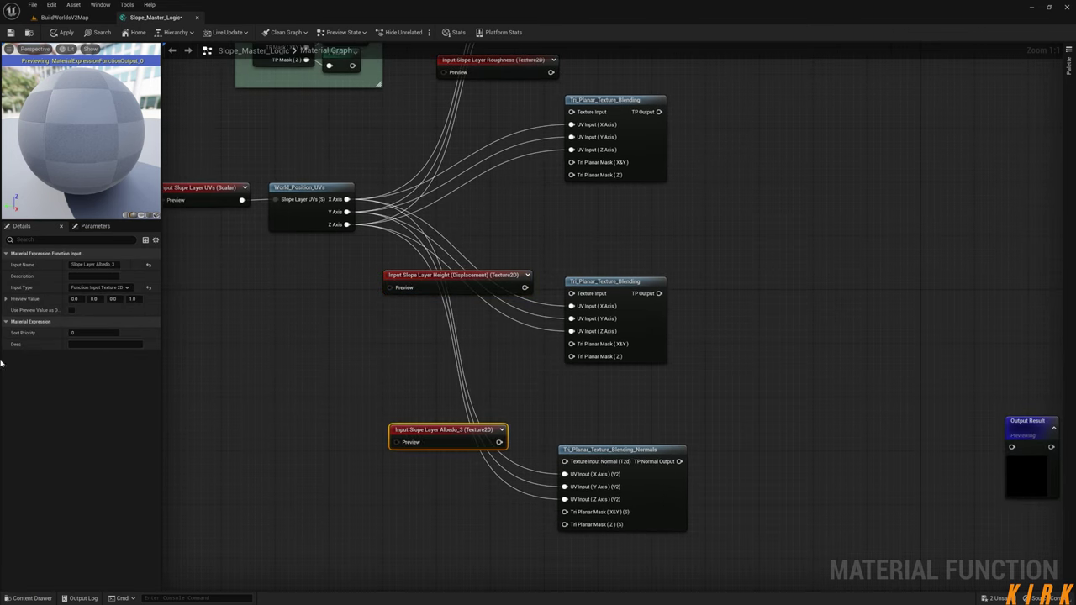
pyautogui.doubleClick(102, 265)
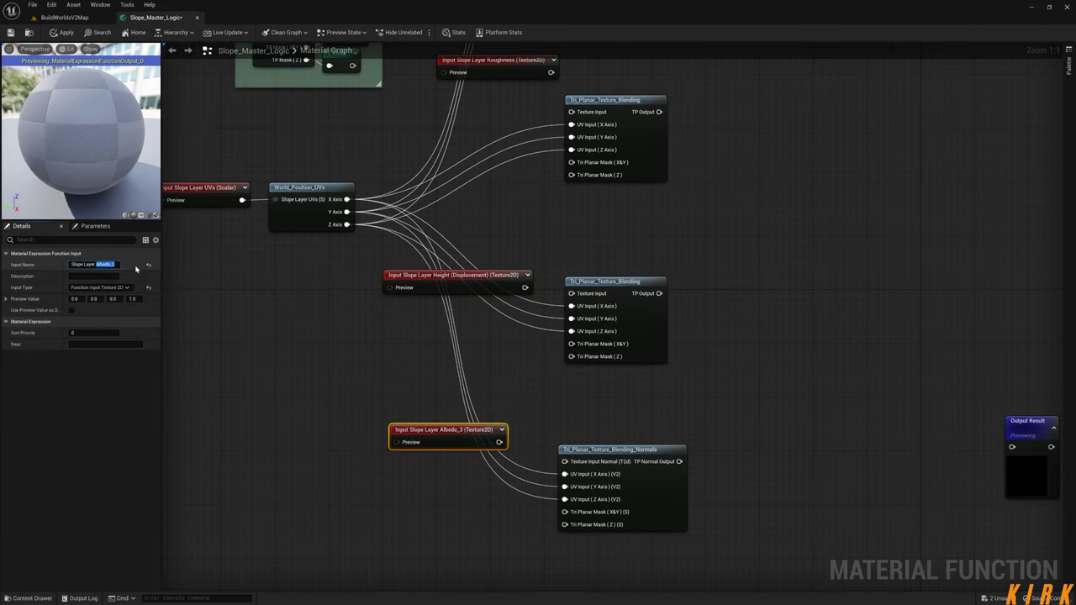
pyautogui.write('Normals')
pyautogui.click(339, 379)
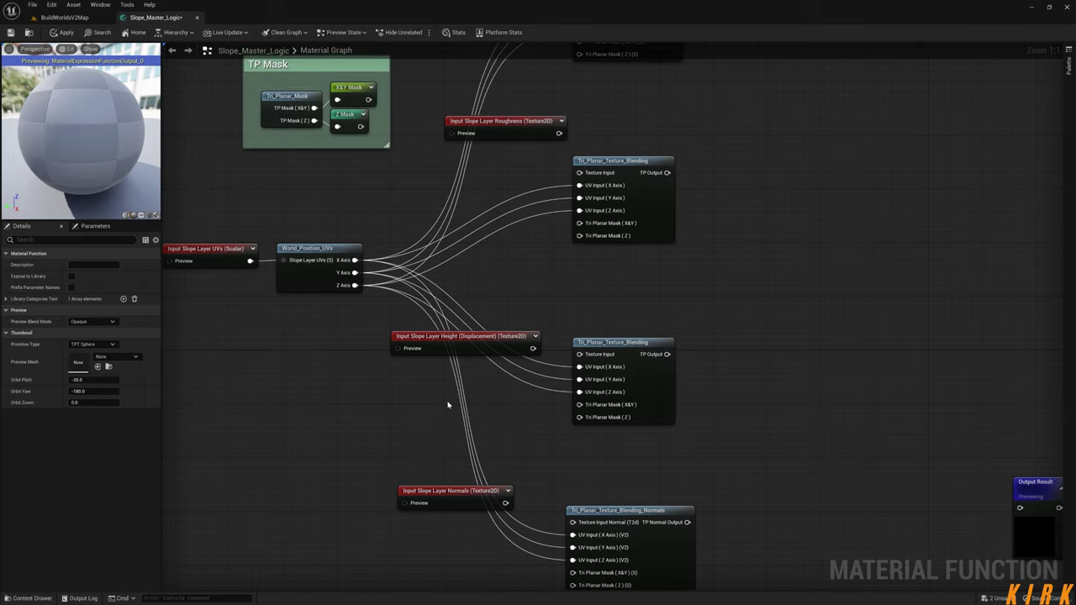
# - Collapse the Texture Object's preview and paste three copies of it, one each beside the Roughness, Height (Displacement) and Normals inputs
pyautogui.moveTo(534, 462); pyautogui.dragTo(502, 364, button='right')
pyautogui.scroll(-3, 502, 365)
pyautogui.moveTo(480, 325); pyautogui.dragTo(493, 385, button='right')
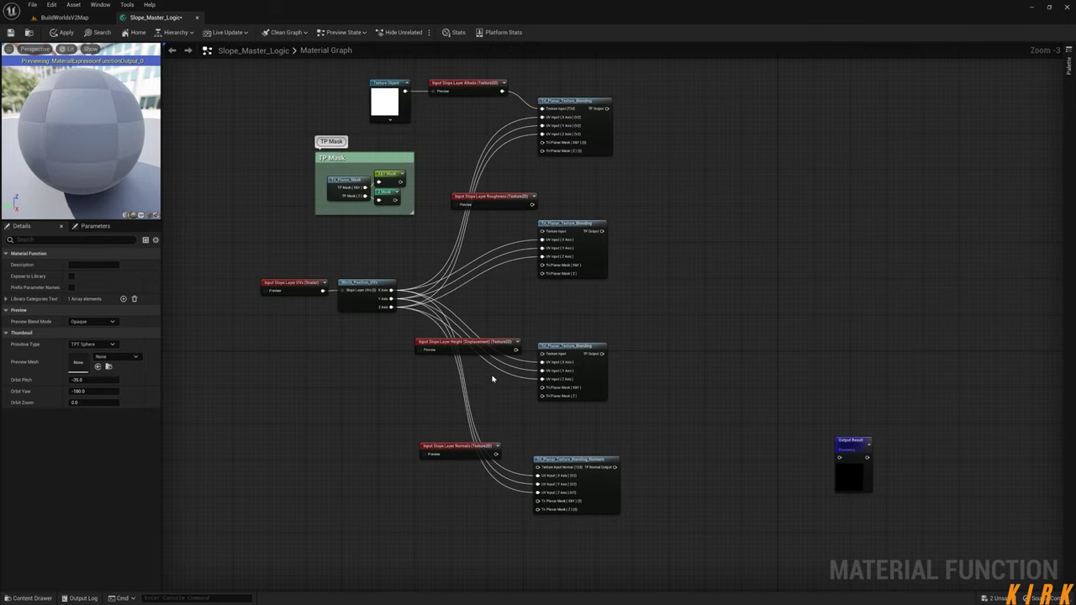
pyautogui.click(390, 86)
pyautogui.click(415, 106)
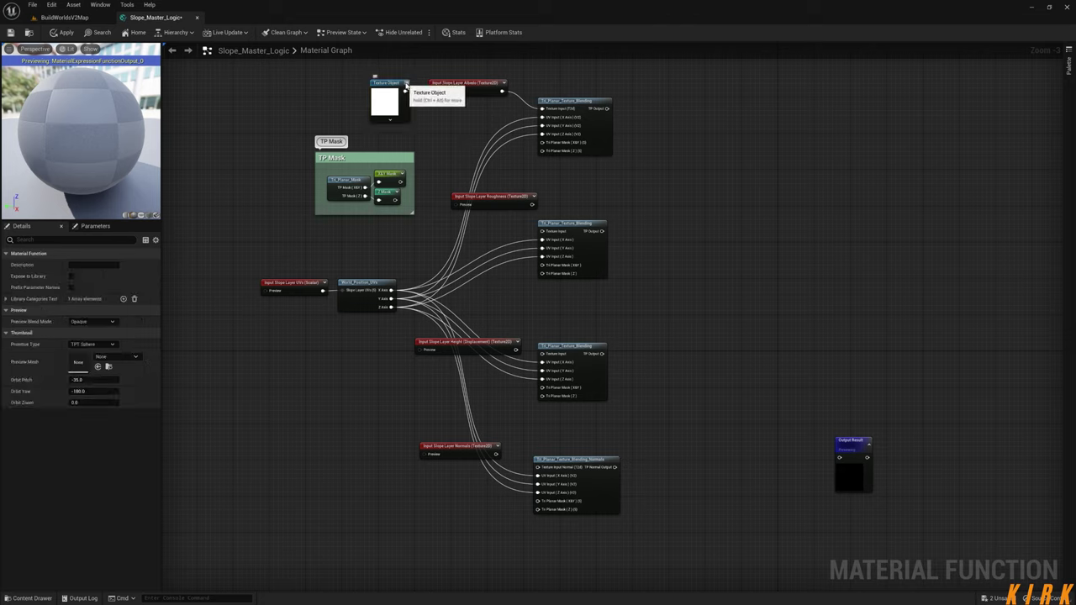
pyautogui.click(389, 120)
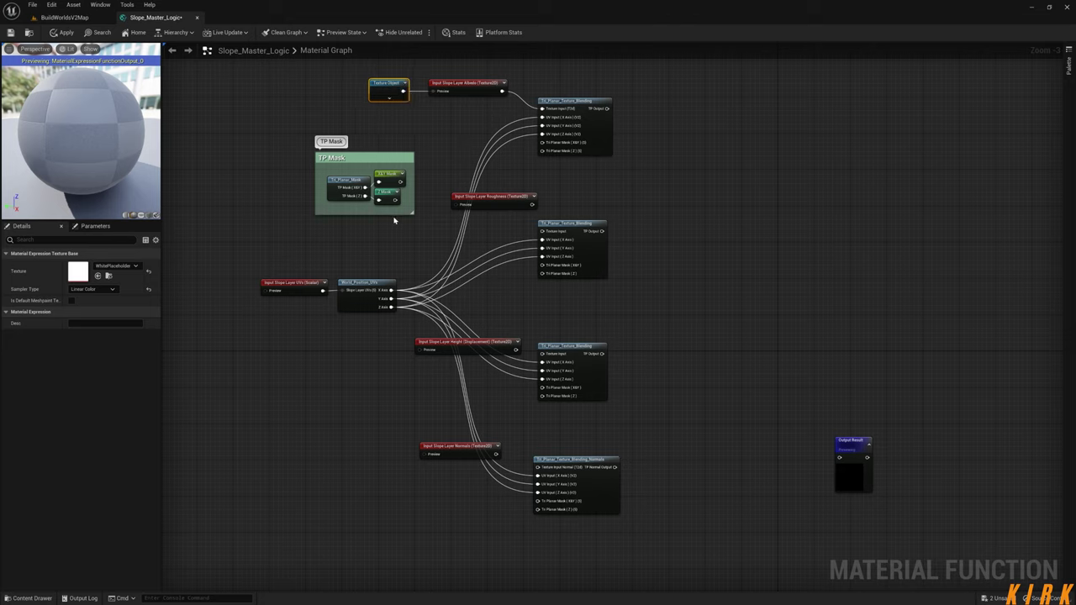
pyautogui.hotkey('ctrl', 'v')
pyautogui.hotkey('ctrl', 'v')
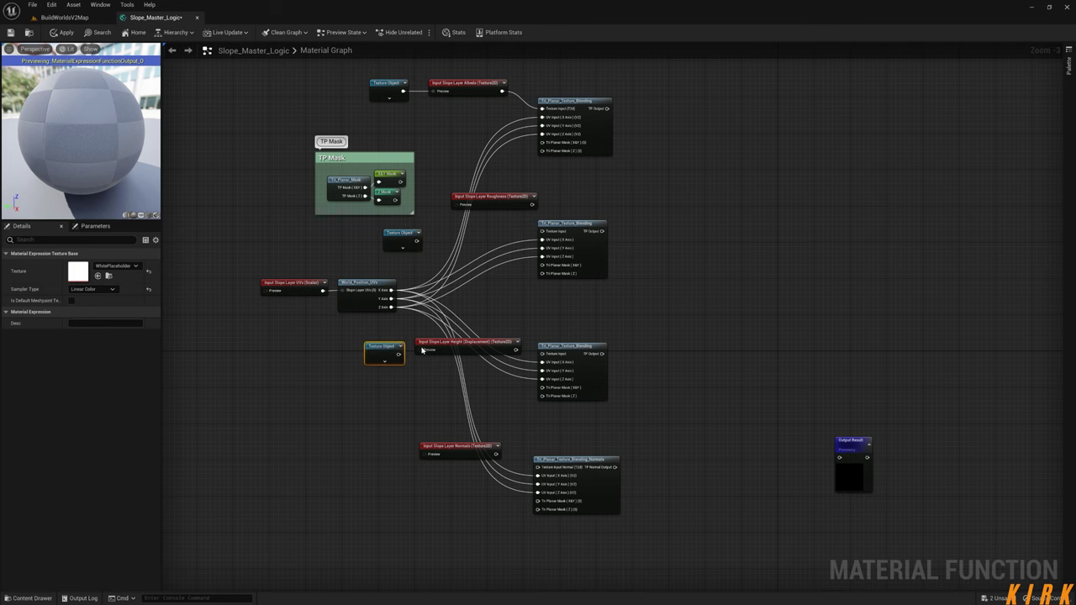
pyautogui.hotkey('ctrl', 'v')
# - Wire the Slope Layer Roughness input into the second blending node's Texture Input and connect its Texture Object to its Preview pin
pyautogui.moveTo(450, 249); pyautogui.dragTo(441, 320, button='right')
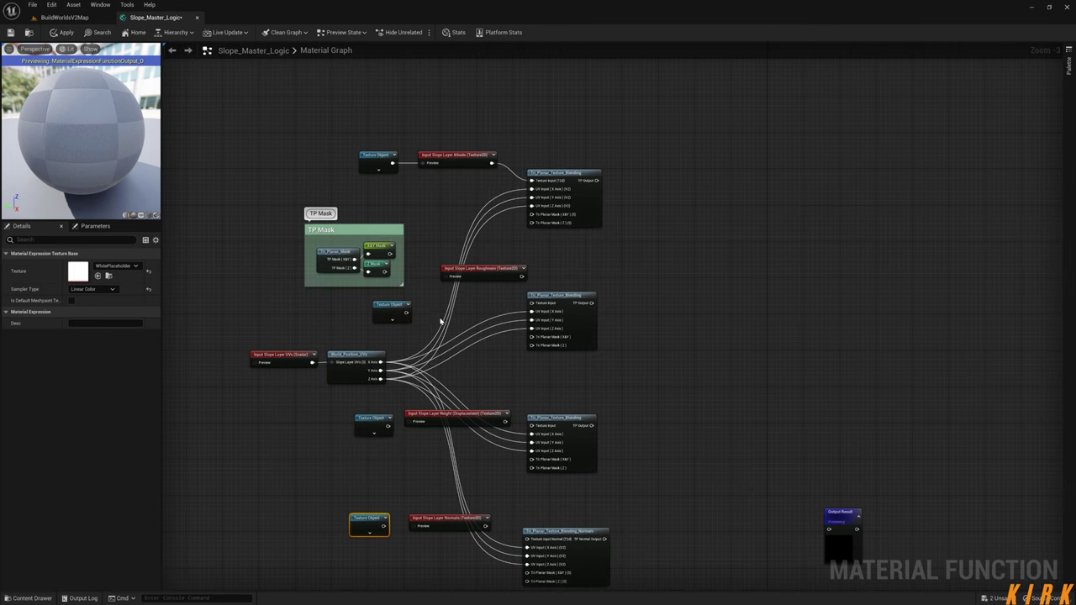
pyautogui.moveTo(482, 269); pyautogui.dragTo(464, 287)
pyautogui.scroll(3, 499, 306)
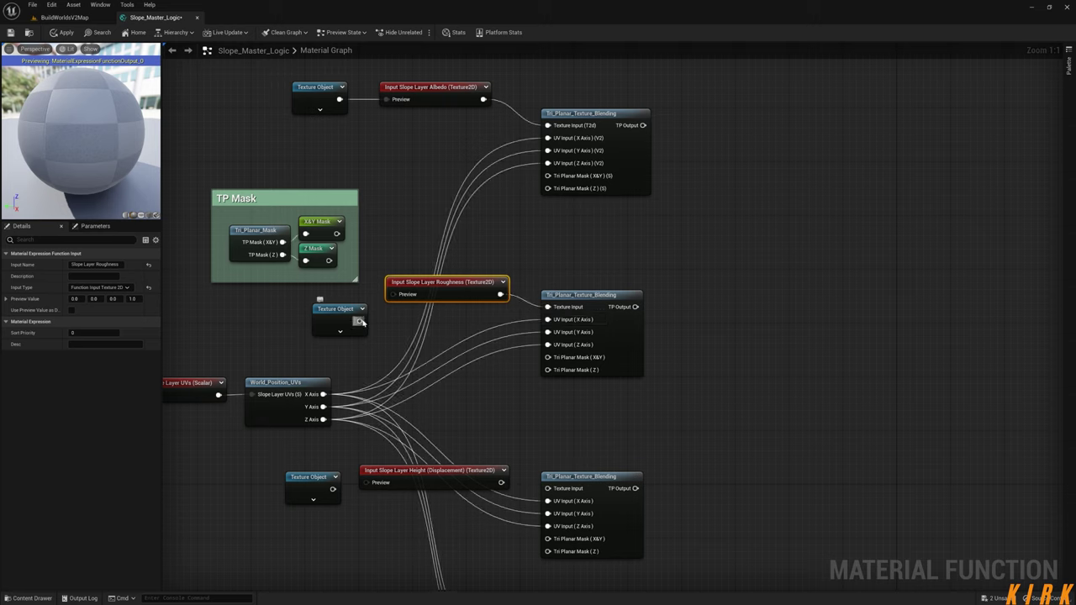
pyautogui.moveTo(360, 320); pyautogui.dragTo(392, 294)
# - Wire the Height (Displacement) and Normals inputs into their blending nodes' texture pins and connect a Texture Object to each Preview pin
pyautogui.moveTo(501, 483); pyautogui.dragTo(547, 488)
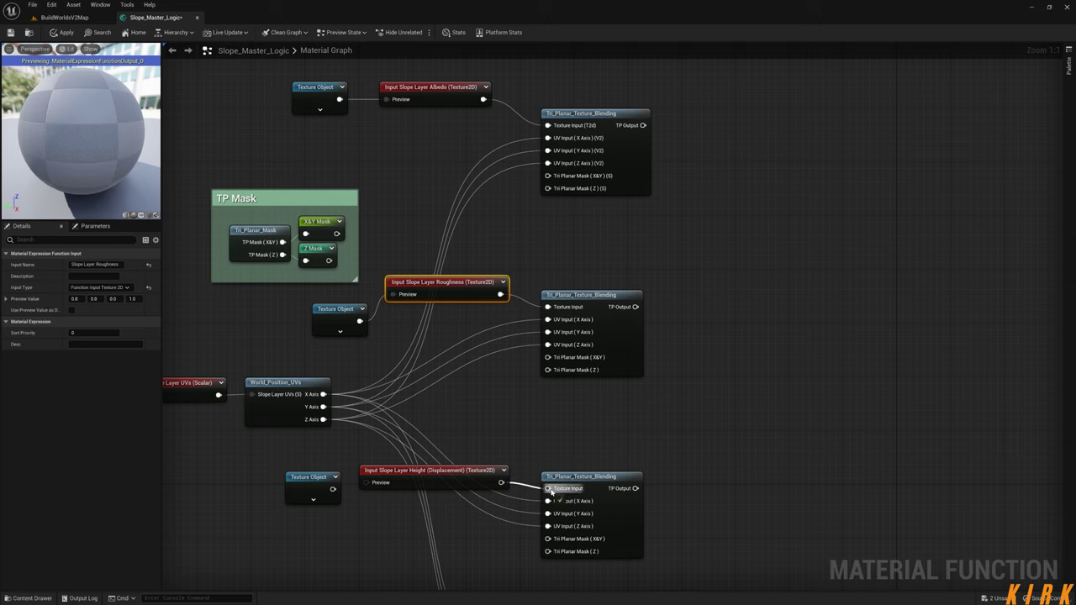
pyautogui.moveTo(333, 489); pyautogui.dragTo(376, 484)
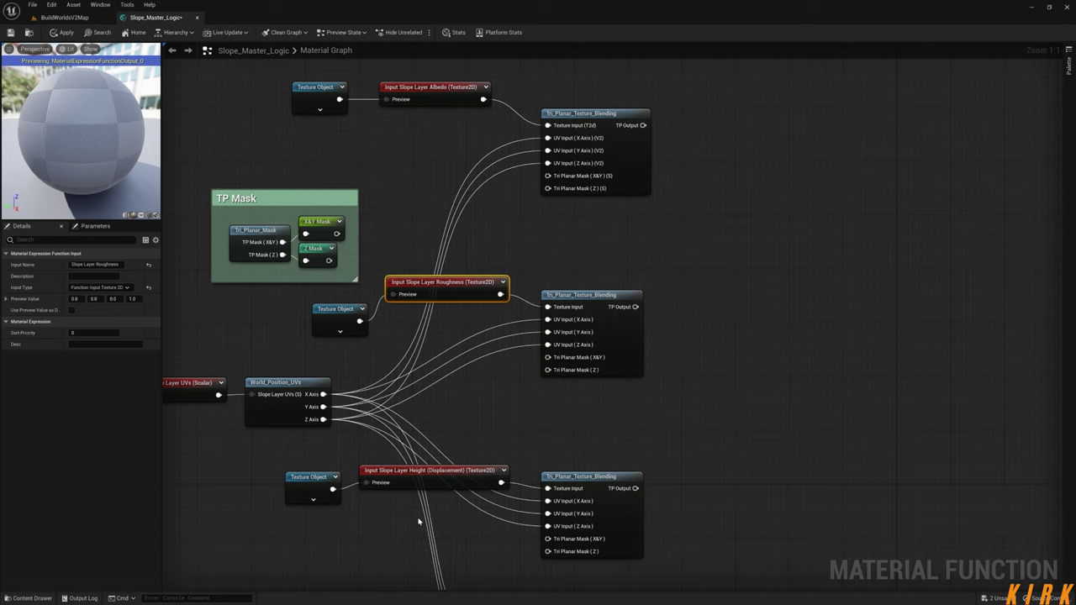
pyautogui.moveTo(412, 543); pyautogui.dragTo(445, 398, button='right')
pyautogui.moveTo(506, 493); pyautogui.dragTo(574, 512)
pyautogui.moveTo(406, 493); pyautogui.dragTo(360, 494)
pyautogui.moveTo(422, 531); pyautogui.dragTo(406, 430, button='right')
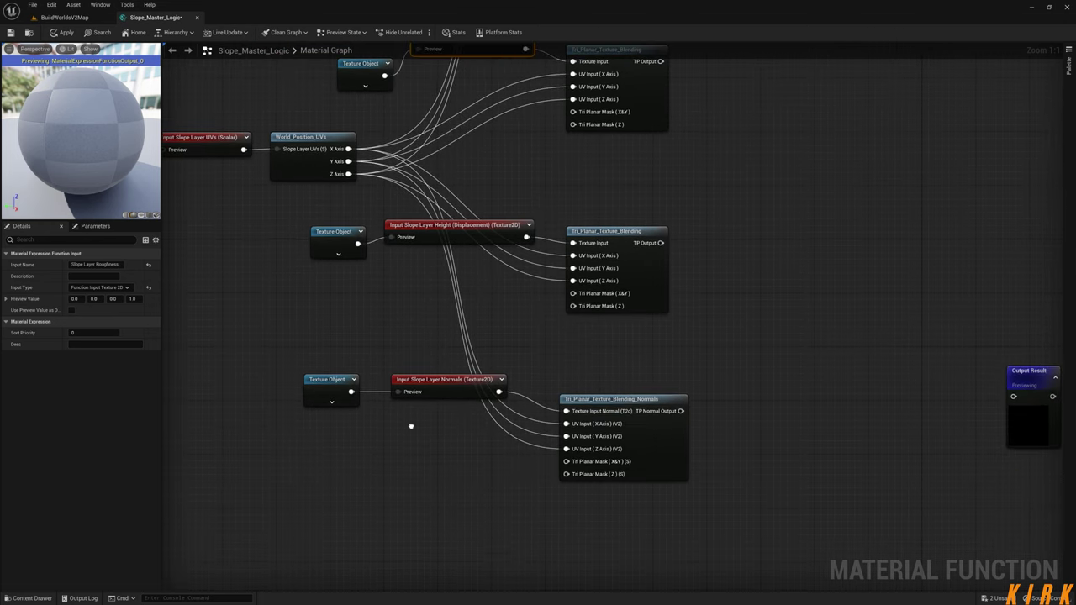
# - Move the Normals and Height (Displacement) inputs with their Texture Objects further from the blending nodes, clear of the UV wires
pyautogui.moveTo(336, 380); pyautogui.dragTo(313, 405)
pyautogui.moveTo(421, 381); pyautogui.dragTo(342, 395)
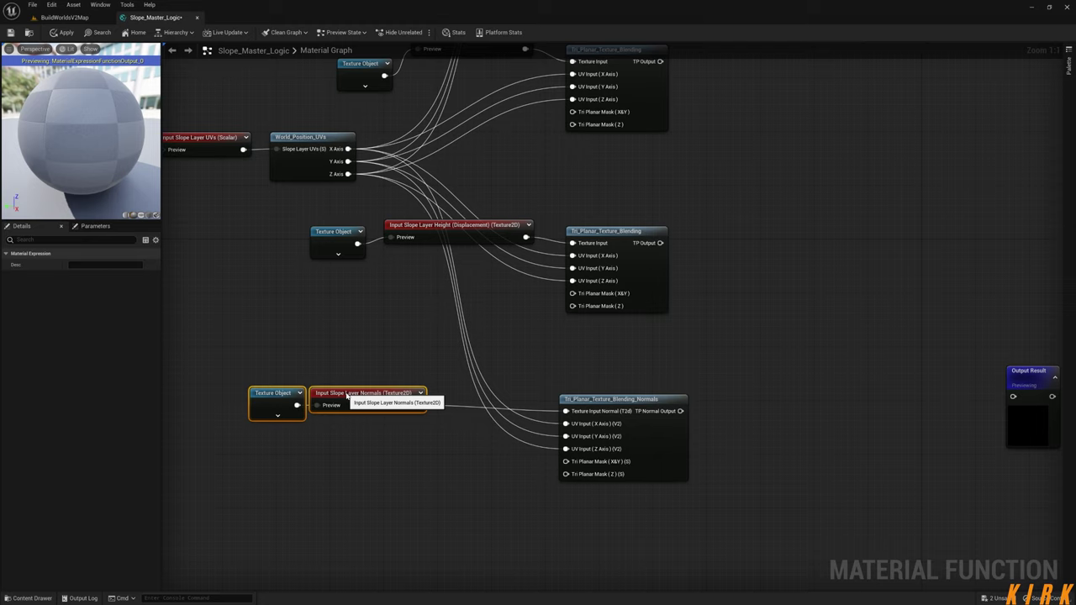
pyautogui.click(347, 328)
pyautogui.moveTo(355, 243); pyautogui.dragTo(315, 235)
pyautogui.keyDown('ctrl'); pyautogui.click(413, 228); pyautogui.keyUp('ctrl')
pyautogui.click(341, 285)
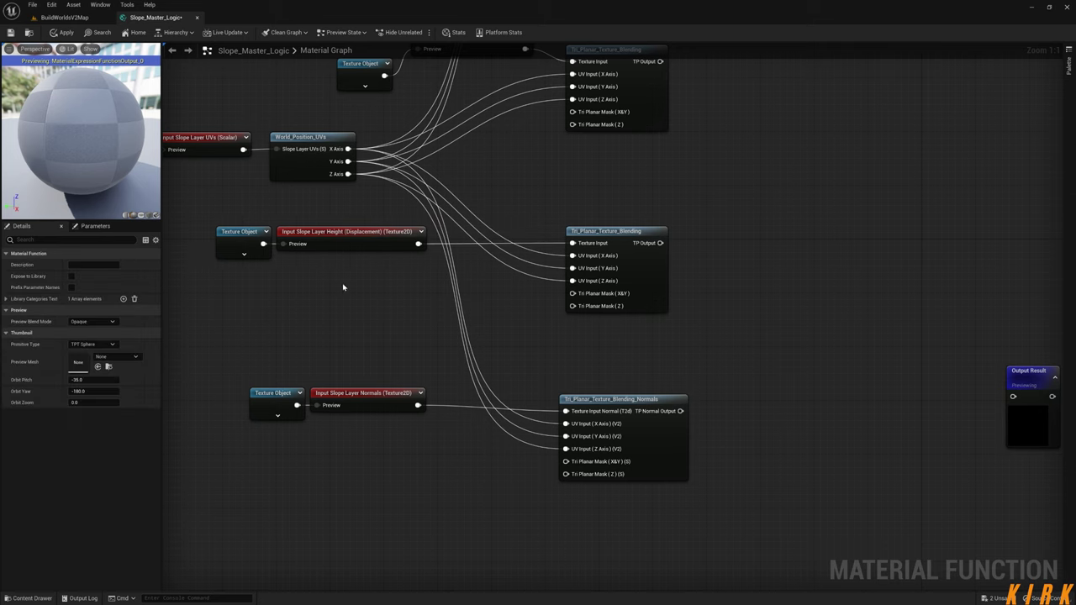
# - Move the TP Mask comment aside and place the Roughness input and its Texture Object in line, clear of the UV wires
pyautogui.moveTo(394, 164); pyautogui.dragTo(412, 330, button='right')
pyautogui.moveTo(409, 248); pyautogui.dragTo(456, 306, button='right')
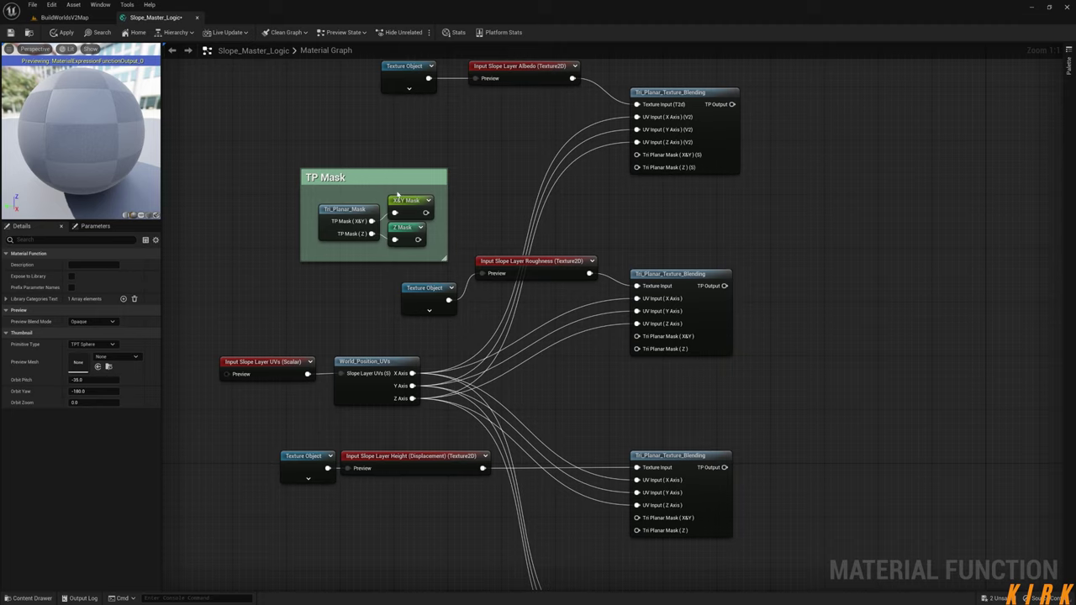
pyautogui.moveTo(385, 180); pyautogui.dragTo(273, 139)
pyautogui.moveTo(501, 262); pyautogui.dragTo(502, 274)
pyautogui.moveTo(424, 291); pyautogui.dragTo(436, 278)
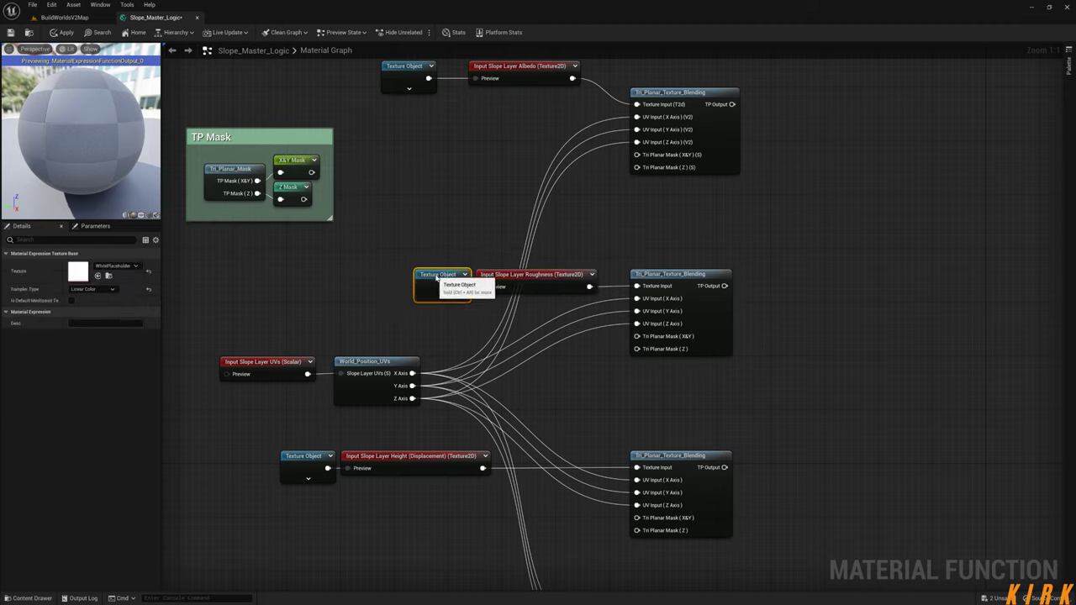
pyautogui.keyDown('ctrl'); pyautogui.click(505, 274); pyautogui.keyUp('ctrl')
pyautogui.moveTo(504, 274); pyautogui.dragTo(386, 274)
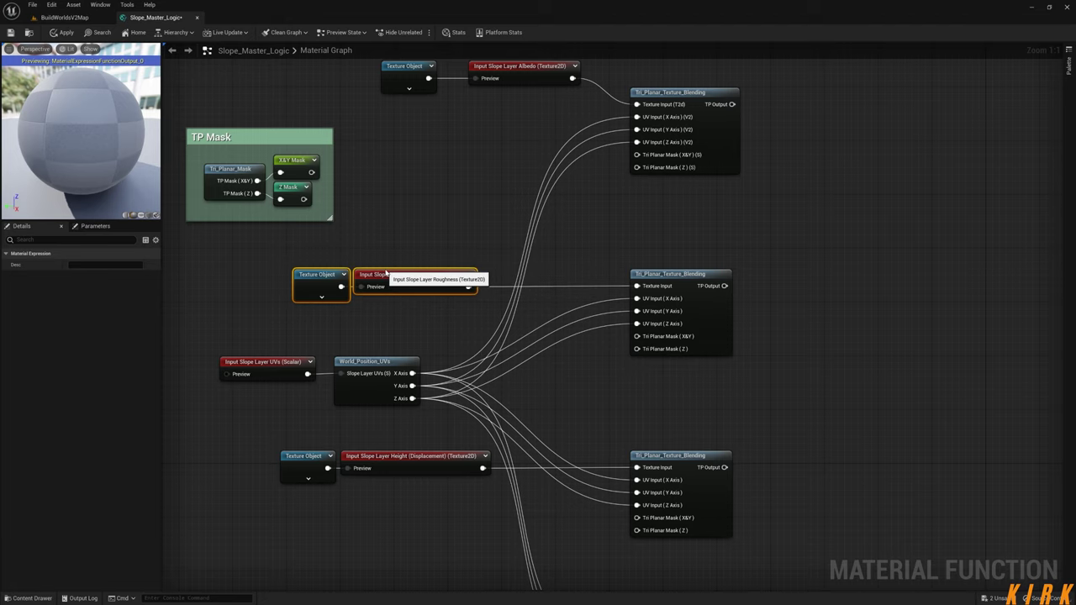
# - Move the Albedo input and its Texture Object away from the first blending node and place the TP Mask comment below them
pyautogui.moveTo(386, 278); pyautogui.dragTo(405, 338, button='right')
pyautogui.click(441, 132)
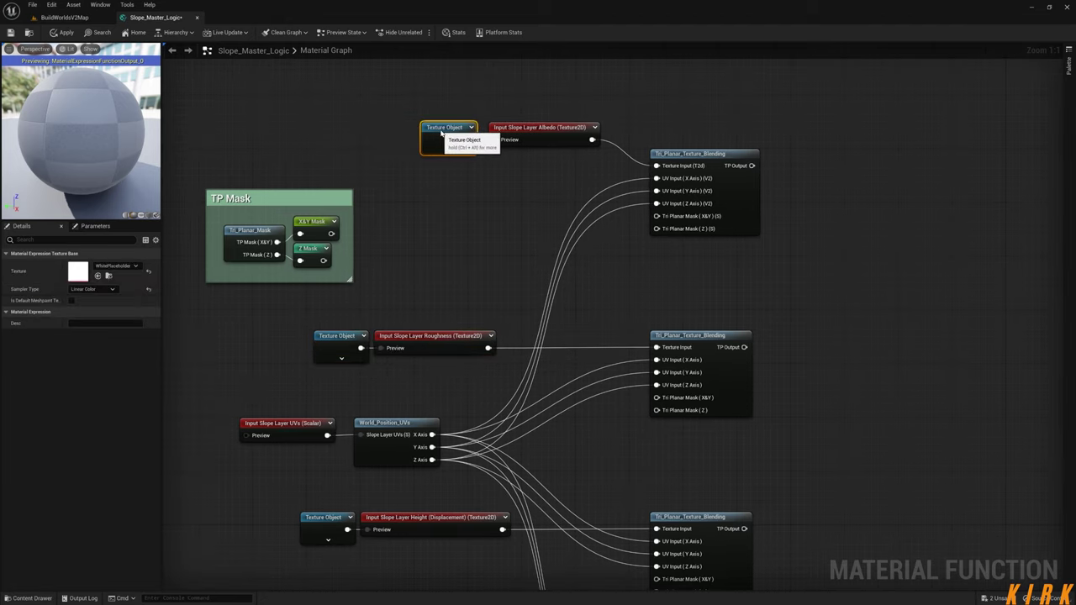
pyautogui.moveTo(440, 132); pyautogui.dragTo(447, 130)
pyautogui.moveTo(521, 116); pyautogui.dragTo(449, 150)
pyautogui.moveTo(525, 135); pyautogui.dragTo(425, 161)
pyautogui.click(456, 191)
pyautogui.moveTo(263, 201); pyautogui.dragTo(384, 222)
# - Align the Normals input and its Texture Object beneath the Height (Displacement) pair
pyautogui.moveTo(532, 312); pyautogui.dragTo(547, 169, button='right')
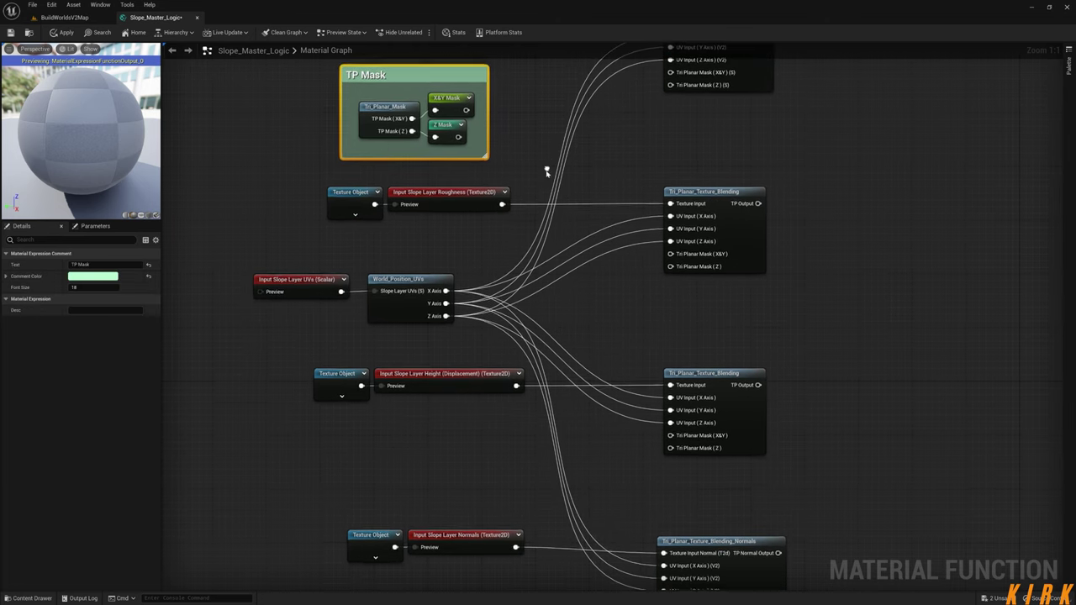
pyautogui.scroll(-5, 533, 364)
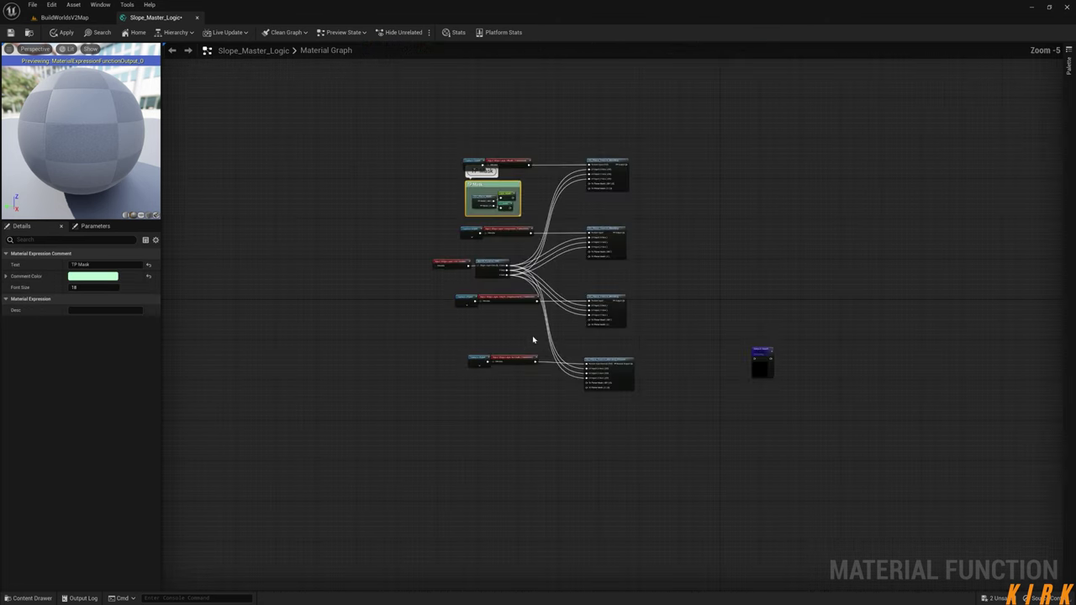
pyautogui.scroll(2, 542, 312)
pyautogui.moveTo(480, 372); pyautogui.dragTo(407, 420)
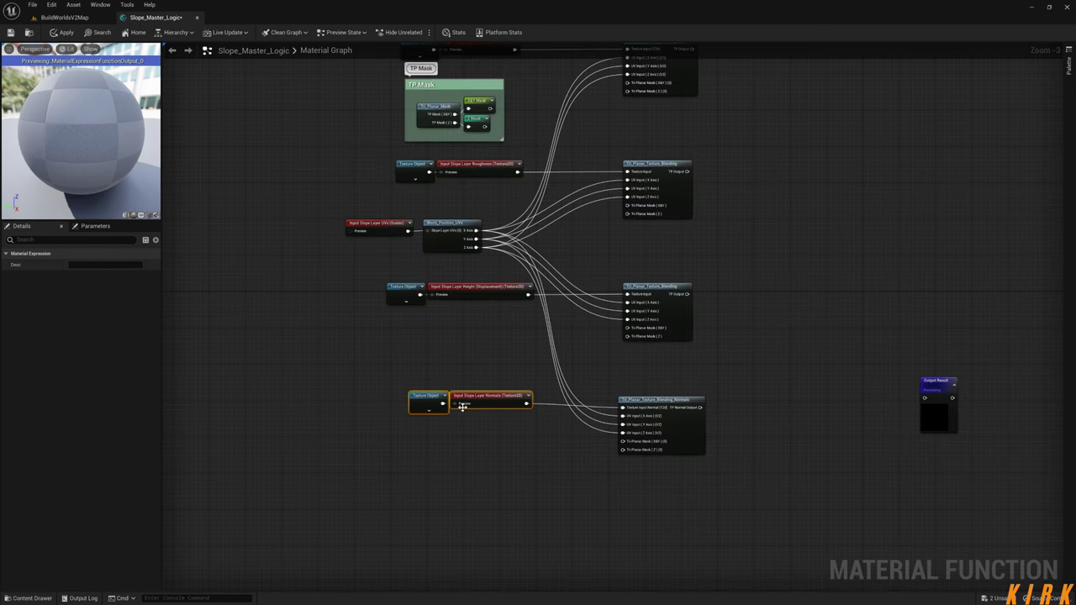
pyautogui.moveTo(485, 397); pyautogui.dragTo(473, 392)
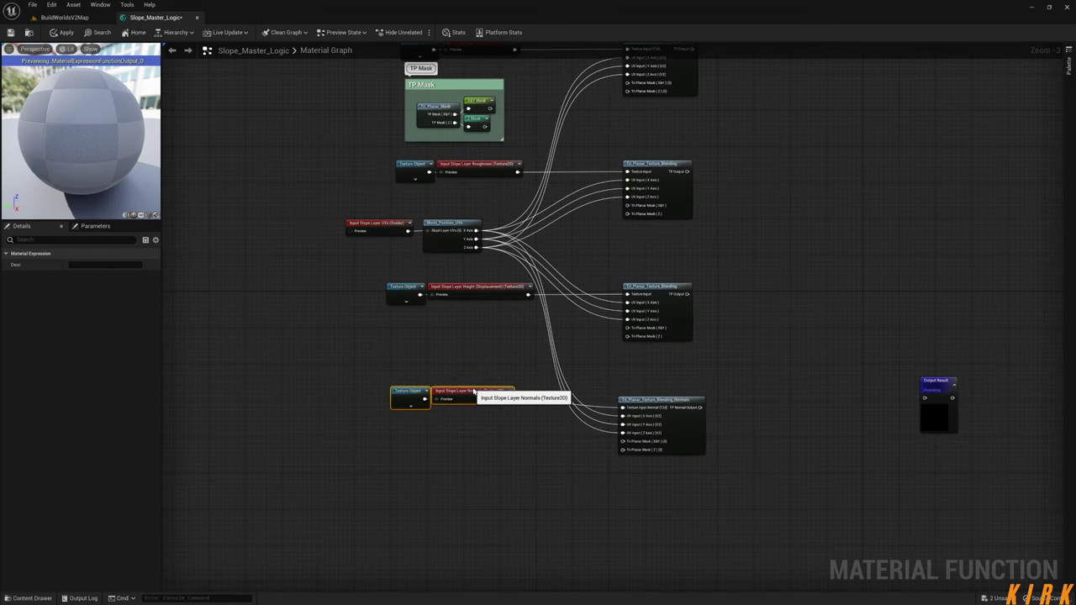
pyautogui.click(479, 359)
# - Align the Roughness input and its Texture Object with the Height (Displacement) pair
pyautogui.moveTo(461, 333); pyautogui.dragTo(455, 372, button='right')
pyautogui.moveTo(439, 227); pyautogui.dragTo(447, 203)
pyautogui.click(452, 238)
# - Add X&Y Mask and Z Mask named reroute nodes beside the first blending node
pyautogui.moveTo(511, 248); pyautogui.dragTo(459, 328, button='right')
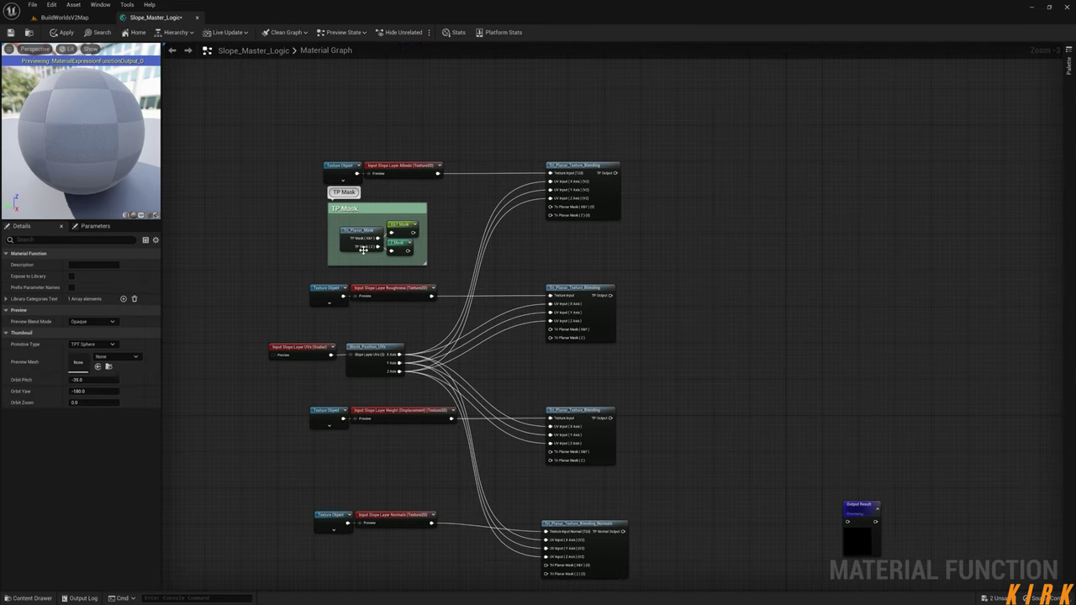
pyautogui.moveTo(454, 261); pyautogui.dragTo(433, 270, button='right')
pyautogui.scroll(3, 512, 246)
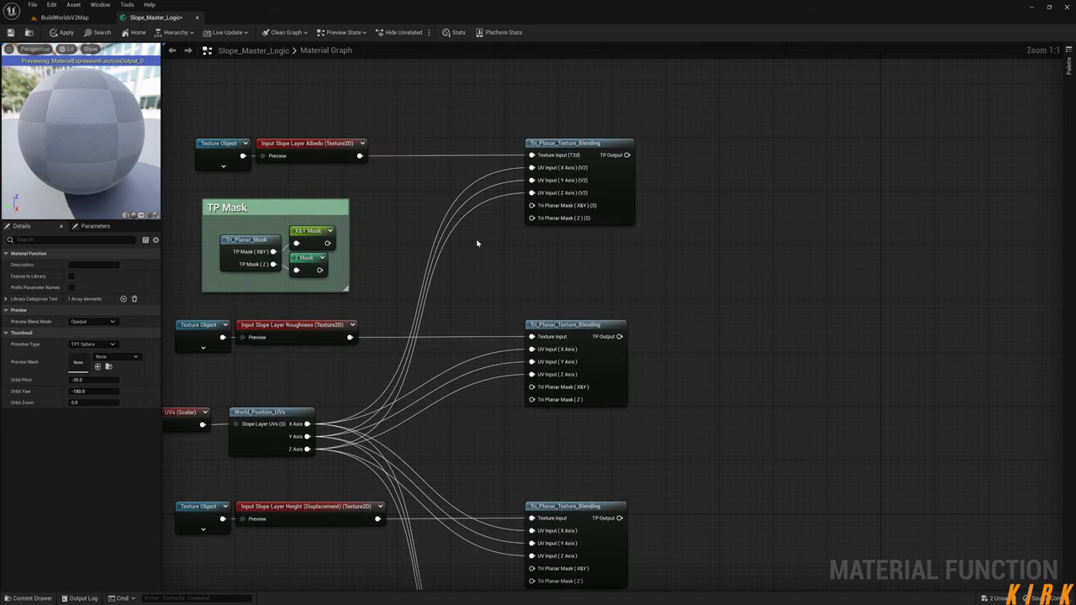
pyautogui.keyDown('ctrl'); pyautogui.click(308, 261); pyautogui.keyUp('ctrl')
pyautogui.rightClick(459, 123)
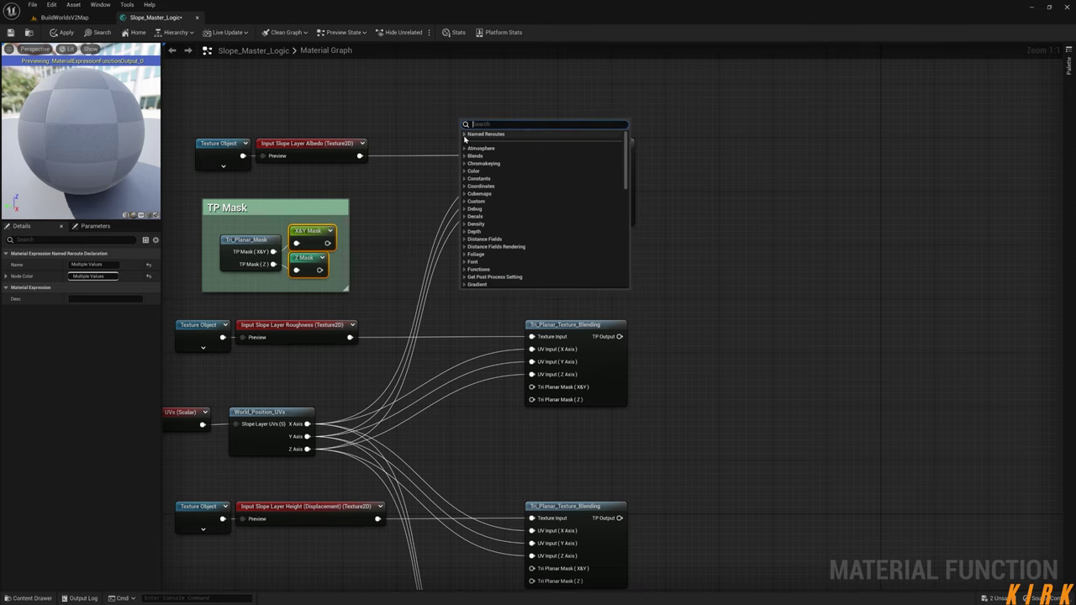
pyautogui.click(465, 136)
pyautogui.click(475, 143)
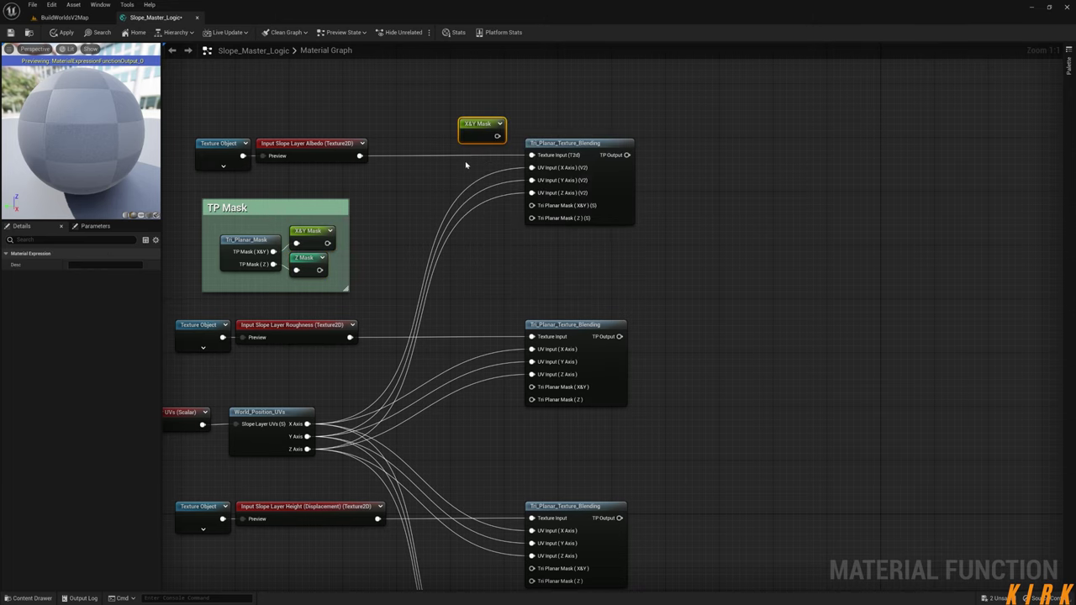
pyautogui.rightClick(466, 164)
pyautogui.click(486, 204)
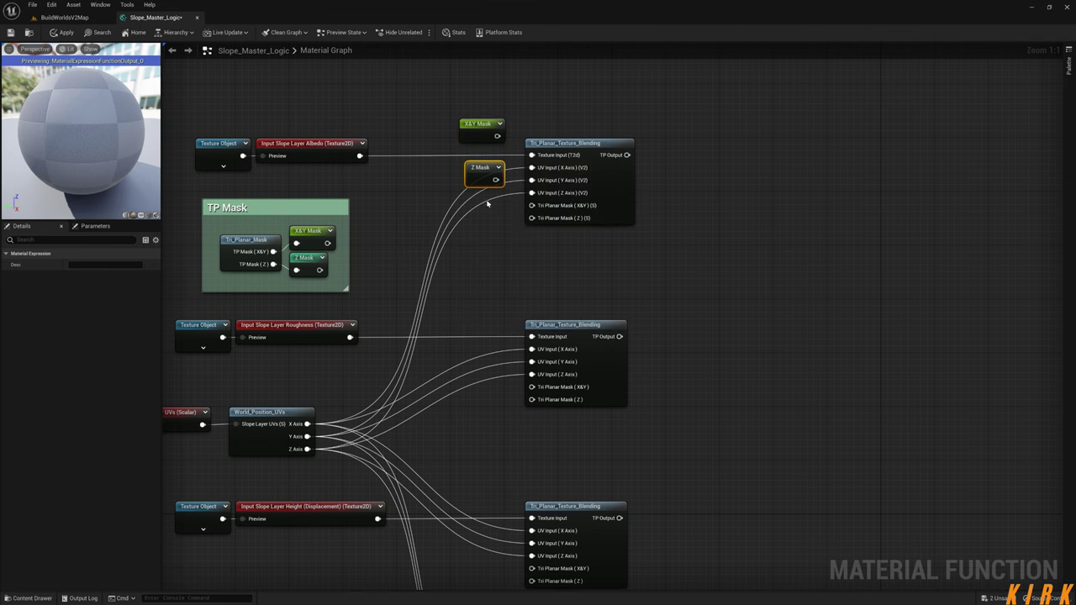
# - Connect both mask reroutes to the first blending node's Tri Planar Mask pins and stack them just below its UV wires
pyautogui.moveTo(495, 136); pyautogui.dragTo(531, 206)
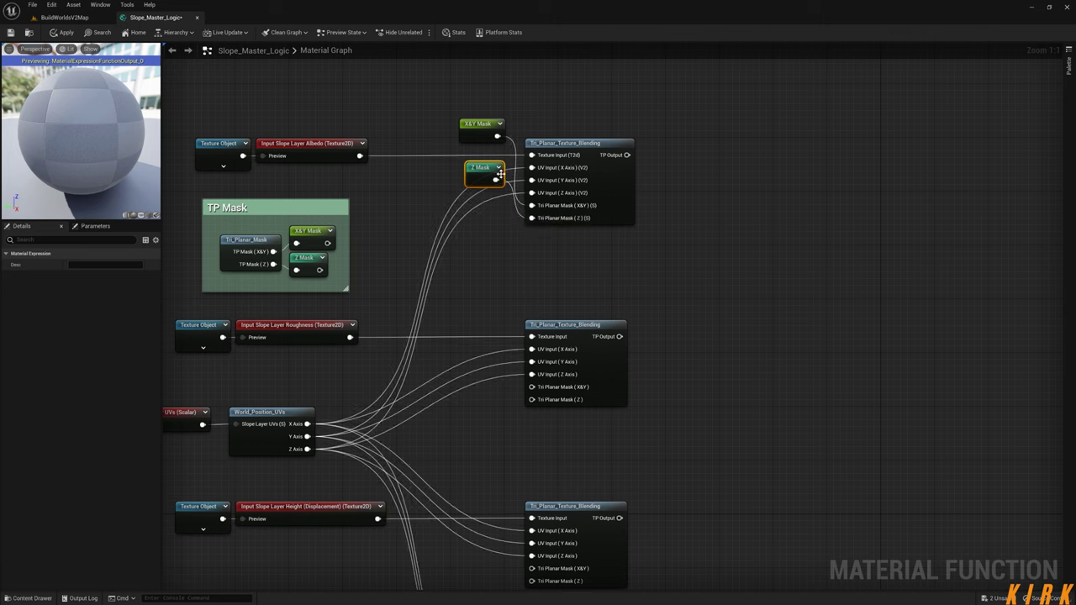
pyautogui.moveTo(490, 126); pyautogui.dragTo(493, 243)
# - Paste three copies of the X&Y Mask and Z Mask reroute pair, one each beside the second, third and normals blending nodes
pyautogui.moveTo(484, 308); pyautogui.dragTo(464, 266, button='right')
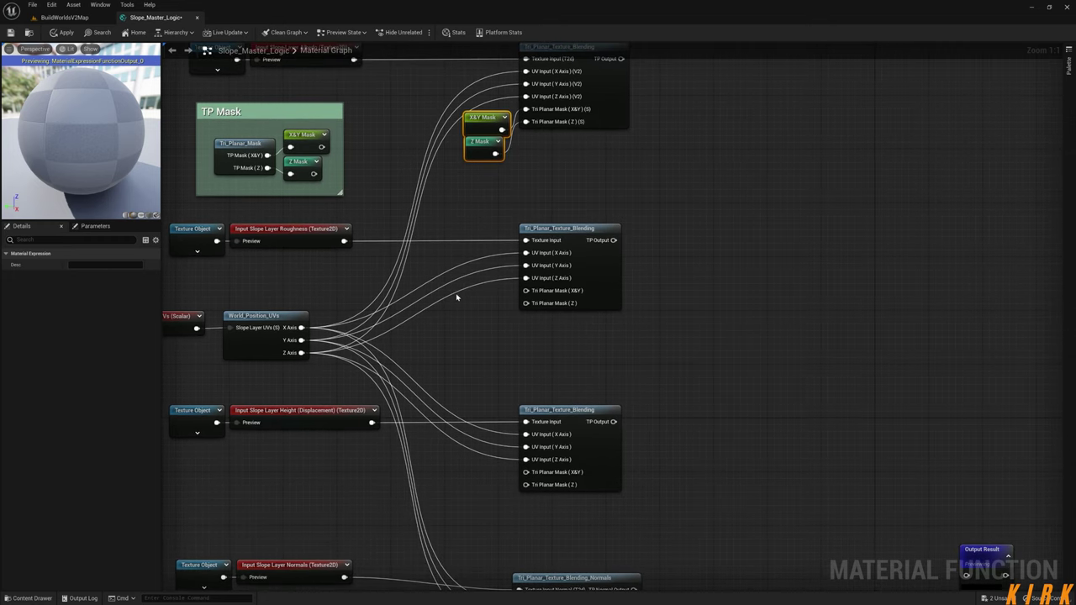
pyautogui.hotkey('ctrl', 'v')
pyautogui.hotkey('ctrl', 'v')
pyautogui.moveTo(474, 506); pyautogui.dragTo(492, 329, button='right')
pyautogui.hotkey('ctrl', 'v')
# - Connect the pasted X&Y Mask and Z Mask reroutes to the Tri Planar Mask pins of the second and third blending nodes
pyautogui.moveTo(498, 163); pyautogui.dragTo(493, 313, button='right')
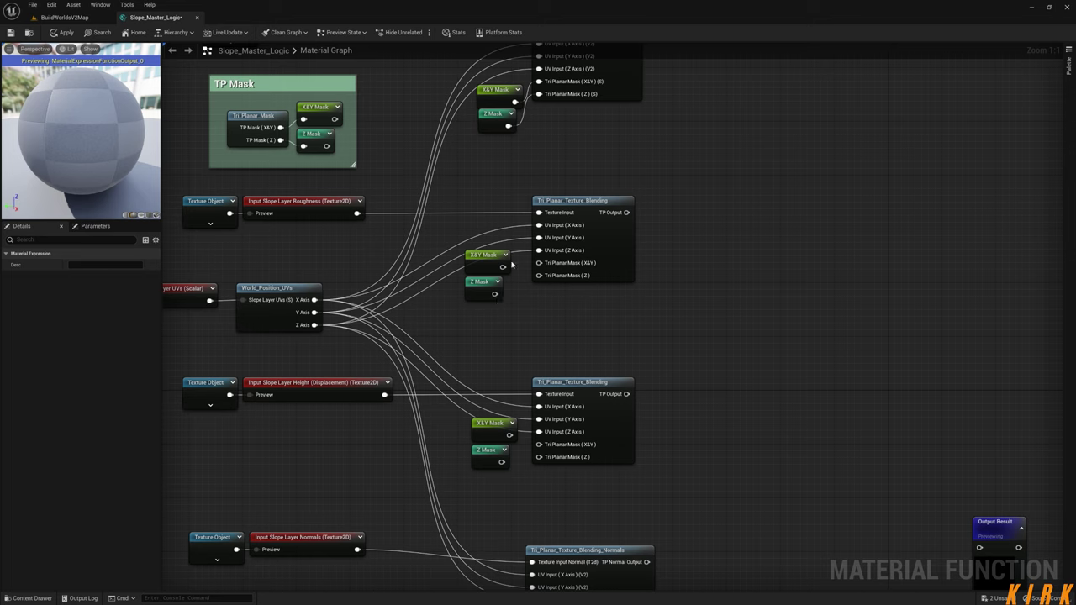
pyautogui.moveTo(503, 268); pyautogui.dragTo(495, 294)
pyautogui.moveTo(508, 435); pyautogui.dragTo(502, 462)
pyautogui.moveTo(503, 462); pyautogui.dragTo(482, 302, button='right')
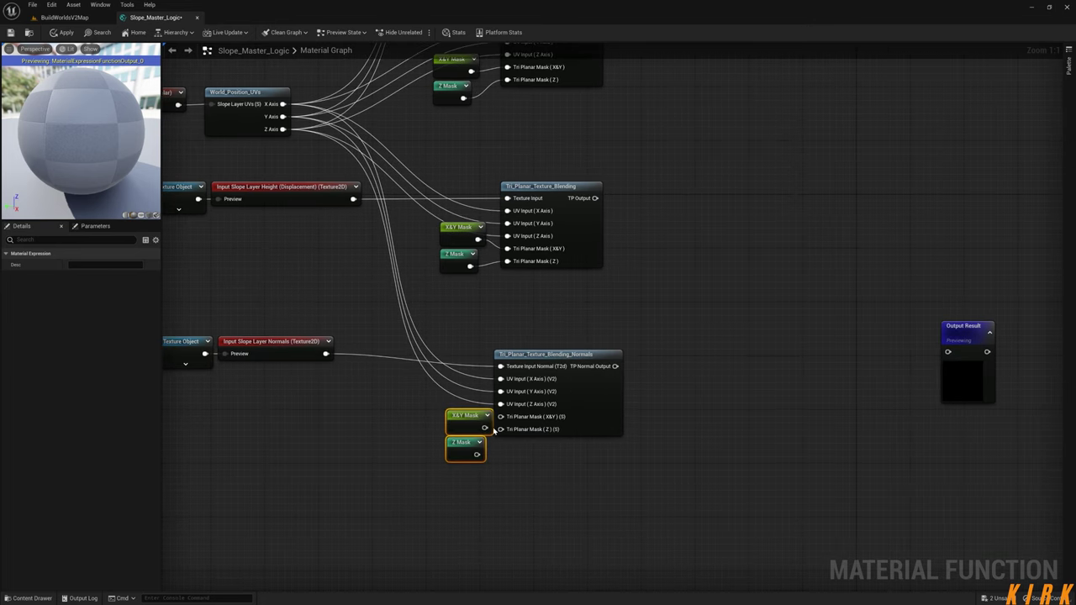
# - Connect the mask reroutes to the normals blending node's Tri Planar Mask pins and tuck the pairs beside the blending nodes below their UV wires
pyautogui.moveTo(503, 420); pyautogui.dragTo(459, 443)
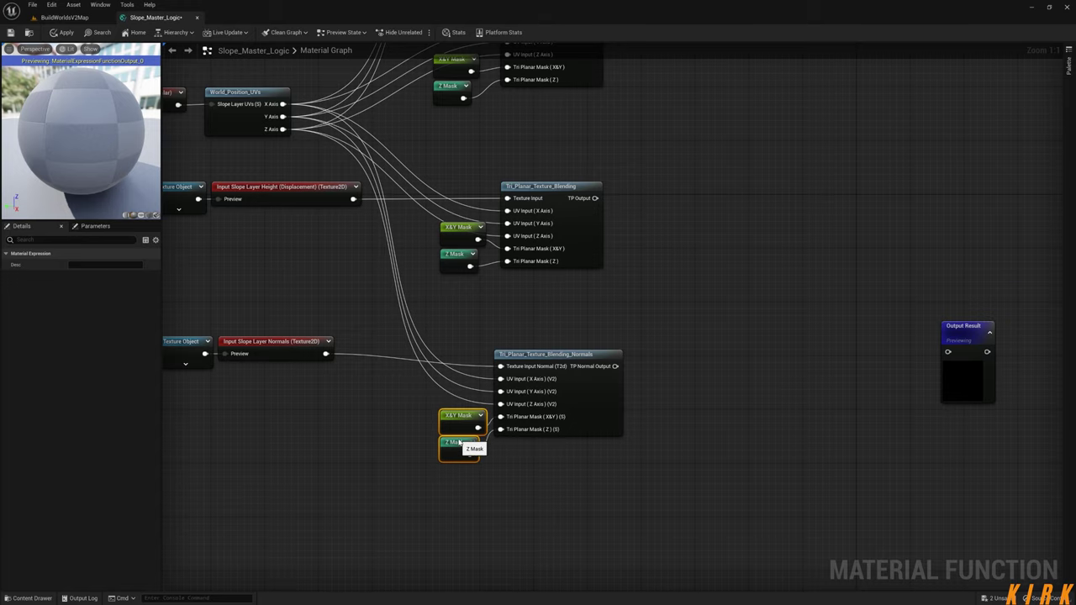
pyautogui.click(458, 330)
pyautogui.moveTo(450, 256); pyautogui.dragTo(463, 265)
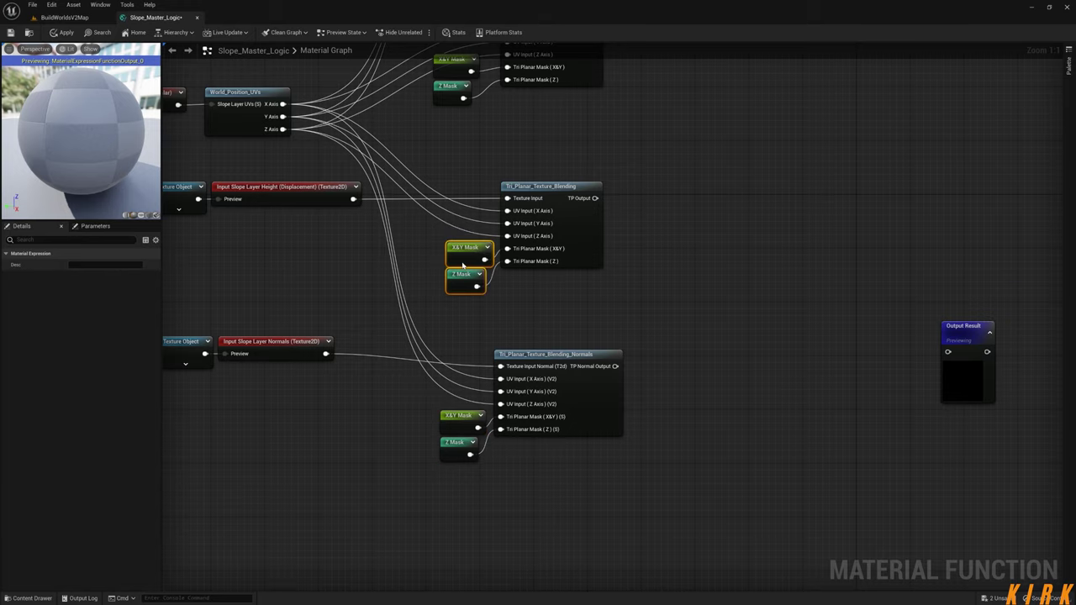
pyautogui.moveTo(468, 152); pyautogui.dragTo(472, 241, button='right')
pyautogui.moveTo(427, 146); pyautogui.dragTo(461, 185)
pyautogui.moveTo(451, 114); pyautogui.dragTo(446, 268, button='right')
pyautogui.moveTo(583, 208); pyautogui.dragTo(525, 250, button='right')
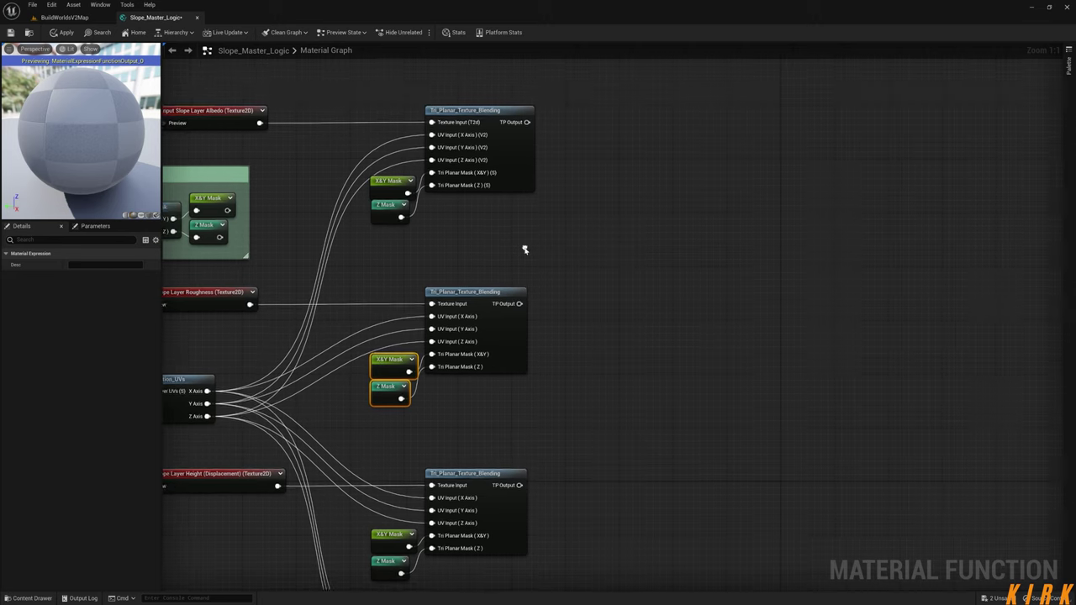
# - Move the Output Result node farther from the blending nodes and roughly level with the middle of the graph
pyautogui.scroll(-2, 526, 249)
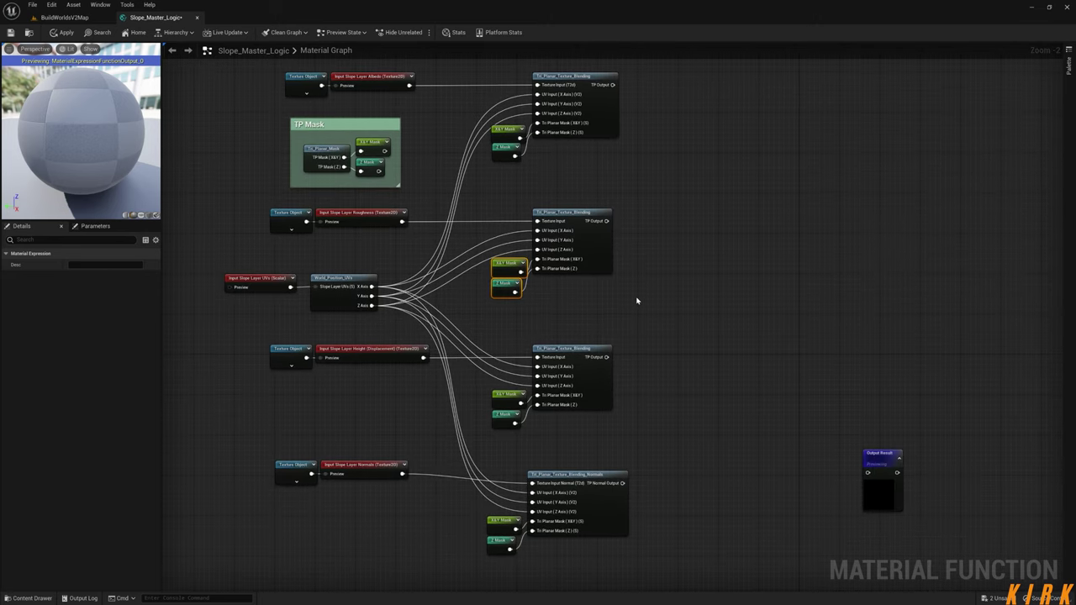
pyautogui.moveTo(665, 360); pyautogui.dragTo(585, 386, button='right')
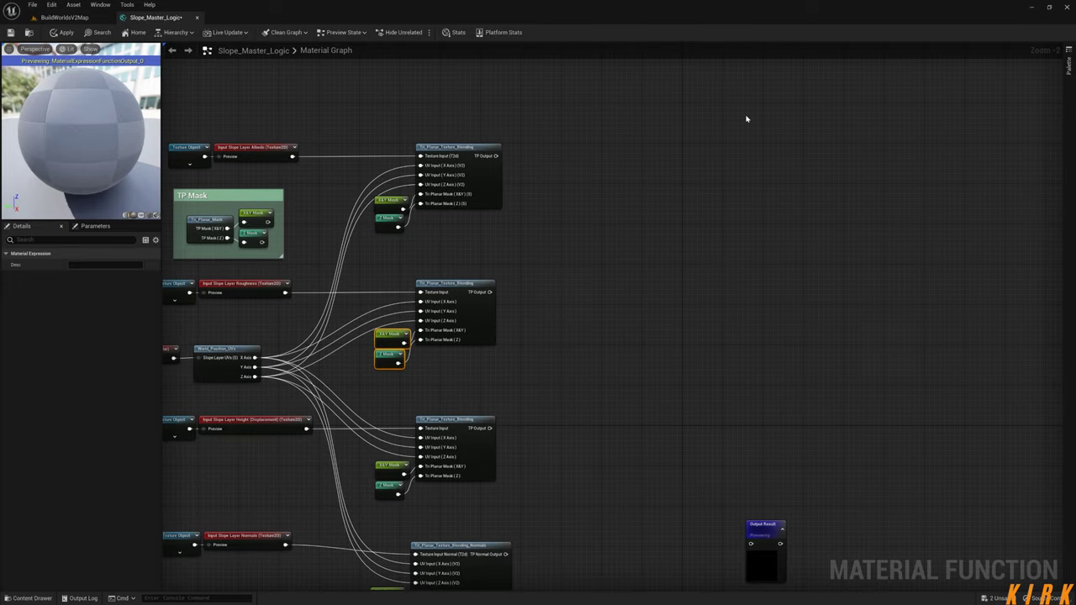
pyautogui.moveTo(556, 470); pyautogui.dragTo(555, 121)
pyautogui.moveTo(764, 529); pyautogui.dragTo(937, 318)
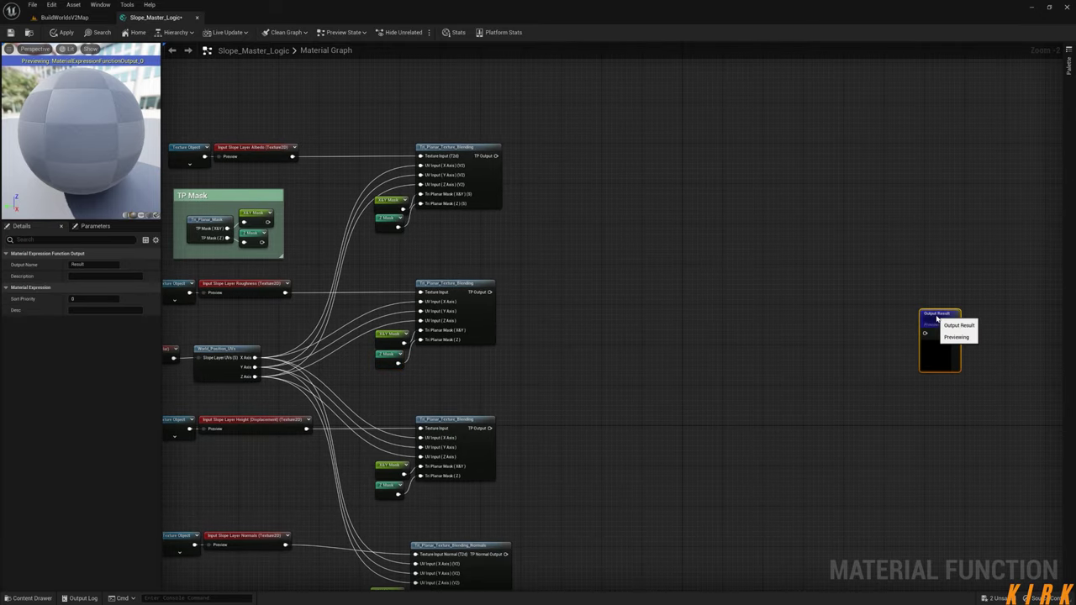
# - Open the MF_Master_Layer_Logic material function from the Layers/0_Master folder
pyautogui.click(30, 598)
pyautogui.click(370, 456)
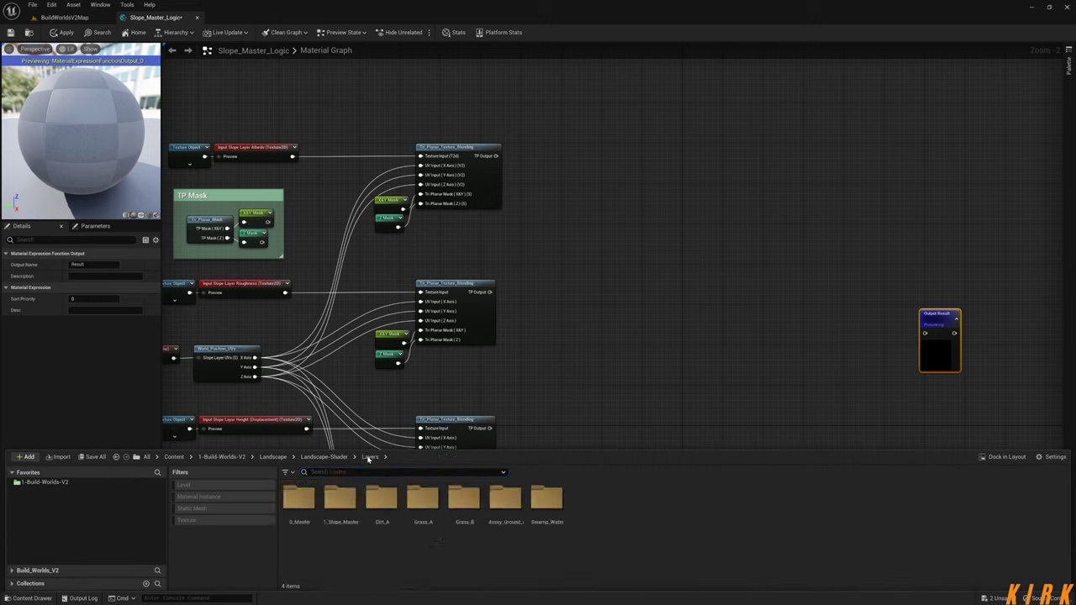
pyautogui.doubleClick(300, 503)
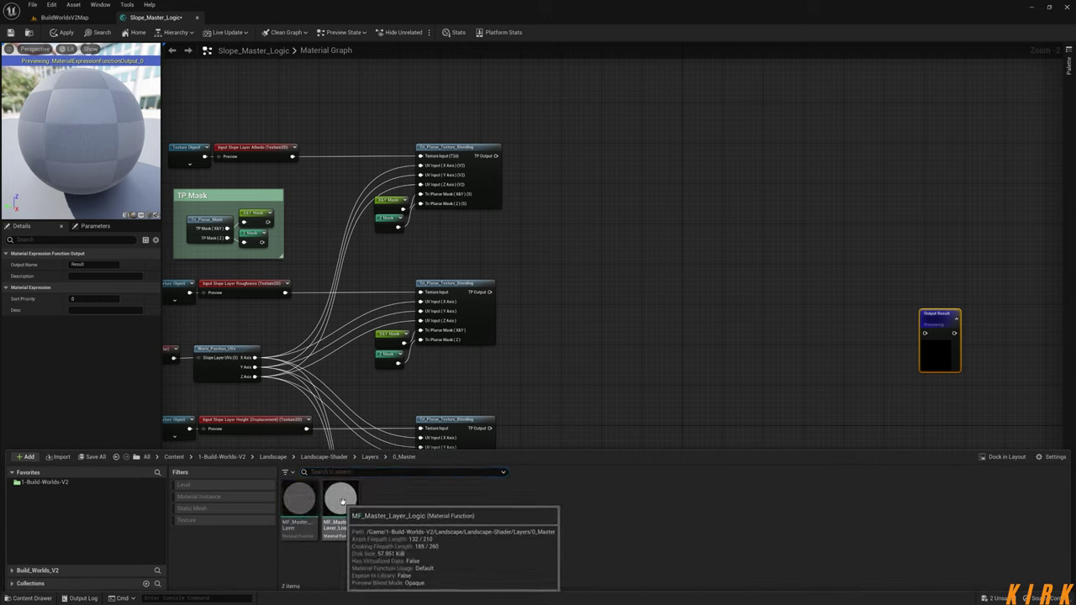
pyautogui.doubleClick(341, 502)
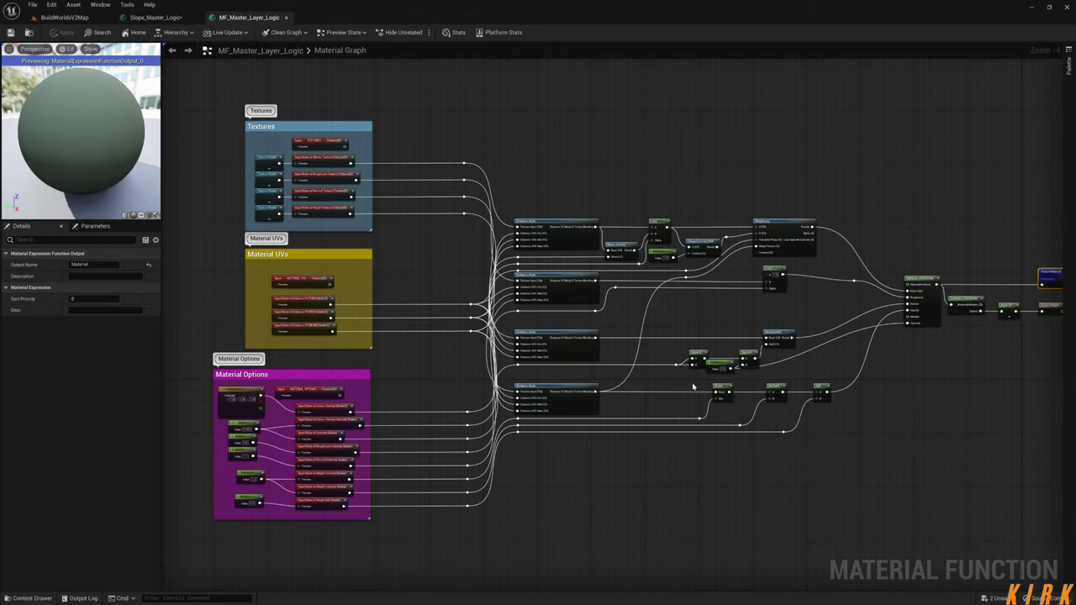
# - Copy the overlay, lerp, contrast, HeightLerp, append and math nodes between the Distance_Mask nodes and SetMaterialAttributes, including their reroutes
pyautogui.scroll(3, 626, 404)
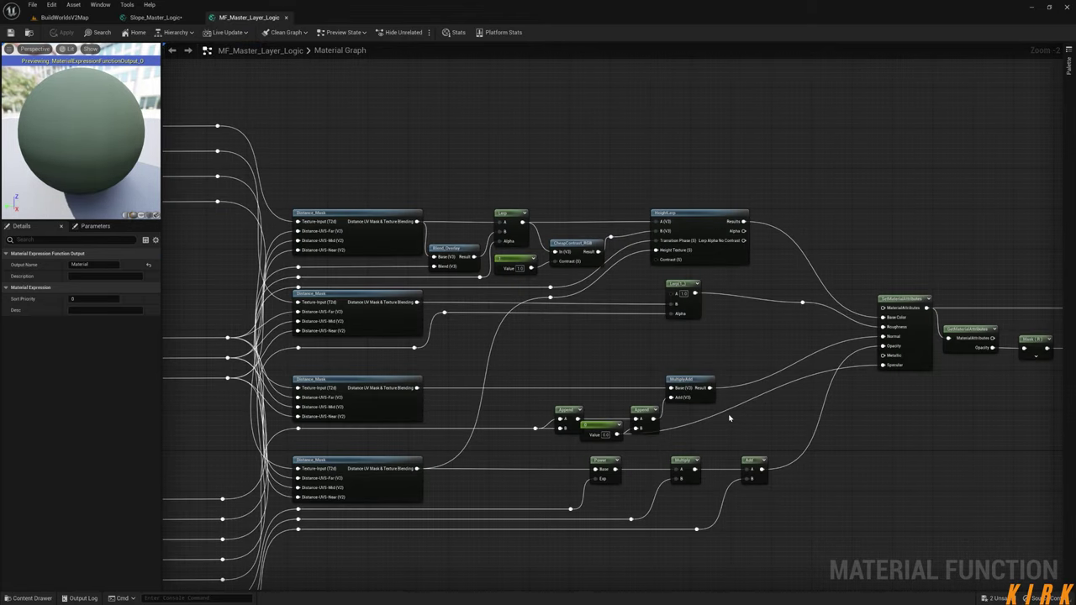
pyautogui.moveTo(730, 419); pyautogui.dragTo(719, 399, button='right')
pyautogui.moveTo(847, 133); pyautogui.dragTo(420, 525)
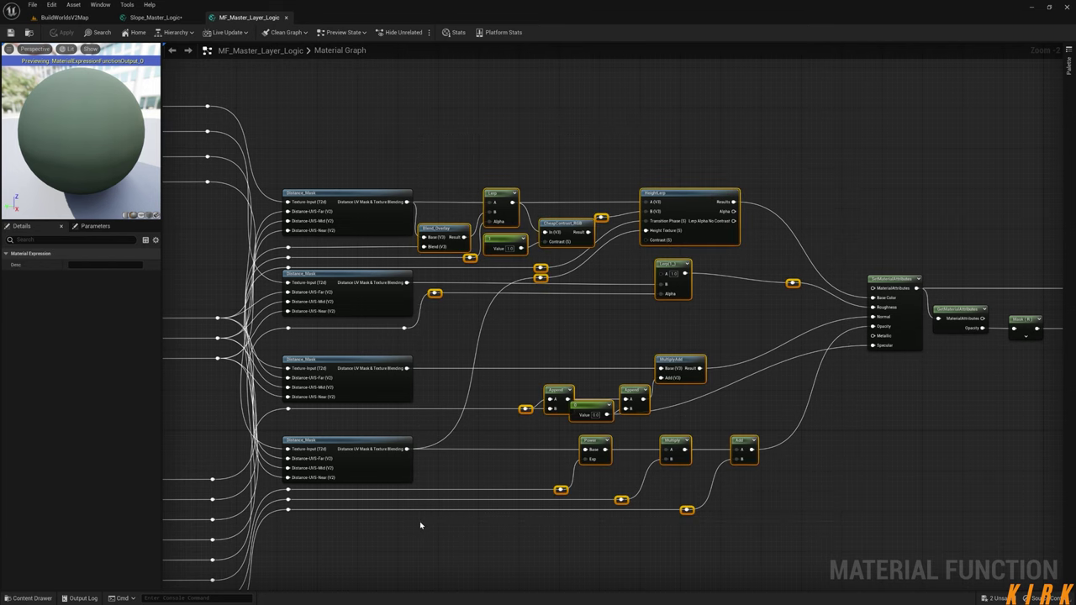
# - In Slope_Master_Logic, move Output Result farther out and paste the copied nodes between it and the blending nodes
pyautogui.click(155, 17)
pyautogui.moveTo(661, 337); pyautogui.dragTo(596, 240, button='right')
pyautogui.scroll(-2, 648, 305)
pyautogui.moveTo(723, 367); pyautogui.dragTo(605, 325, button='right')
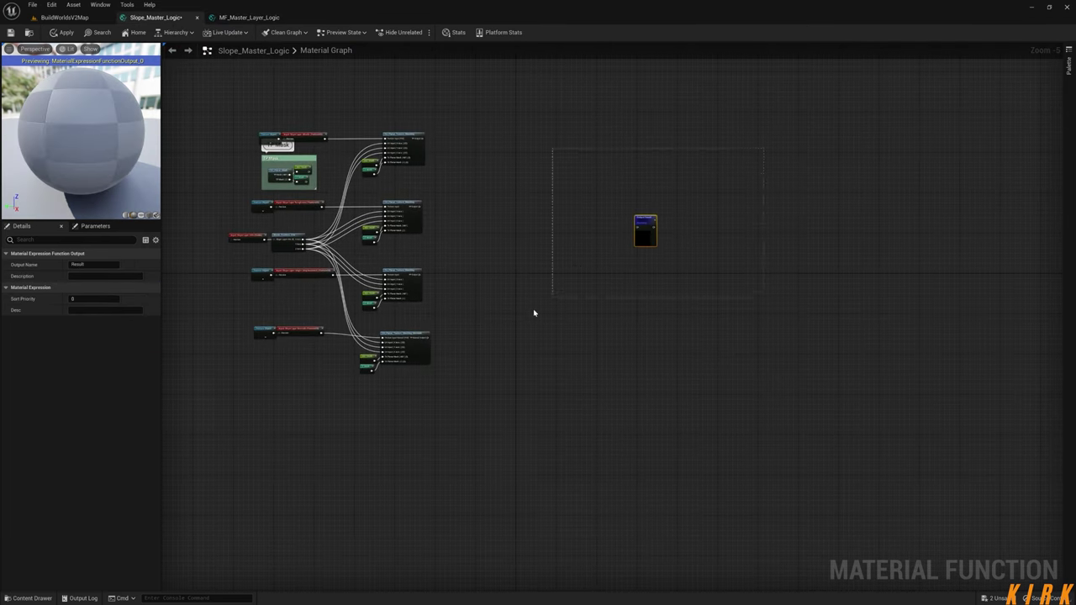
pyautogui.moveTo(640, 228); pyautogui.dragTo(849, 236)
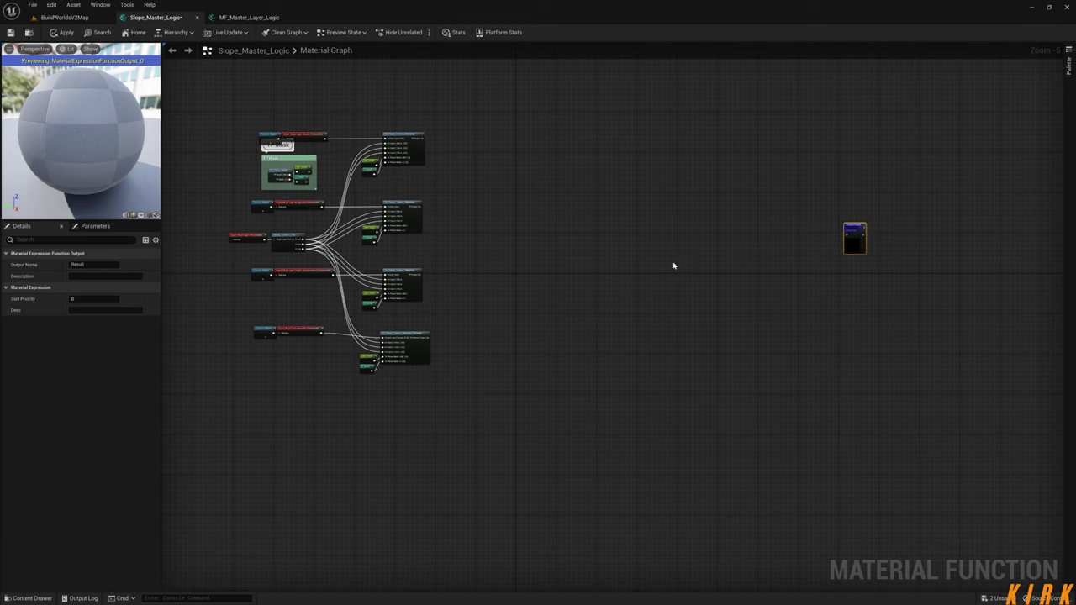
pyautogui.moveTo(679, 267); pyautogui.dragTo(605, 273, button='right')
pyautogui.click(579, 274)
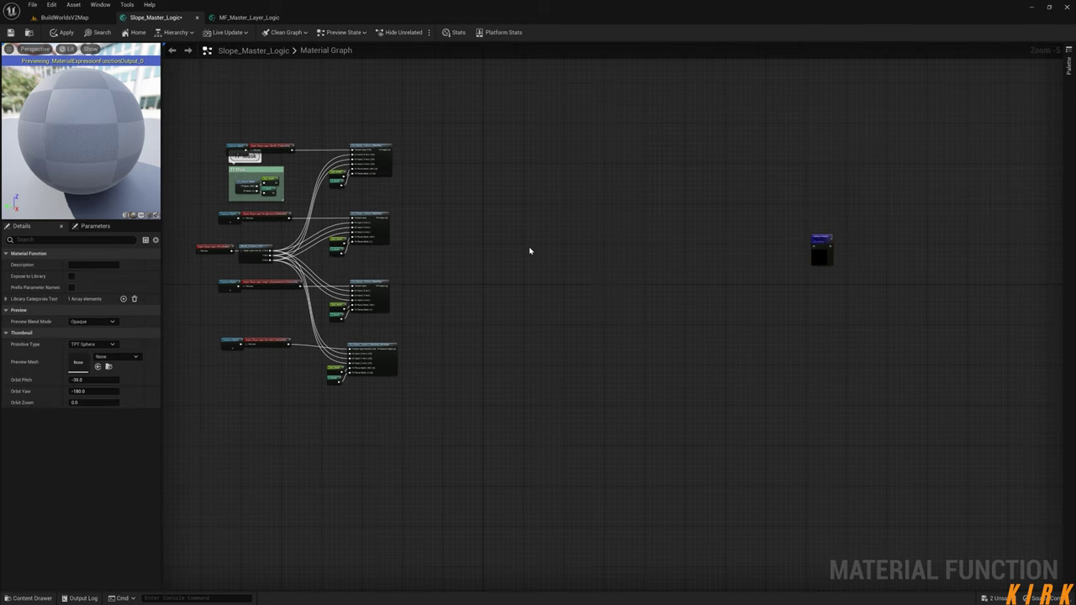
pyautogui.hotkey('ctrl', 'v')
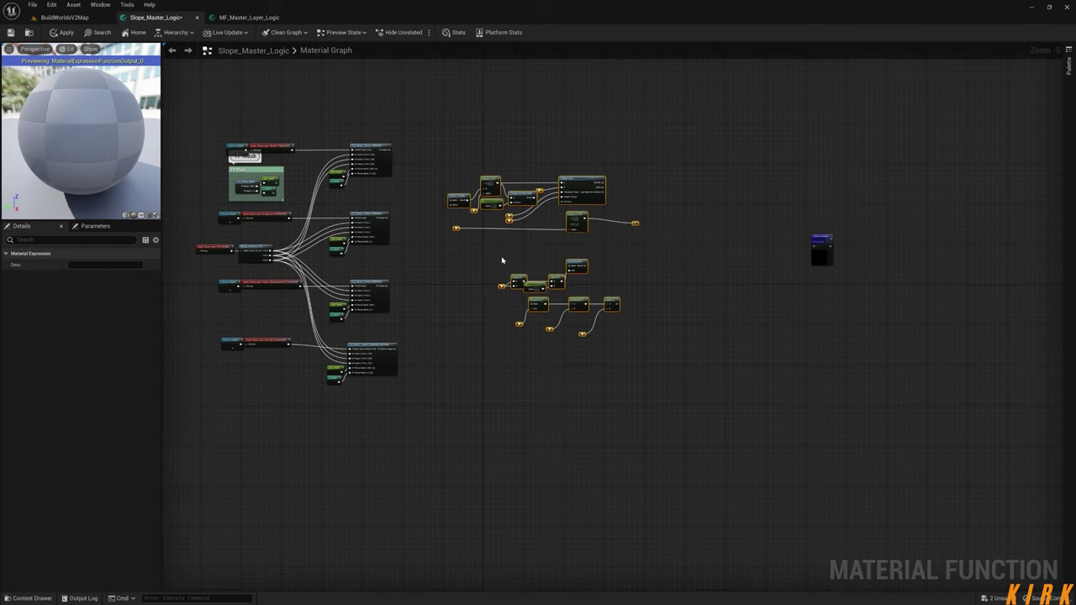
pyautogui.scroll(3, 502, 260)
pyautogui.click(562, 249)
# - Connect the first blending node's TP Output to Lerp A and Blend_Overlay Base, following the first Distance_Mask's wiring in MF_Master_Layer_Logic
pyautogui.moveTo(574, 241); pyautogui.dragTo(537, 365, button='right')
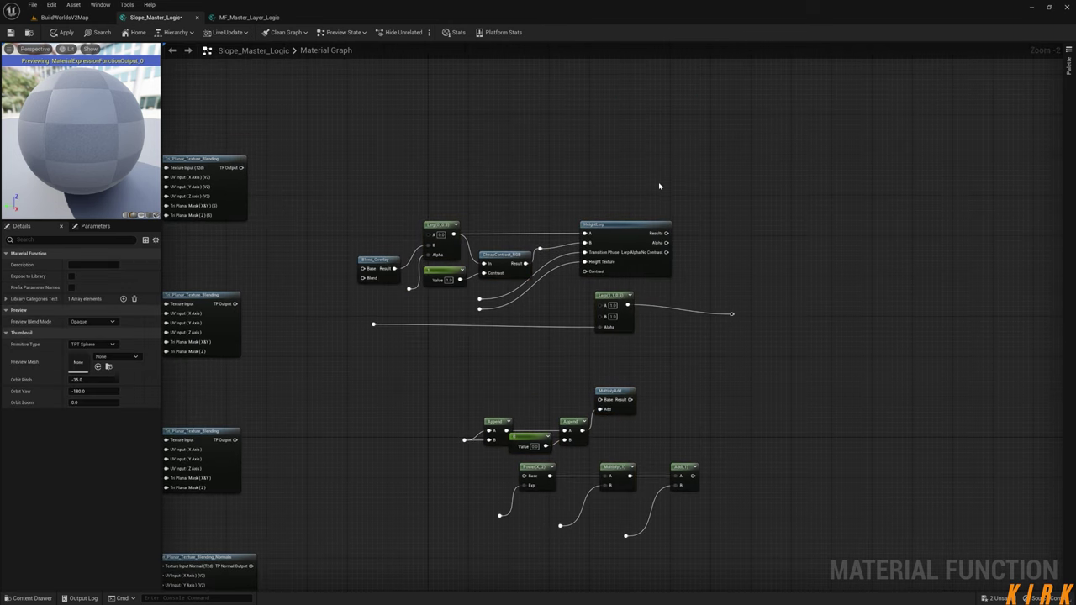
pyautogui.click(600, 239)
pyautogui.moveTo(448, 352); pyautogui.dragTo(533, 345, button='right')
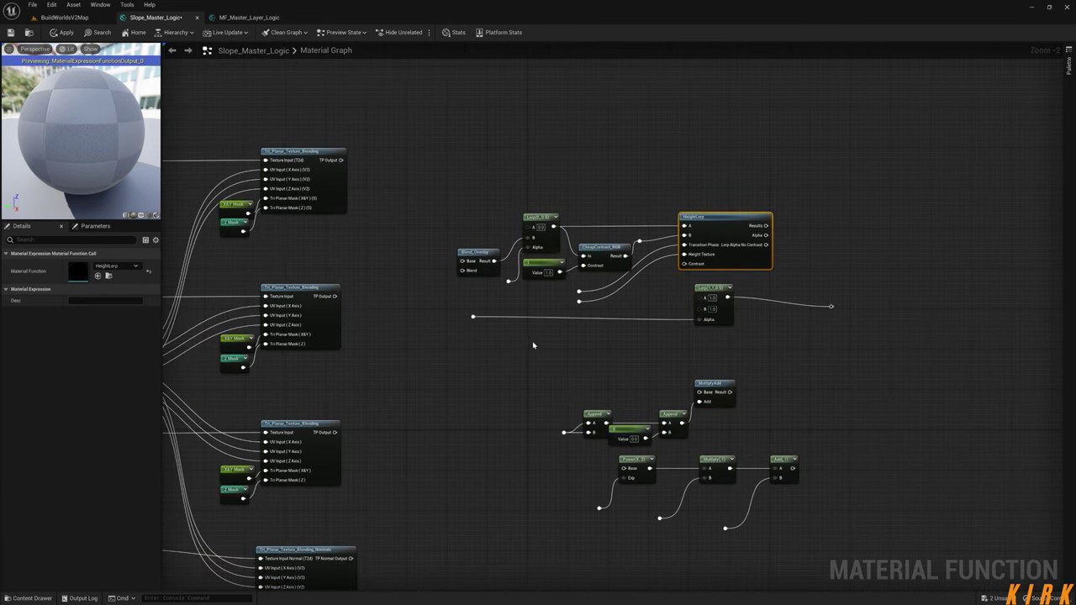
pyautogui.moveTo(340, 160); pyautogui.dragTo(521, 166)
pyautogui.click(426, 106)
pyautogui.click(250, 18)
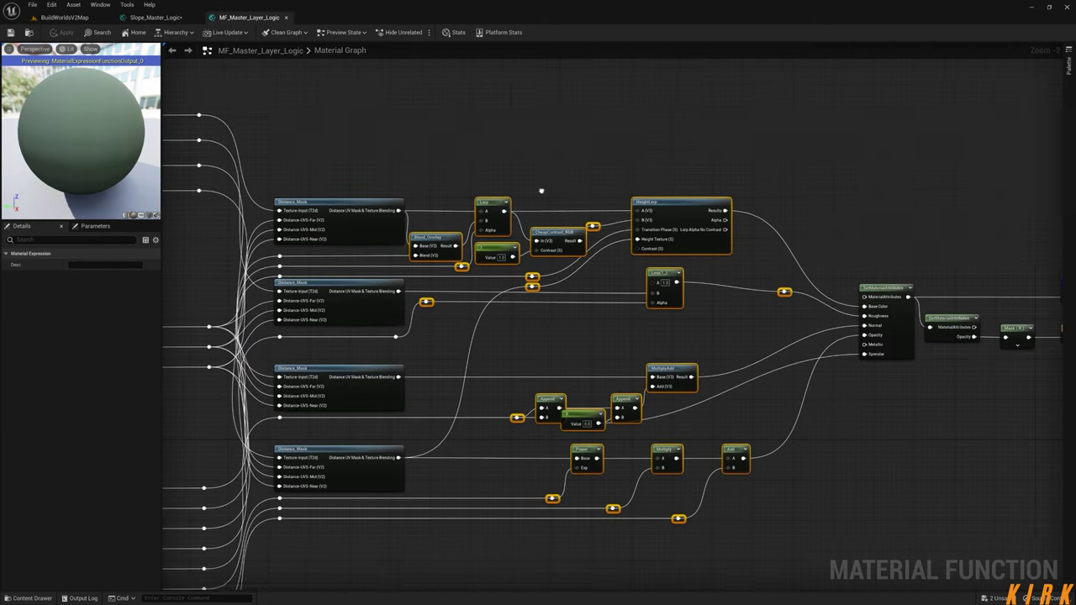
pyautogui.scroll(3, 399, 210)
pyautogui.click(389, 207)
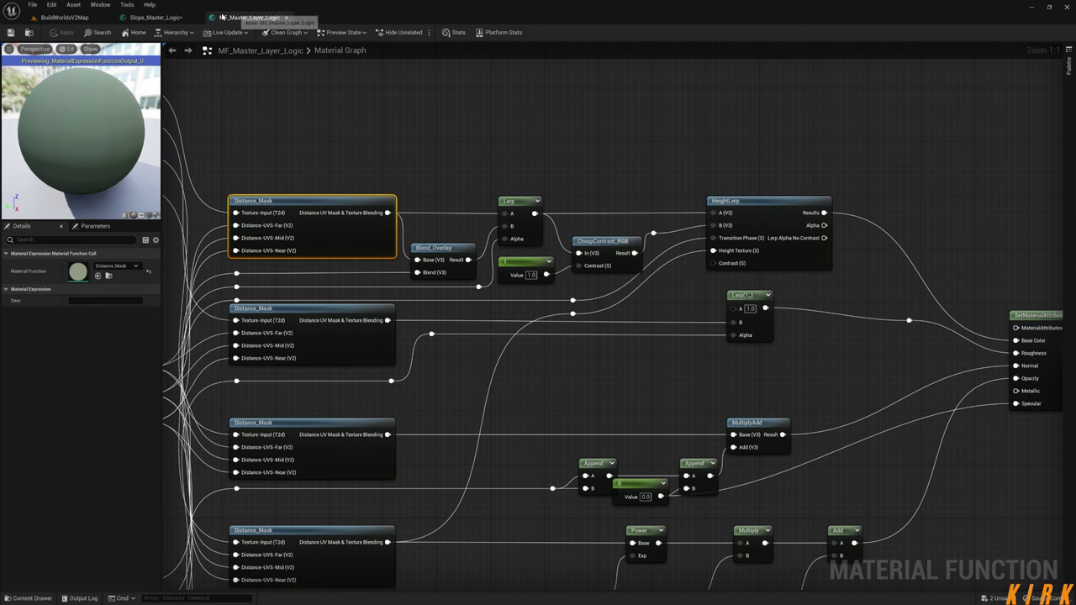
pyautogui.click(155, 17)
pyautogui.moveTo(460, 207); pyautogui.dragTo(401, 182, button='right')
pyautogui.moveTo(282, 135); pyautogui.dragTo(473, 202)
pyautogui.moveTo(402, 237); pyautogui.dragTo(283, 135)
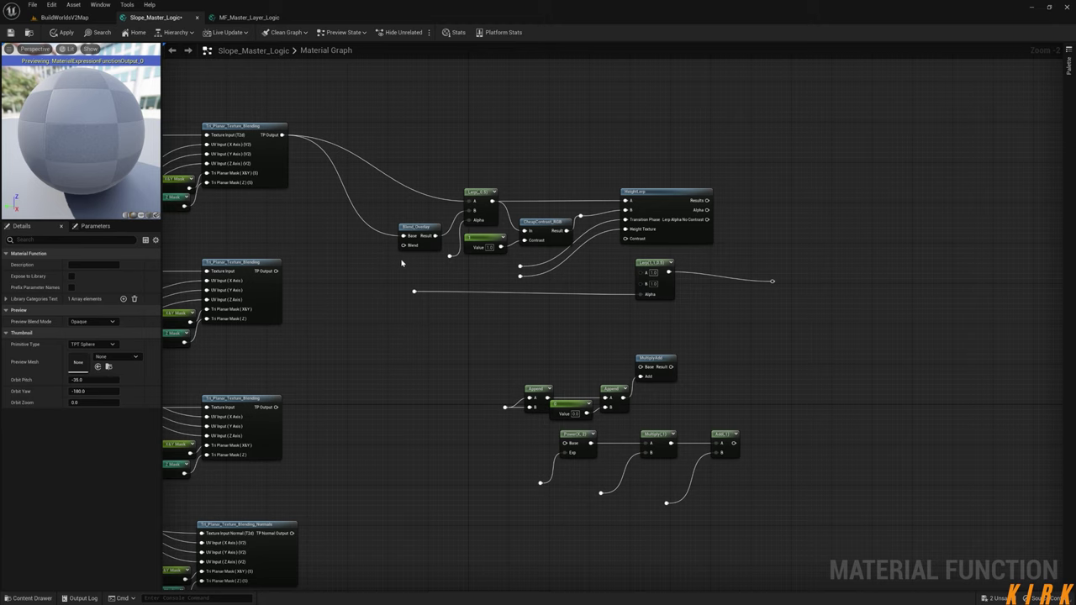
# - Copy all Material Options function inputs and their constant nodes from MF_Master_Layer_Logic
pyautogui.click(248, 16)
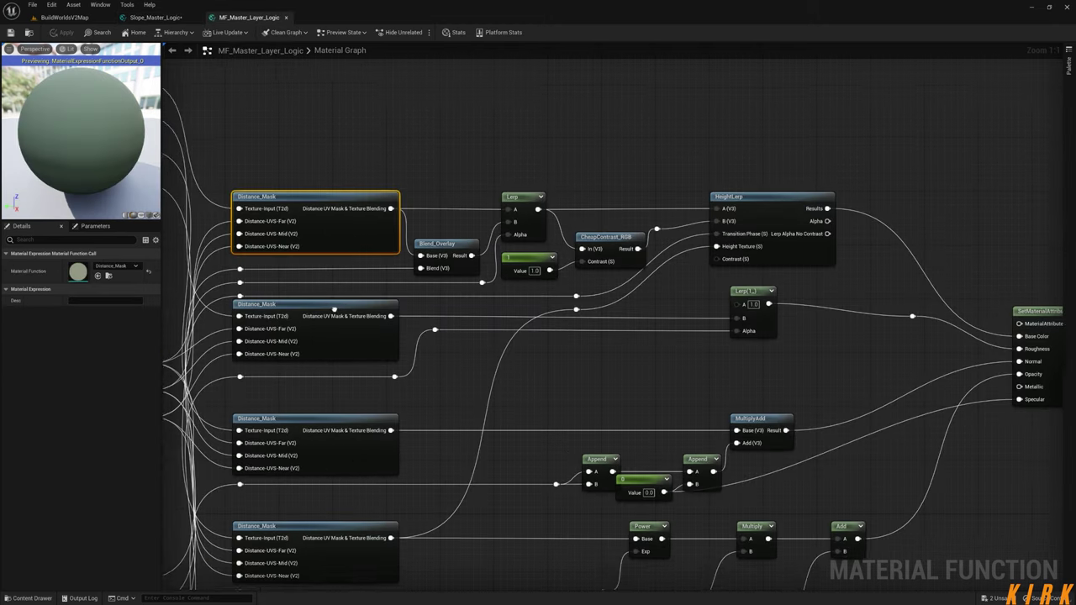
pyautogui.moveTo(333, 310); pyautogui.dragTo(535, 183, button='right')
pyautogui.moveTo(218, 451); pyautogui.dragTo(489, 302, button='right')
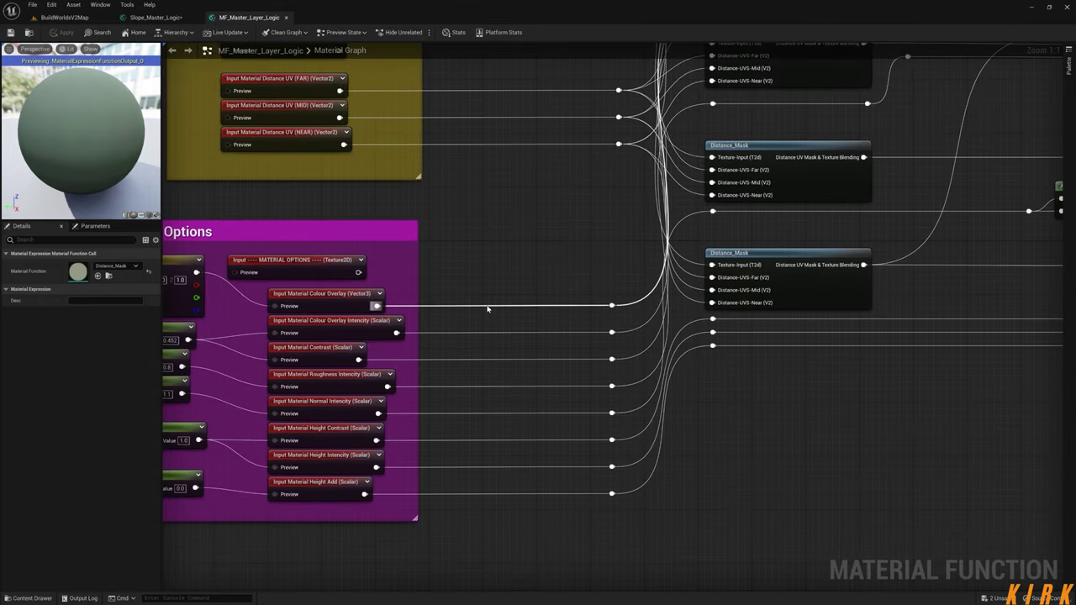
pyautogui.moveTo(422, 336); pyautogui.dragTo(485, 293, button='right')
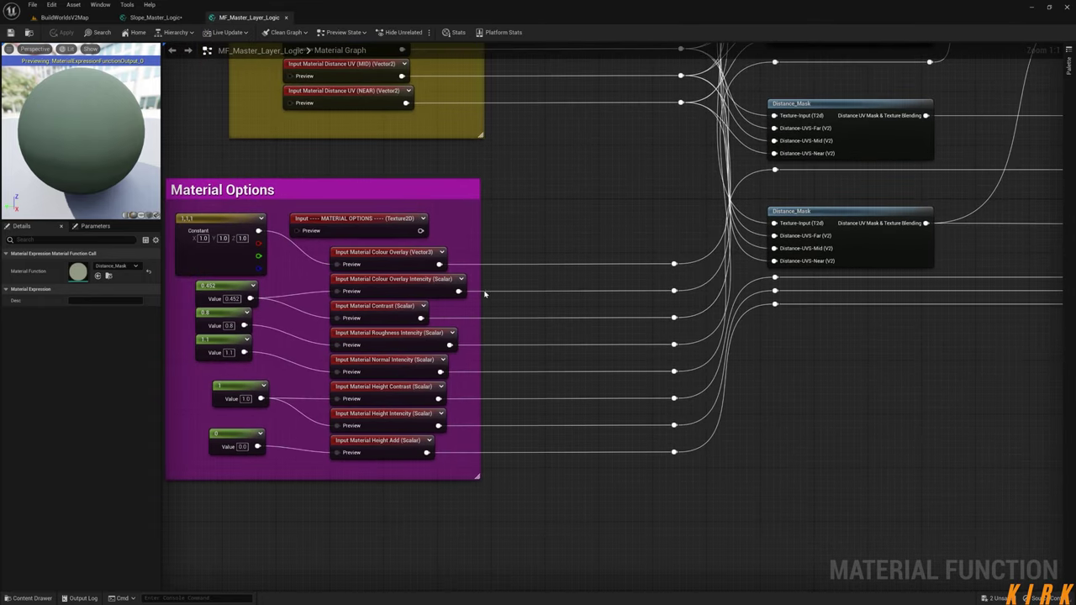
pyautogui.click(378, 220)
pyautogui.moveTo(379, 220); pyautogui.dragTo(399, 221)
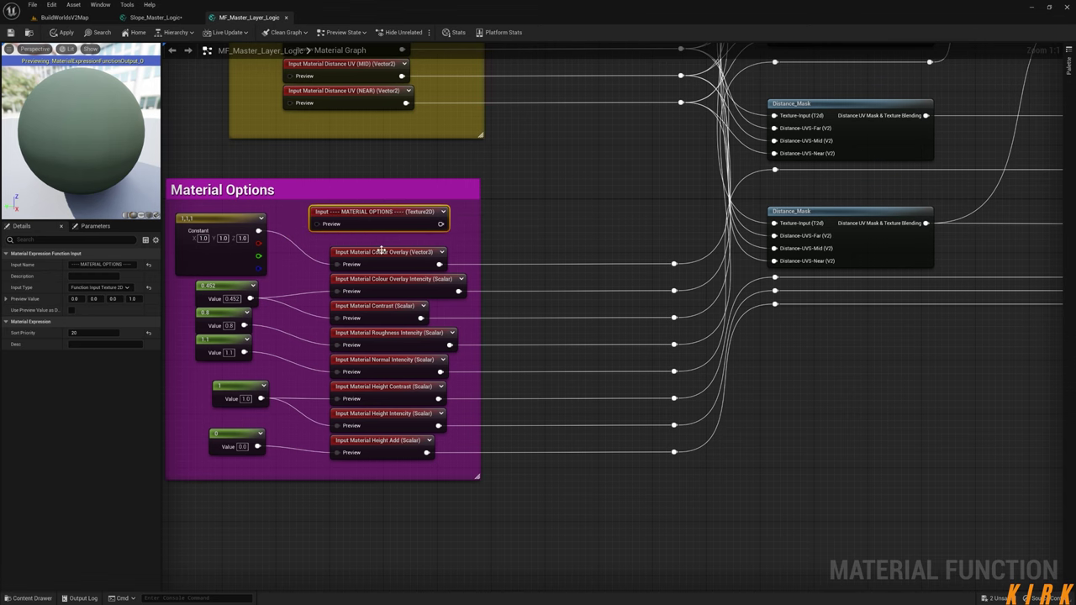
pyautogui.moveTo(464, 218); pyautogui.dragTo(527, 188, button='right')
pyautogui.moveTo(533, 180); pyautogui.dragTo(245, 431)
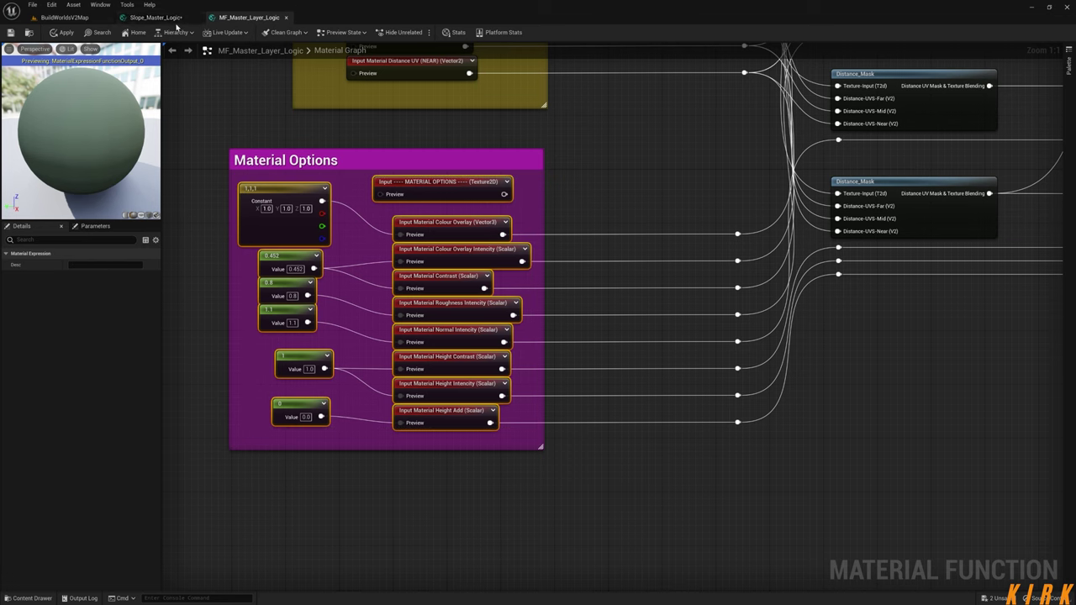
# - Paste the Material Options inputs and constants into the empty area above the Slope_Master_Logic blending nodes and select the MATERIAL OPTIONS header input
pyautogui.click(168, 17)
pyautogui.moveTo(743, 247); pyautogui.dragTo(714, 150, button='right')
pyautogui.moveTo(651, 407); pyautogui.dragTo(629, 379, button='right')
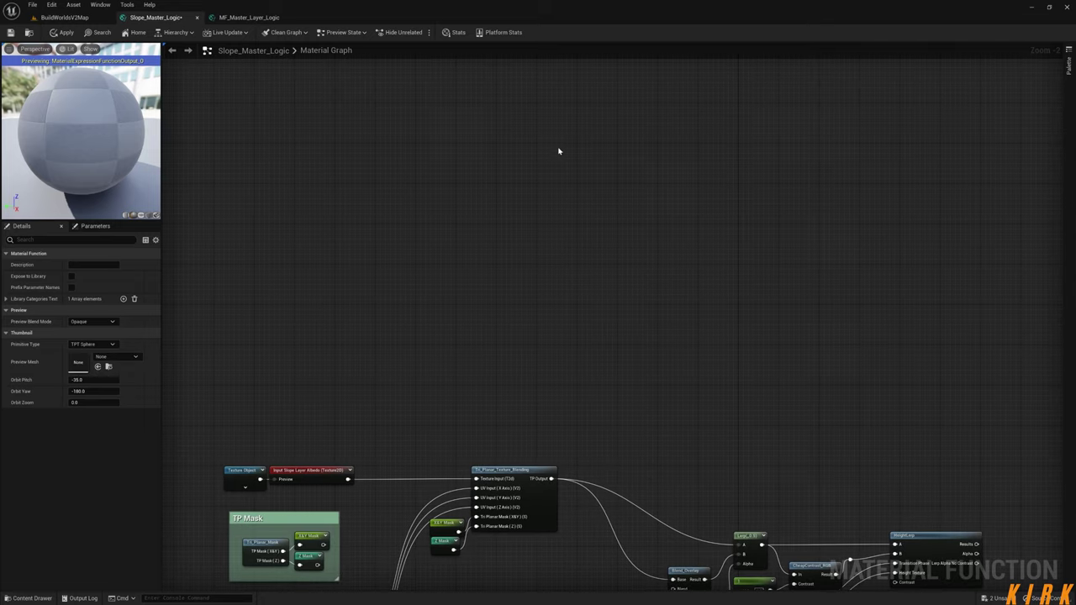
pyautogui.hotkey('ctrl', 'v')
pyautogui.moveTo(717, 256); pyautogui.dragTo(666, 475, button='right')
pyautogui.click(505, 169)
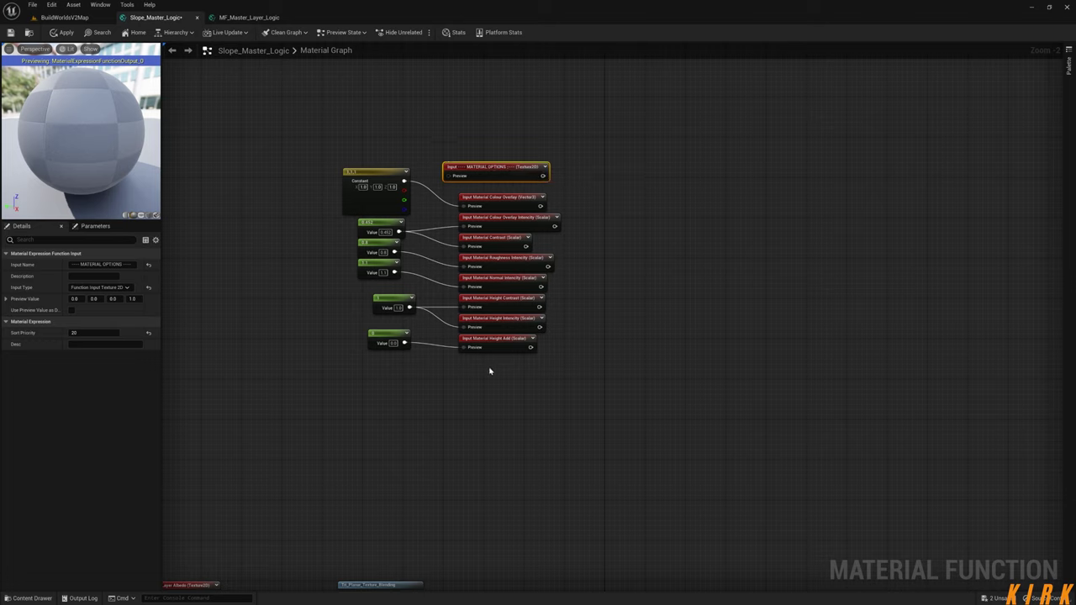
# - Check the sort priorities of the material option inputs from Material Colour Overlay down to Material Normal Intensity
pyautogui.click(598, 266)
pyautogui.click(507, 198)
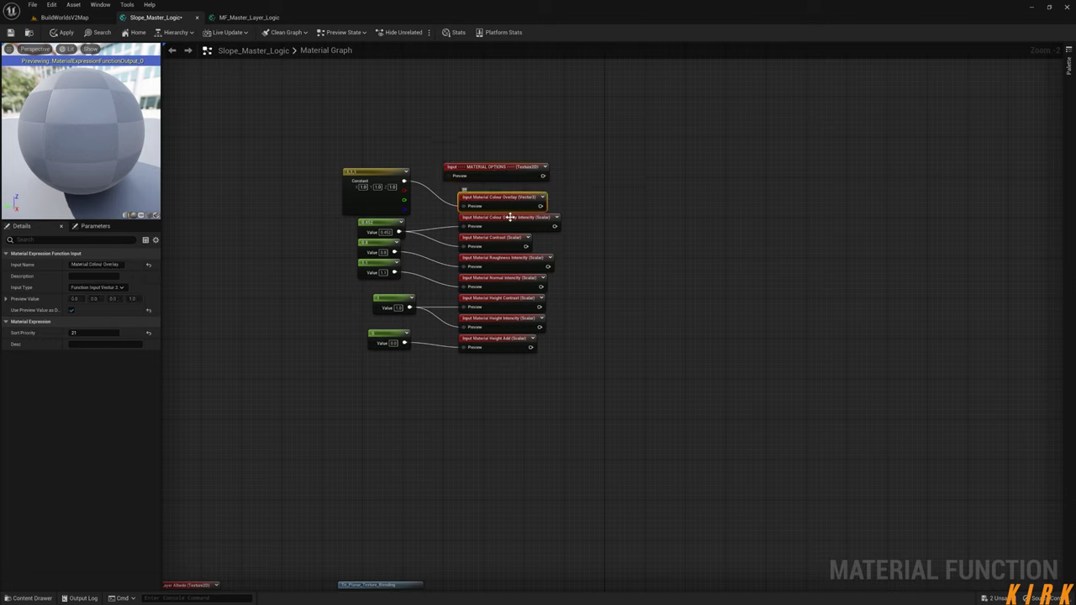
pyautogui.click(510, 219)
pyautogui.click(504, 241)
pyautogui.click(502, 261)
pyautogui.click(503, 281)
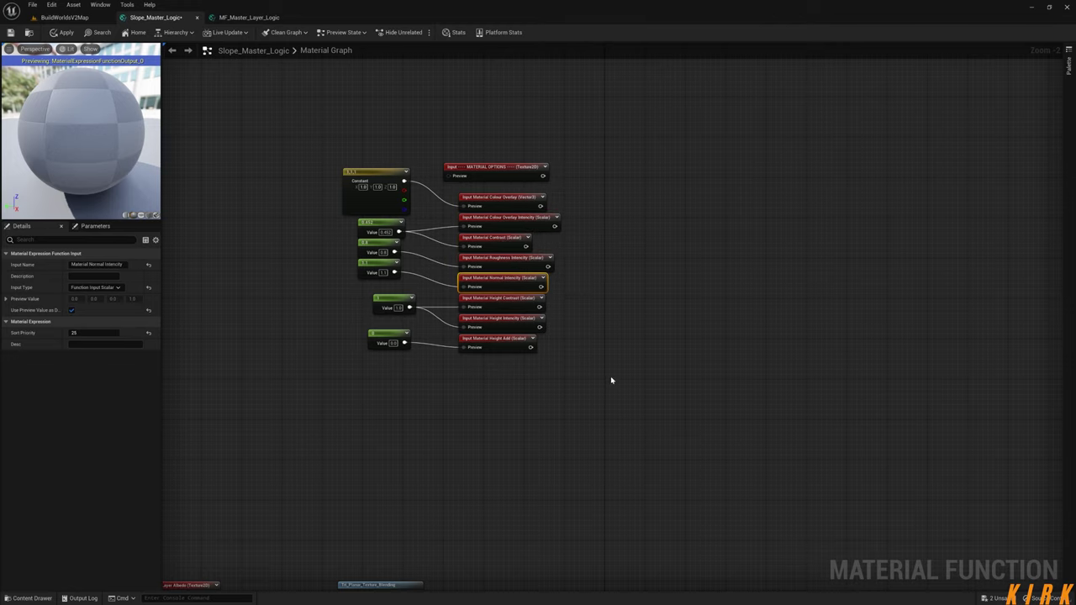
pyautogui.moveTo(615, 351); pyautogui.dragTo(585, 407, button='right')
pyautogui.moveTo(562, 192); pyautogui.dragTo(305, 432)
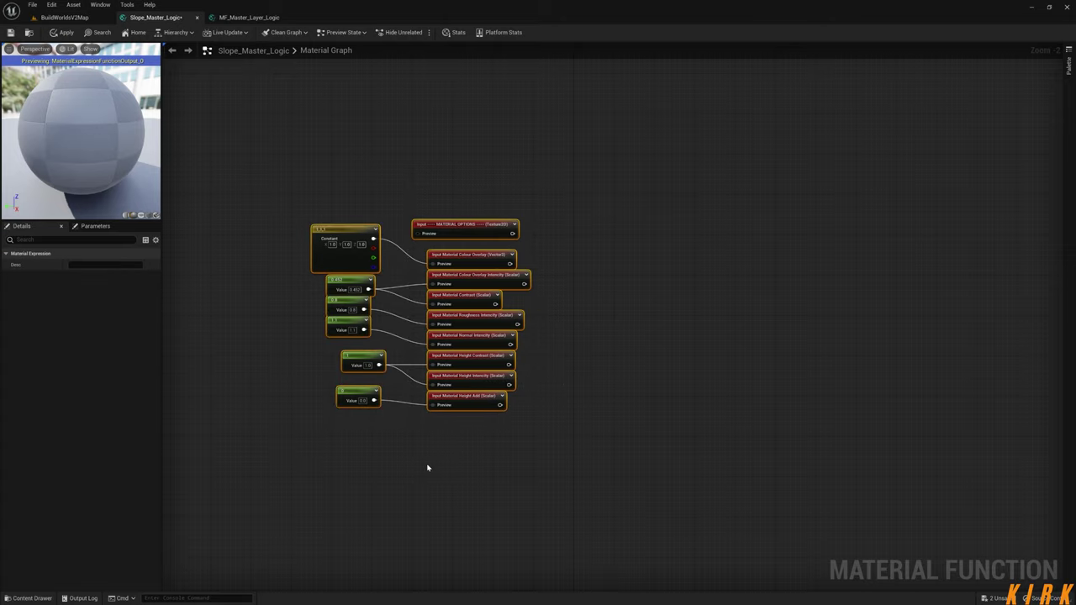
pyautogui.moveTo(428, 468); pyautogui.dragTo(476, 447, button='right')
# - Copy the TEXTURES header input from MF_Master_Layer_Logic and paste it into Slope_Master_Logic just above the MATERIAL OPTIONS header
pyautogui.click(249, 17)
pyautogui.moveTo(450, 77); pyautogui.dragTo(542, 502, button='right')
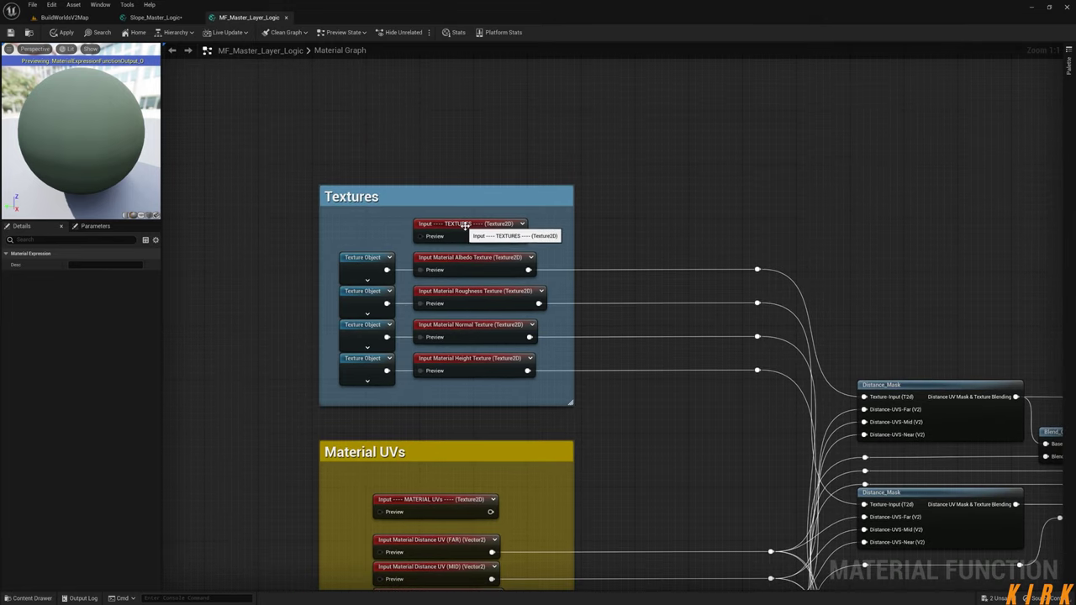
pyautogui.click(465, 225)
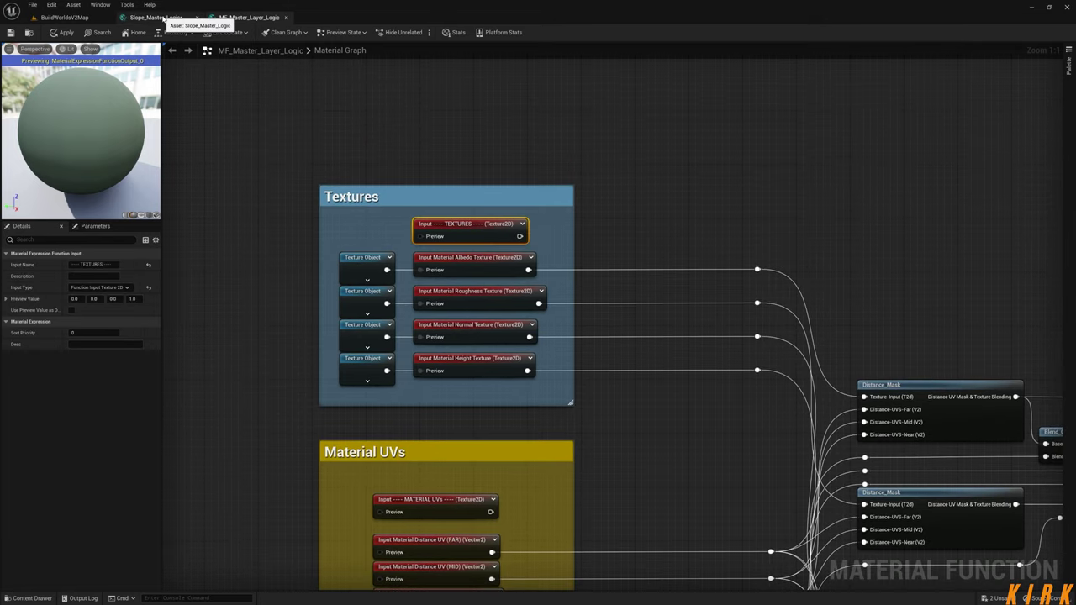
pyautogui.click(162, 17)
pyautogui.click(563, 291)
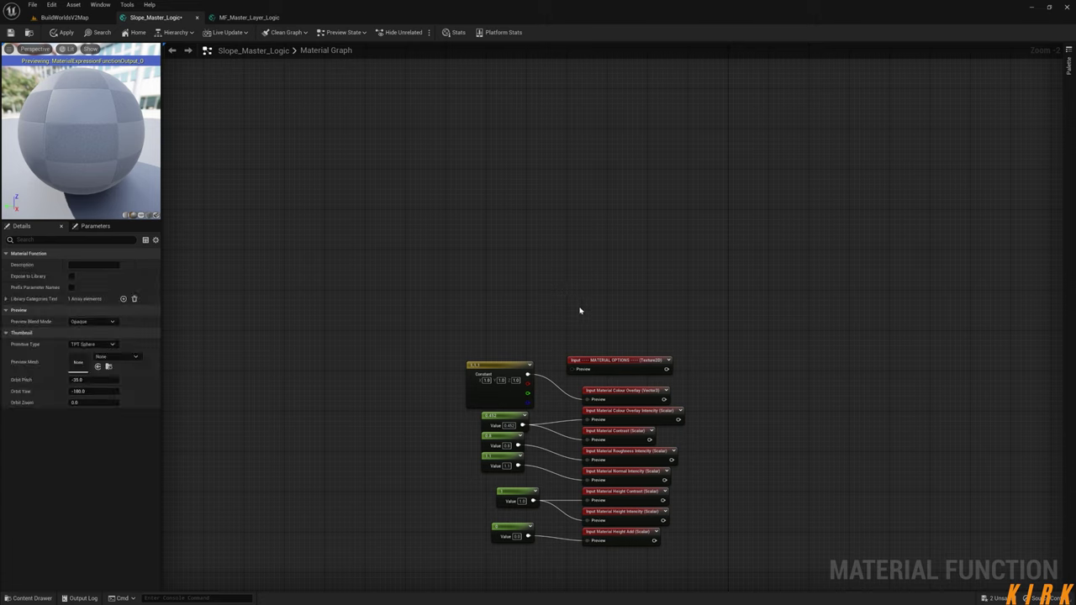
pyautogui.hotkey('ctrl', 'v')
pyautogui.moveTo(630, 310); pyautogui.dragTo(620, 340)
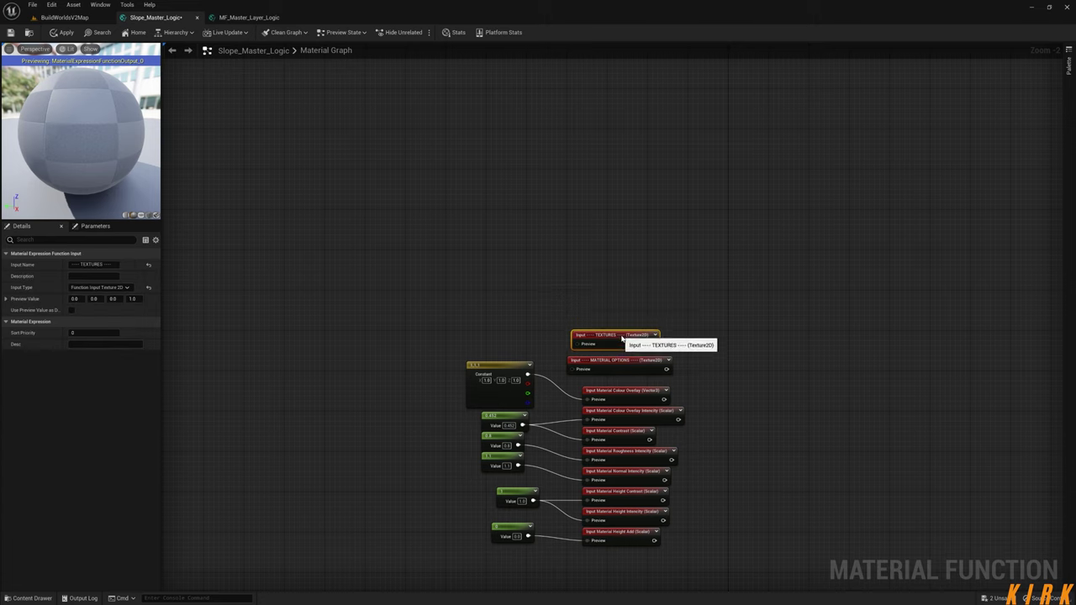
# - Move the TEXTURES and MATERIAL OPTIONS header inputs together to just above the Slope Layer Albedo input
pyautogui.keyDown('shift'); pyautogui.click(599, 368); pyautogui.keyUp('shift')
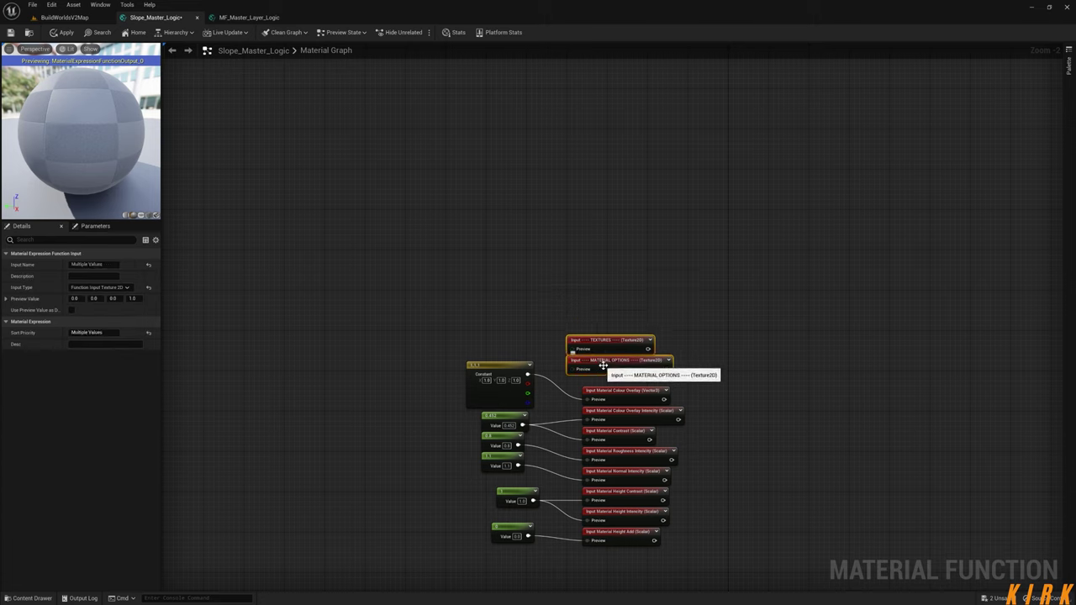
pyautogui.moveTo(501, 462); pyautogui.dragTo(568, 95, button='right')
pyautogui.moveTo(568, 307); pyautogui.dragTo(489, 452, button='right')
pyautogui.moveTo(409, 490); pyautogui.dragTo(395, 547, button='right')
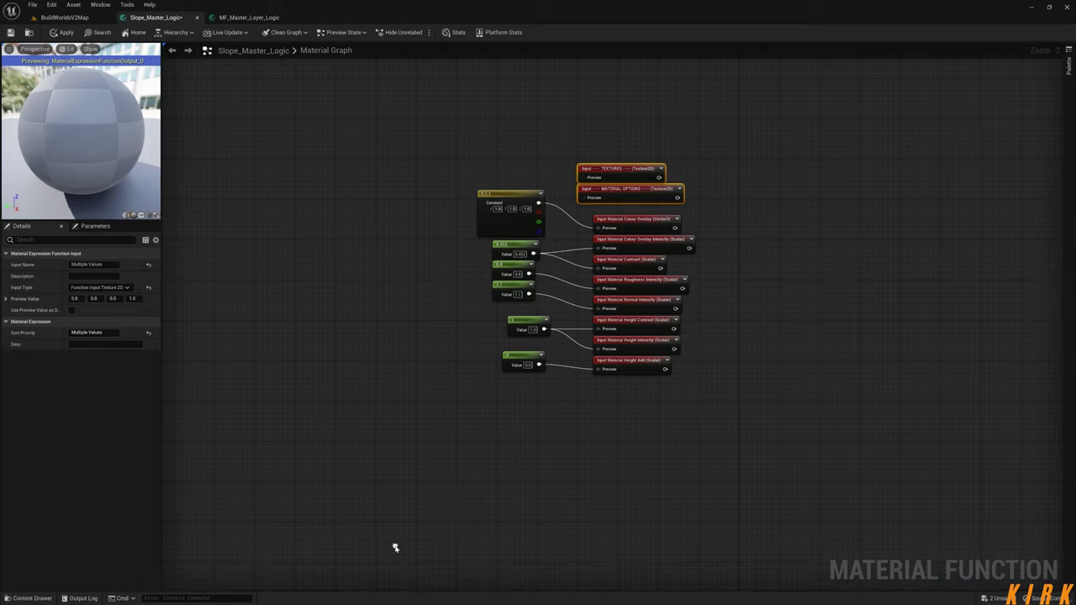
pyautogui.moveTo(637, 162); pyautogui.dragTo(389, 468)
pyautogui.moveTo(547, 549); pyautogui.dragTo(566, 381, button='right')
pyautogui.moveTo(432, 301); pyautogui.dragTo(363, 385)
pyautogui.click(397, 433)
pyautogui.moveTo(396, 433); pyautogui.dragTo(542, 274, button='right')
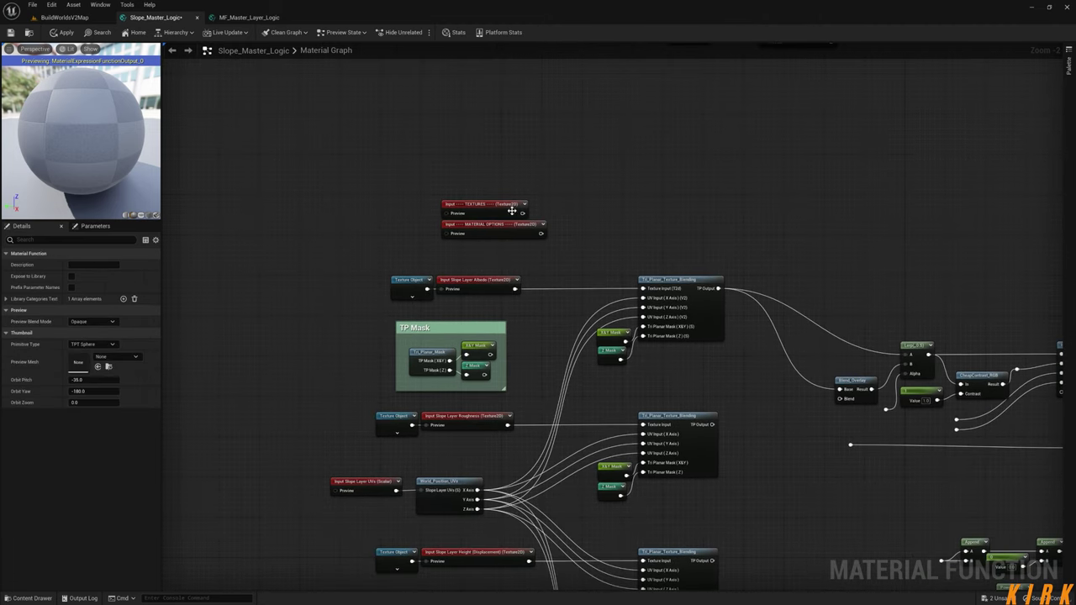
# - Set the sort priority of the Slope Layer UVs input to -1 so it sorts before the TEXTURES header
pyautogui.click(491, 206)
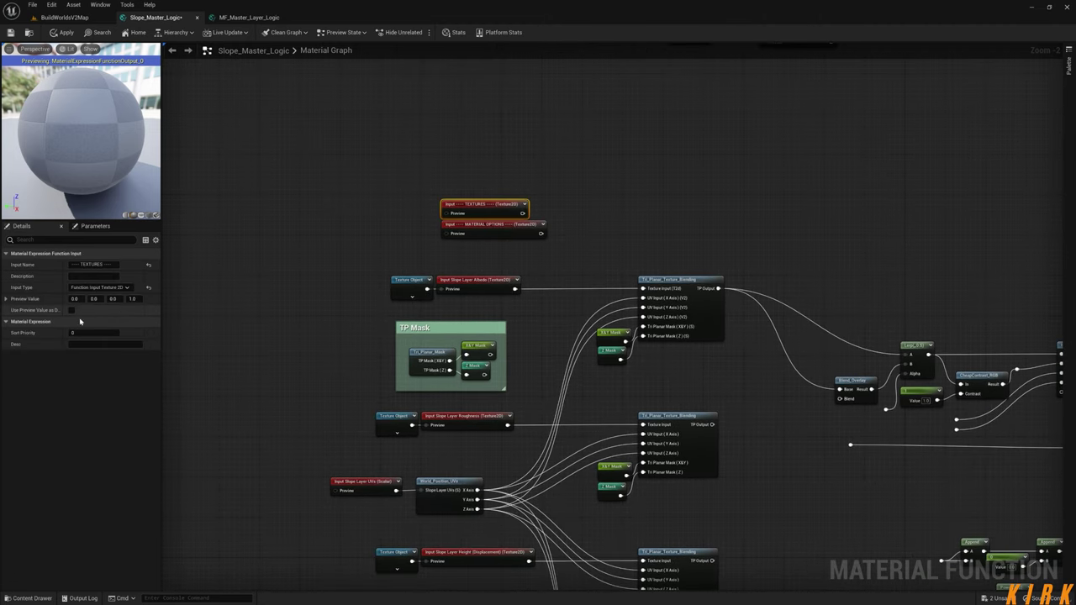
pyautogui.moveTo(512, 308); pyautogui.dragTo(501, 274, button='right')
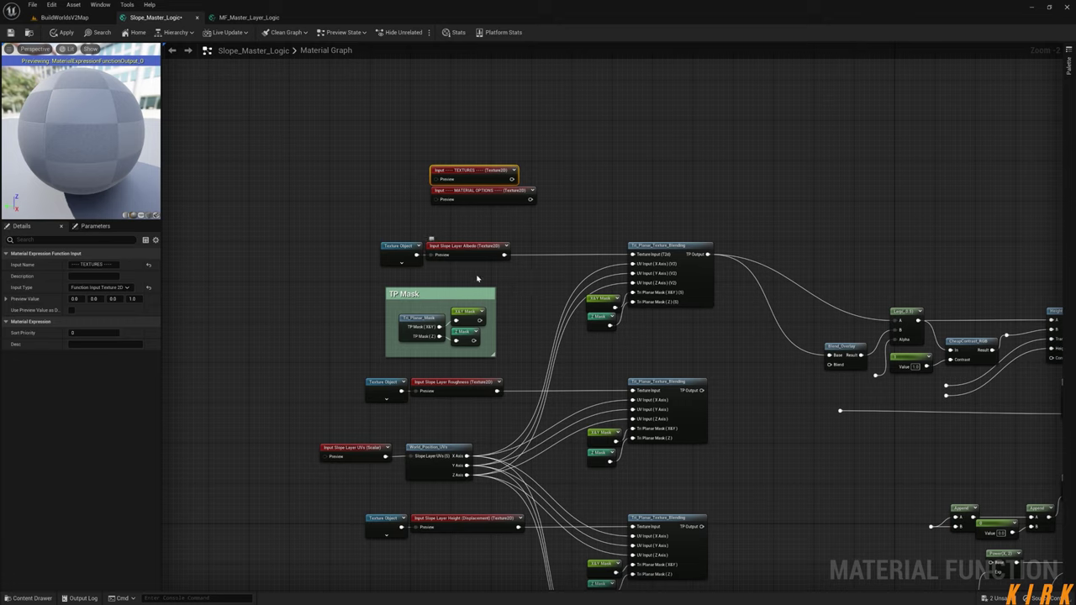
pyautogui.click(349, 453)
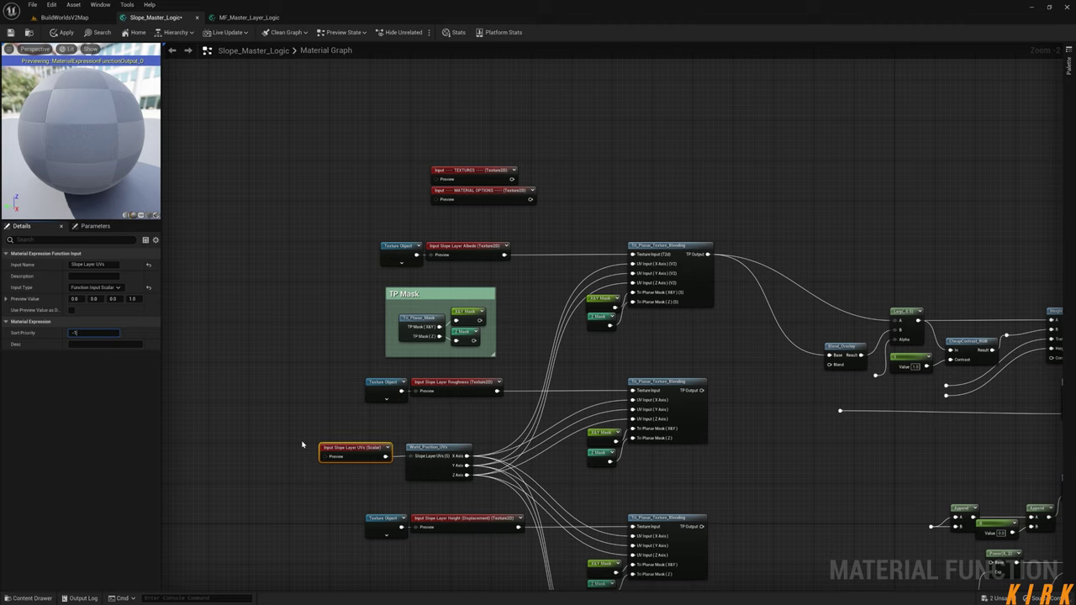
pyautogui.click(471, 172)
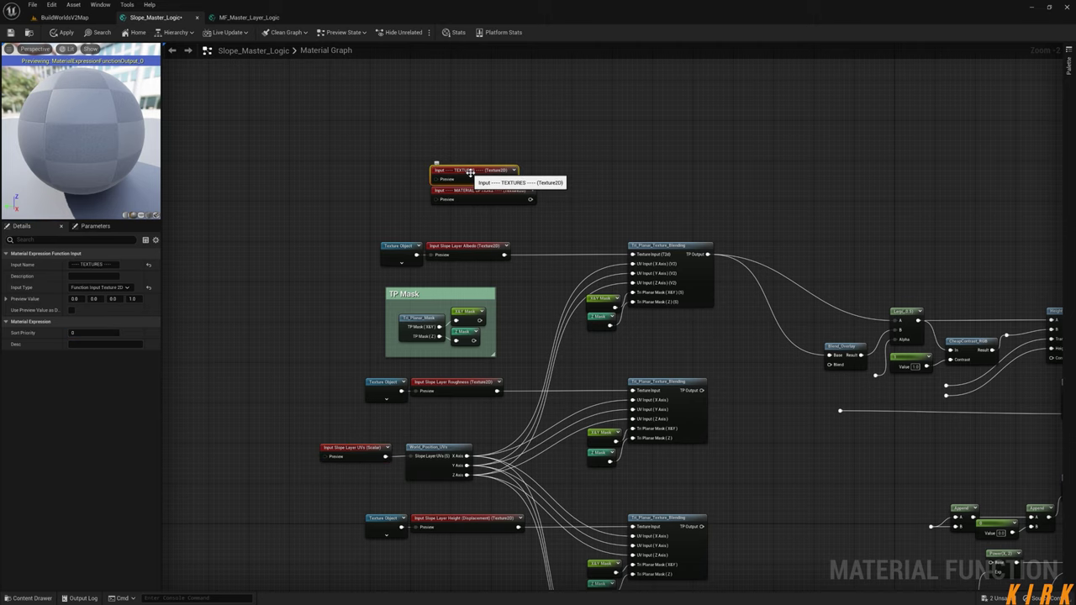
# - Set the sort priority of the Slope Layer Albedo input, and give Slope Layer Roughness a sort priority of 2
pyautogui.click(467, 246)
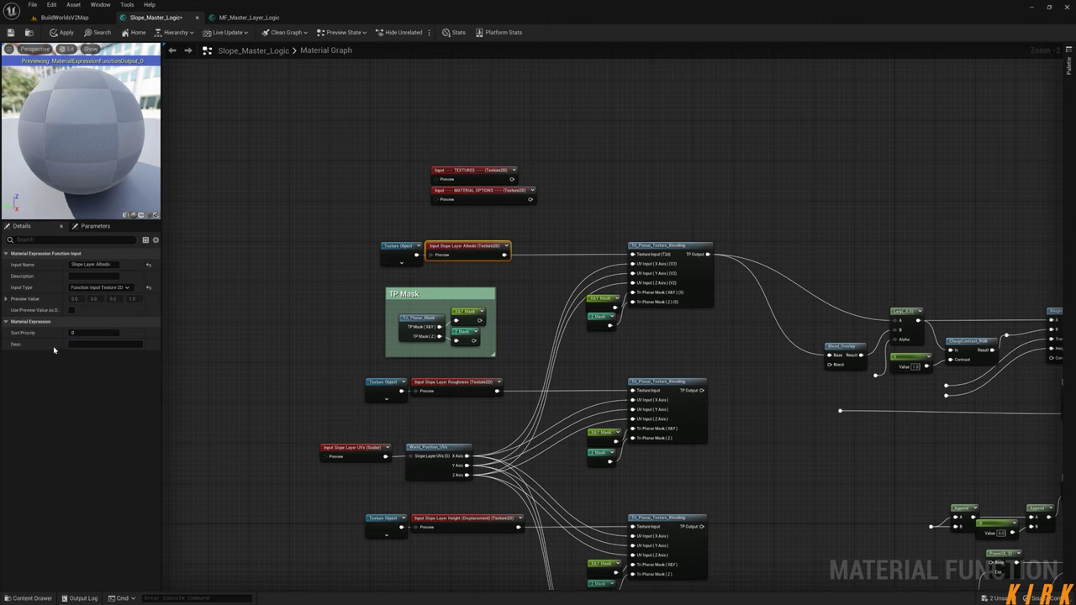
pyautogui.moveTo(236, 451); pyautogui.dragTo(240, 283, button='right')
pyautogui.click(470, 213)
pyautogui.click(85, 333)
pyautogui.write('2')
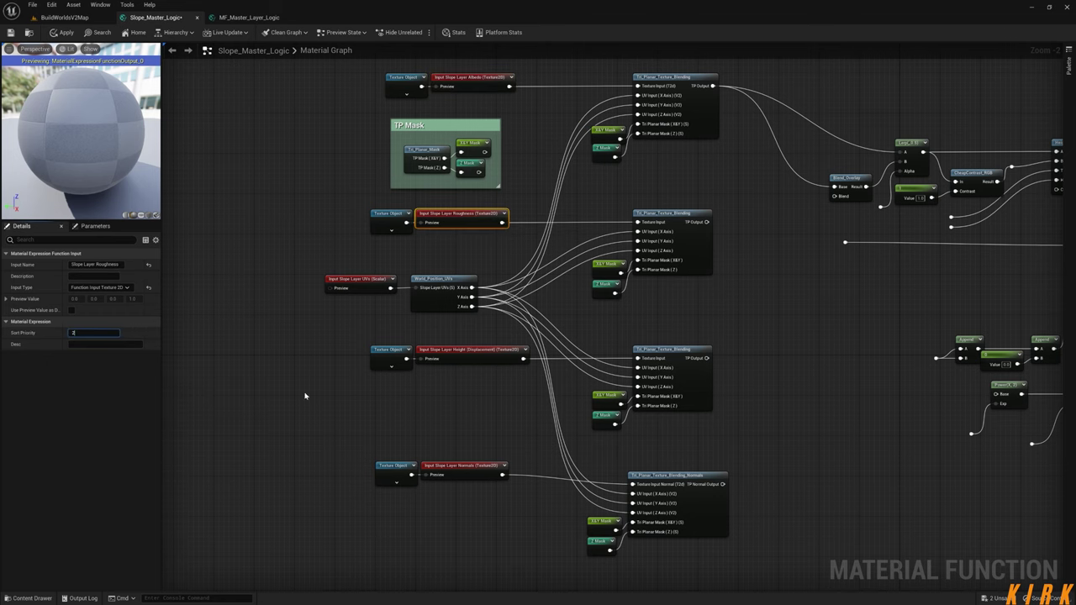
# - Set the sort priority of the Slope Layer Height (Displacement) input, and give Slope Layer Normals a sort priority of 4
pyautogui.moveTo(299, 391); pyautogui.dragTo(295, 314, button='right')
pyautogui.click(472, 272)
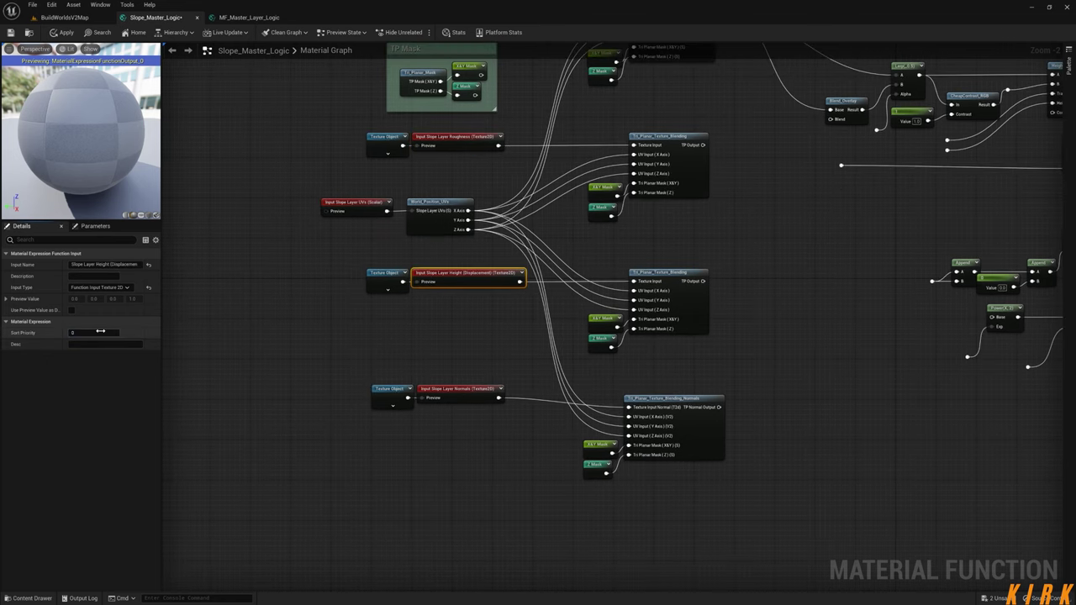
pyautogui.moveTo(286, 378); pyautogui.dragTo(260, 281, button='right')
pyautogui.click(433, 293)
pyautogui.click(84, 333)
pyautogui.moveTo(327, 364); pyautogui.dragTo(325, 482, button='right')
pyautogui.scroll(-1, 427, 401)
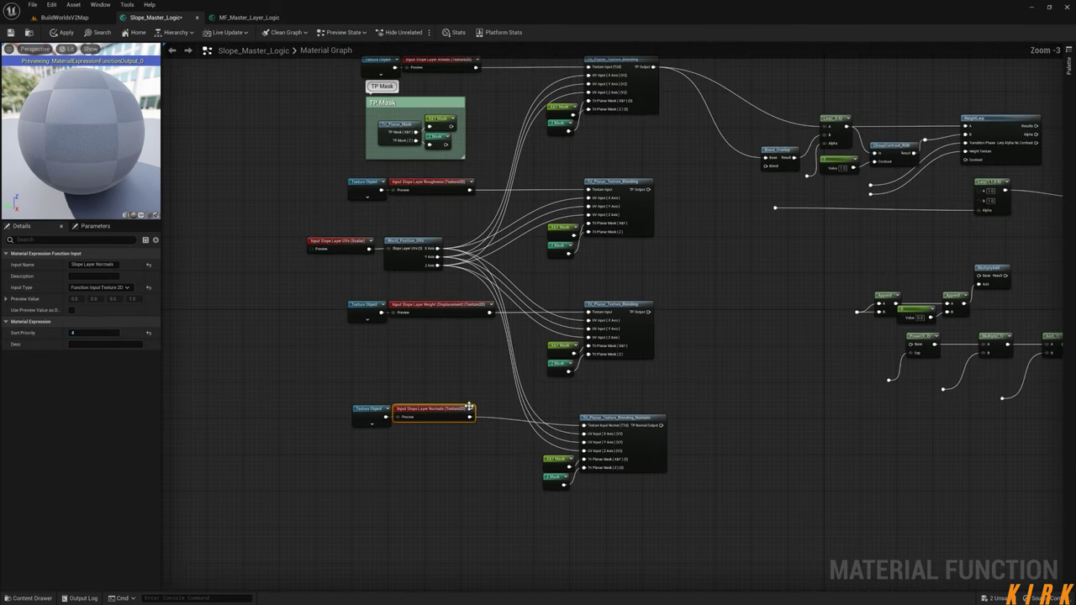
# - Line up the Slope Layer Normals input and its texture object with the texture input of the normals tri-planar blending node
pyautogui.moveTo(361, 428); pyautogui.dragTo(360, 428)
pyautogui.moveTo(422, 419); pyautogui.dragTo(427, 430)
pyautogui.click(446, 395)
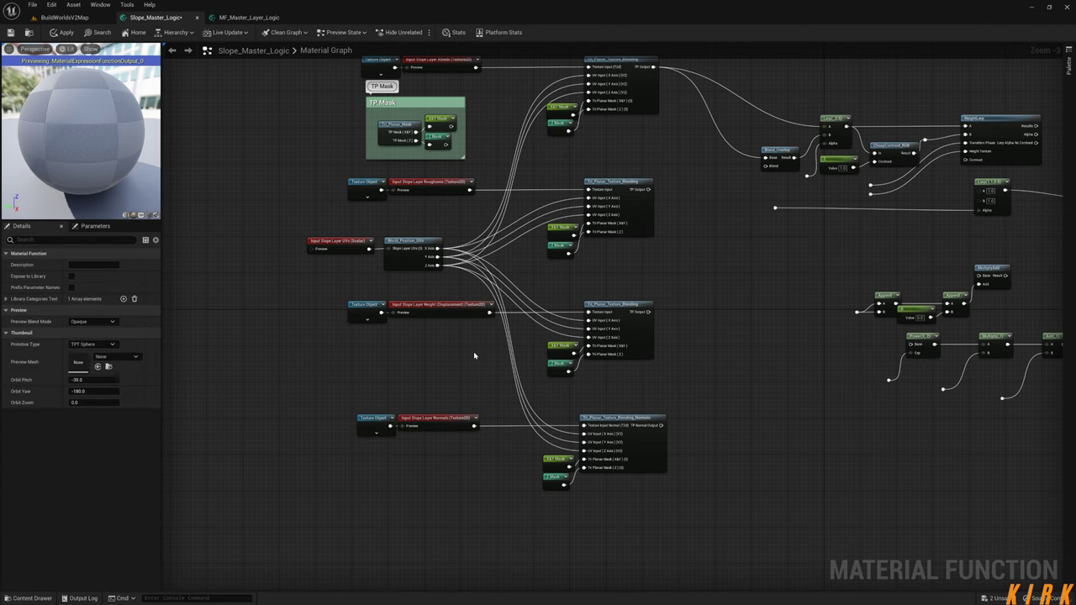
# - Place the TEXTURES header directly above Slope Layer Albedo and move the MATERIAL OPTIONS header above the space right of the albedo blending node
pyautogui.moveTo(515, 289); pyautogui.dragTo(475, 390, button='right')
pyautogui.moveTo(641, 276); pyautogui.dragTo(601, 265, button='right')
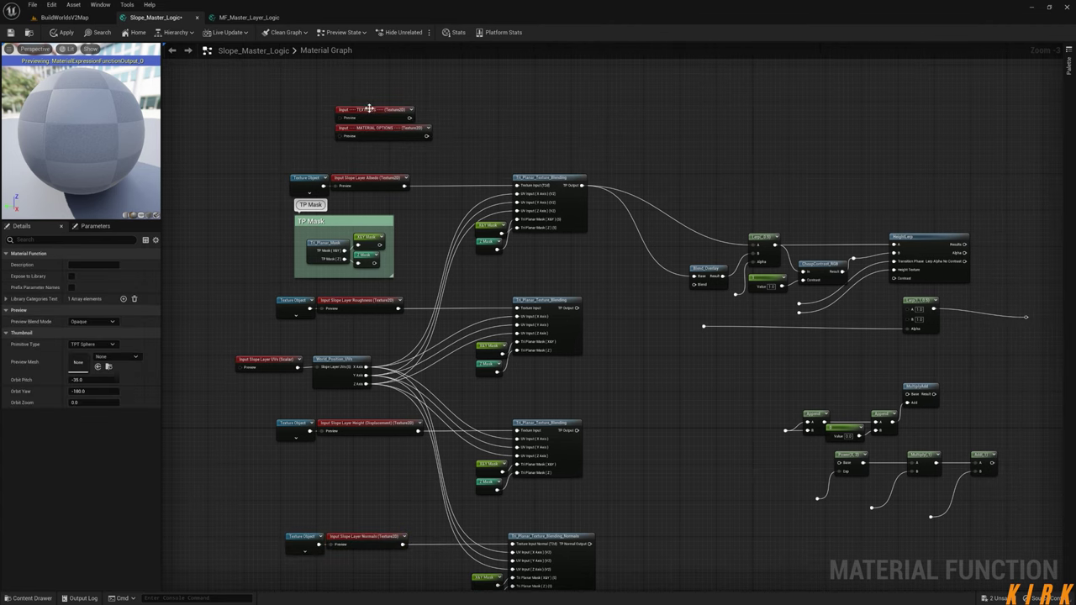
pyautogui.moveTo(369, 108); pyautogui.dragTo(371, 144)
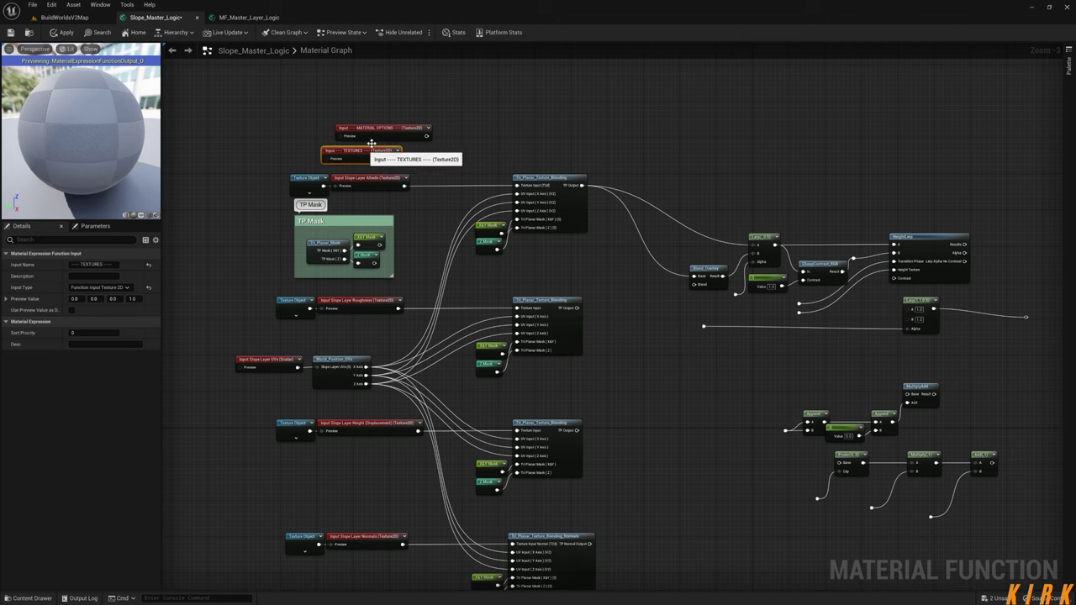
pyautogui.moveTo(380, 129); pyautogui.dragTo(642, 120)
# - Move the Material Colour Overlay input and its constant vector beside Blend_Overlay and connect the input to its Blend pin
pyautogui.moveTo(862, 186); pyautogui.dragTo(548, 275, button='right')
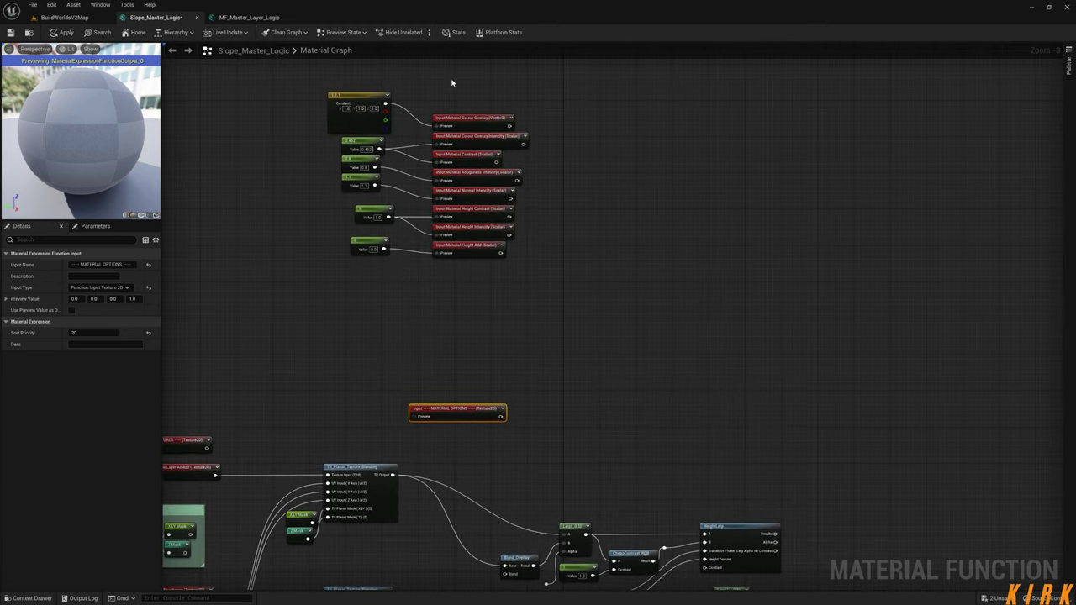
pyautogui.moveTo(398, 102); pyautogui.dragTo(383, 119)
pyautogui.moveTo(453, 122); pyautogui.dragTo(506, 409)
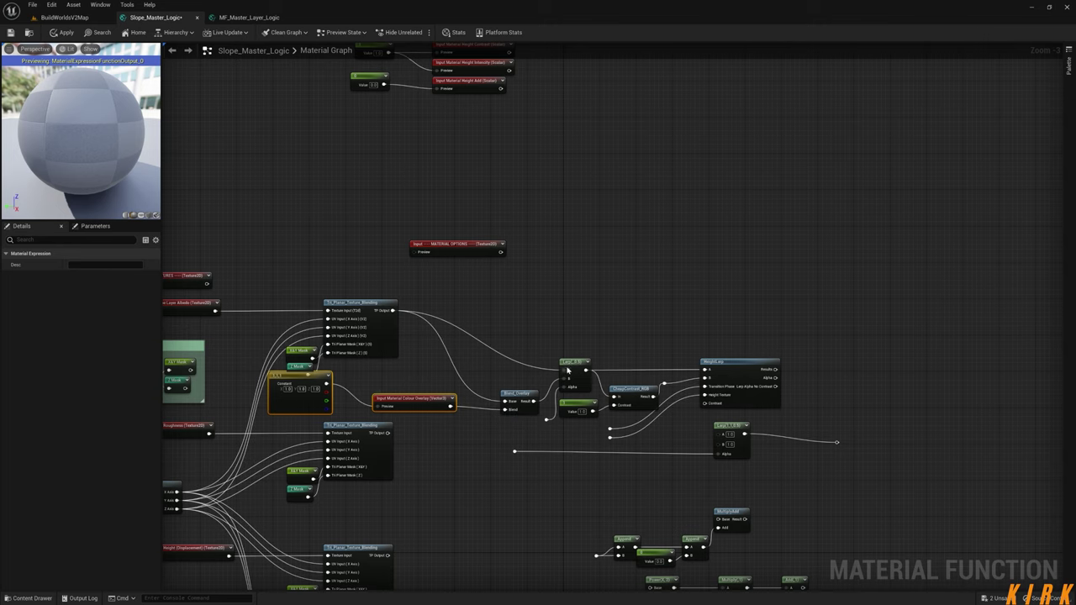
# - Connect the Material Colour Overlay Intensity input to the reroute node that feeds the Lerp's Alpha after Blend_Overlay
pyautogui.moveTo(541, 318); pyautogui.dragTo(524, 429, button='right')
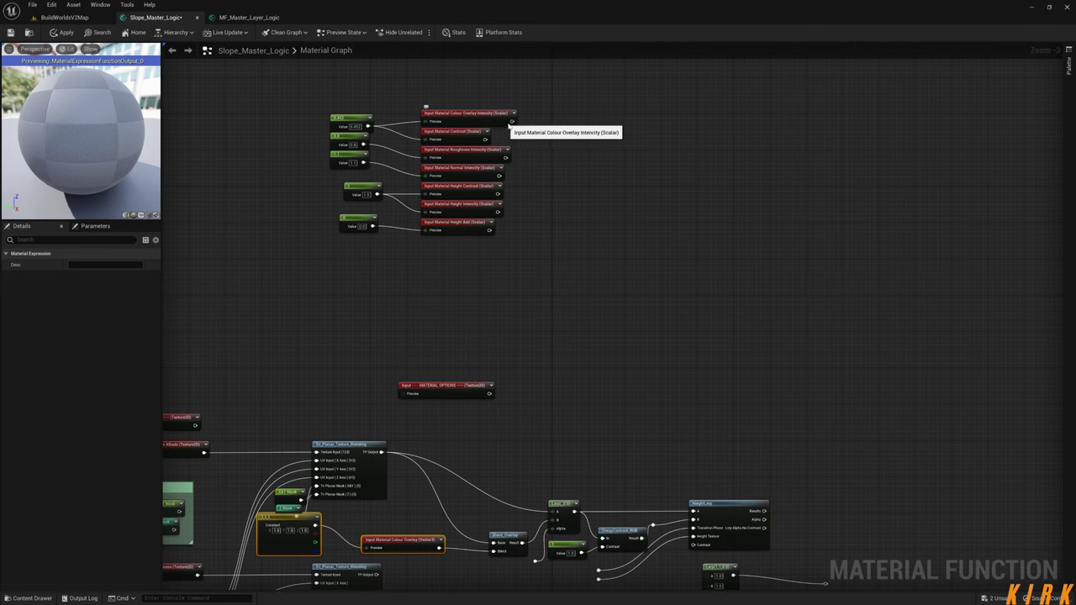
pyautogui.moveTo(510, 122); pyautogui.dragTo(534, 441)
pyautogui.moveTo(457, 458); pyautogui.dragTo(498, 447, button='right')
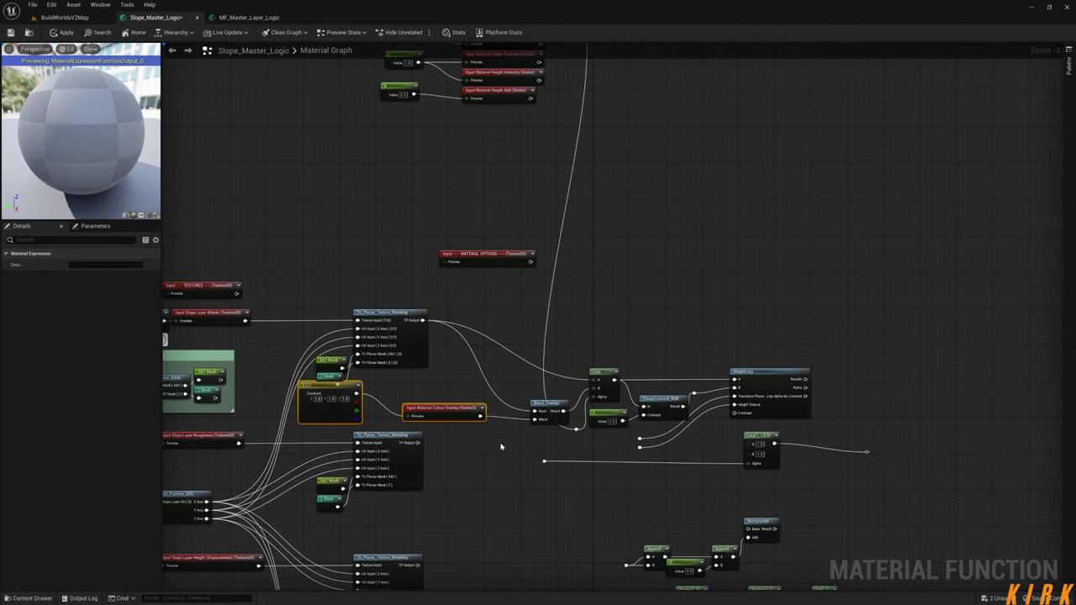
# - Connect the Material Contrast input and the height tri-planar blending output to the two reroute nodes leading into HeightLerp
pyautogui.moveTo(673, 292); pyautogui.dragTo(656, 429, button='right')
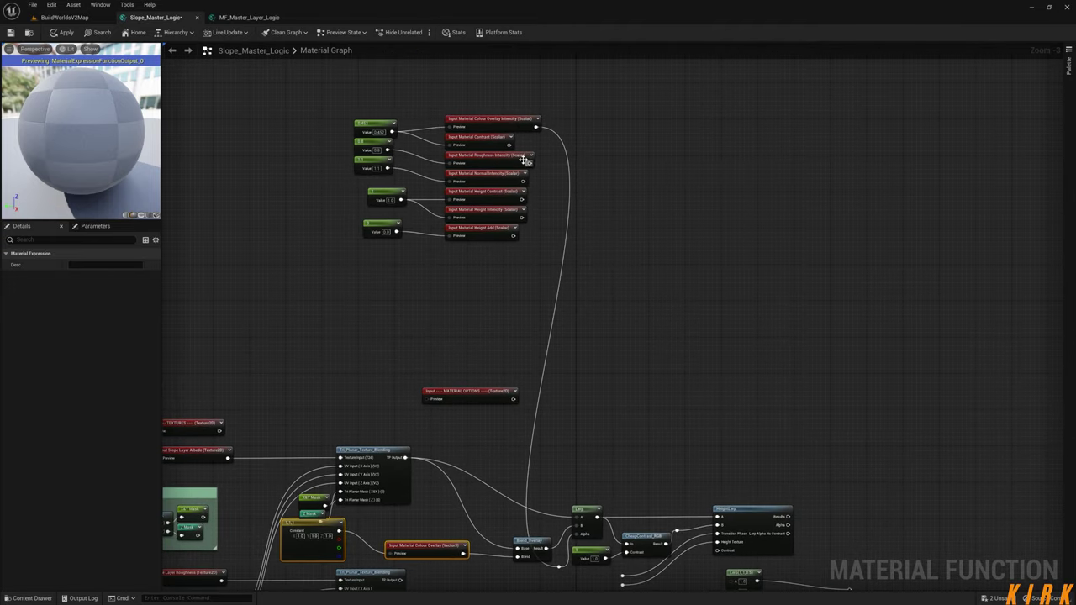
pyautogui.moveTo(508, 144); pyautogui.dragTo(622, 479)
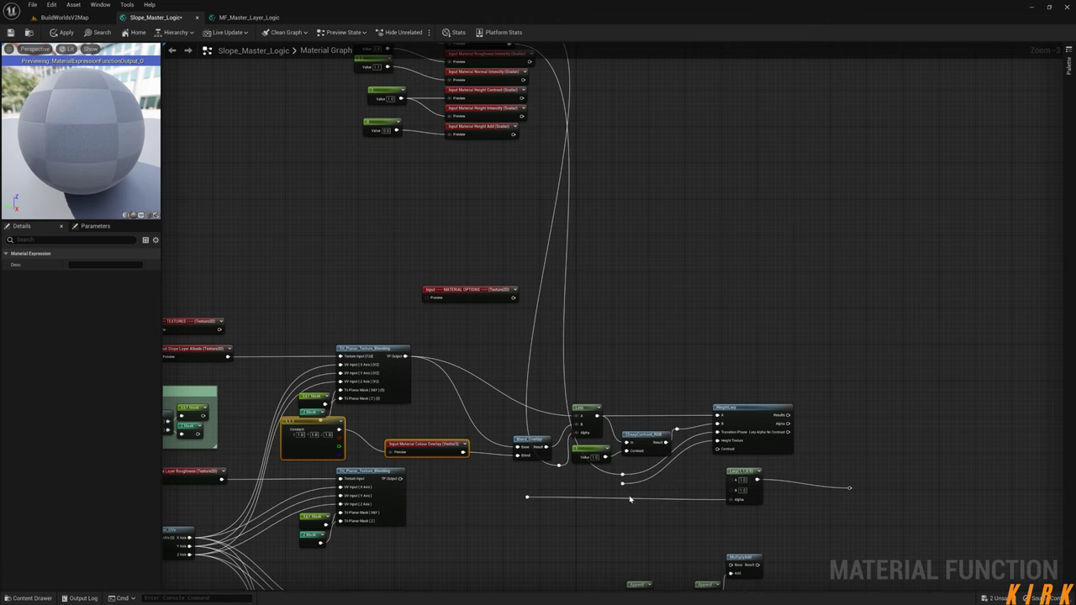
pyautogui.moveTo(576, 538); pyautogui.dragTo(674, 283, button='right')
pyautogui.moveTo(500, 345); pyautogui.dragTo(721, 226)
pyautogui.moveTo(687, 301); pyautogui.dragTo(660, 327, button='right')
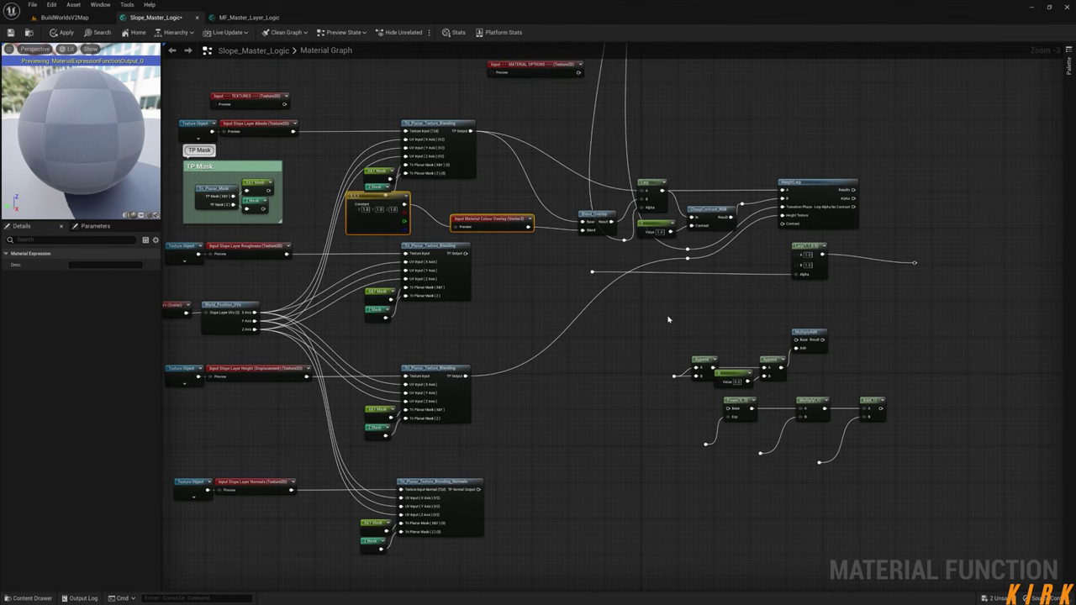
# - Move the MATERIAL OPTIONS header input further left, above the albedo tri-planar blending node
pyautogui.click(806, 192)
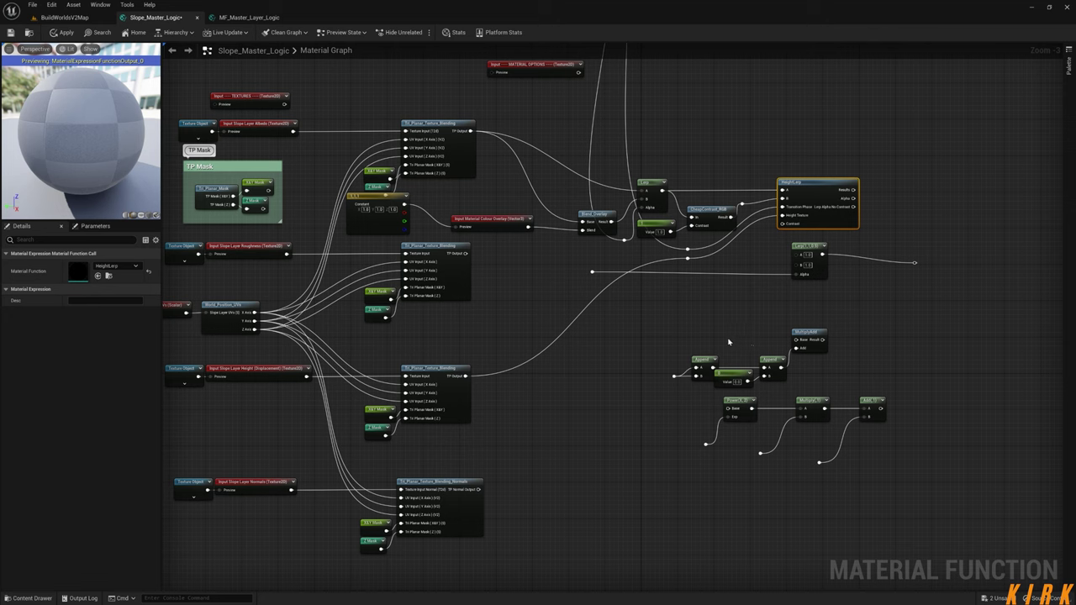
pyautogui.moveTo(702, 331); pyautogui.dragTo(540, 427, button='right')
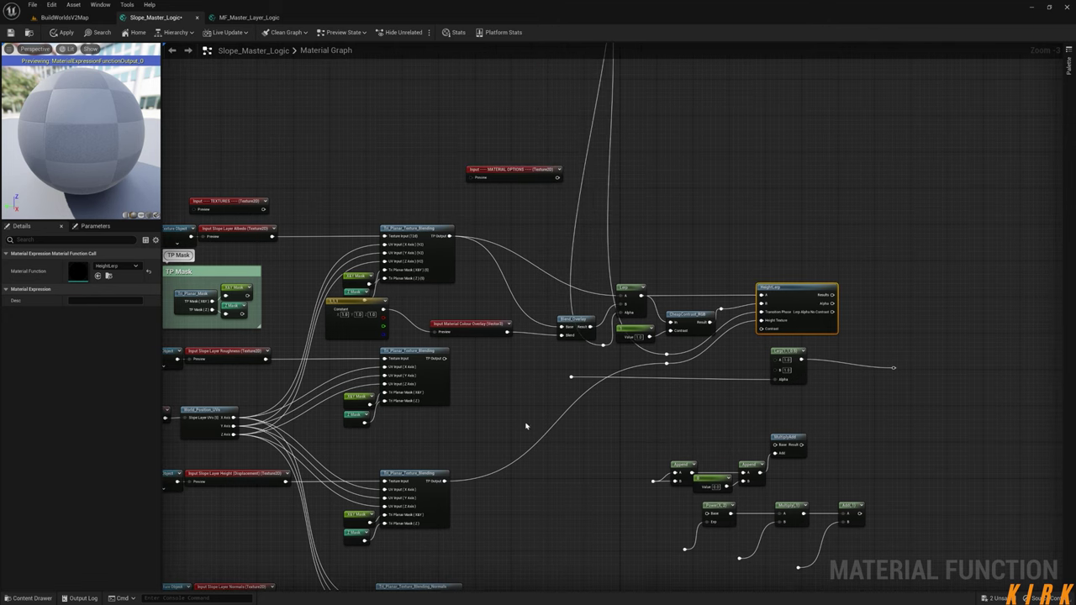
pyautogui.moveTo(734, 272); pyautogui.dragTo(672, 322, button='right')
pyautogui.moveTo(537, 302); pyautogui.dragTo(441, 277)
pyautogui.moveTo(477, 380); pyautogui.dragTo(463, 294, button='right')
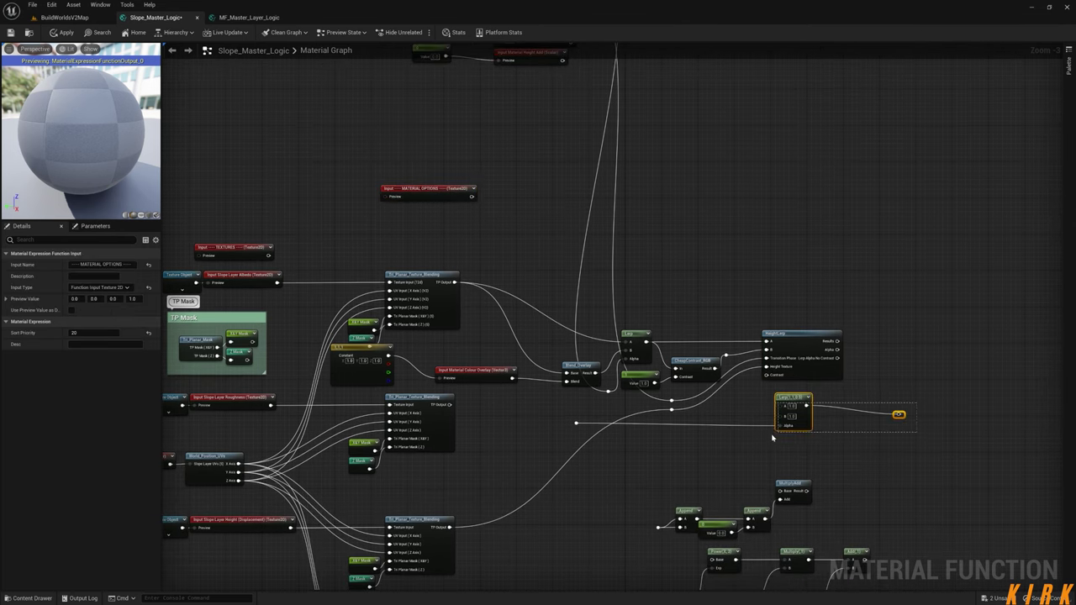
# - Move the separate Lerp and its output reroute down and right below HeightLerp, and delete the reroute feeding its Alpha
pyautogui.moveTo(772, 437); pyautogui.dragTo(773, 437)
pyautogui.moveTo(794, 399); pyautogui.dragTo(838, 435)
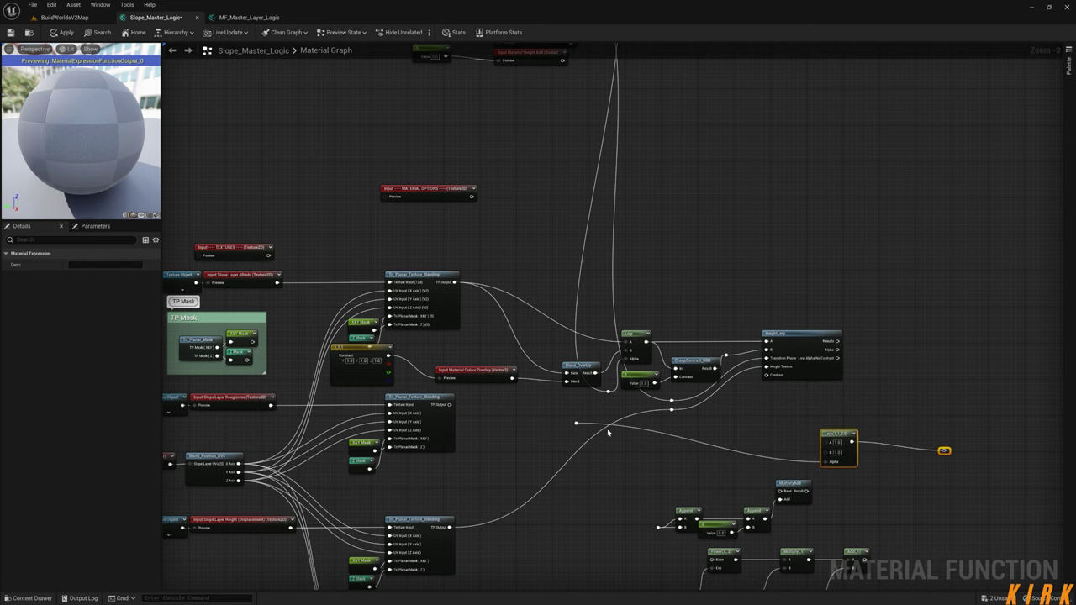
pyautogui.press('Delete')
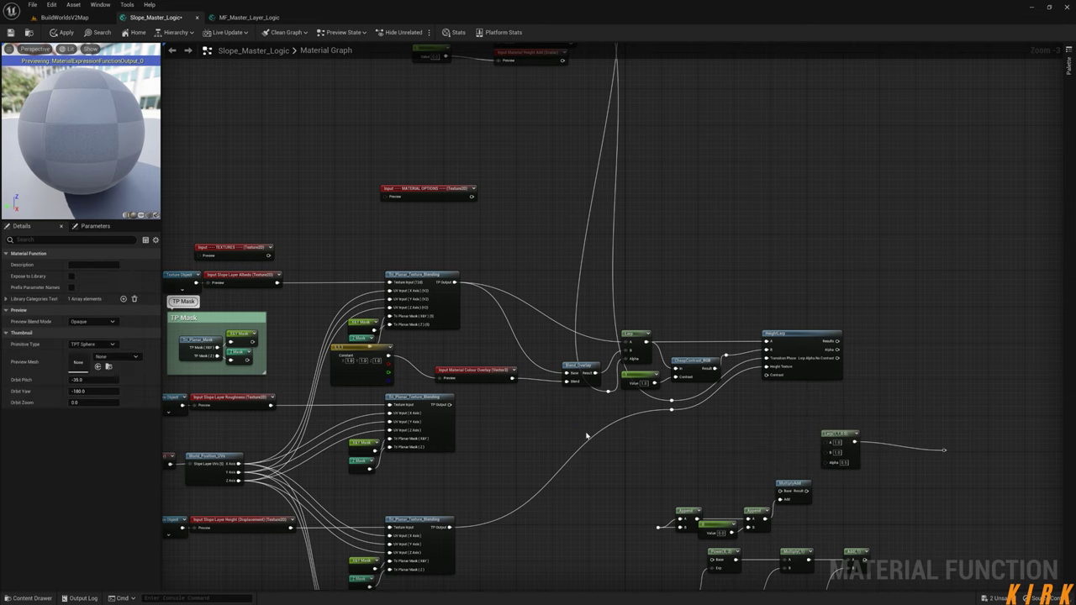
# - Move the Blend_Overlay, Lerp, CheapContrast_RGB and HeightLerp nodes together up and right, level with the albedo blending output
pyautogui.moveTo(661, 423); pyautogui.dragTo(659, 458, button='right')
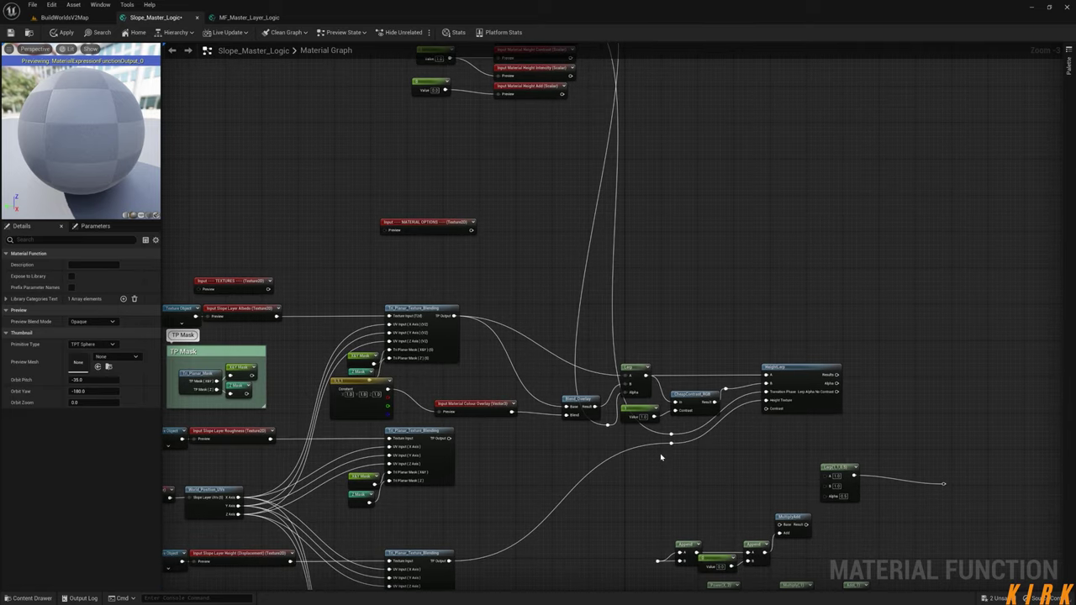
pyautogui.moveTo(774, 361); pyautogui.dragTo(553, 451)
pyautogui.moveTo(576, 403); pyautogui.dragTo(612, 343)
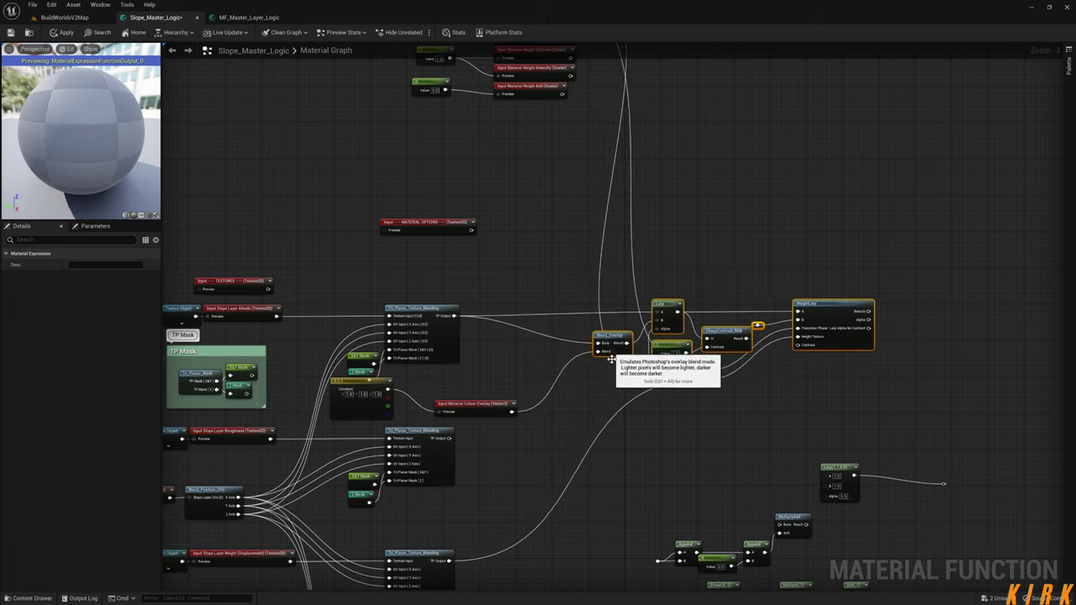
# - Move the Material Colour Overlay input next to Blend_Overlay, and nudge the blend nodes so Lerp lines up with the albedo output wire
pyautogui.click(547, 432)
pyautogui.moveTo(472, 403); pyautogui.dragTo(528, 353)
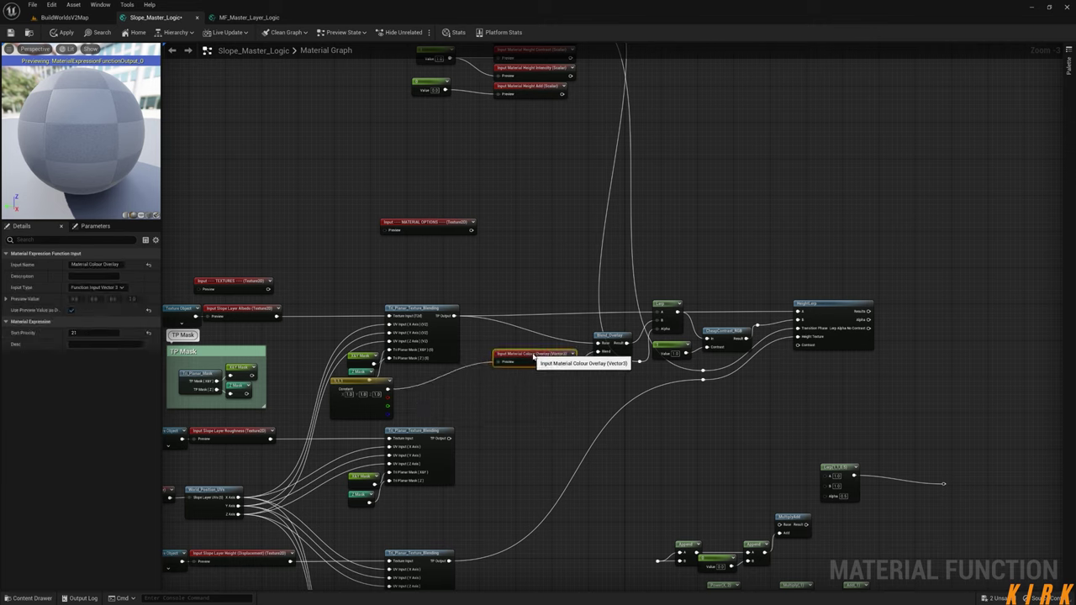
pyautogui.moveTo(898, 287); pyautogui.dragTo(626, 397)
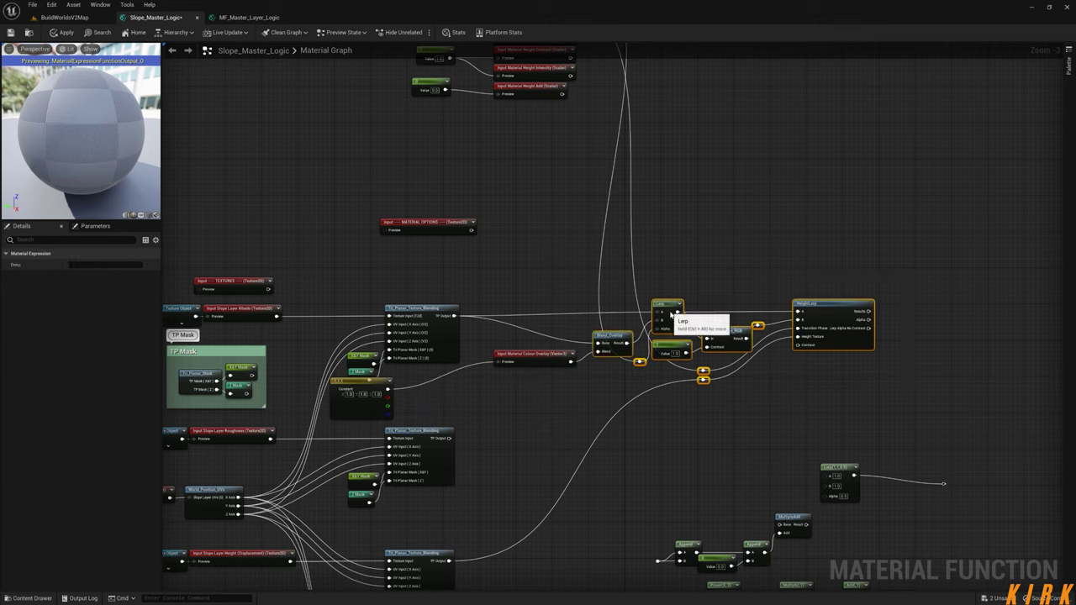
pyautogui.moveTo(670, 315); pyautogui.dragTo(670, 318)
pyautogui.click(603, 412)
pyautogui.moveTo(616, 342); pyautogui.dragTo(618, 330)
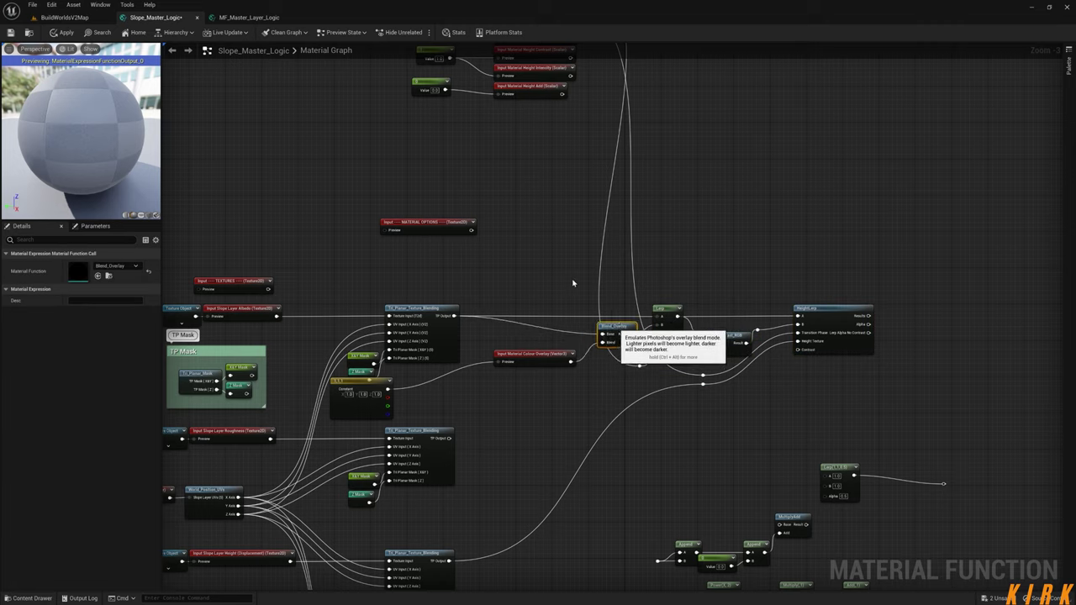
# - Add a reroute node on the albedo output wire before Blend_Overlay and connect it to Blend_Overlay's Base input
pyautogui.click(584, 318)
pyautogui.doubleClick(585, 316)
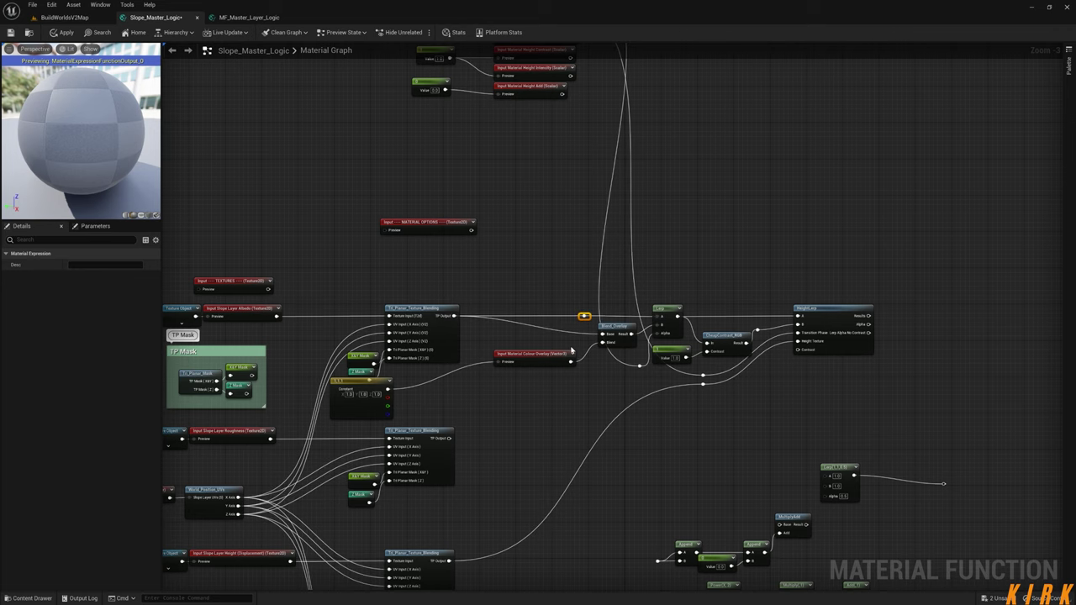
pyautogui.scroll(3, 572, 350)
pyautogui.moveTo(586, 354); pyautogui.dragTo(614, 382)
# - Stack the Material Colour Overlay input above its 1,1,1 constant beside the albedo blending node, and move Blend_Overlay and its reroute closer to them
pyautogui.moveTo(546, 412); pyautogui.dragTo(615, 393)
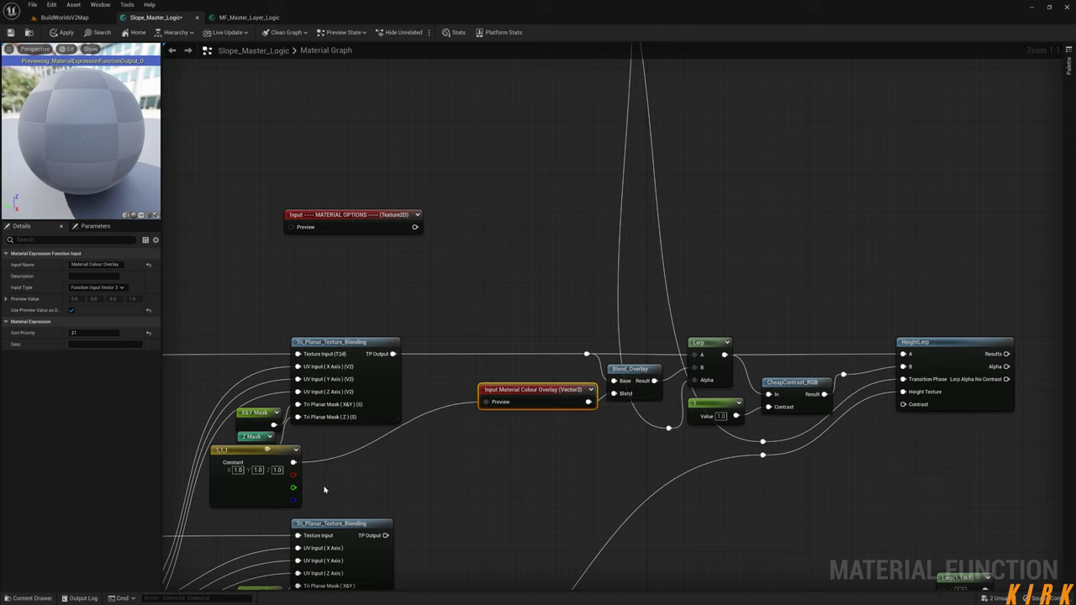
pyautogui.moveTo(282, 458); pyautogui.dragTo(460, 403)
pyautogui.click(634, 334)
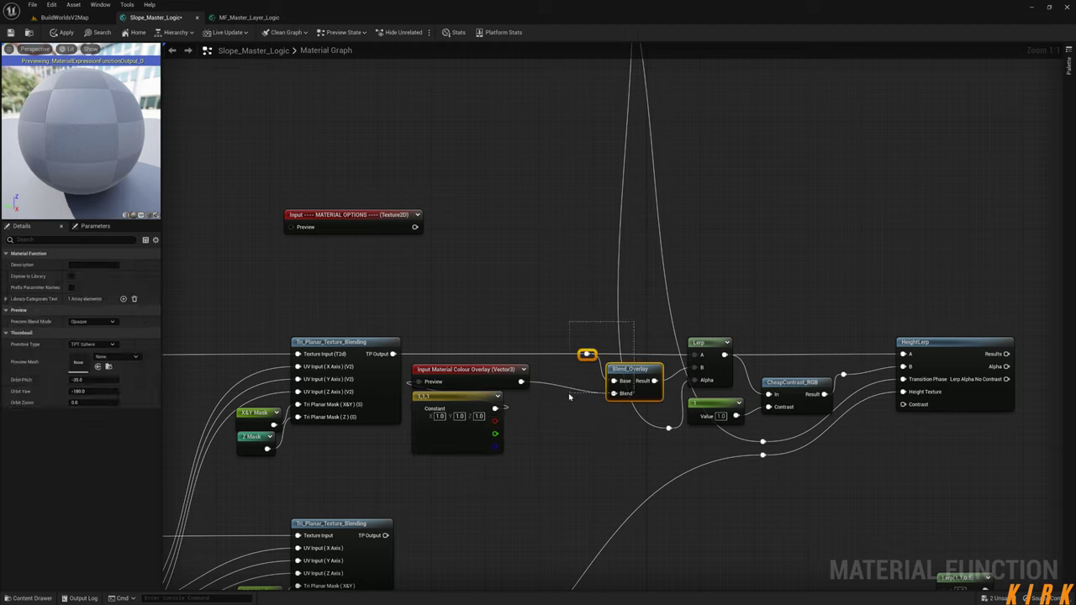
pyautogui.moveTo(569, 394); pyautogui.dragTo(568, 396)
pyautogui.click(632, 367)
pyautogui.moveTo(632, 367); pyautogui.dragTo(626, 368)
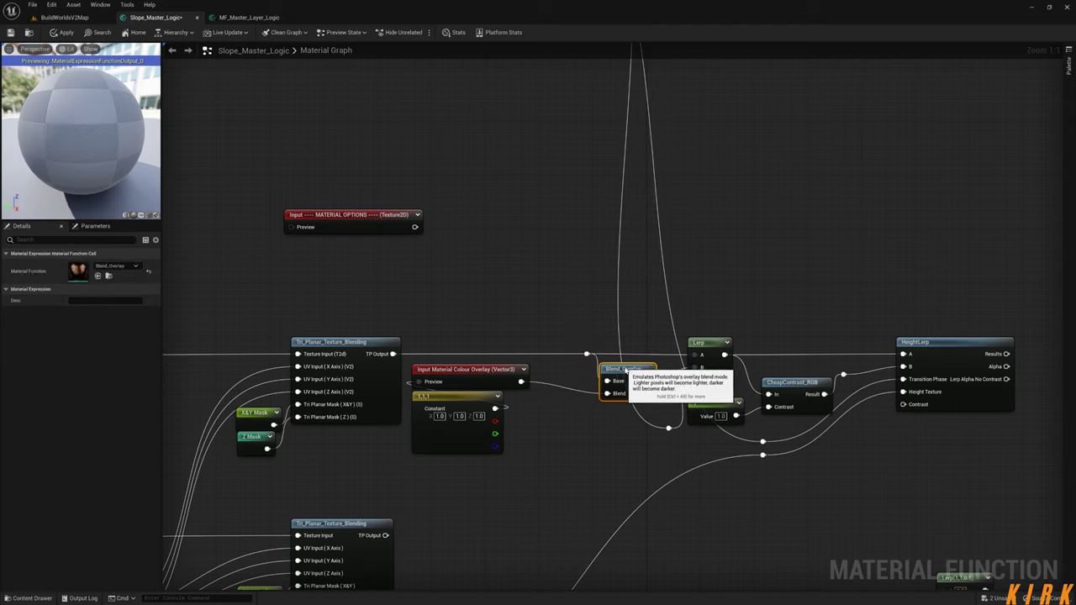
pyautogui.moveTo(632, 332); pyautogui.dragTo(571, 390)
pyautogui.moveTo(626, 367); pyautogui.dragTo(586, 367)
pyautogui.click(554, 431)
pyautogui.click(471, 403)
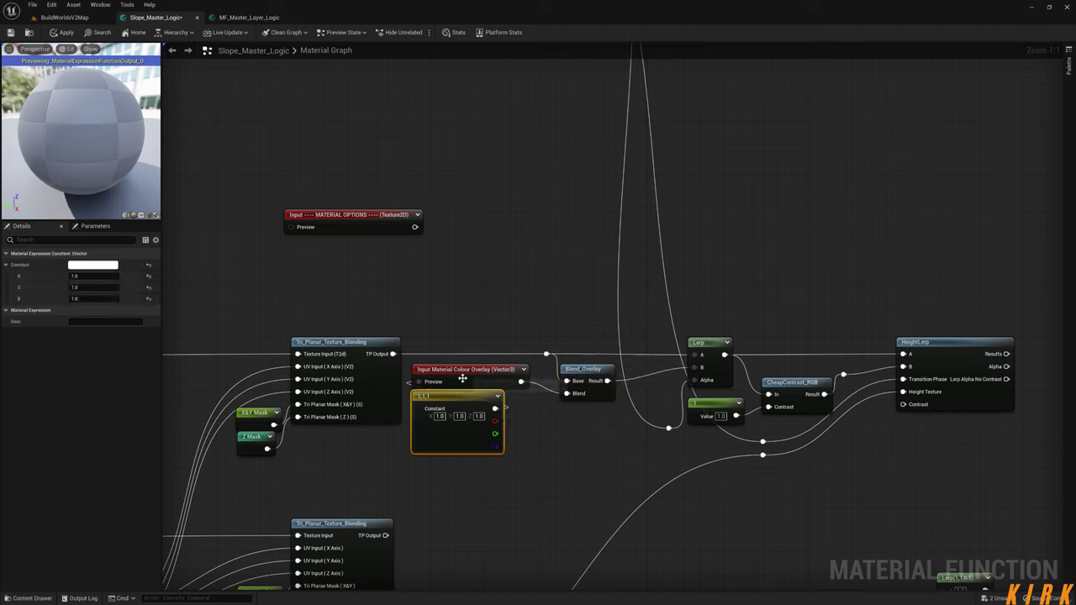
pyautogui.moveTo(532, 419); pyautogui.dragTo(476, 385)
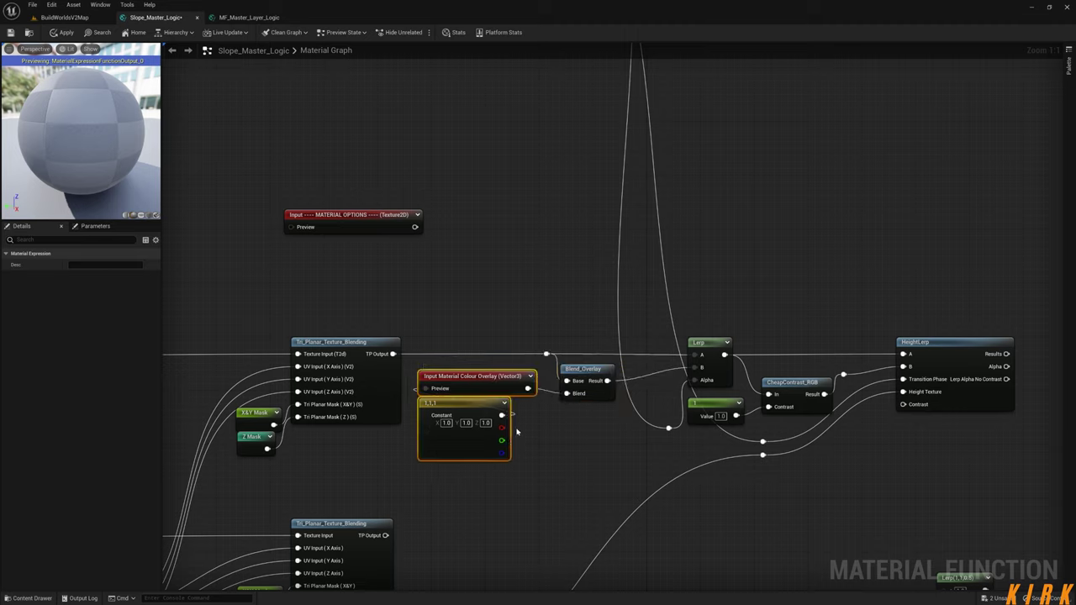
# - Shift the Lerp and its Alpha reroute left, and bring the Material Colour Overlay Intensity input below the 1,1,1 constant
pyautogui.click(657, 426)
pyautogui.moveTo(702, 342); pyautogui.dragTo(686, 343)
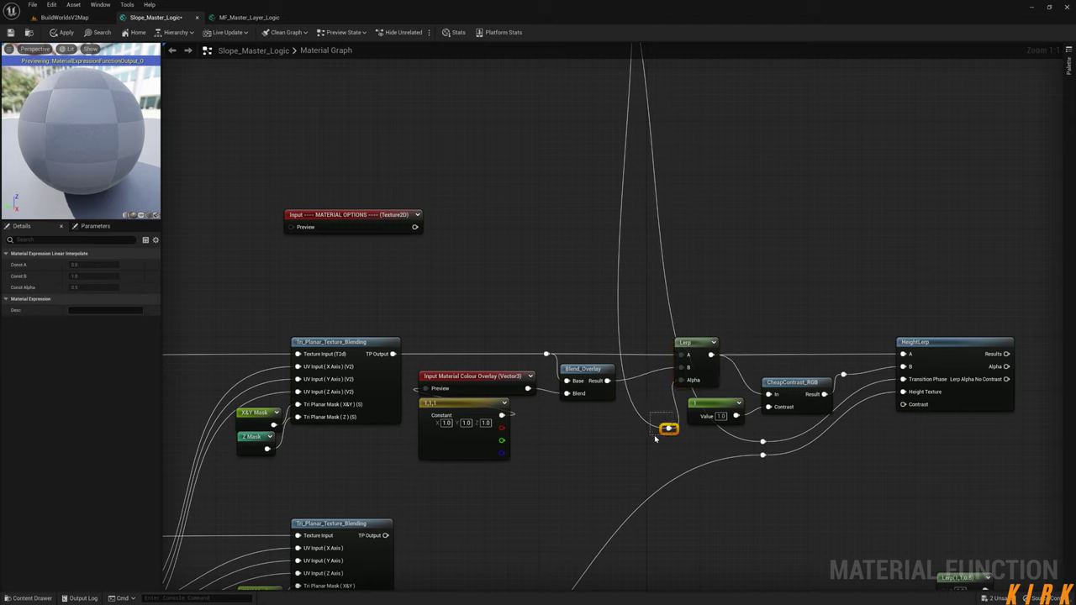
pyautogui.moveTo(668, 429); pyautogui.dragTo(625, 424)
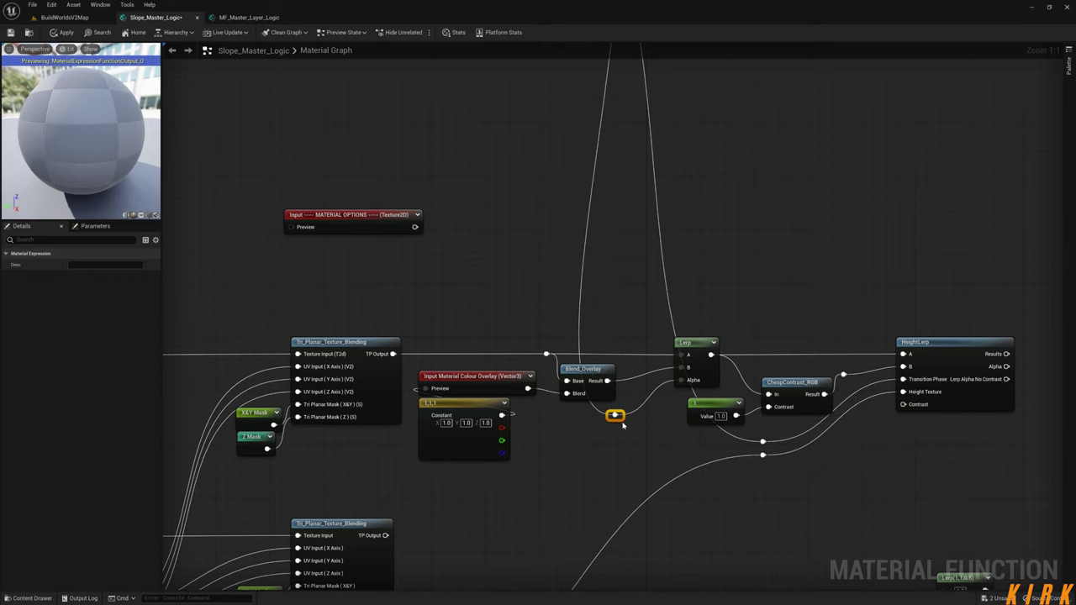
pyautogui.moveTo(605, 288); pyautogui.dragTo(578, 579, button='right')
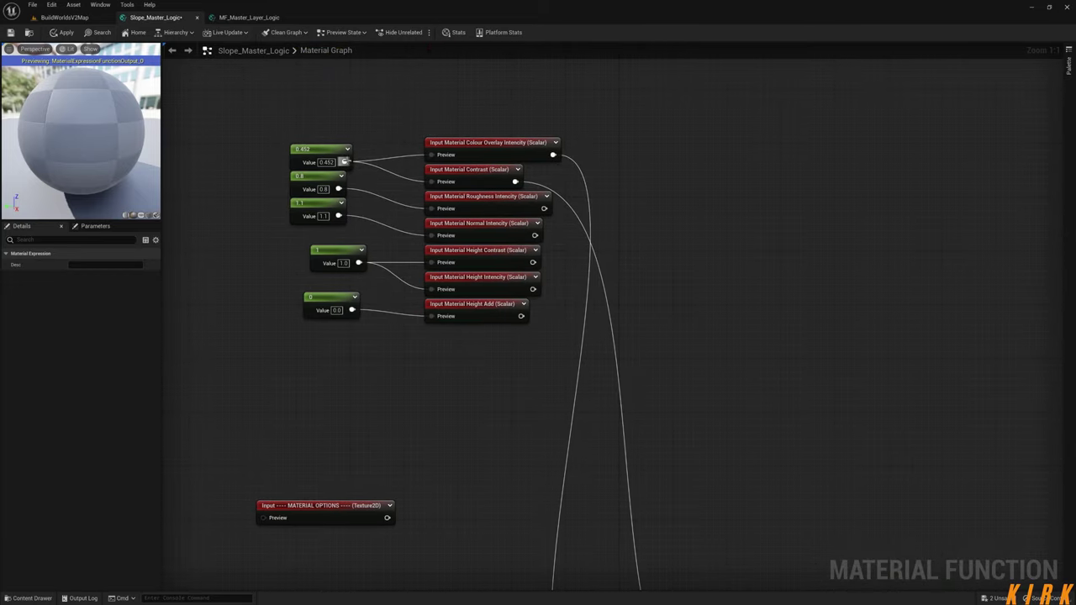
pyautogui.moveTo(456, 139); pyautogui.dragTo(425, 503)
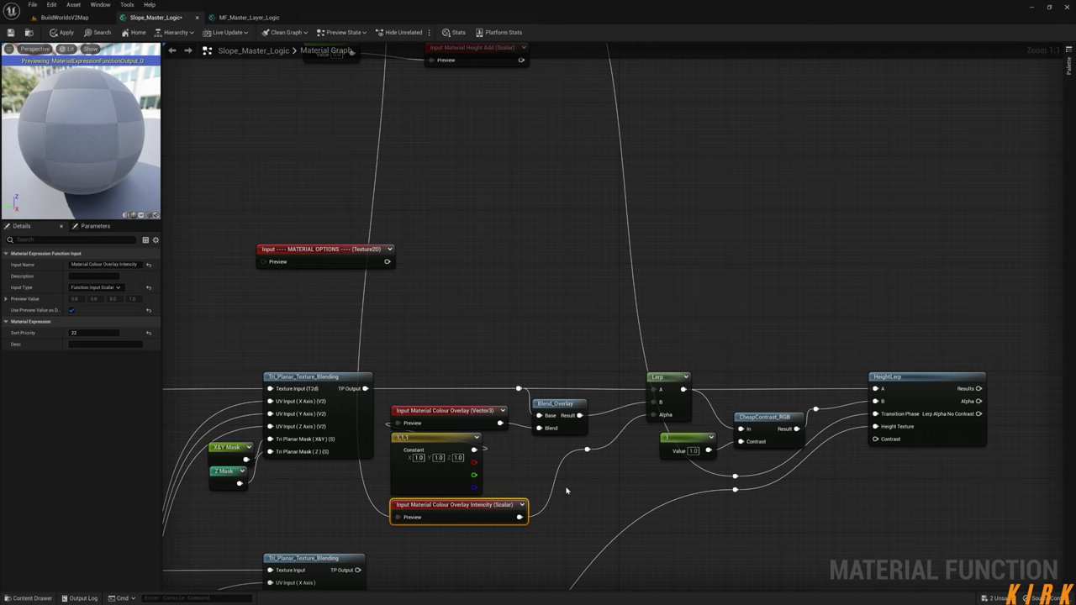
# - Move the Material Contrast input before the reroute leading into HeightLerp, and place the 0.452 constant left of the Material Colour Overlay Intensity input
pyautogui.moveTo(583, 444); pyautogui.dragTo(564, 587, button='right')
pyautogui.moveTo(350, 129); pyautogui.dragTo(327, 124)
pyautogui.moveTo(427, 125); pyautogui.dragTo(576, 312)
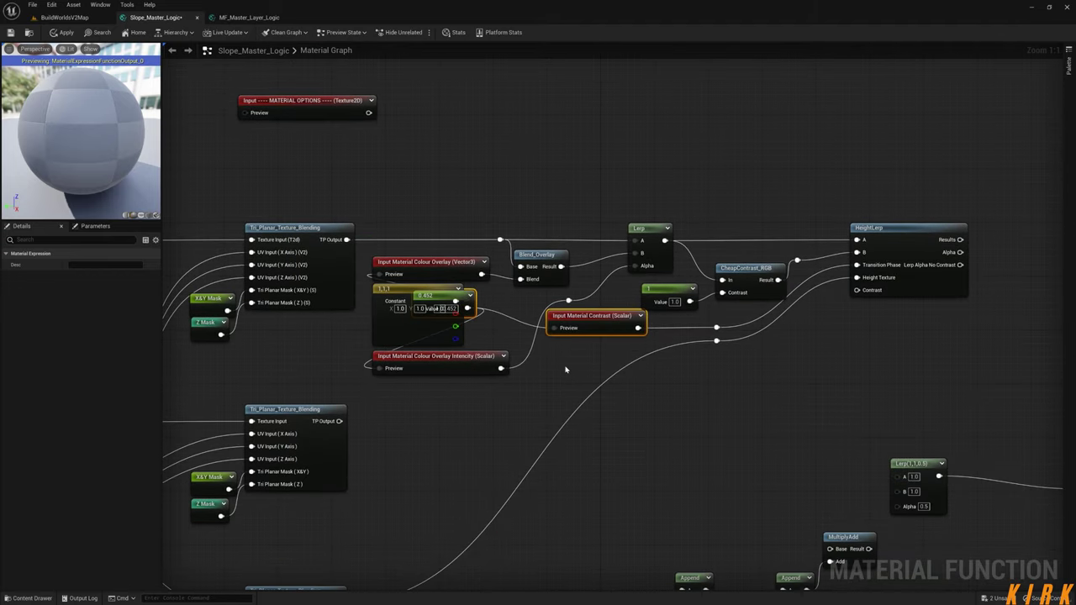
pyautogui.click(471, 296)
pyautogui.moveTo(472, 296); pyautogui.dragTo(351, 369)
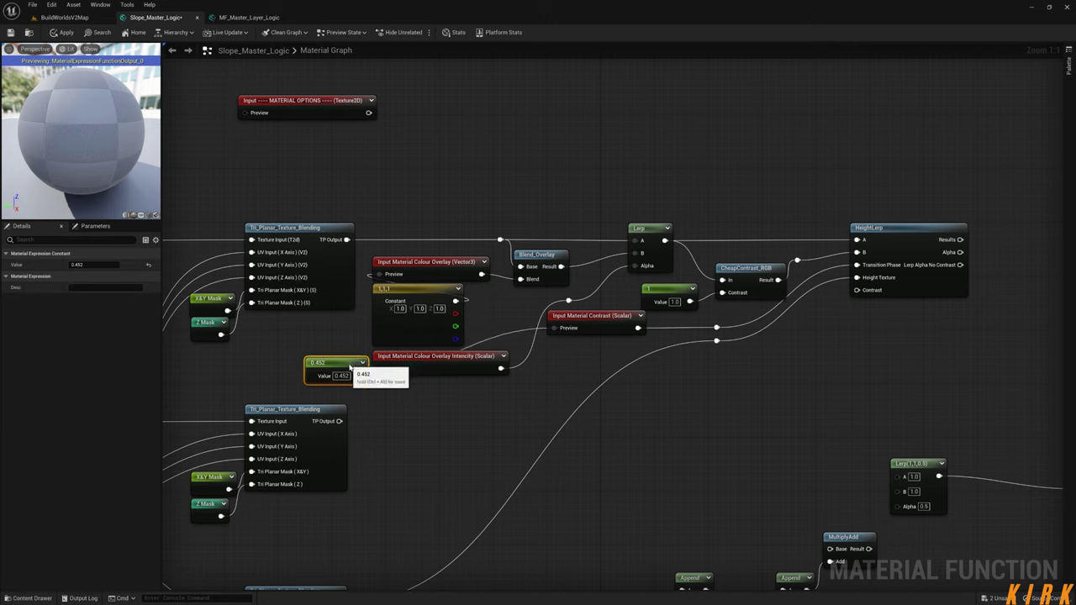
# - Add a reroute node on the wire into Material Contrast's Preview and place it just below the Material Colour Overlay Intensity output
pyautogui.doubleClick(519, 335)
pyautogui.moveTo(526, 330); pyautogui.dragTo(533, 389)
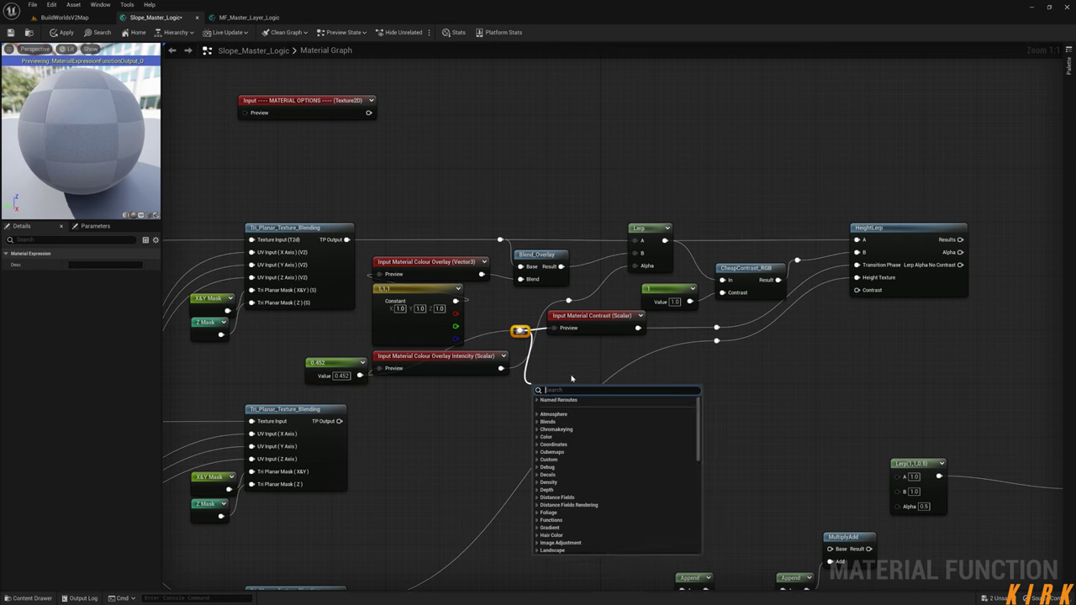
pyautogui.click(514, 311)
pyautogui.click(522, 331)
pyautogui.moveTo(522, 332); pyautogui.dragTo(527, 385)
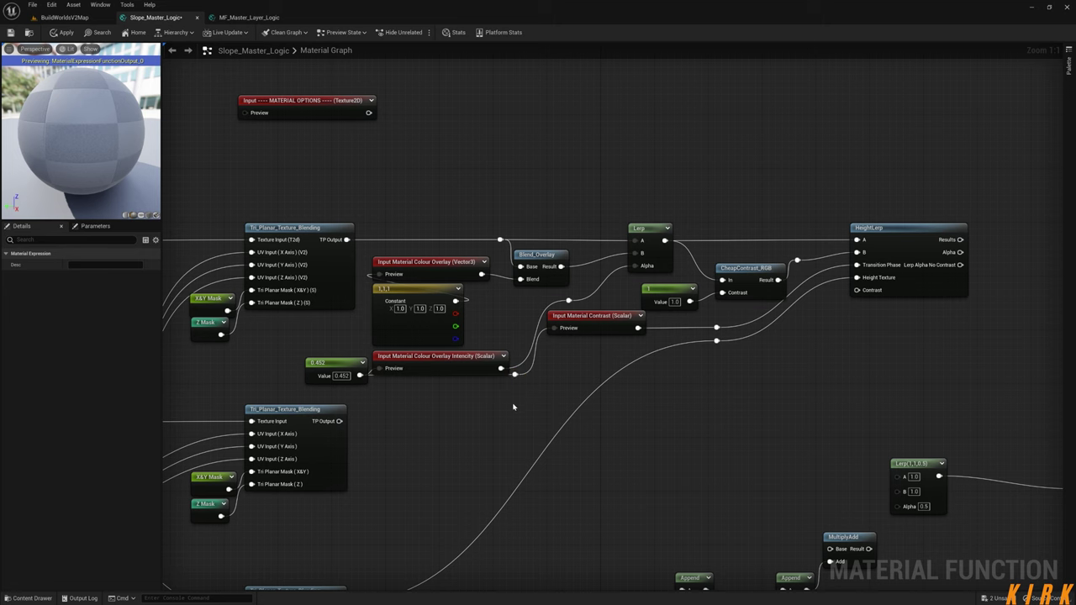
pyautogui.click(514, 407)
# - Nudge CheapContrast_RGB and its 1.0 contrast constant up and left, closer to the Lerp
pyautogui.moveTo(589, 367); pyautogui.dragTo(541, 386, button='right')
pyautogui.click(521, 324)
pyautogui.moveTo(529, 324); pyautogui.dragTo(517, 316)
pyautogui.click(535, 325)
pyautogui.moveTo(607, 403); pyautogui.dragTo(540, 392, button='right')
pyautogui.moveTo(588, 275); pyautogui.dragTo(571, 258)
pyautogui.moveTo(509, 296); pyautogui.dragTo(496, 290)
pyautogui.moveTo(585, 305); pyautogui.dragTo(539, 325, button='right')
# - Replace the reroute between CheapContrast_RGB and HeightLerp with a direct wire into B, and move HeightLerp closer to CheapContrast_RGB
pyautogui.moveTo(662, 262); pyautogui.dragTo(633, 262)
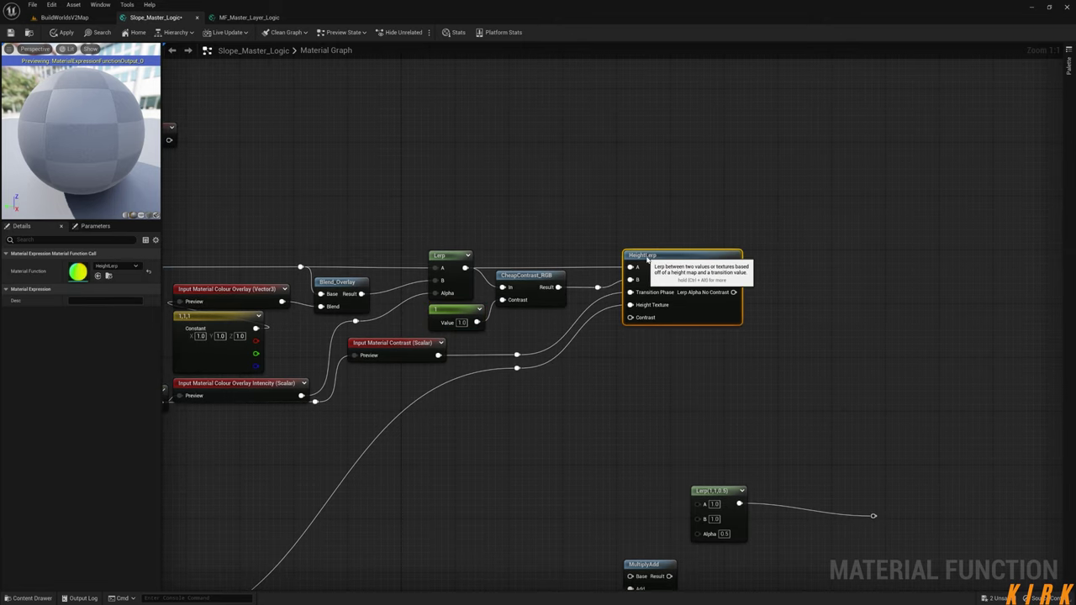
pyautogui.click(597, 287)
pyautogui.press('Delete')
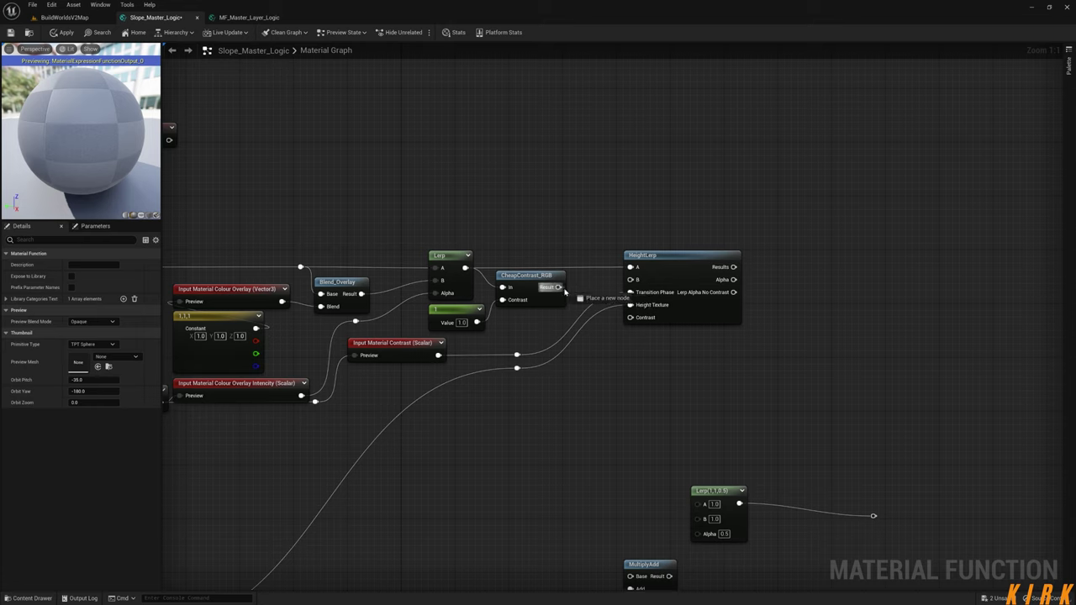
pyautogui.moveTo(657, 262); pyautogui.dragTo(637, 263)
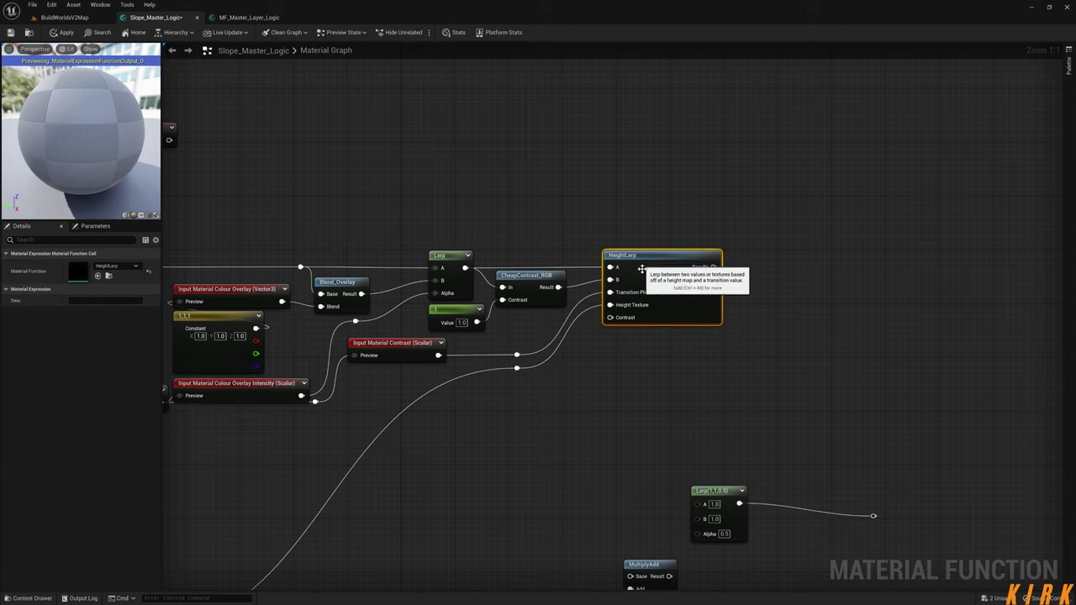
pyautogui.click(574, 379)
# - Move the separate Lerp and its output reroute nearly level with the roughness blending node, and connect the roughness TP Output to the Lerp's B input
pyautogui.moveTo(576, 380); pyautogui.dragTo(663, 401, button='right')
pyautogui.scroll(-3, 664, 404)
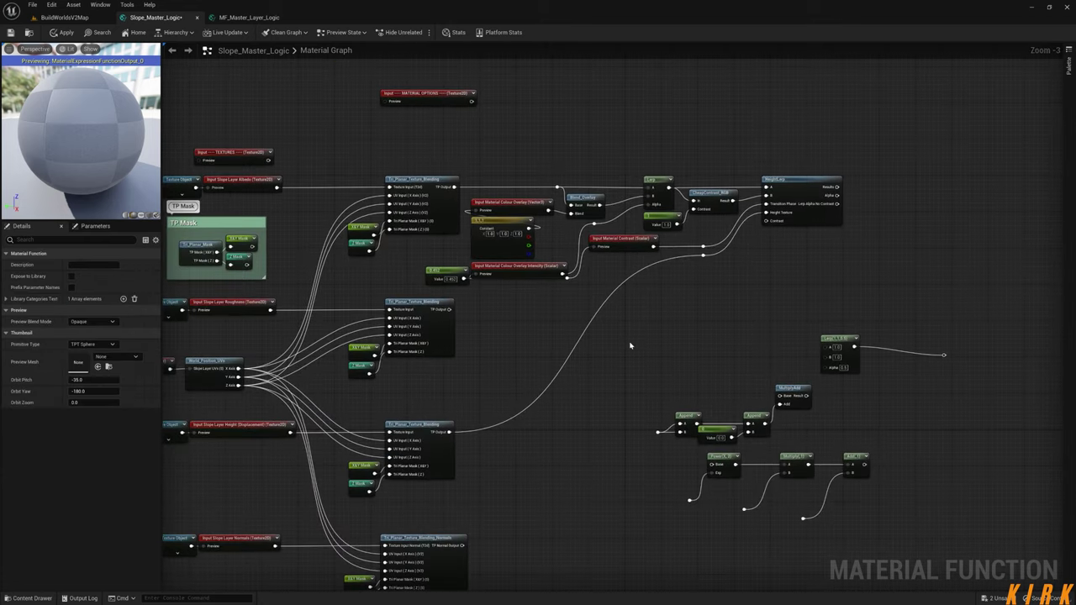
pyautogui.moveTo(834, 339); pyautogui.dragTo(696, 307)
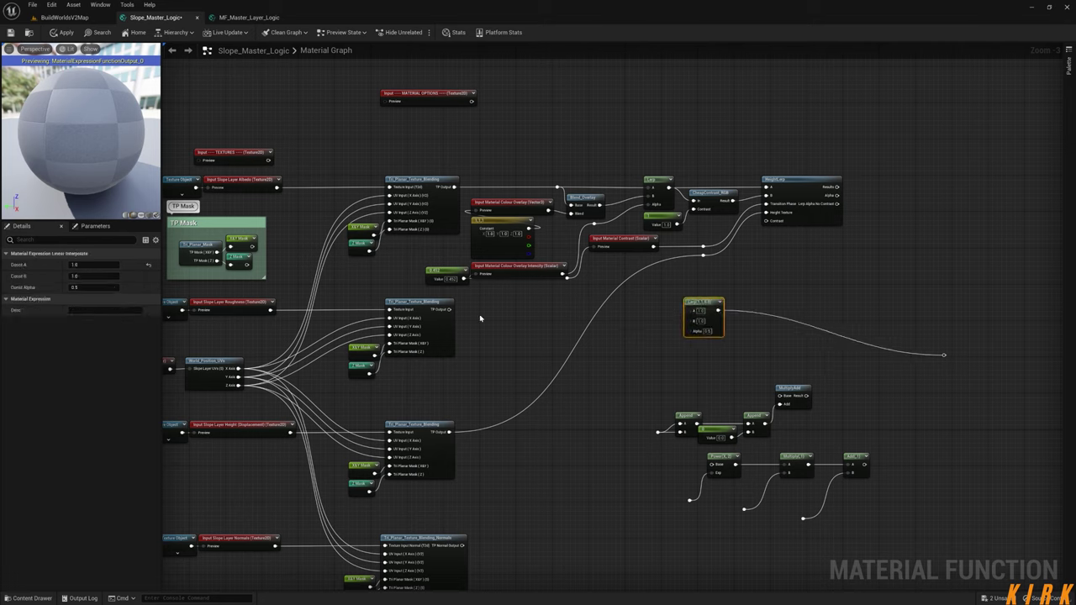
pyautogui.moveTo(448, 309); pyautogui.dragTo(688, 316)
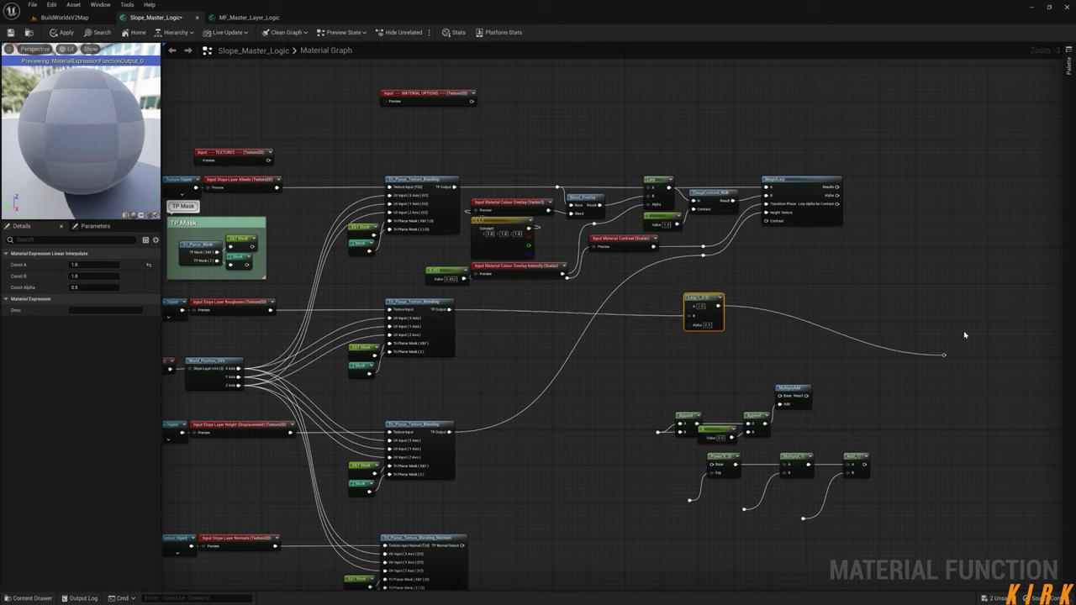
pyautogui.click(943, 355)
pyautogui.moveTo(947, 357); pyautogui.dragTo(896, 321)
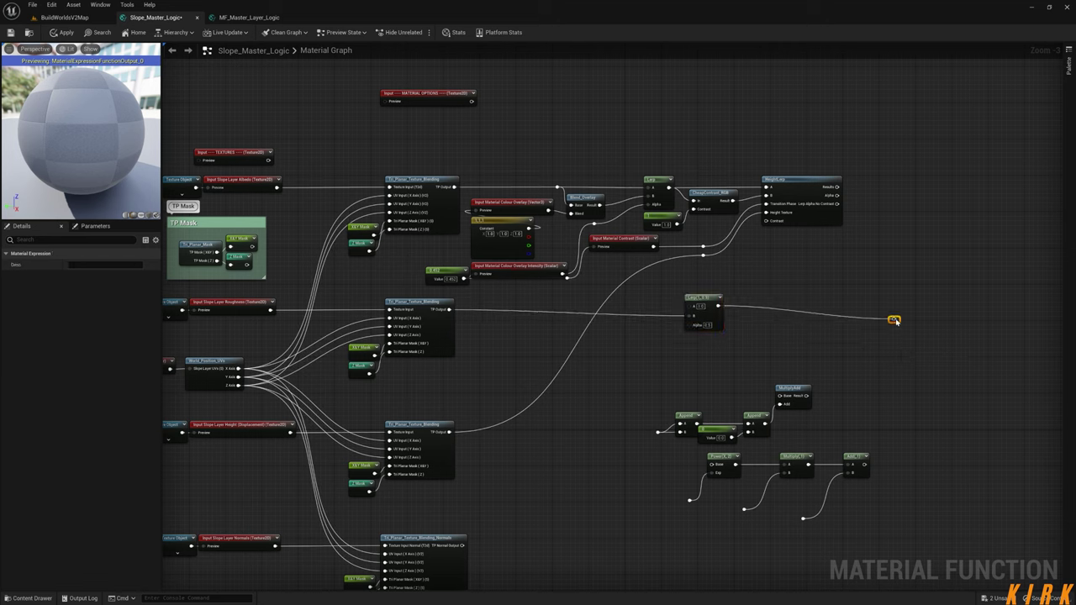
# - Place the Material Roughness Intensity input and its 0.8 constant beside the roughness Lerp, and connect the input to the Lerp's Alpha
pyautogui.moveTo(696, 349)
pyautogui.mouseDown(button='right')
pyautogui.moveTo(728, 370)
pyautogui.moveTo(814, 504)
pyautogui.mouseUp(button='right')
pyautogui.moveTo(710, 241); pyautogui.dragTo(660, 358, button='right')
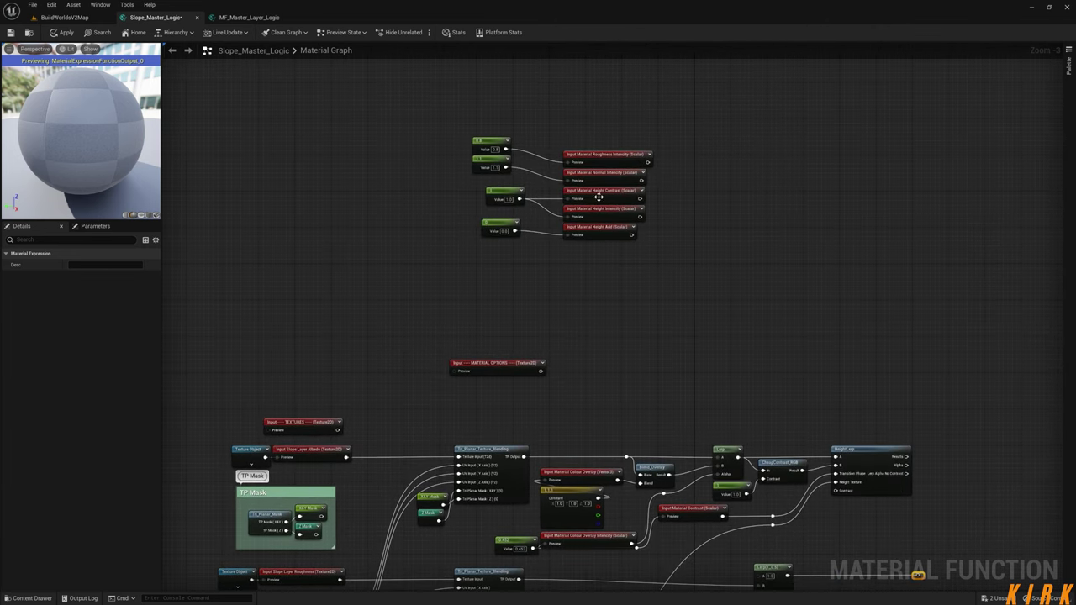
pyautogui.moveTo(602, 155); pyautogui.dragTo(696, 394)
pyautogui.keyDown('shift'); pyautogui.click(488, 147); pyautogui.keyUp('shift')
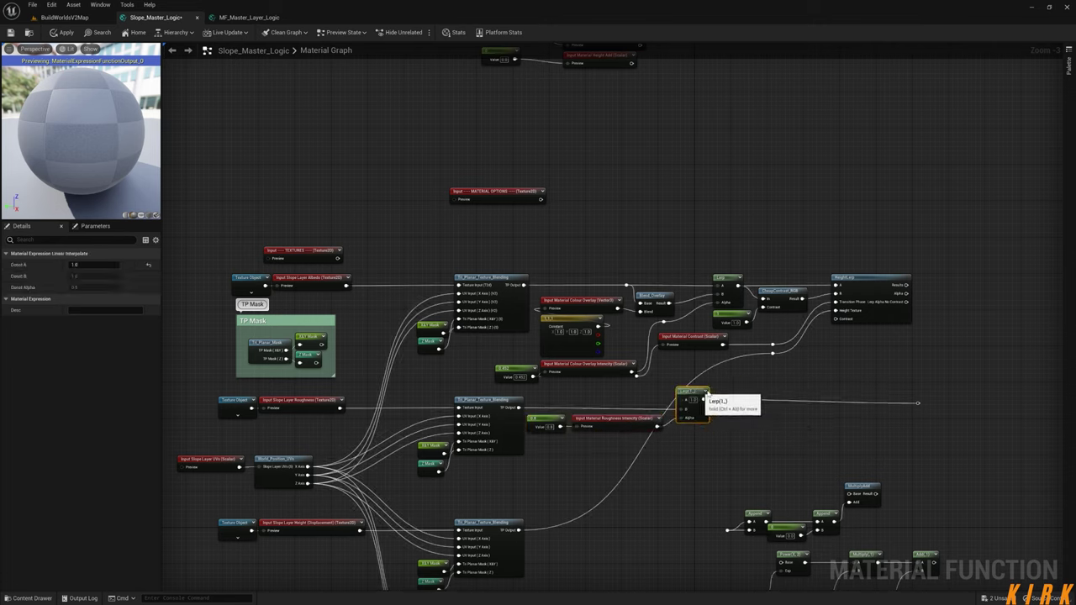
pyautogui.click(738, 361)
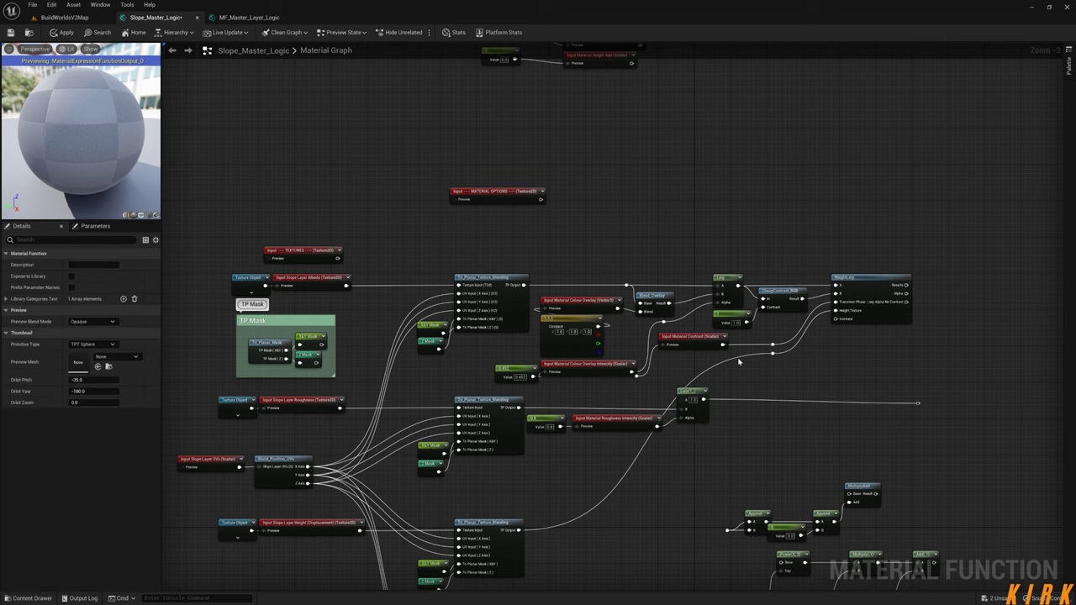
# - Route the height blending output wire beneath the roughness Lerp using two reroute nodes, and delete the reroute on the Lerp's output
pyautogui.doubleClick(548, 529)
pyautogui.moveTo(559, 523); pyautogui.dragTo(738, 450)
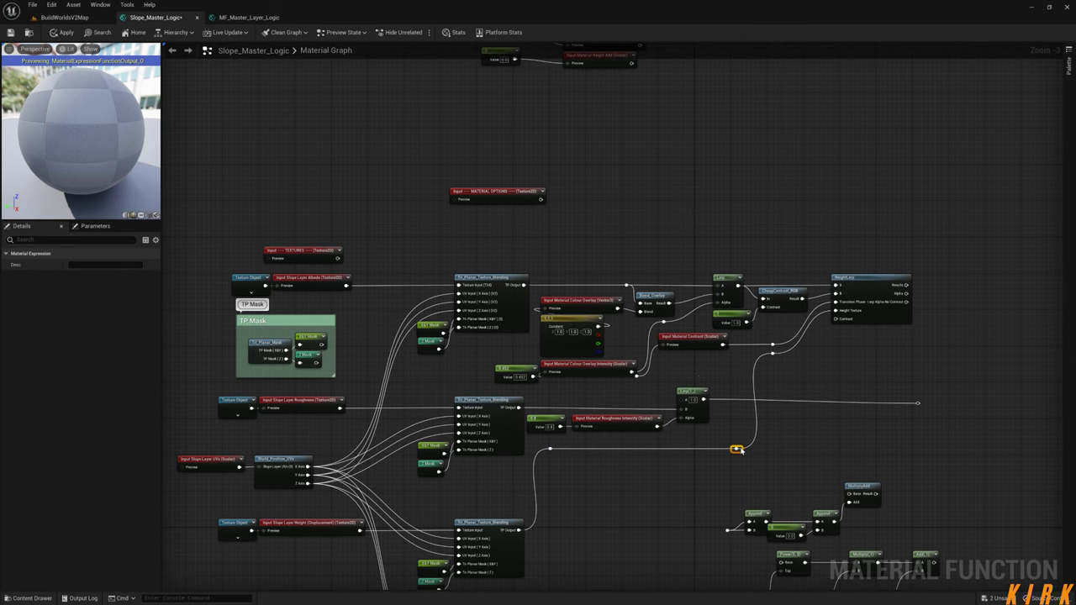
pyautogui.click(917, 403)
pyautogui.press('Delete')
# - Move the Power, Multiply and Add nodes with their reroutes left, beside the height tri-planar blending node
pyautogui.moveTo(831, 444); pyautogui.dragTo(718, 412, button='right')
pyautogui.moveTo(535, 503); pyautogui.dragTo(541, 397, button='right')
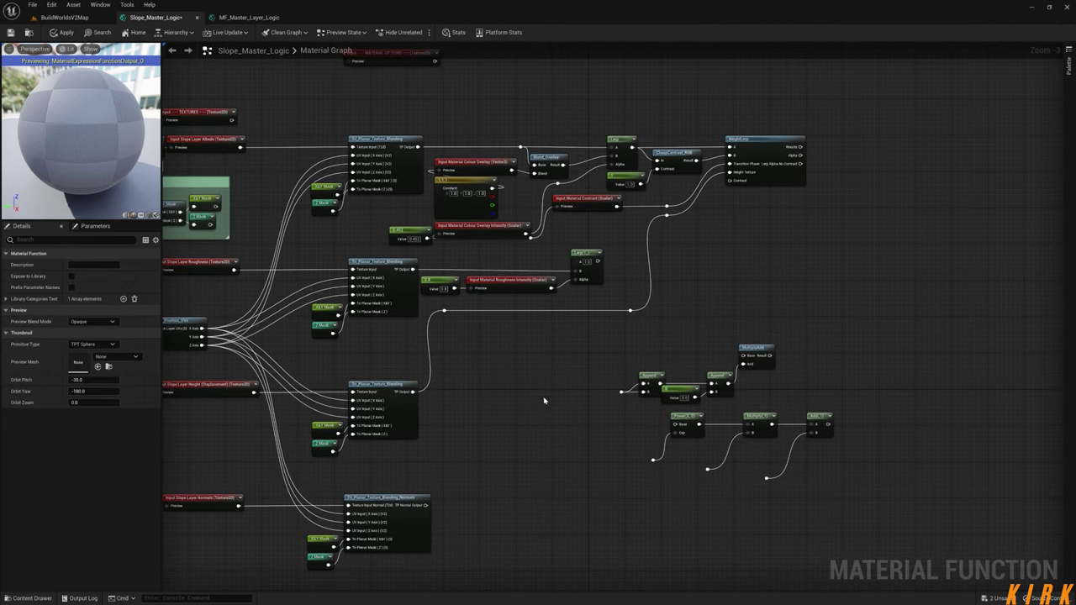
pyautogui.moveTo(856, 417); pyautogui.dragTo(617, 493)
pyautogui.moveTo(696, 418); pyautogui.dragTo(507, 424)
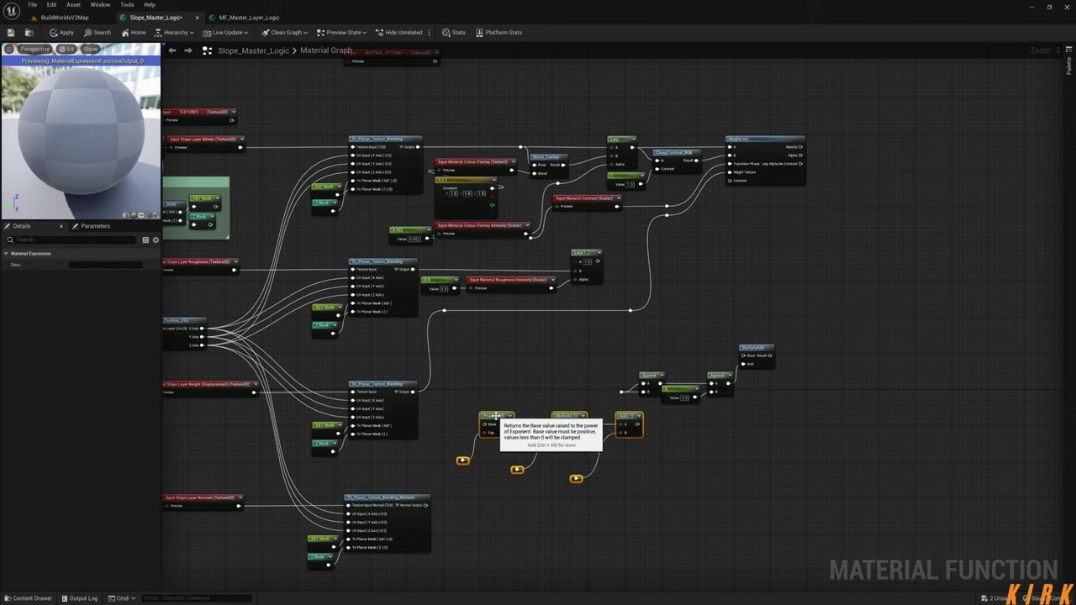
# - Move the Append nodes, their constant, reroute and MultiplyAdd together beside the normals tri-planar blending node
pyautogui.click(802, 347)
pyautogui.moveTo(811, 312); pyautogui.dragTo(662, 403)
pyautogui.moveTo(798, 342); pyautogui.dragTo(563, 433)
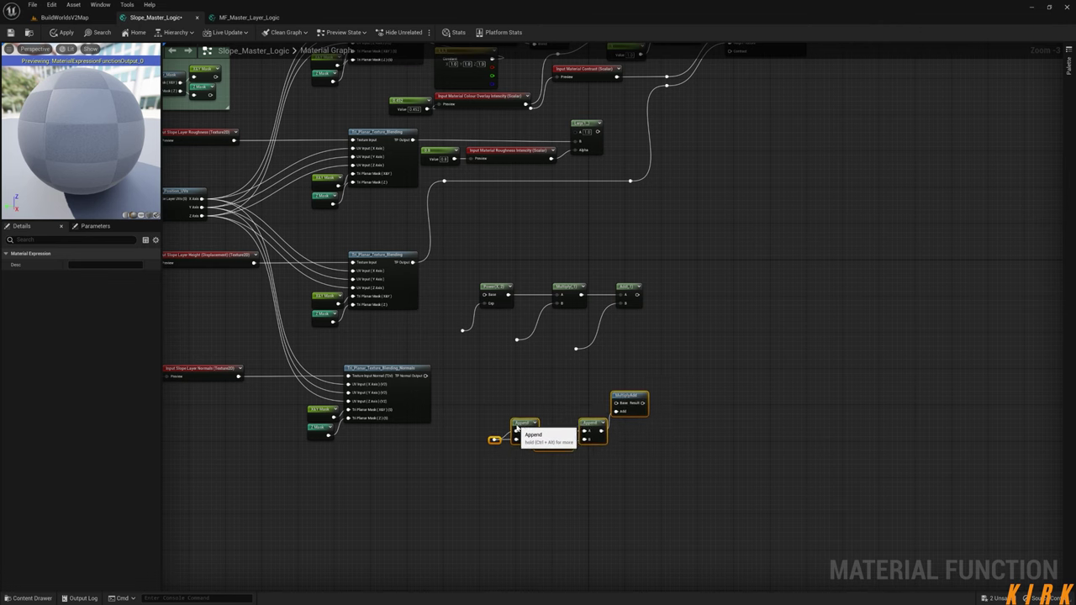
# - Place the Material Normal Intensity input and its 1.1 constant below the normals blending node, and connect the input to the Append nodes' reroute
pyautogui.moveTo(499, 182); pyautogui.dragTo(527, 484, button='right')
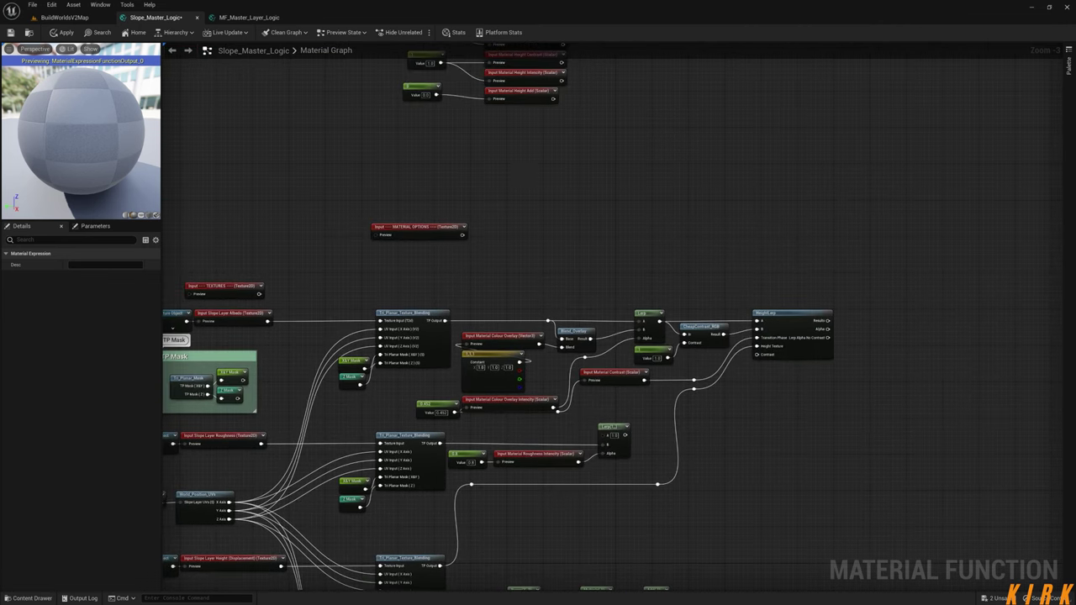
pyautogui.moveTo(520, 182); pyautogui.dragTo(518, 277, button='right')
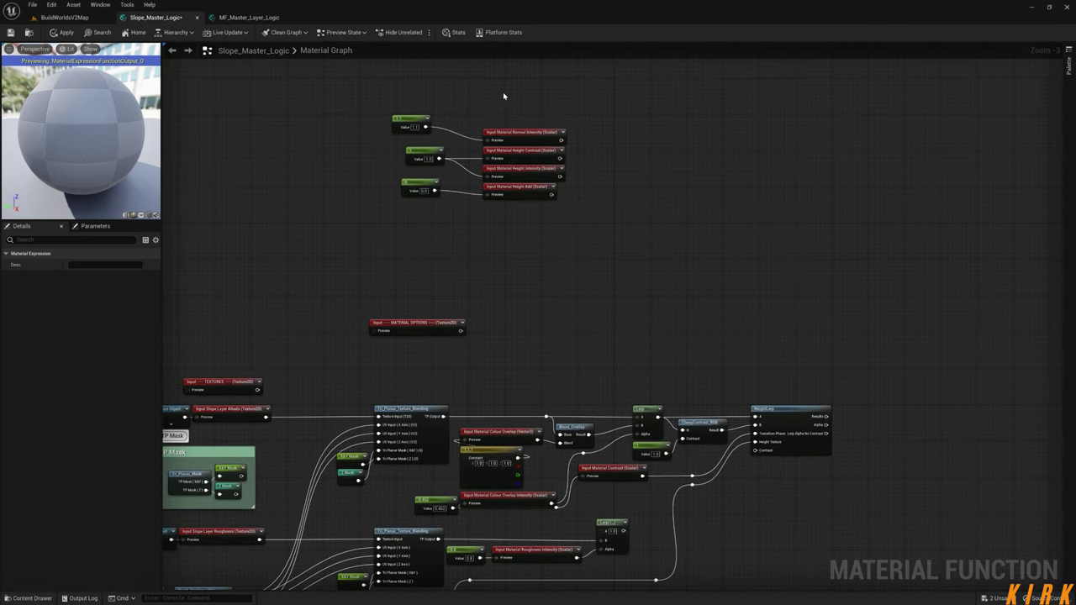
pyautogui.moveTo(538, 130); pyautogui.dragTo(517, 410)
pyautogui.click(499, 437)
pyautogui.moveTo(446, 462); pyautogui.dragTo(474, 407)
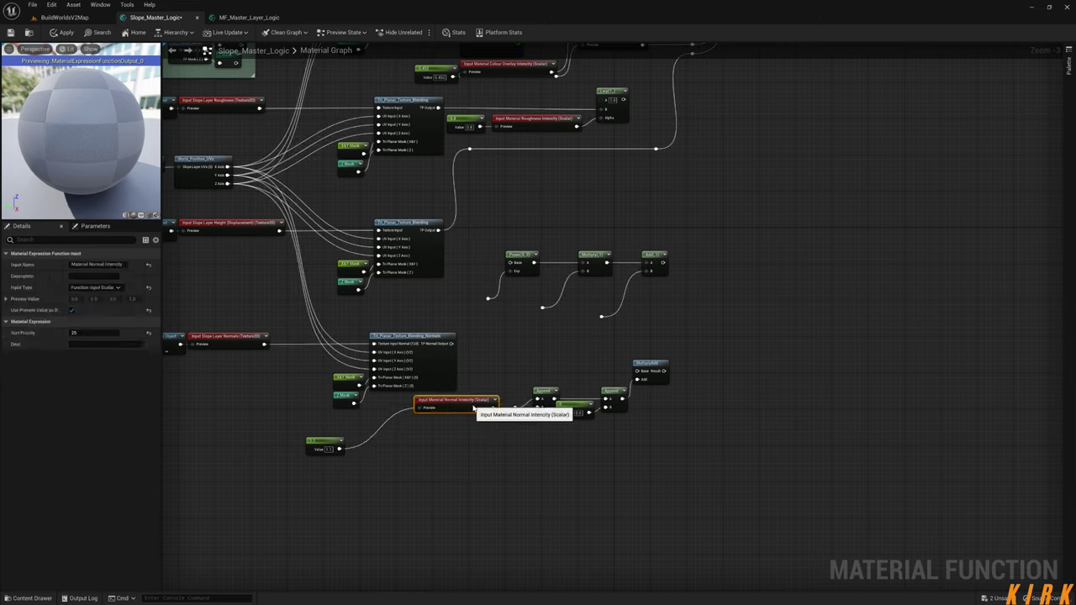
pyautogui.moveTo(332, 444); pyautogui.dragTo(398, 407)
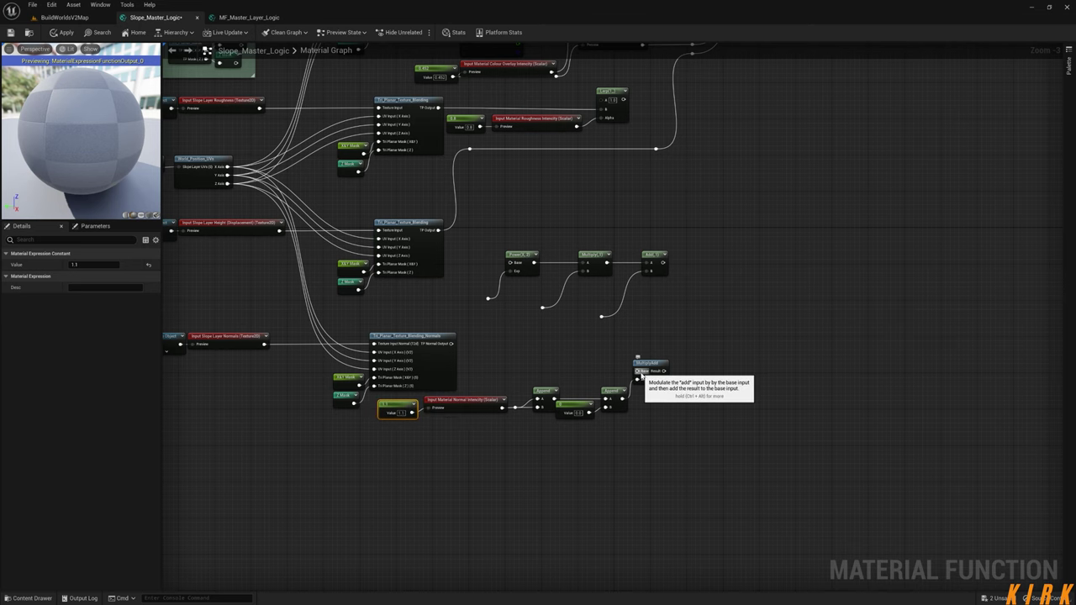
# - Connect the normals blending output to the MultiplyAdd base, and align the MultiplyAdd, Append and Material Normal Intensity nodes with that wire
pyautogui.scroll(3, 644, 387)
pyautogui.moveTo(633, 364); pyautogui.dragTo(358, 324)
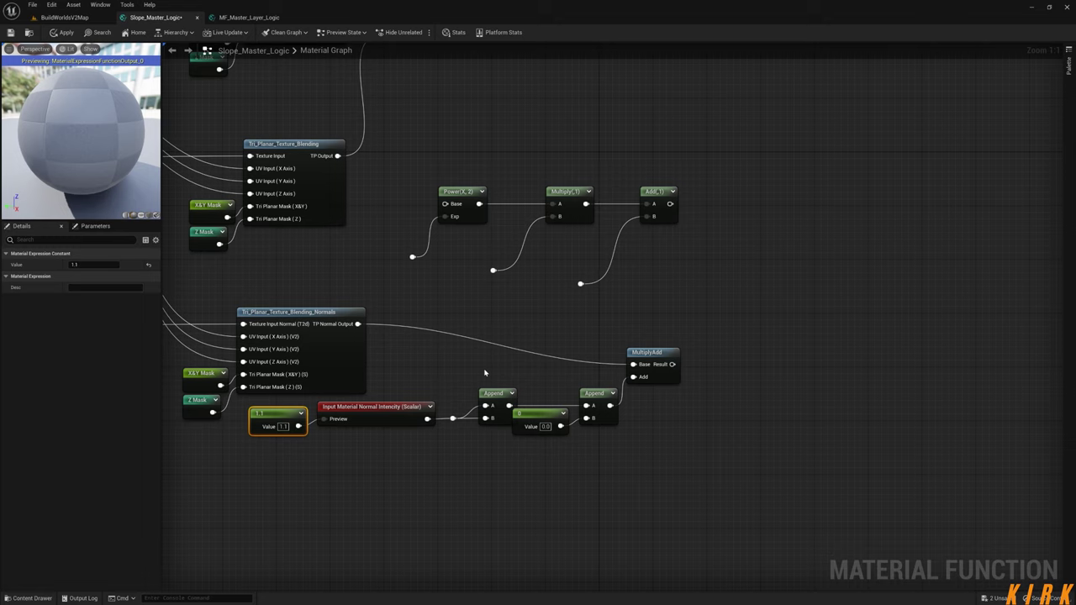
pyautogui.moveTo(664, 338); pyautogui.dragTo(443, 427)
pyautogui.moveTo(501, 392); pyautogui.dragTo(596, 353)
pyautogui.moveTo(284, 419); pyautogui.dragTo(455, 345)
pyautogui.keyDown('shift'); pyautogui.click(345, 405); pyautogui.keyUp('shift')
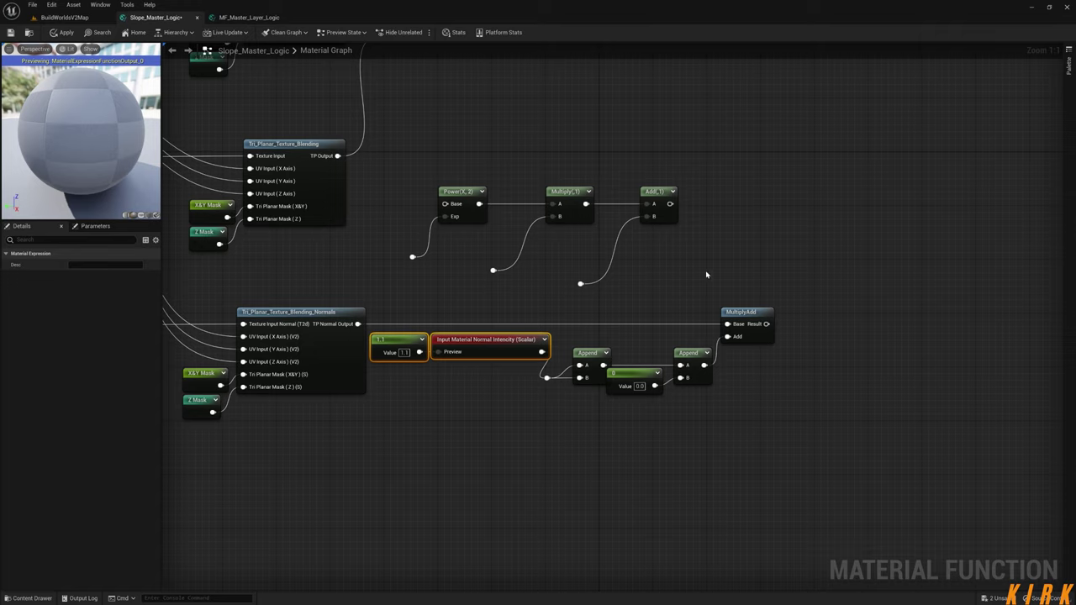
# - Connect the height blending output to the Power base, and shift the Power, Multiply and Add chain right in line with that output
pyautogui.moveTo(721, 137); pyautogui.dragTo(393, 303)
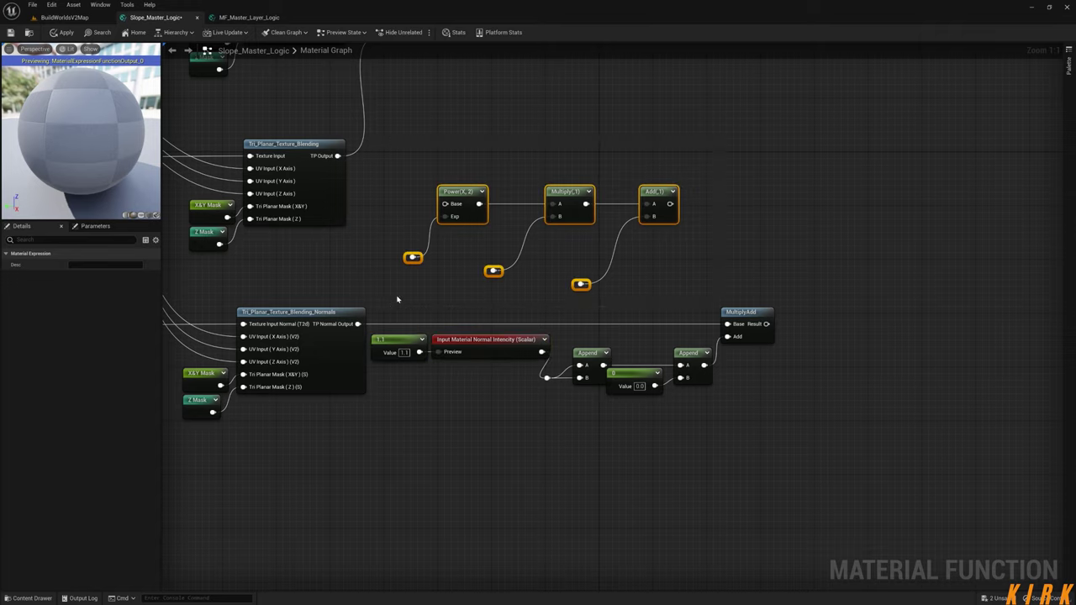
pyautogui.moveTo(460, 192); pyautogui.dragTo(469, 152)
pyautogui.moveTo(381, 164); pyautogui.dragTo(399, 248, button='right')
pyautogui.moveTo(355, 240); pyautogui.dragTo(473, 249)
pyautogui.moveTo(742, 215); pyautogui.dragTo(422, 341)
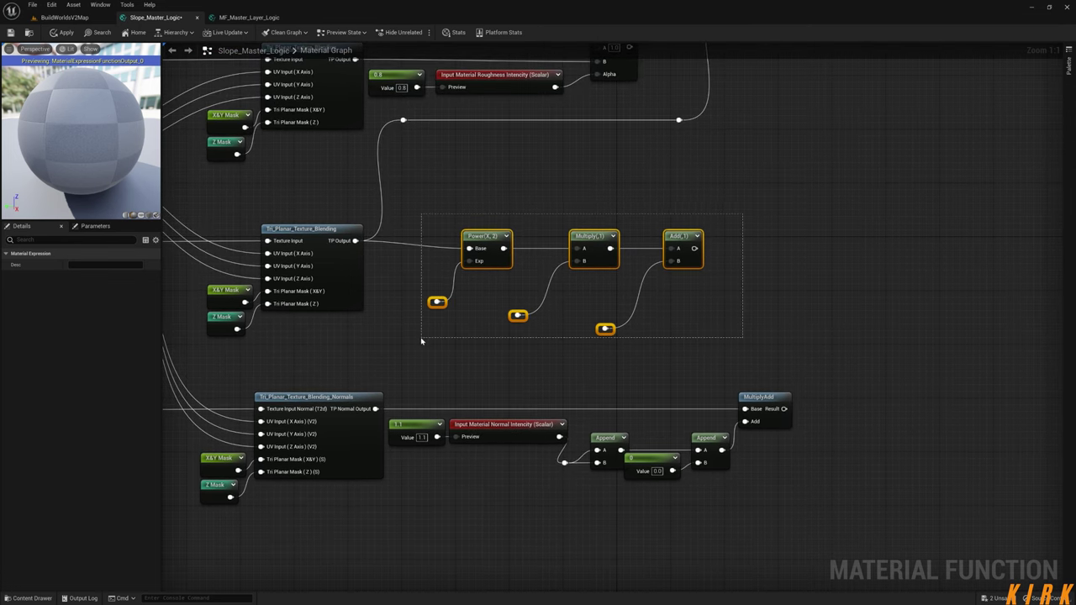
pyautogui.moveTo(477, 254); pyautogui.dragTo(624, 229)
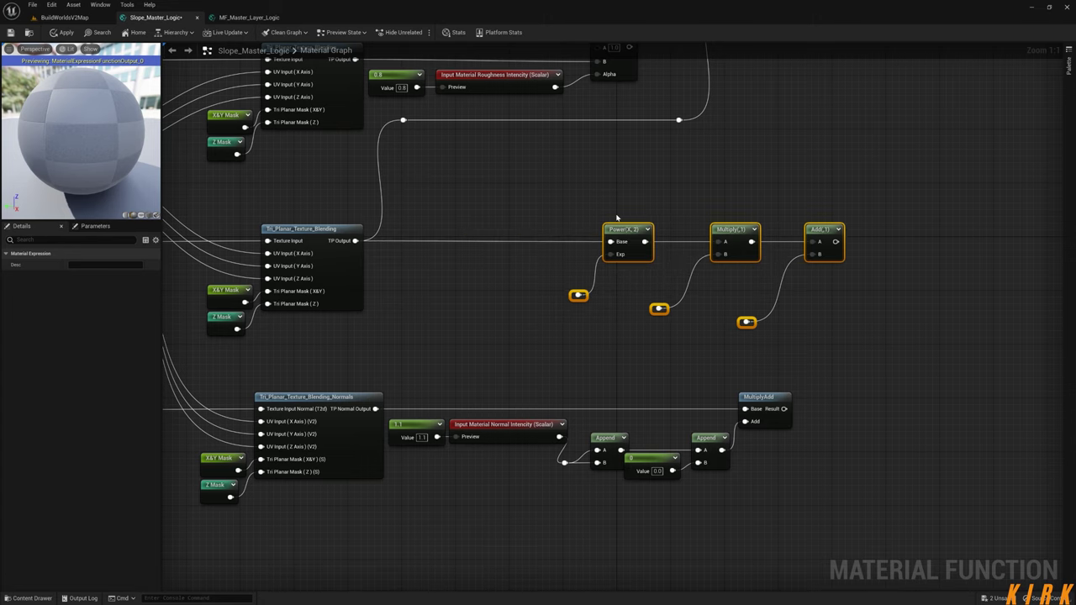
# - Move the Material Height Contrast, Height Intensity and Height Add inputs with their constants beside the height blending node, below the Power chain
pyautogui.moveTo(590, 186); pyautogui.dragTo(597, 380, button='right')
pyautogui.scroll(-7, 596, 381)
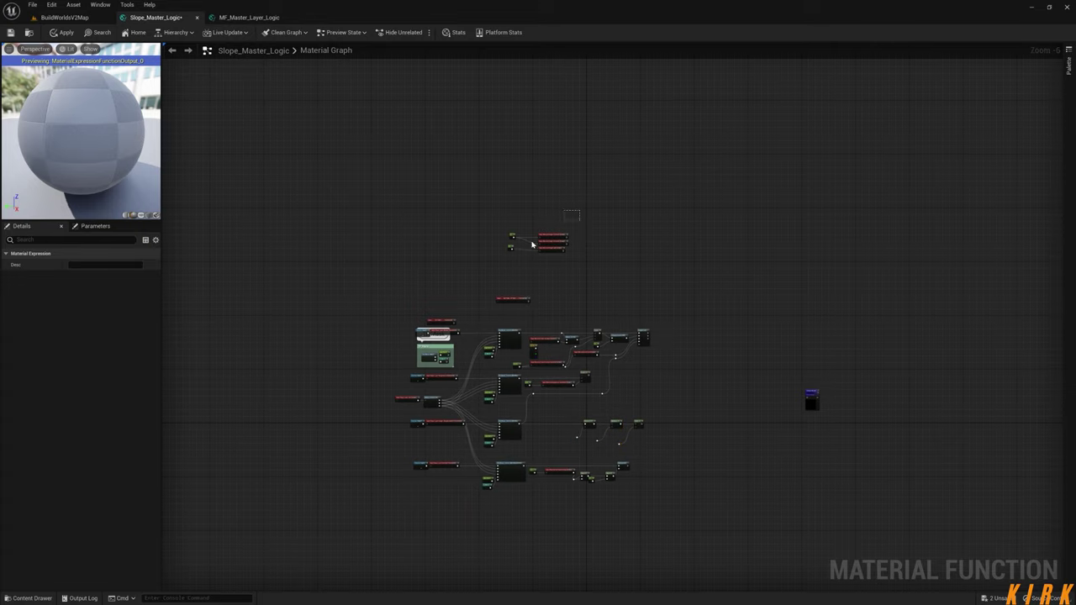
pyautogui.moveTo(556, 238); pyautogui.dragTo(575, 445)
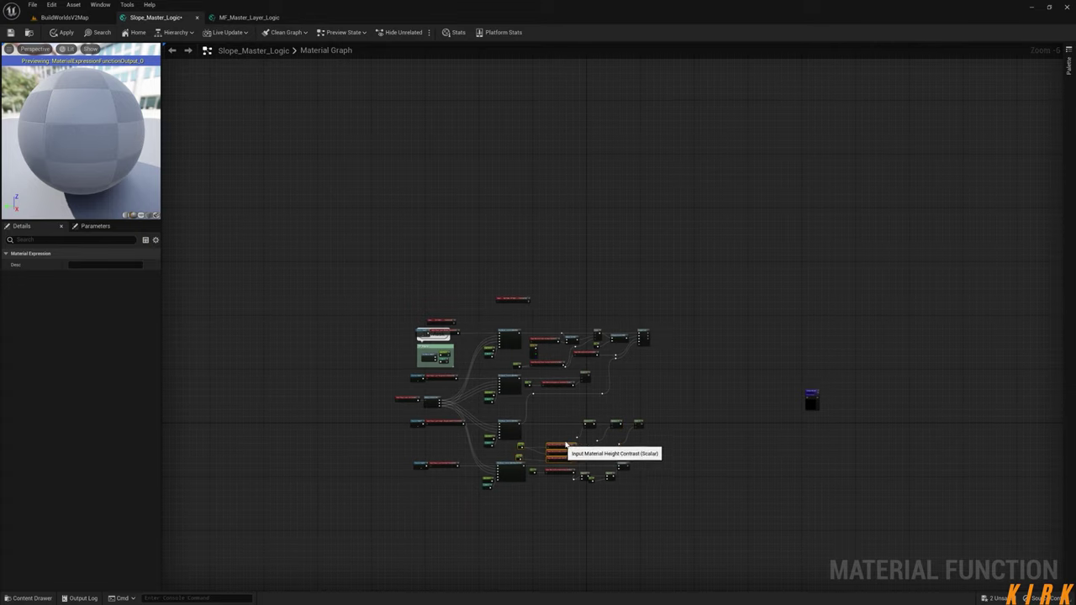
pyautogui.scroll(5, 574, 440)
pyautogui.scroll(1, 574, 440)
pyautogui.click(598, 494)
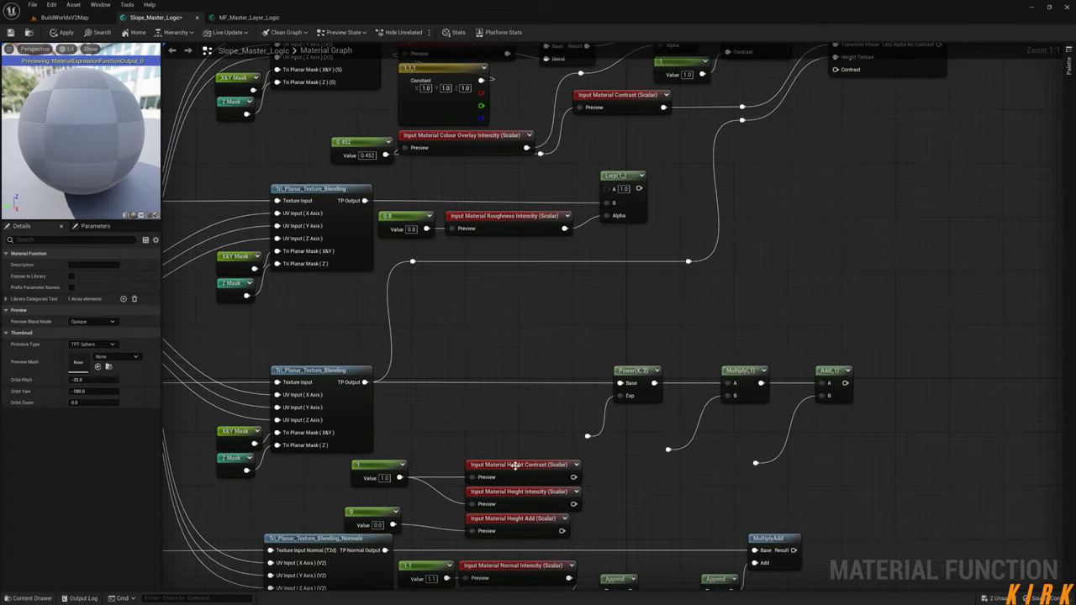
pyautogui.moveTo(437, 477); pyautogui.dragTo(399, 496)
pyautogui.moveTo(520, 495); pyautogui.dragTo(506, 455)
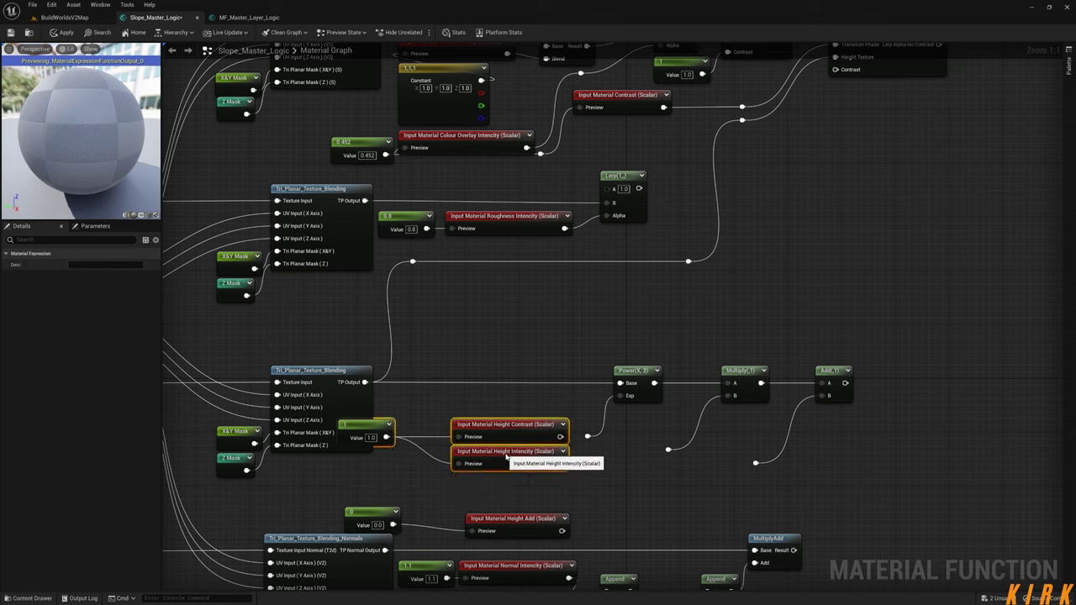
# - Connect Material Height Contrast directly to the Power exponent in place of its reroute, and Material Height Intensity to the Multiply's B reroute
pyautogui.click(589, 436)
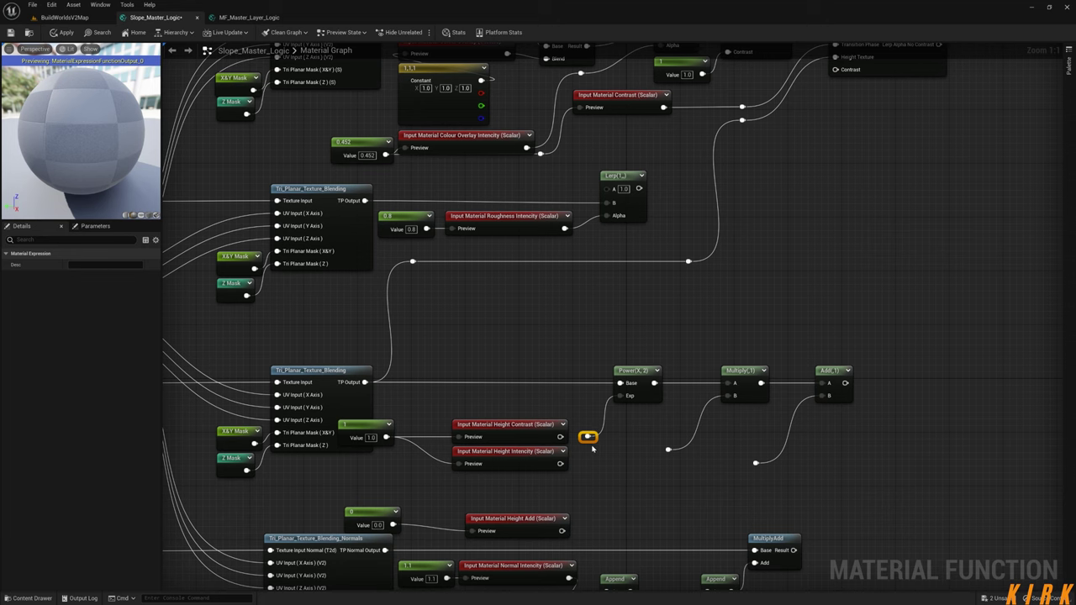
pyautogui.press('Delete')
pyautogui.moveTo(554, 444); pyautogui.dragTo(620, 396)
pyautogui.moveTo(375, 423); pyautogui.dragTo(446, 391)
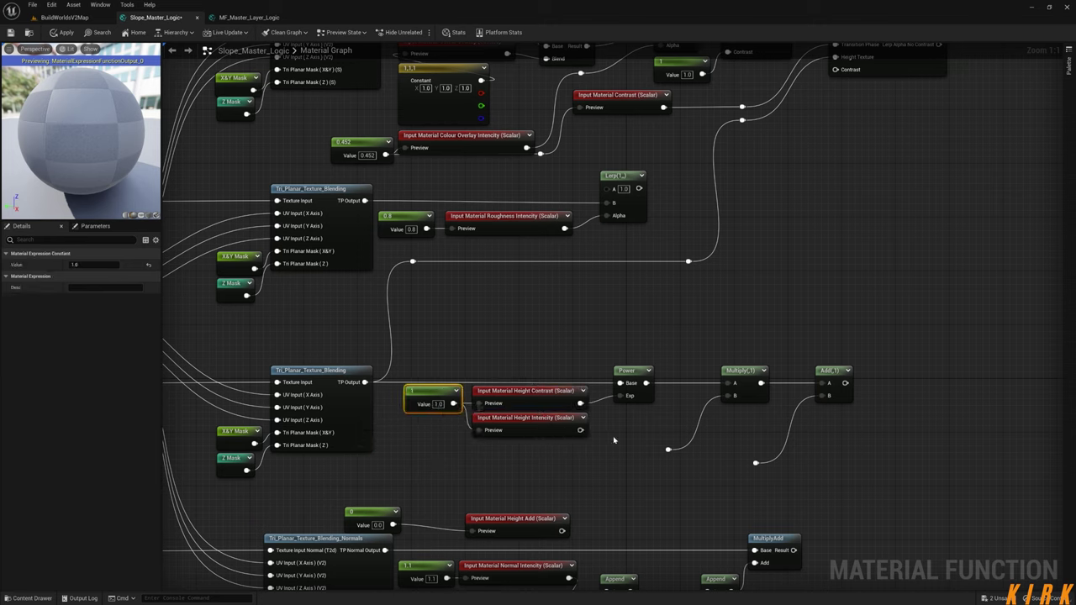
pyautogui.moveTo(579, 429); pyautogui.dragTo(670, 454)
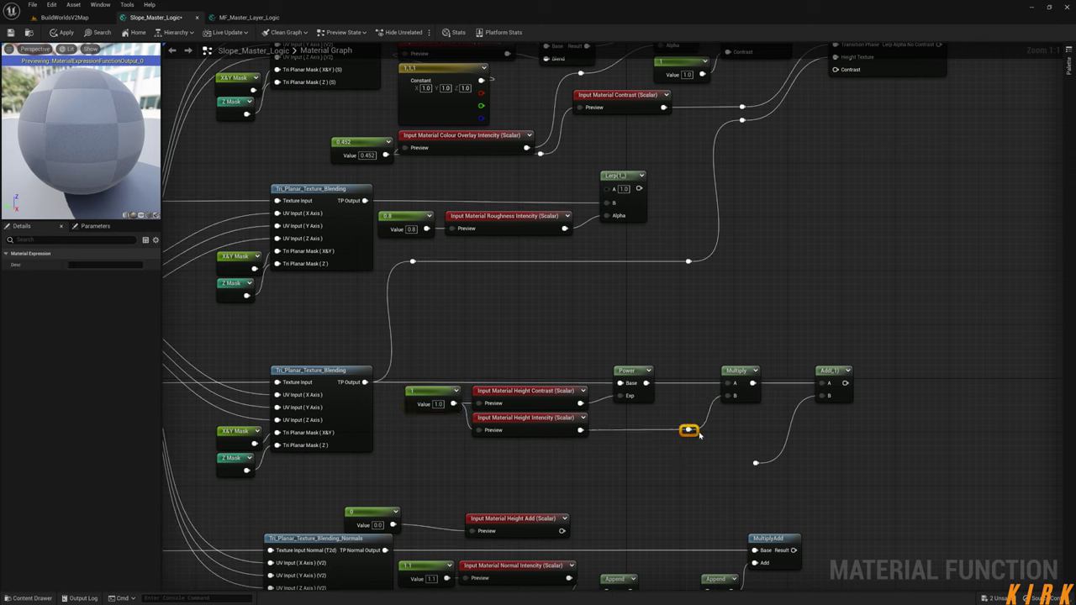
pyautogui.click(752, 454)
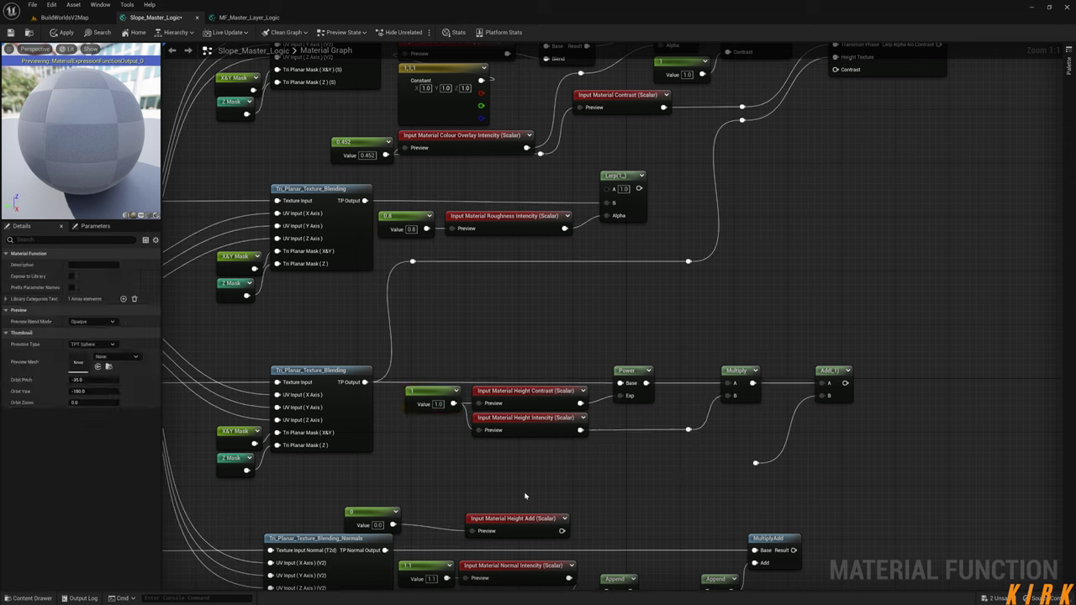
# - Place Material Height Add and its 0.0 constant under the Height Intensity input, and connect it to the Add node's B reroute
pyautogui.moveTo(517, 519); pyautogui.dragTo(538, 445)
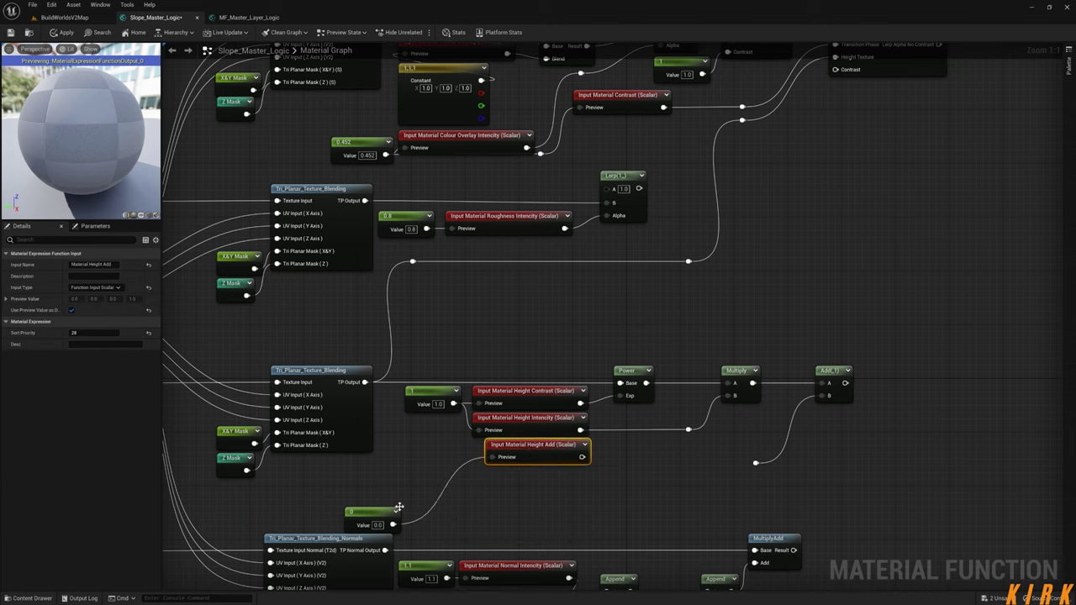
pyautogui.moveTo(398, 507); pyautogui.dragTo(459, 440)
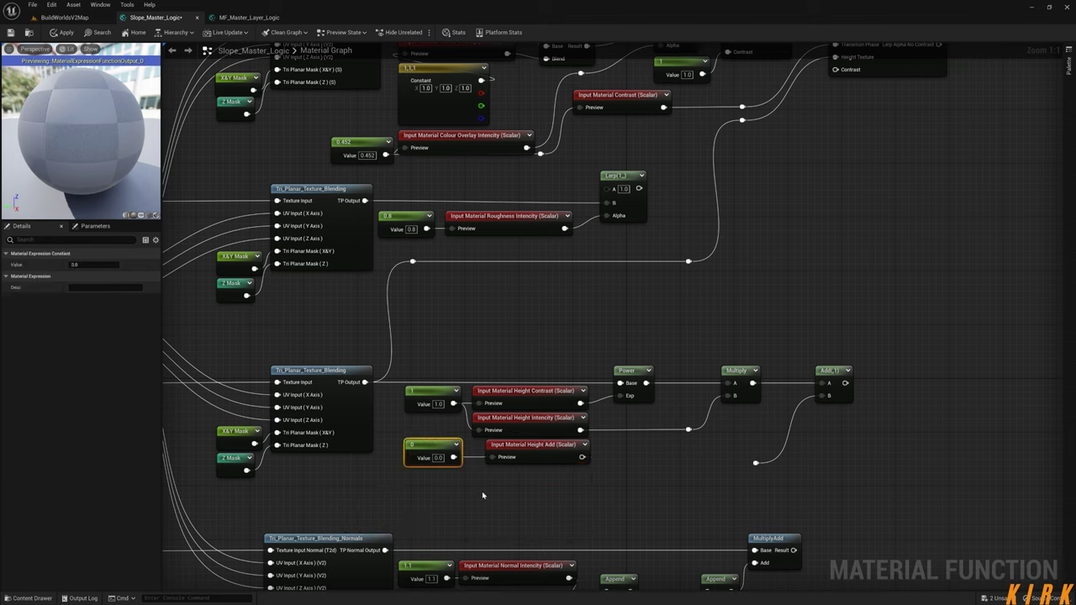
pyautogui.moveTo(581, 456); pyautogui.dragTo(765, 459)
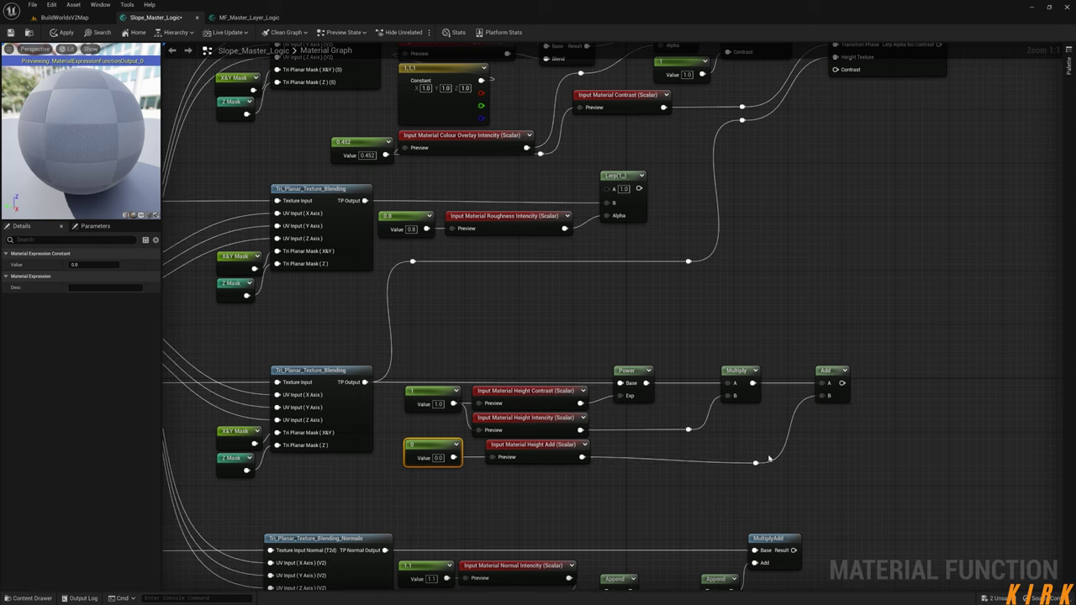
pyautogui.click(756, 465)
pyautogui.moveTo(762, 468)
pyautogui.mouseDown()
pyautogui.moveTo(770, 455)
pyautogui.moveTo(782, 461)
pyautogui.mouseUp()
pyautogui.click(877, 451)
# - Move the MATERIAL OPTIONS input down above the albedo blending node, and check the sort priorities of the colour overlay and contrast inputs
pyautogui.scroll(-3, 711, 476)
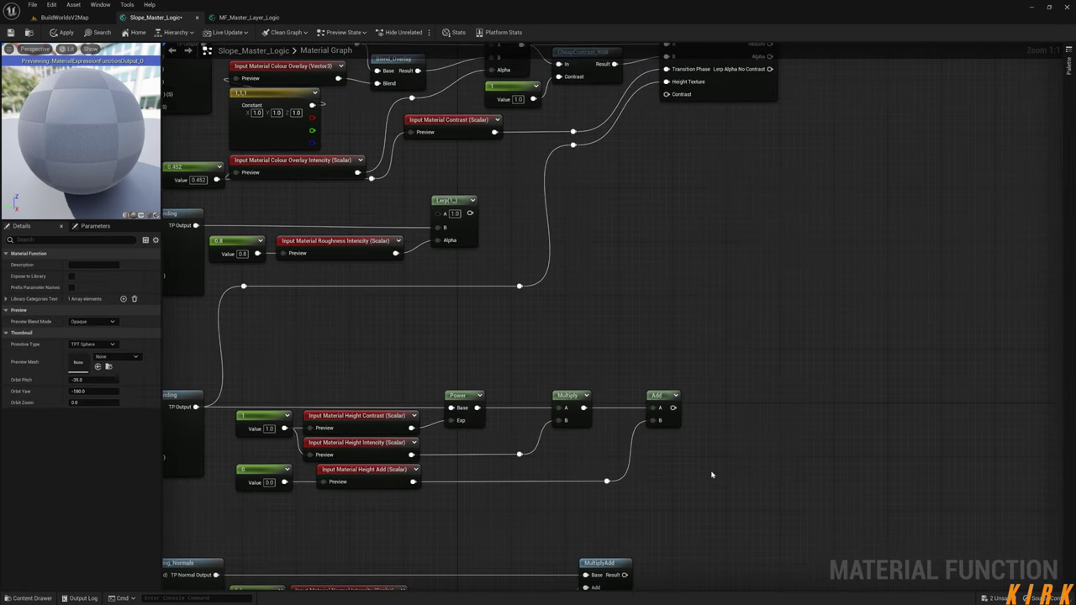
pyautogui.scroll(-2, 739, 470)
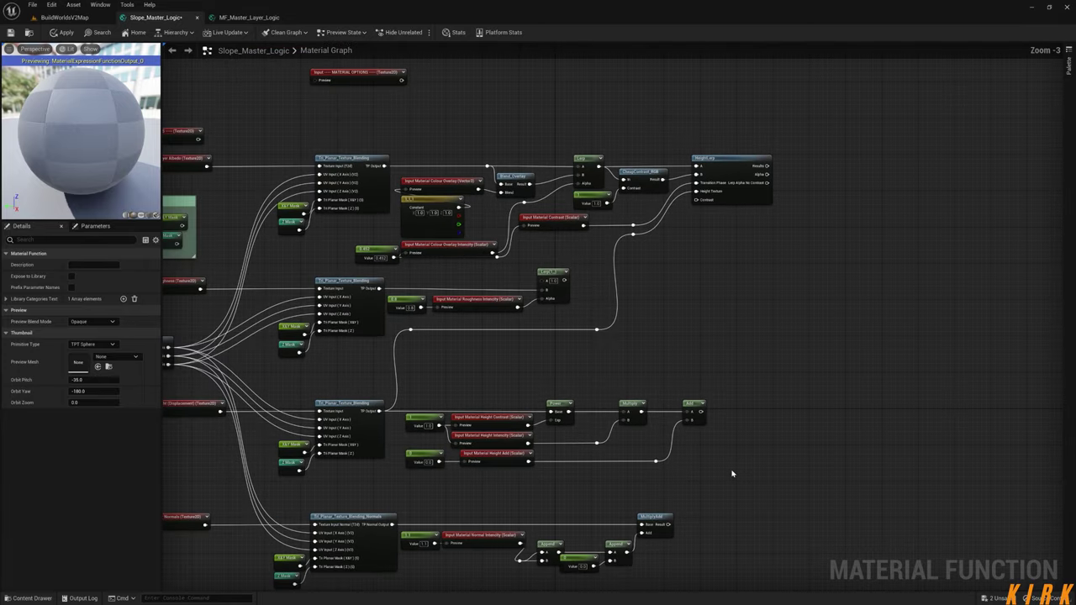
pyautogui.moveTo(766, 365); pyautogui.dragTo(814, 335, button='right')
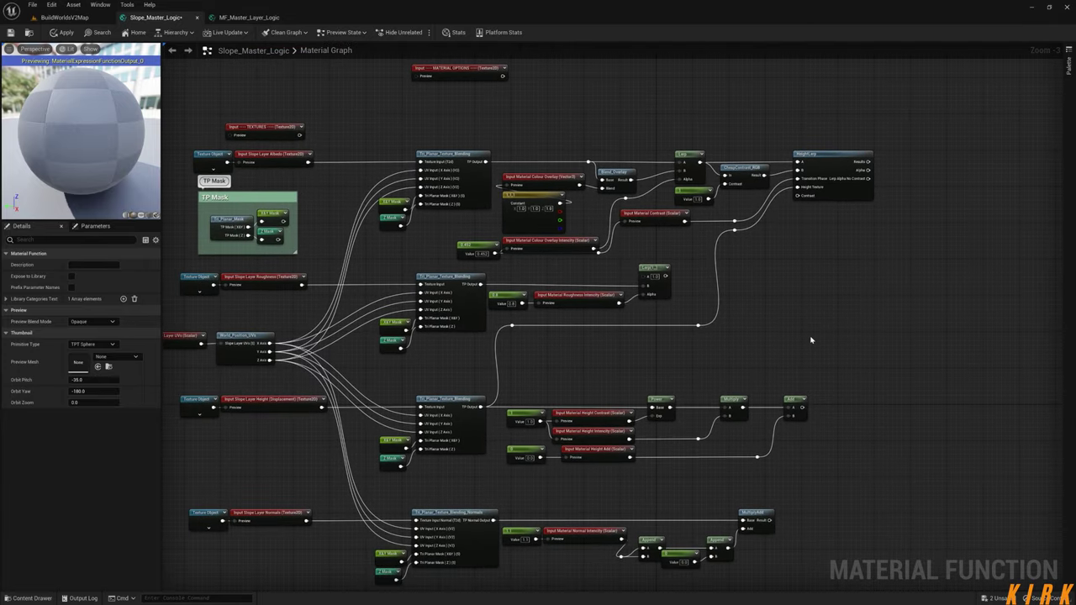
pyautogui.moveTo(433, 189); pyautogui.dragTo(570, 232, button='right')
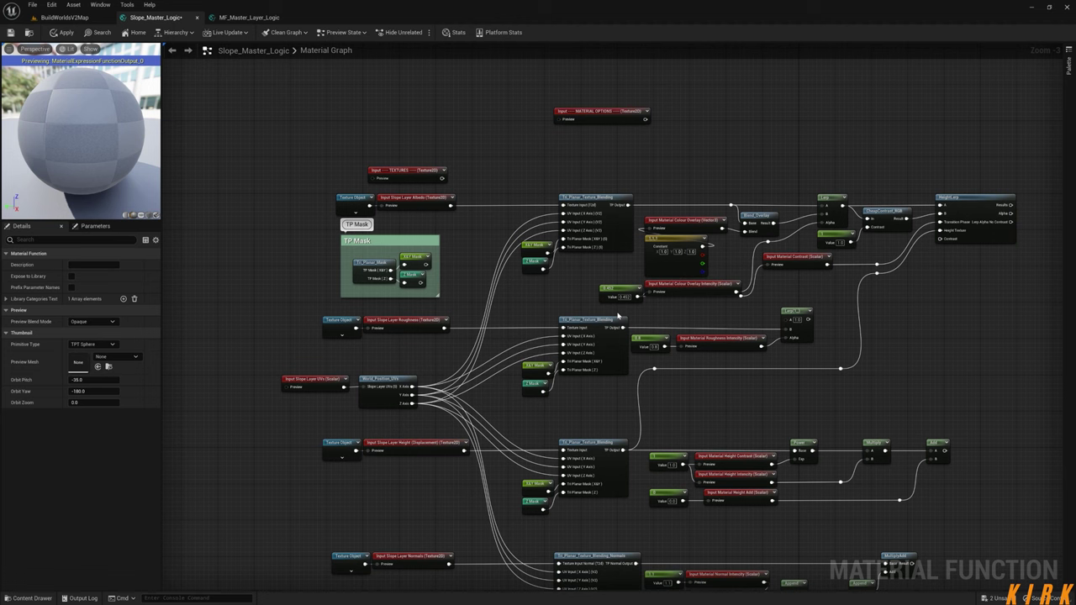
pyautogui.moveTo(651, 267); pyautogui.dragTo(583, 319, button='right')
pyautogui.moveTo(546, 165); pyautogui.dragTo(555, 223)
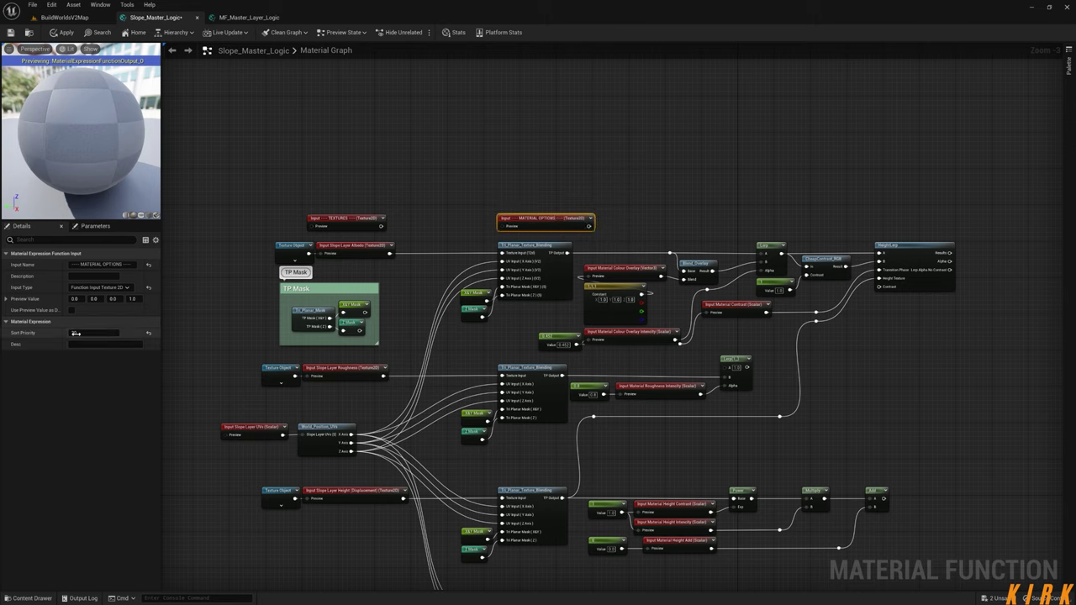
pyautogui.click(625, 269)
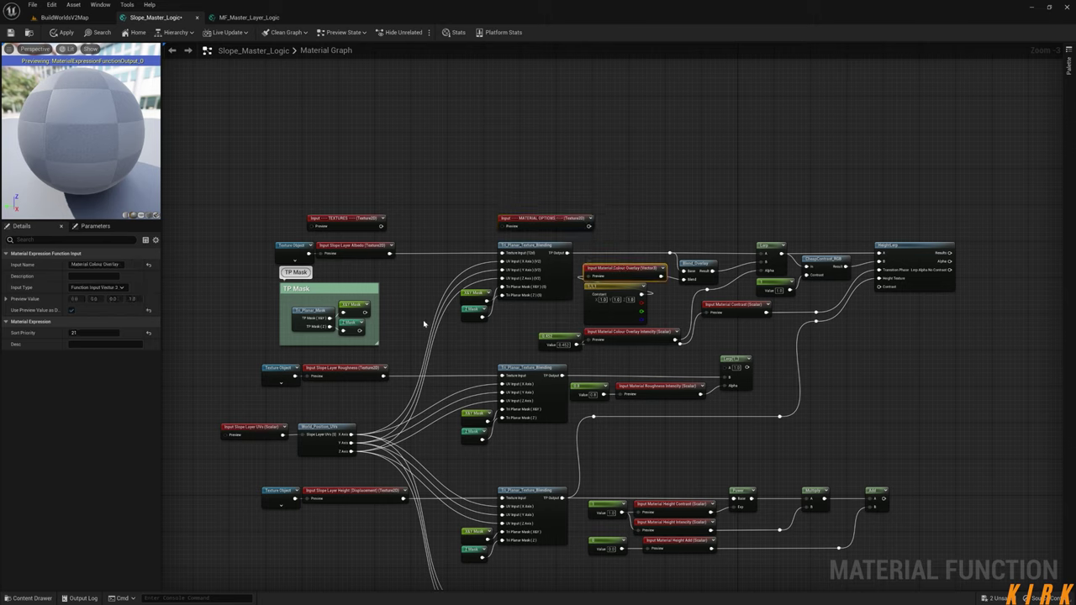
pyautogui.click(734, 306)
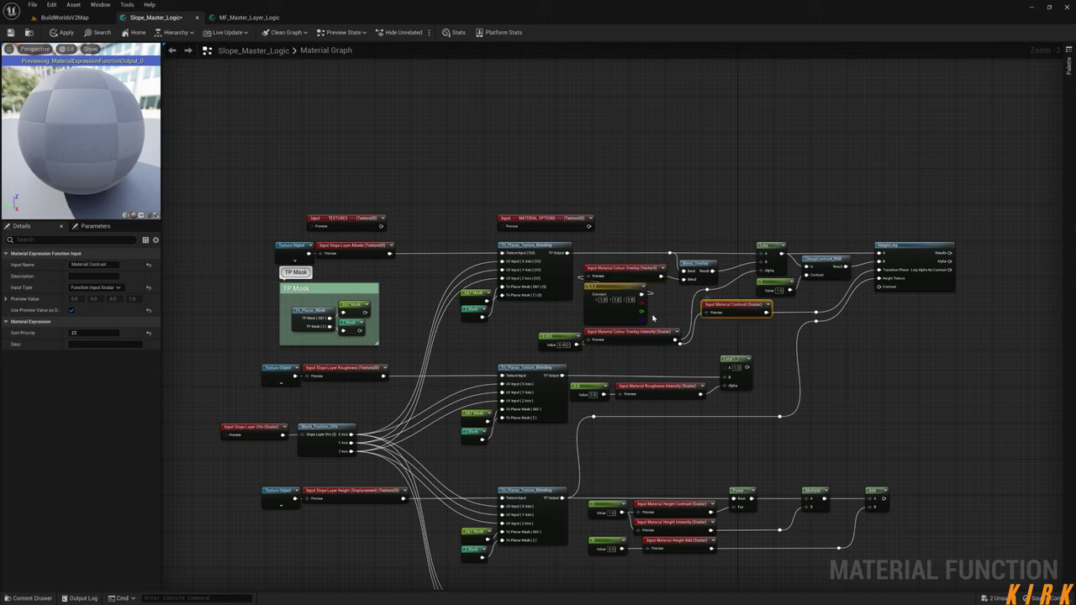
pyautogui.click(632, 333)
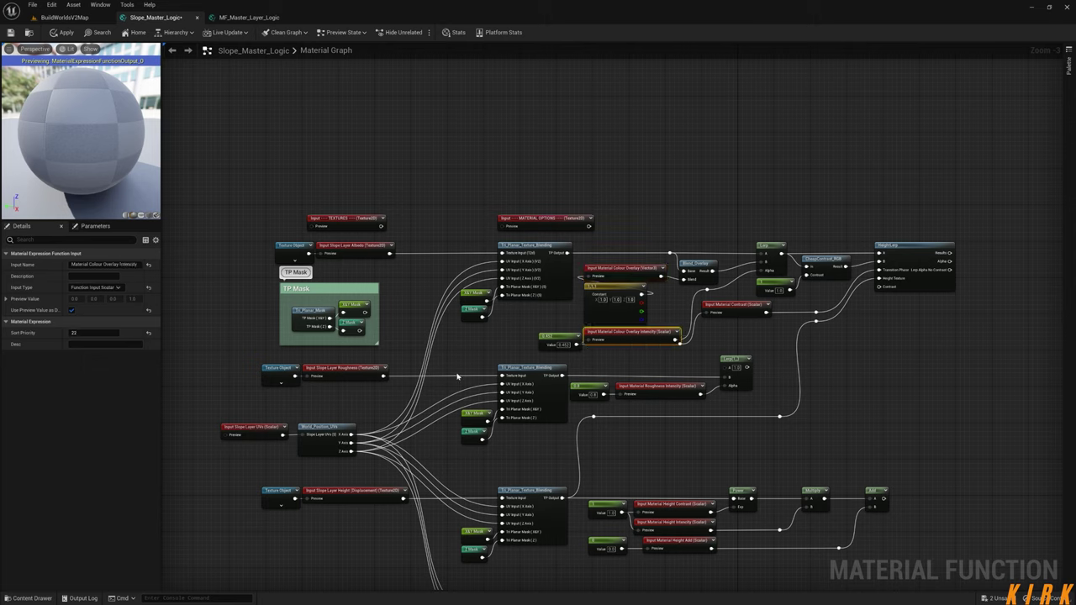
pyautogui.click(666, 367)
# - Add a SetMaterialAttributes node feeding the Output Result node
pyautogui.moveTo(757, 477); pyautogui.dragTo(696, 377, button='right')
pyautogui.moveTo(944, 341); pyautogui.dragTo(677, 365, button='right')
pyautogui.moveTo(820, 363); pyautogui.dragTo(633, 307, button='right')
pyautogui.moveTo(841, 322); pyautogui.dragTo(658, 324)
pyautogui.write('setma')
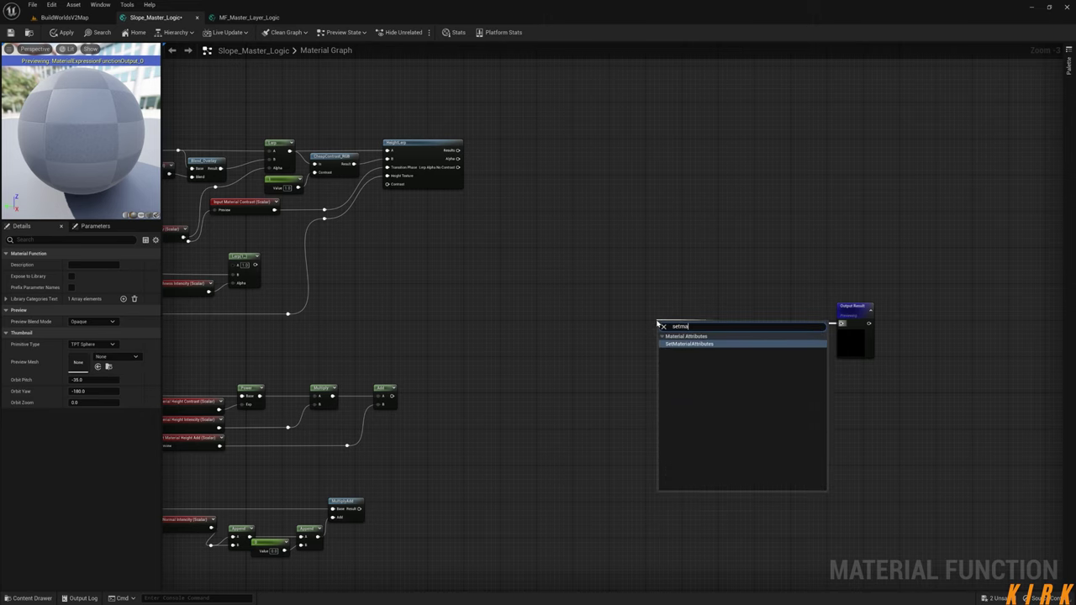
pyautogui.press('Return')
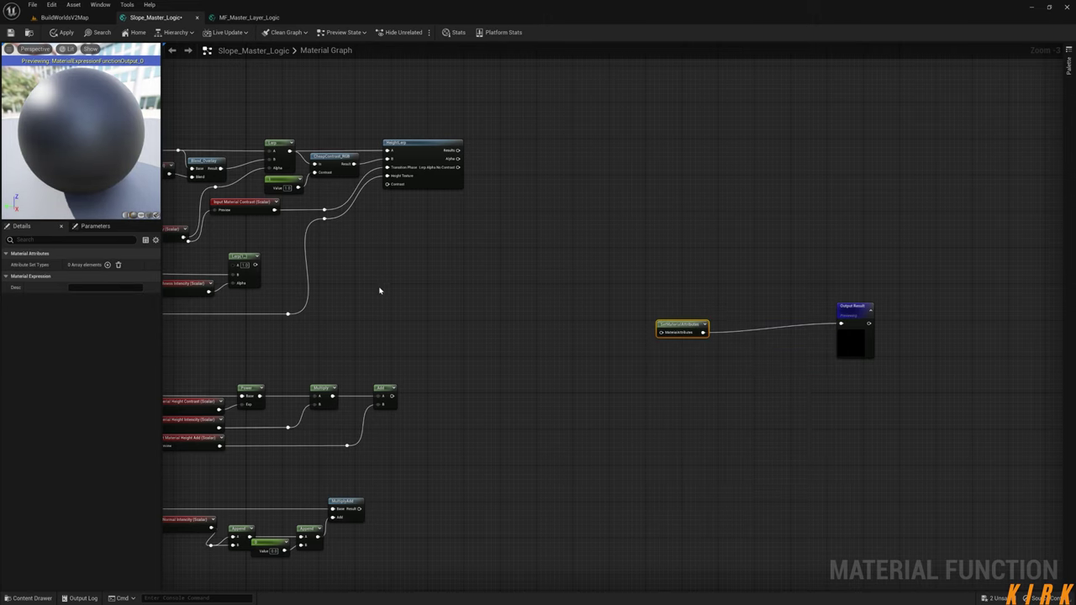
pyautogui.rightClick(587, 388)
pyautogui.write('makemat')
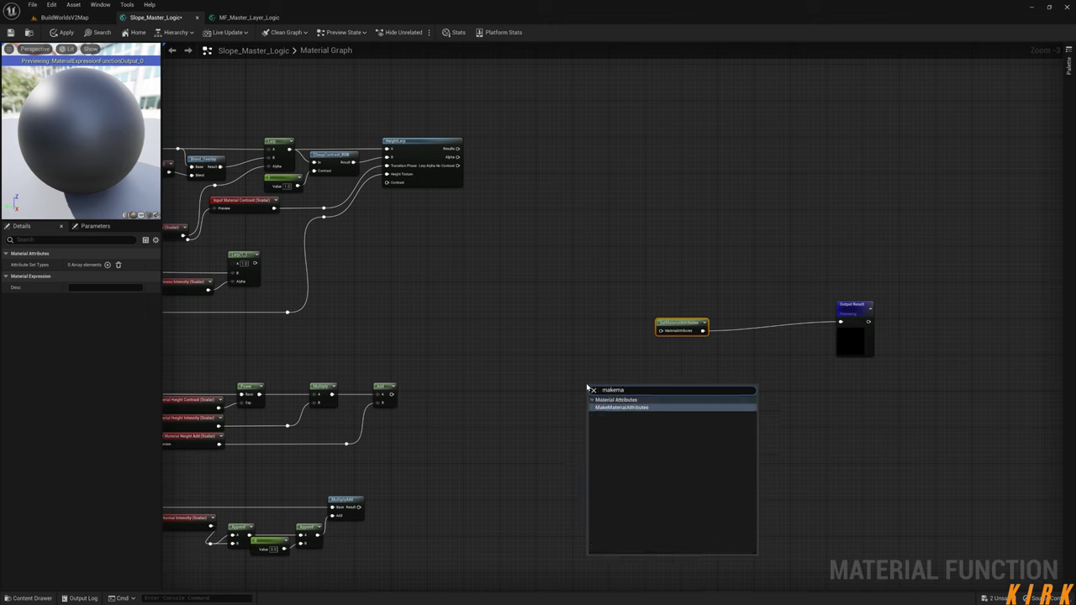
pyautogui.press('Return')
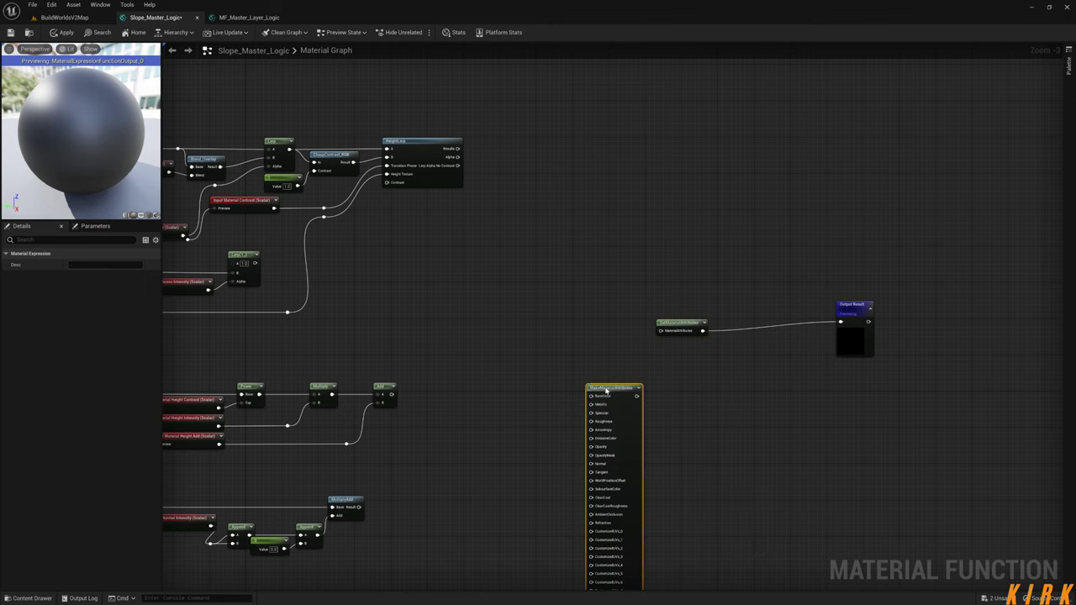
pyautogui.moveTo(603, 388); pyautogui.dragTo(471, 482)
pyautogui.click(582, 195)
pyautogui.click(530, 451)
pyautogui.click(676, 322)
pyautogui.click(570, 225)
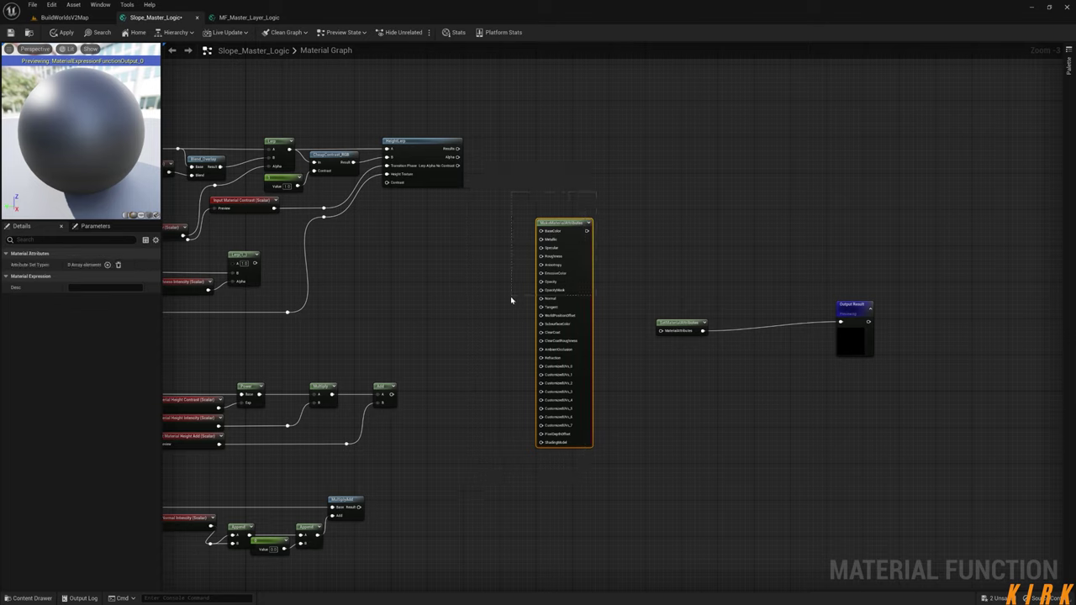
pyautogui.press('Delete')
# - Add four attribute set types to the SetMaterialAttributes node
pyautogui.click(685, 323)
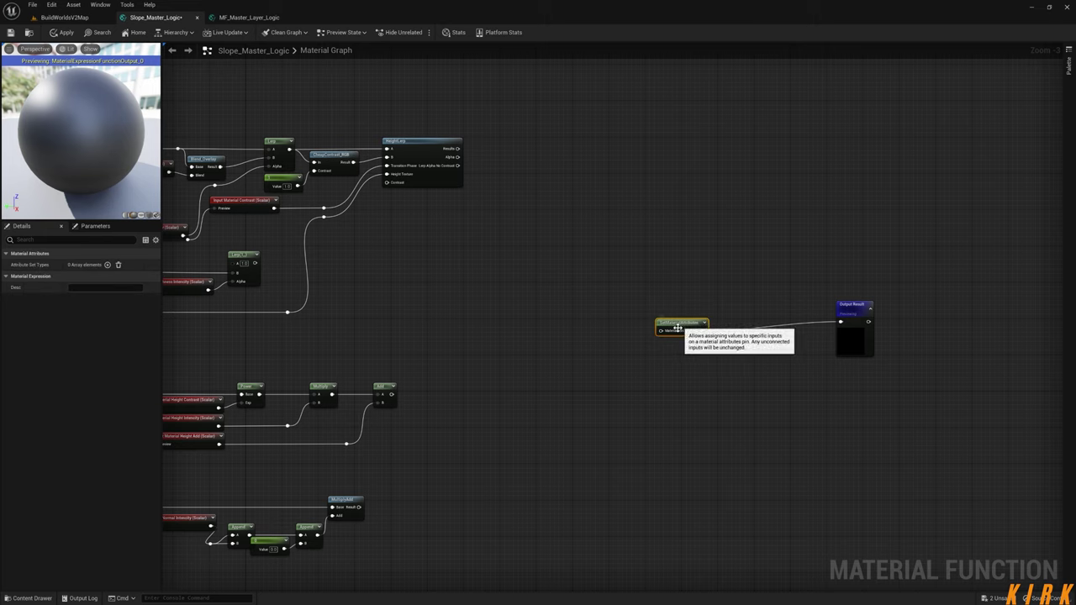
pyautogui.click(107, 266)
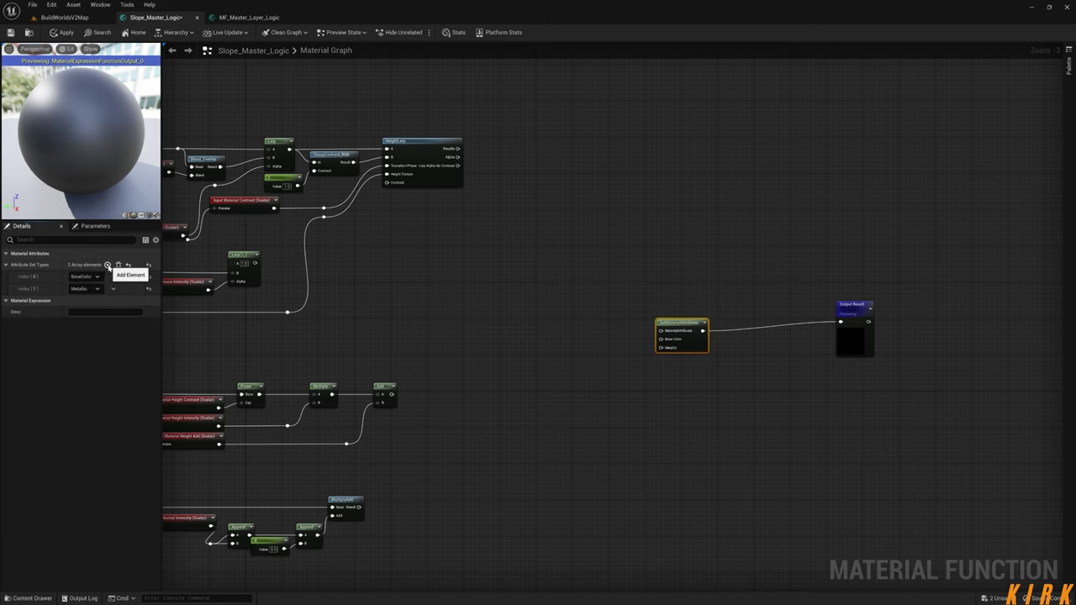
pyautogui.click(108, 265)
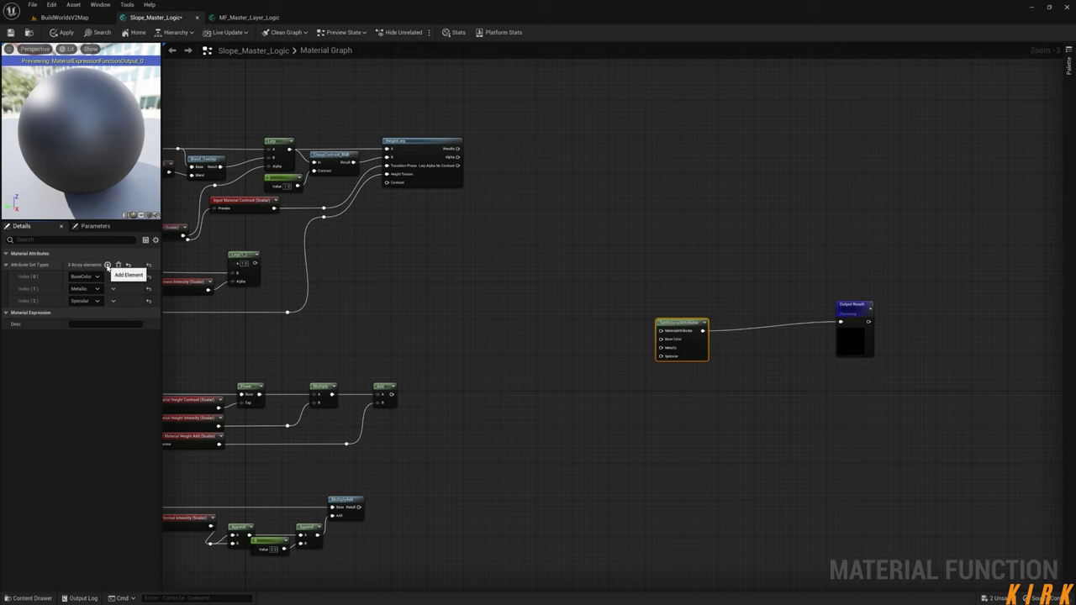
pyautogui.click(107, 265)
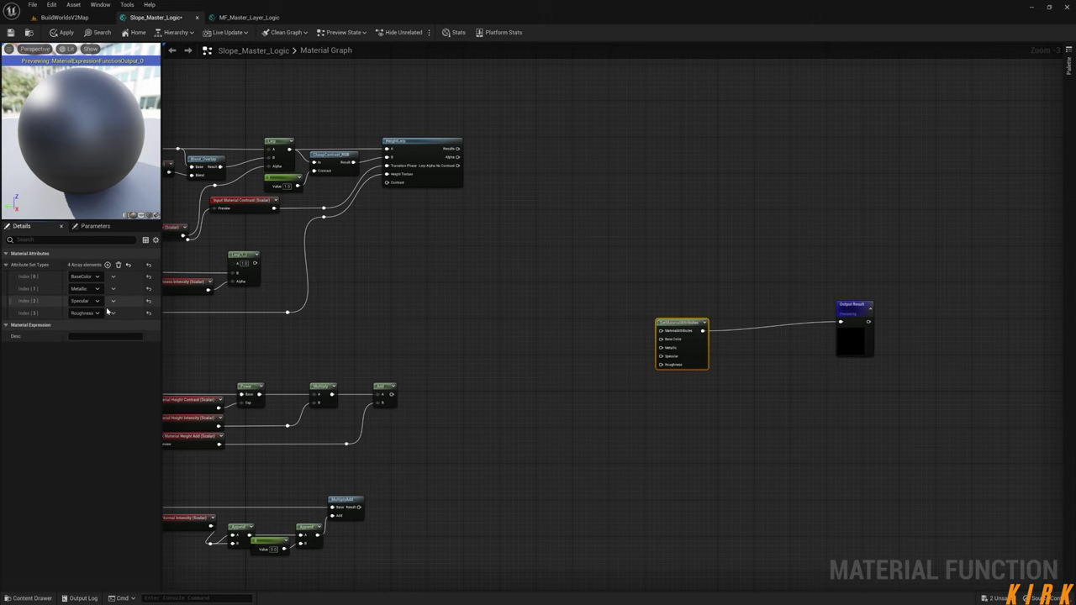
# - Set the SetMaterialAttributes node's second attribute type to Roughness and the third to Opacity
pyautogui.click(100, 291)
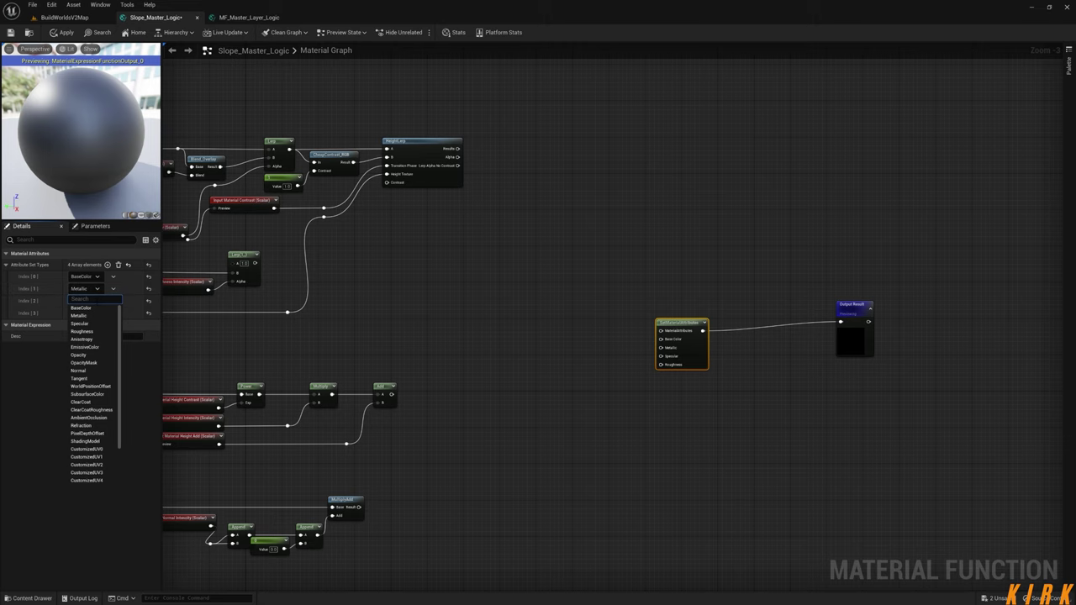
pyautogui.click(91, 332)
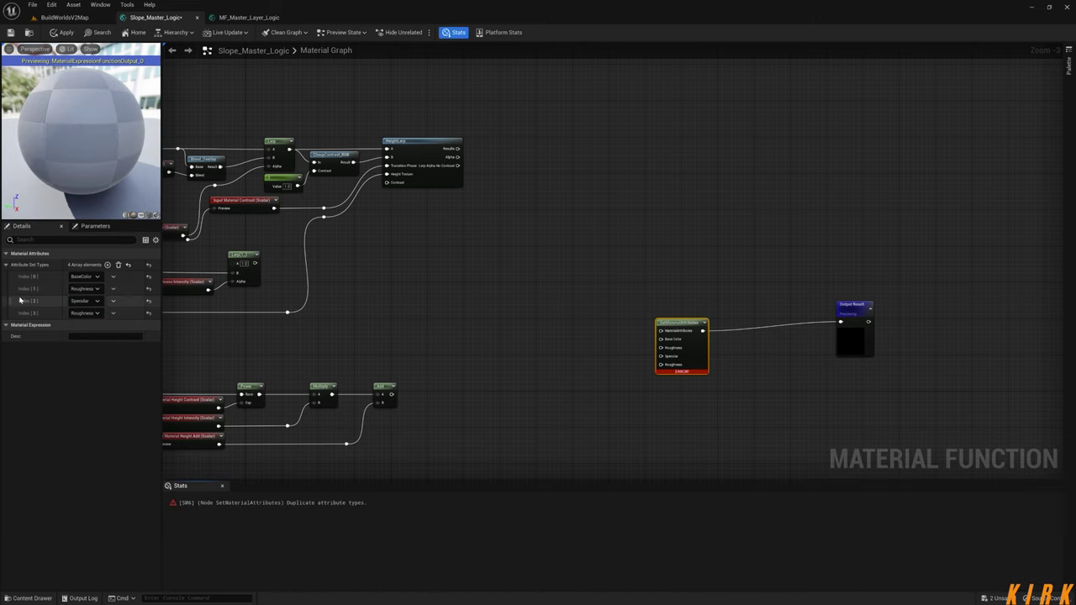
pyautogui.click(98, 301)
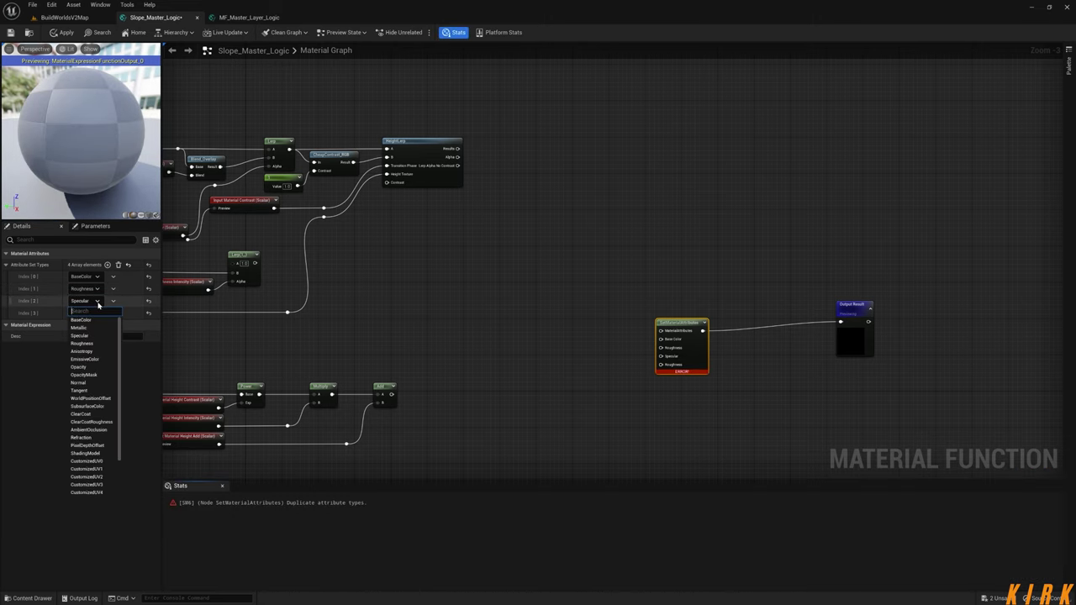
pyautogui.click(80, 368)
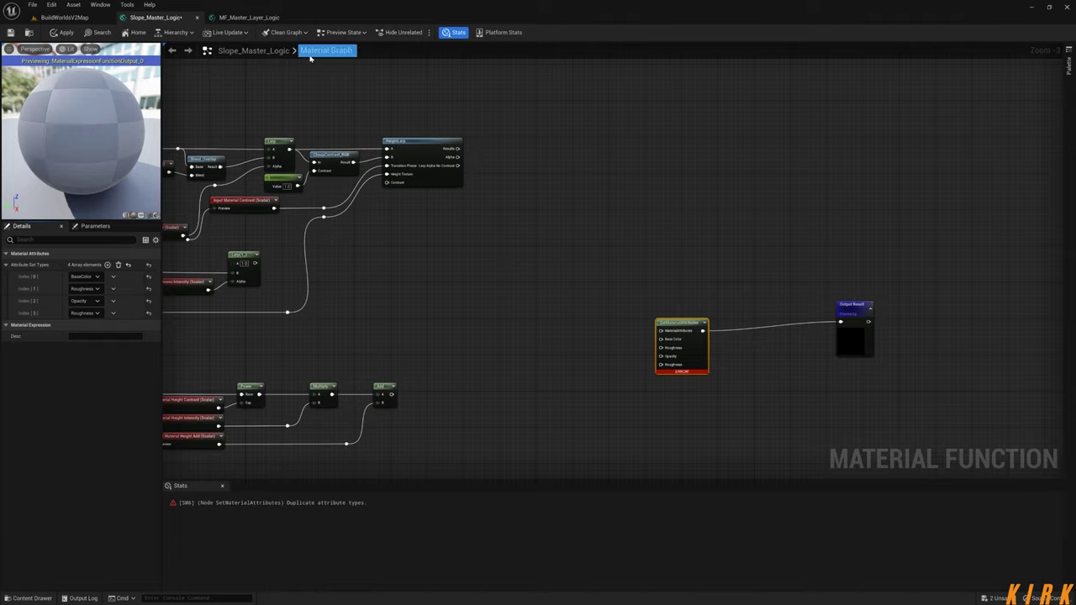
# - Examine in MF_Master_Layer_Logic which attributes its SetMaterialAttributes node uses and what feeds each of them
pyautogui.click(248, 17)
pyautogui.scroll(3, 473, 229)
pyautogui.moveTo(810, 436); pyautogui.dragTo(562, 237, button='right')
pyautogui.moveTo(790, 344); pyautogui.dragTo(812, 303, button='right')
pyautogui.scroll(-2, 750, 368)
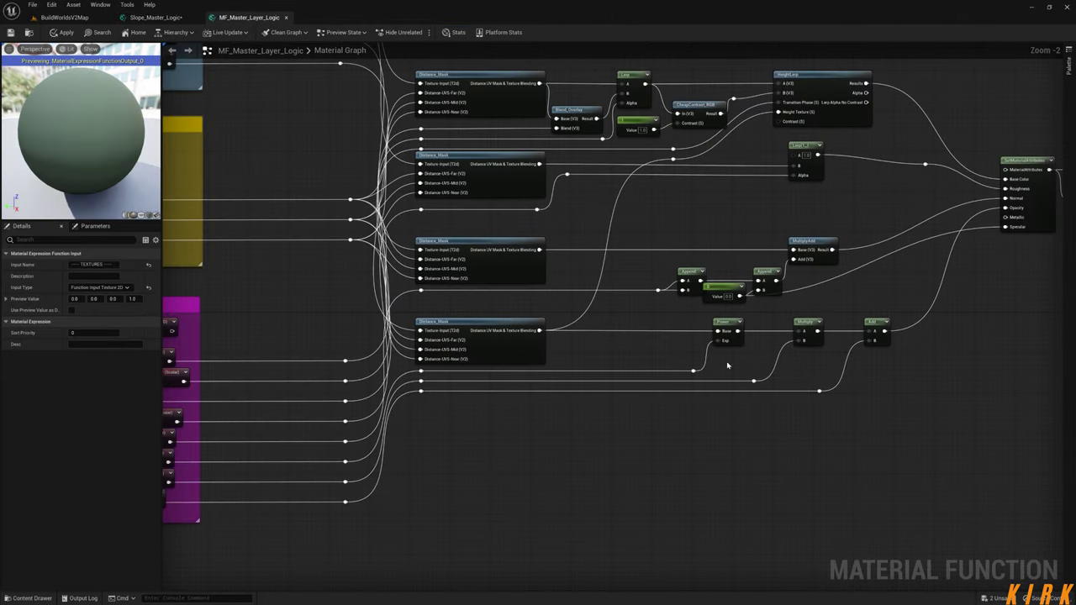
pyautogui.moveTo(907, 323); pyautogui.dragTo(686, 384)
pyautogui.moveTo(1004, 355); pyautogui.dragTo(697, 415, button='right')
pyautogui.scroll(2, 715, 313)
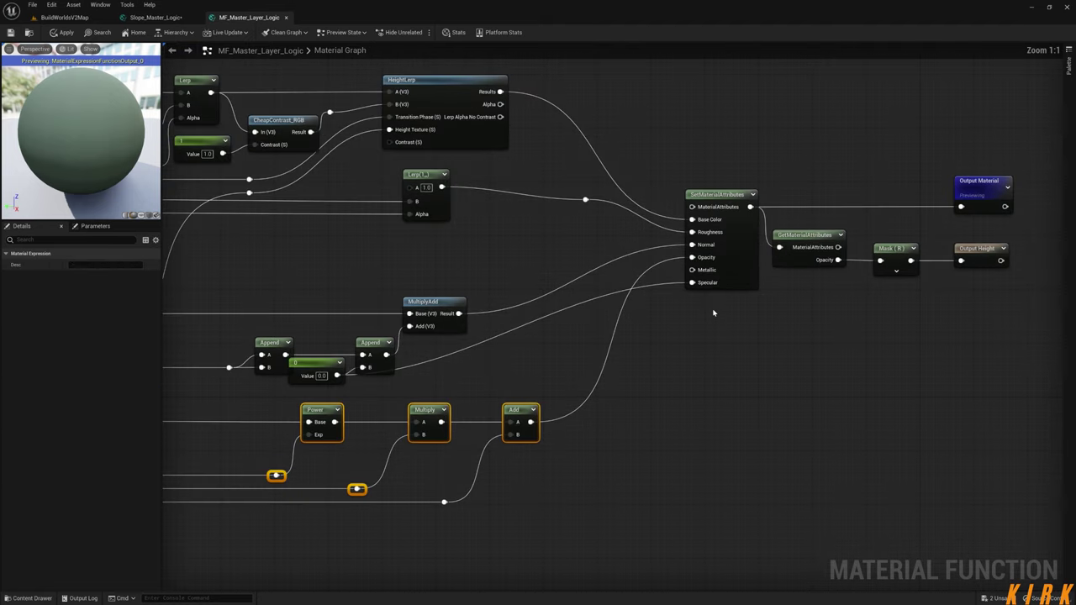
pyautogui.moveTo(711, 339); pyautogui.dragTo(648, 383, button='right')
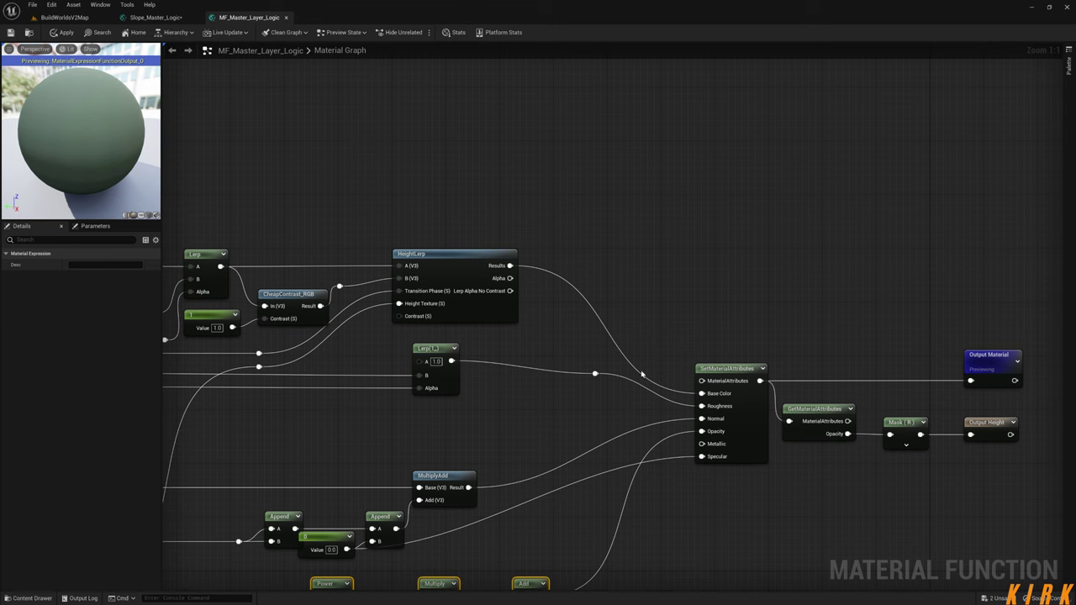
# - Return to Slope_Master_Logic and add a fifth attribute type to SetMaterialAttributes, set to Specular
pyautogui.click(151, 18)
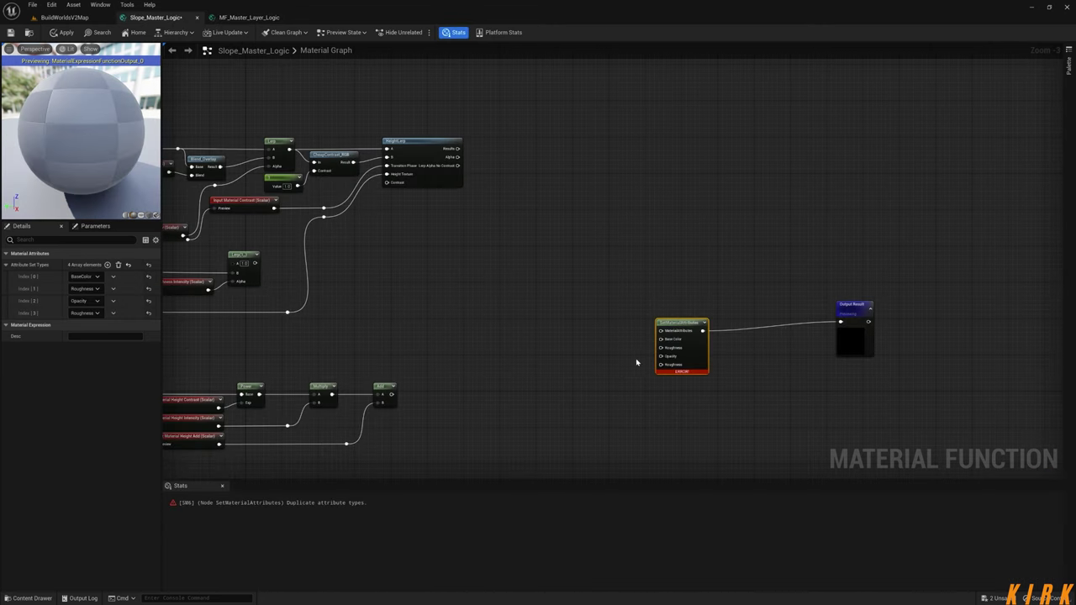
pyautogui.click(107, 265)
pyautogui.click(96, 326)
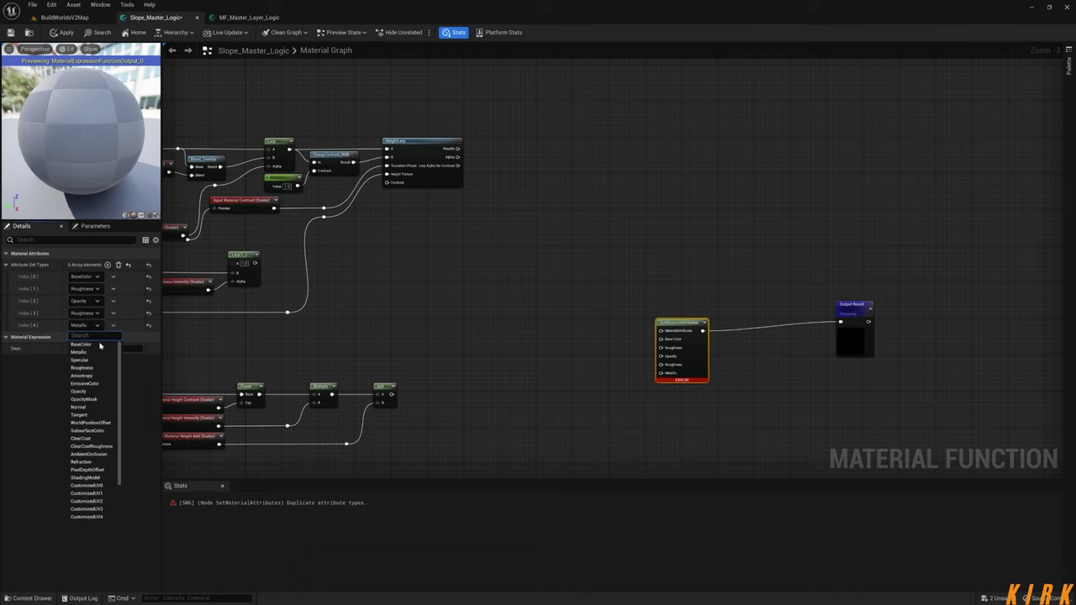
pyautogui.click(84, 360)
# - Connect the HeightLerp Results to Base Color, the roughness Lerp to Roughness and the height Add node to Opacity on SetMaterialAttributes
pyautogui.moveTo(622, 355); pyautogui.dragTo(625, 311, button='right')
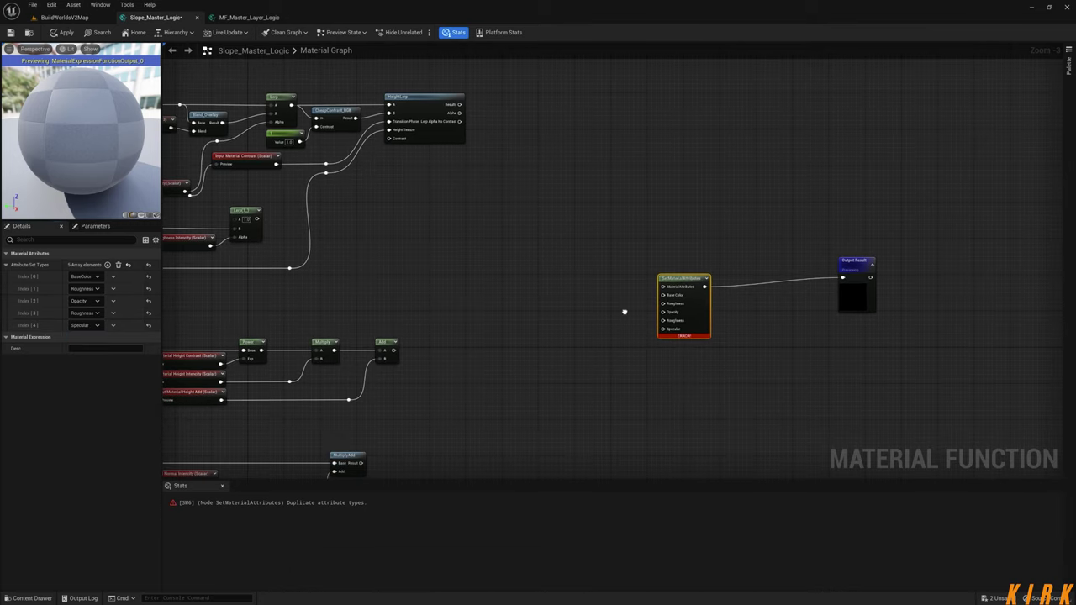
pyautogui.moveTo(511, 160); pyautogui.dragTo(487, 225, button='right')
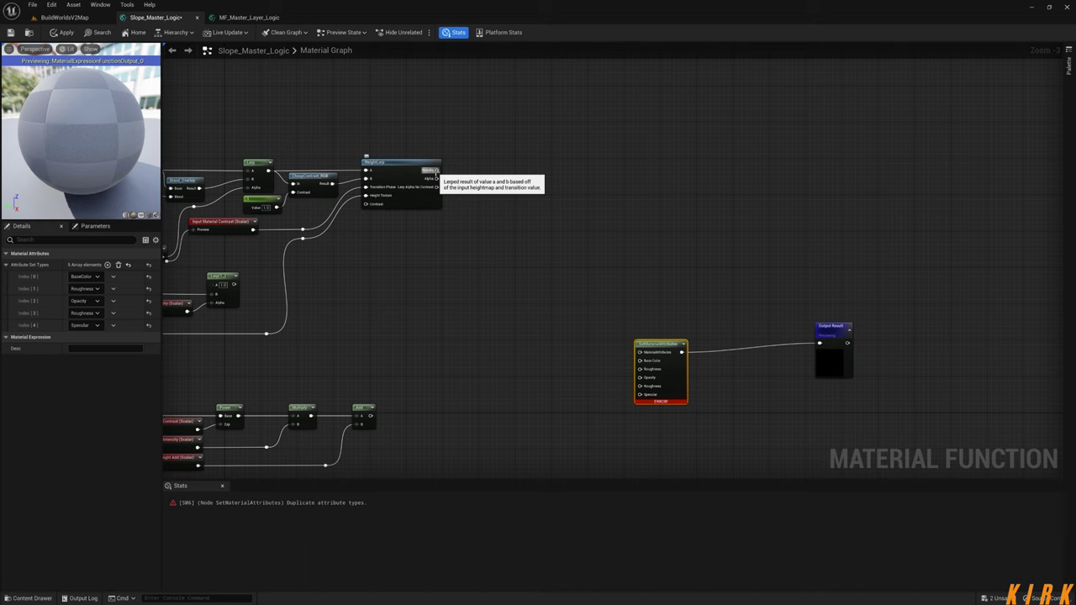
pyautogui.moveTo(436, 170); pyautogui.dragTo(639, 360)
pyautogui.moveTo(522, 378); pyautogui.dragTo(588, 335, button='right')
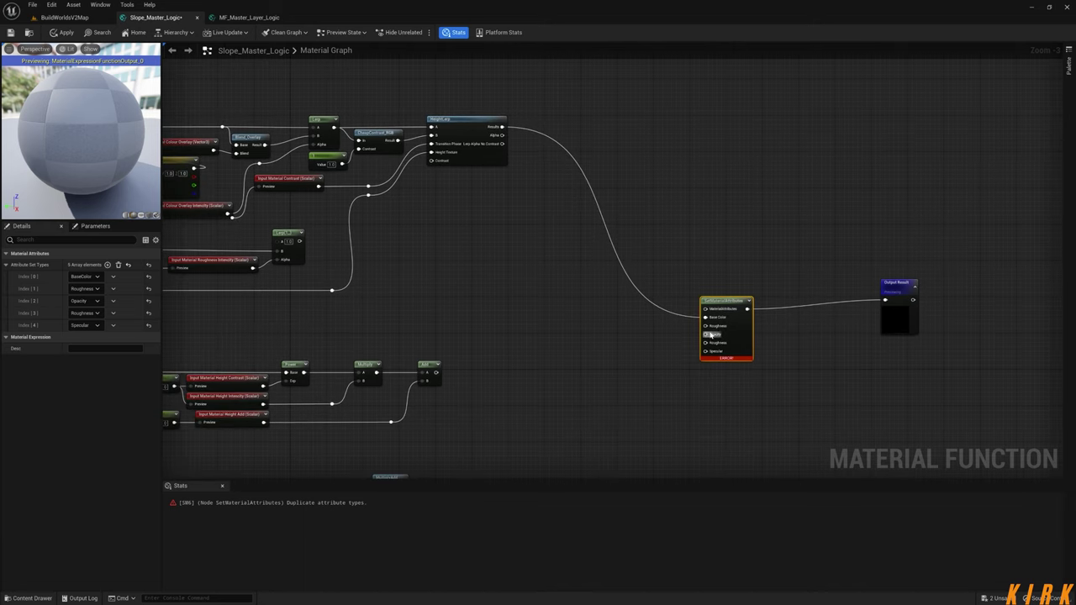
pyautogui.moveTo(705, 326); pyautogui.dragTo(298, 242)
pyautogui.moveTo(509, 372); pyautogui.dragTo(451, 242, button='right')
pyautogui.moveTo(379, 242); pyautogui.dragTo(647, 203)
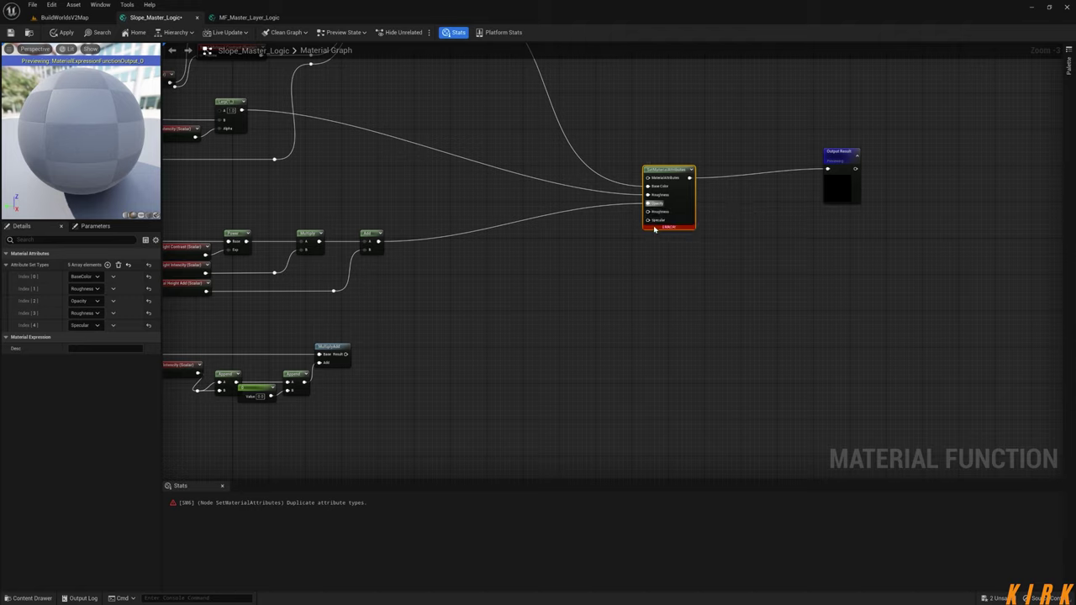
# - Change the fourth attribute type to Normal, then feed it from the MultiplyAdd result and connect the 0.0 constant to Specular
pyautogui.click(98, 314)
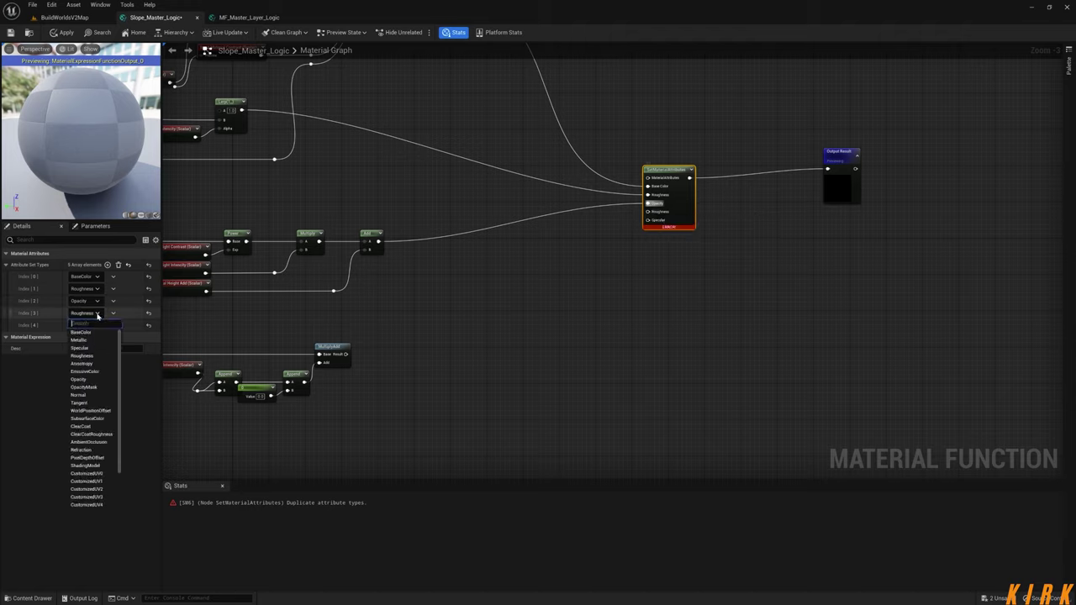
pyautogui.click(88, 392)
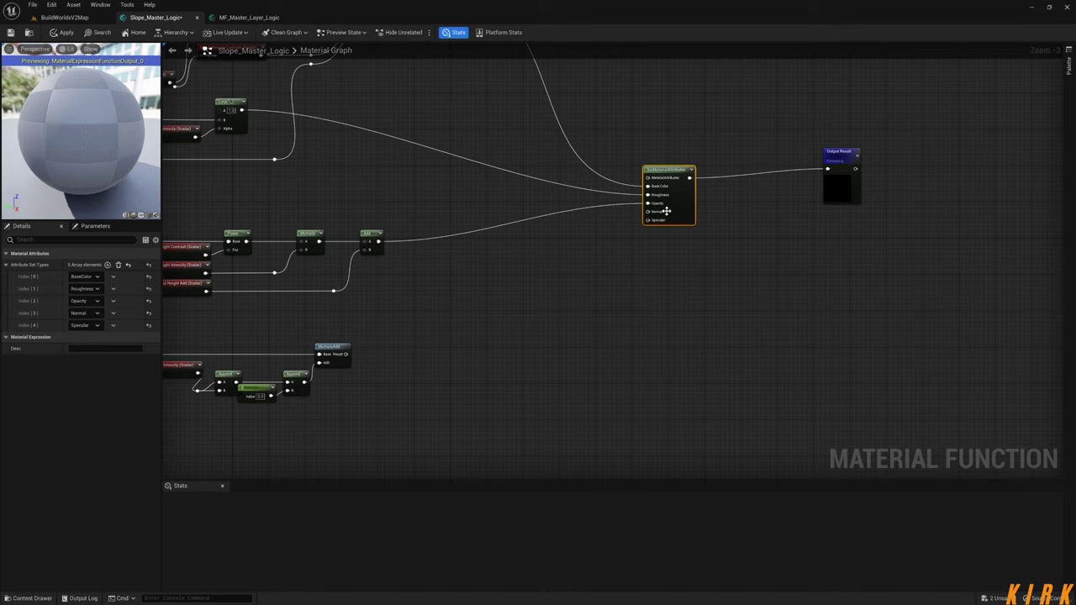
pyautogui.moveTo(666, 211); pyautogui.dragTo(346, 356)
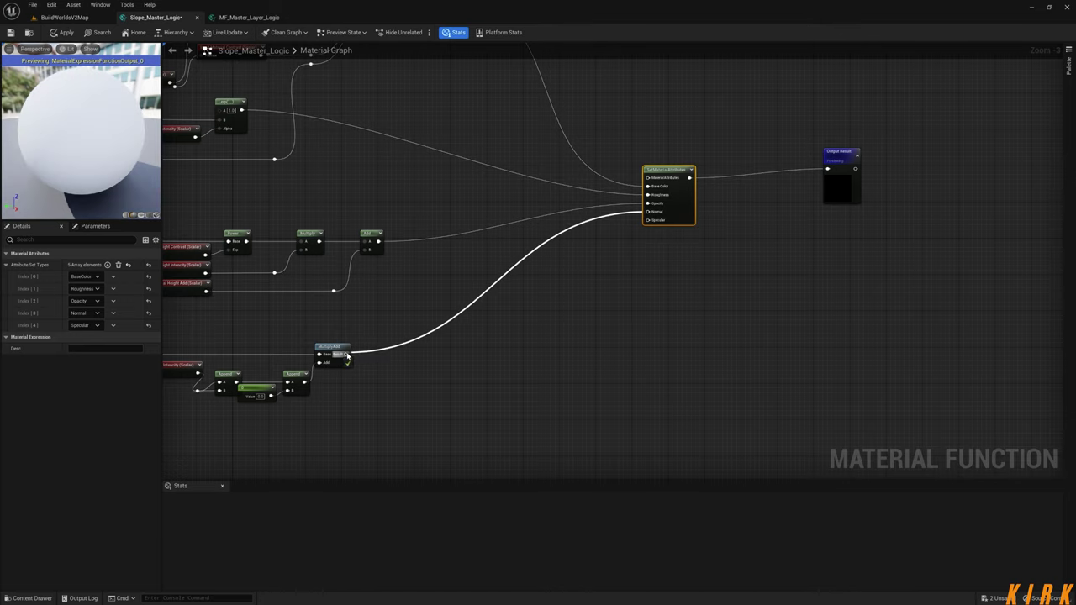
pyautogui.moveTo(394, 376); pyautogui.dragTo(504, 335, button='right')
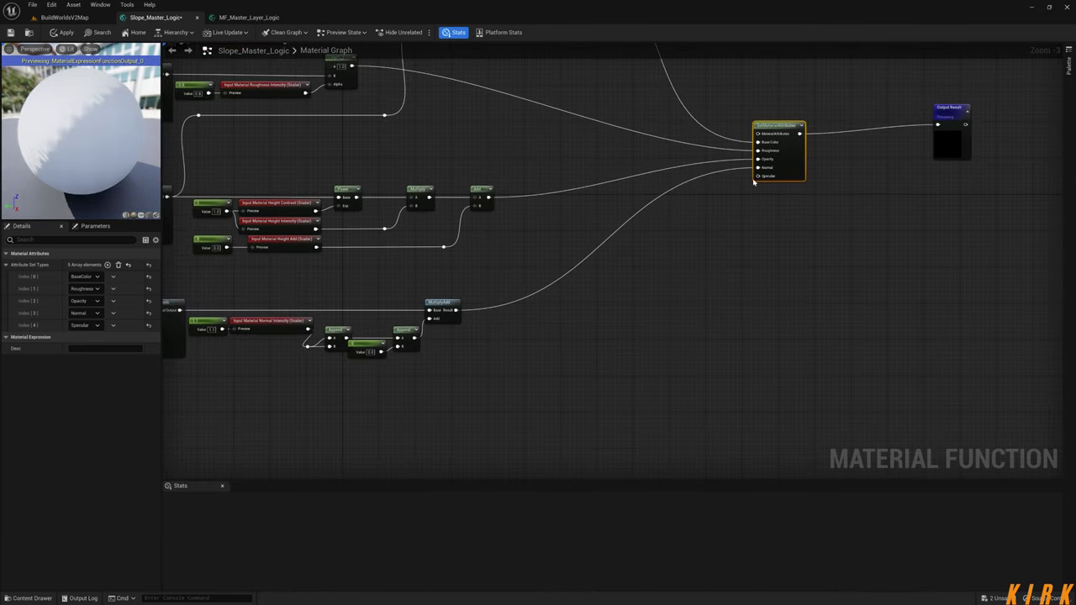
pyautogui.moveTo(383, 352); pyautogui.dragTo(758, 175)
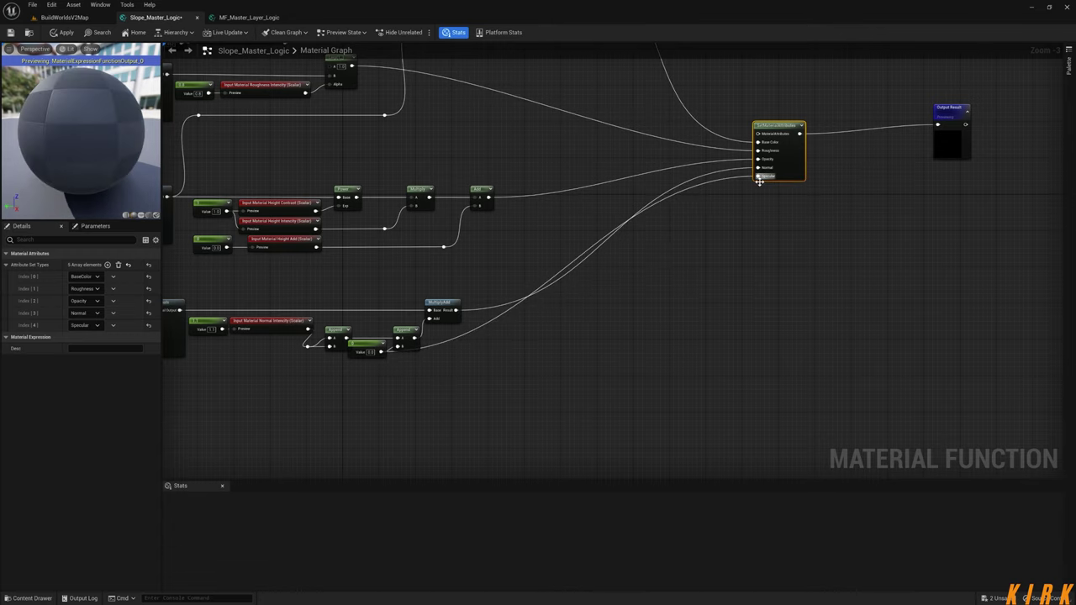
pyautogui.moveTo(715, 274); pyautogui.dragTo(716, 381, button='right')
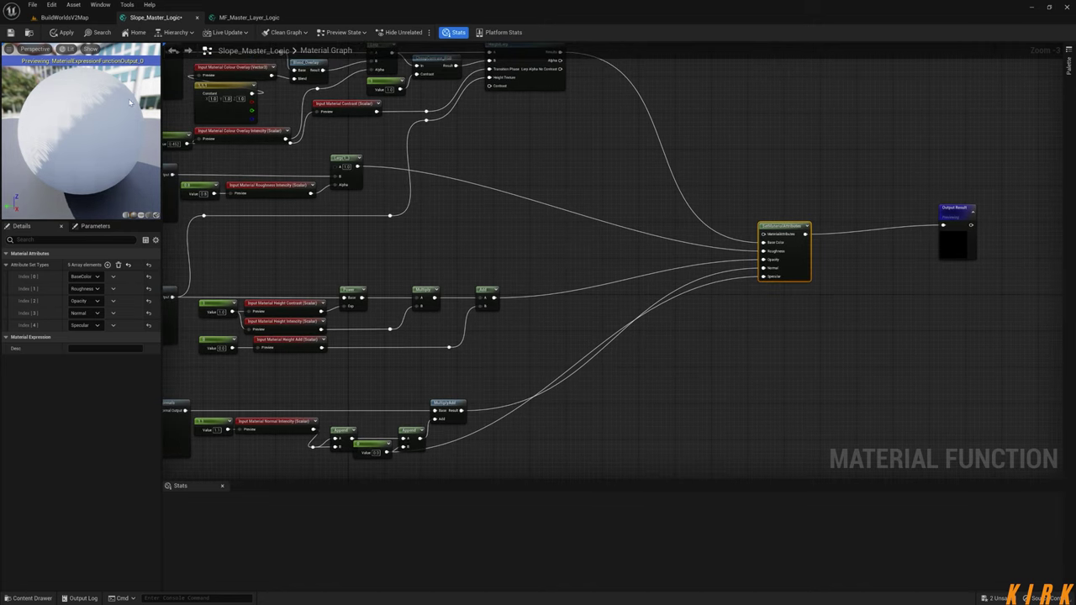
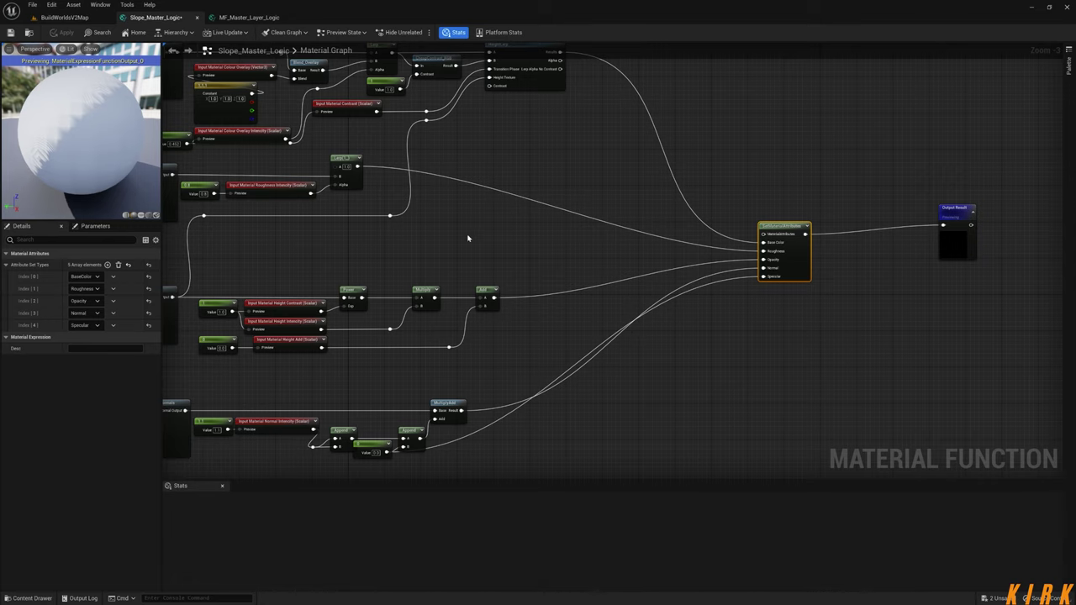
# - Hide the Stats panel and shift the slope layer UV input and its UV node slightly toward the texture blending nodes
pyautogui.scroll(-5, 468, 238)
pyautogui.scroll(4, 539, 275)
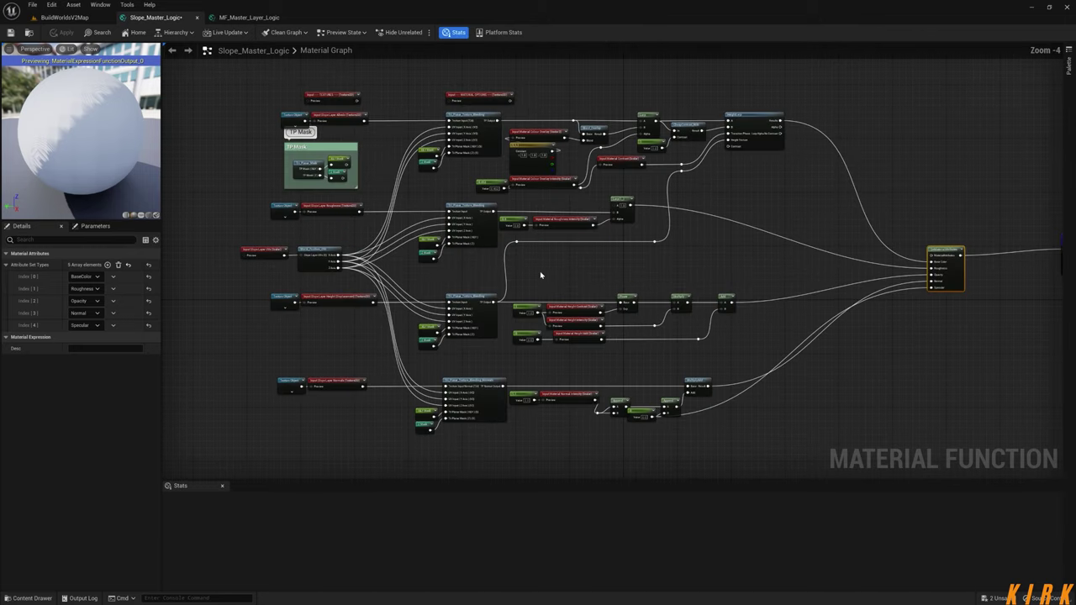
pyautogui.click(453, 31)
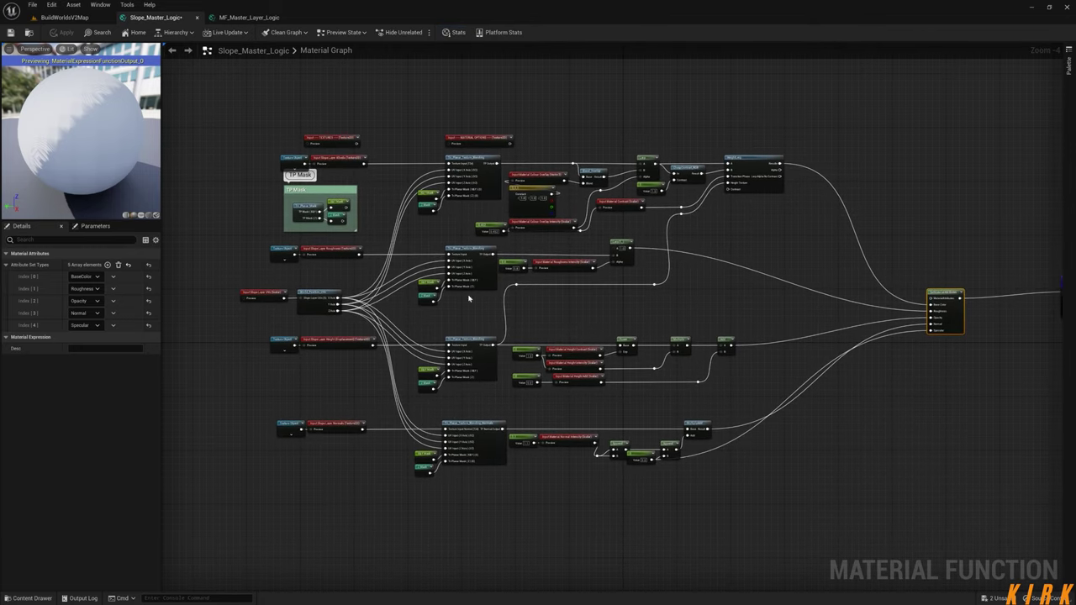
pyautogui.moveTo(313, 284); pyautogui.dragTo(342, 293)
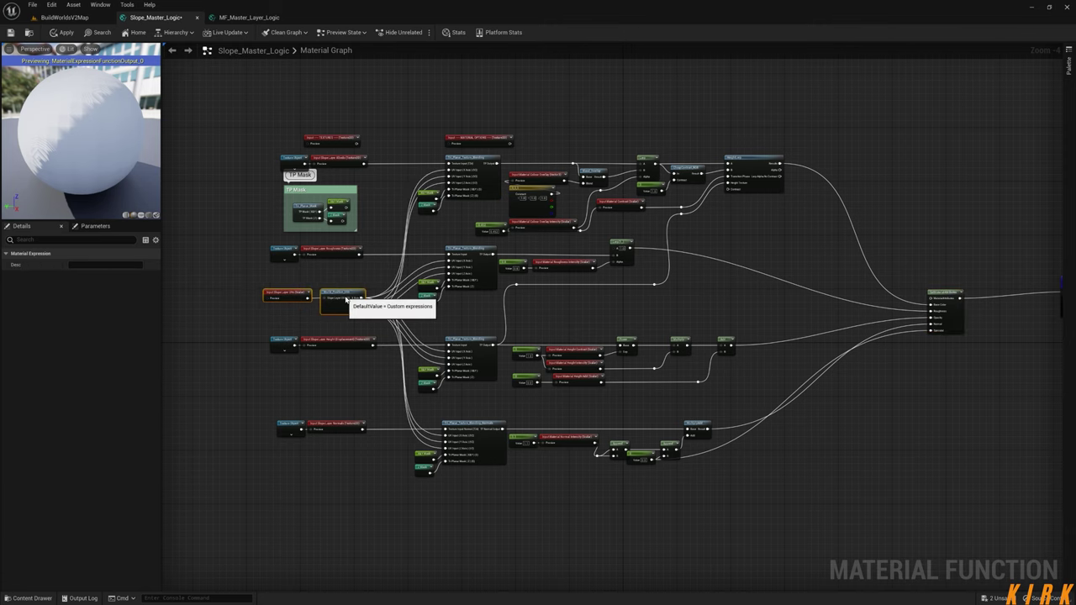
pyautogui.click(377, 223)
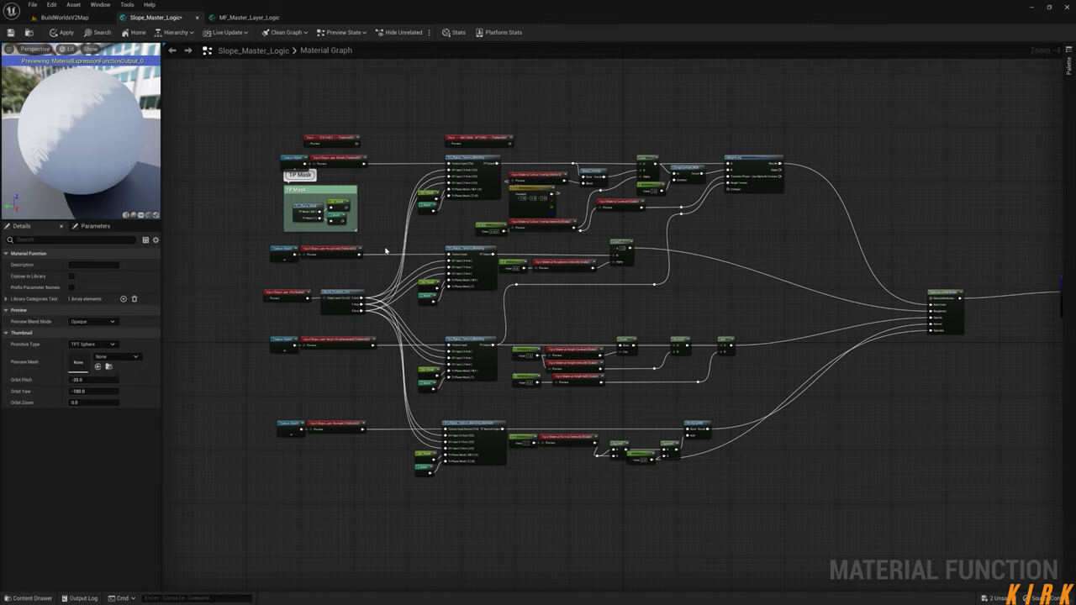
pyautogui.moveTo(680, 314); pyautogui.dragTo(644, 313, button='right')
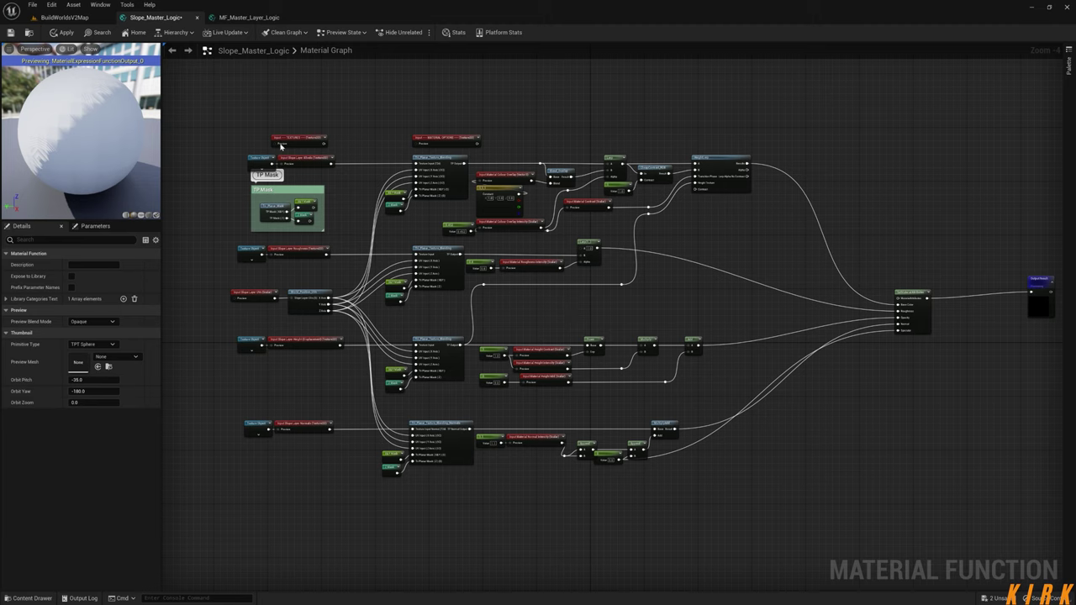
# - Take a last look at the MF_Master_Layer_Logic graph and close it without applying its changes
pyautogui.click(252, 17)
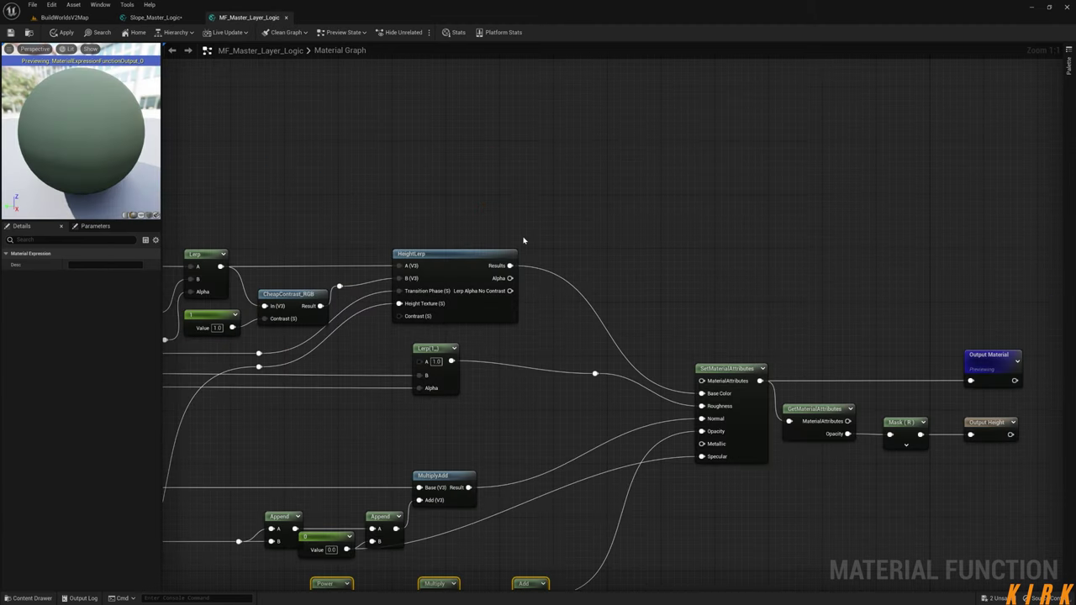
pyautogui.moveTo(523, 241); pyautogui.dragTo(646, 135, button='right')
pyautogui.scroll(-3, 648, 221)
pyautogui.moveTo(467, 255); pyautogui.dragTo(593, 279, button='right')
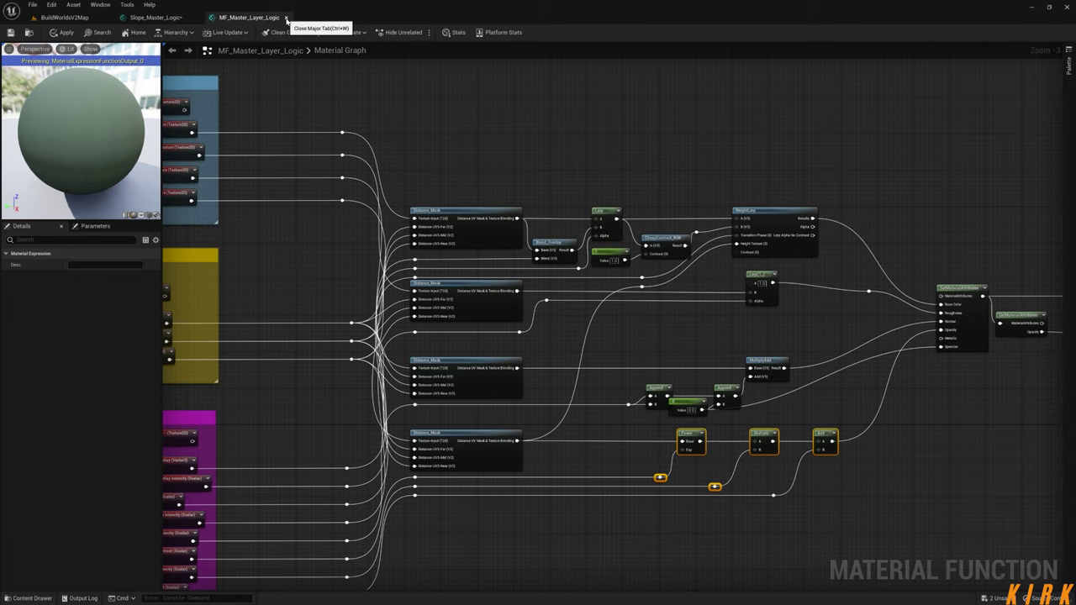
pyautogui.click(287, 17)
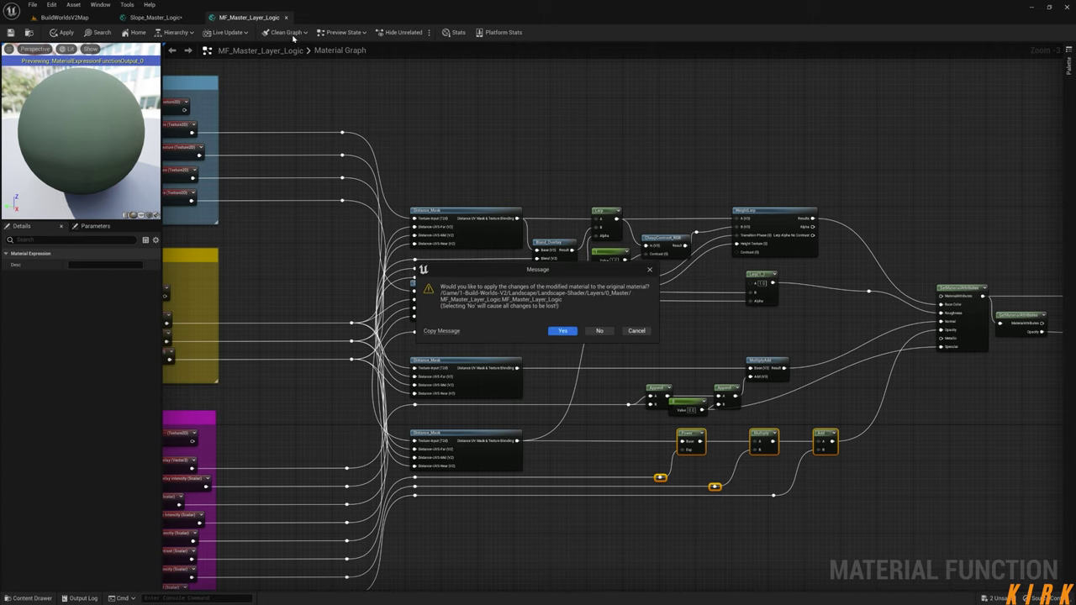
pyautogui.click(600, 330)
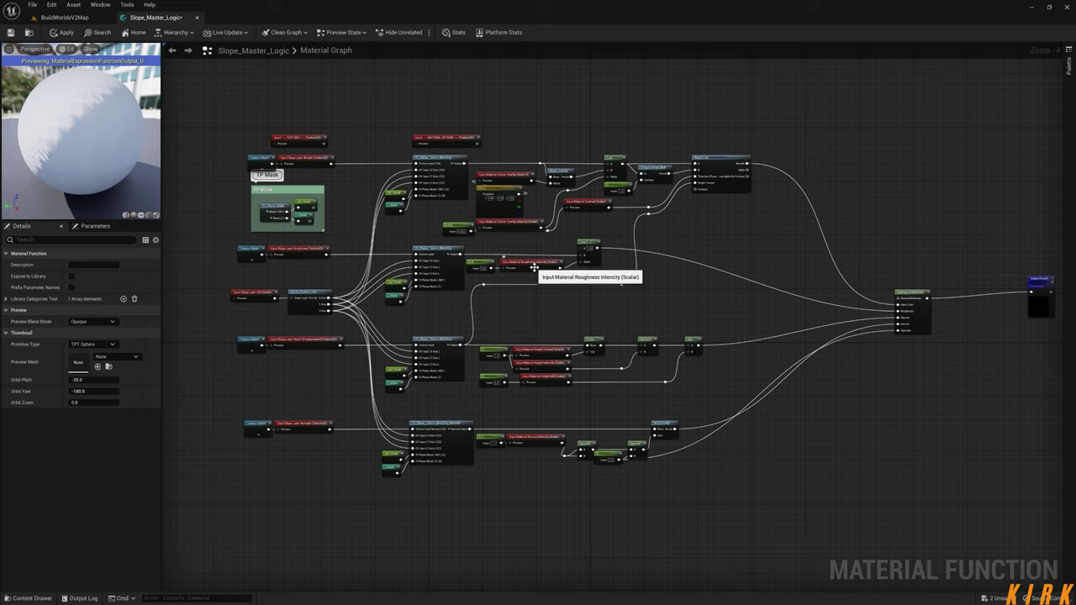
# - Move the SetMaterialAttributes node in Slope_Master_Logic closer to the blending nodes
pyautogui.moveTo(648, 308); pyautogui.dragTo(622, 302, button='right')
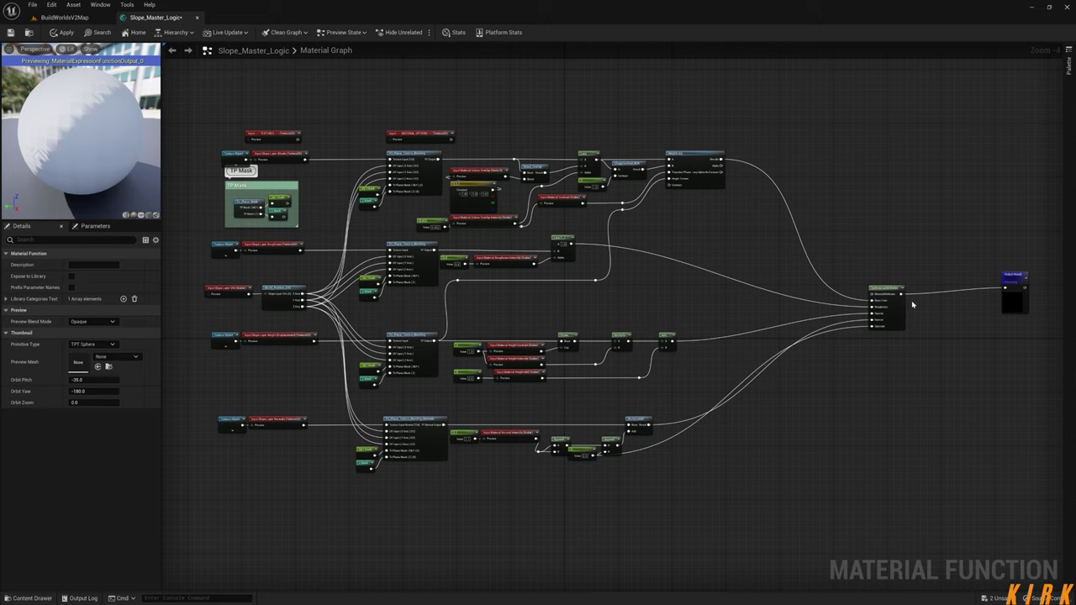
pyautogui.moveTo(891, 287); pyautogui.dragTo(830, 277)
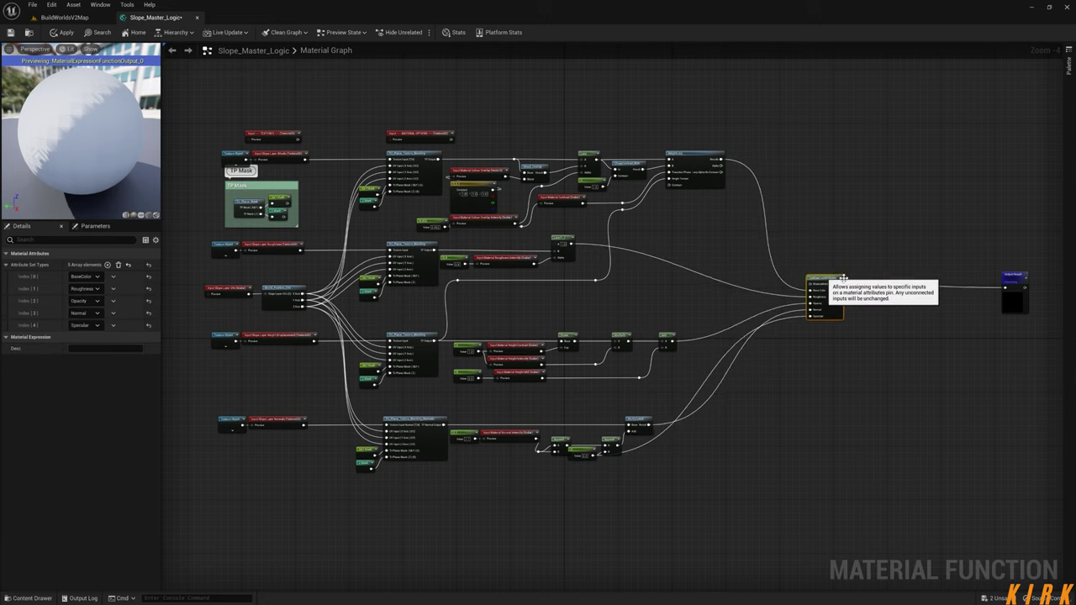
# - Move the Output Result node next to the SetMaterialAttributes node
pyautogui.moveTo(1012, 275); pyautogui.dragTo(868, 277)
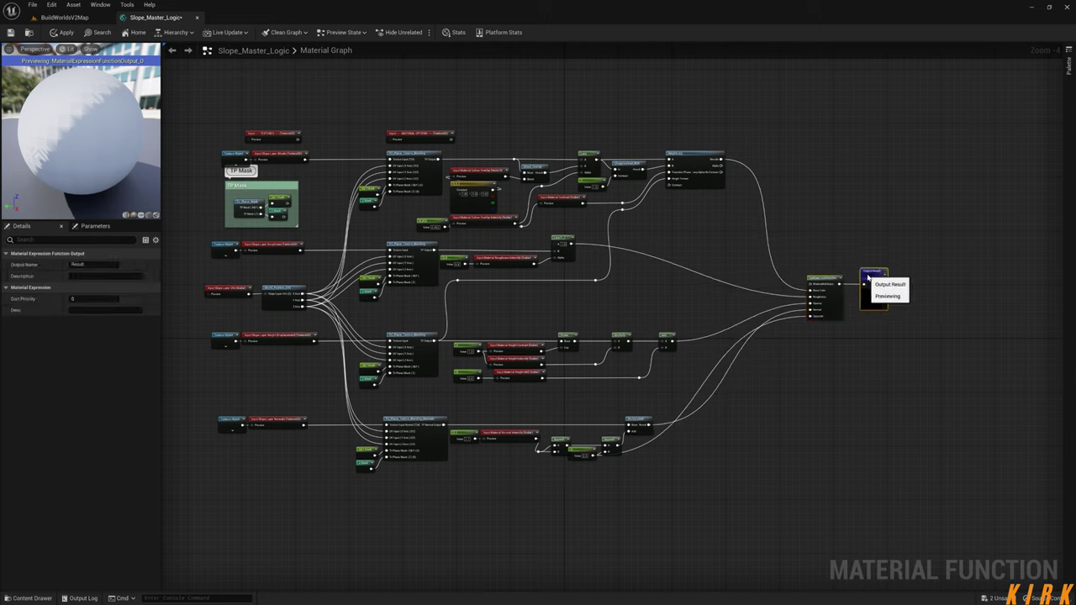
pyautogui.scroll(2, 845, 373)
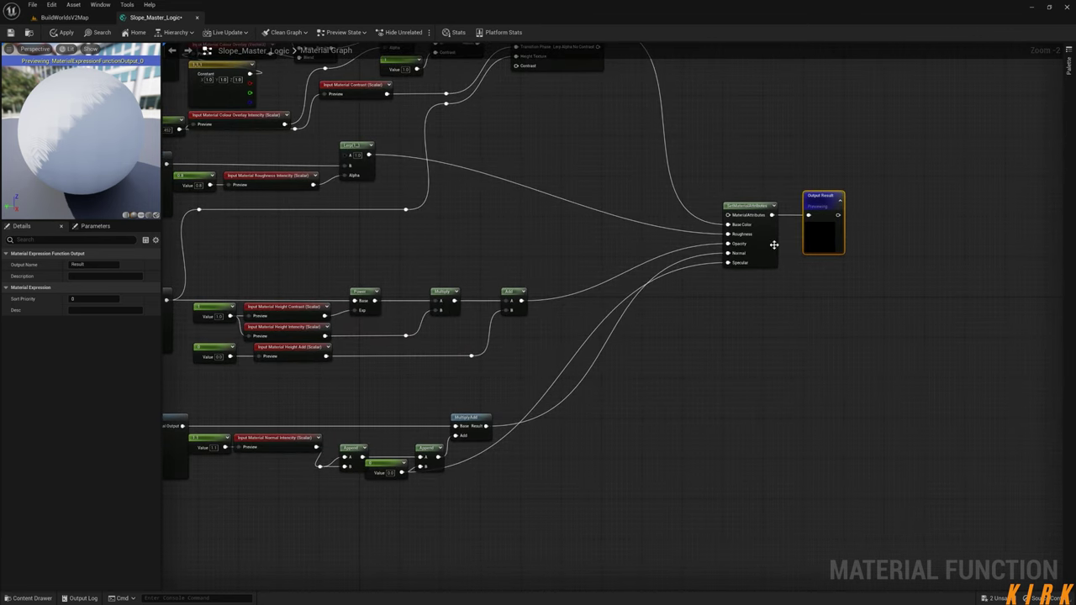
pyautogui.moveTo(483, 339); pyautogui.dragTo(731, 313, button='right')
pyautogui.moveTo(393, 239); pyautogui.dragTo(195, 316)
pyautogui.moveTo(177, 294); pyautogui.dragTo(297, 298, button='right')
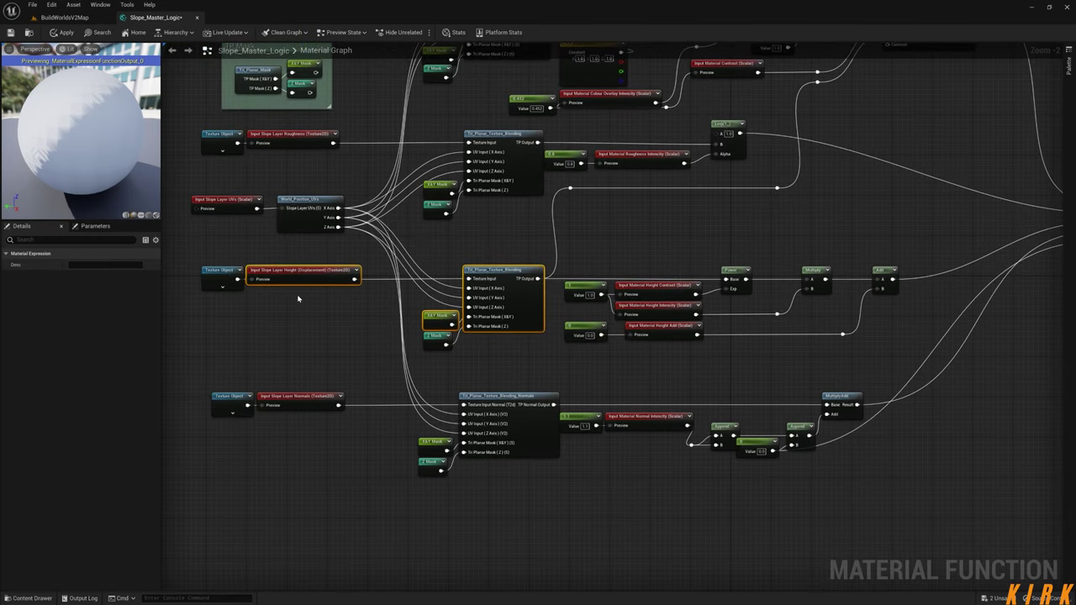
pyautogui.moveTo(620, 304); pyautogui.dragTo(407, 306, button='right')
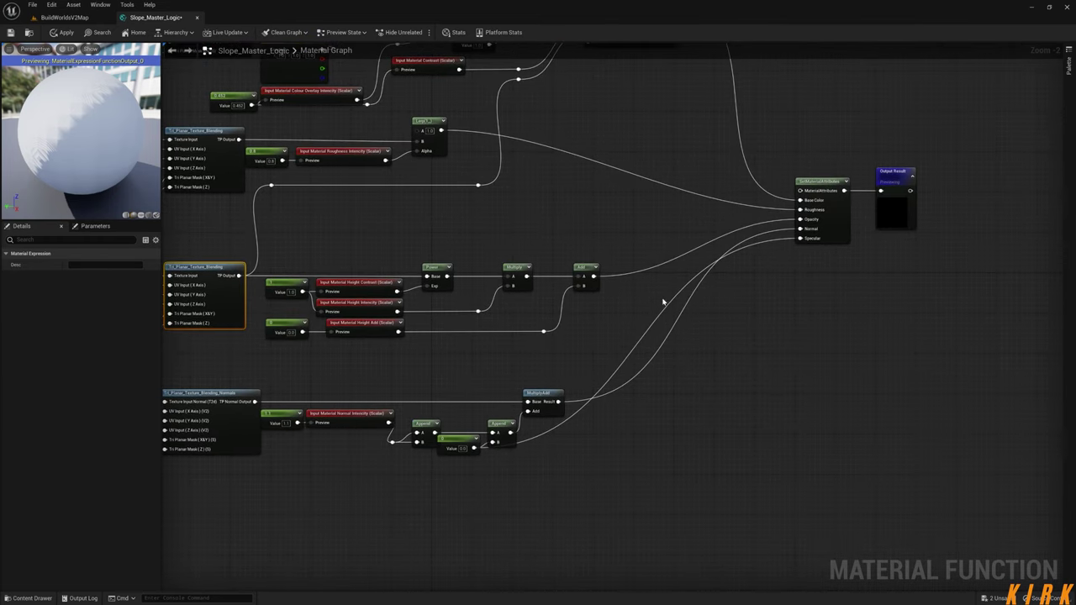
pyautogui.moveTo(662, 301); pyautogui.dragTo(512, 296, button='right')
# - Add a FunctionOutput fed by the height branch's Add result, name it Height and set its sort priority to 1
pyautogui.moveTo(442, 271); pyautogui.dragTo(732, 296)
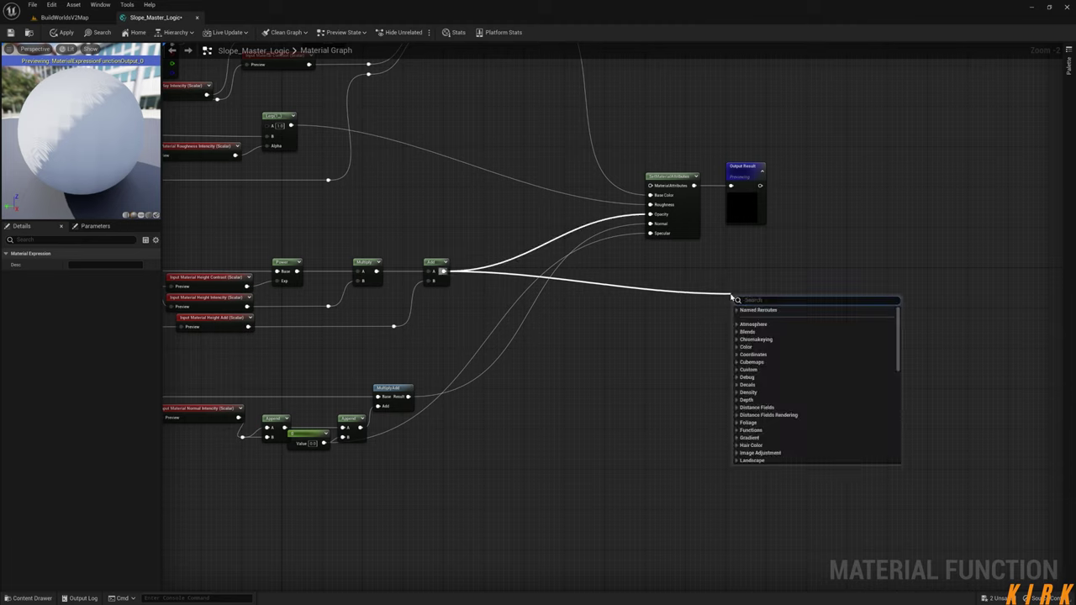
pyautogui.write('outp')
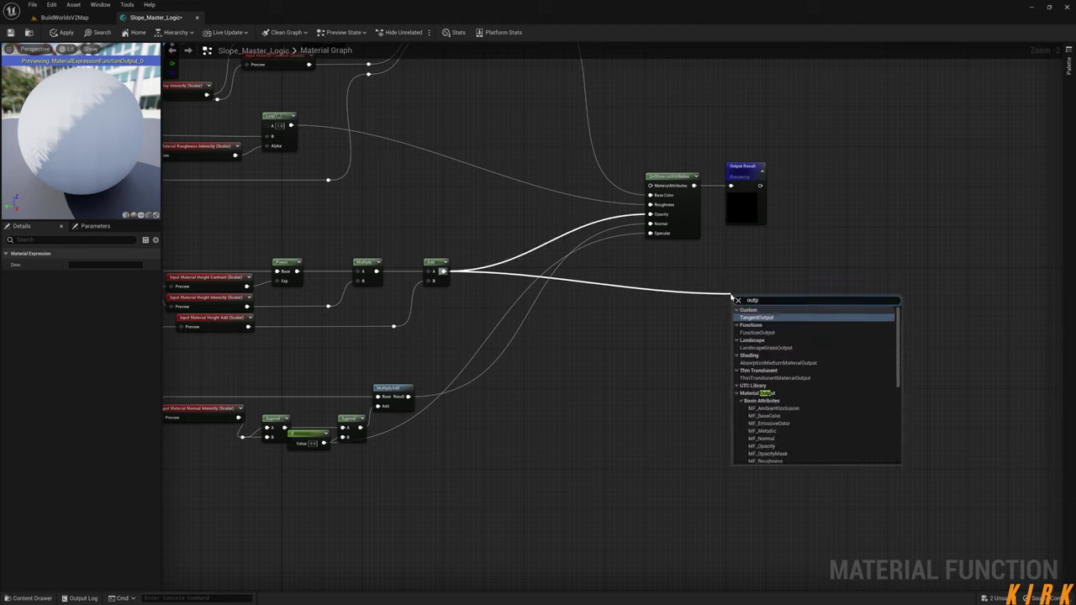
pyautogui.click(759, 332)
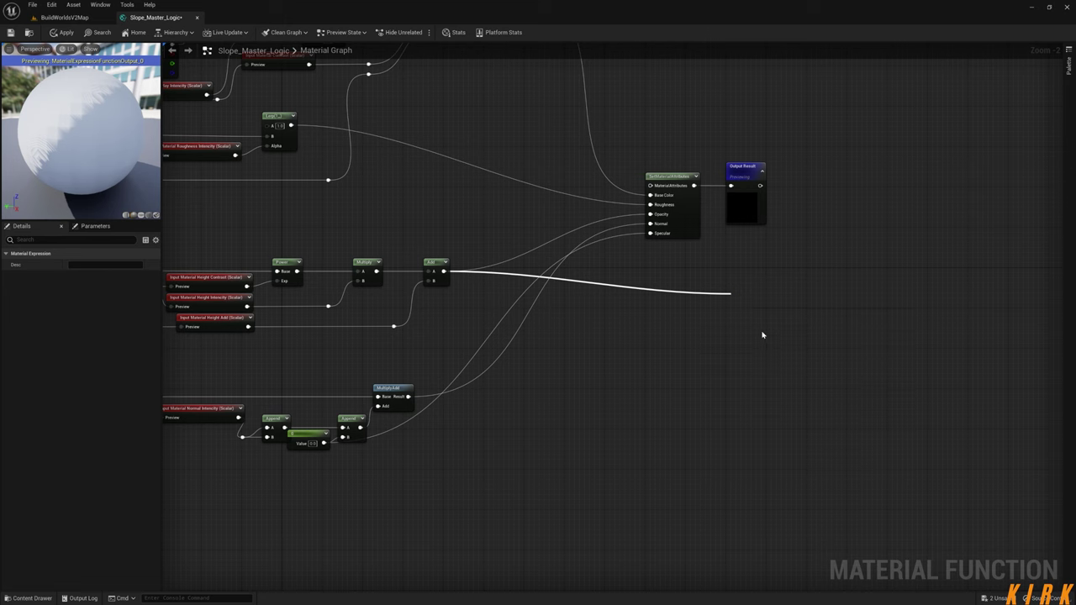
pyautogui.click(84, 264)
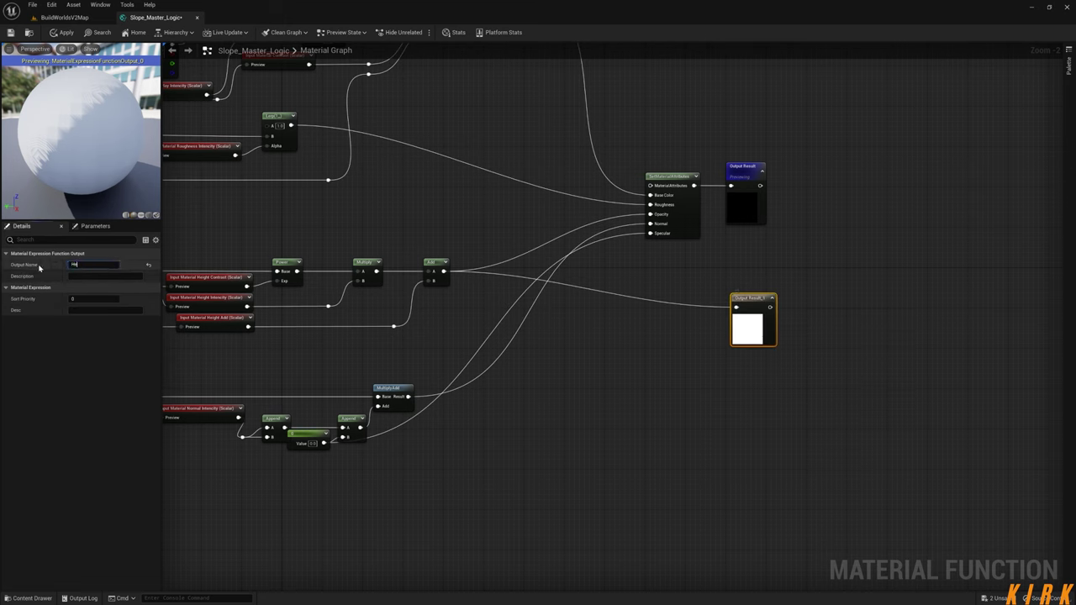
pyautogui.click(92, 298)
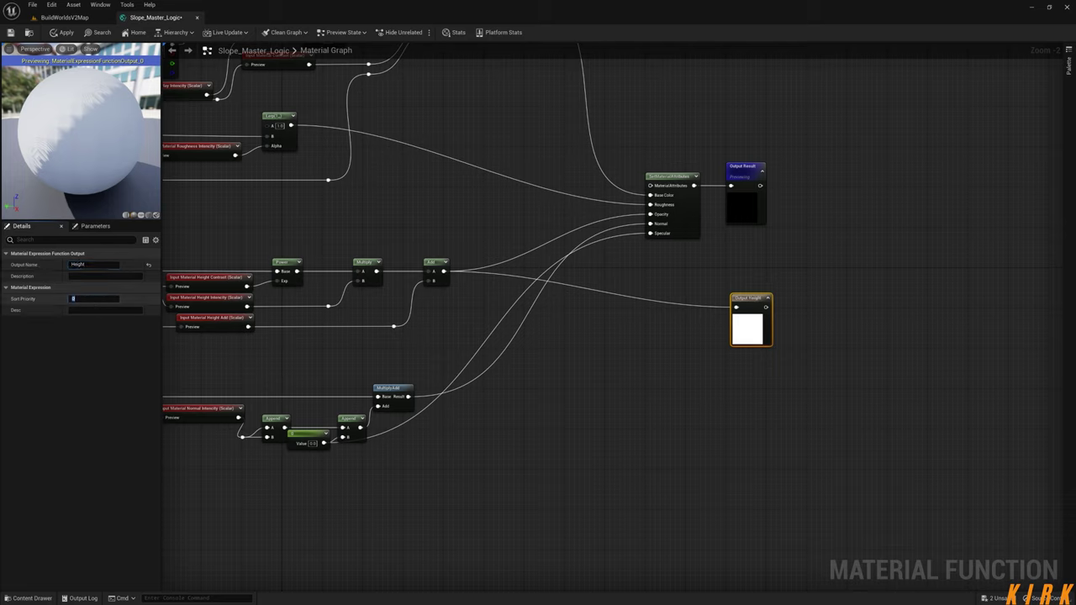
# - Rename the Output Result node's output to Material and line up the Output Height node with the height branch's Add node
pyautogui.click(746, 193)
pyautogui.click(101, 264)
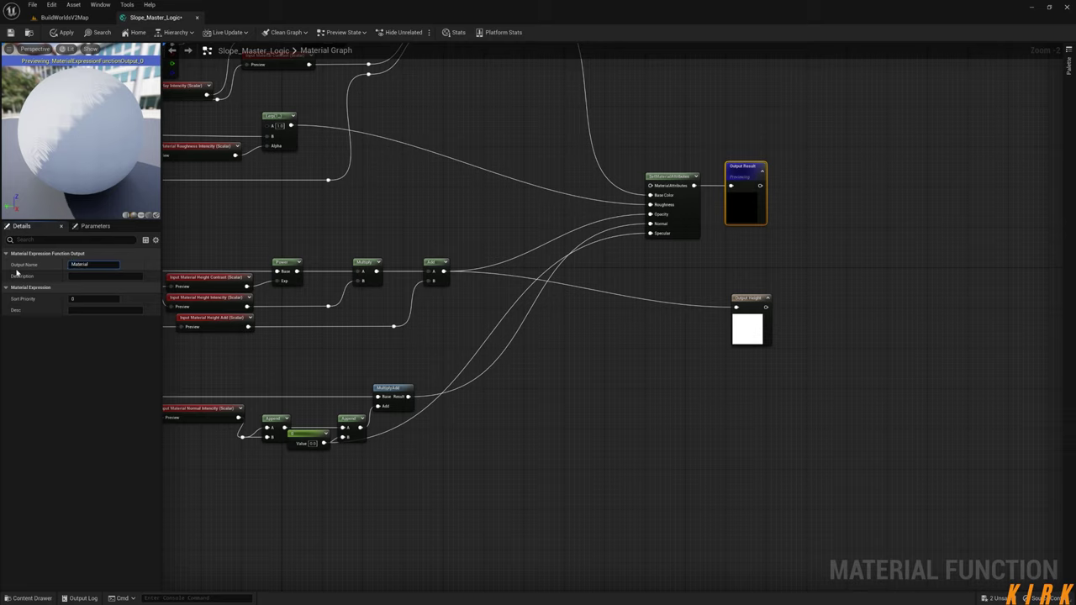
pyautogui.click(759, 384)
pyautogui.click(761, 277)
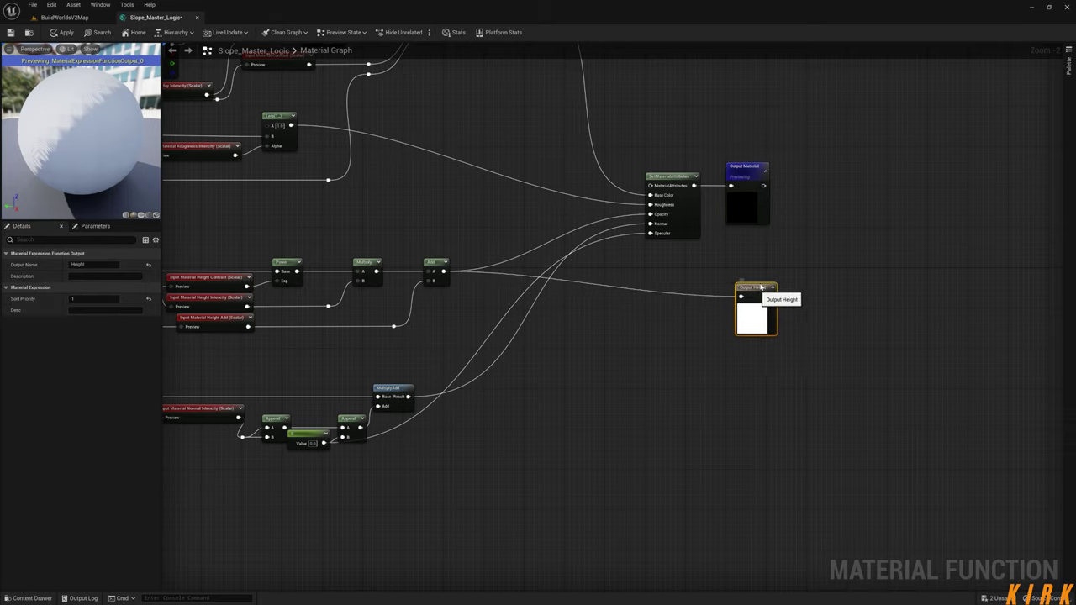
pyautogui.moveTo(764, 278); pyautogui.dragTo(757, 273)
pyautogui.moveTo(625, 334); pyautogui.dragTo(672, 334, button='right')
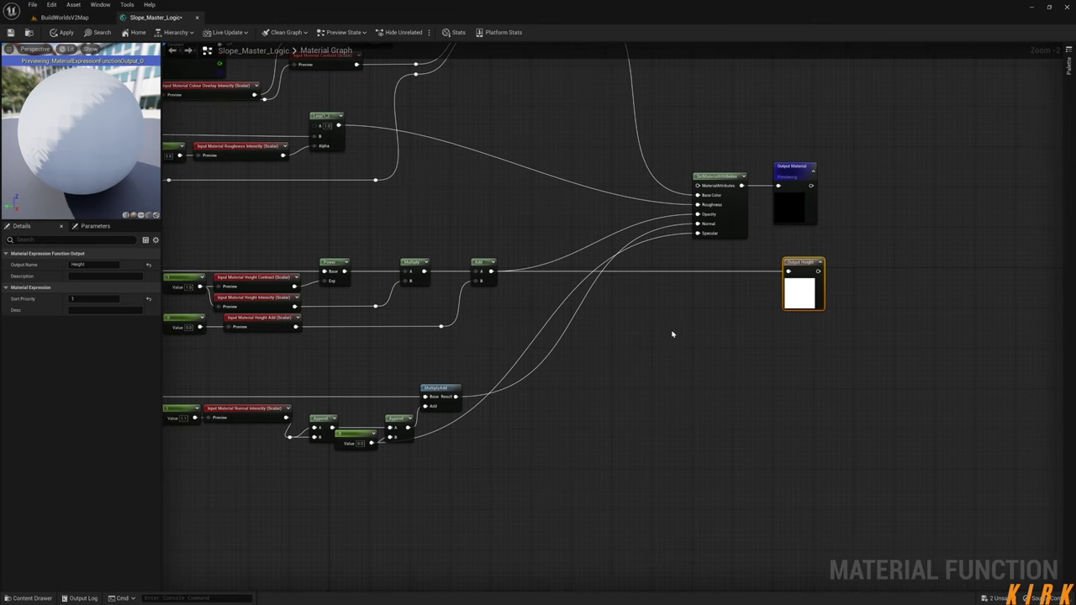
# - Insert a ComponentMask with only the R channel between the Add node and Output Height, aligned with their connection
pyautogui.moveTo(789, 271); pyautogui.dragTo(713, 304)
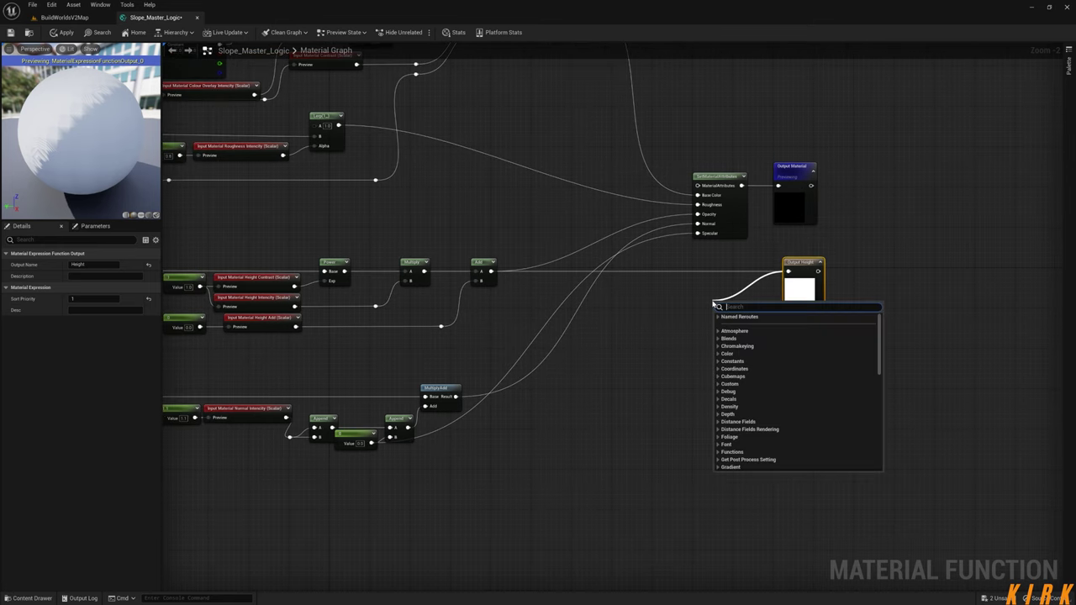
pyautogui.write('compo')
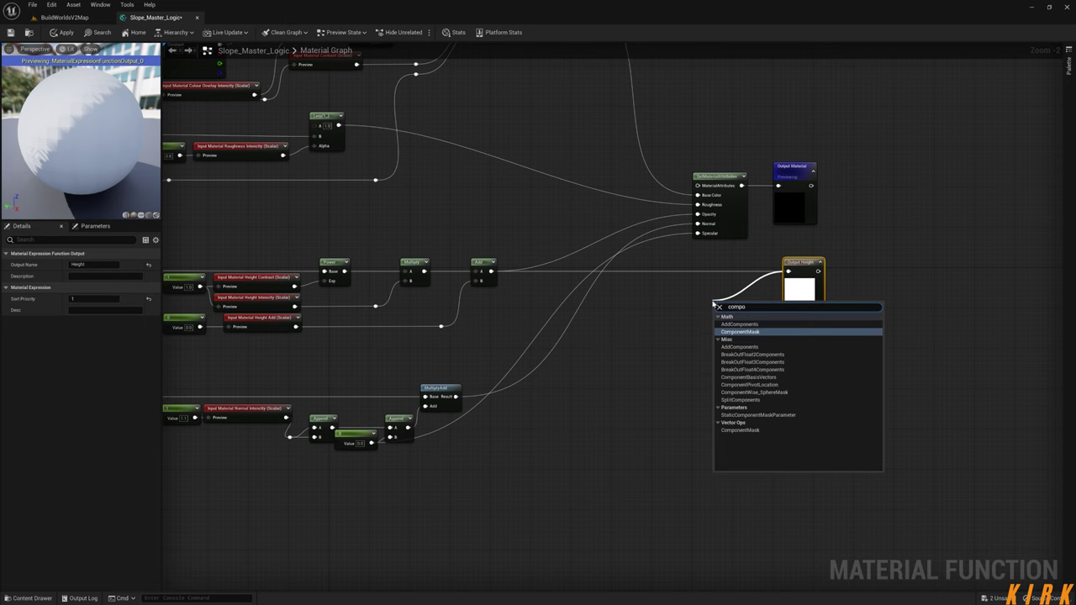
pyautogui.press('Return')
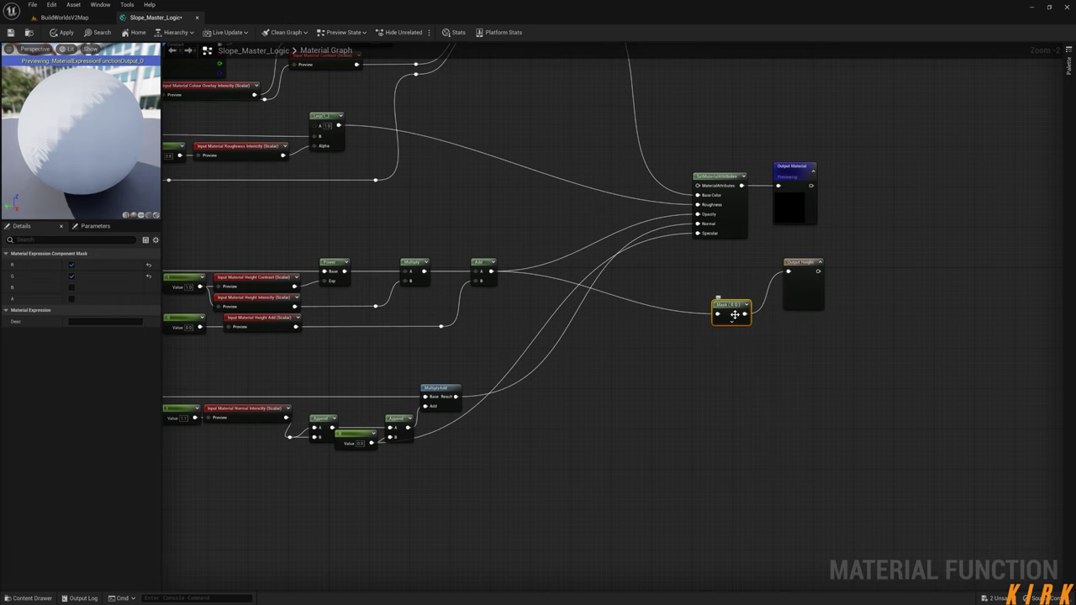
pyautogui.click(731, 269)
pyautogui.moveTo(727, 304); pyautogui.dragTo(727, 261)
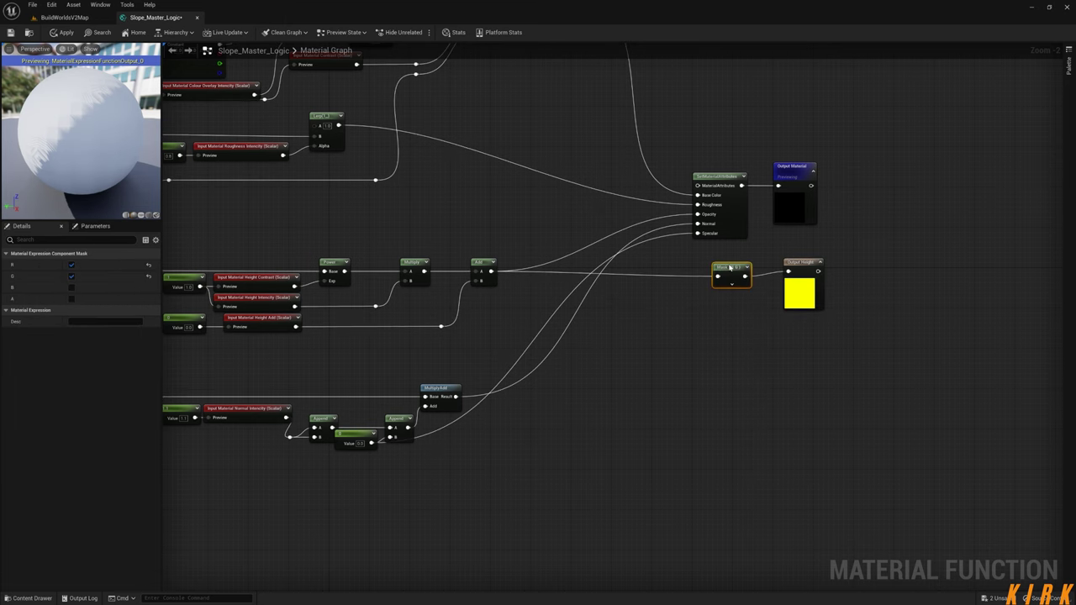
pyautogui.click(71, 275)
pyautogui.moveTo(746, 325); pyautogui.dragTo(701, 312, button='right')
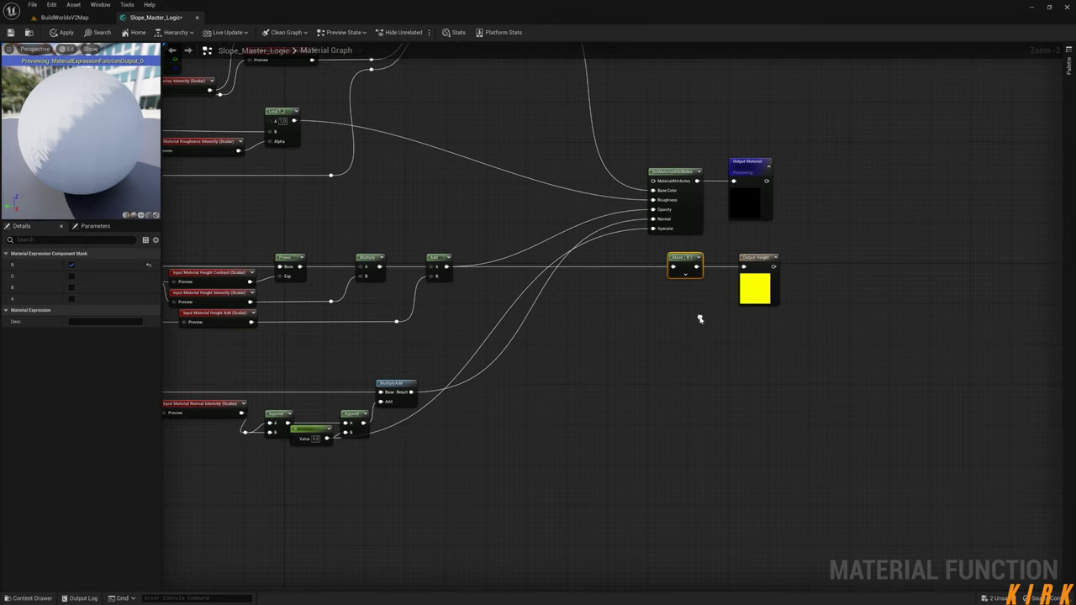
pyautogui.moveTo(813, 397); pyautogui.dragTo(805, 395, button='right')
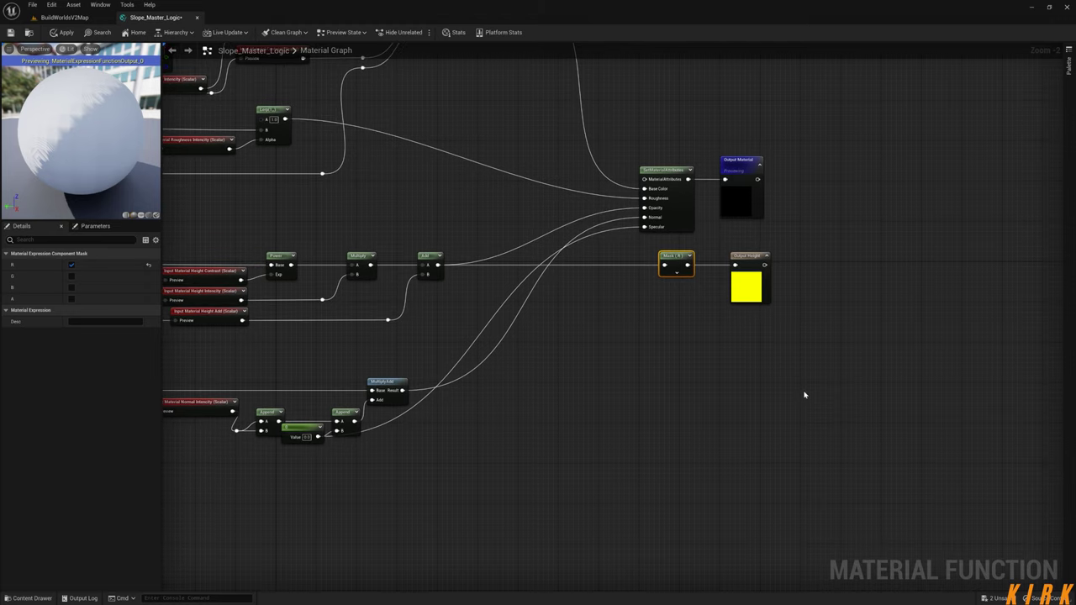
# - Open the Slope_Master material function from the 1_Slope_Master layer folder and hide its Stats panel
pyautogui.moveTo(545, 370); pyautogui.dragTo(706, 479, button='right')
pyautogui.scroll(-1, 703, 468)
pyautogui.moveTo(653, 440); pyautogui.dragTo(773, 433, button='right')
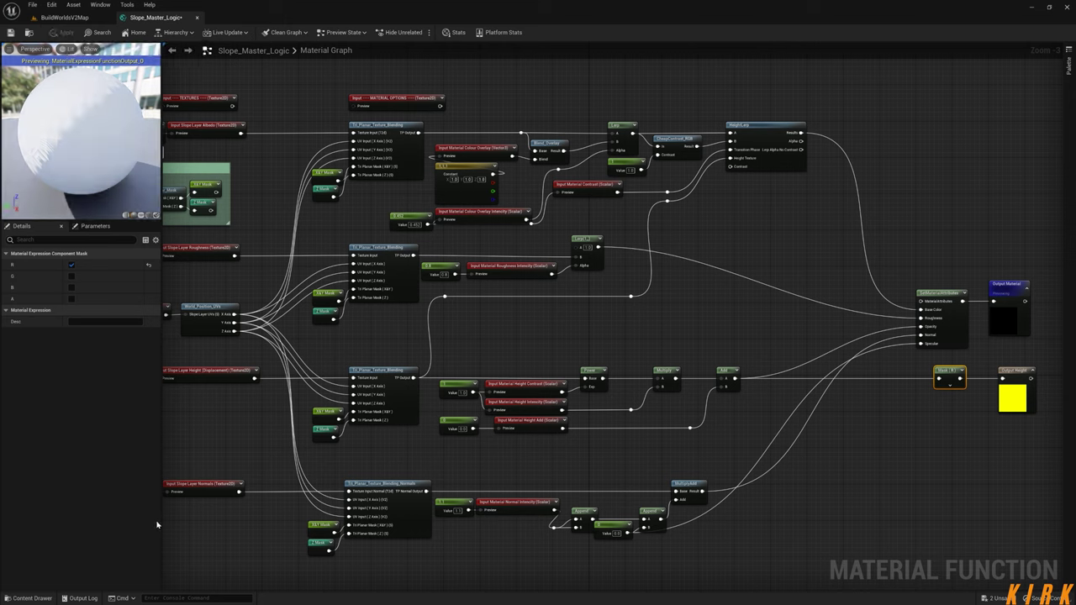
pyautogui.hotkey('ctrl', 'space')
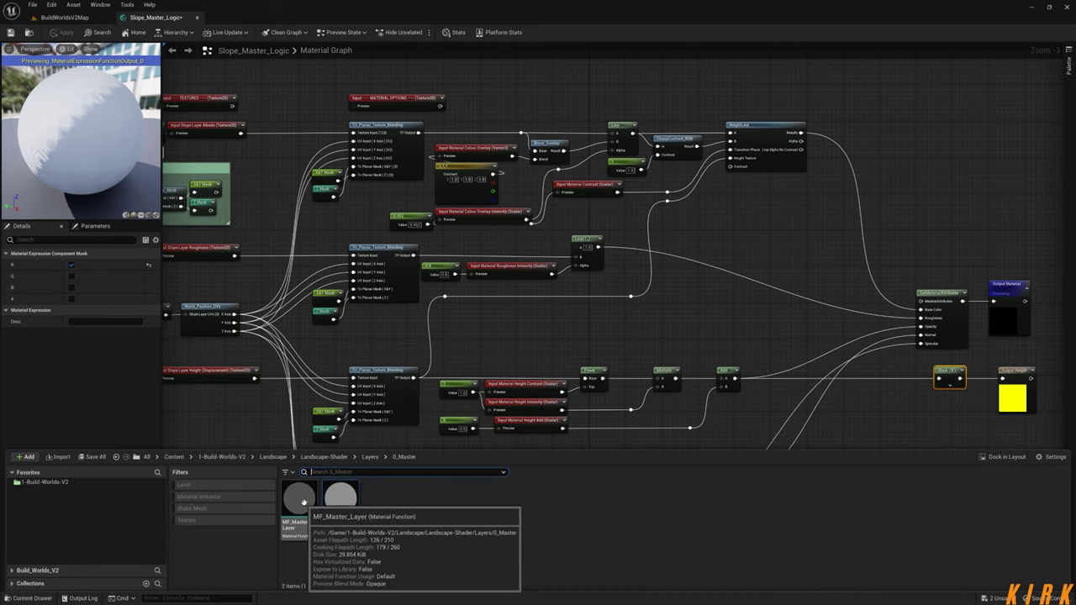
pyautogui.click(372, 458)
pyautogui.doubleClick(340, 498)
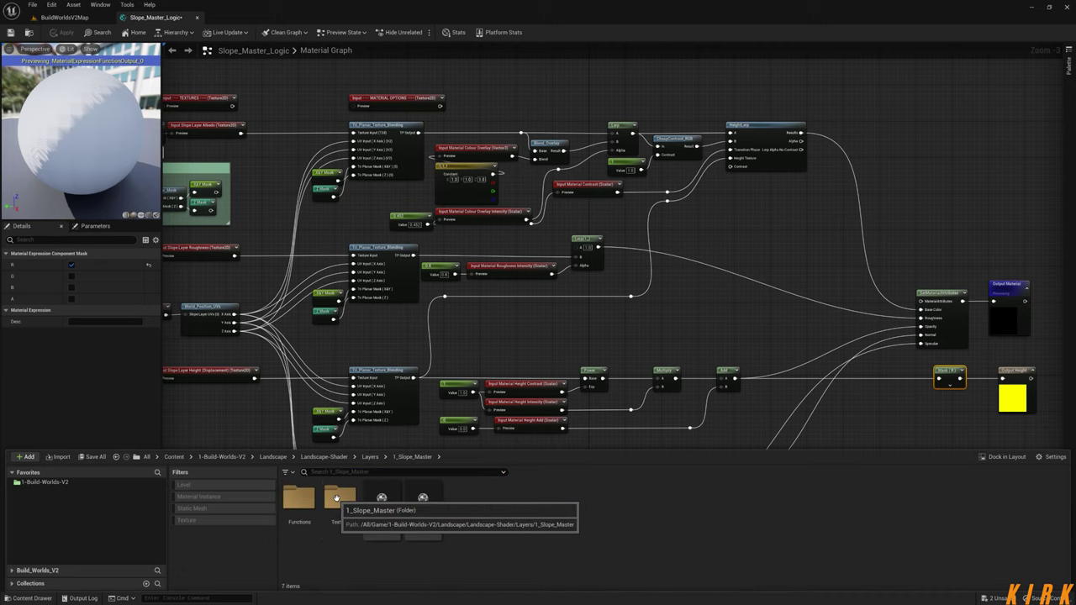
pyautogui.doubleClick(382, 497)
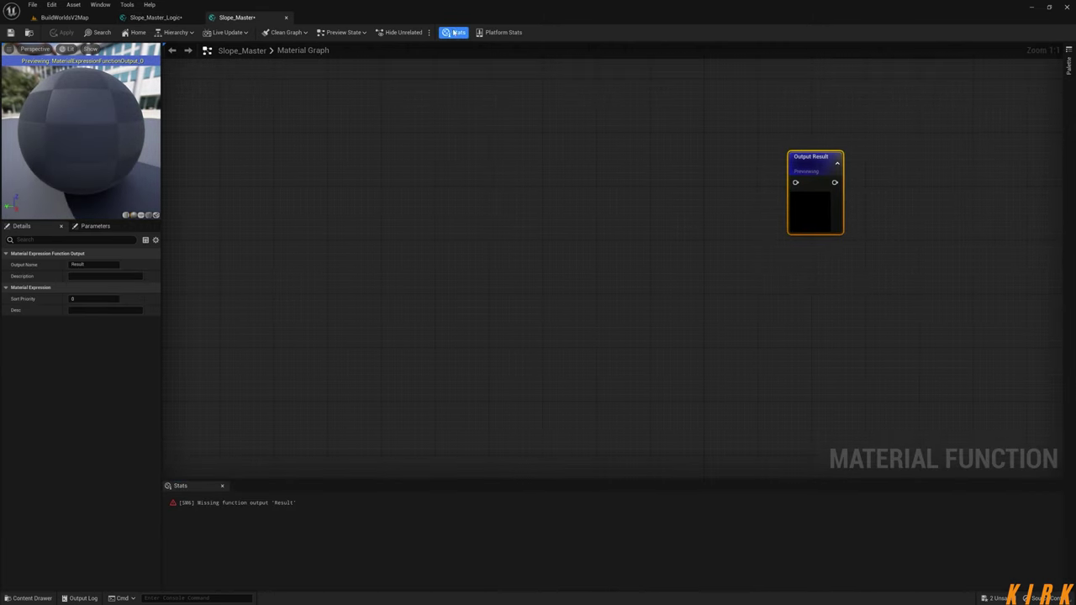
pyautogui.click(454, 31)
# - Save the Slope_Master_Logic function and return to the Slope_Master graph
pyautogui.click(32, 598)
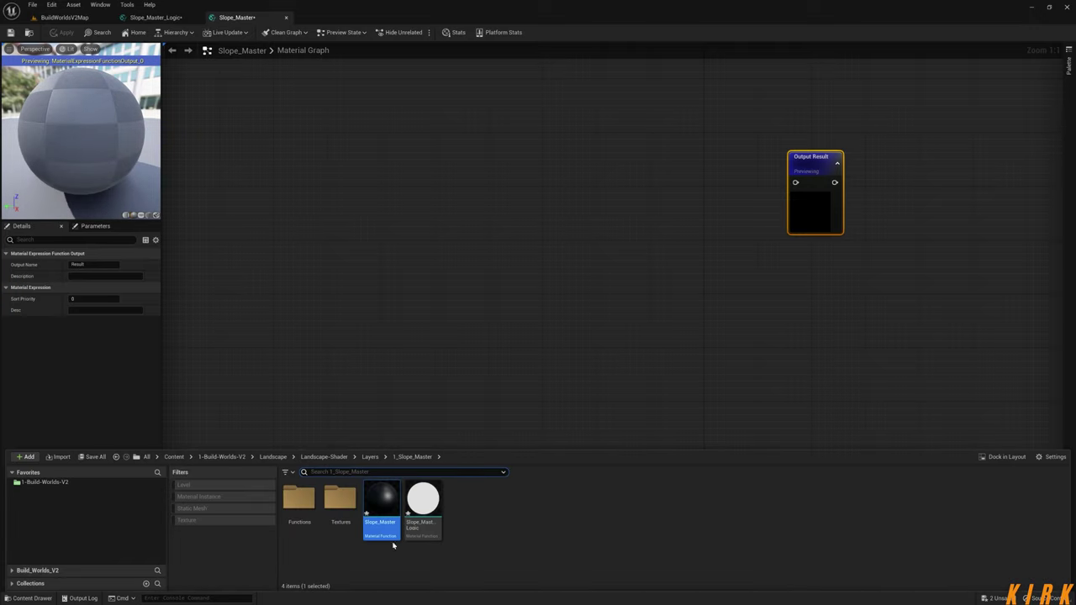
pyautogui.click(156, 17)
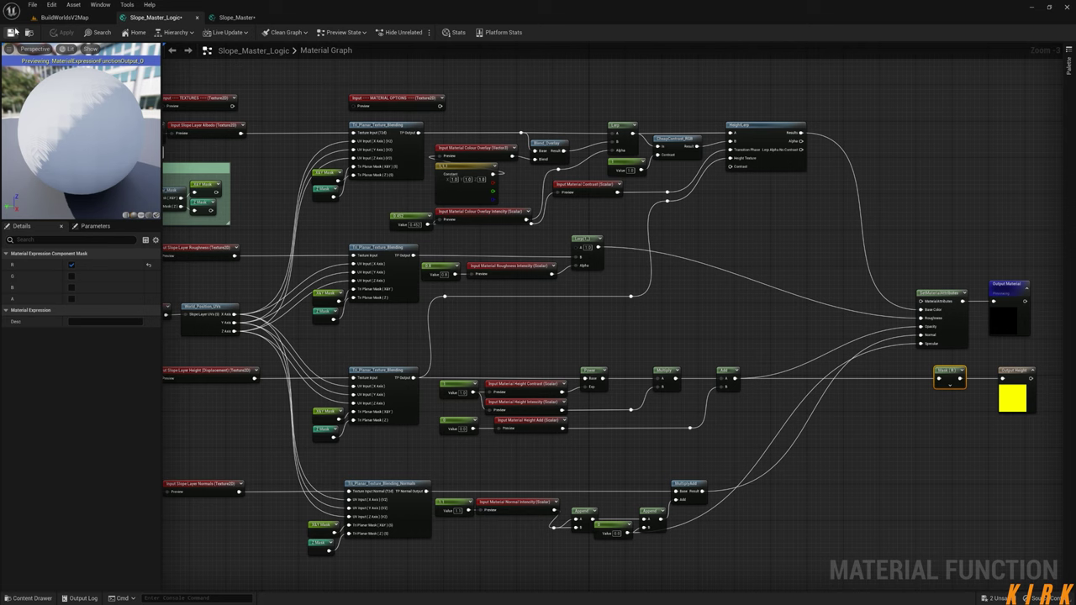
pyautogui.click(237, 17)
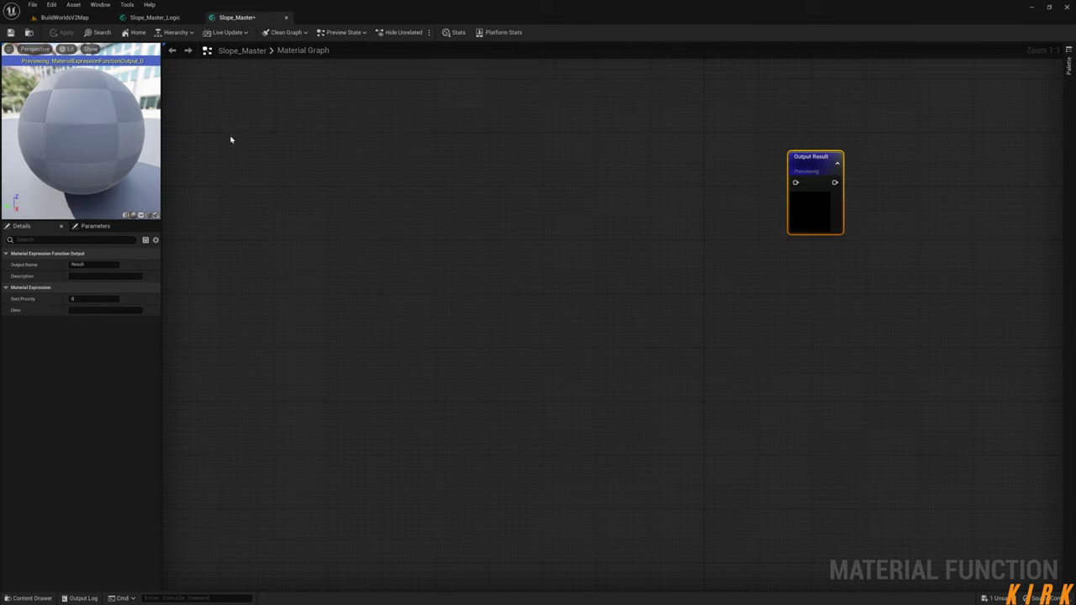
# - Place the Slope_Master_Logic function in the Slope_Master graph and move the Output Result node beside its outputs
pyautogui.click(42, 594)
pyautogui.moveTo(422, 496); pyautogui.dragTo(384, 121)
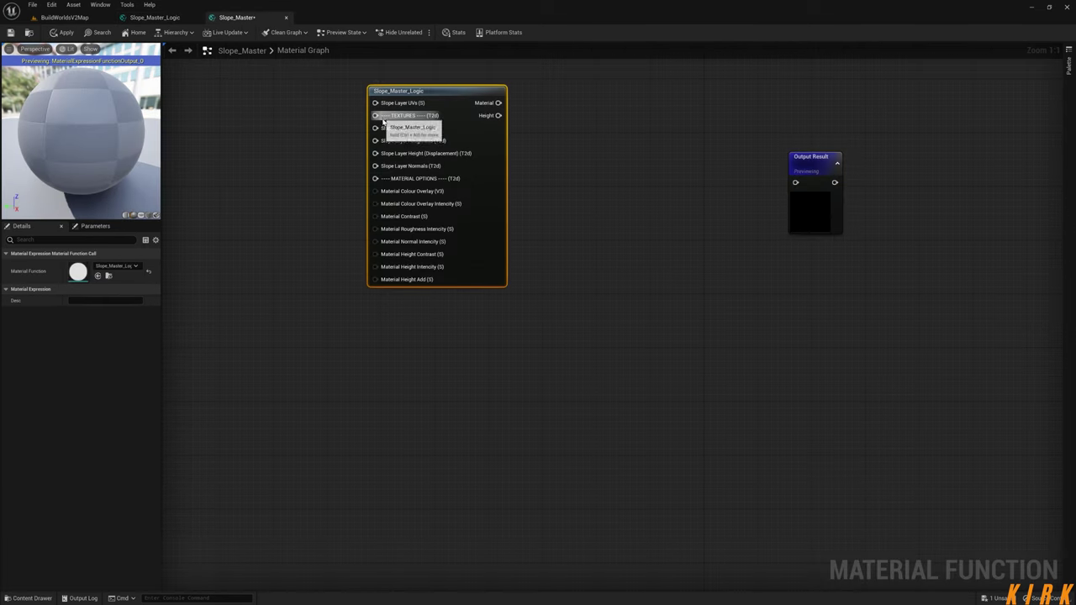
pyautogui.moveTo(543, 170); pyautogui.dragTo(549, 308, button='right')
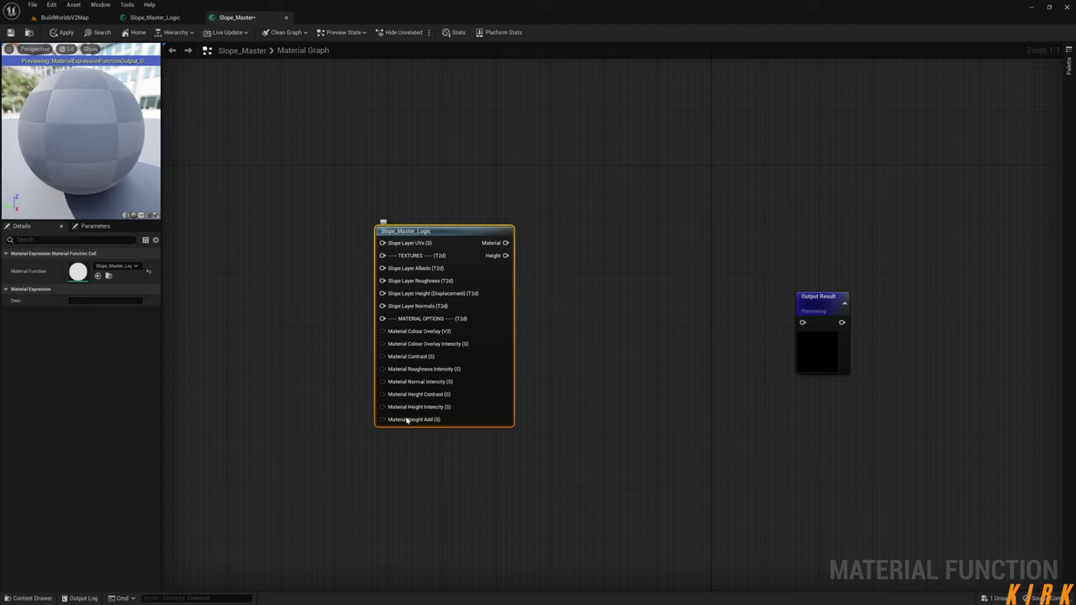
pyautogui.moveTo(495, 258); pyautogui.dragTo(548, 244)
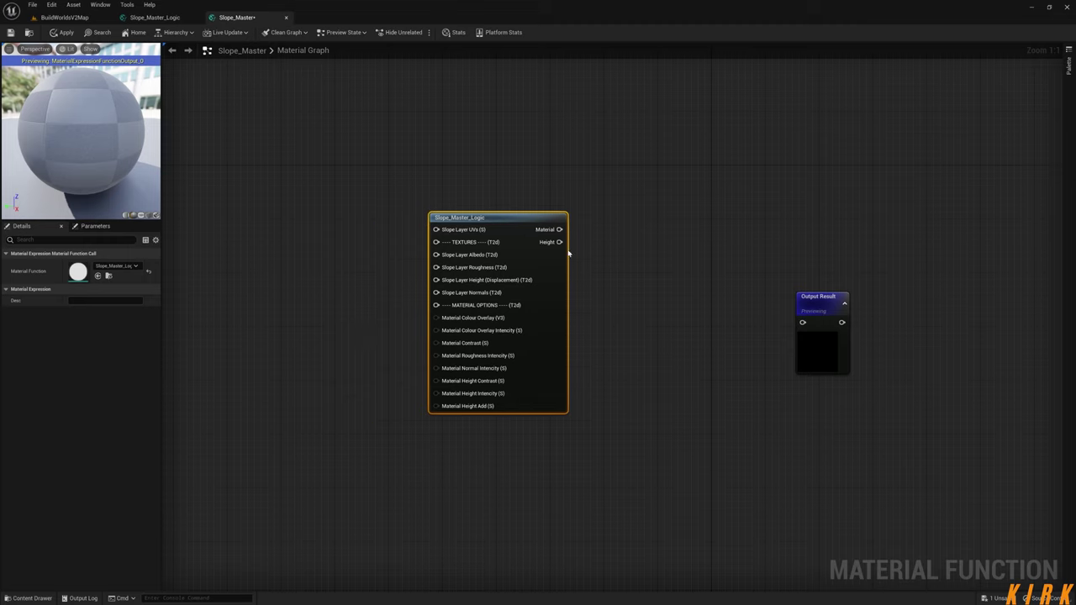
pyautogui.moveTo(681, 310); pyautogui.dragTo(593, 303, button='right')
pyautogui.moveTo(719, 293); pyautogui.dragTo(681, 206)
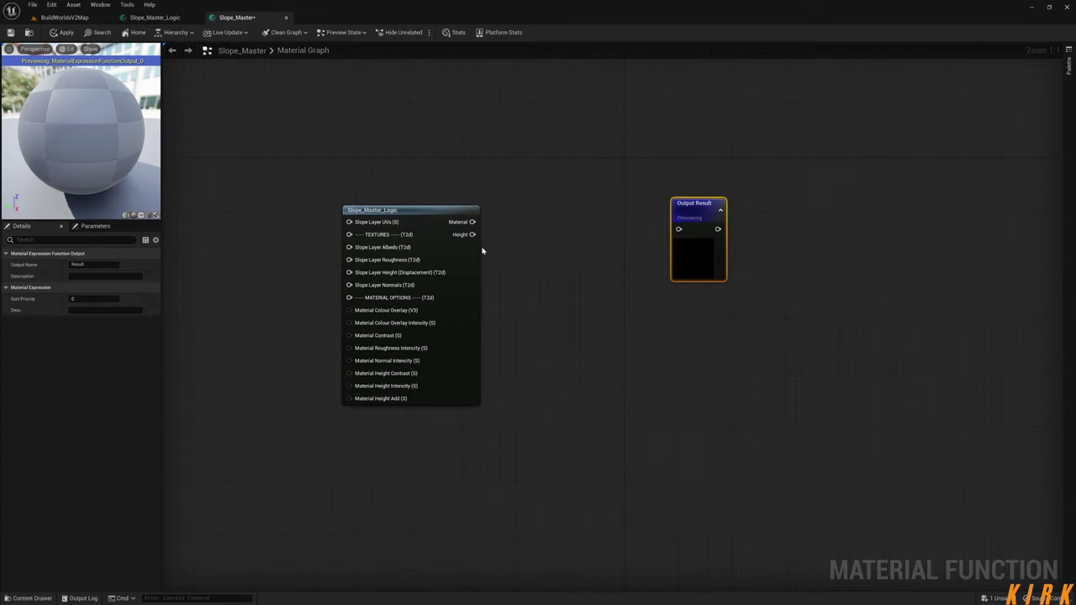
# - Rename the Slope_Master output to Material and duplicate it as a second output named Height
pyautogui.click(93, 265)
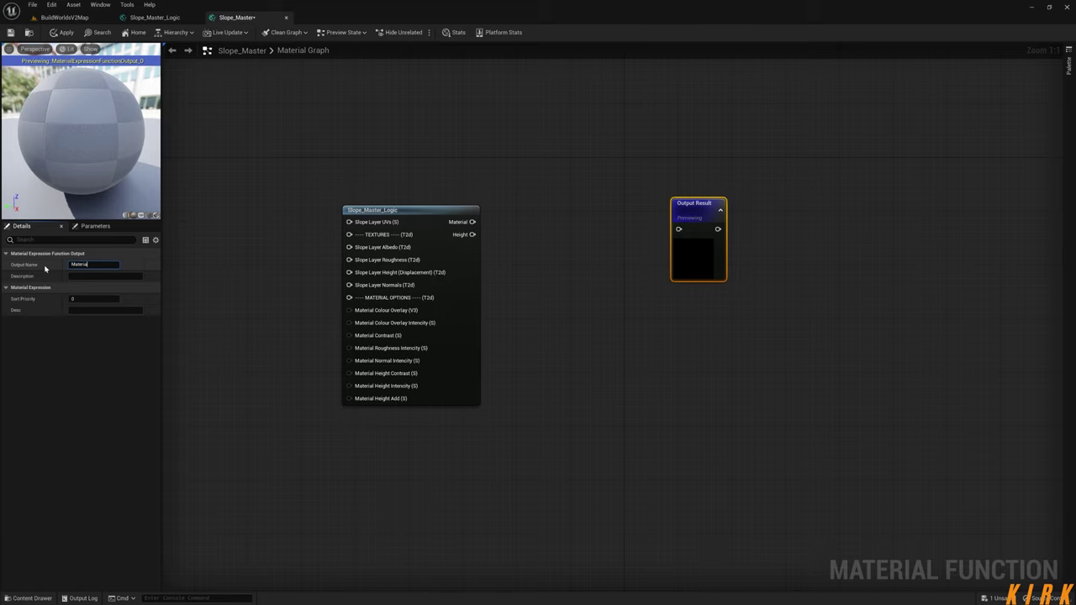
pyautogui.write('Material')
pyautogui.press('Return')
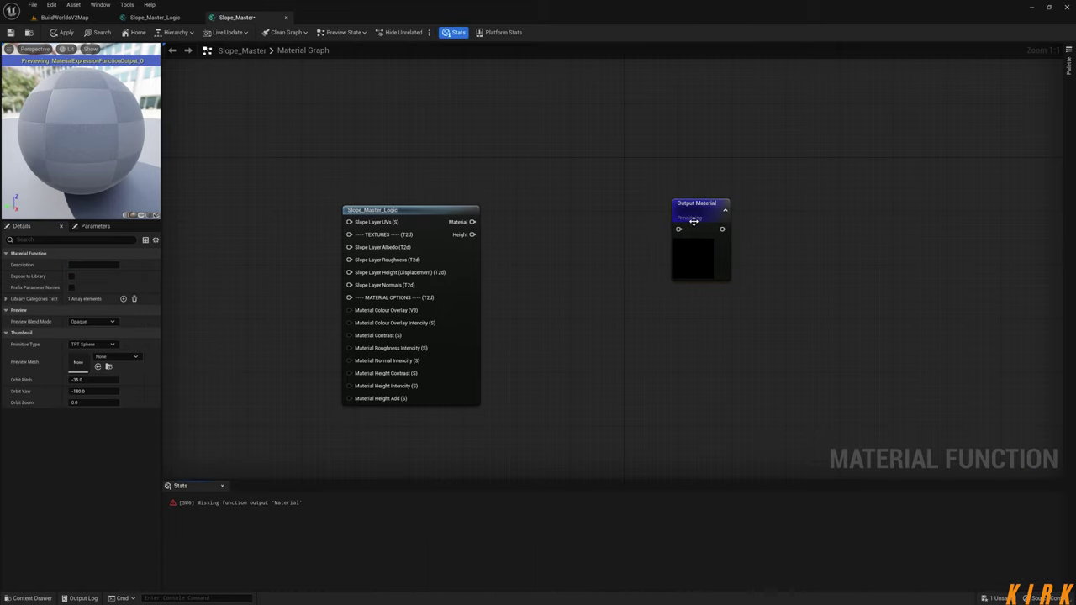
pyautogui.hotkey('ctrl', 'd')
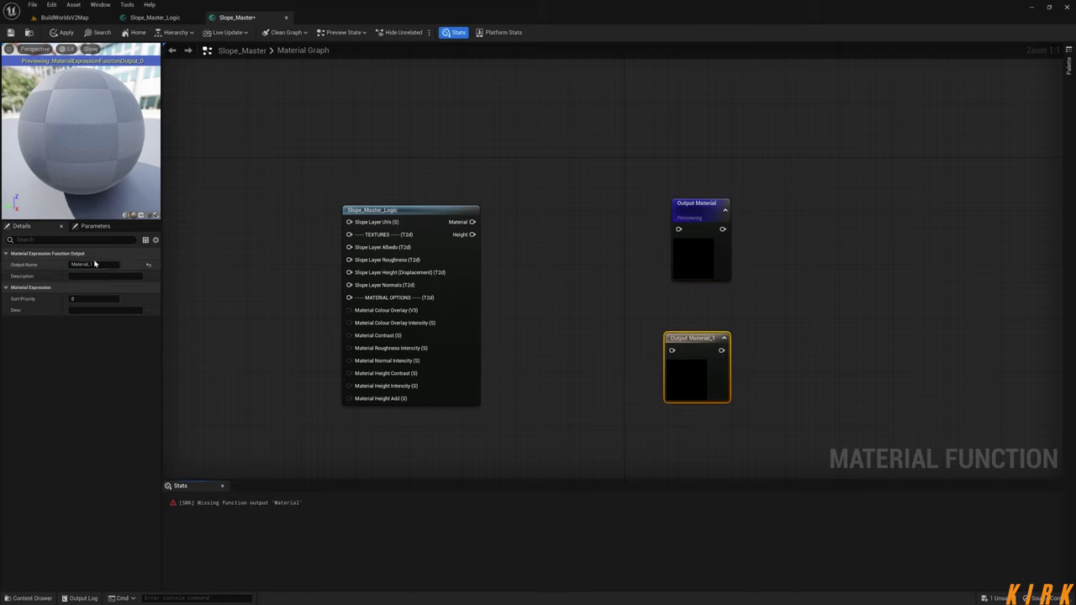
pyautogui.click(92, 265)
pyautogui.press('Return')
pyautogui.click(572, 339)
# - Connect Slope_Master_Logic's Material and Height outputs to the matching output nodes and stack those nodes closely together
pyautogui.moveTo(473, 235); pyautogui.dragTo(672, 350)
pyautogui.moveTo(679, 228); pyautogui.dragTo(472, 222)
pyautogui.moveTo(688, 337); pyautogui.dragTo(693, 289)
pyautogui.moveTo(777, 207); pyautogui.dragTo(717, 259)
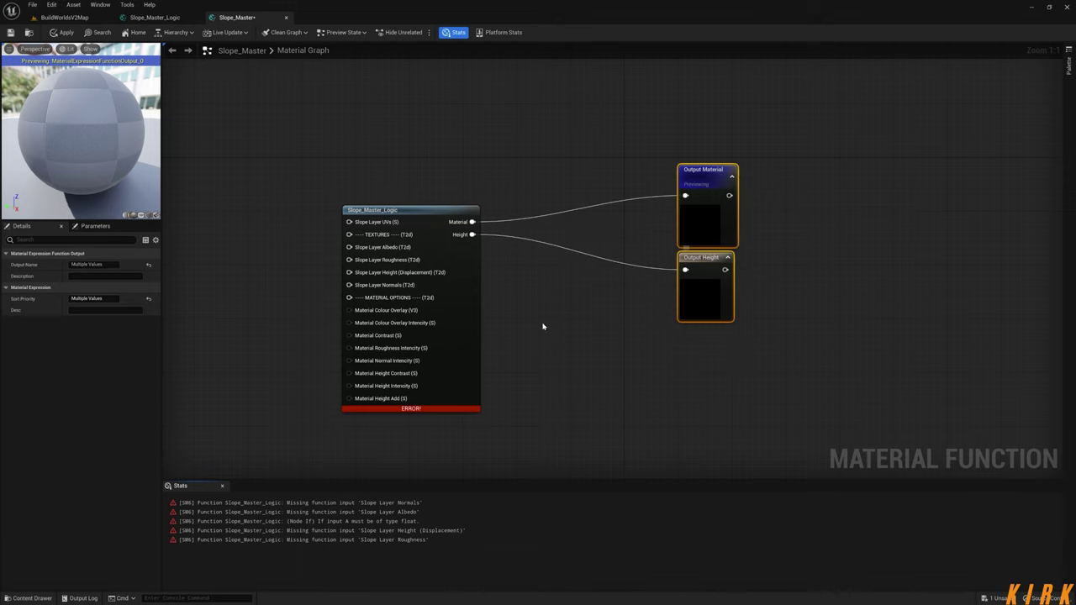
# - Hide the Stats panel in the Slope_Master graph
pyautogui.moveTo(586, 313); pyautogui.dragTo(630, 350, button='right')
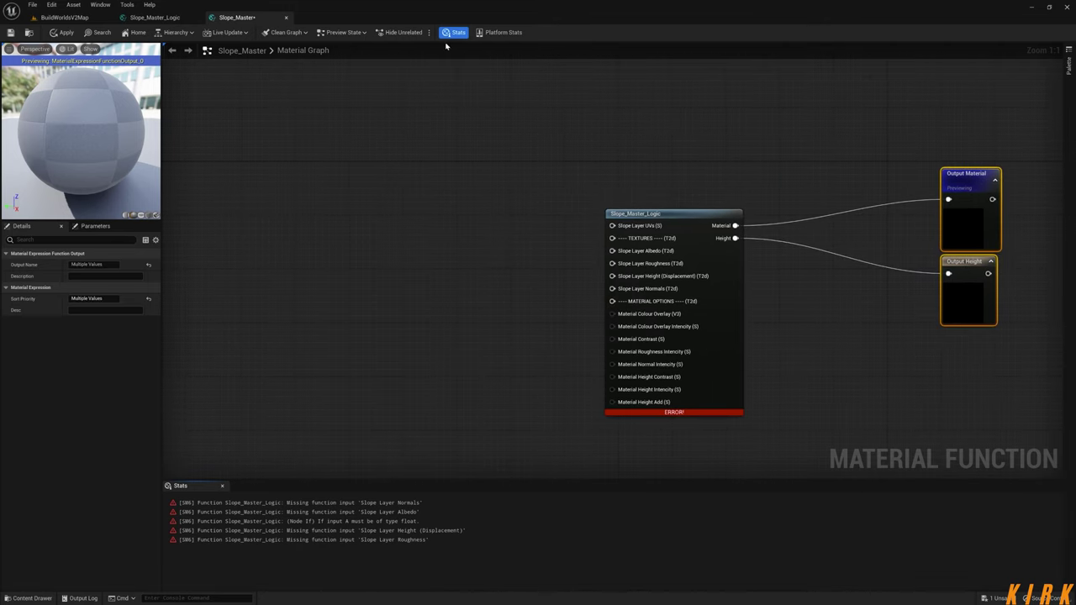
pyautogui.click(452, 35)
pyautogui.moveTo(534, 276); pyautogui.dragTo(487, 253, button='right')
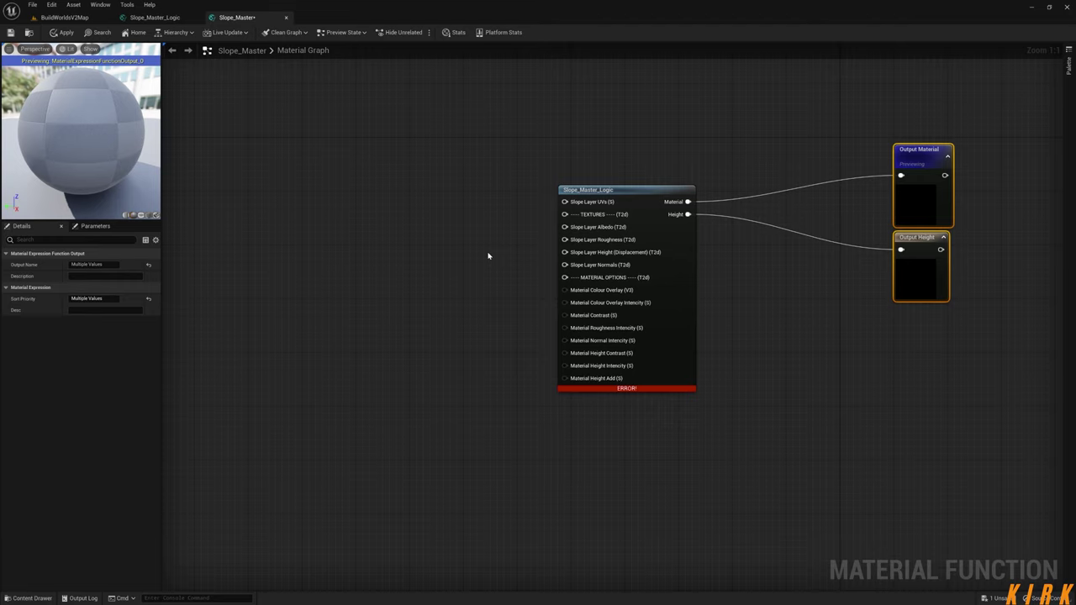
# - Promote Slope_Master_Logic's Slope Layer UVs input to a parameter named Slope Layer UVs and place it up and left of the function node
pyautogui.moveTo(488, 255); pyautogui.dragTo(542, 278, button='right')
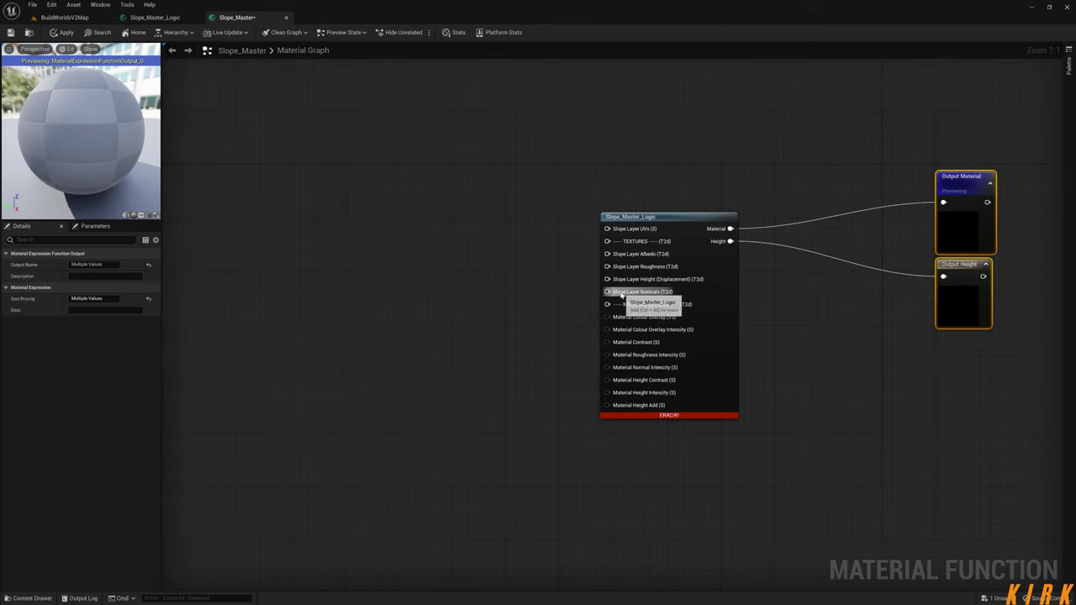
pyautogui.rightClick(634, 230)
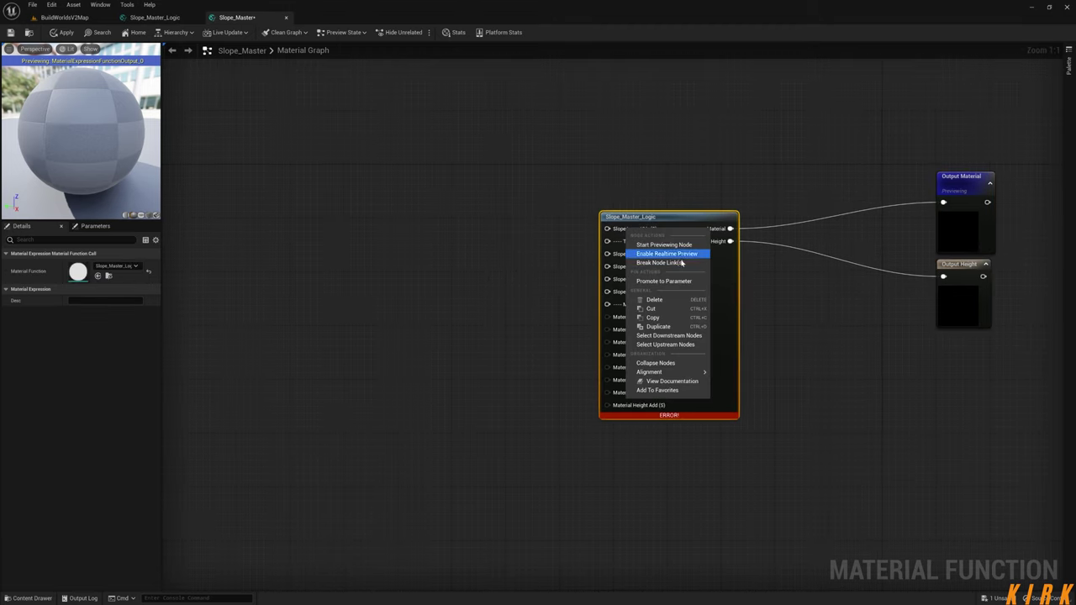
pyautogui.click(669, 281)
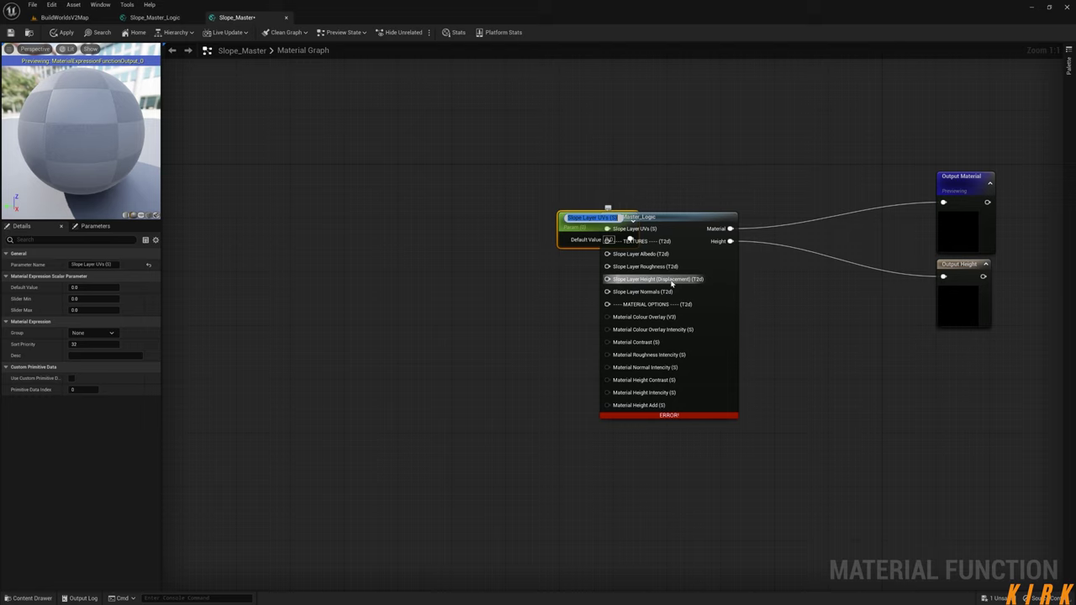
pyautogui.press('Right')
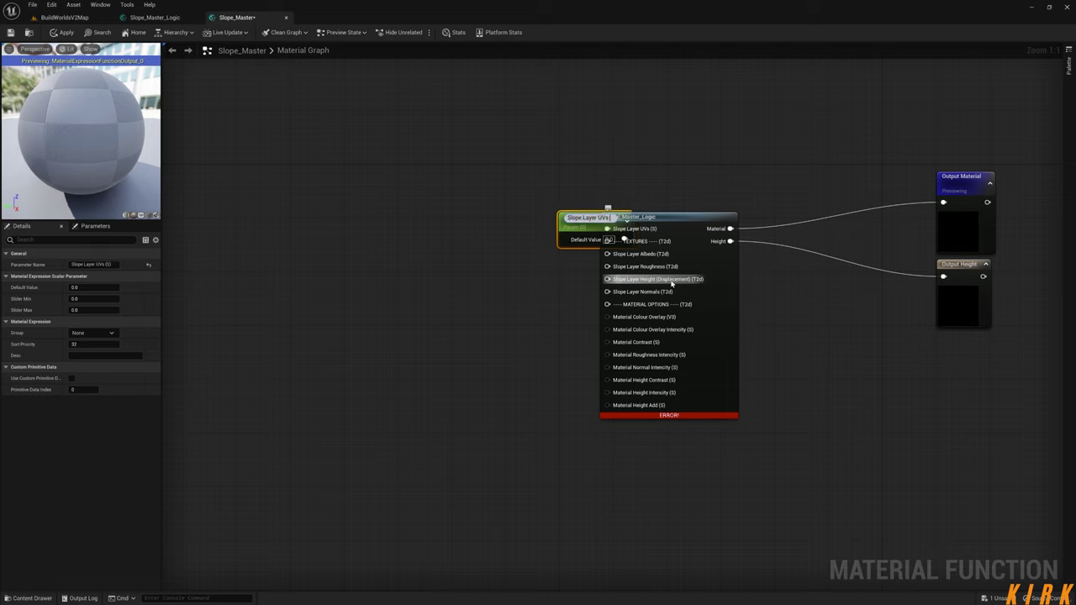
pyautogui.press('Return')
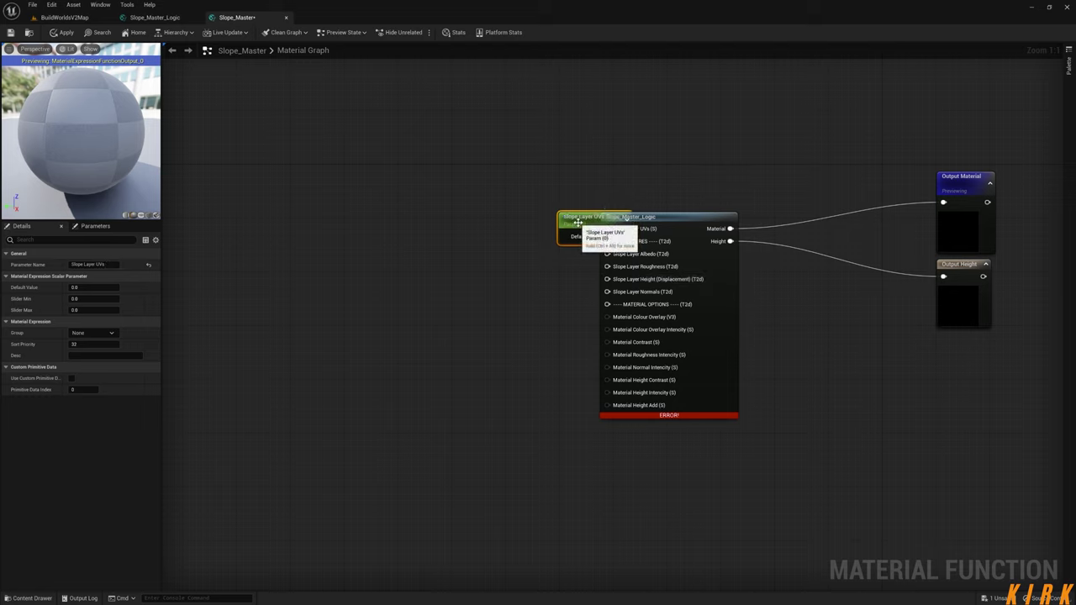
pyautogui.moveTo(582, 228); pyautogui.dragTo(375, 168)
# - Set the Slope Layer UVs parameter's default to 1100, slider minimum to 1 and maximum to 5000, and move it farther from the function
pyautogui.click(84, 287)
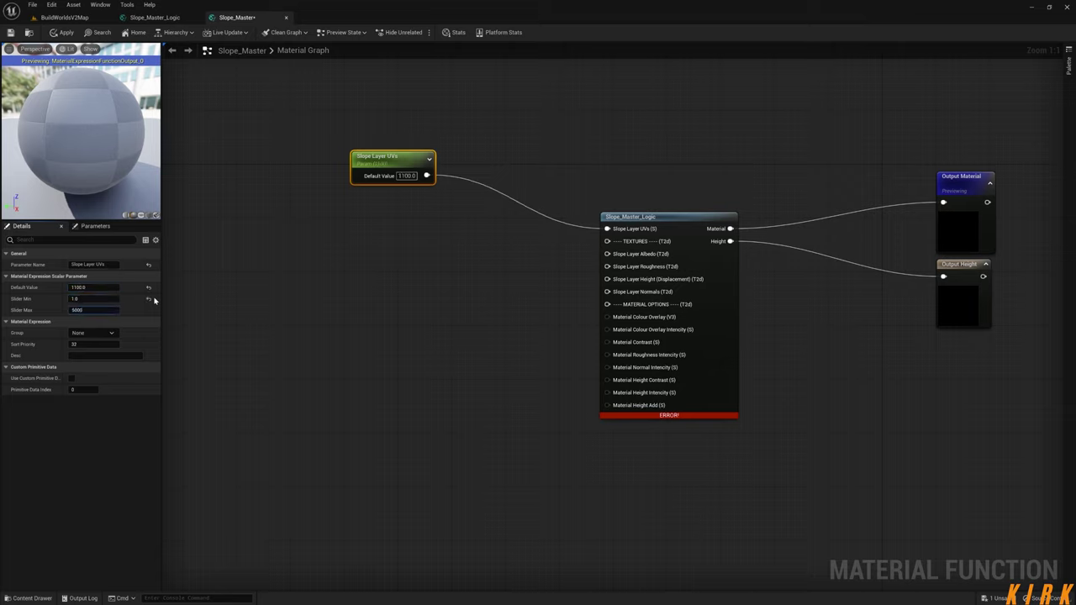
pyautogui.press('Return')
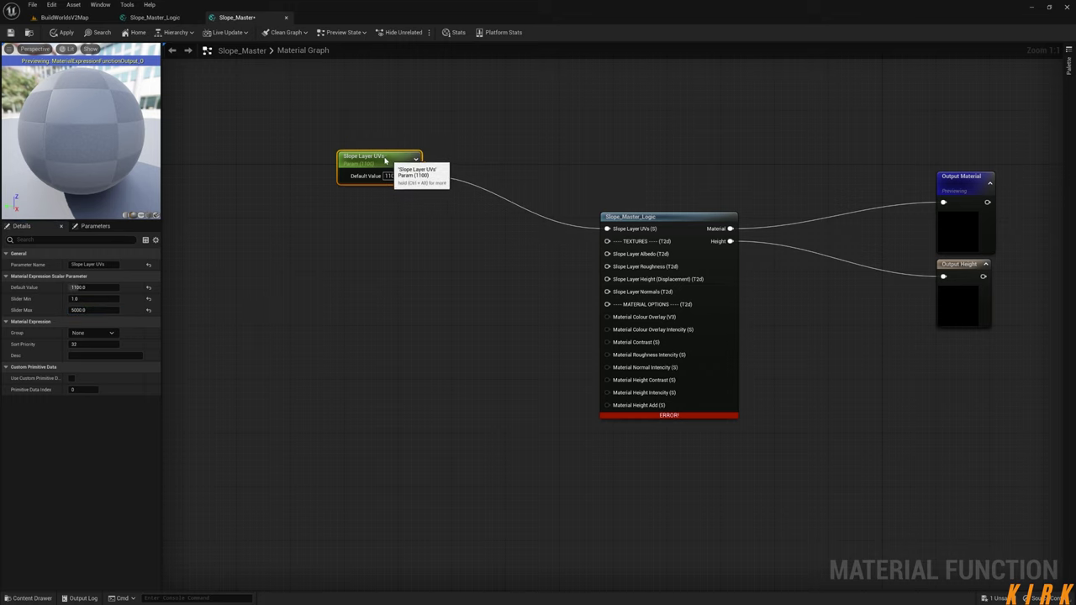
pyautogui.moveTo(390, 160); pyautogui.dragTo(357, 147)
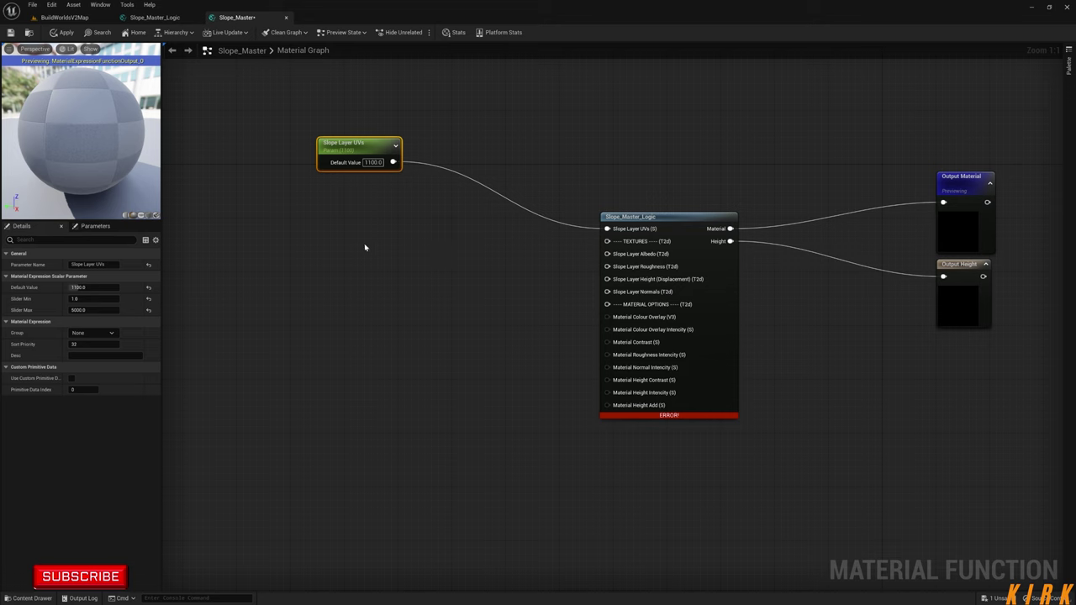
# - Promote the Slope Layer Albedo input to a texture parameter named Slope Layer Albedo and place it directly below Slope Layer UVs
pyautogui.moveTo(402, 267); pyautogui.dragTo(456, 272, button='right')
pyautogui.moveTo(566, 301); pyautogui.dragTo(573, 339, button='right')
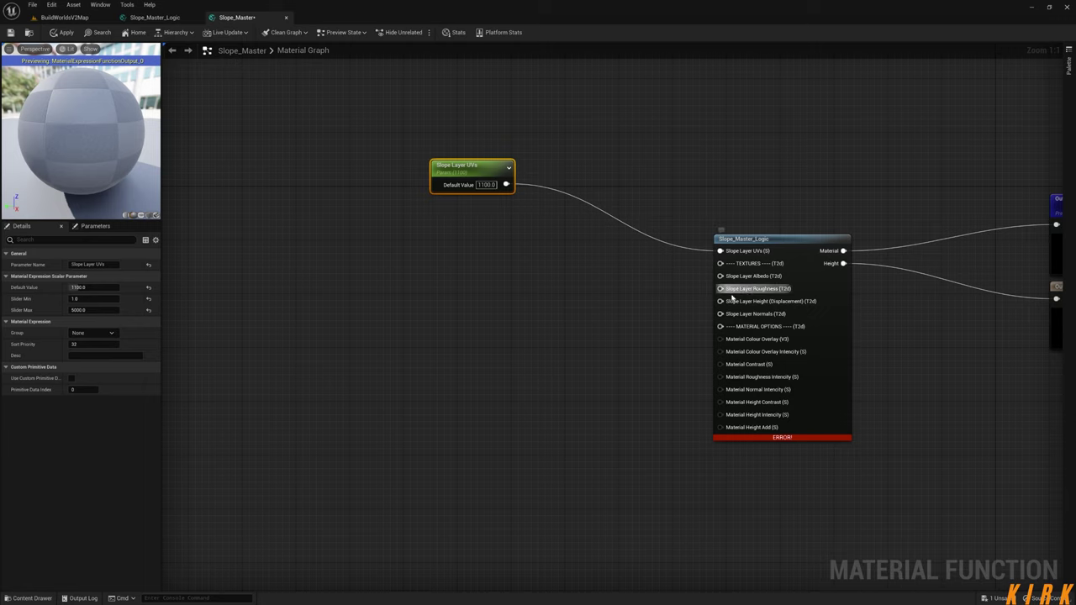
pyautogui.moveTo(694, 311); pyautogui.dragTo(731, 307, button='right')
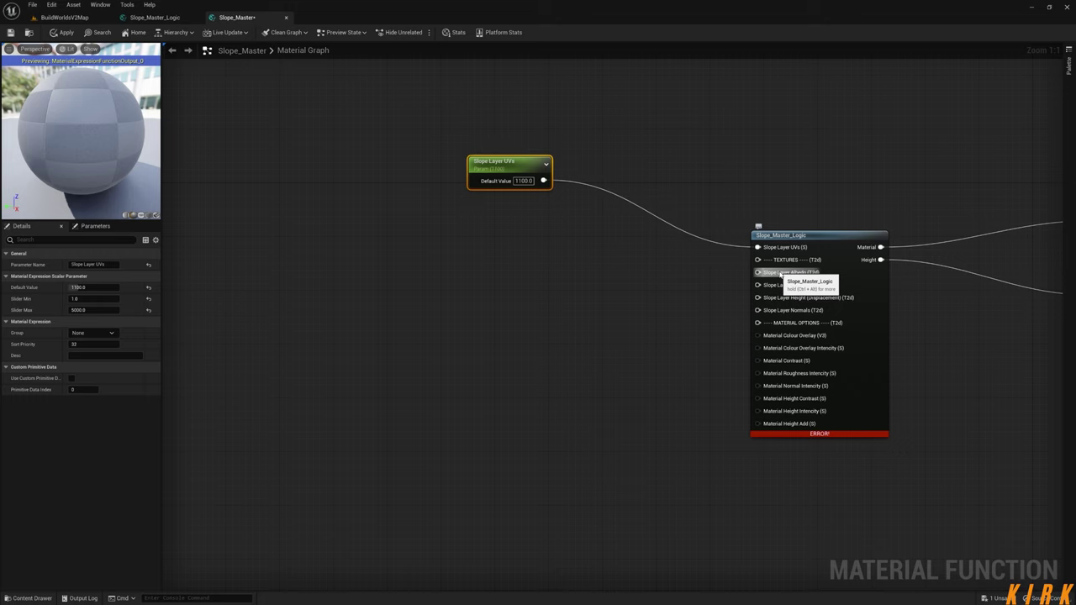
pyautogui.rightClick(779, 274)
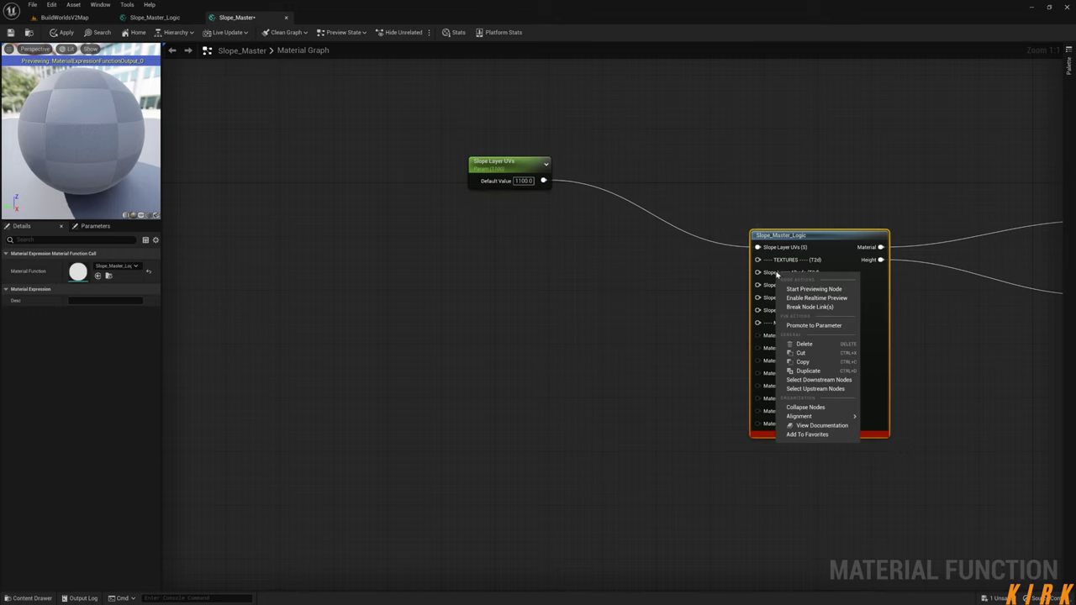
pyautogui.click(814, 325)
pyautogui.press('Right')
pyautogui.press('BackSpace')
pyautogui.press('BackSpace')
pyautogui.press('BackSpace')
pyautogui.press('BackSpace')
pyautogui.press('Return')
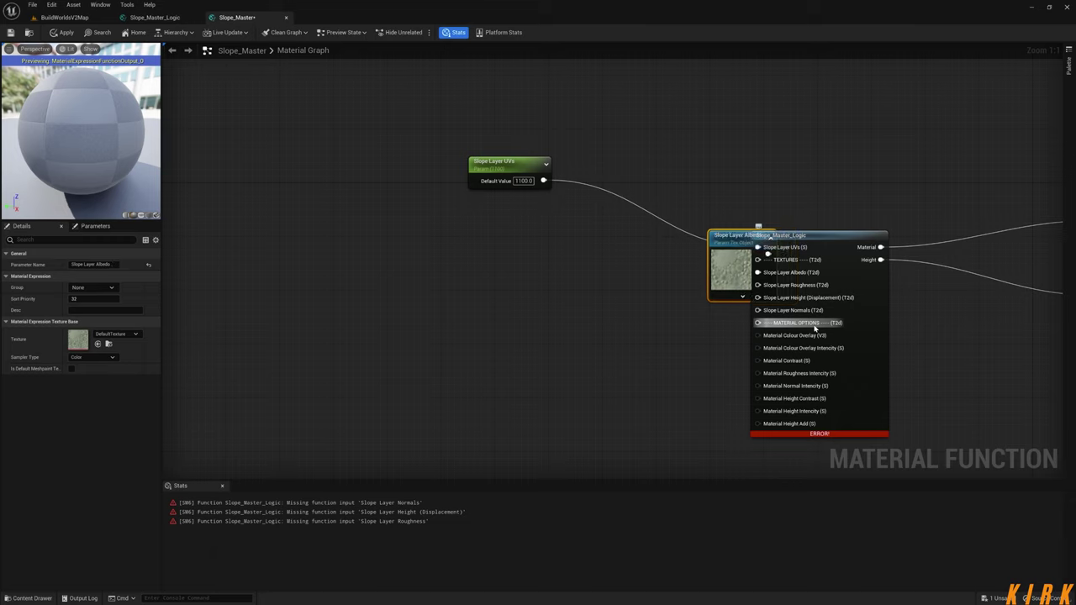
pyautogui.moveTo(739, 239); pyautogui.dragTo(497, 200)
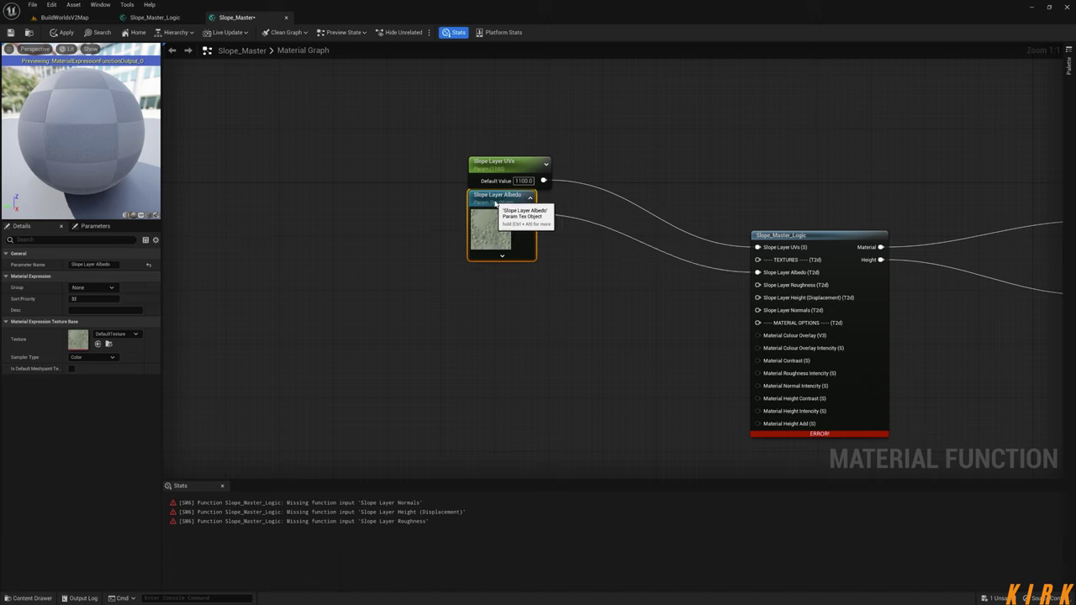
# - Promote the Slope Layer Roughness input to a texture parameter named Slope Layer Roughness and place it below the albedo parameter
pyautogui.rightClick(782, 290)
pyautogui.click(819, 338)
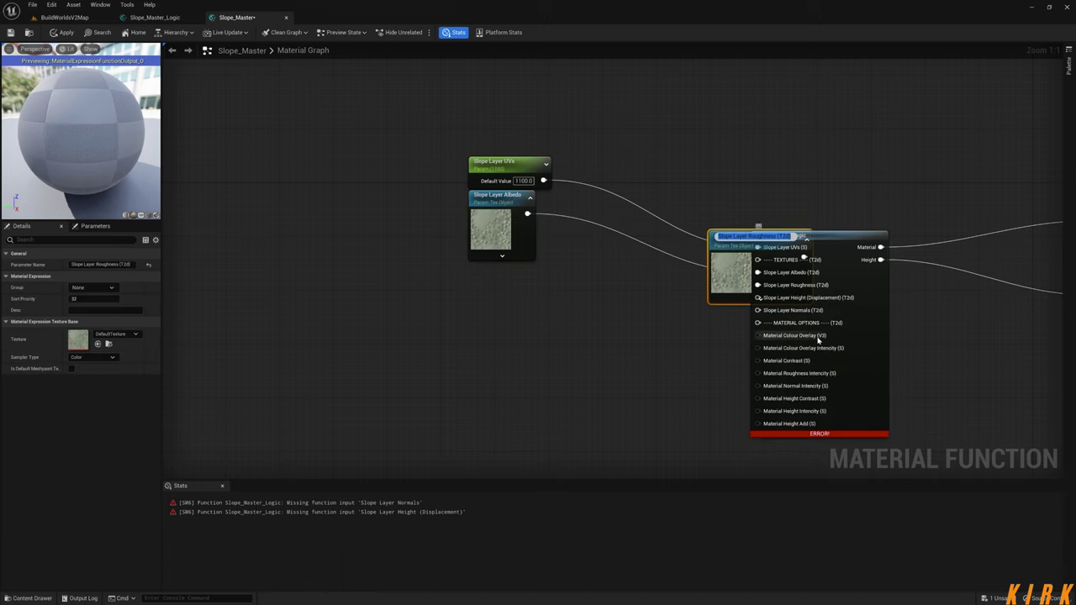
pyautogui.press('Return')
pyautogui.press('BackSpace')
pyautogui.press('BackSpace')
pyautogui.press('BackSpace')
pyautogui.press('BackSpace')
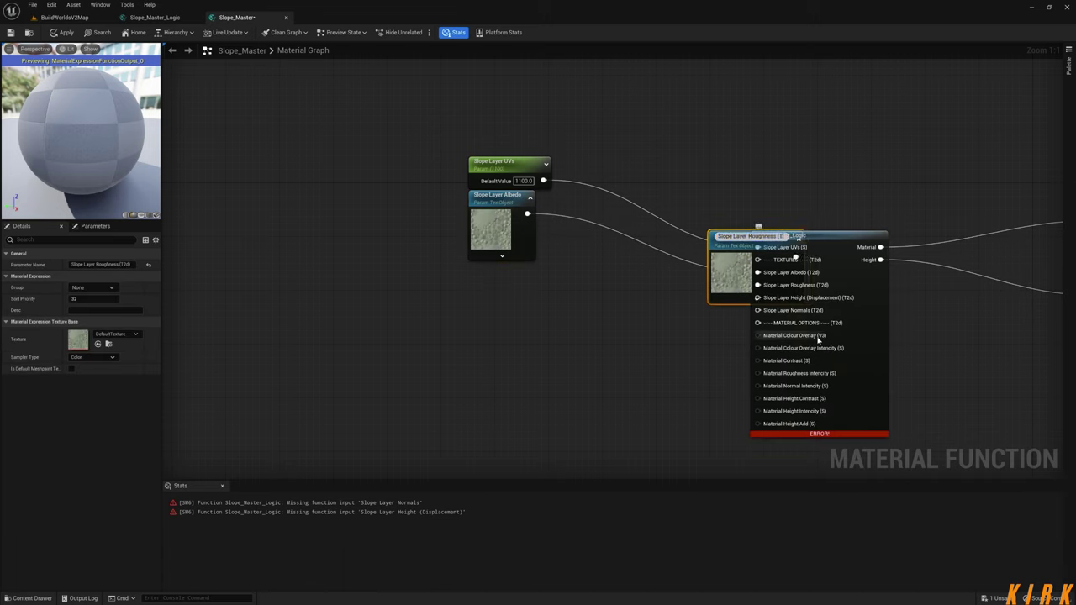
pyautogui.press('Return')
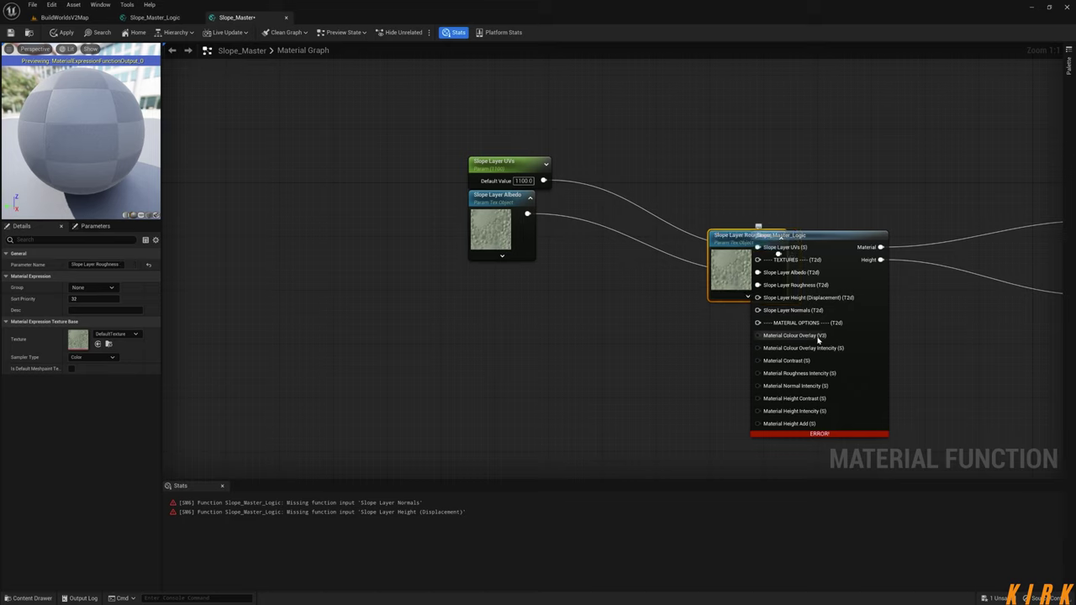
pyautogui.moveTo(740, 235); pyautogui.dragTo(496, 268)
# - Promote the Slope Layer Height (Displacement) input to a texture parameter, drop the type suffix from its name and place it below Roughness
pyautogui.rightClick(765, 299)
pyautogui.click(814, 359)
pyautogui.press('BackSpace')
pyautogui.press('BackSpace')
pyautogui.press('BackSpace')
pyautogui.press('BackSpace')
pyautogui.press('Return')
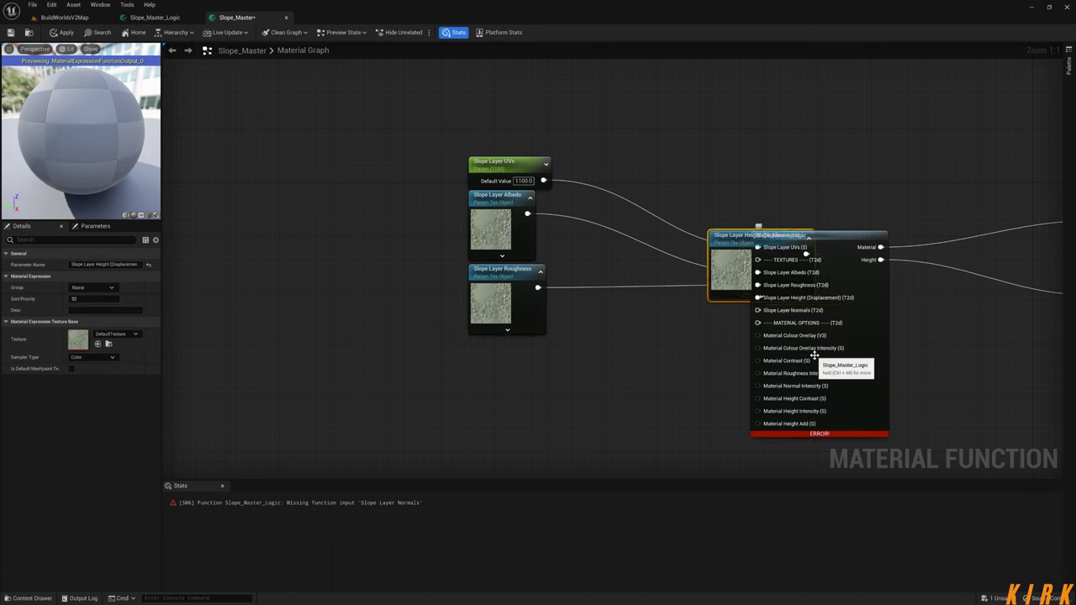
pyautogui.moveTo(731, 237); pyautogui.dragTo(497, 352)
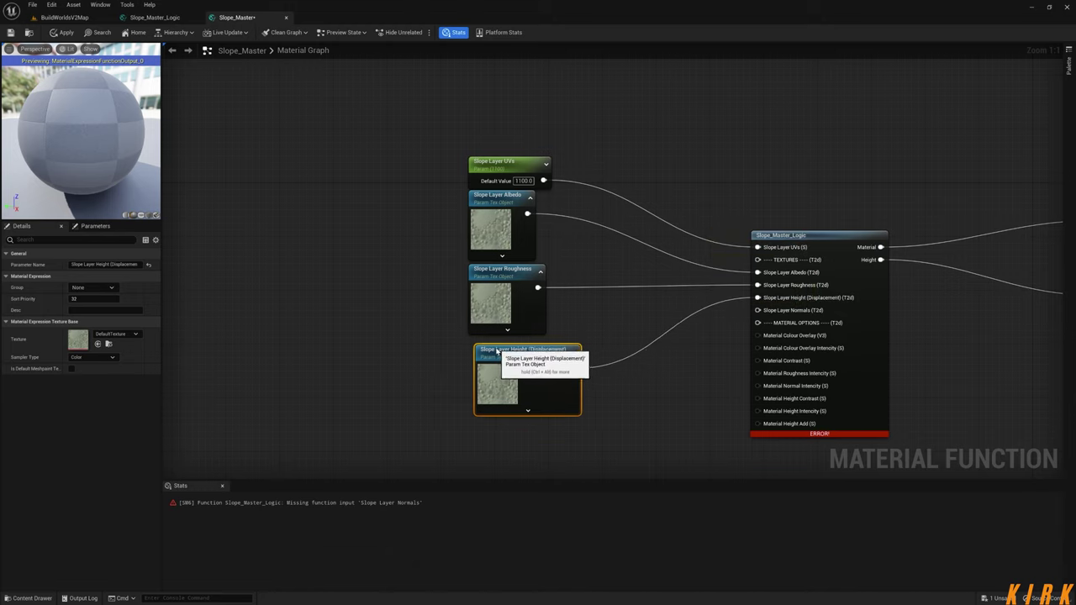
# - Promote the Slope Layer Normals input to a texture parameter named Slope Layer Normals and place it below the height parameter
pyautogui.rightClick(775, 313)
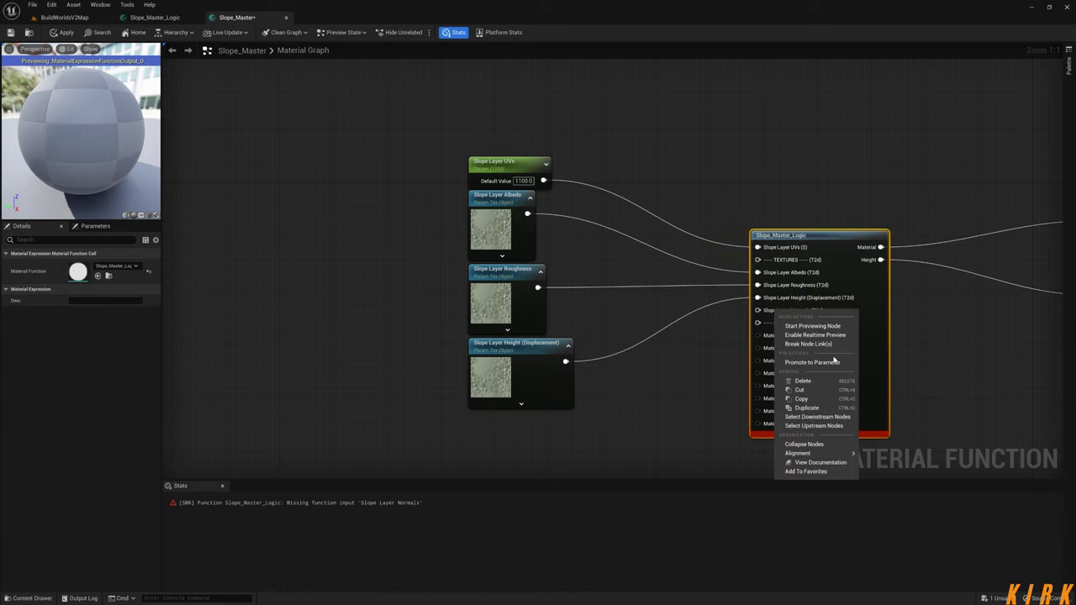
pyautogui.click(834, 360)
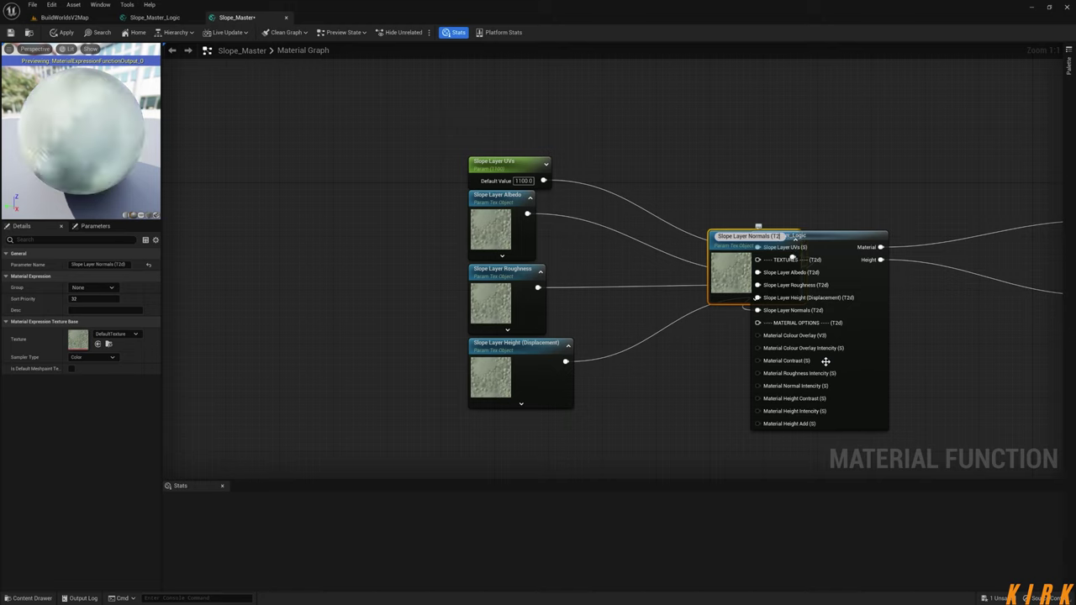
pyautogui.press('Return')
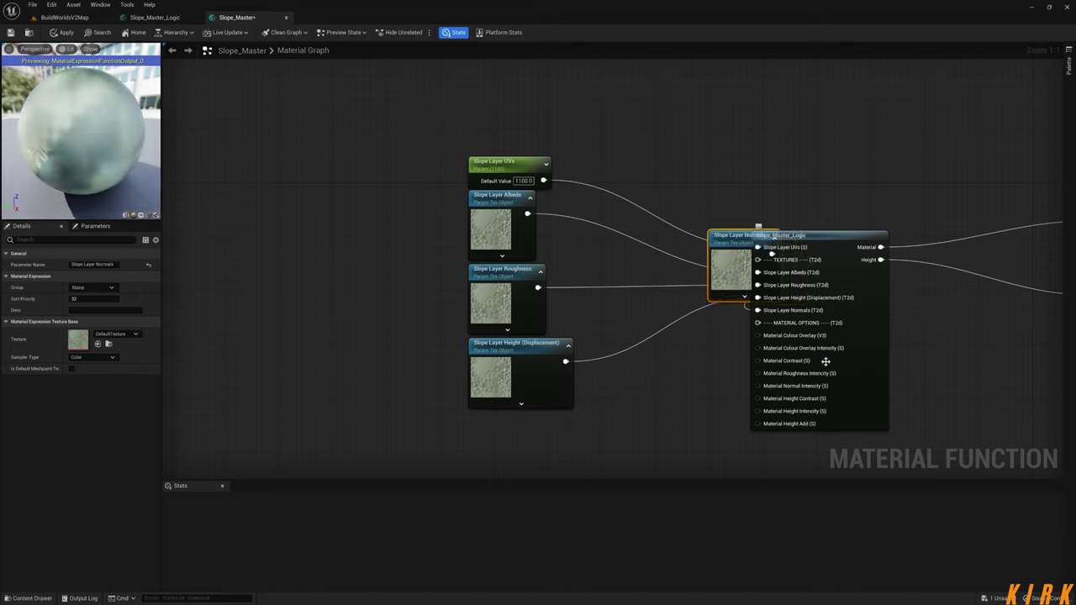
pyautogui.moveTo(729, 237); pyautogui.dragTo(495, 422)
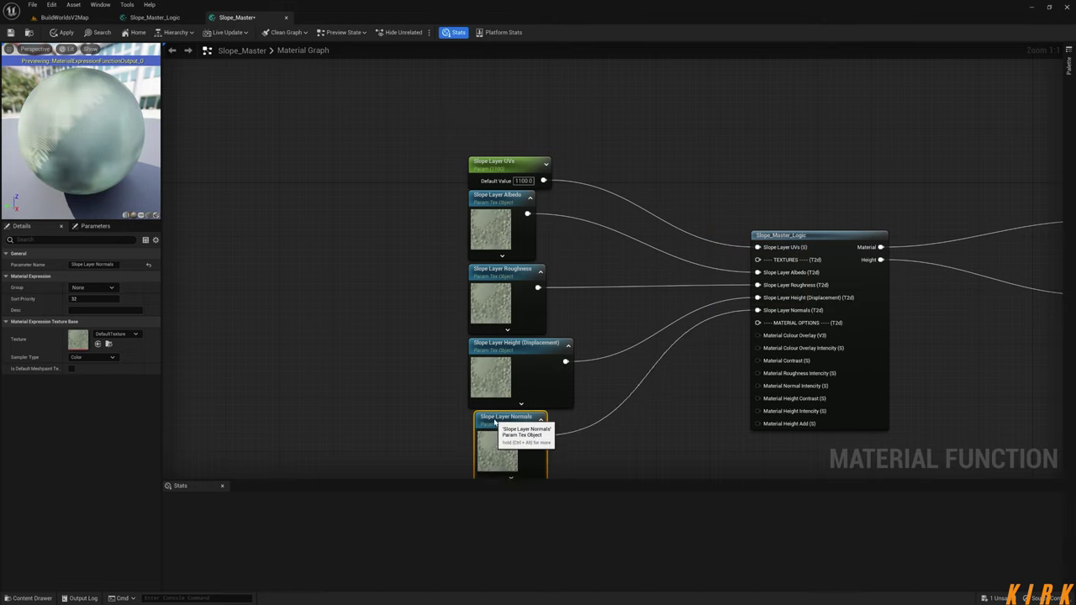
# - Move the UVs parameter and the four texture parameters together up and away from Slope_Master_Logic to free space beside its inputs
pyautogui.scroll(-2, 608, 372)
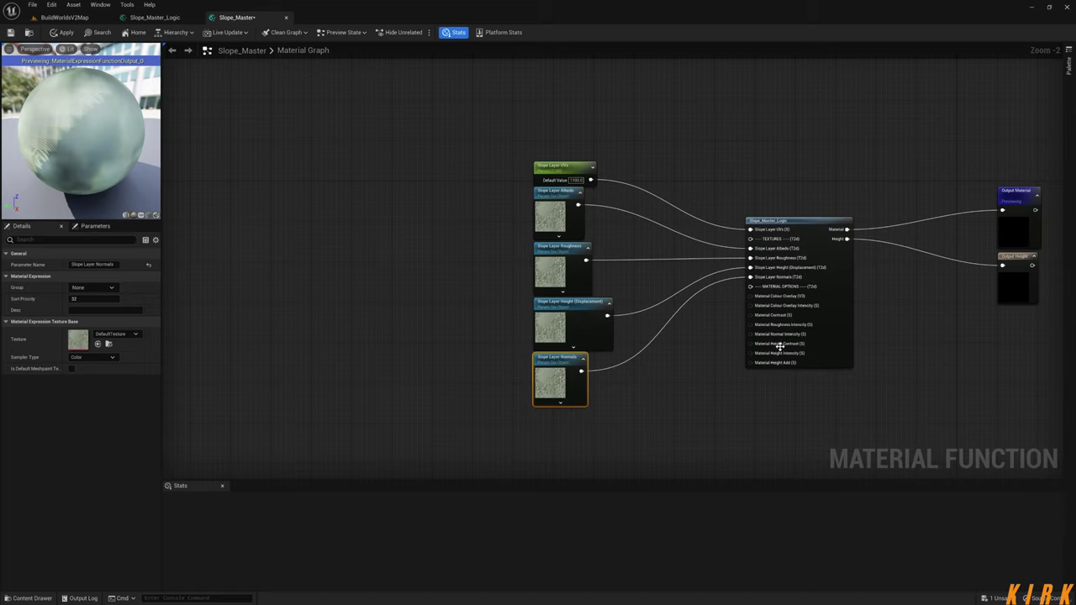
pyautogui.moveTo(642, 151); pyautogui.dragTo(516, 389)
pyautogui.moveTo(576, 361); pyautogui.dragTo(529, 221)
pyautogui.moveTo(611, 366); pyautogui.dragTo(520, 123, button='right')
pyautogui.click(559, 211)
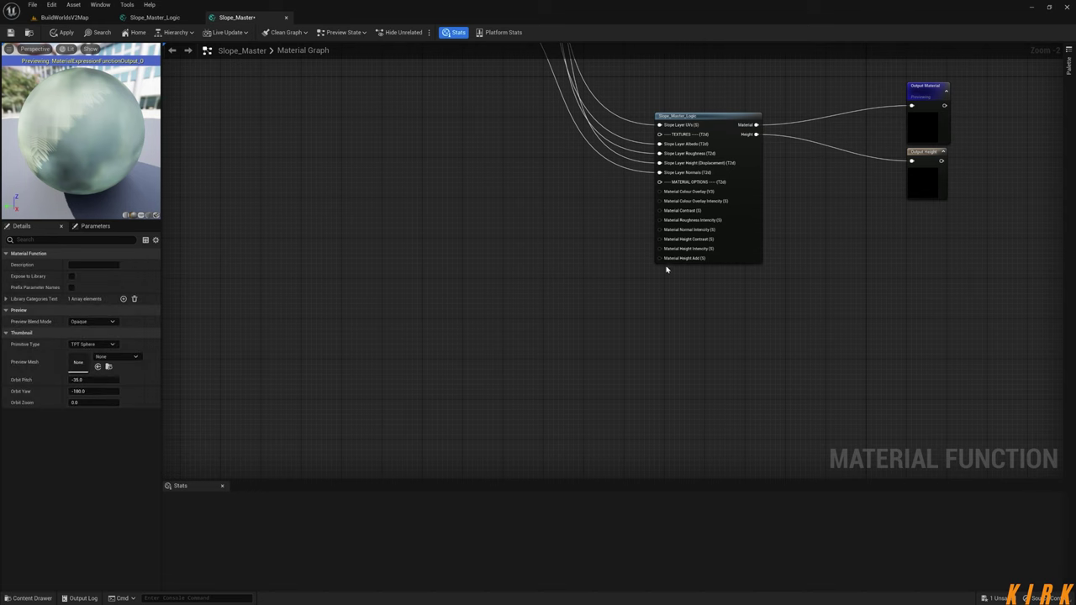
# - Hide the reopened Stats panel below the Slope_Master graph
pyautogui.moveTo(595, 251); pyautogui.dragTo(619, 288, button='right')
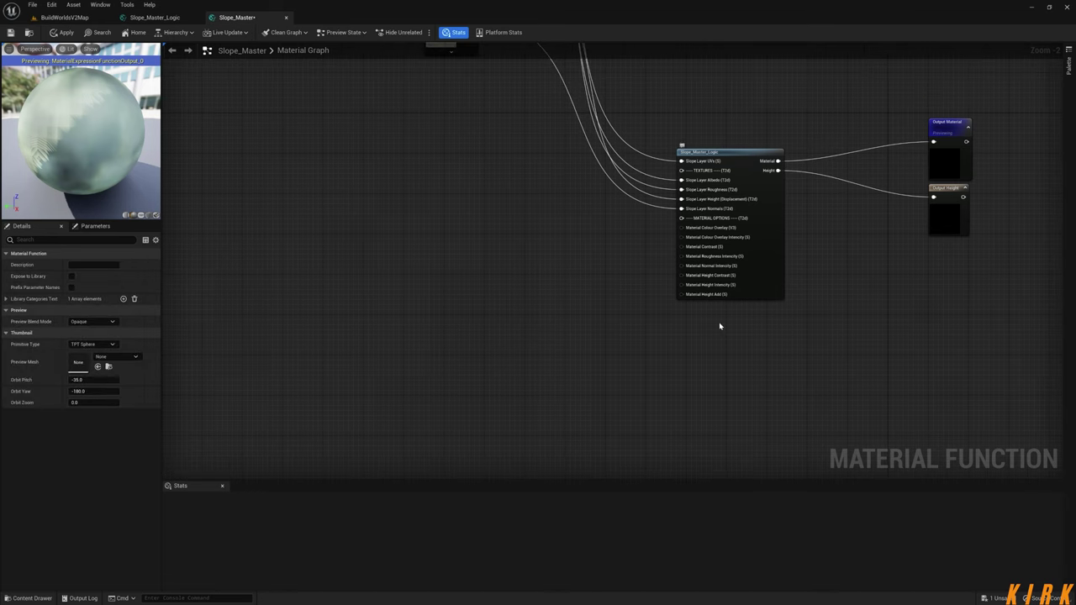
pyautogui.moveTo(612, 311); pyautogui.dragTo(644, 324, button='right')
pyautogui.scroll(2, 658, 321)
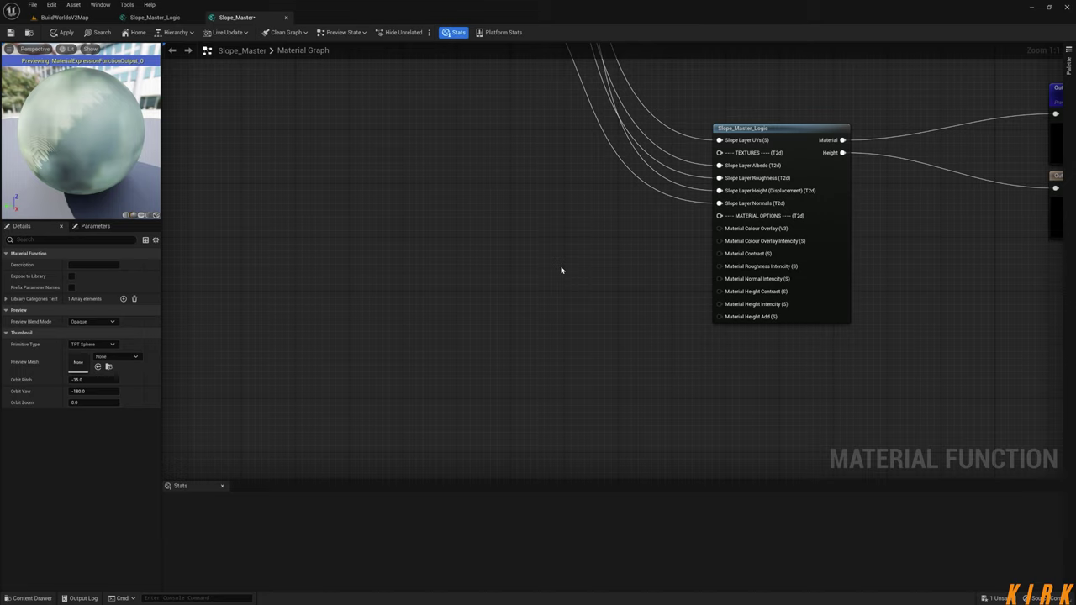
pyautogui.click(455, 33)
# - Add a four-component constant vector node beside Slope_Master_Logic's material option inputs and convert it to a parameter
pyautogui.moveTo(541, 244); pyautogui.dragTo(522, 245, button='right')
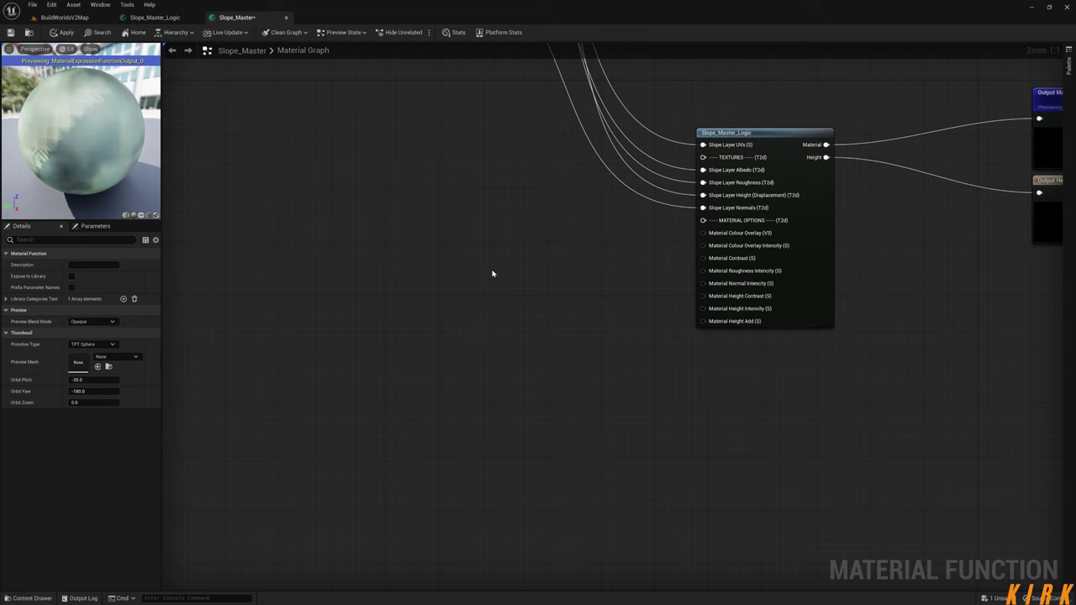
pyautogui.click(445, 252)
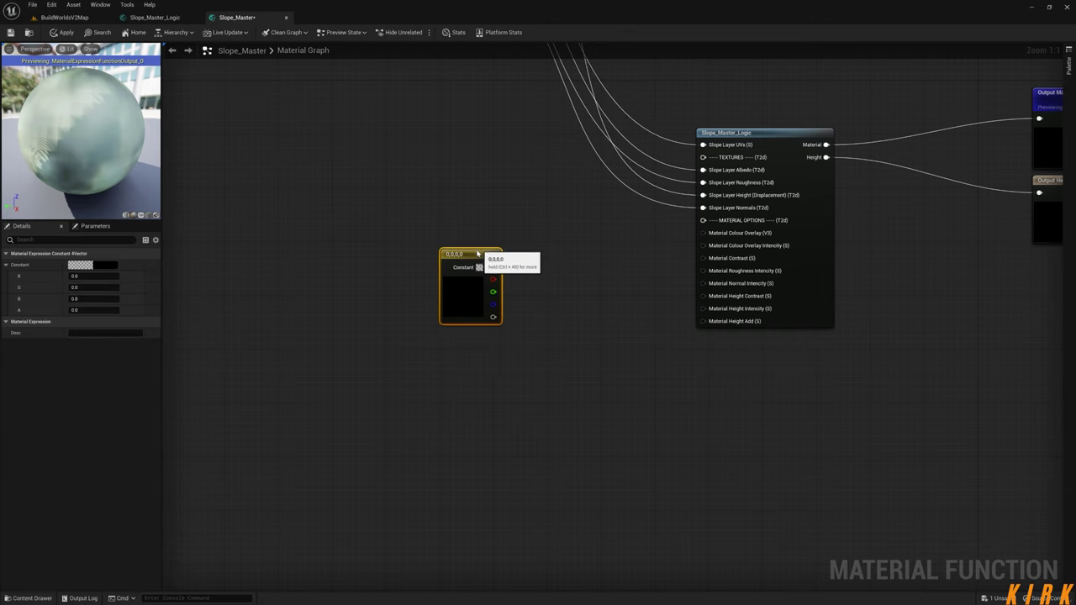
pyautogui.moveTo(476, 257); pyautogui.dragTo(432, 231)
pyautogui.rightClick(432, 231)
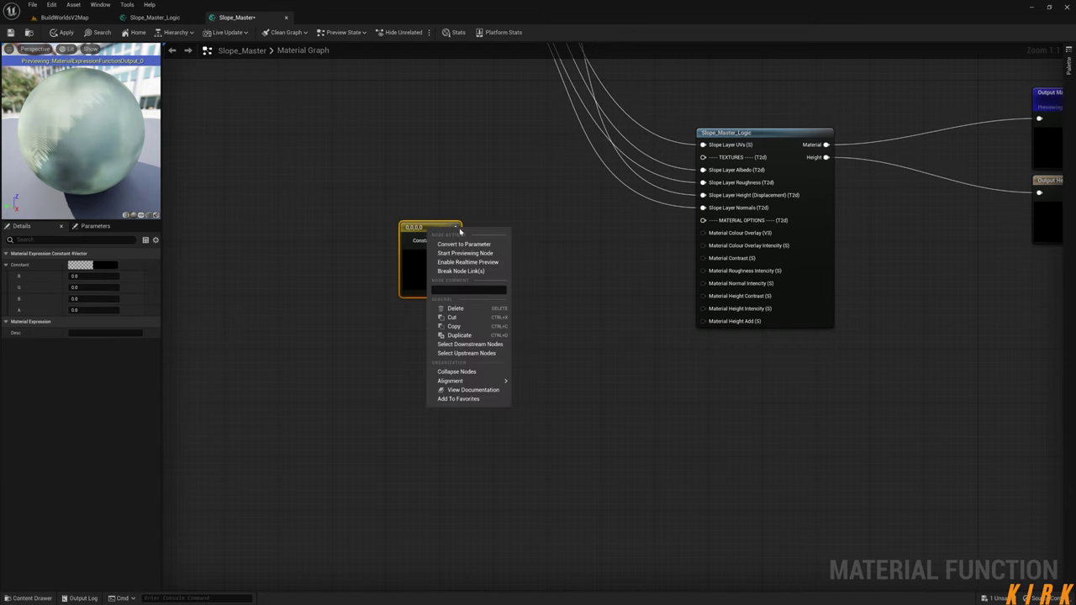
pyautogui.click(468, 245)
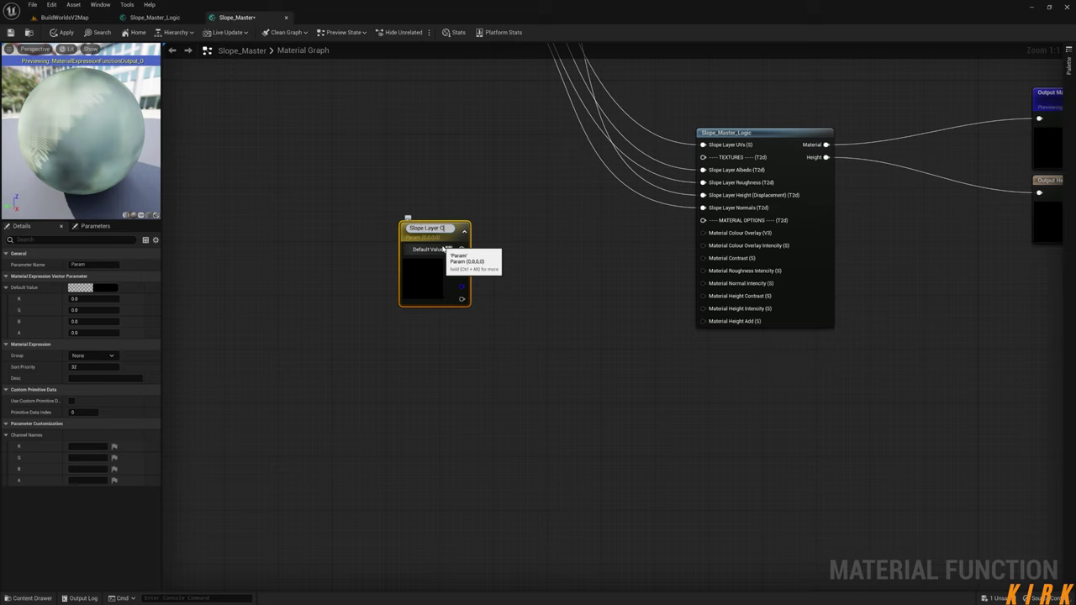
# - Name the new vector parameter Slope Layer Colour ( intencity in alpha ) and move it away from the Slope_Master_Logic node
pyautogui.write('our')
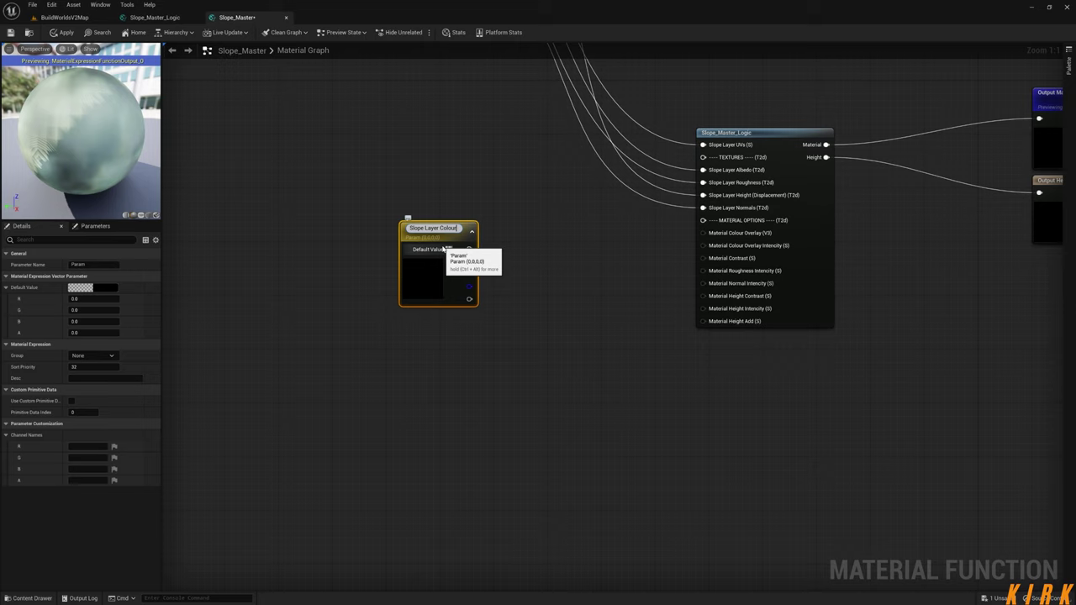
pyautogui.write(' ( int')
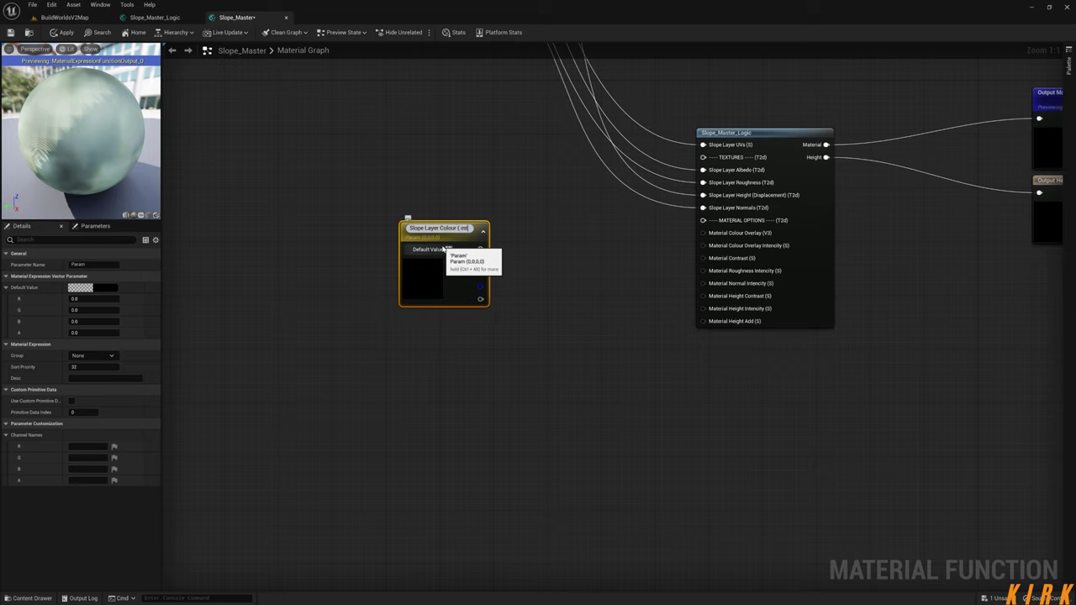
pyautogui.write('erioty i')
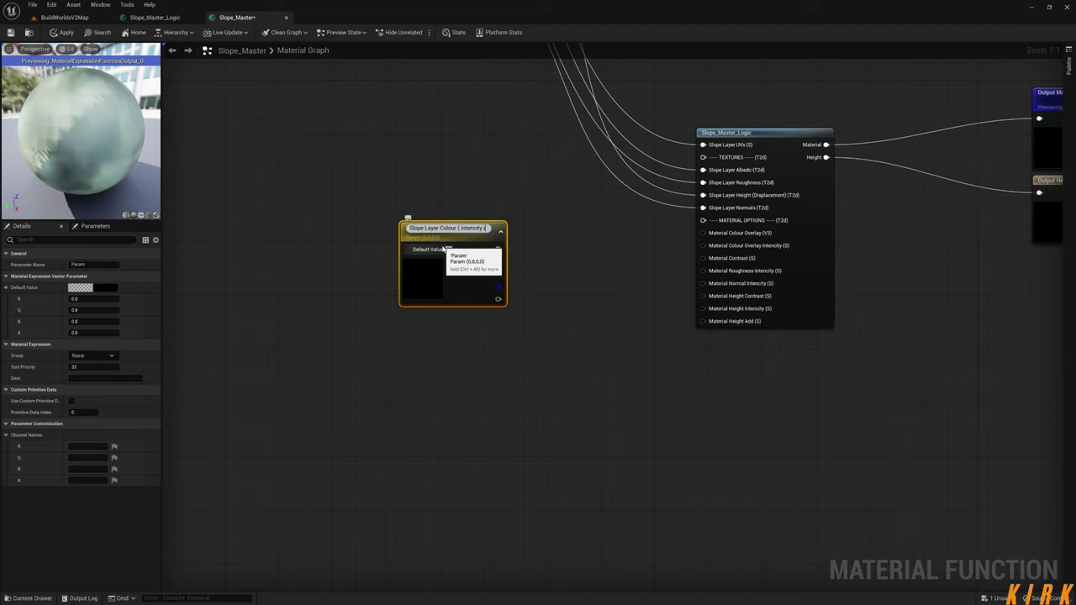
pyautogui.write('n alpha')
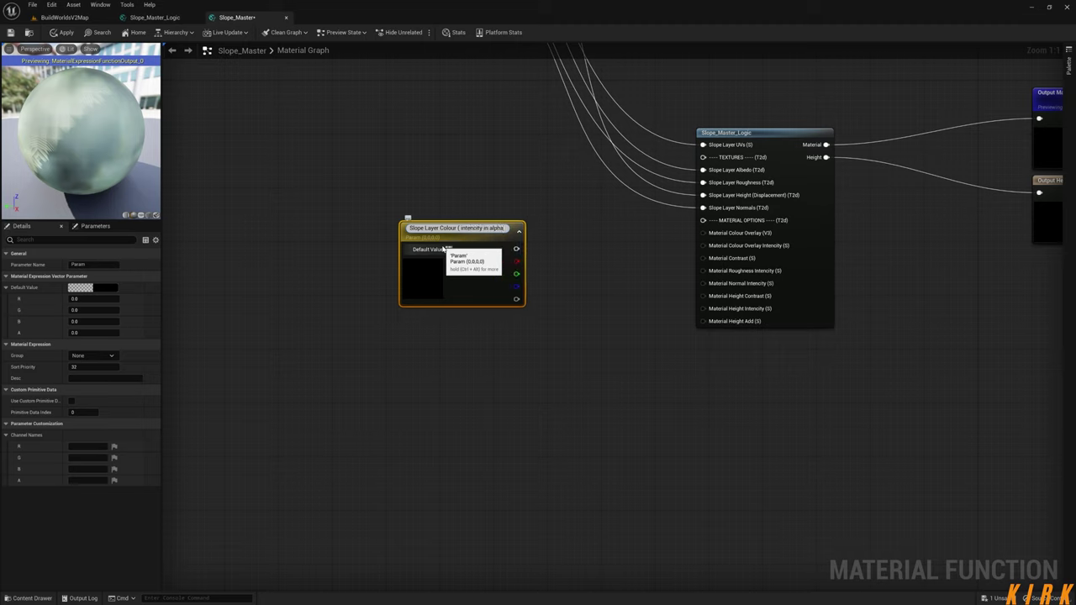
pyautogui.write(' )')
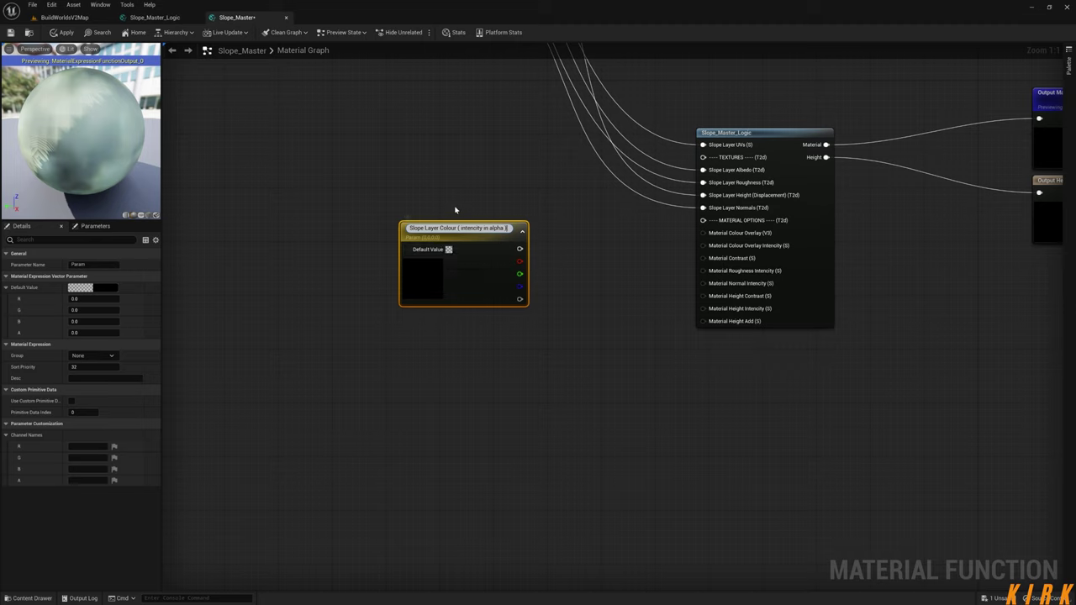
pyautogui.press('Return')
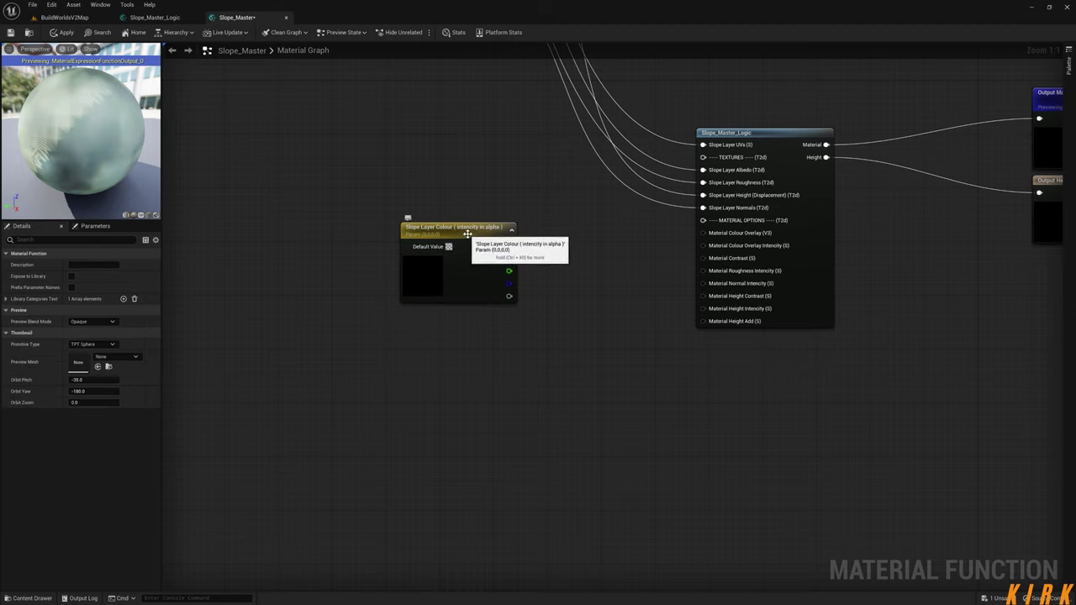
pyautogui.moveTo(467, 235); pyautogui.dragTo(400, 201)
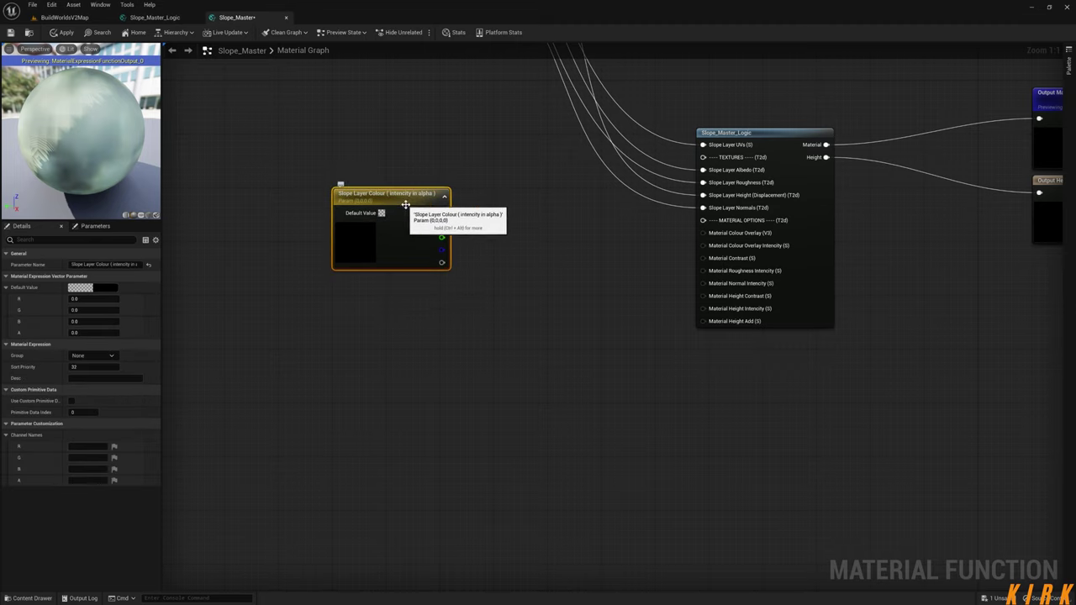
# - Connect the Slope Layer Colour parameter to Material Colour Overlay and set its default colour to white with RGB values of 1.0
pyautogui.moveTo(704, 233); pyautogui.dragTo(441, 212)
pyautogui.click(102, 289)
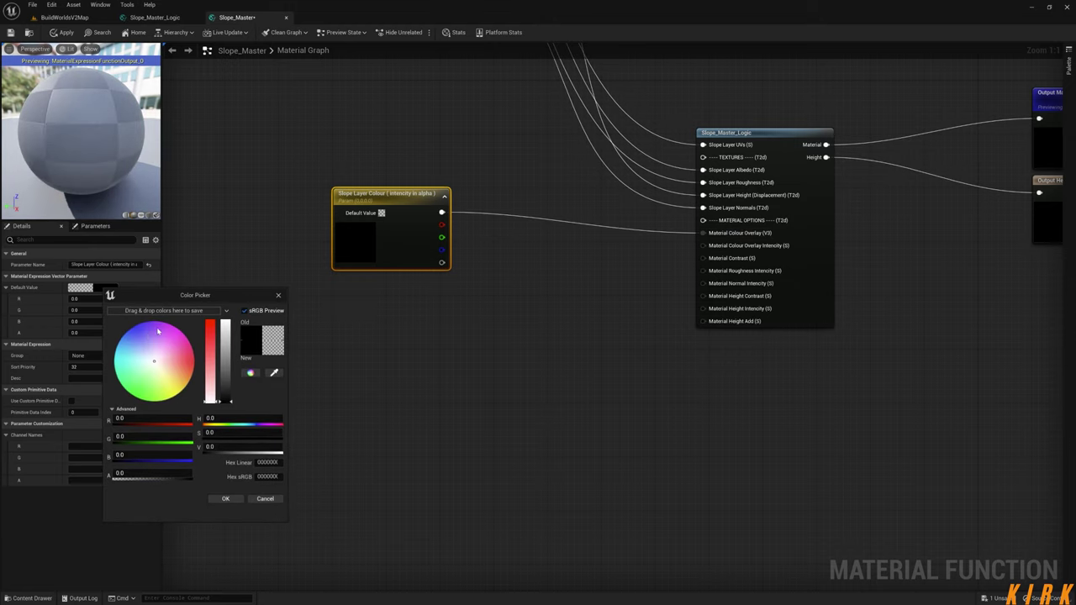
pyautogui.moveTo(227, 395); pyautogui.dragTo(217, 312)
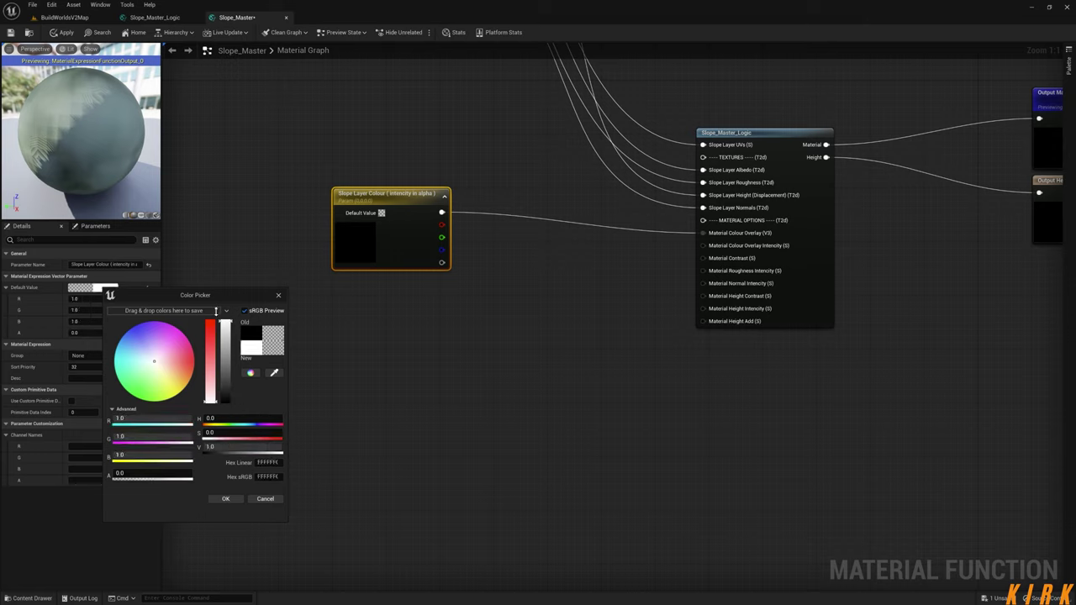
pyautogui.click(224, 500)
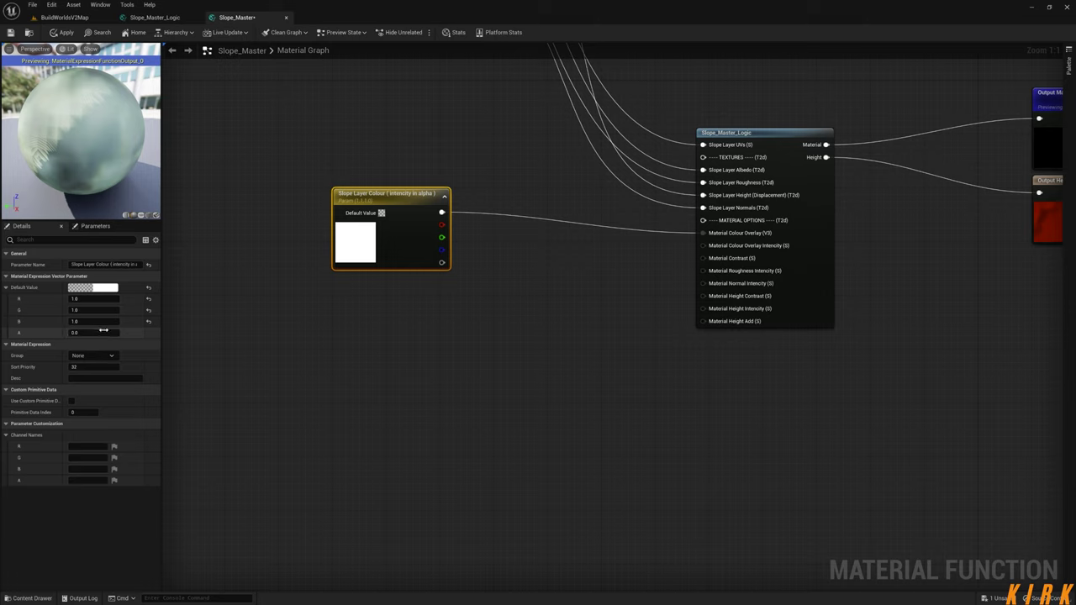
# - Name the alpha channel of the Slope Layer Colour parameter Colour Intencity
pyautogui.click(6, 435)
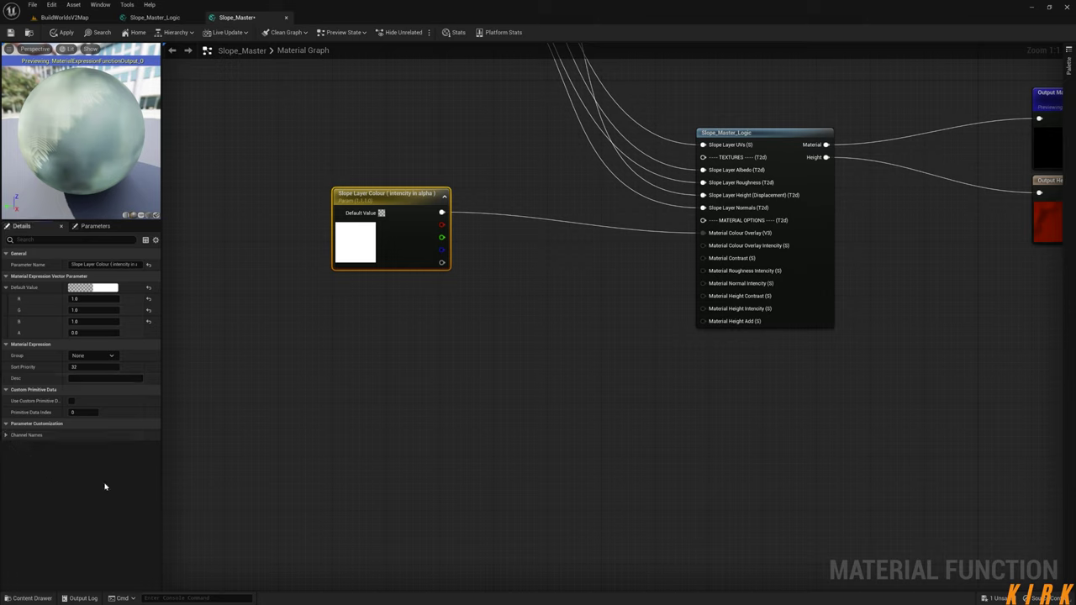
pyautogui.click(6, 436)
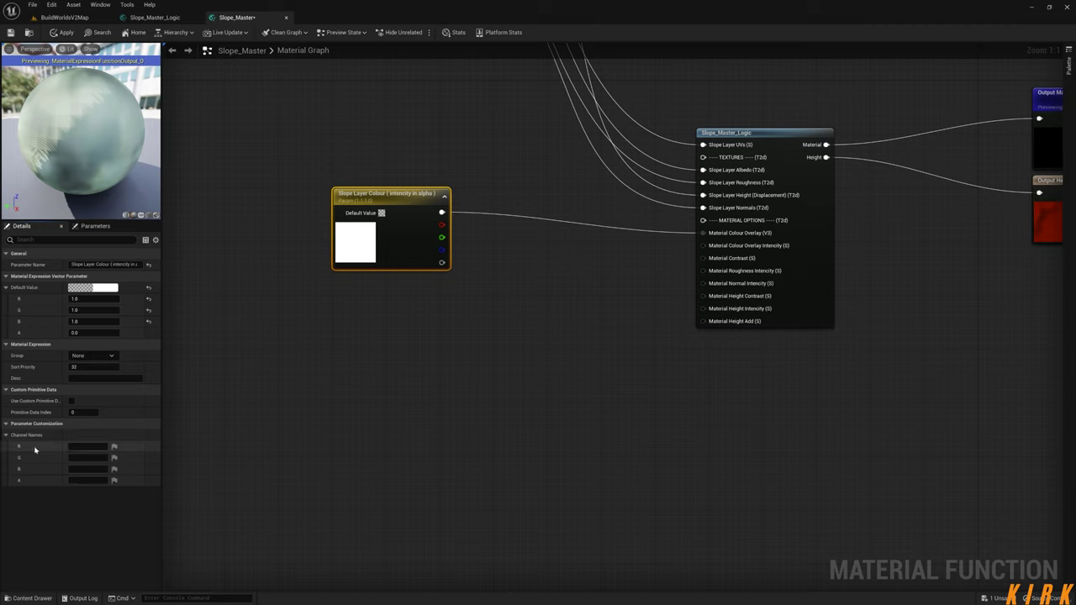
pyautogui.click(87, 480)
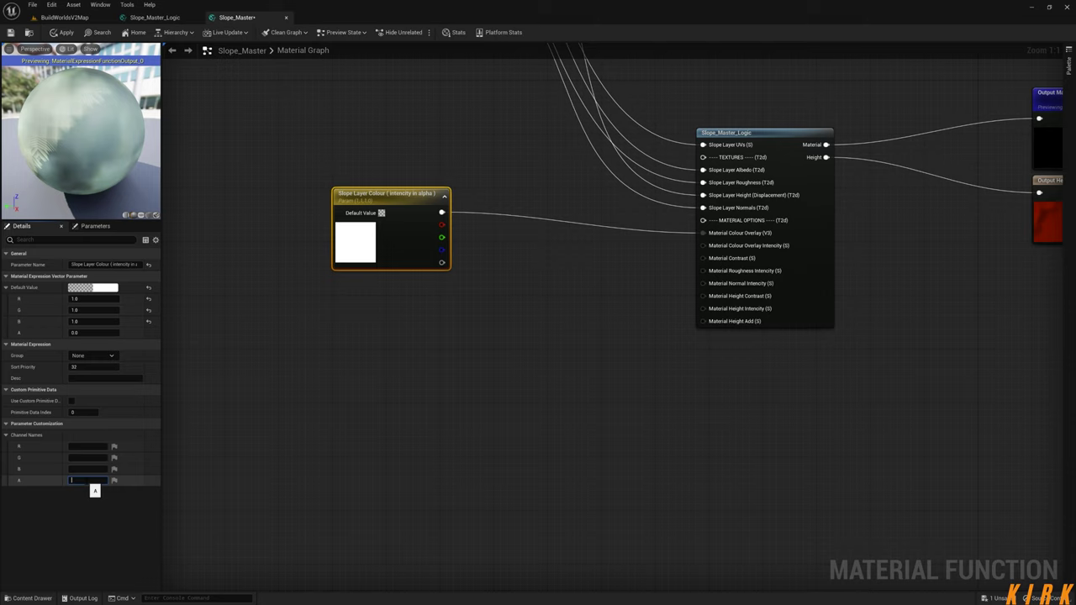
pyautogui.write('Colour Intencity')
pyautogui.click(359, 325)
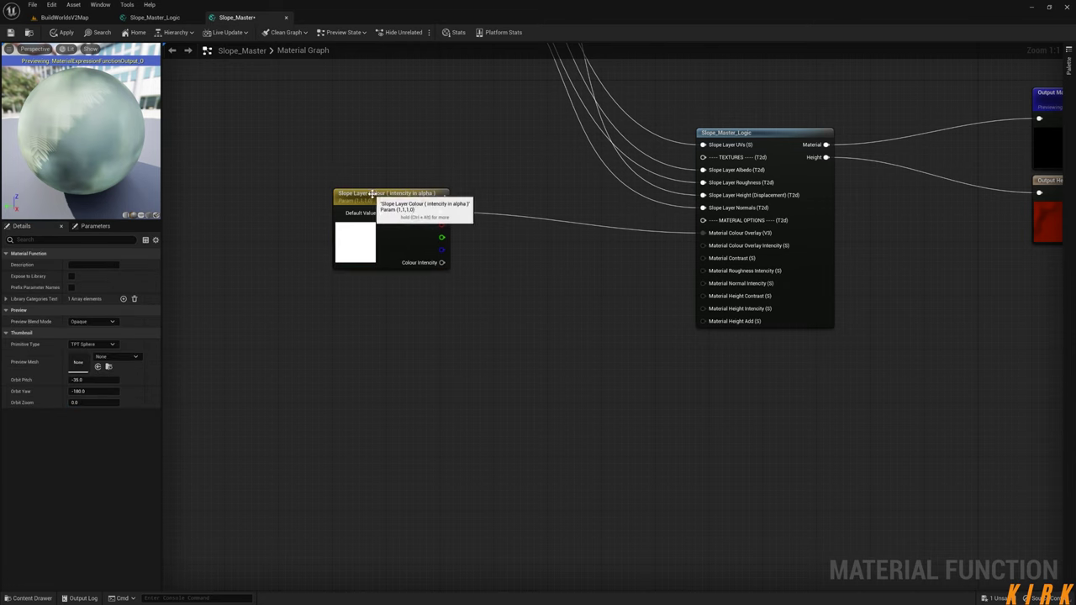
# - Connect the Colour Intencity channel to Slope_Master_Logic's colour overlay intensity input and set its default value to 0.5
pyautogui.moveTo(396, 196); pyautogui.dragTo(374, 192)
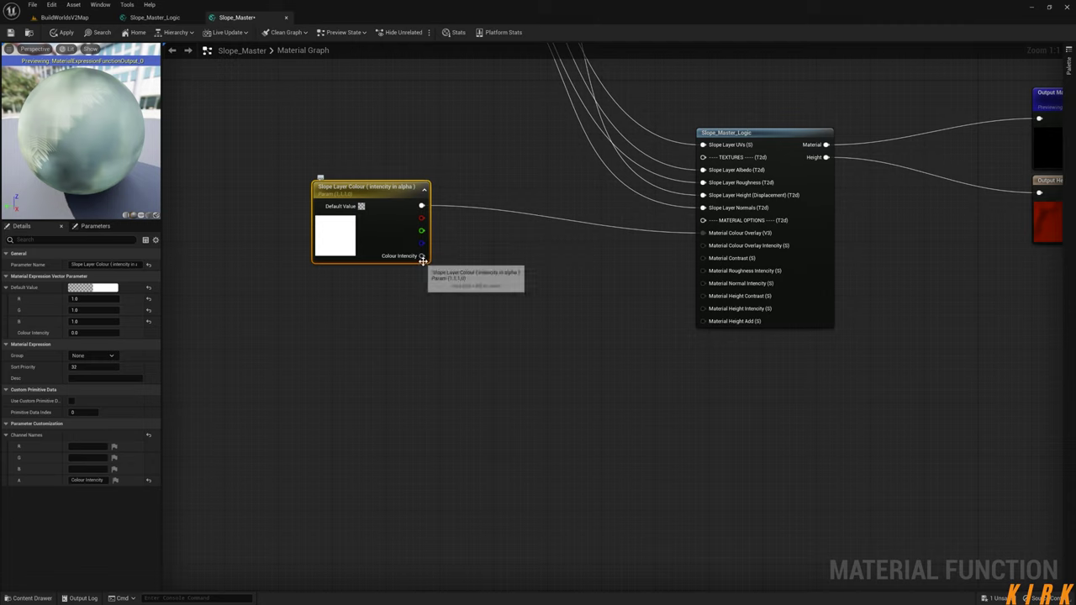
pyautogui.moveTo(421, 255); pyautogui.dragTo(706, 246)
pyautogui.click(94, 333)
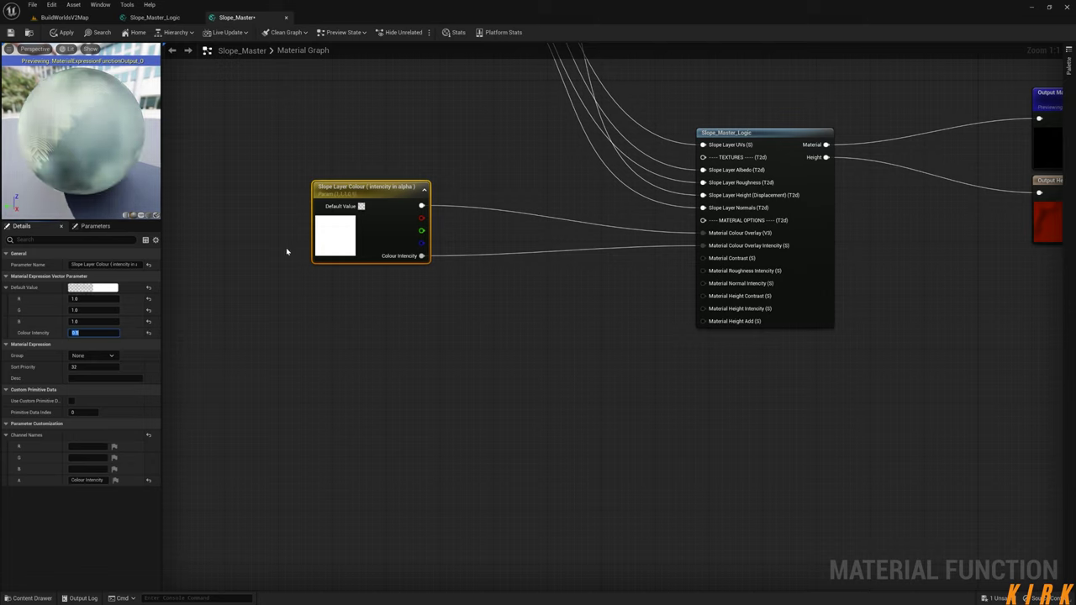
pyautogui.write('0.5')
pyautogui.press('Return')
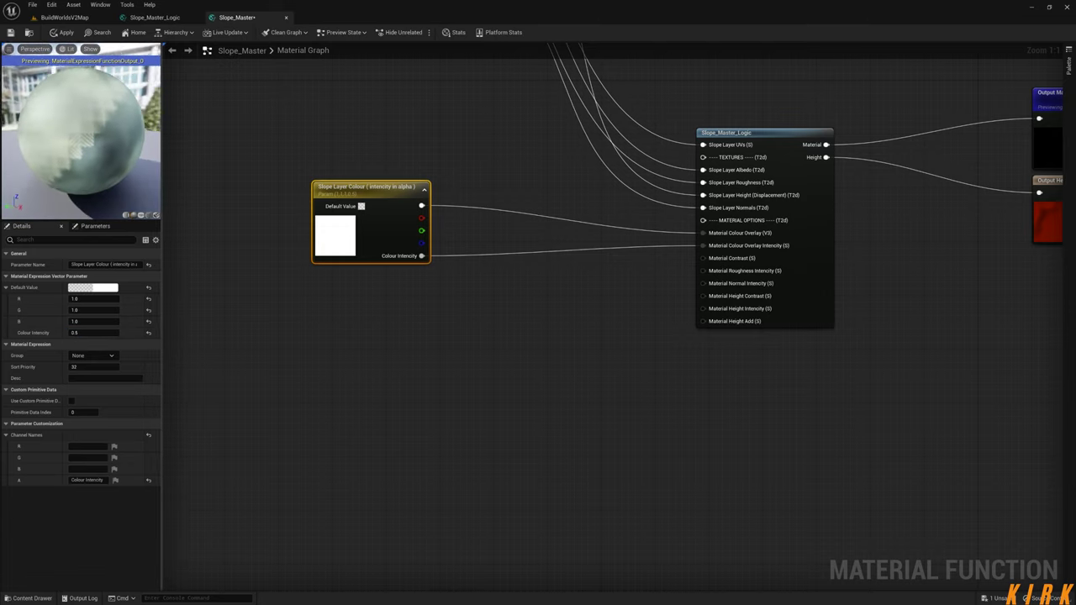
# - Move the Slope Layer Colour parameter higher in the graph to free space beneath it
pyautogui.moveTo(586, 318); pyautogui.dragTo(481, 287, button='right')
pyautogui.moveTo(272, 156); pyautogui.dragTo(272, 129)
pyautogui.moveTo(353, 271); pyautogui.dragTo(399, 276, button='right')
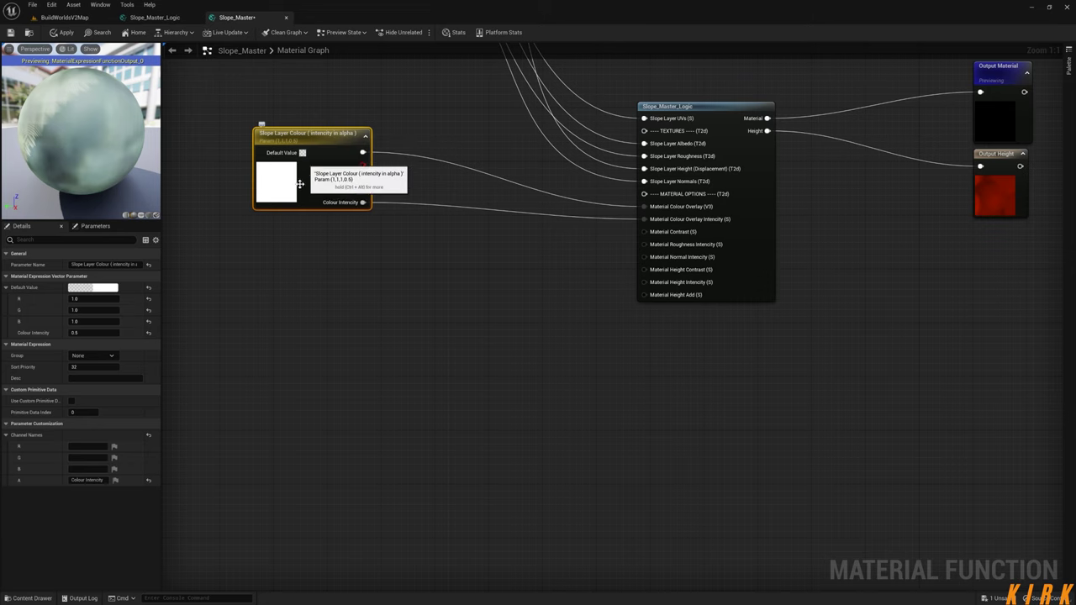
pyautogui.click(304, 261)
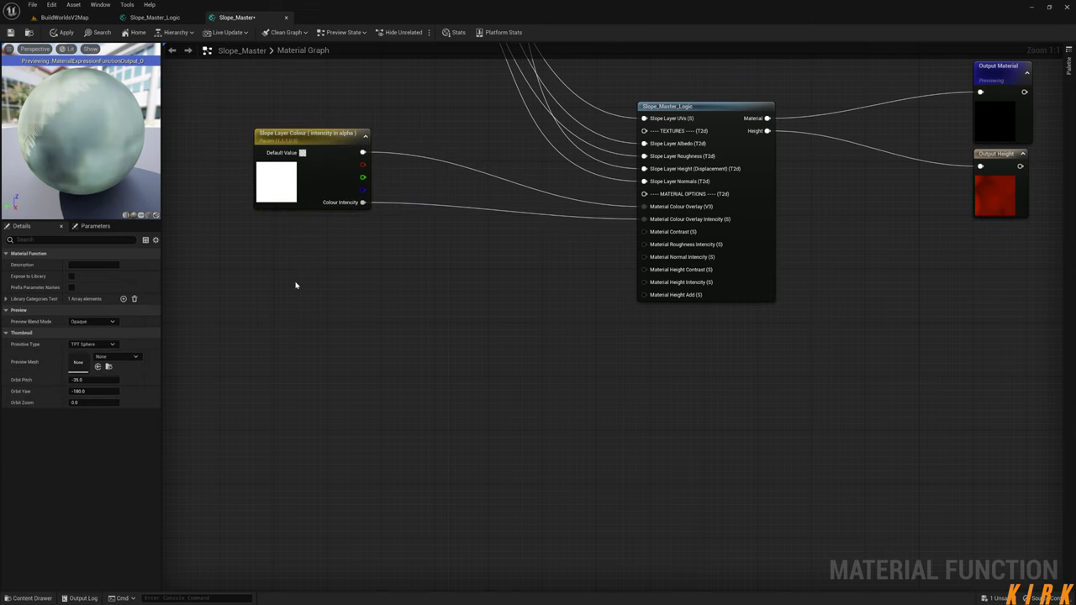
# - Add a four-component constant vector below the colour parameter and convert it to a parameter named Slope Layer Options
pyautogui.press('4')
pyautogui.click(295, 285)
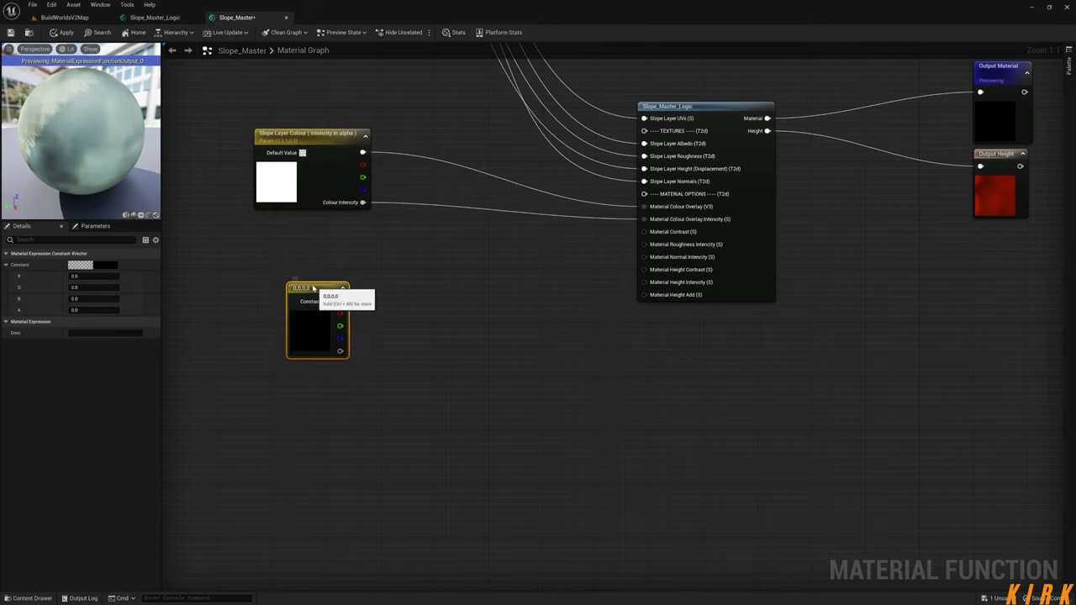
pyautogui.moveTo(317, 285); pyautogui.dragTo(302, 267)
pyautogui.rightClick(304, 263)
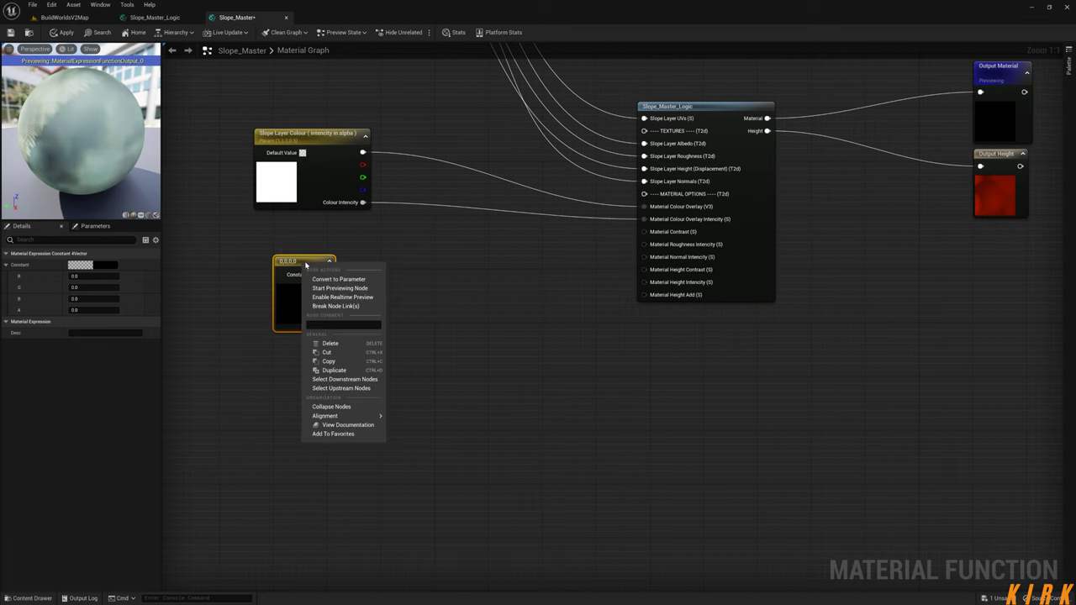
pyautogui.click(344, 280)
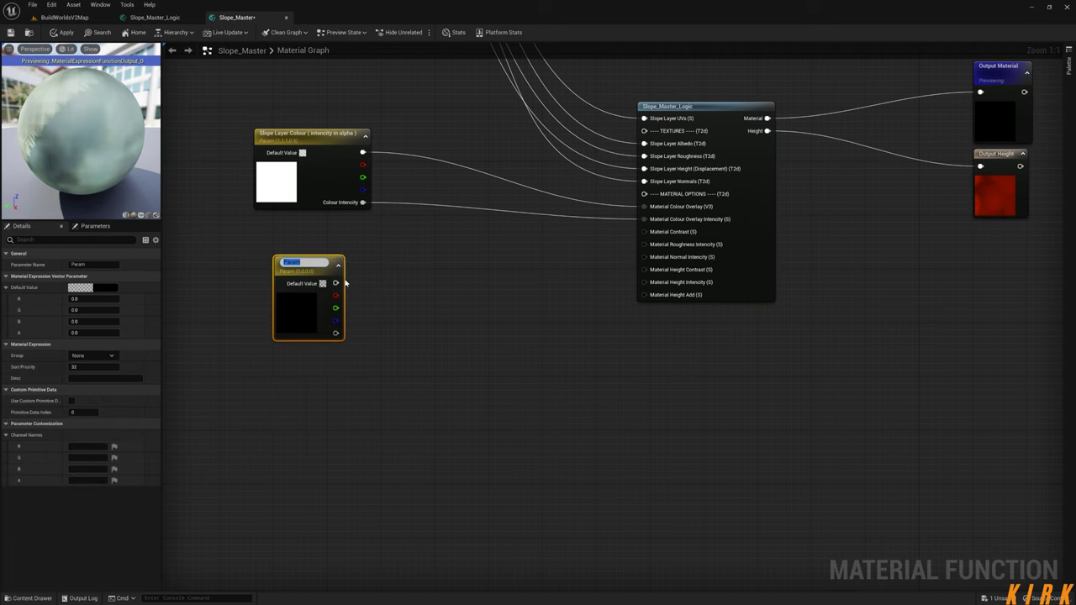
pyautogui.write('Slope Layer Option')
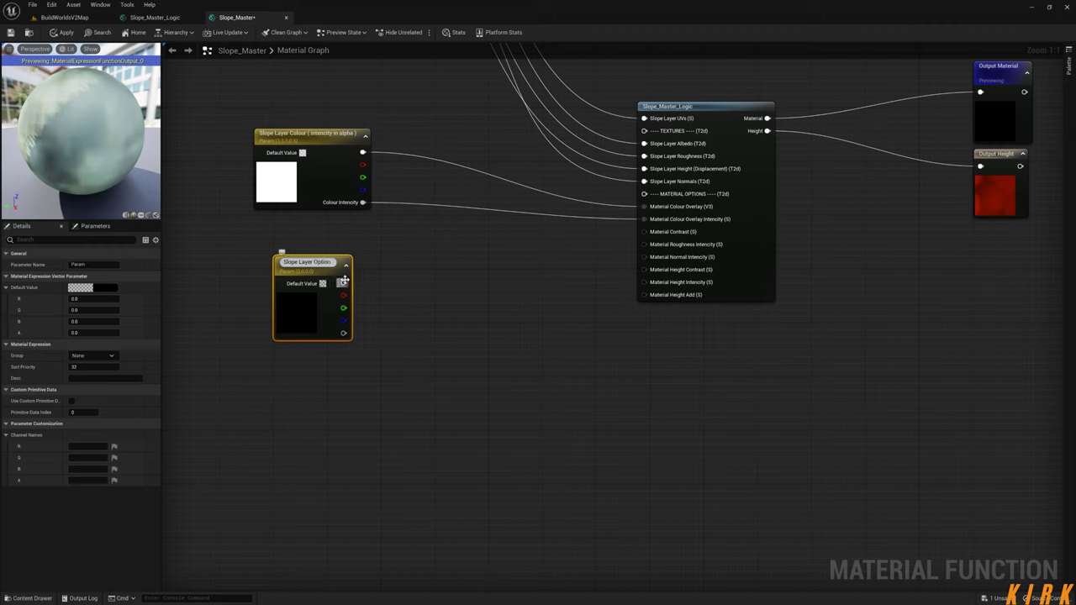
pyautogui.write('s')
pyautogui.click(364, 295)
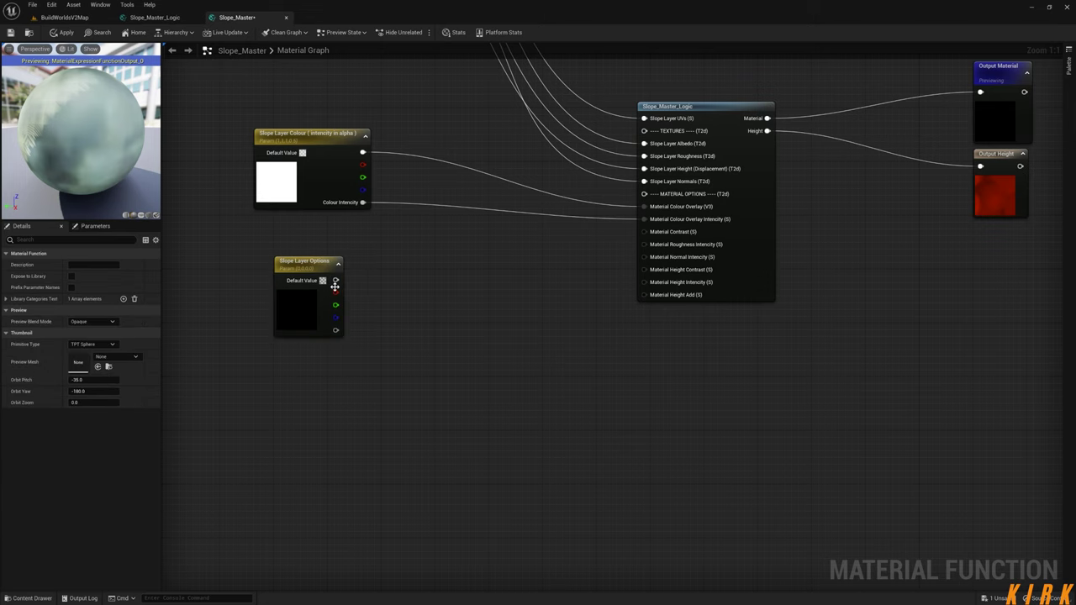
pyautogui.moveTo(312, 263); pyautogui.dragTo(300, 250)
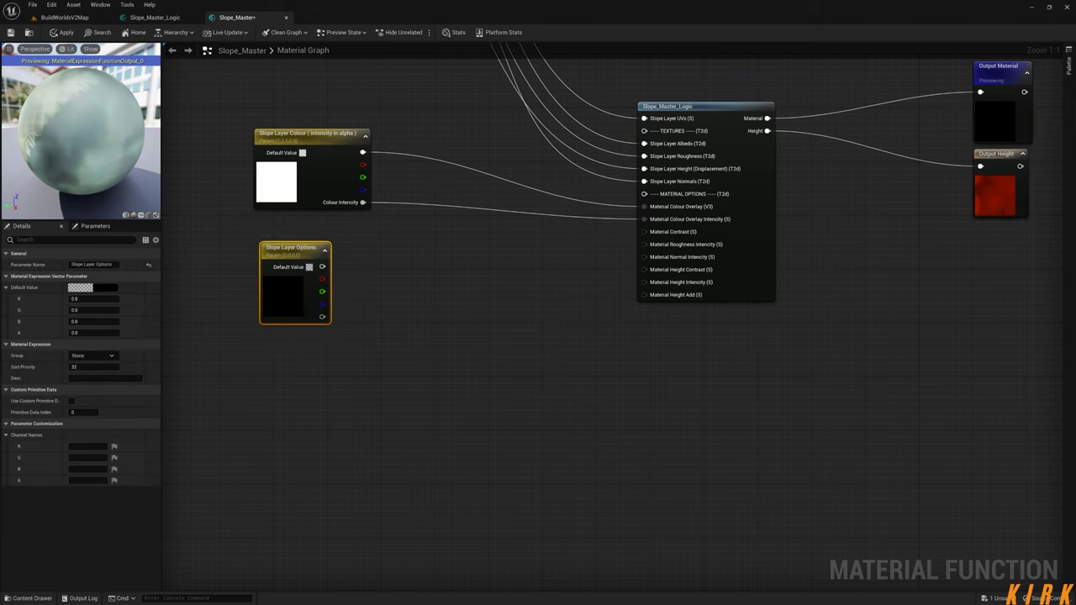
# - Name the R, G, B and A channels of Slope Layer Options Contrast, Roughness, Normal and XX
pyautogui.moveTo(667, 229); pyautogui.dragTo(628, 228, button='right')
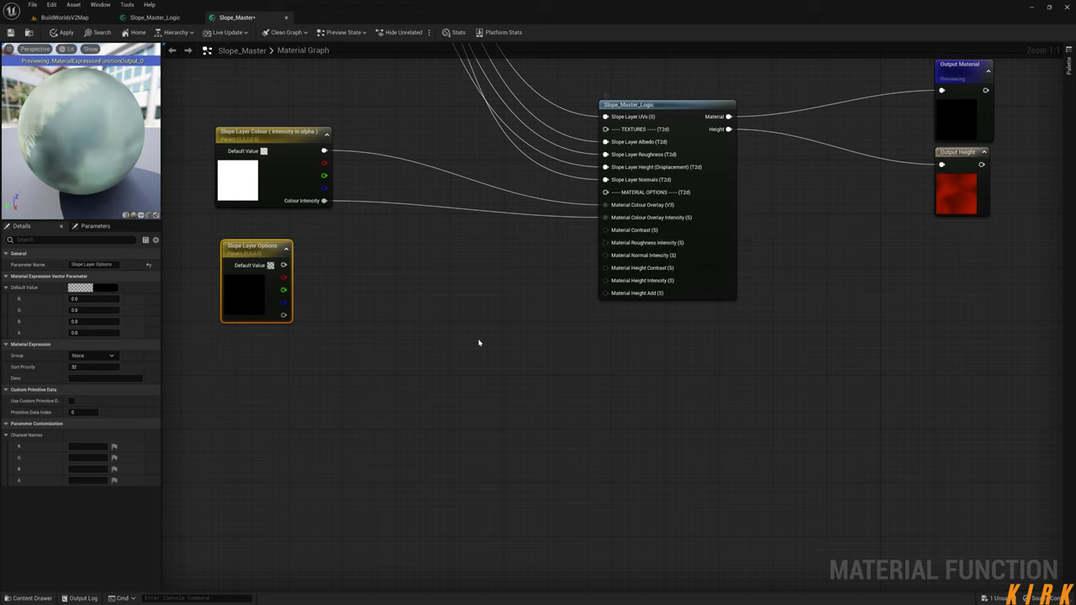
pyautogui.click(90, 448)
pyautogui.write('Donken')
pyautogui.press('Return')
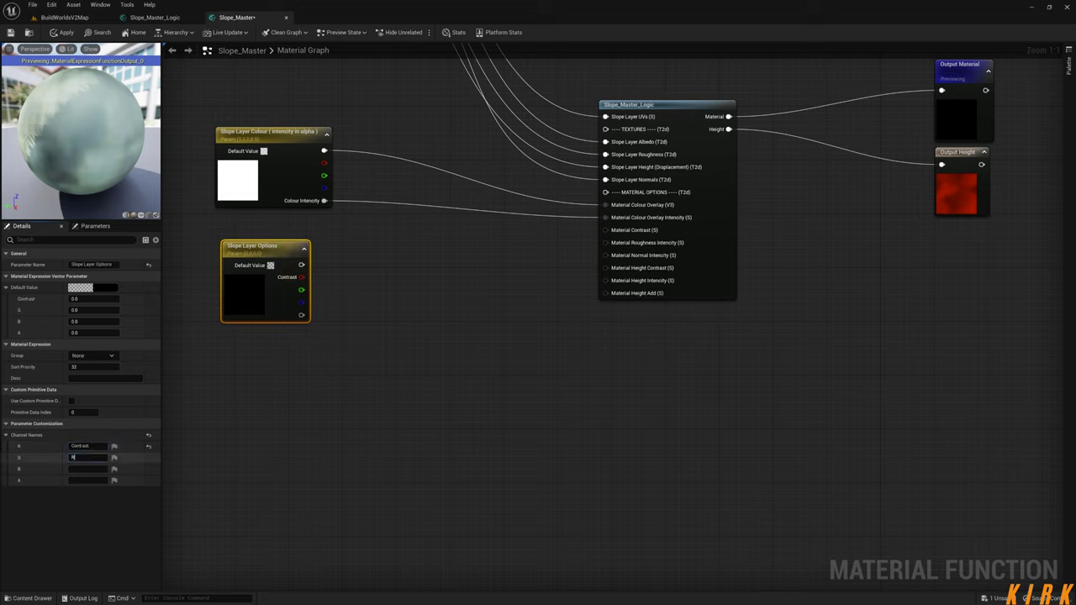
pyautogui.write('Roughness')
pyautogui.press('Return')
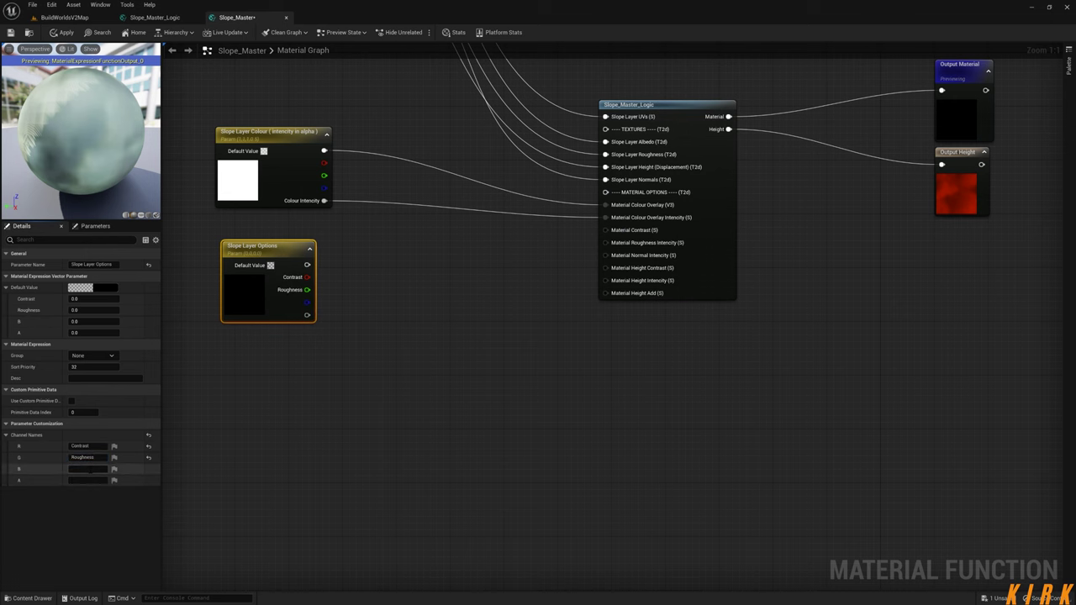
pyautogui.click(88, 471)
pyautogui.write('Normal')
pyautogui.click(92, 480)
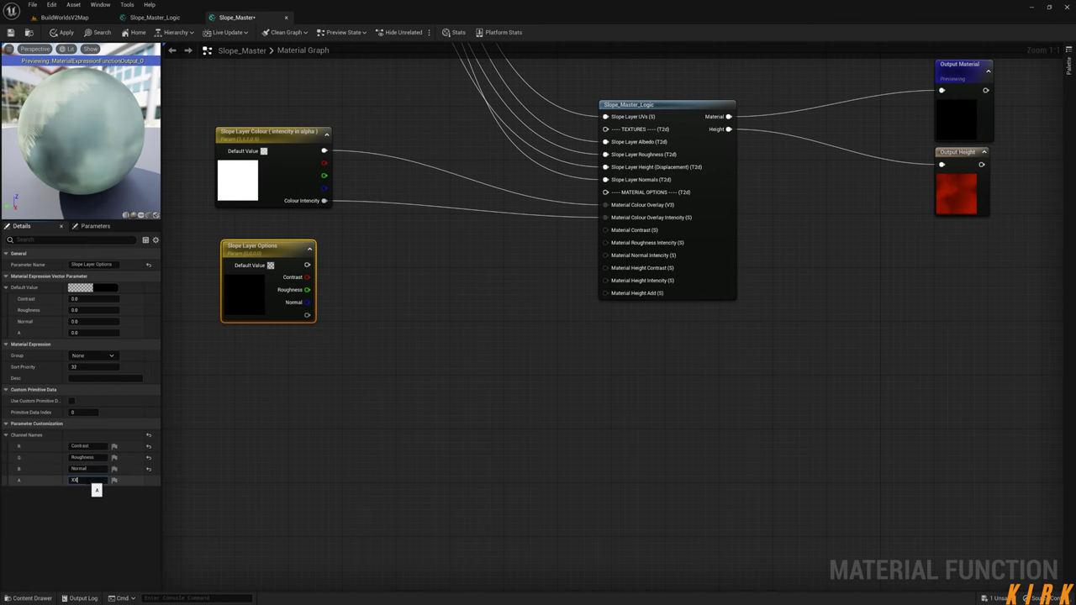
pyautogui.write('XX')
pyautogui.press('Return')
# - Connect the Contrast, Roughness and Normal channels of Slope Layer Options to Slope_Master_Logic's material contrast, roughness intensity and normal intensity inputs
pyautogui.click(395, 380)
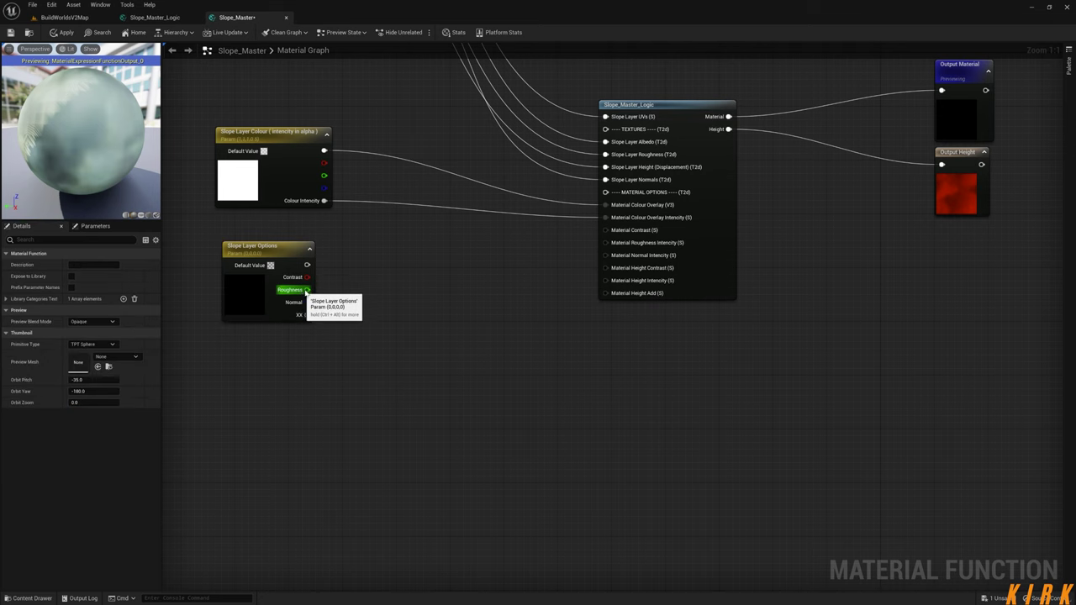
pyautogui.moveTo(306, 277); pyautogui.dragTo(605, 255)
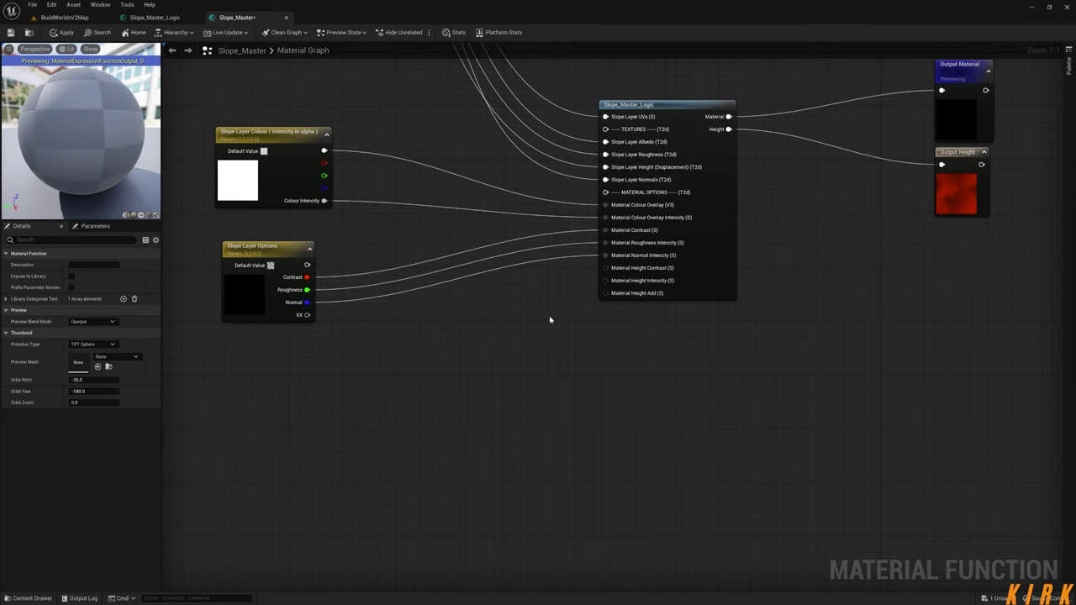
# - Add a four-component constant vector below Slope Layer Options and convert it to a parameter named Slope Layer Height Options
pyautogui.moveTo(346, 380); pyautogui.dragTo(398, 301, button='right')
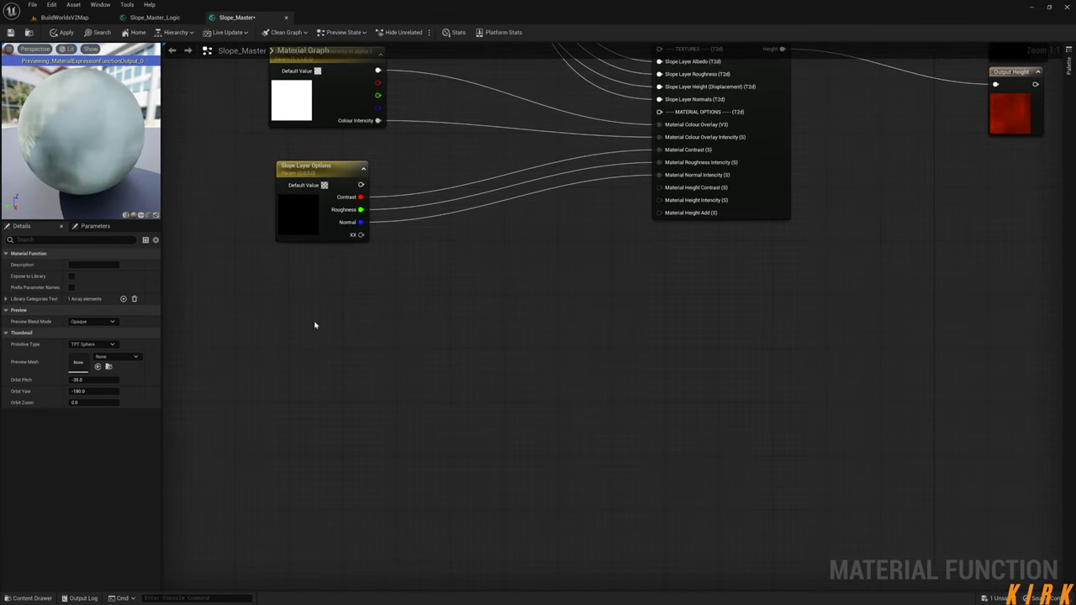
pyautogui.click(314, 324)
pyautogui.moveTo(344, 323); pyautogui.dragTo(320, 270)
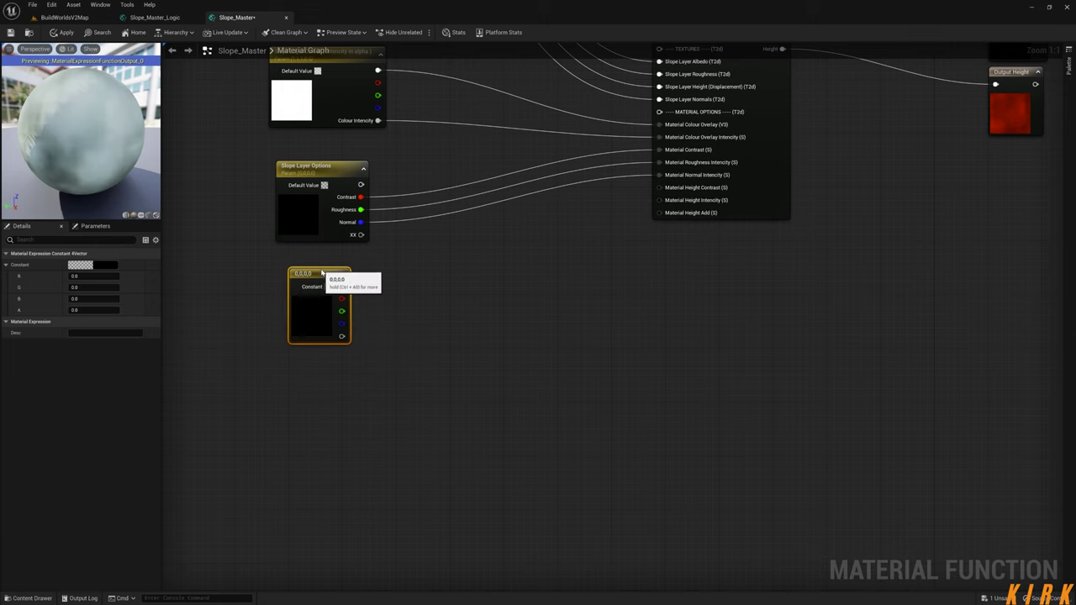
pyautogui.rightClick(318, 271)
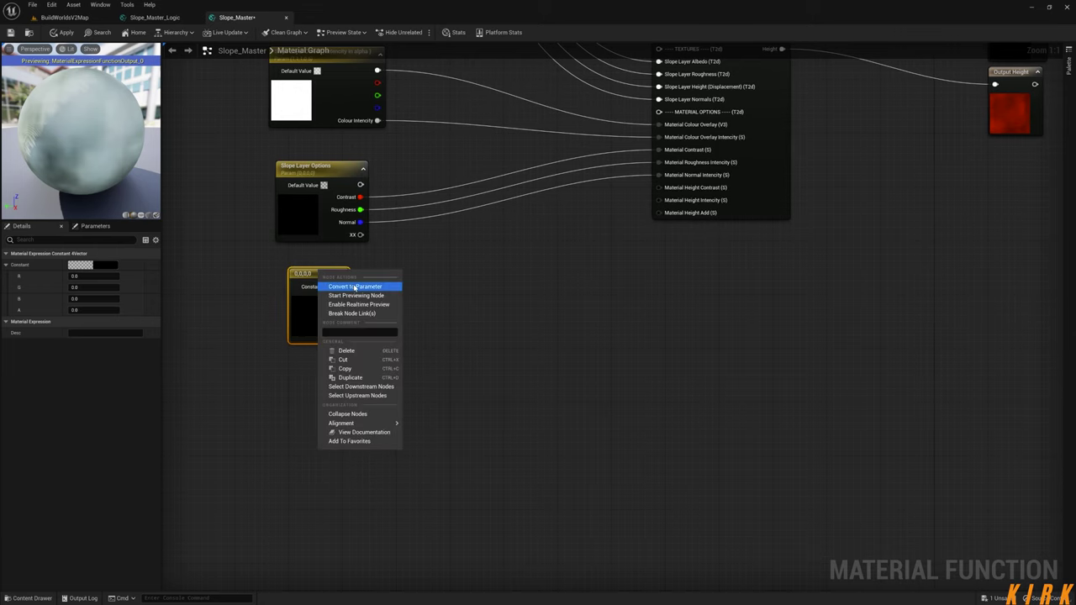
pyautogui.click(344, 281)
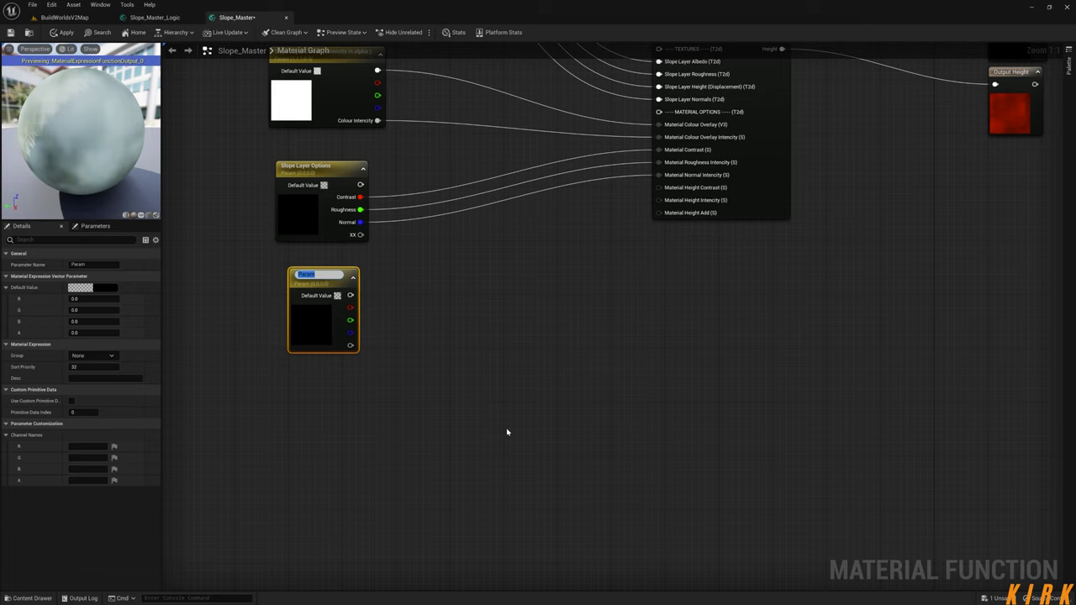
pyautogui.write('Slope Layer Height Options')
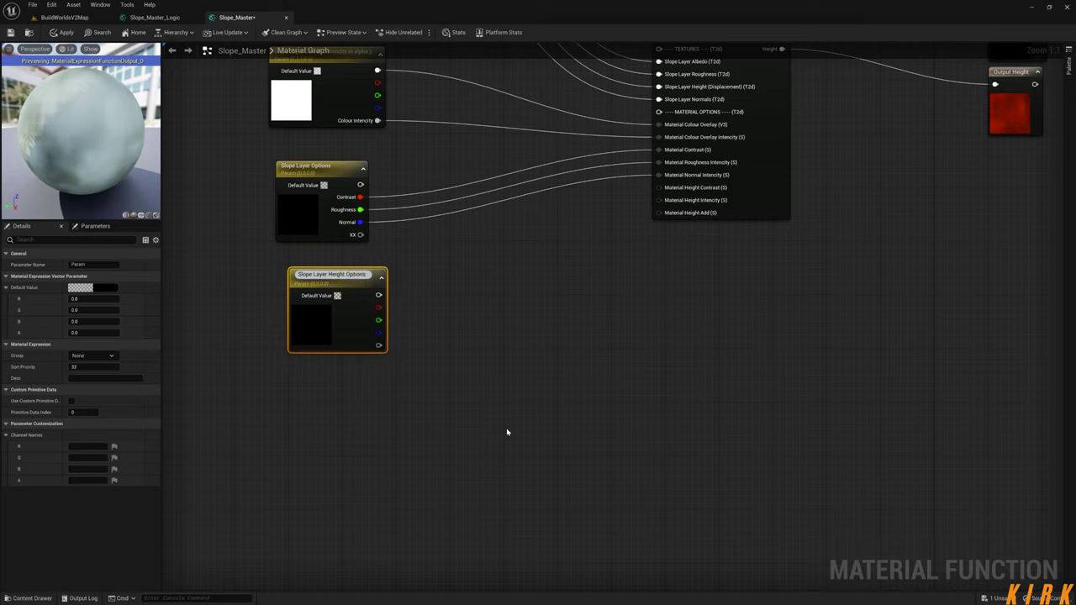
pyautogui.click(408, 383)
pyautogui.moveTo(325, 273); pyautogui.dragTo(319, 253)
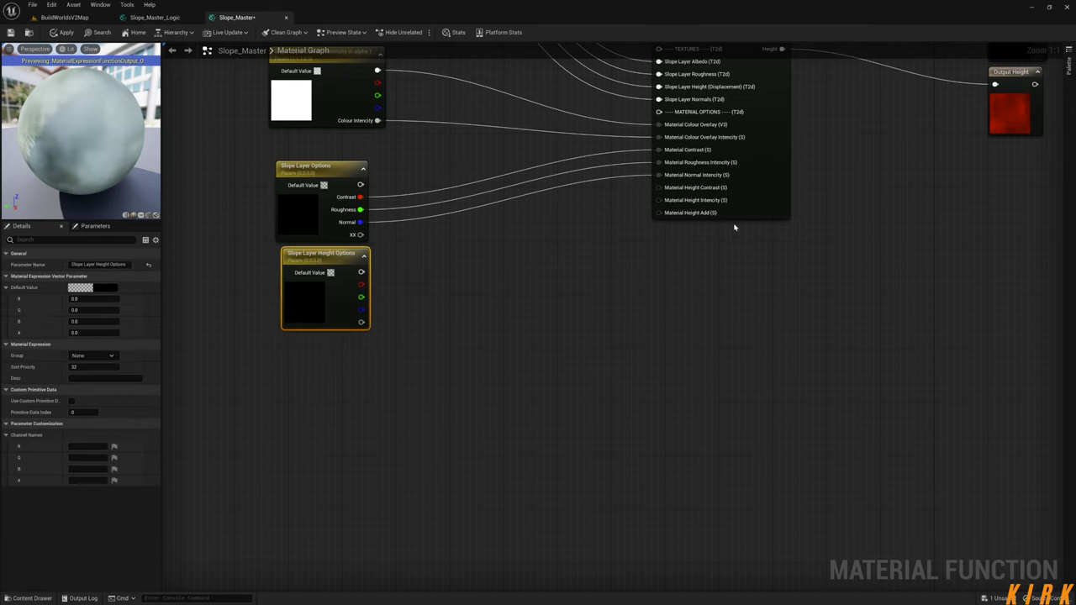
# - Name the R, G and B channels of Slope Layer Height Options Contrast, Intencity and Add
pyautogui.click(91, 446)
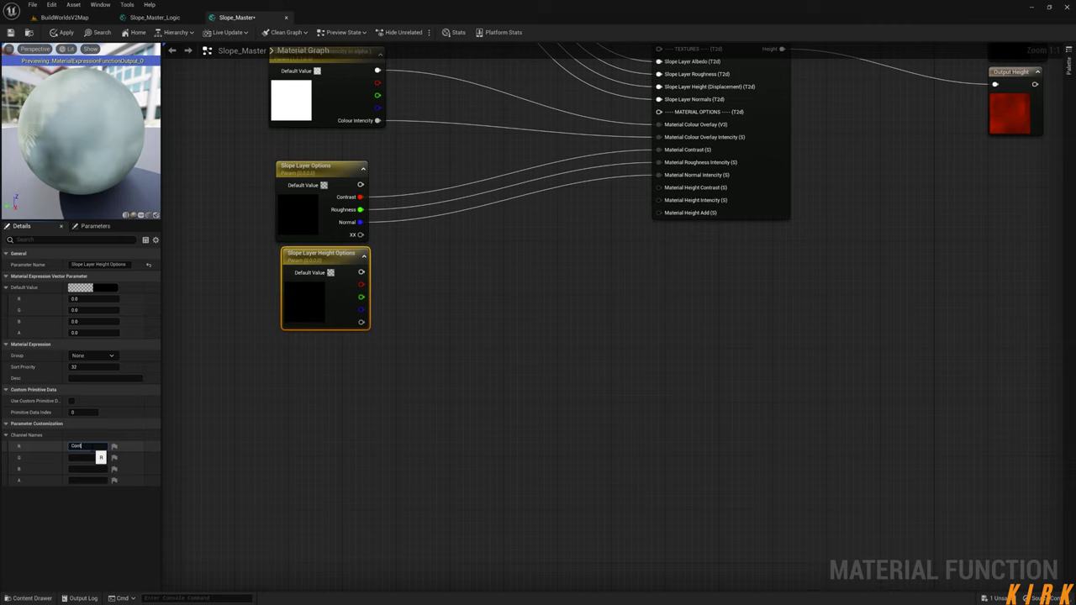
pyautogui.press('BackSpace')
pyautogui.press('BackSpace')
pyautogui.press('BackSpace')
pyautogui.press('BackSpace')
pyautogui.press('BackSpace')
pyautogui.press('BackSpace')
pyautogui.write('Contrast')
pyautogui.press('Return')
pyautogui.click(100, 457)
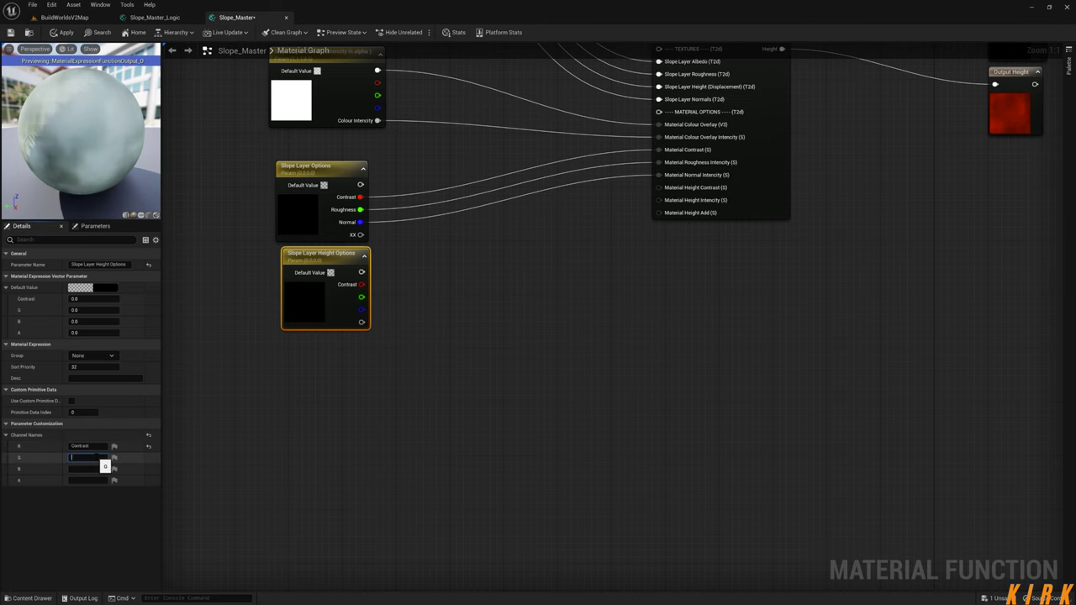
pyautogui.write('Intencity')
pyautogui.press('Return')
pyautogui.click(101, 469)
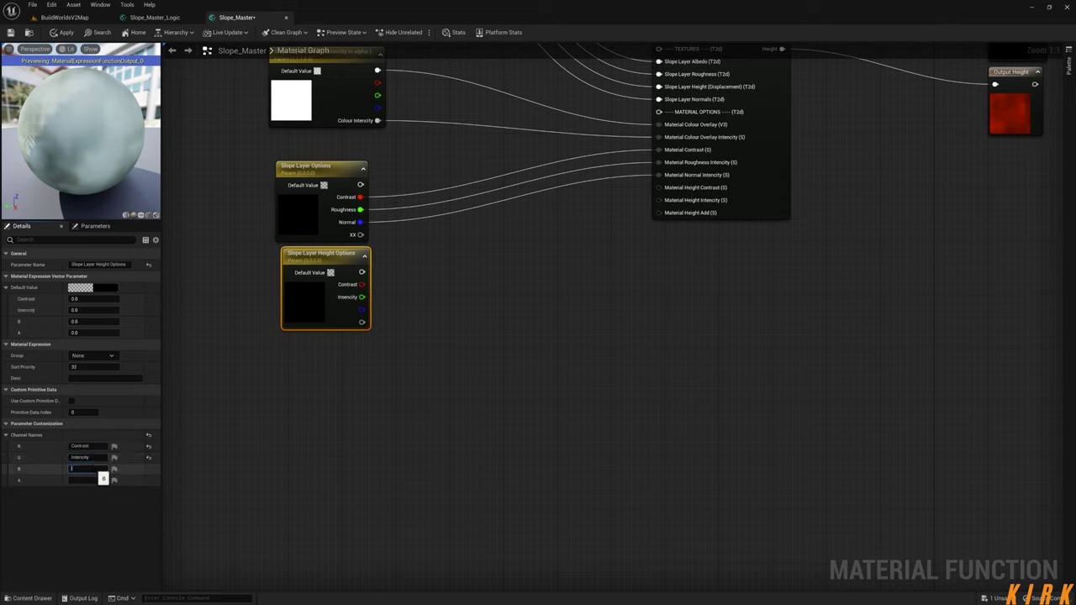
pyautogui.write('Add')
pyautogui.press('Return')
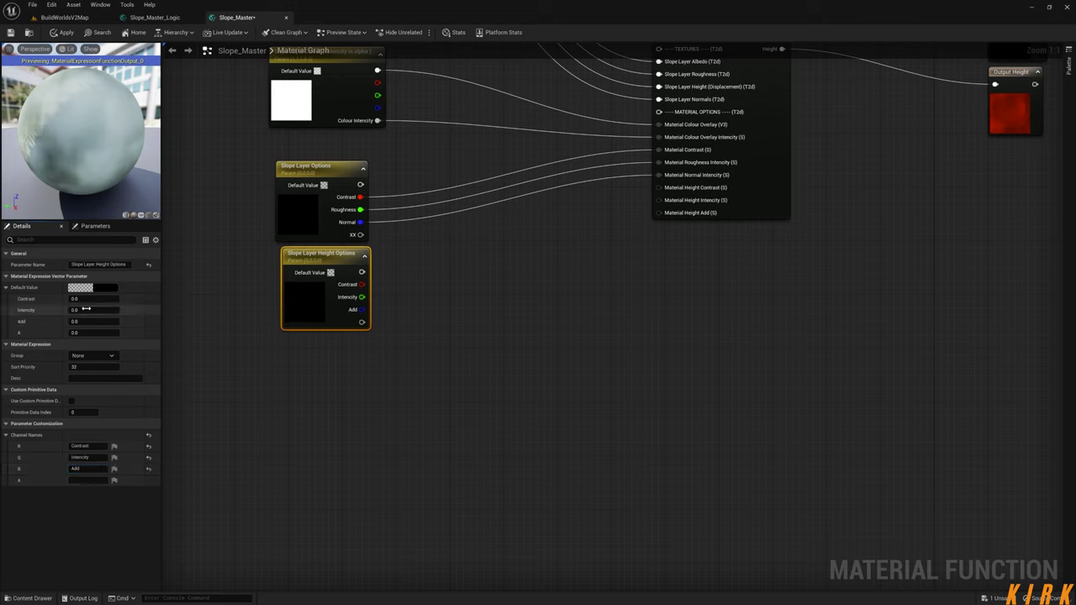
# - Set the default value of the Add channel in Slope Layer Height Options to 0.5
pyautogui.click(80, 321)
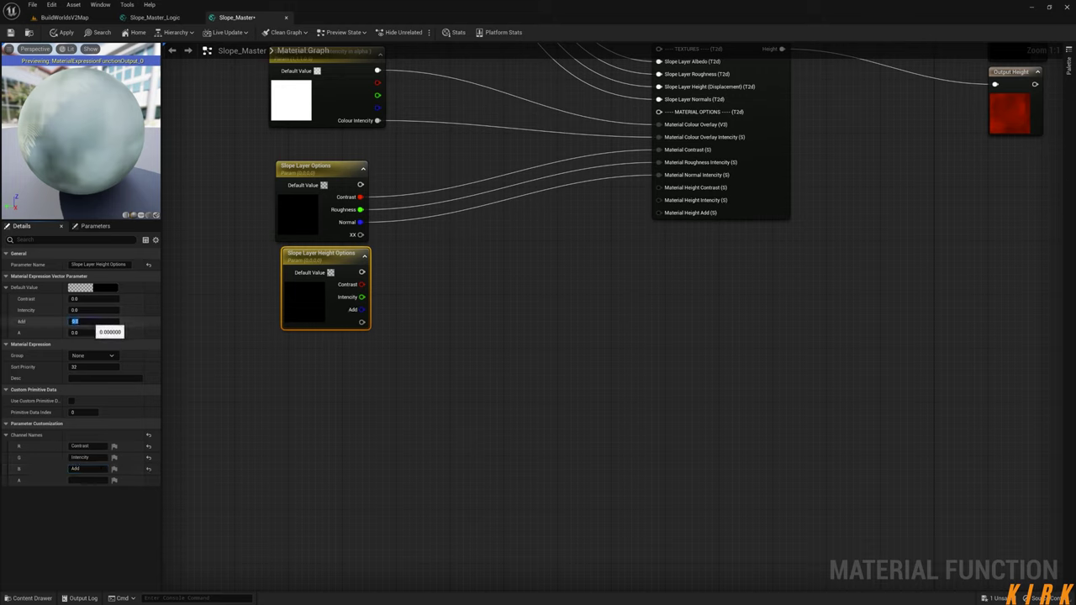
pyautogui.write('1')
pyautogui.press('Return')
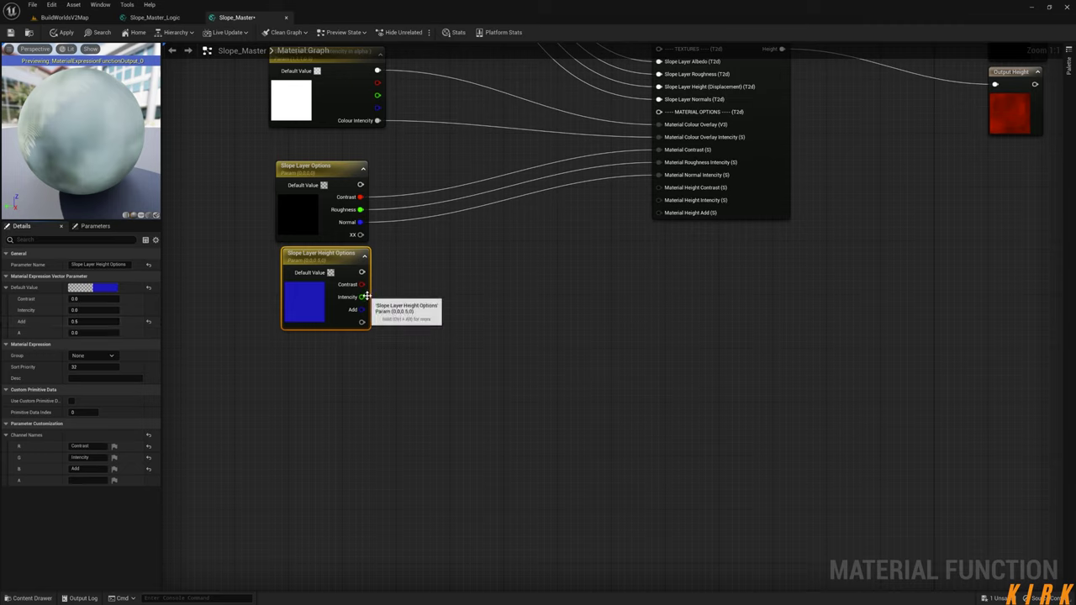
# - Connect the Contrast, Intencity and Add channels to Slope_Master_Logic's matching material height inputs and align the three vector parameters in a column
pyautogui.moveTo(360, 285); pyautogui.dragTo(664, 216)
pyautogui.moveTo(566, 278); pyautogui.dragTo(598, 408, button='right')
pyautogui.moveTo(366, 196); pyautogui.dragTo(375, 216)
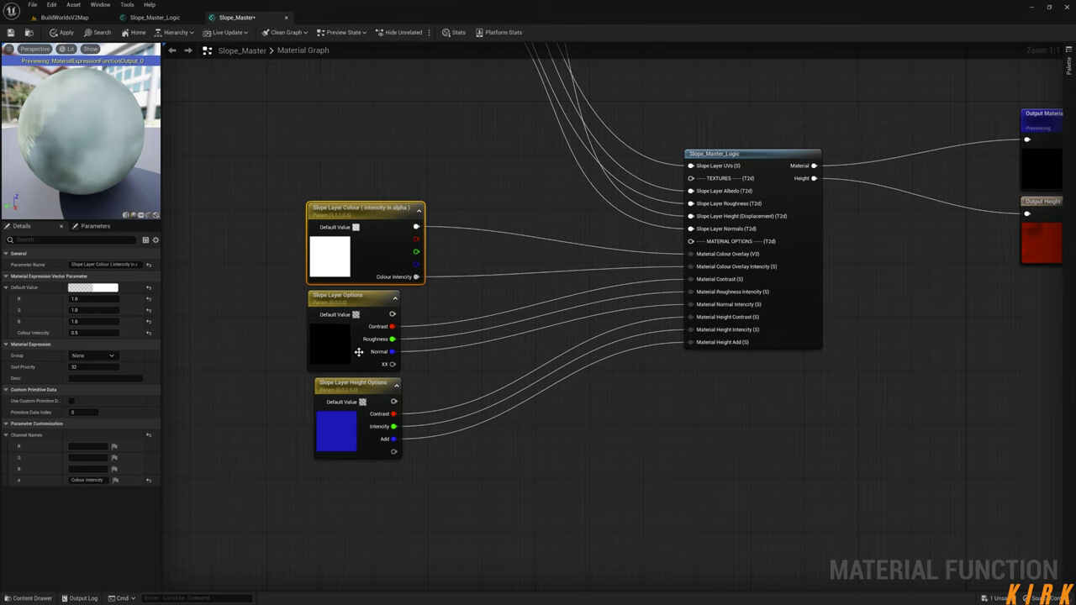
pyautogui.moveTo(356, 389); pyautogui.dragTo(348, 389)
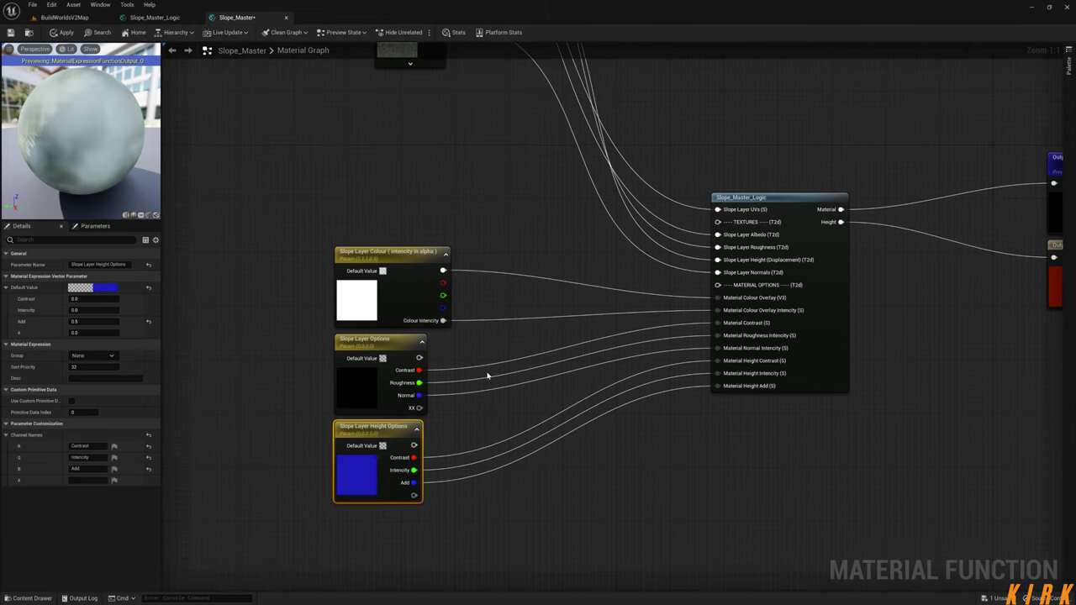
# - Assign the colour, options and height options vector parameters to a new parameter group named Slope Options
pyautogui.scroll(-2, 502, 413)
pyautogui.moveTo(501, 161); pyautogui.dragTo(317, 421)
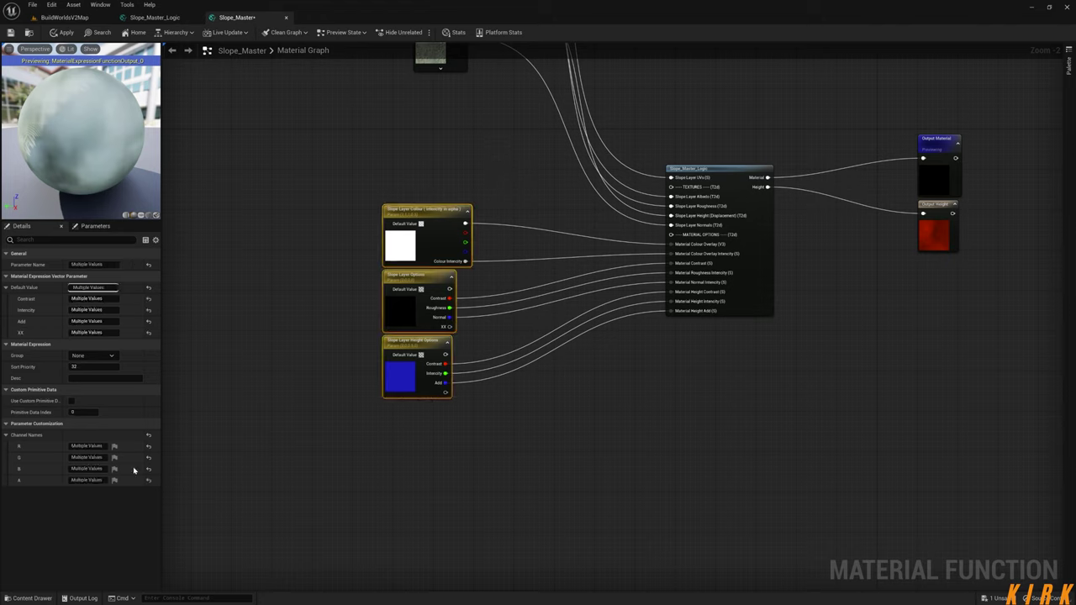
pyautogui.click(80, 356)
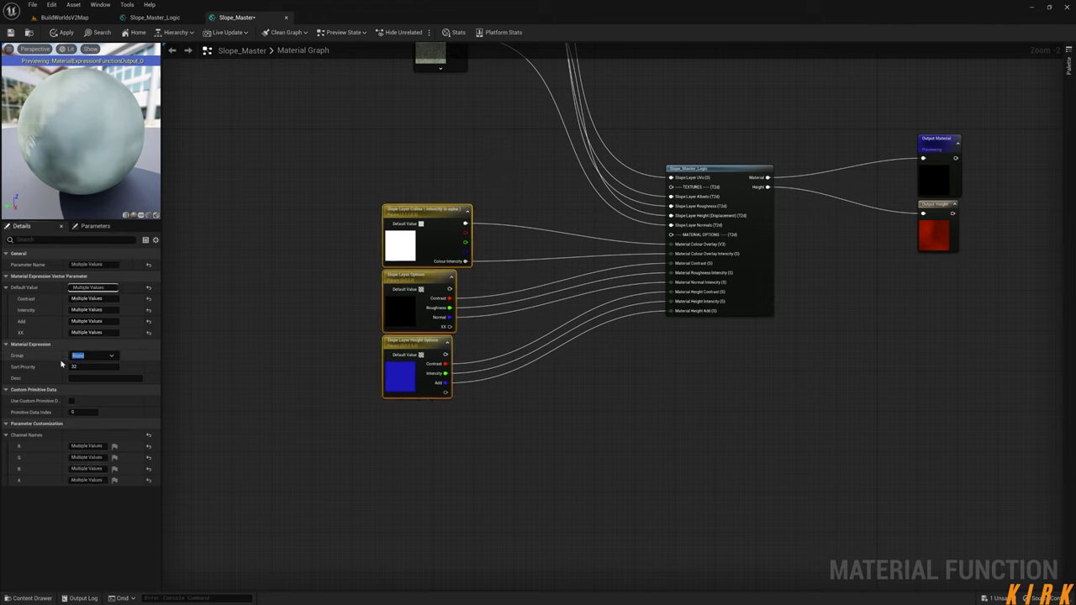
pyautogui.write('Slope Options')
pyautogui.click(283, 319)
# - Assign the four slope texture parameters and Slope Layer UVs to the Slope Options group
pyautogui.moveTo(408, 73); pyautogui.dragTo(330, 252, button='right')
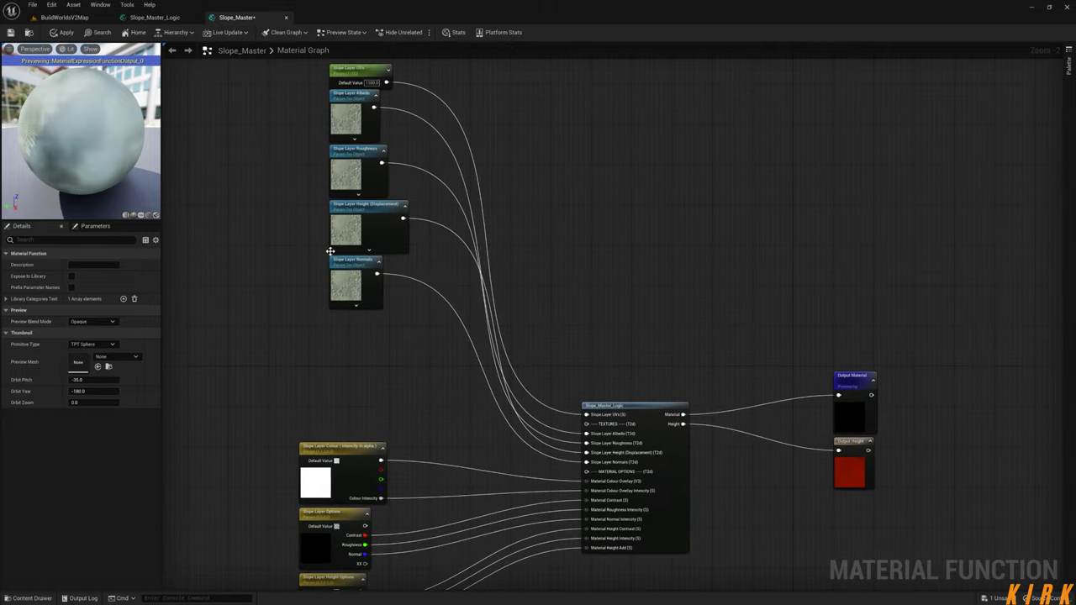
pyautogui.moveTo(305, 82); pyautogui.dragTo(433, 314)
pyautogui.moveTo(316, 120); pyautogui.dragTo(416, 307)
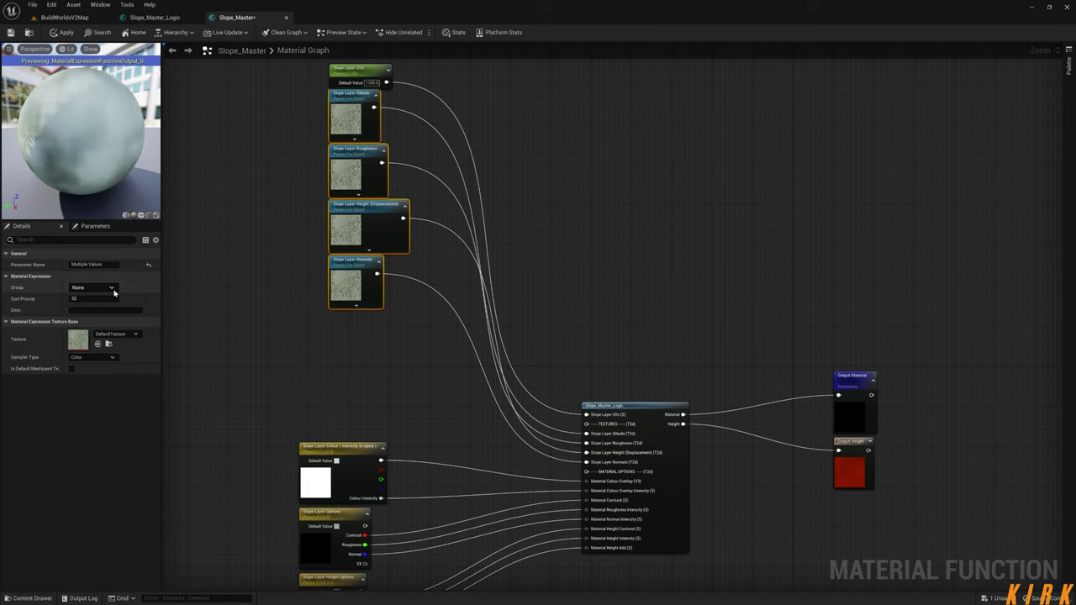
pyautogui.moveTo(252, 196); pyautogui.dragTo(252, 291, button='right')
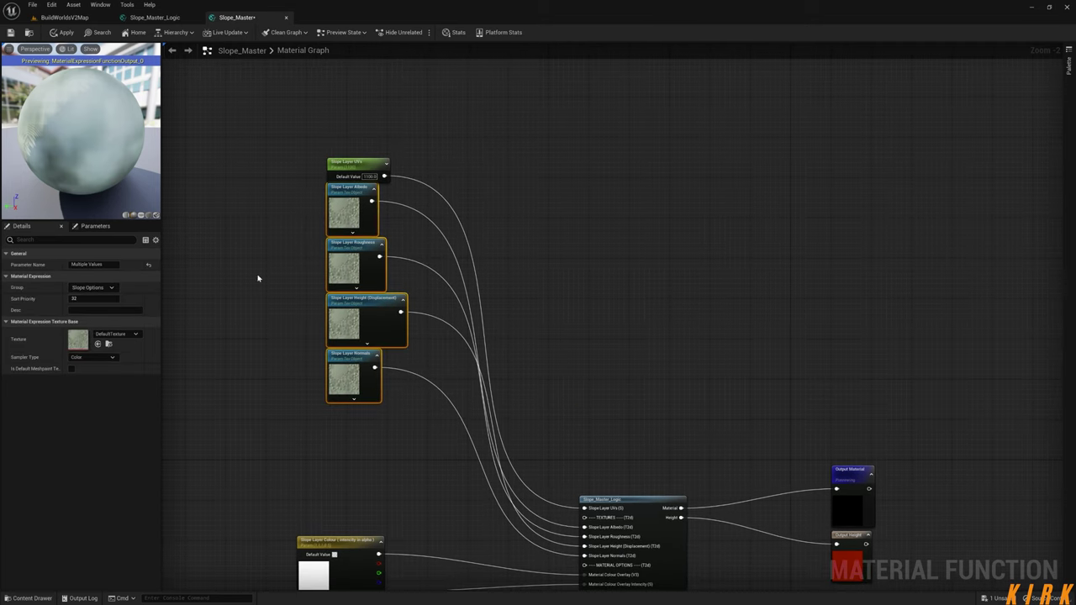
pyautogui.click(357, 162)
pyautogui.click(112, 333)
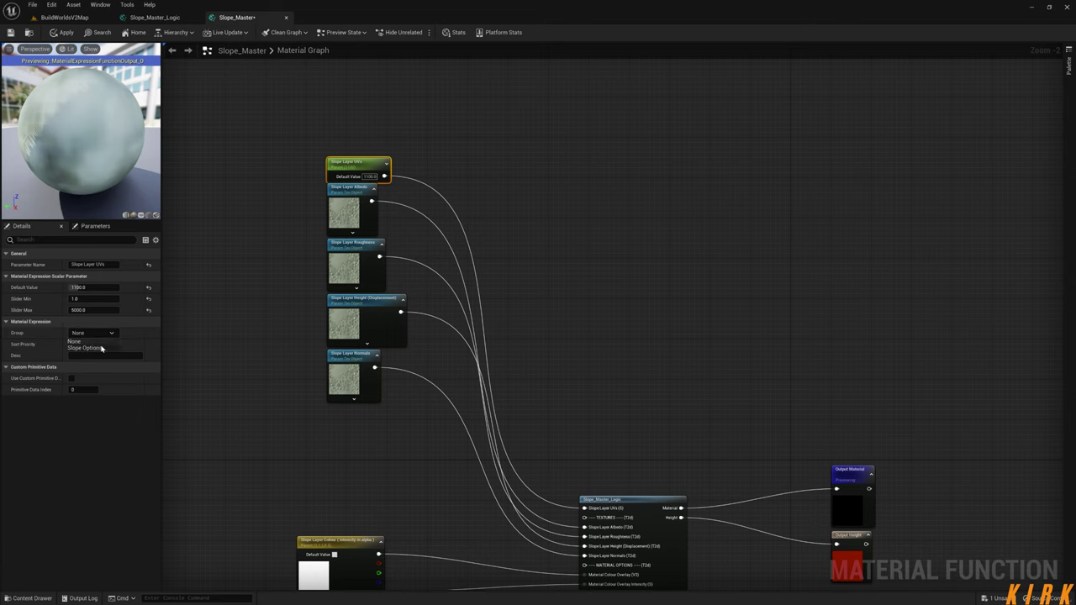
pyautogui.click(102, 347)
# - Open the Slope_Master Textures folder and move the four texture parameters lower in the graph, away from Slope Layer UVs
pyautogui.moveTo(272, 406); pyautogui.dragTo(265, 373, button='right')
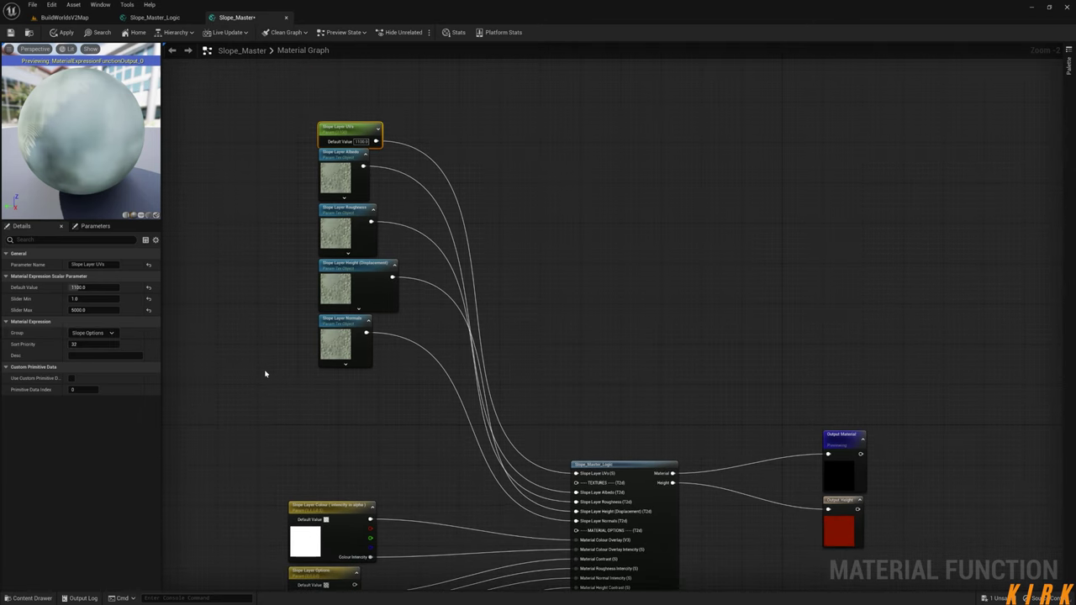
pyautogui.click(32, 597)
pyautogui.doubleClick(341, 500)
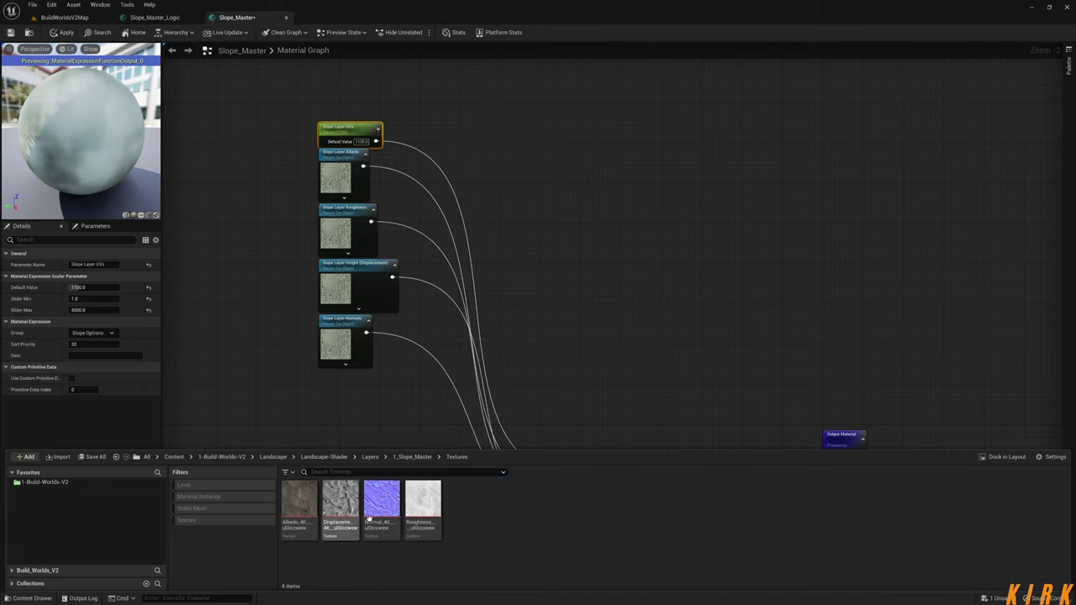
pyautogui.moveTo(299, 176); pyautogui.dragTo(344, 413)
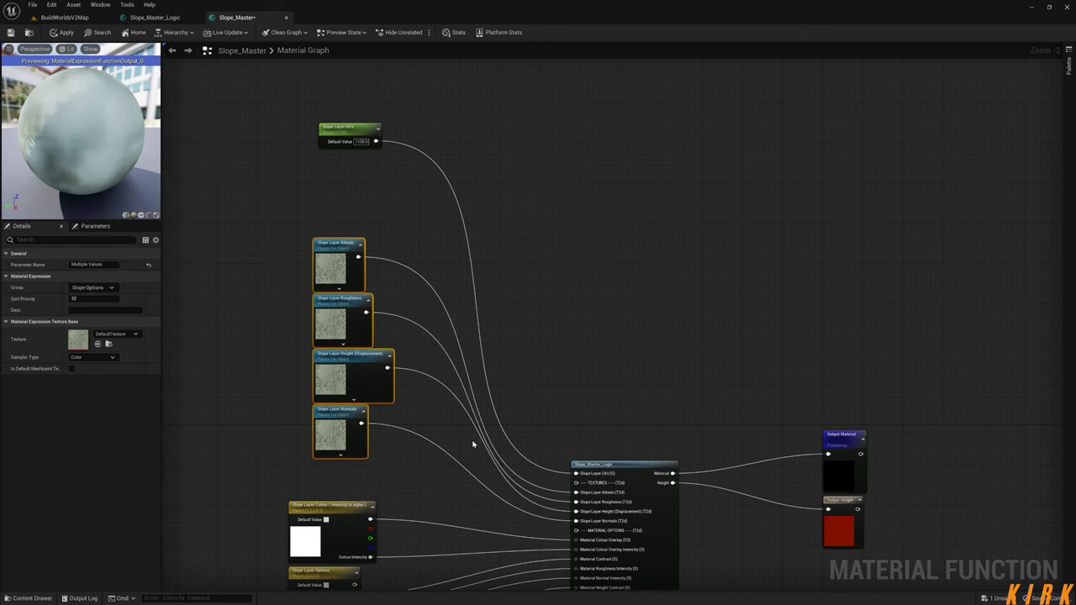
pyautogui.moveTo(472, 444); pyautogui.dragTo(472, 368, button='right')
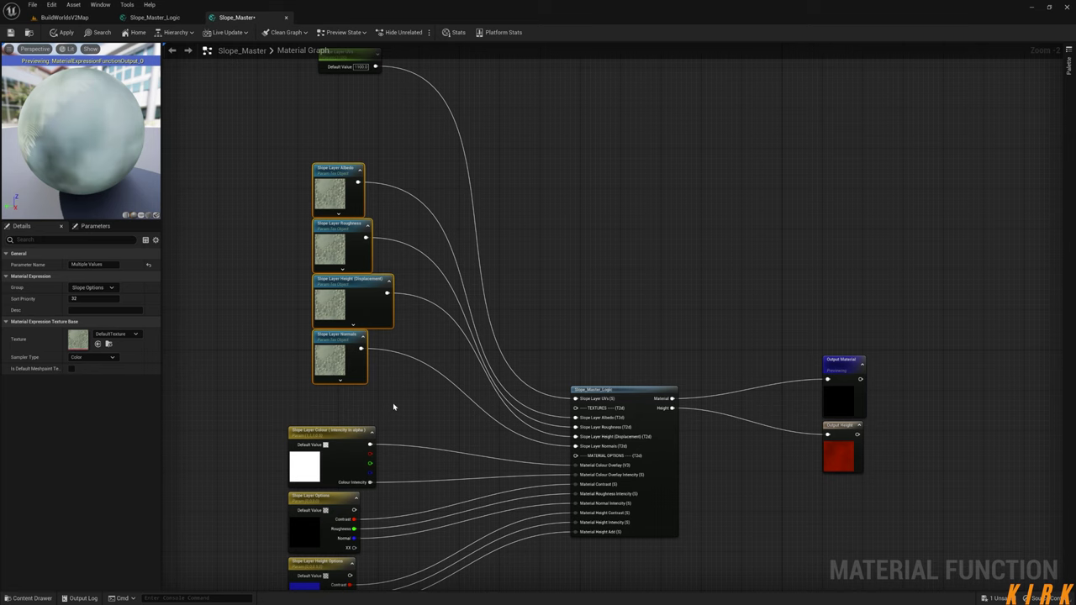
pyautogui.moveTo(392, 406); pyautogui.dragTo(485, 439, button='right')
pyautogui.moveTo(296, 355)
pyautogui.mouseDown(button='right')
pyautogui.moveTo(272, 403)
pyautogui.moveTo(278, 345)
pyautogui.mouseUp(button='right')
# - Assign the Albedo_4K texture to Slope Layer Albedo and the Roughness_4K texture to Slope Layer Roughness
pyautogui.click(399, 213)
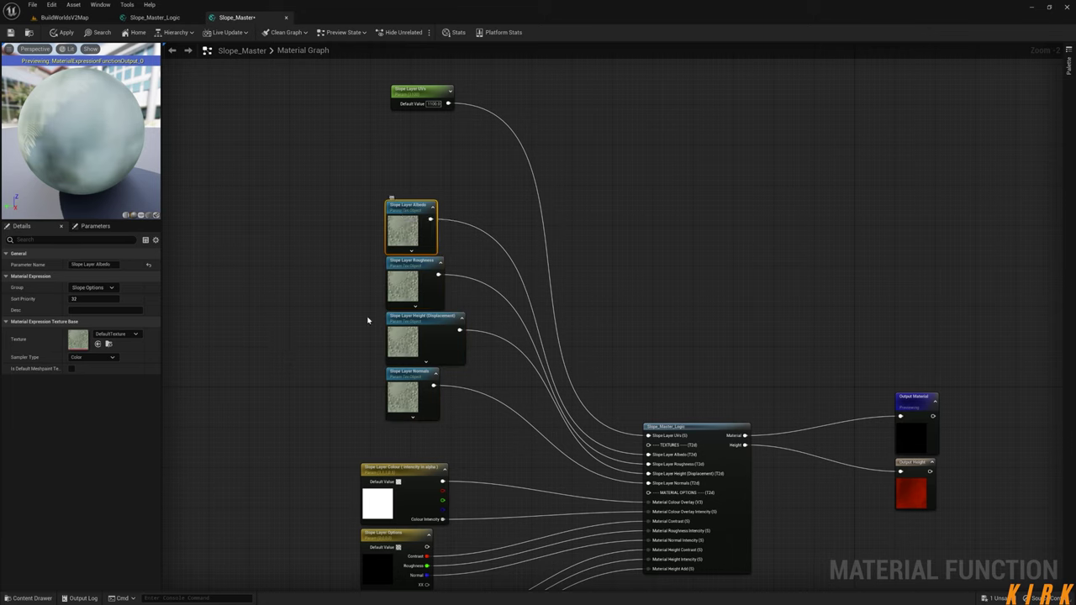
pyautogui.click(34, 597)
pyautogui.click(298, 506)
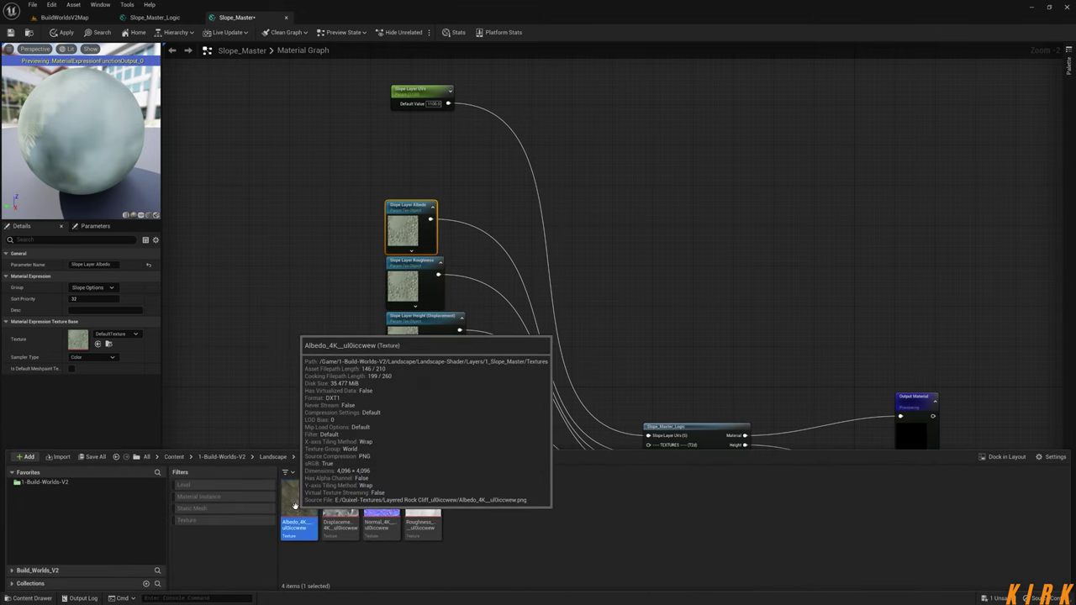
pyautogui.moveTo(298, 507); pyautogui.dragTo(77, 338)
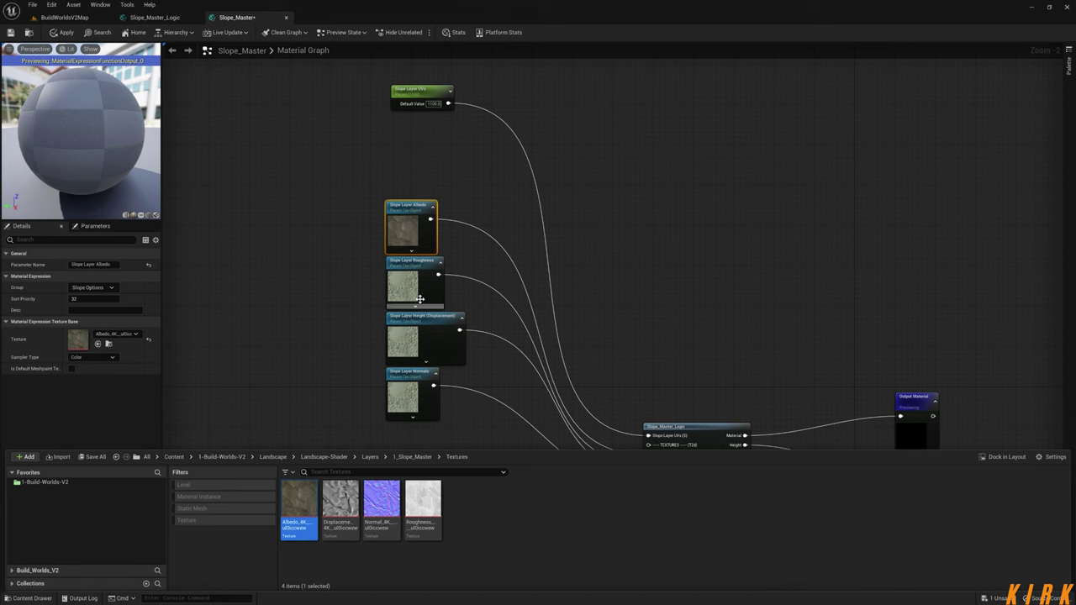
pyautogui.click(422, 267)
pyautogui.click(34, 598)
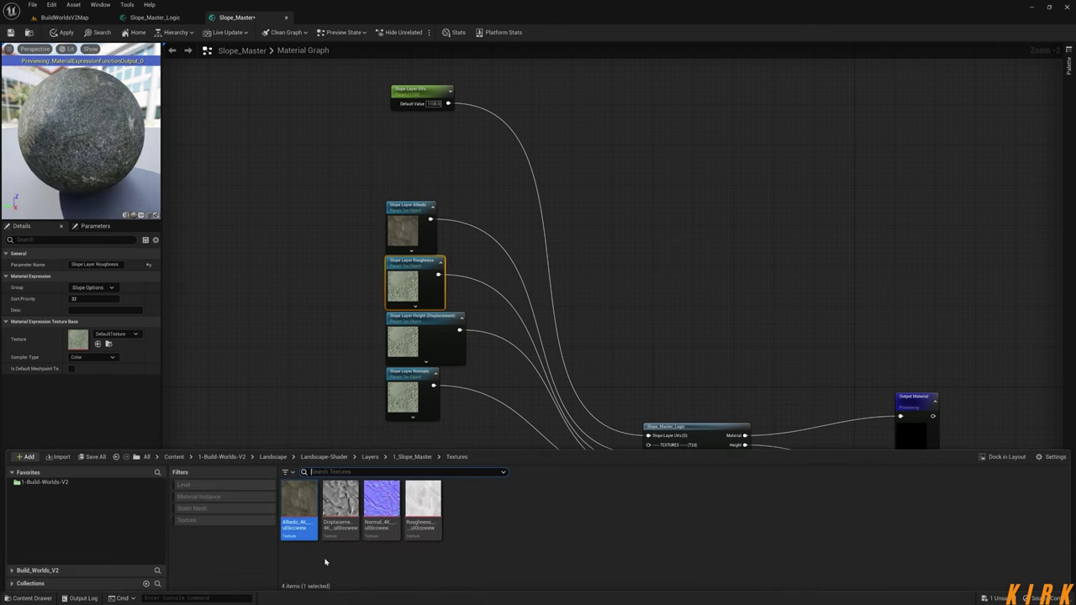
pyautogui.moveTo(430, 503); pyautogui.dragTo(77, 339)
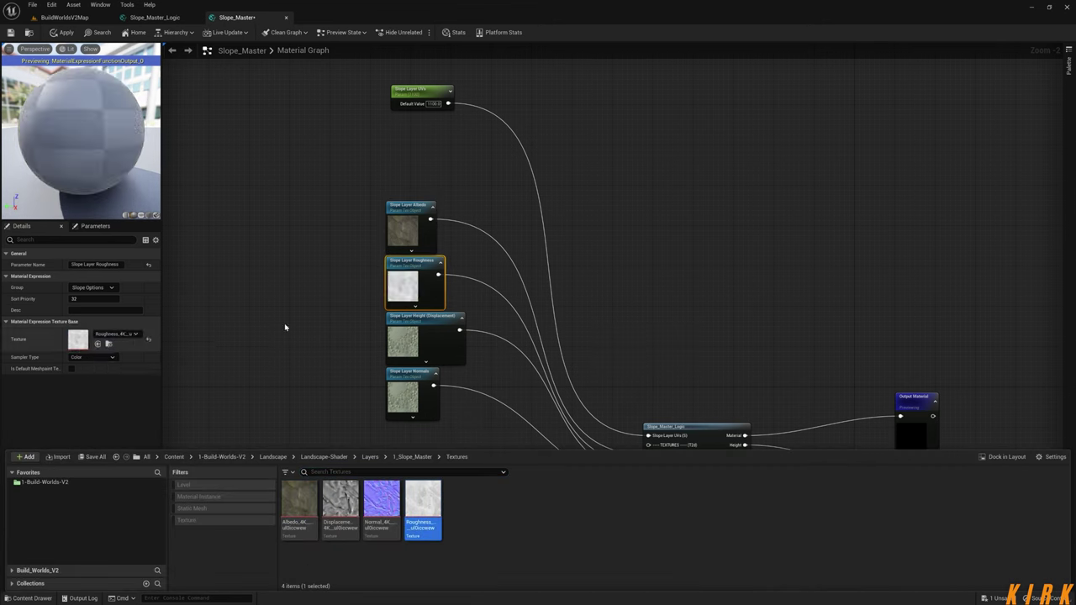
# - Assign the Displacement_4K texture to Slope Layer Height (Displacement) and the Normal_4K texture to Slope Layer Normals, then rotate the preview sphere
pyautogui.click(416, 330)
pyautogui.click(34, 598)
pyautogui.moveTo(341, 503); pyautogui.dragTo(78, 339)
pyautogui.click(412, 387)
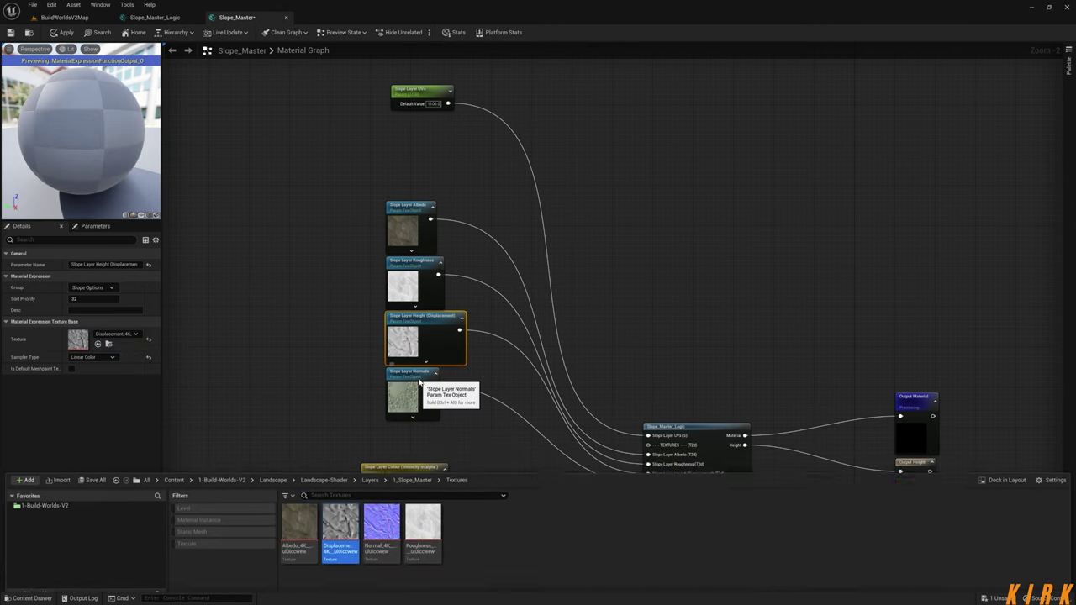
pyautogui.click(32, 597)
pyautogui.moveTo(382, 502); pyautogui.dragTo(79, 339)
pyautogui.moveTo(95, 154)
pyautogui.mouseDown()
pyautogui.moveTo(29, 168)
pyautogui.moveTo(37, 144)
pyautogui.moveTo(94, 134)
pyautogui.moveTo(126, 139)
pyautogui.moveTo(63, 150)
pyautogui.moveTo(116, 156)
pyautogui.mouseUp()
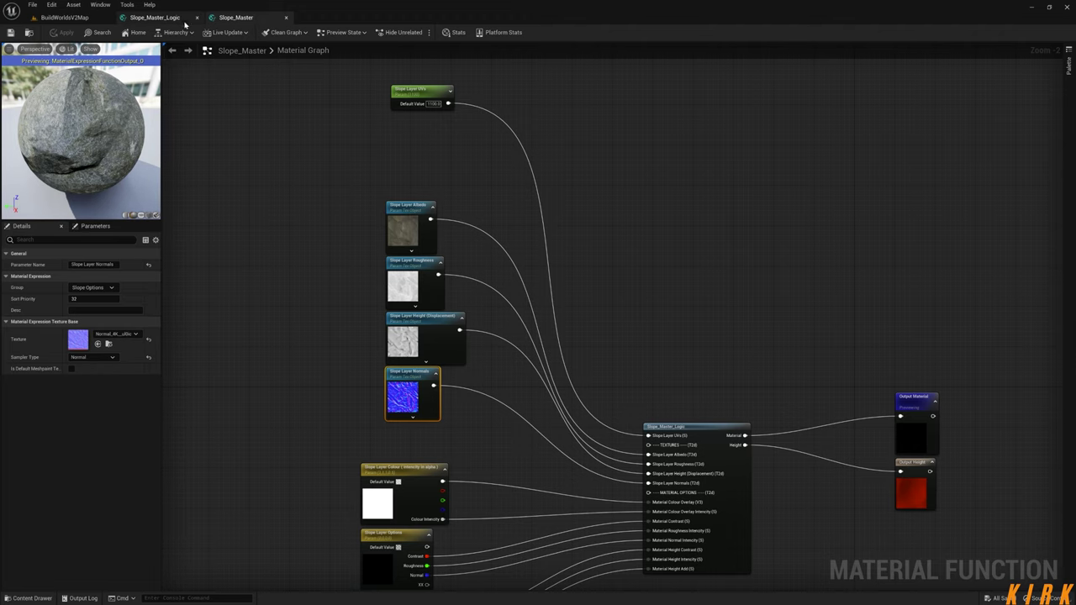
# - Close the Slope_Master_Logic function and return to the Slope_Master graph
pyautogui.click(155, 16)
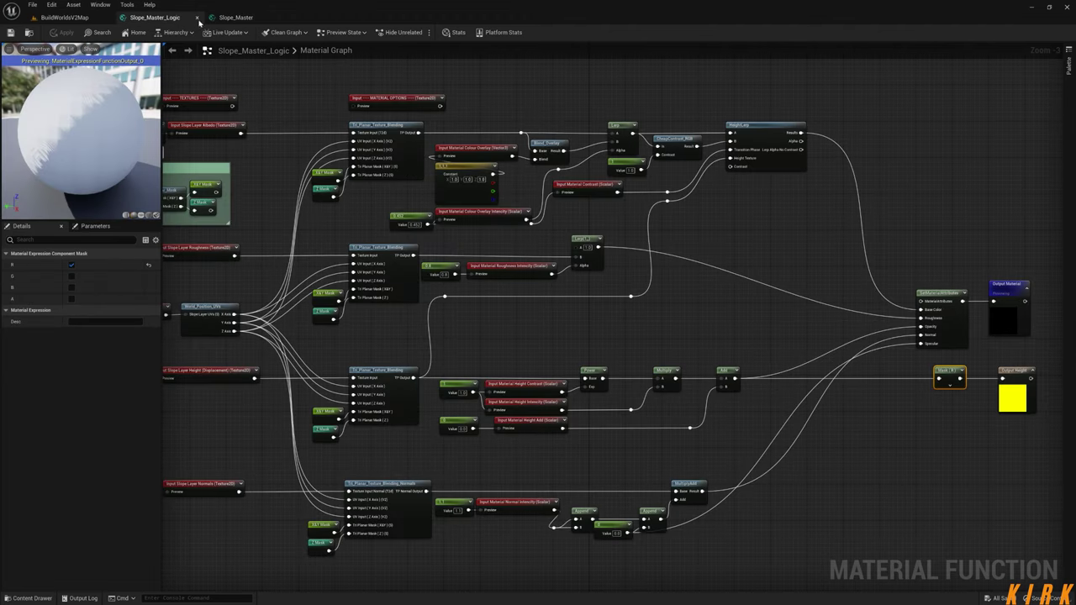
pyautogui.click(198, 18)
pyautogui.click(178, 20)
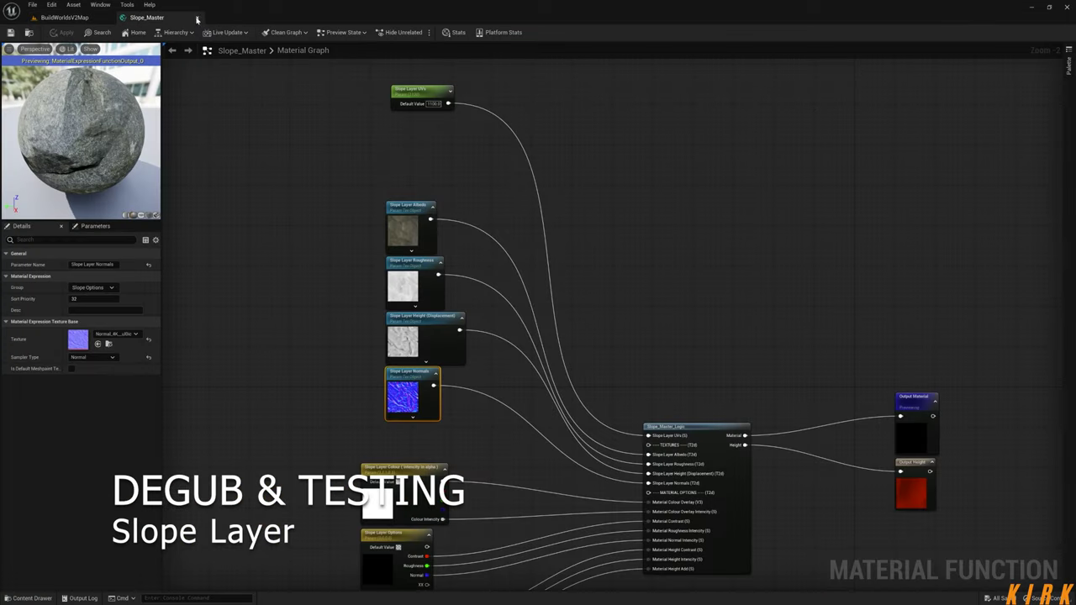
# - Open the MM_Landscape_Material material from the Landscape-Shader folder
pyautogui.moveTo(337, 298); pyautogui.dragTo(295, 236, button='right')
pyautogui.click(34, 598)
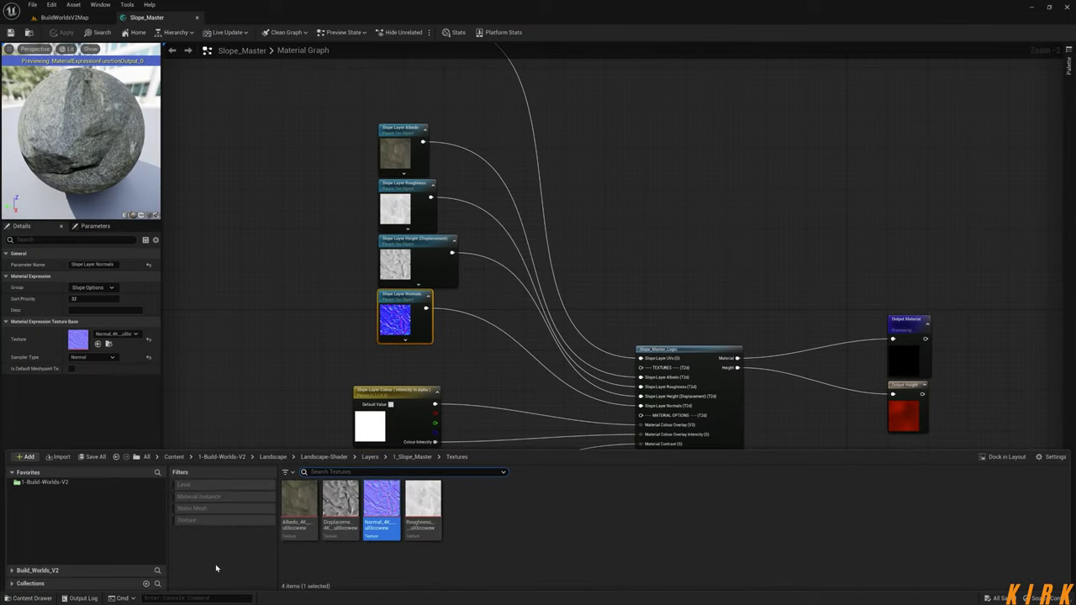
pyautogui.click(326, 457)
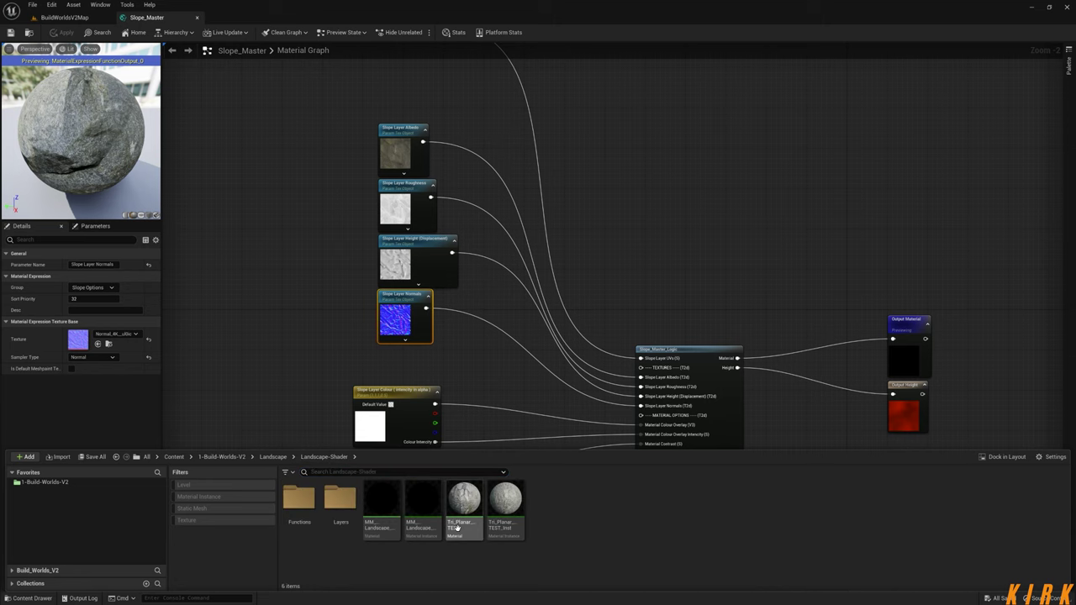
pyautogui.doubleClick(384, 504)
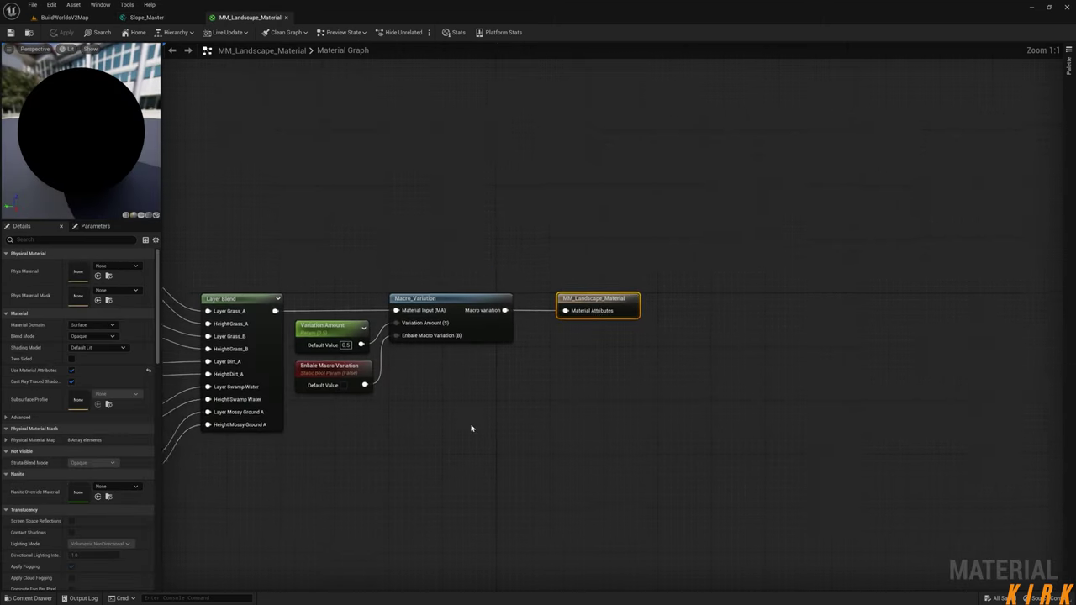
# - Add a sixth layer named Slope to the Layer Blend node and set its blend type to LB Height Blend
pyautogui.moveTo(435, 339); pyautogui.dragTo(503, 347, button='right')
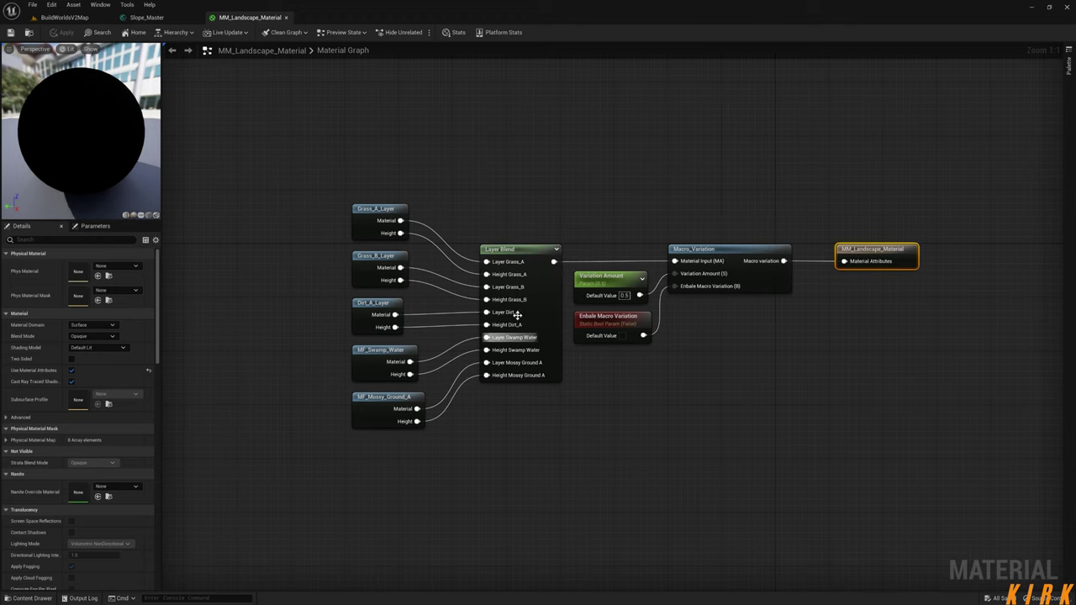
pyautogui.click(512, 247)
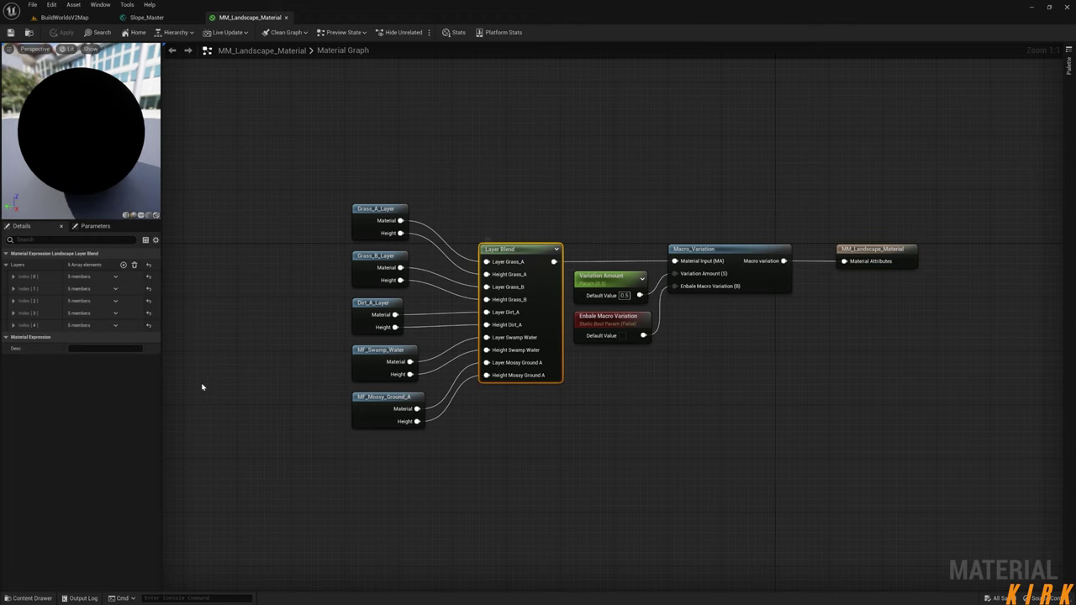
pyautogui.click(123, 266)
pyautogui.click(14, 337)
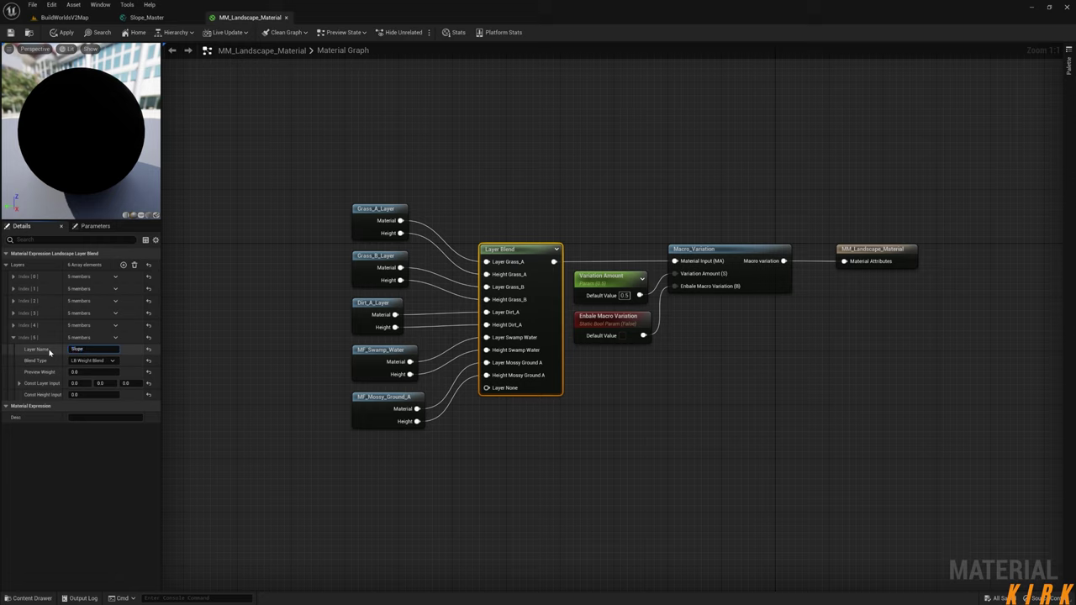
pyautogui.click(112, 361)
pyautogui.click(92, 388)
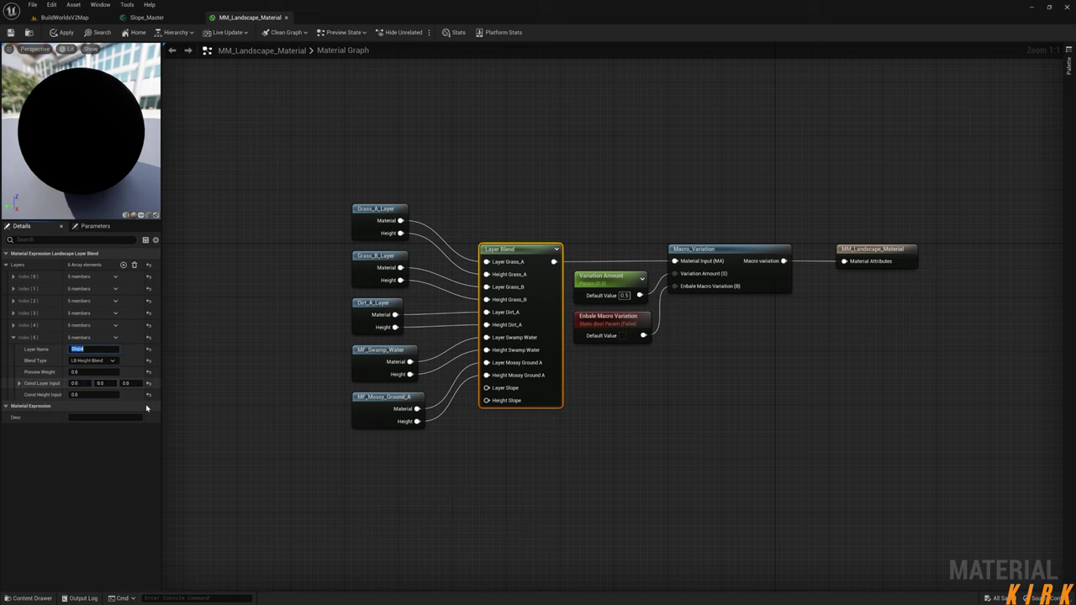
pyautogui.click(290, 418)
# - Move the five existing layer function nodes up to free space beneath MF_Mossy_Ground_A
pyautogui.moveTo(527, 461); pyautogui.dragTo(485, 415, button='right')
pyautogui.moveTo(372, 149); pyautogui.dragTo(279, 394)
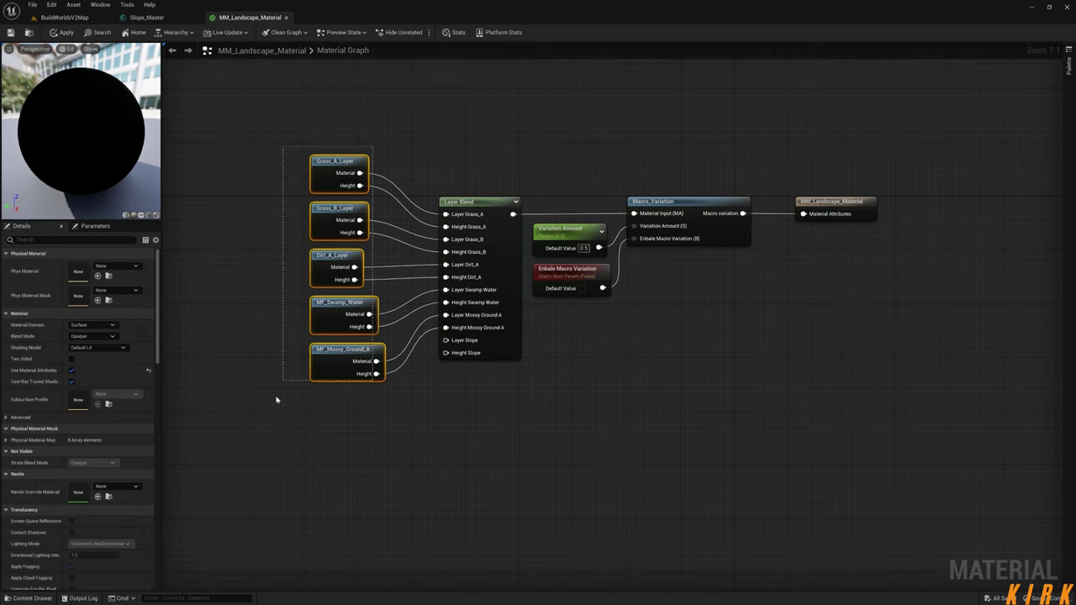
pyautogui.moveTo(326, 342); pyautogui.dragTo(311, 299)
pyautogui.moveTo(341, 194); pyautogui.dragTo(312, 391)
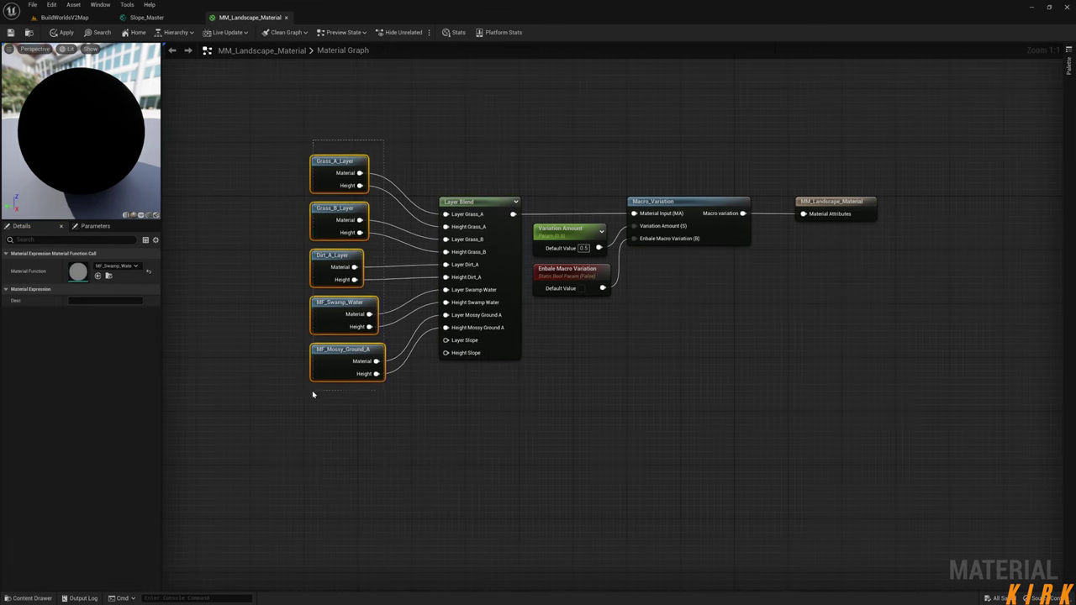
pyautogui.moveTo(349, 361); pyautogui.dragTo(330, 280)
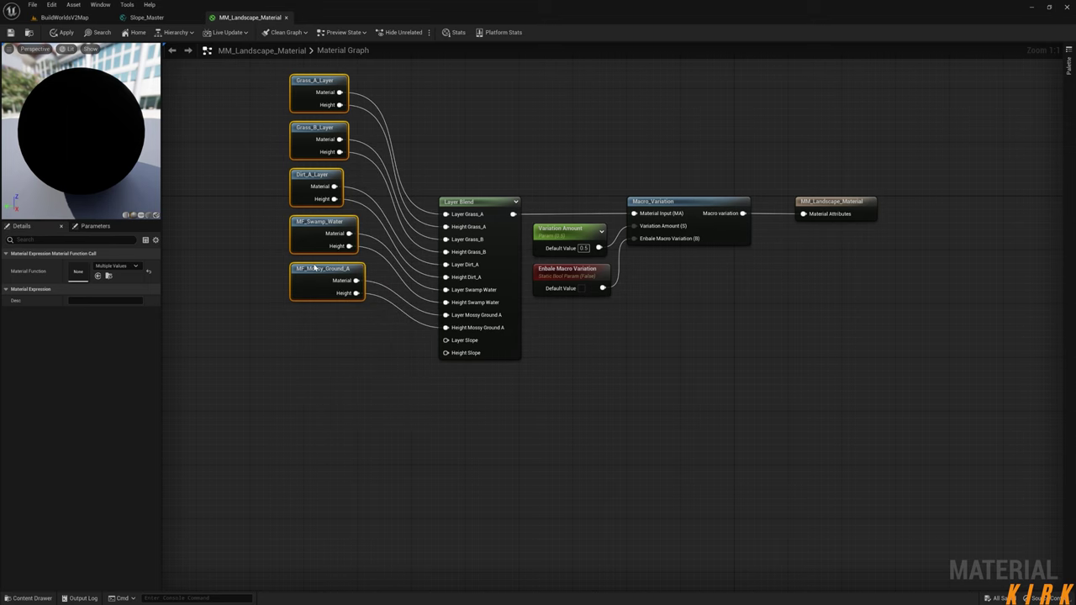
# - Add the Slope_Master function from the 1_Slope_Master folder, connect its Material and Height to Layer Slope and Height Slope, and save the material
pyautogui.click(29, 597)
pyautogui.click(338, 499)
pyautogui.doubleClick(337, 500)
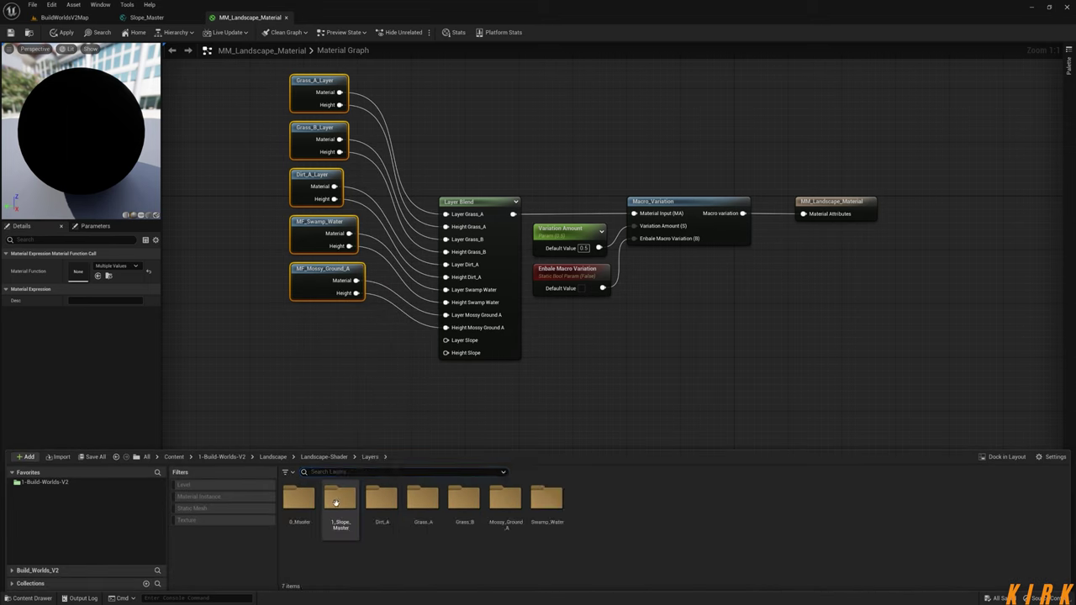
pyautogui.doubleClick(340, 503)
pyautogui.moveTo(380, 499); pyautogui.dragTo(342, 353)
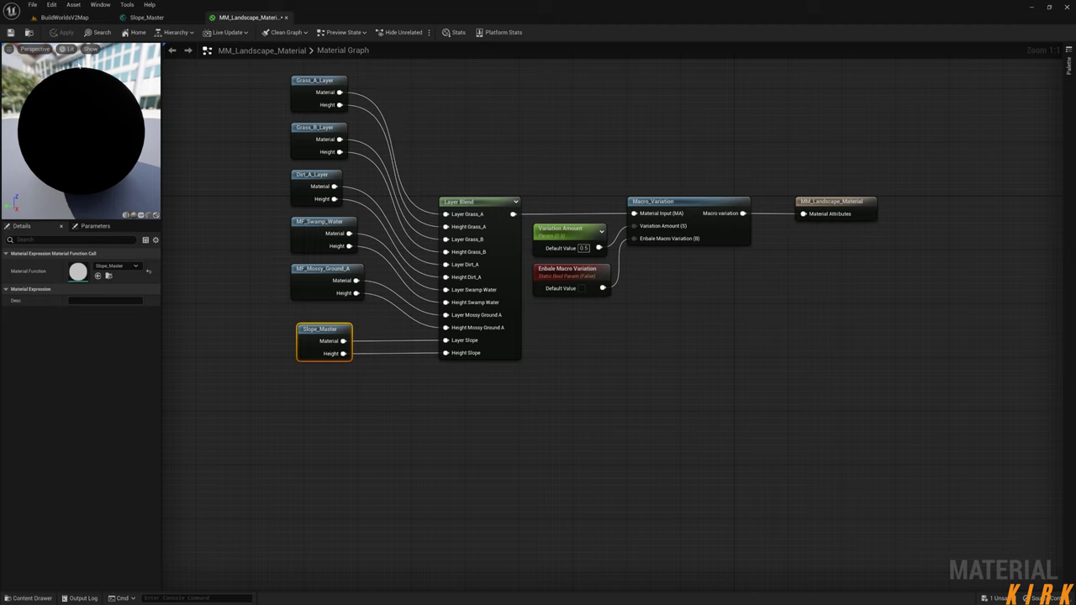
pyautogui.click(11, 31)
# - Return to BuildWorldsV2Map and enter Landscape mode's Paint tools to show the target layers
pyautogui.click(71, 18)
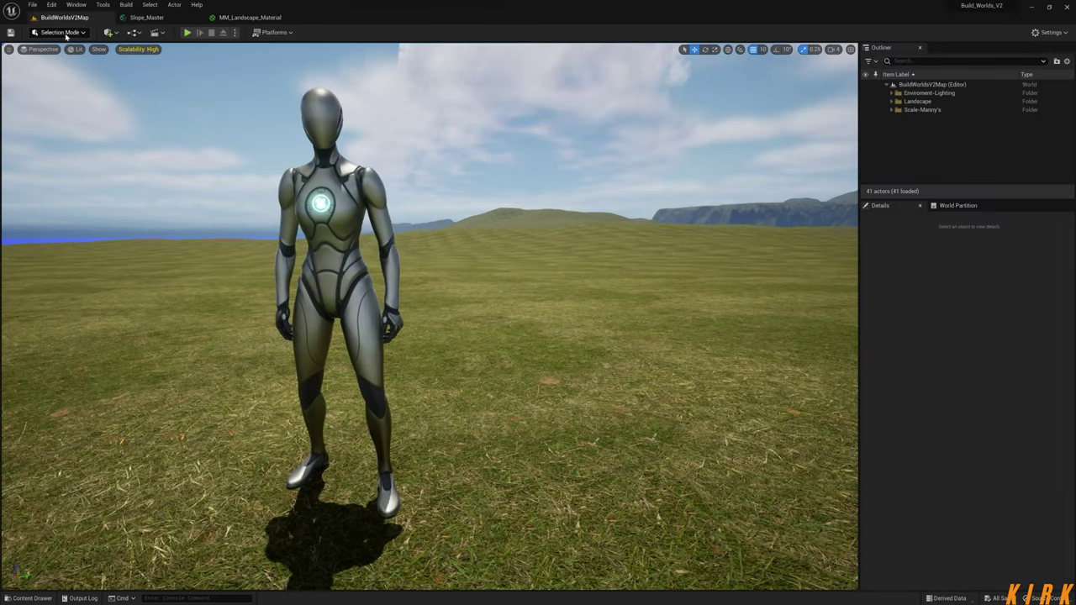
pyautogui.click(83, 32)
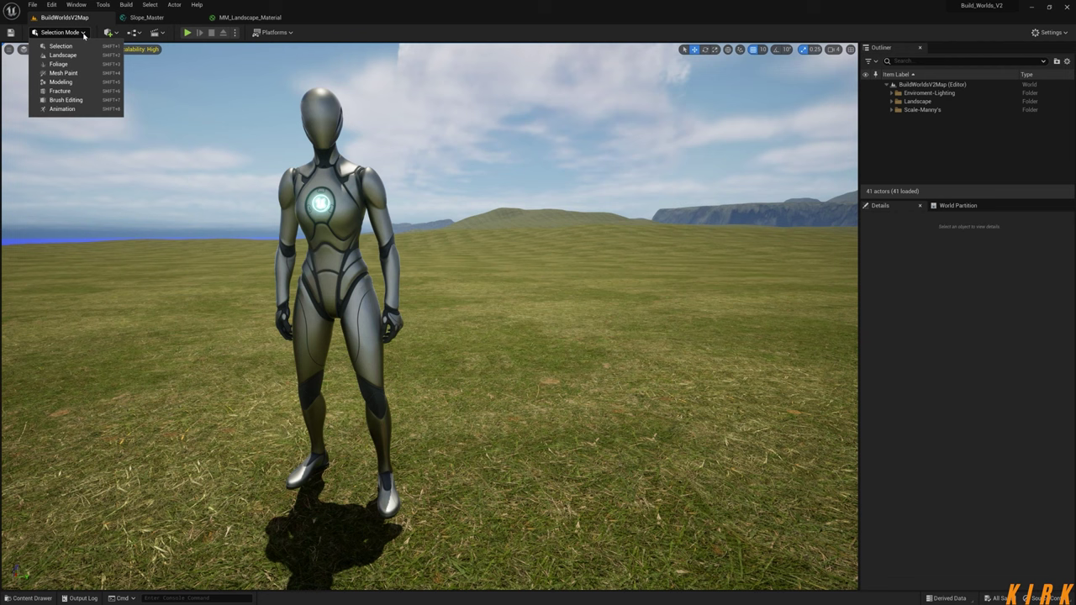
pyautogui.click(83, 32)
pyautogui.click(83, 32)
pyautogui.click(68, 54)
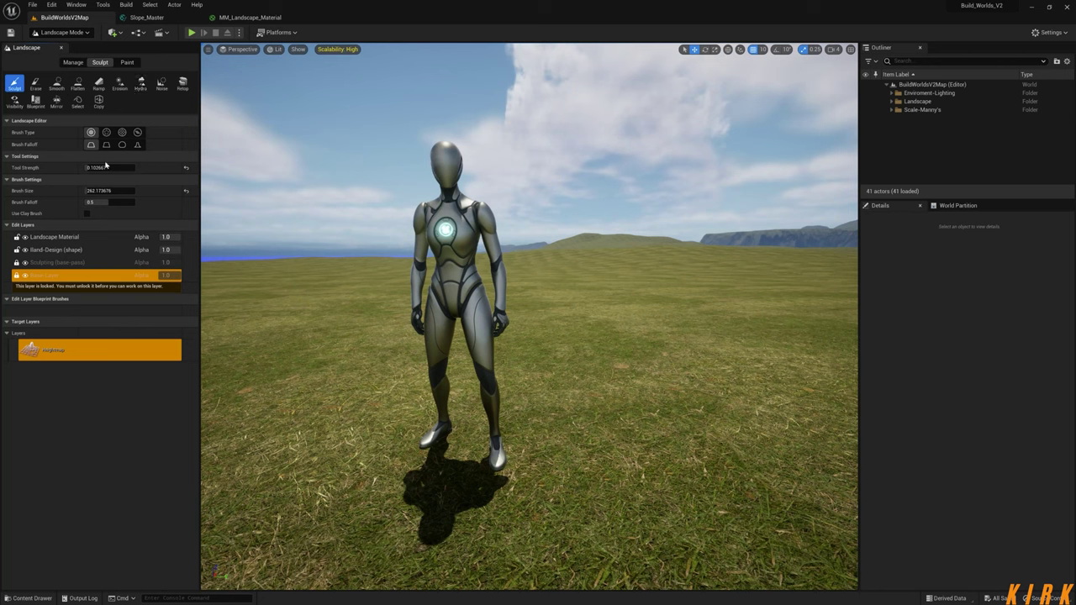
pyautogui.click(126, 62)
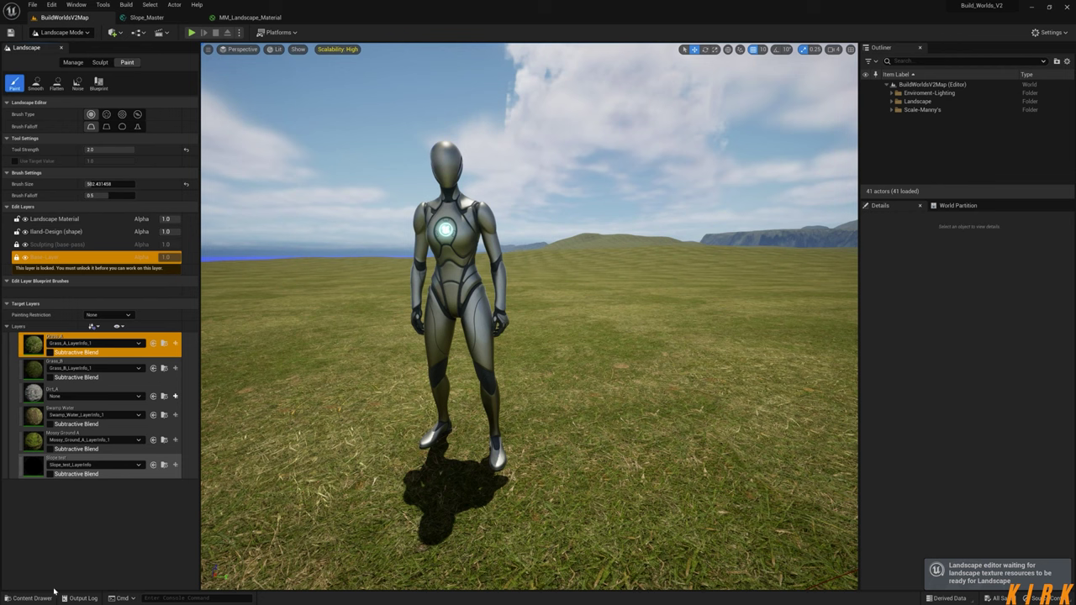
# - Inspect the landscape proxy, the Slope_Master assets and the slope connections in MM_Landscape_Material
pyautogui.rightClick(394, 443)
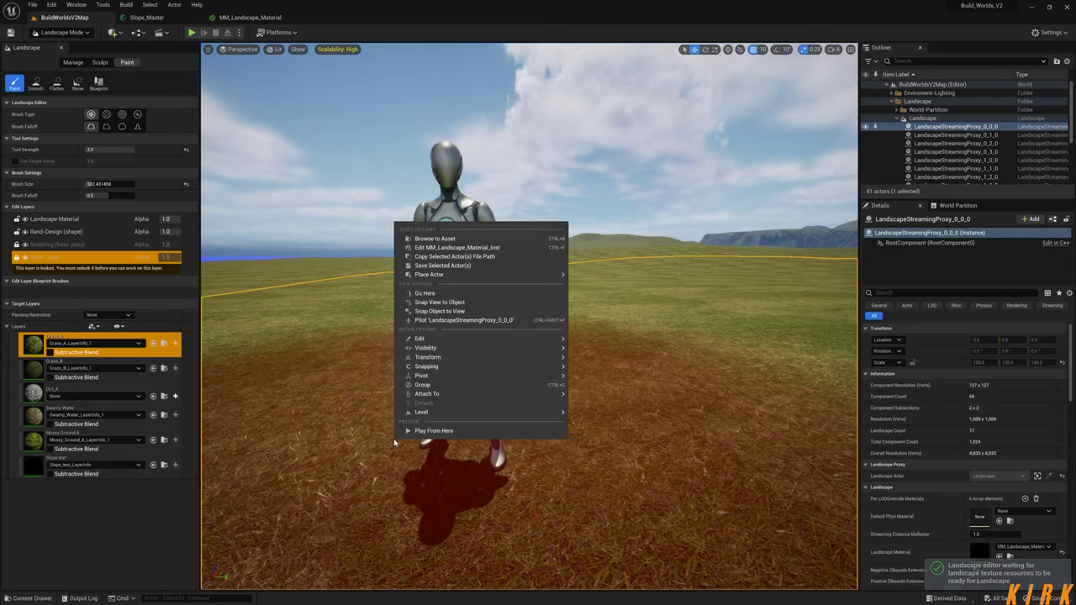
pyautogui.click(916, 232)
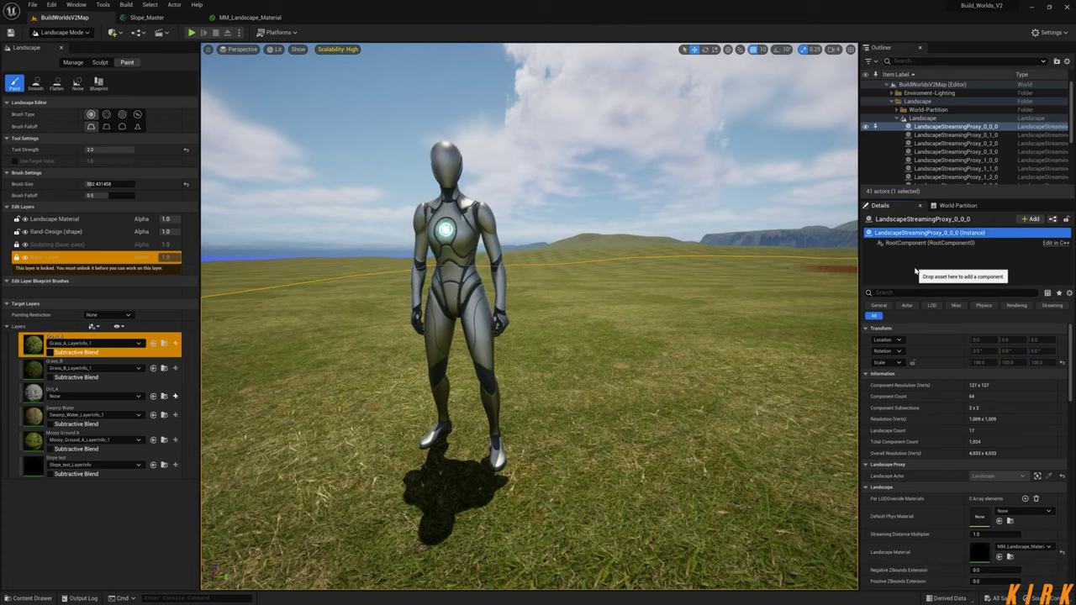
pyautogui.click(891, 102)
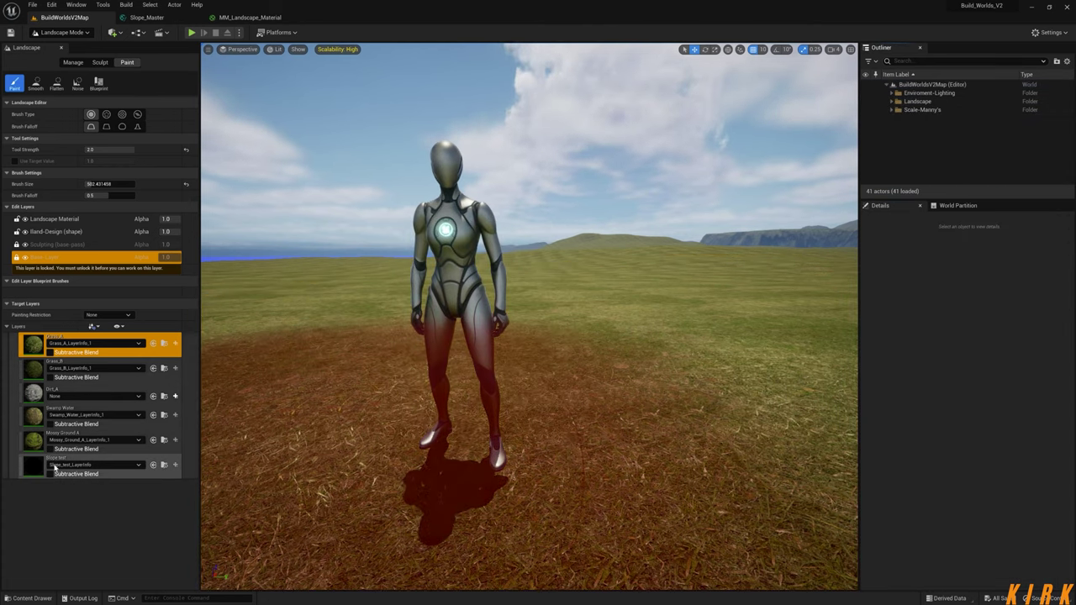
pyautogui.click(27, 598)
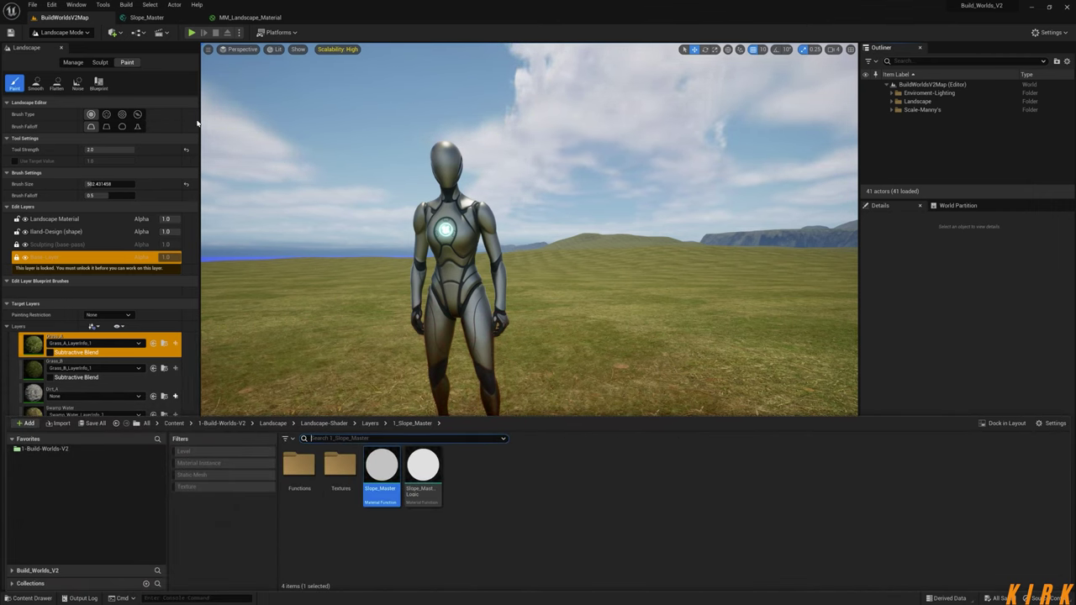
pyautogui.click(260, 15)
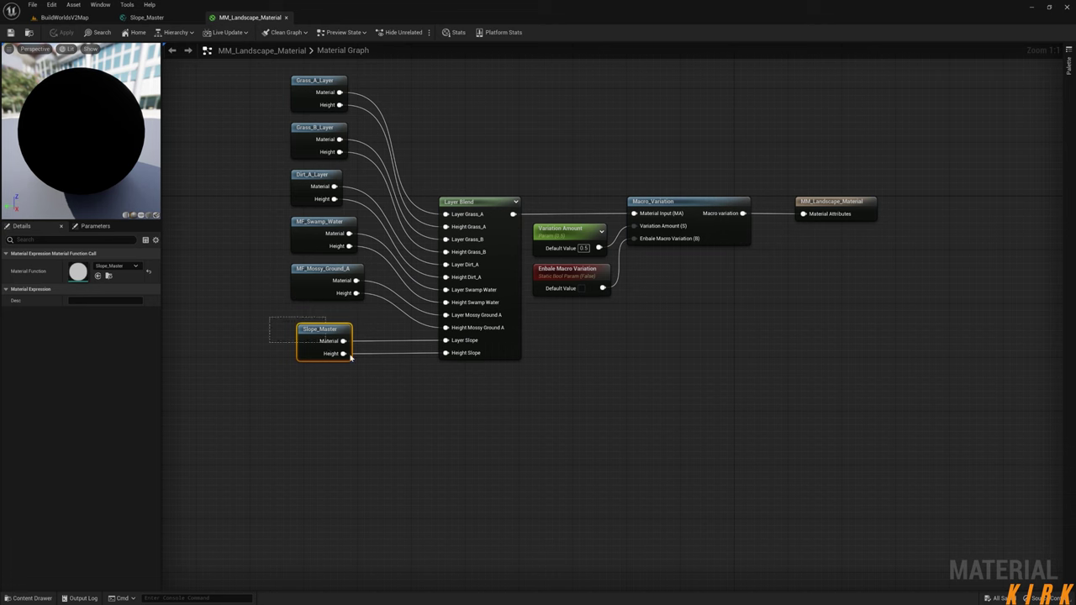
# - Check the layer info choices of the Slope test target layer in BuildWorldsV2Map, then return to Selection mode
pyautogui.click(63, 17)
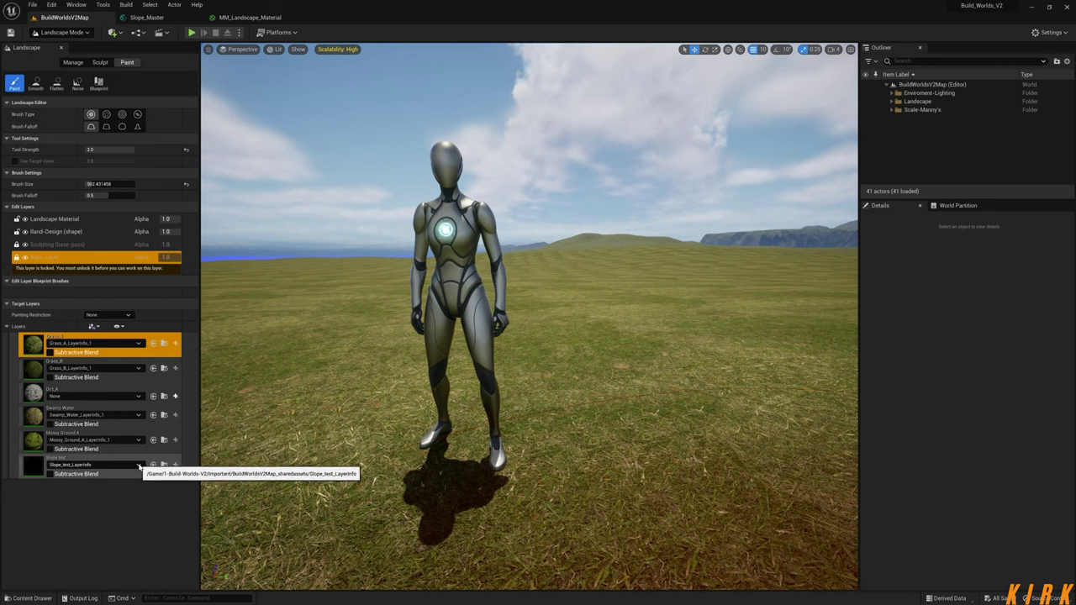
pyautogui.click(128, 465)
pyautogui.click(116, 521)
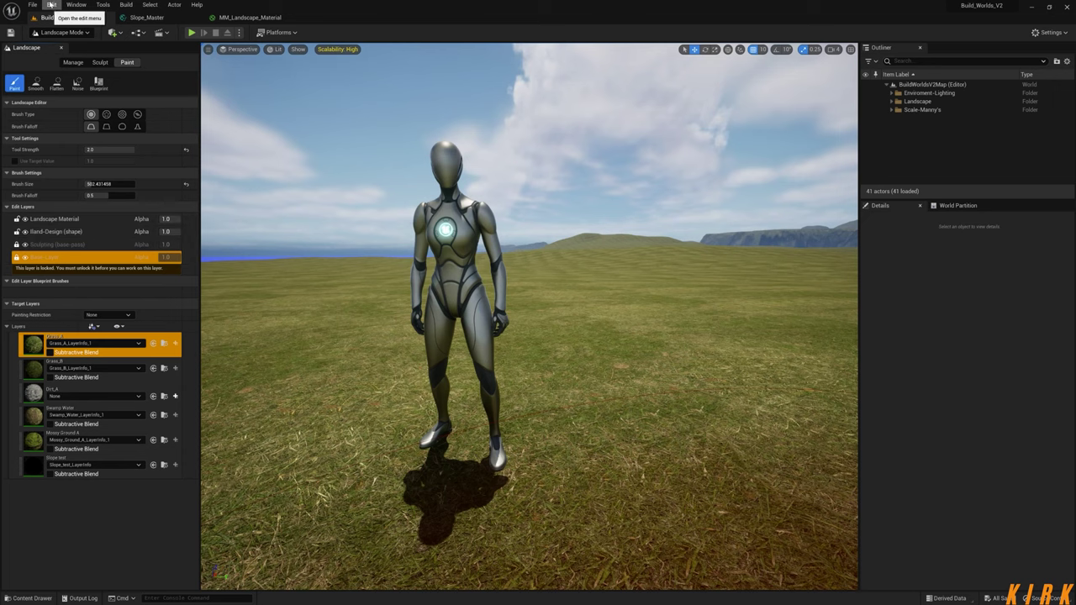
pyautogui.click(88, 32)
pyautogui.click(69, 48)
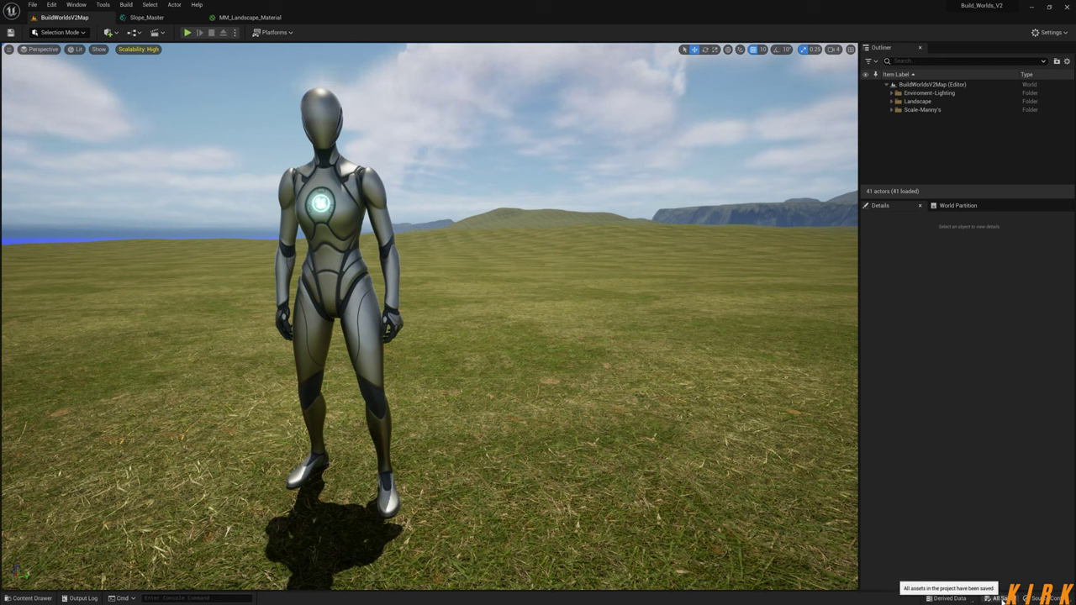
pyautogui.click(33, 5)
pyautogui.moveTo(72, 66)
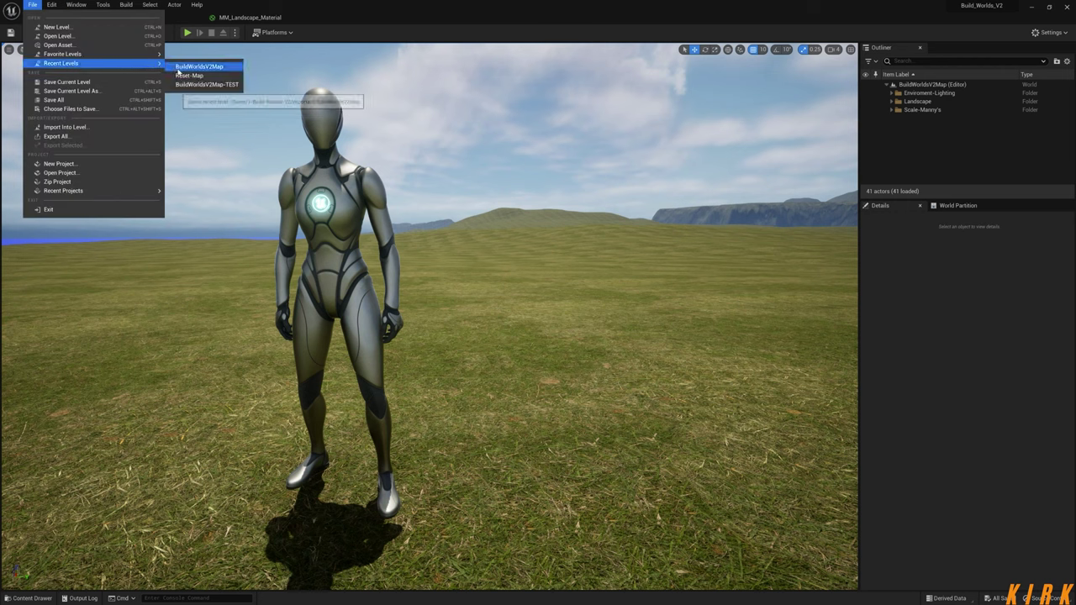
pyautogui.click(56, 28)
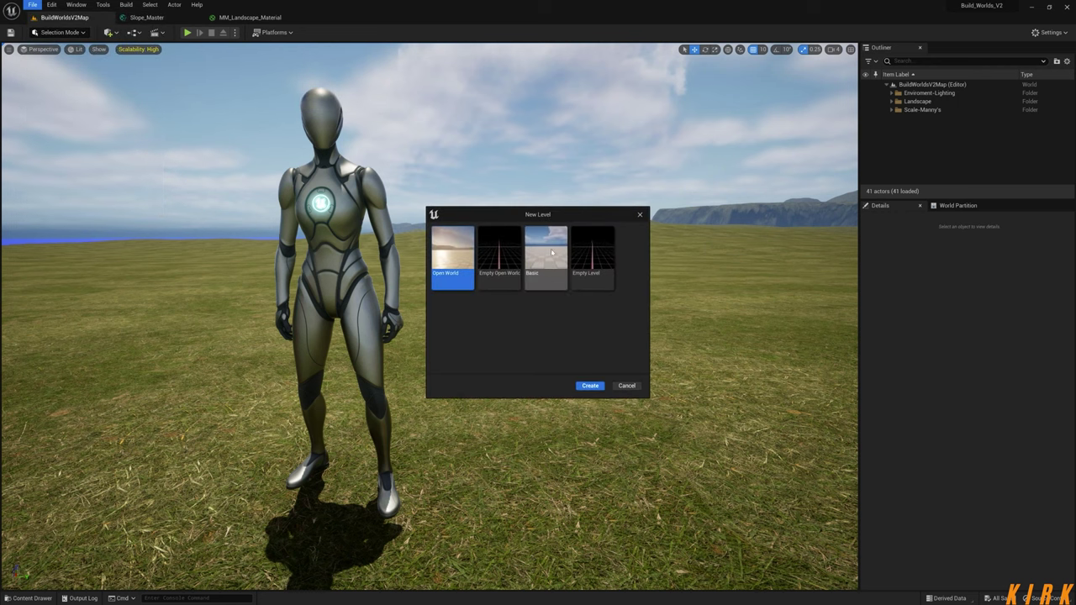
pyautogui.click(626, 386)
# - Load the Reset-Map level from the recent levels
pyautogui.click(33, 6)
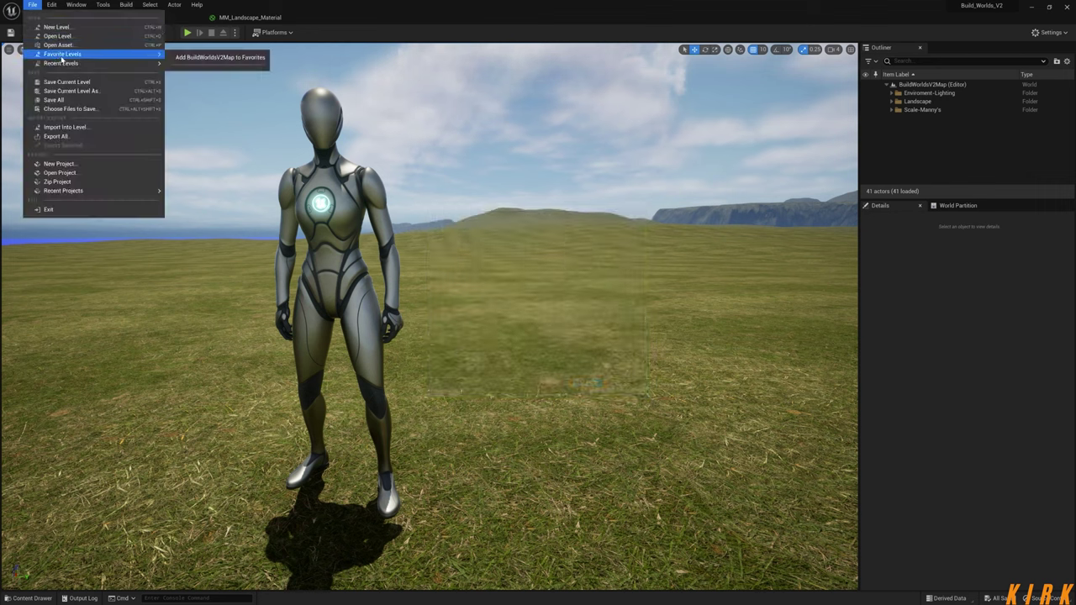
pyautogui.moveTo(101, 63)
pyautogui.click(188, 76)
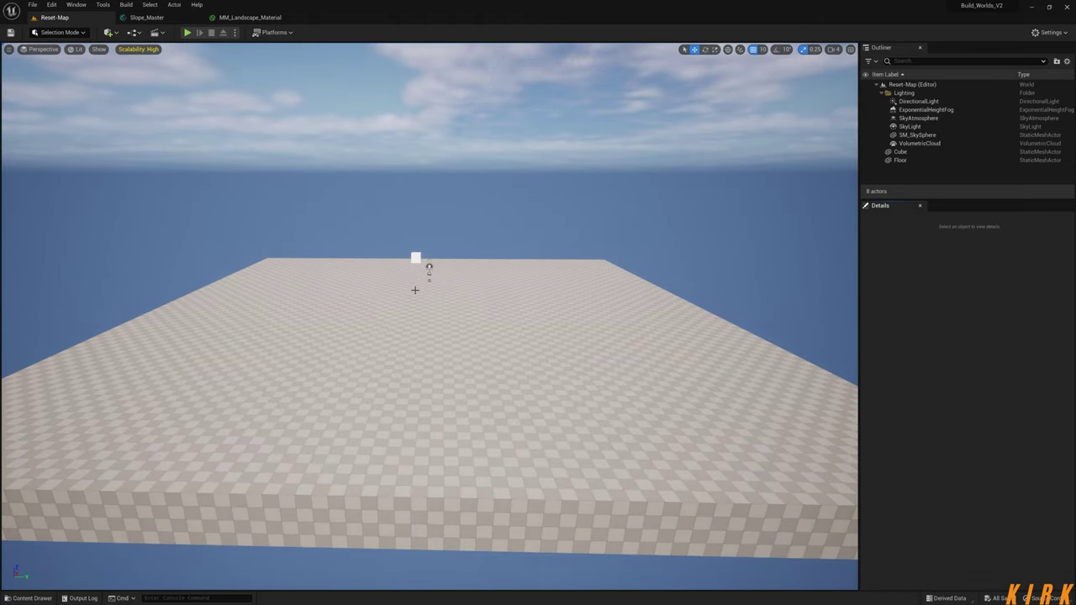
# - Move the cube down in Reset-Map and save the level, then reload BuildWorldsV2Map
pyautogui.click(414, 257)
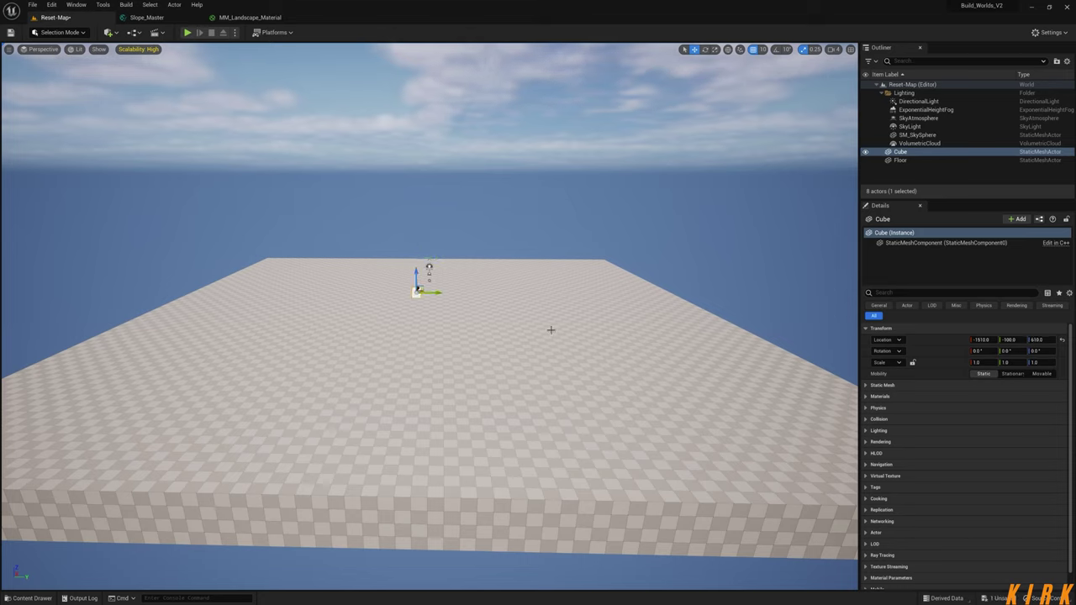
pyautogui.hotkey('ctrl', 's')
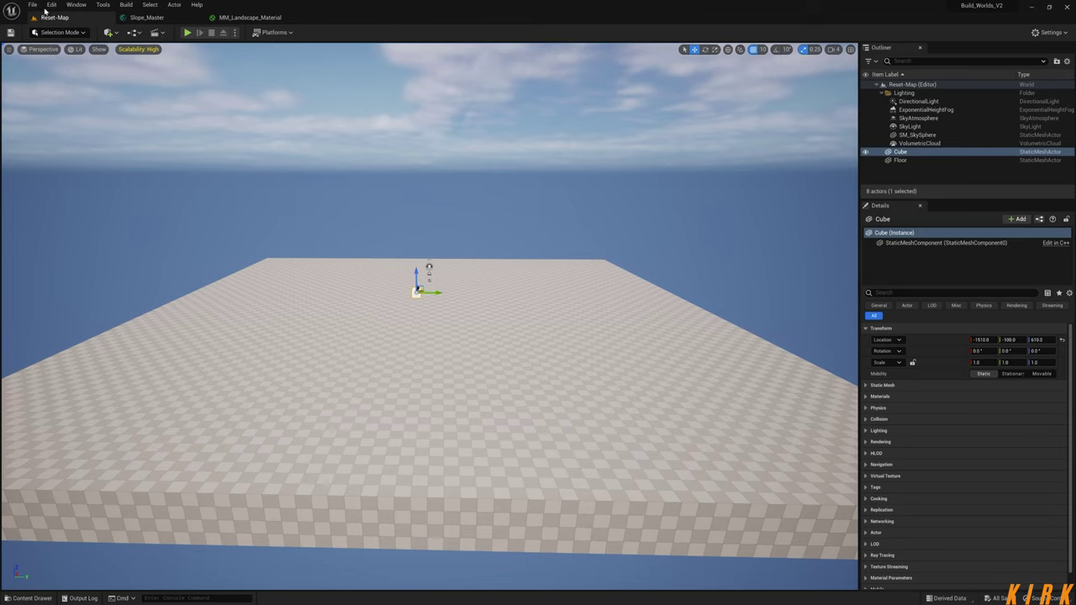
pyautogui.click(41, 9)
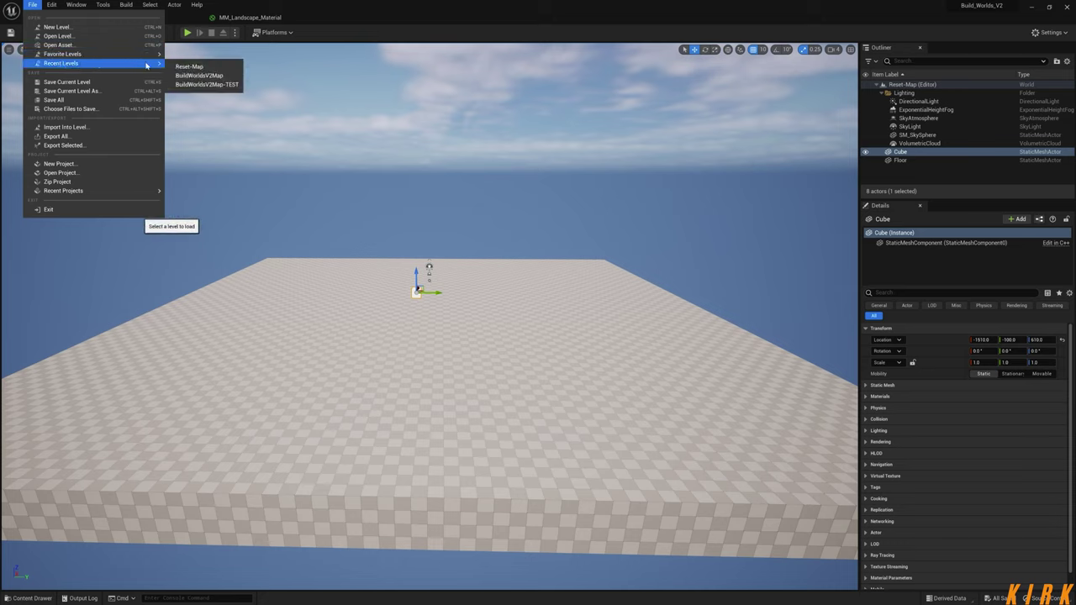
pyautogui.click(198, 76)
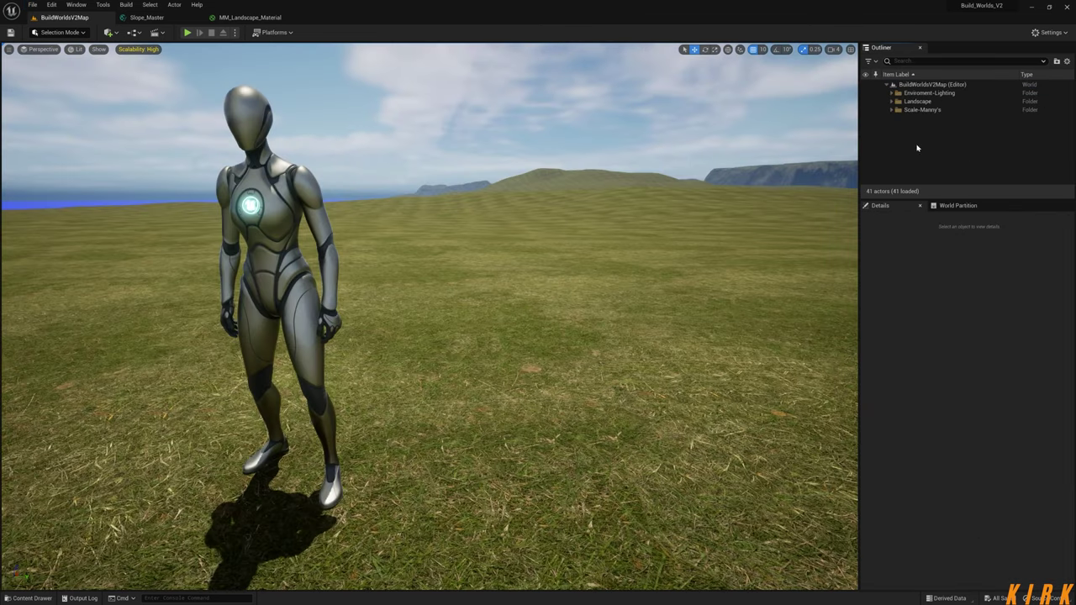
# - In MM_Landscape_Material, move all six layer function nodes down to line up with the Layer Blend inputs
pyautogui.click(250, 16)
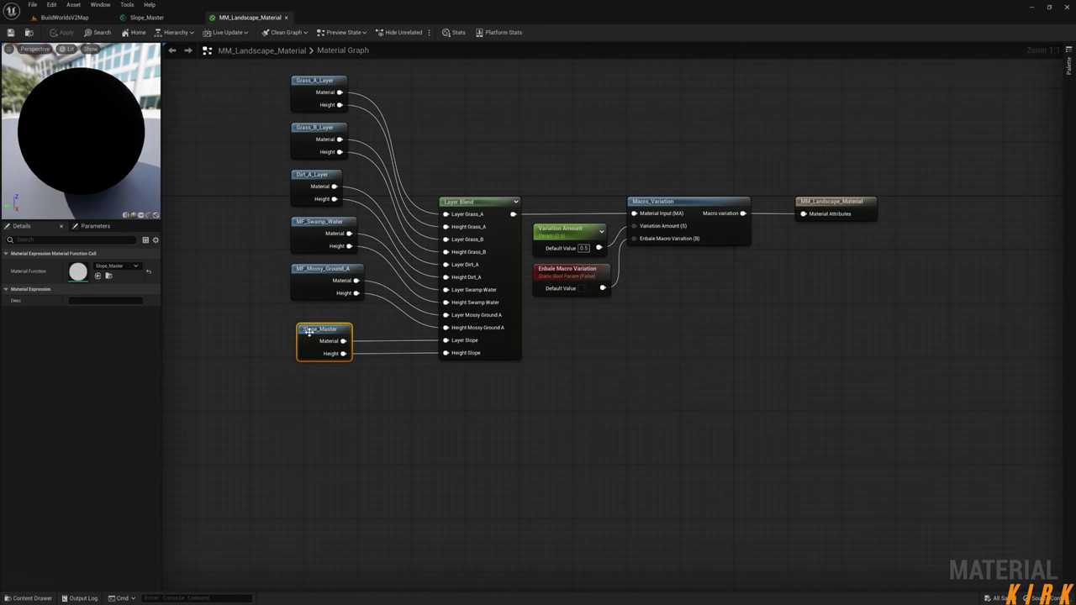
pyautogui.moveTo(415, 112); pyautogui.dragTo(314, 420)
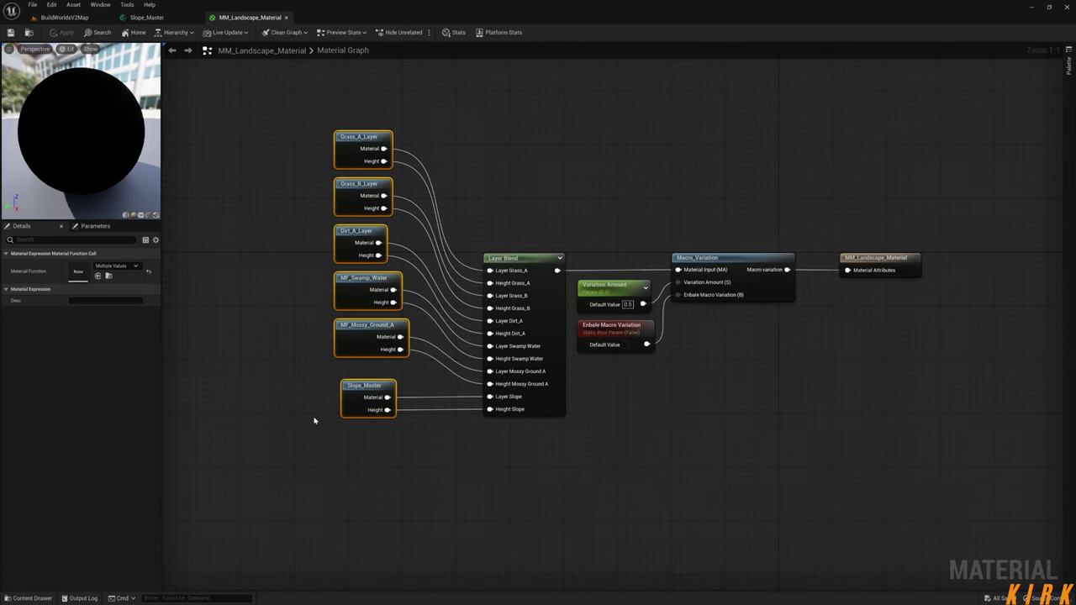
pyautogui.moveTo(367, 387); pyautogui.dragTo(368, 434)
pyautogui.click(312, 377)
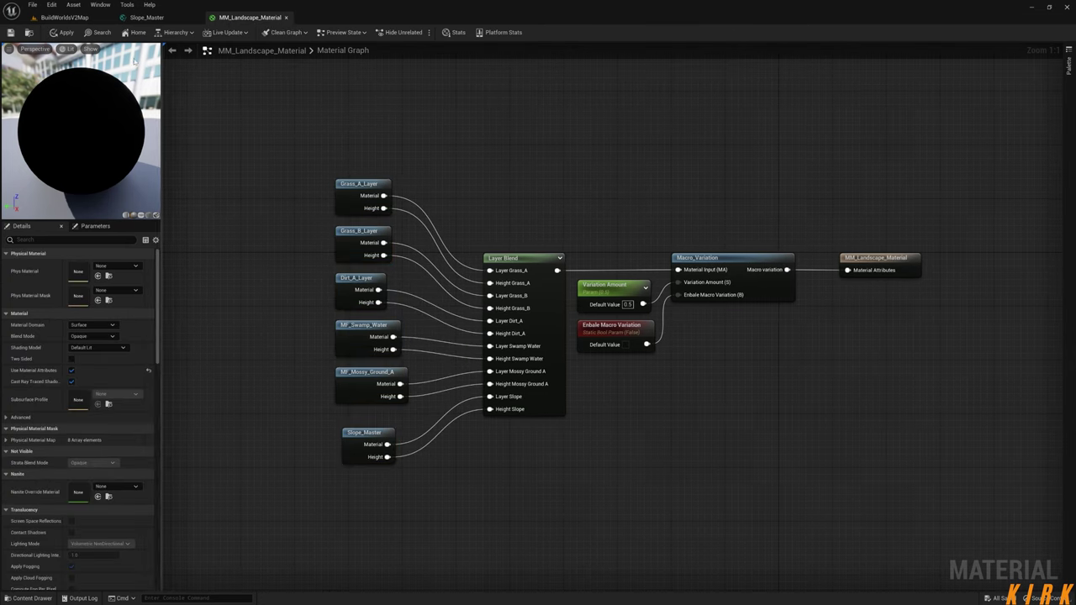
# - In BuildWorldsV2Map, switch to Landscape mode and delete the Slope test target layer
pyautogui.click(65, 16)
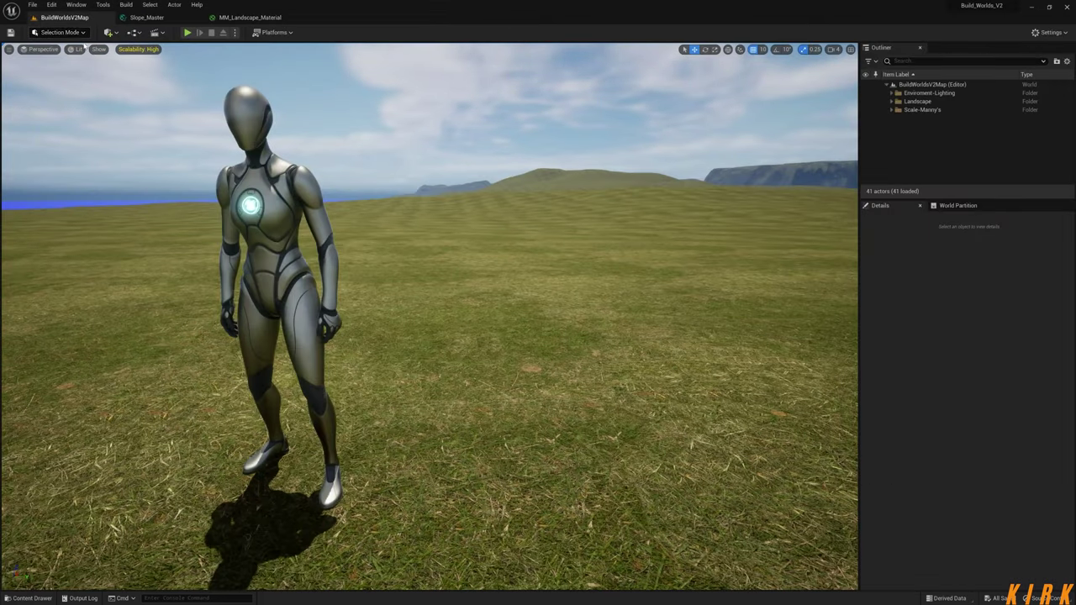
pyautogui.click(81, 33)
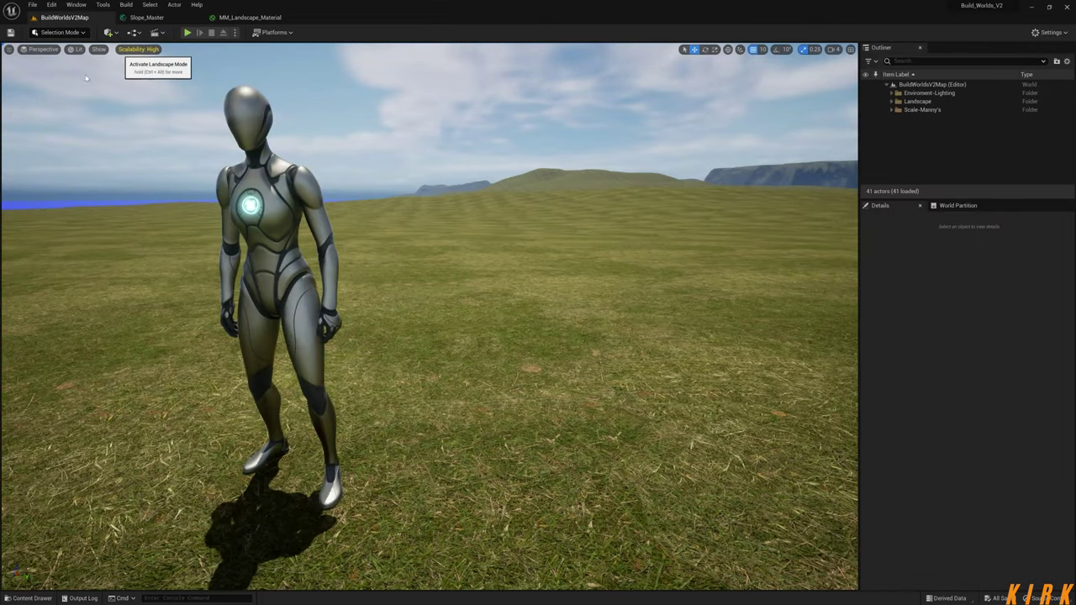
pyautogui.hotkey('shift', '2')
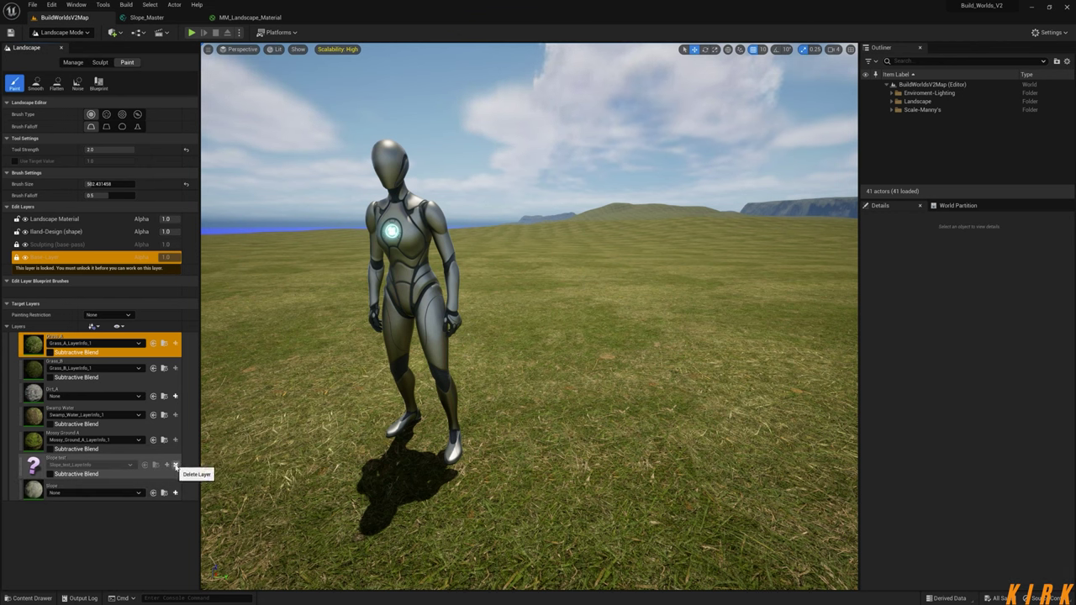
pyautogui.click(175, 465)
pyautogui.click(553, 323)
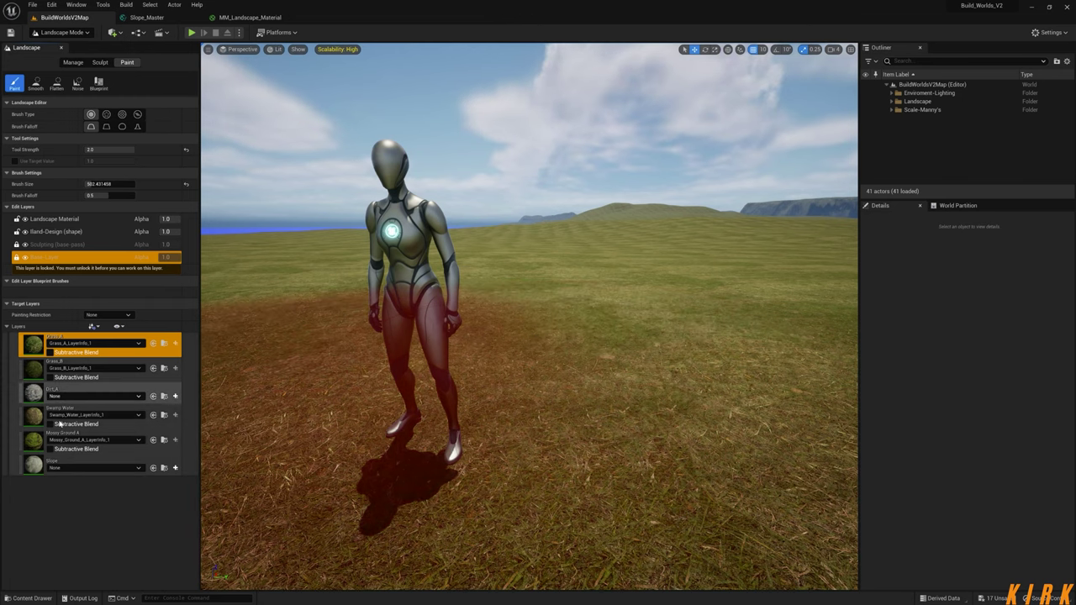
# - Assign the existing Slope_LayerInfo asset to the Slope target layer
pyautogui.click(32, 468)
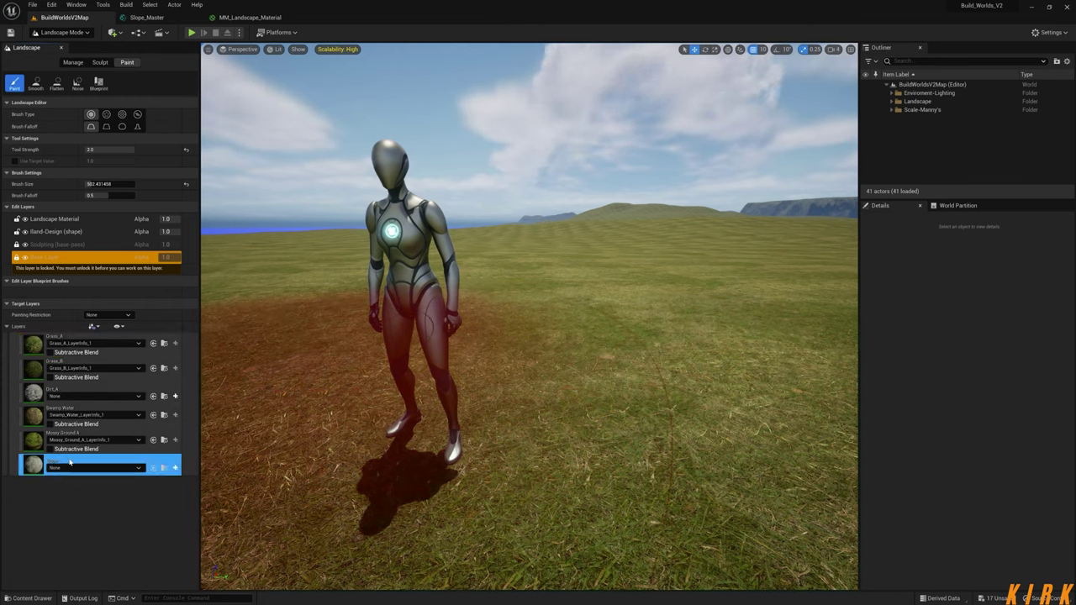
pyautogui.click(139, 468)
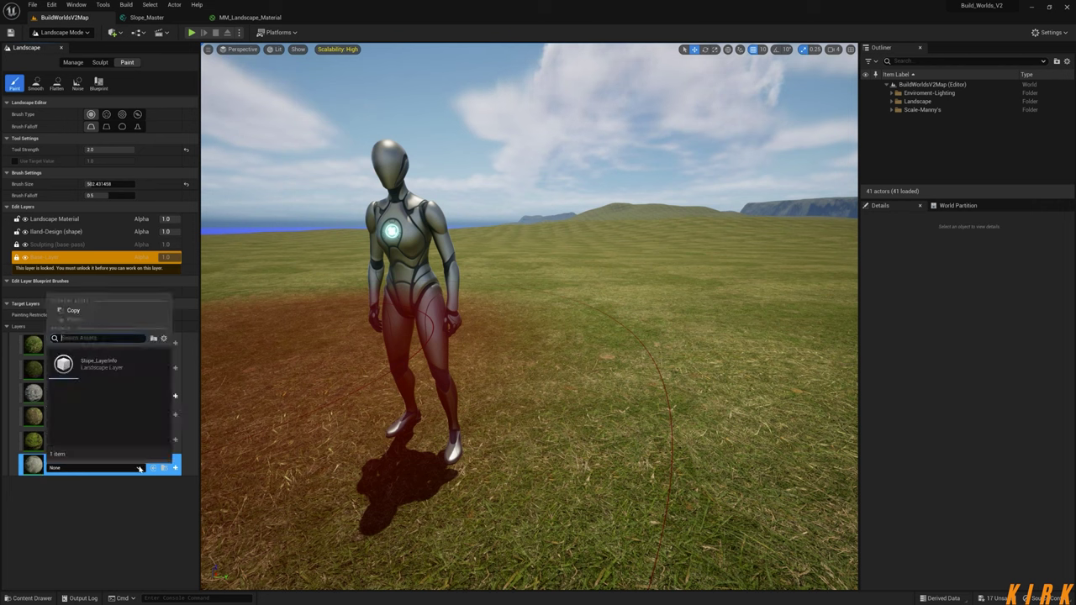
pyautogui.click(113, 367)
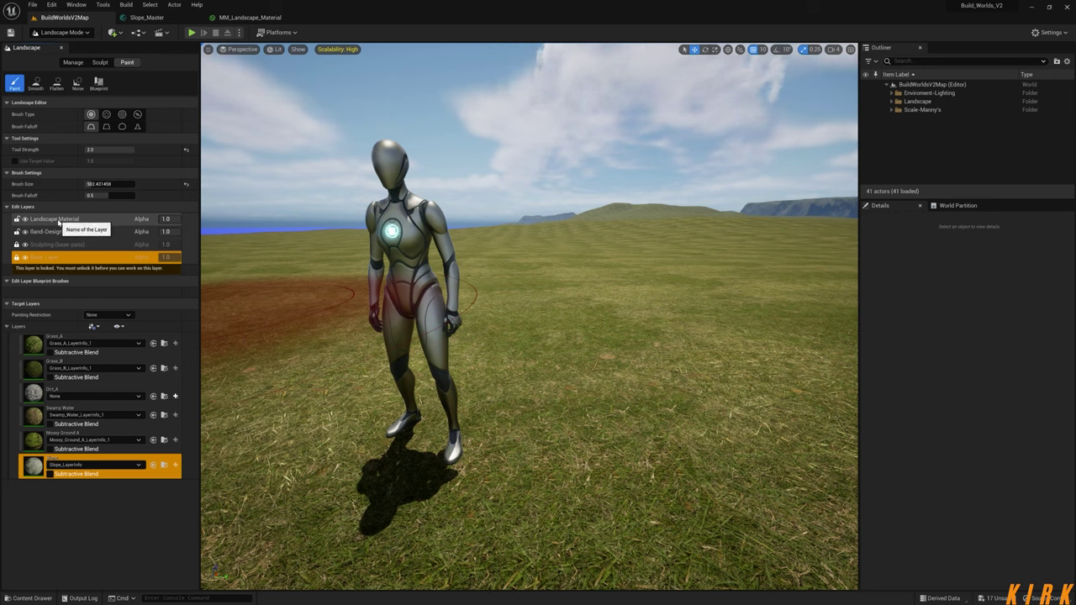
# - Resize the brush and paint Slope onto the grass beside the mannequin, working on the Landscape Material edit layer
pyautogui.click(57, 220)
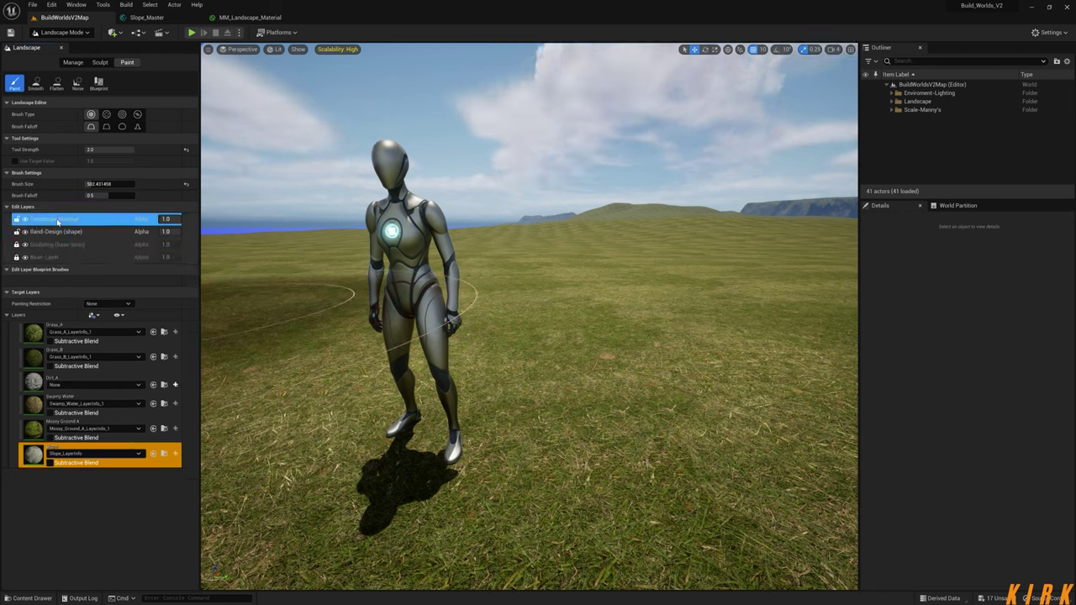
pyautogui.click(28, 457)
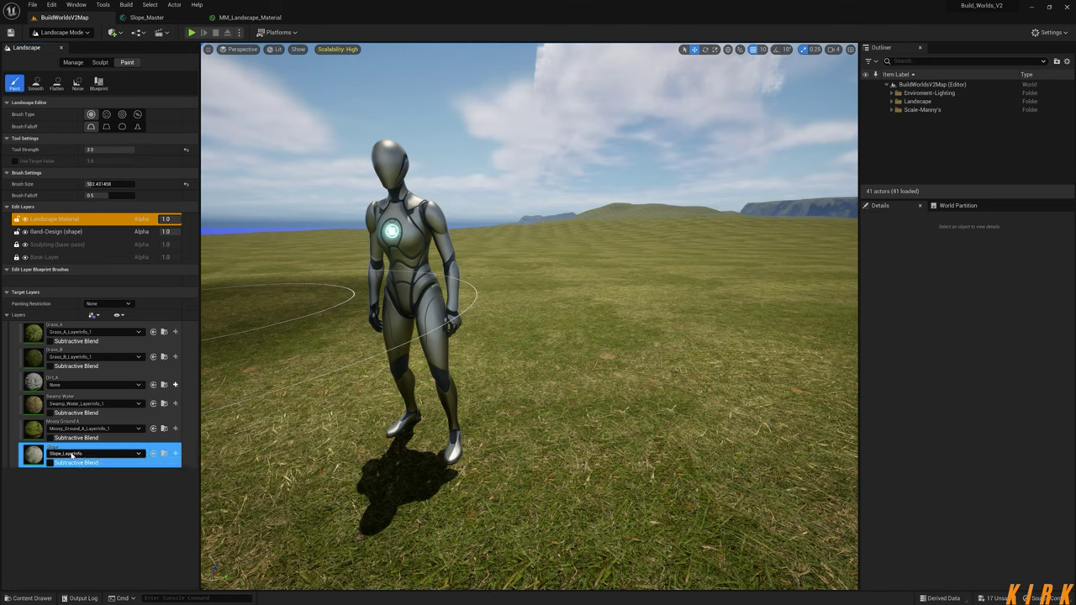
pyautogui.moveTo(571, 337)
pyautogui.mouseDown(button='right')
pyautogui.moveTo(581, 369)
pyautogui.moveTo(598, 365)
pyautogui.mouseUp(button='right')
pyautogui.press('s')
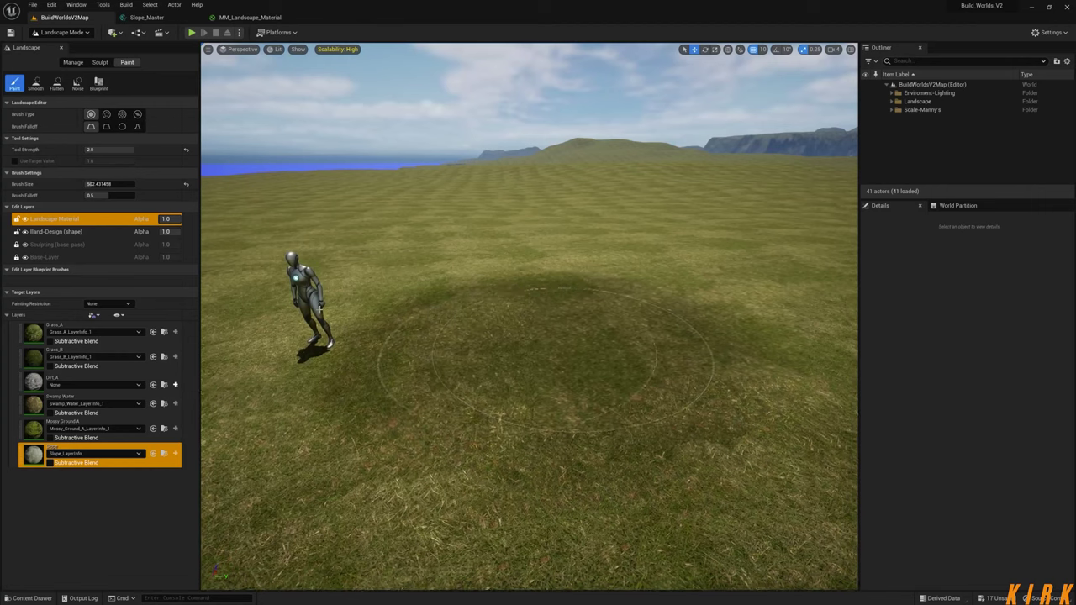
pyautogui.moveTo(94, 184); pyautogui.dragTo(91, 184)
pyautogui.click(593, 290)
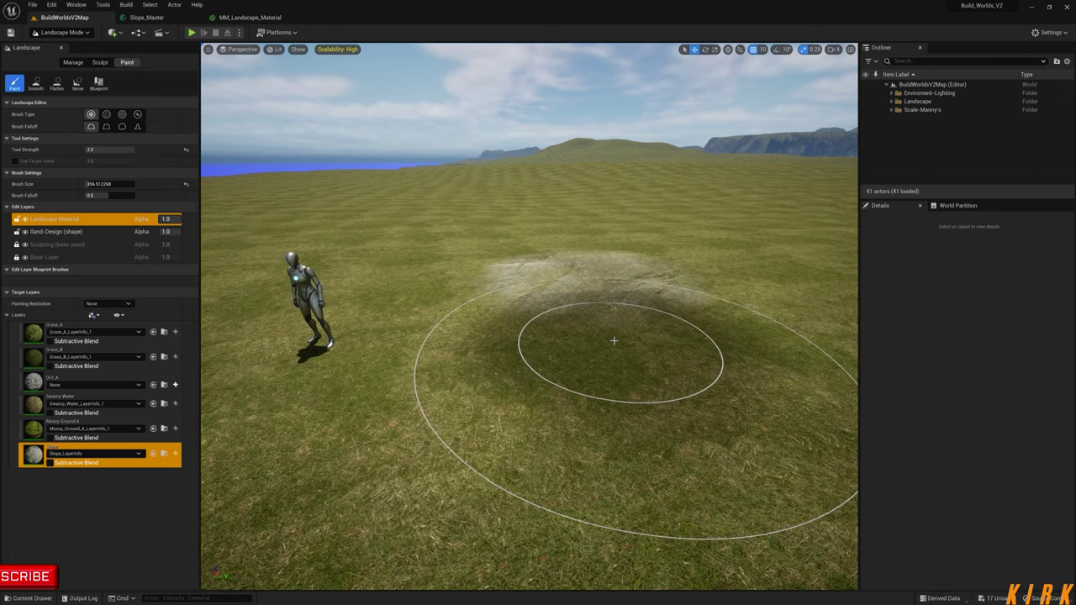
pyautogui.moveTo(613, 341)
pyautogui.mouseDown()
pyautogui.moveTo(628, 291)
pyautogui.moveTo(616, 321)
pyautogui.mouseUp()
pyautogui.moveTo(583, 284); pyautogui.dragTo(647, 308)
pyautogui.moveTo(648, 308)
pyautogui.mouseDown(button='right')
pyautogui.moveTo(663, 321)
pyautogui.moveTo(757, 328)
pyautogui.moveTo(681, 370)
pyautogui.moveTo(687, 395)
pyautogui.moveTo(699, 398)
pyautogui.moveTo(678, 365)
pyautogui.moveTo(750, 360)
pyautogui.moveTo(732, 362)
pyautogui.mouseUp(button='right')
pyautogui.moveTo(672, 361)
pyautogui.mouseDown()
pyautogui.moveTo(651, 329)
pyautogui.moveTo(744, 341)
pyautogui.moveTo(608, 320)
pyautogui.moveTo(545, 250)
pyautogui.moveTo(429, 290)
pyautogui.moveTo(421, 332)
pyautogui.mouseUp()
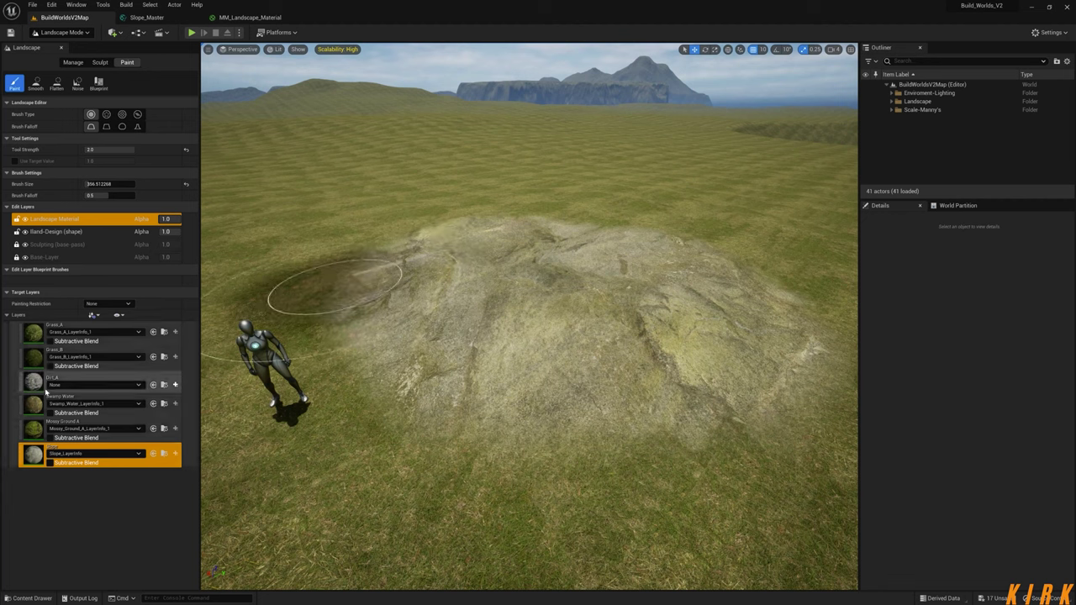
# - Paint Mossy Ground A over the far side of the rock patch beside the mannequin
pyautogui.click(40, 427)
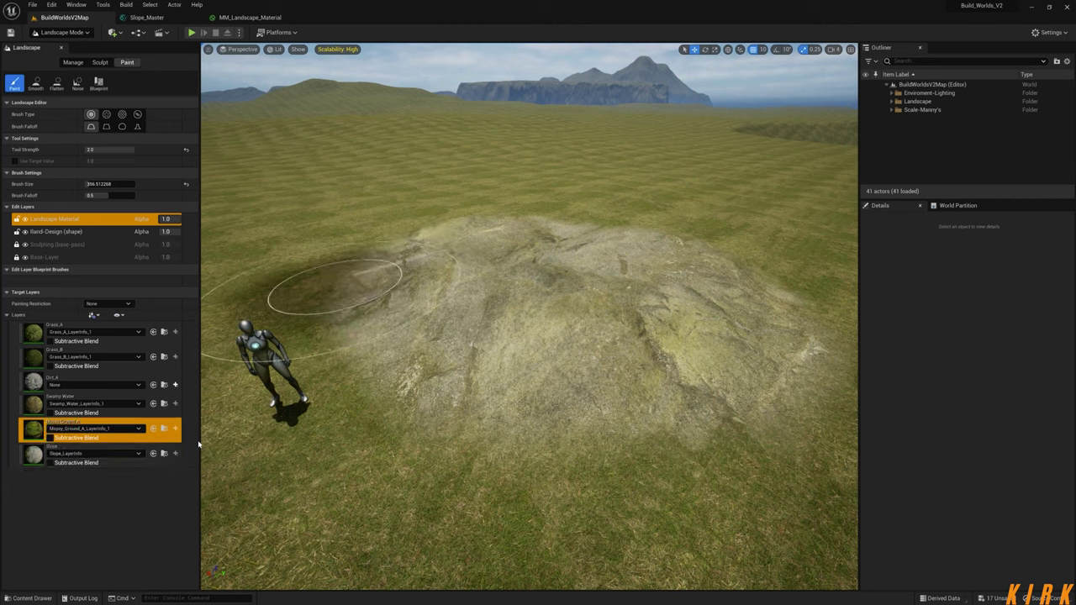
pyautogui.moveTo(312, 289)
pyautogui.mouseDown()
pyautogui.moveTo(387, 303)
pyautogui.moveTo(647, 246)
pyautogui.moveTo(631, 229)
pyautogui.mouseUp()
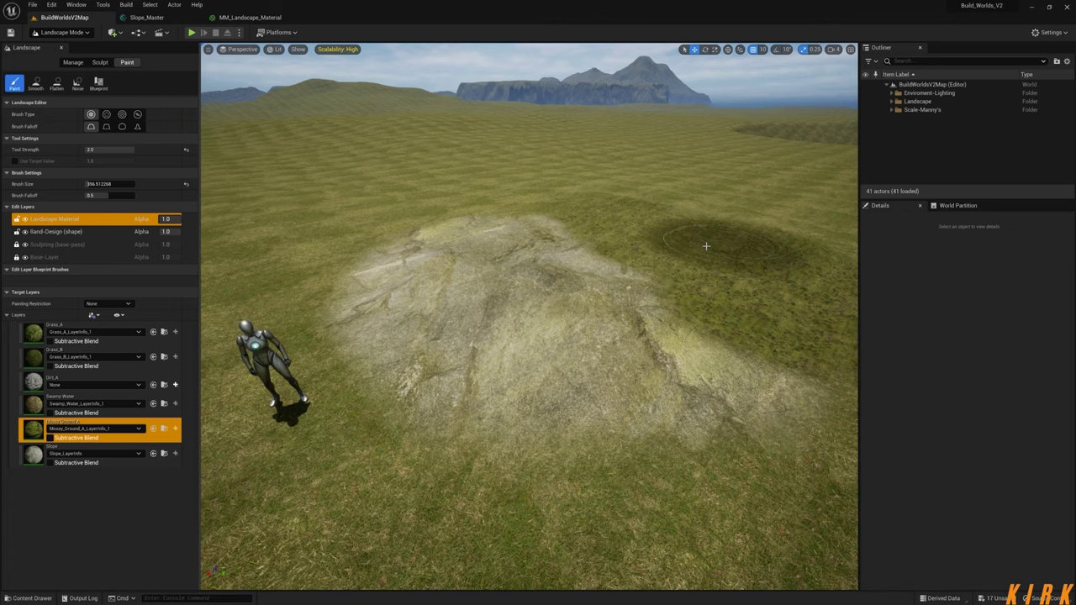
# - Paint a test stroke of Mossy Ground A on the steep cliff face across the water
pyautogui.press('d')
pyautogui.moveTo(724, 263)
pyautogui.mouseDown(button='right')
pyautogui.moveTo(778, 234)
pyautogui.moveTo(563, 290)
pyautogui.moveTo(565, 264)
pyautogui.moveTo(512, 285)
pyautogui.moveTo(483, 279)
pyautogui.moveTo(580, 168)
pyautogui.mouseUp(button='right')
pyautogui.press('s')
pyautogui.moveTo(677, 256); pyautogui.dragTo(698, 262, button='right')
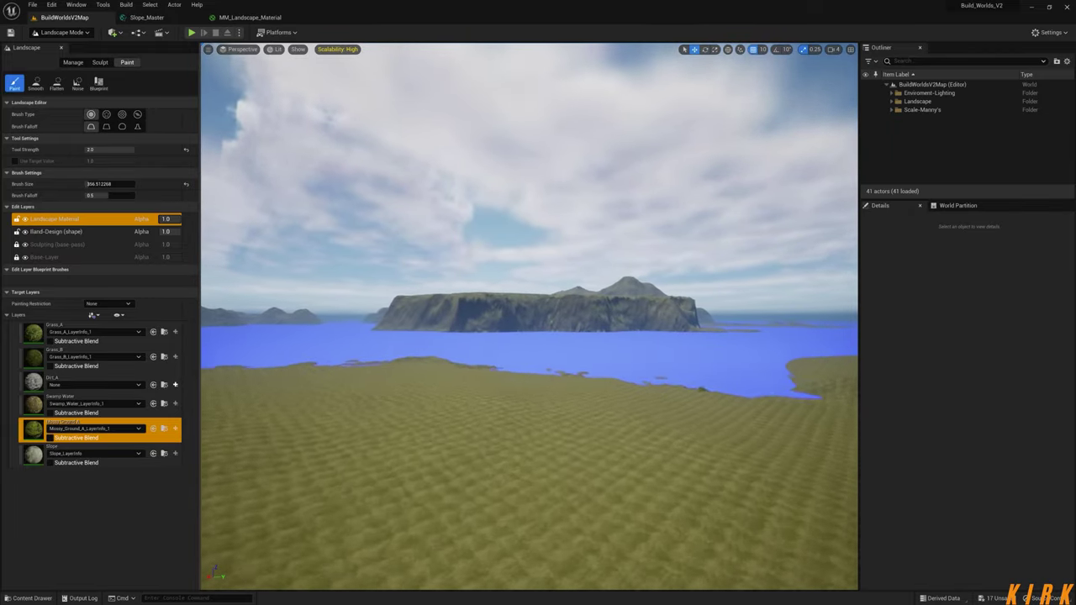
pyautogui.moveTo(698, 262); pyautogui.dragTo(698, 259, button='right')
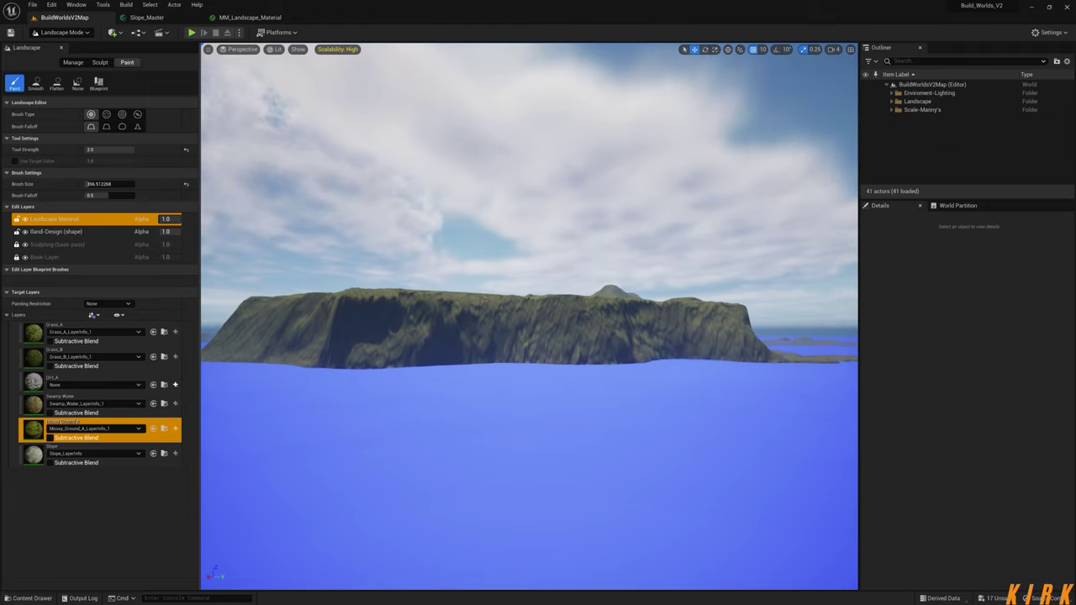
pyautogui.moveTo(698, 259); pyautogui.dragTo(733, 303, button='right')
pyautogui.moveTo(583, 296); pyautogui.dragTo(531, 298)
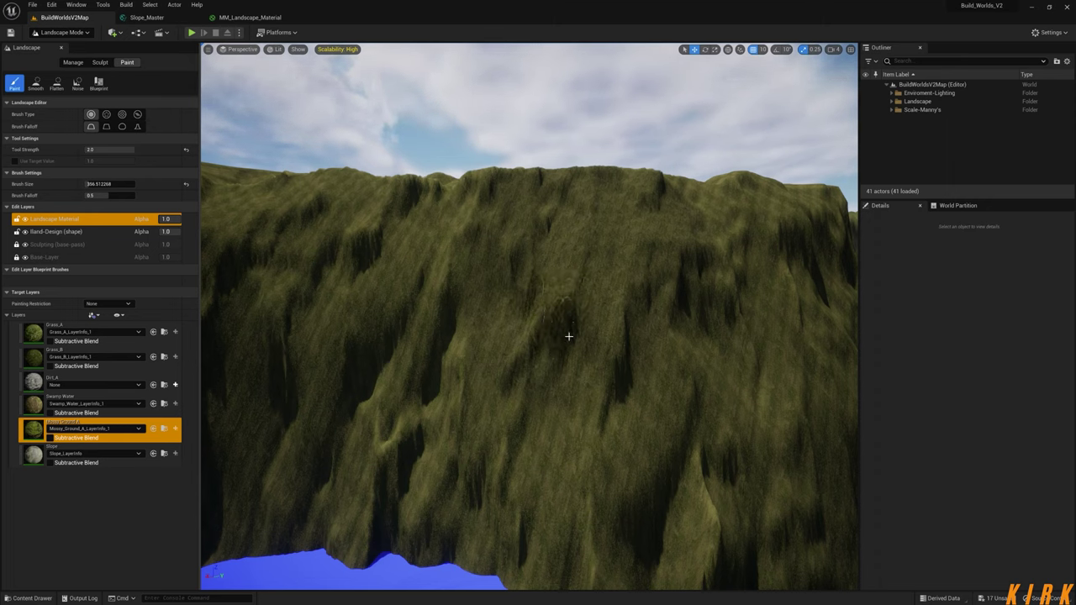
# - Assign Dirt_A_LayerInfo_1 to the Dirt_A target layer
pyautogui.click(36, 383)
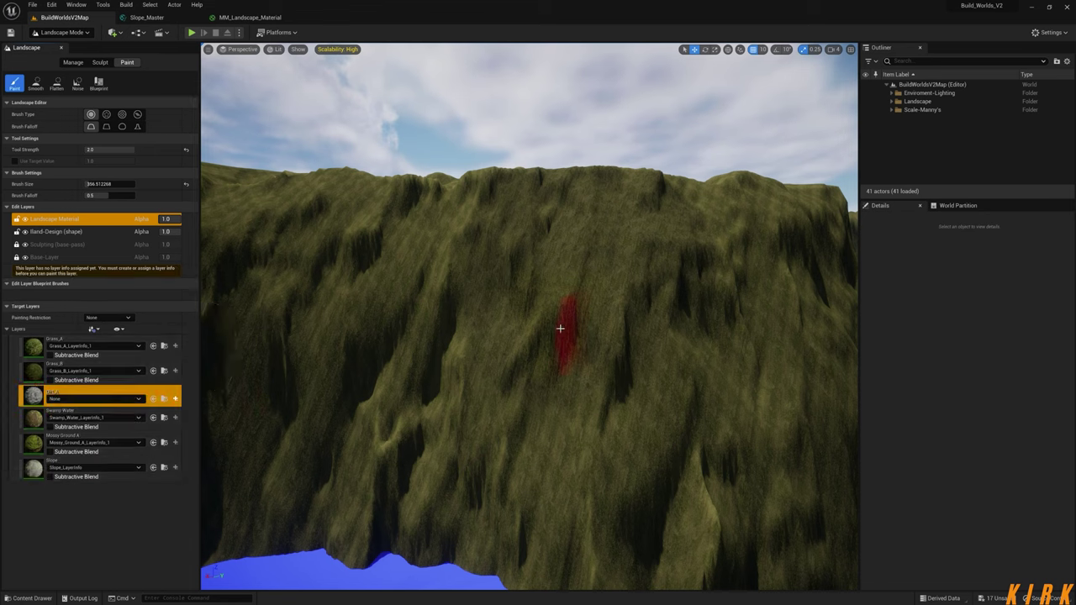
pyautogui.click(111, 400)
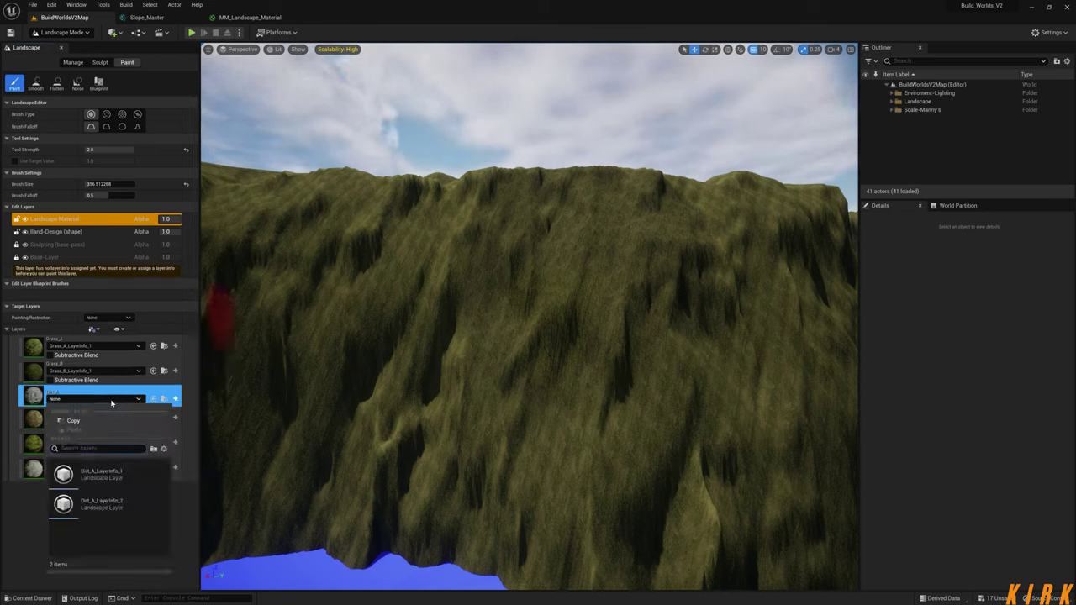
pyautogui.click(114, 471)
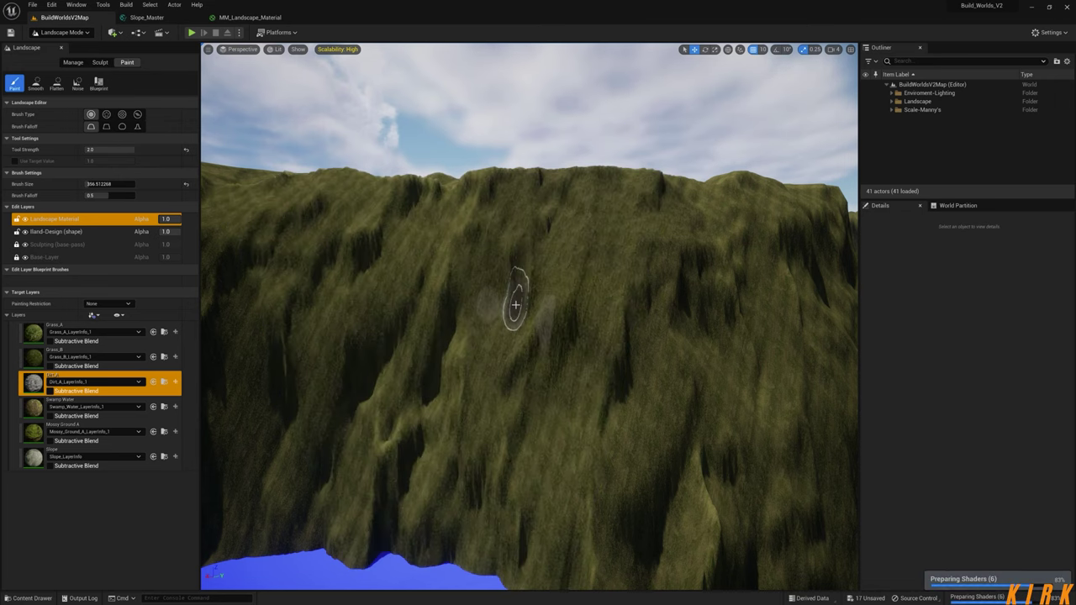
# - Paint Dirt_A across the middle of the cliff face, setting the brush size to about 776, and inspect its texture stretching
pyautogui.press('w')
pyautogui.moveTo(536, 314); pyautogui.dragTo(530, 331, button='right')
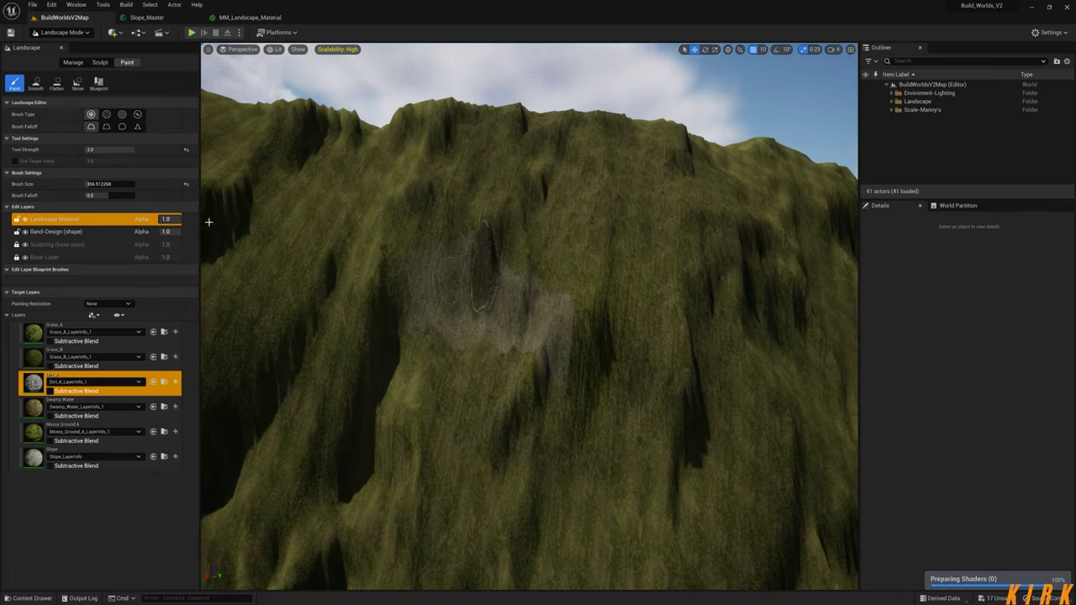
pyautogui.press('Return')
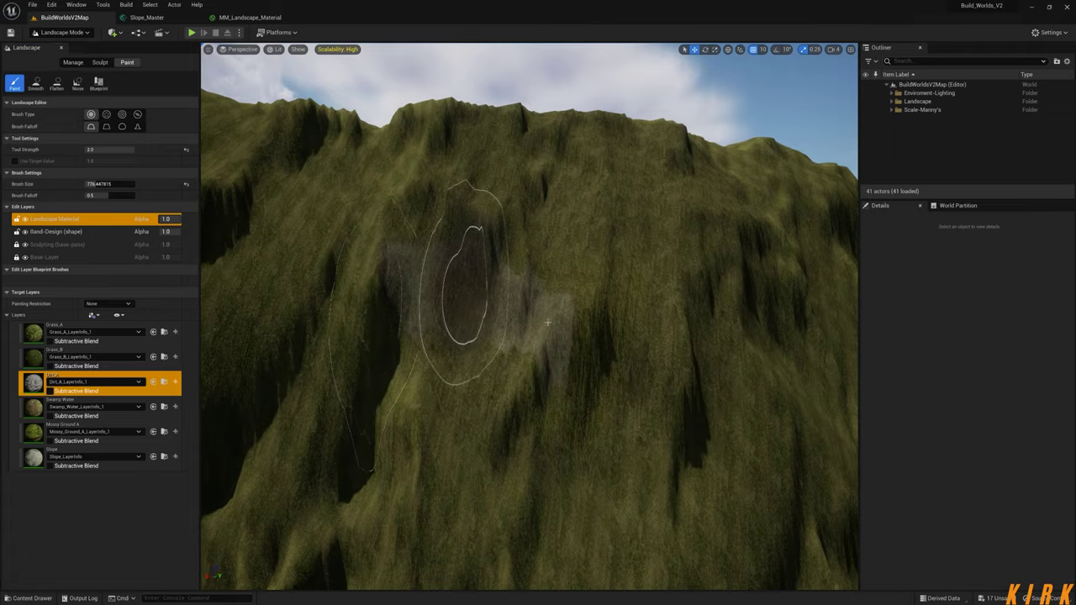
pyautogui.press('w')
pyautogui.moveTo(560, 326)
pyautogui.mouseDown(button='right')
pyautogui.moveTo(584, 298)
pyautogui.moveTo(560, 332)
pyautogui.mouseUp(button='right')
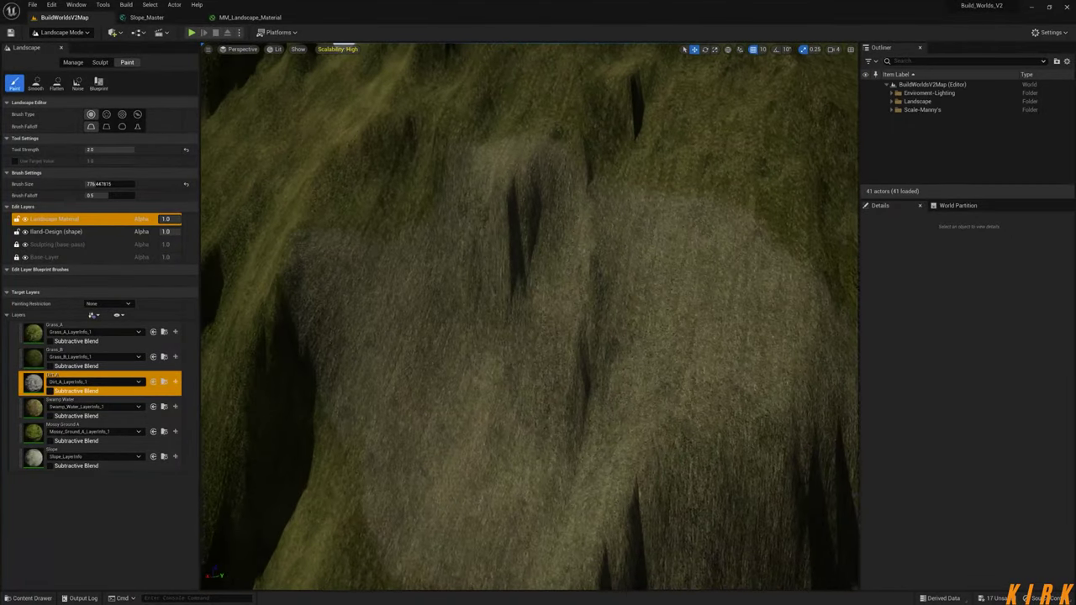
pyautogui.press('s')
pyautogui.moveTo(560, 332)
pyautogui.mouseDown(button='right')
pyautogui.moveTo(582, 352)
pyautogui.moveTo(599, 330)
pyautogui.moveTo(580, 380)
pyautogui.moveTo(599, 361)
pyautogui.moveTo(546, 375)
pyautogui.moveTo(495, 364)
pyautogui.mouseUp(button='right')
pyautogui.press('w')
pyautogui.press('w')
pyautogui.press('s')
pyautogui.press('w')
# - Paint the Slope layer over the dirt area and the surrounding cliff face
pyautogui.click(101, 462)
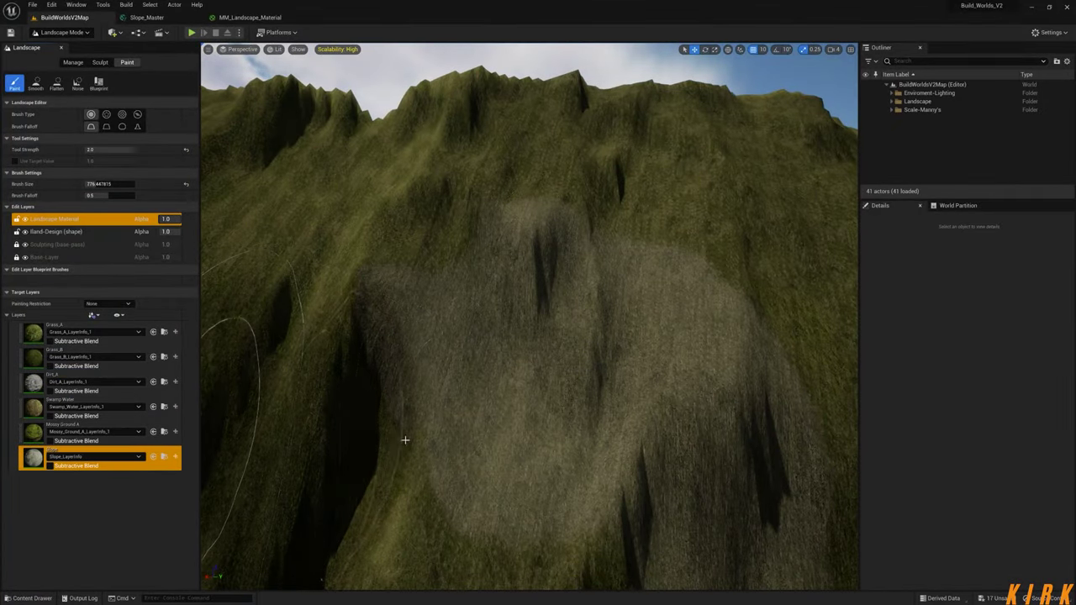
pyautogui.moveTo(563, 375); pyautogui.dragTo(512, 360)
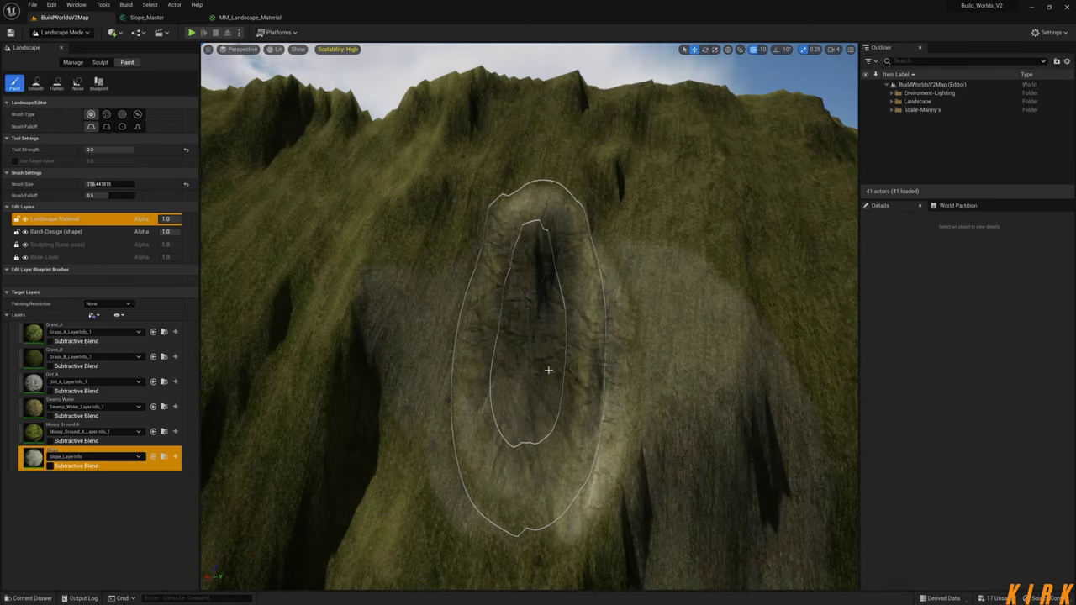
pyautogui.moveTo(548, 370)
pyautogui.mouseDown()
pyautogui.moveTo(355, 365)
pyautogui.moveTo(469, 220)
pyautogui.moveTo(337, 277)
pyautogui.moveTo(690, 252)
pyautogui.moveTo(395, 386)
pyautogui.moveTo(781, 441)
pyautogui.moveTo(589, 395)
pyautogui.moveTo(339, 516)
pyautogui.moveTo(253, 378)
pyautogui.moveTo(227, 202)
pyautogui.moveTo(399, 184)
pyautogui.moveTo(516, 135)
pyautogui.moveTo(471, 147)
pyautogui.moveTo(598, 168)
pyautogui.moveTo(725, 149)
pyautogui.moveTo(760, 267)
pyautogui.moveTo(695, 410)
pyautogui.mouseUp()
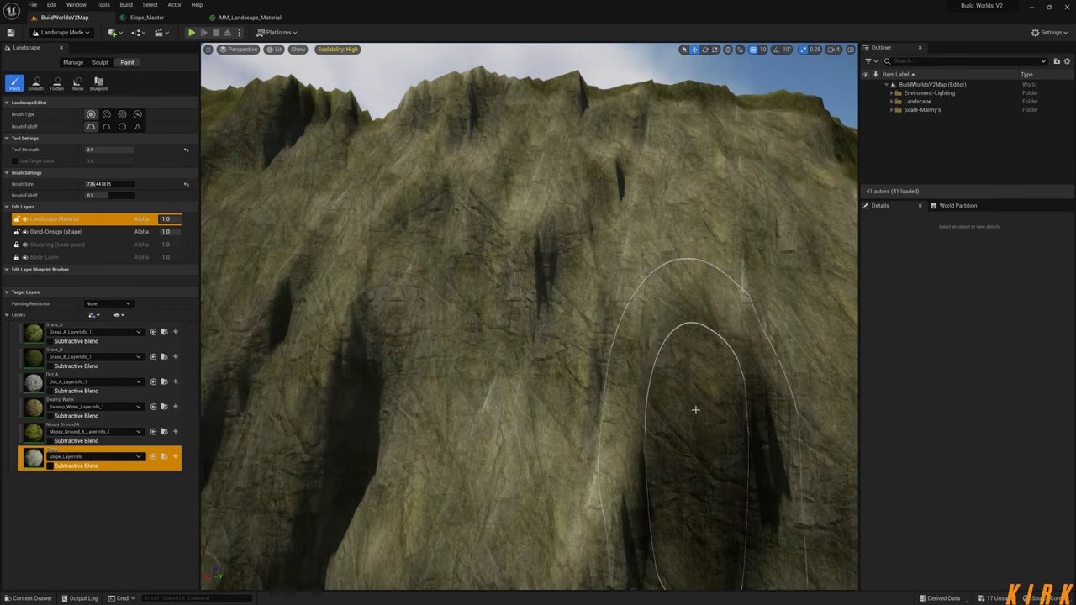
# - Examine the Slope texture on the cliff face up close and from farther back
pyautogui.moveTo(575, 395); pyautogui.dragTo(598, 408, button='right')
pyautogui.press('s')
pyautogui.press('w')
pyautogui.press('w')
pyautogui.press('s')
pyautogui.press('s')
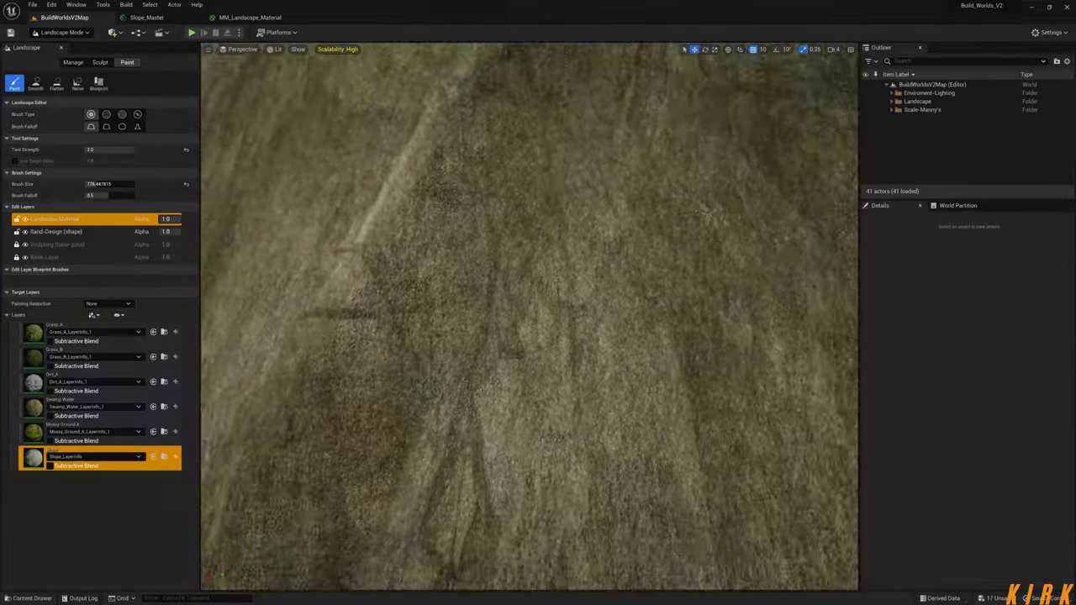
pyautogui.press('s')
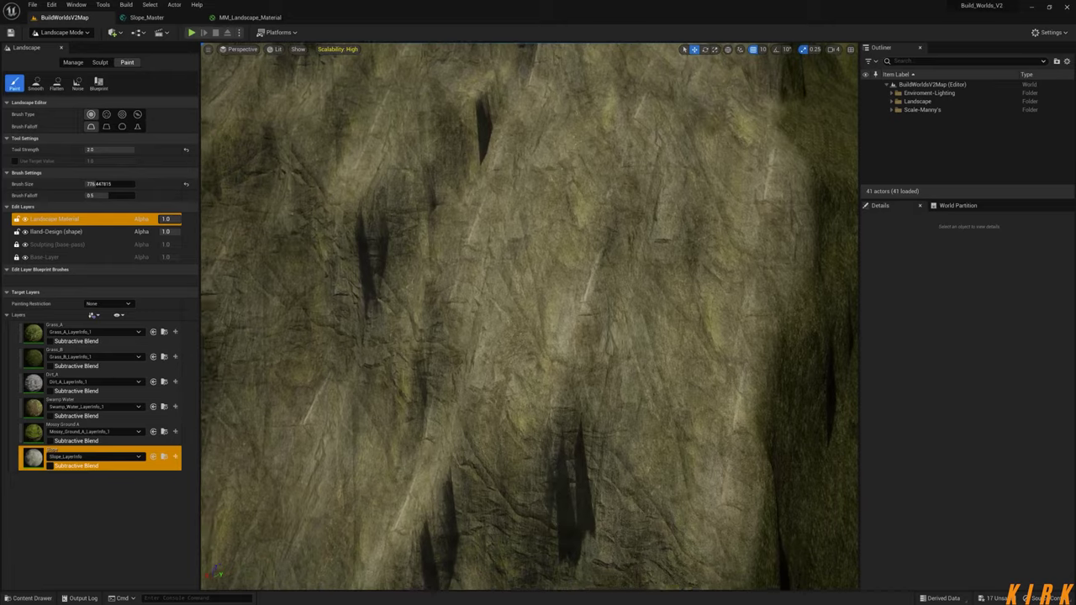
# - Extend the Slope paint across more of the cliff's sides and base
pyautogui.press('d')
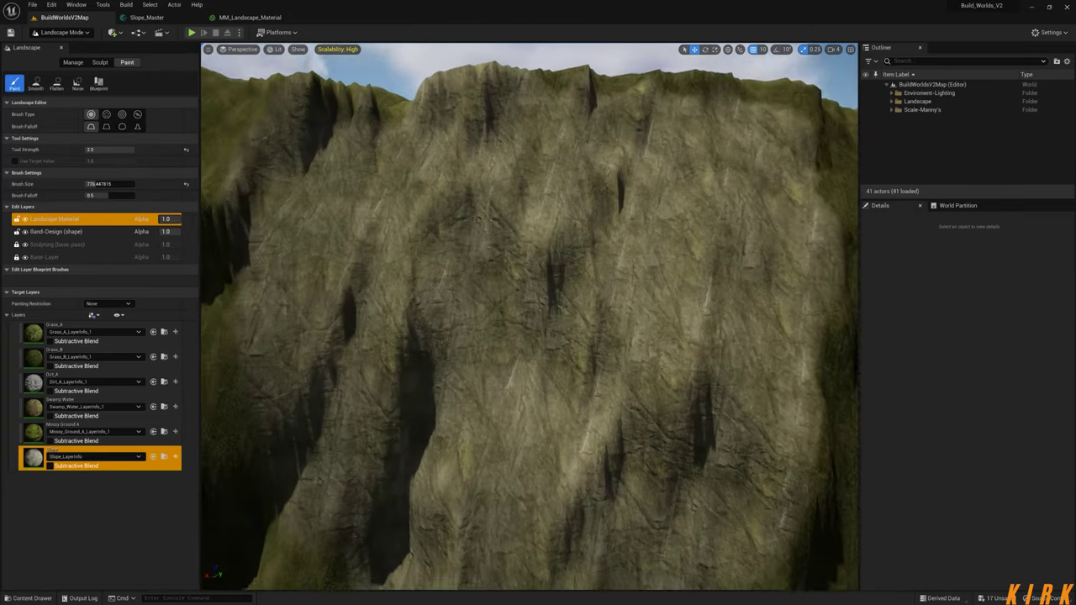
pyautogui.press('a')
pyautogui.moveTo(722, 384)
pyautogui.mouseDown()
pyautogui.moveTo(739, 273)
pyautogui.moveTo(723, 178)
pyautogui.moveTo(732, 161)
pyautogui.moveTo(673, 156)
pyautogui.moveTo(617, 168)
pyautogui.mouseUp()
pyautogui.moveTo(266, 401)
pyautogui.mouseDown()
pyautogui.moveTo(353, 474)
pyautogui.moveTo(480, 445)
pyautogui.moveTo(686, 487)
pyautogui.moveTo(740, 456)
pyautogui.mouseUp()
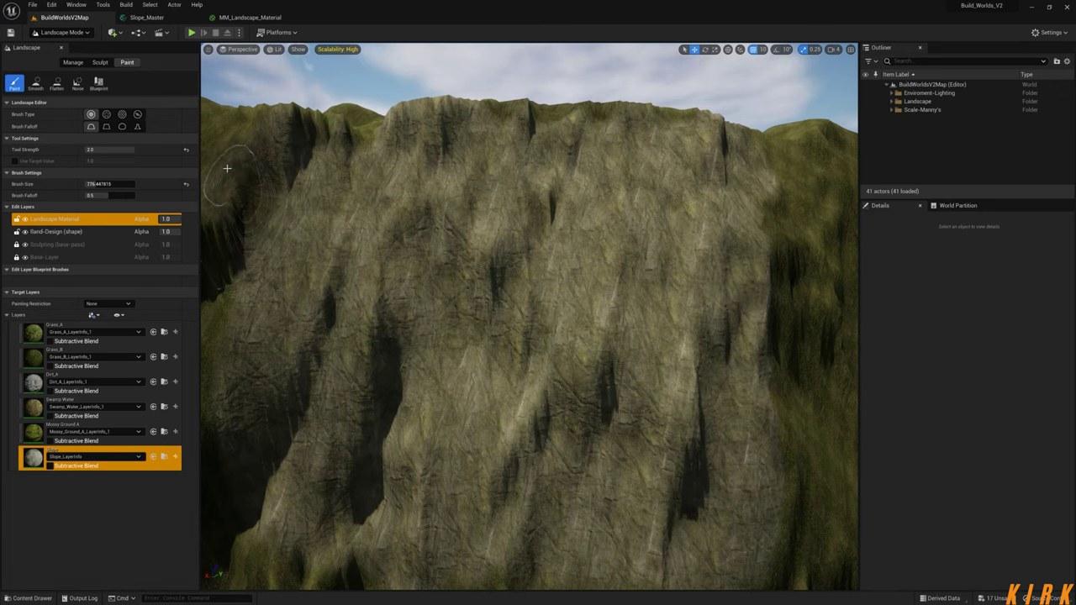
# - Return to Selection mode, focus on the second ABP_Manny in Scale-Manny's to view the rock patch beside it, and clear the selection
pyautogui.moveTo(378, 222); pyautogui.dragTo(647, 243, button='right')
pyautogui.click(83, 32)
pyautogui.click(63, 42)
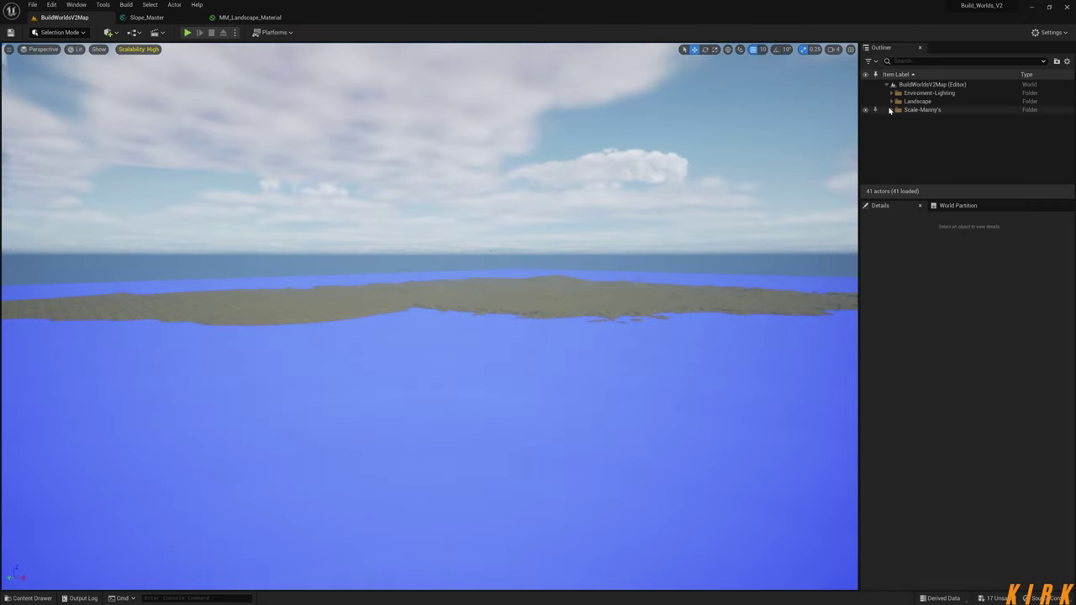
pyautogui.click(891, 109)
pyautogui.click(916, 126)
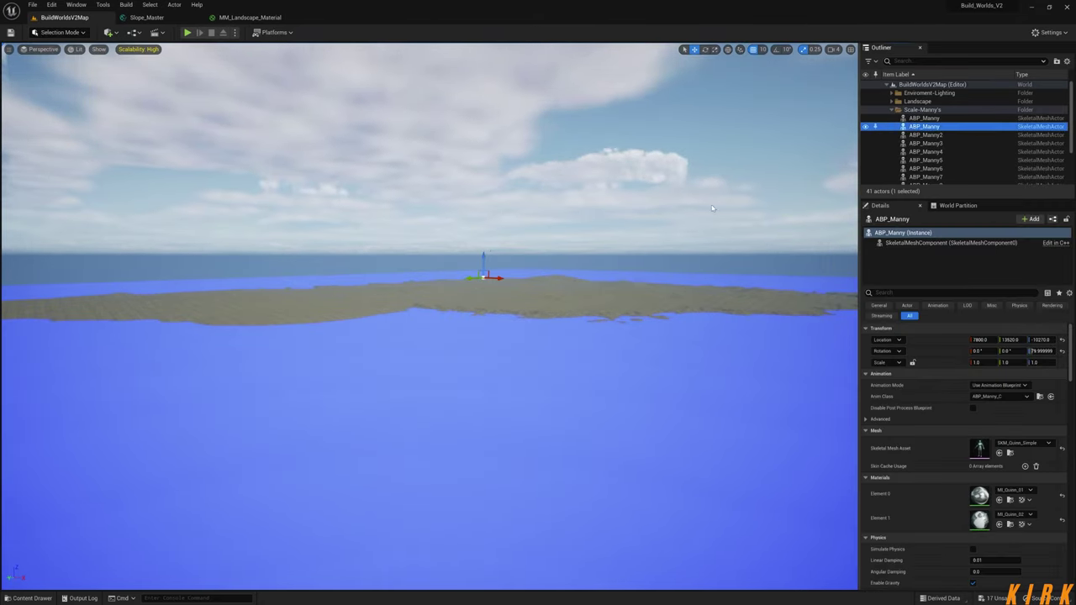
pyautogui.press('f')
pyautogui.keyDown('alt'); pyautogui.moveTo(599, 320); pyautogui.dragTo(273, 405); pyautogui.keyUp('alt')
pyautogui.moveTo(598, 320); pyautogui.dragTo(679, 277, button='right')
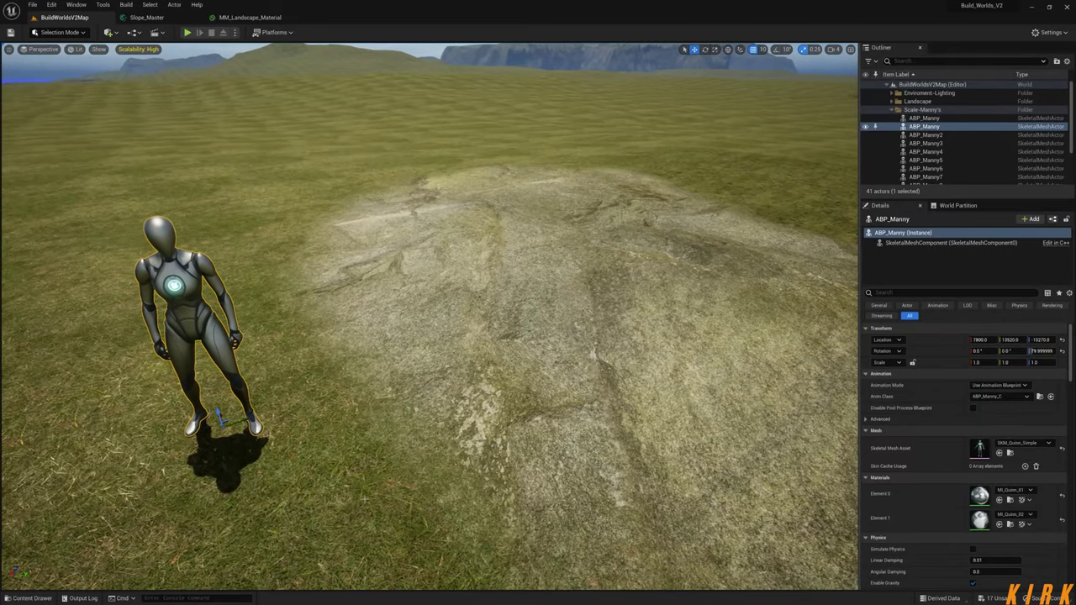
pyautogui.click(892, 111)
pyautogui.click(930, 155)
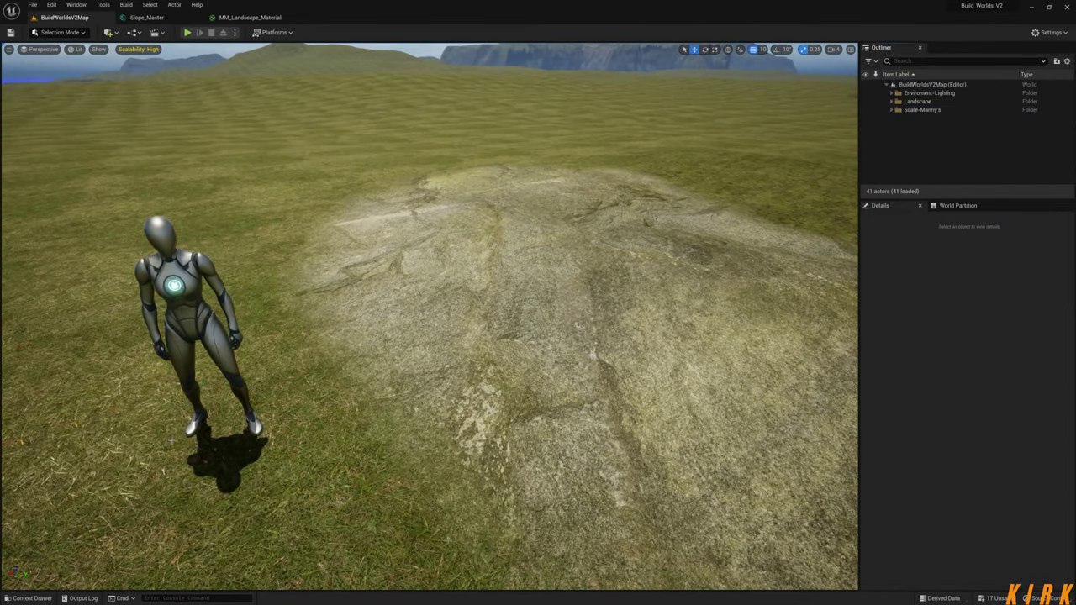
# - Open the MM_Landscape_Material_Inst material instance from the Landscape-Shader folder
pyautogui.click(30, 597)
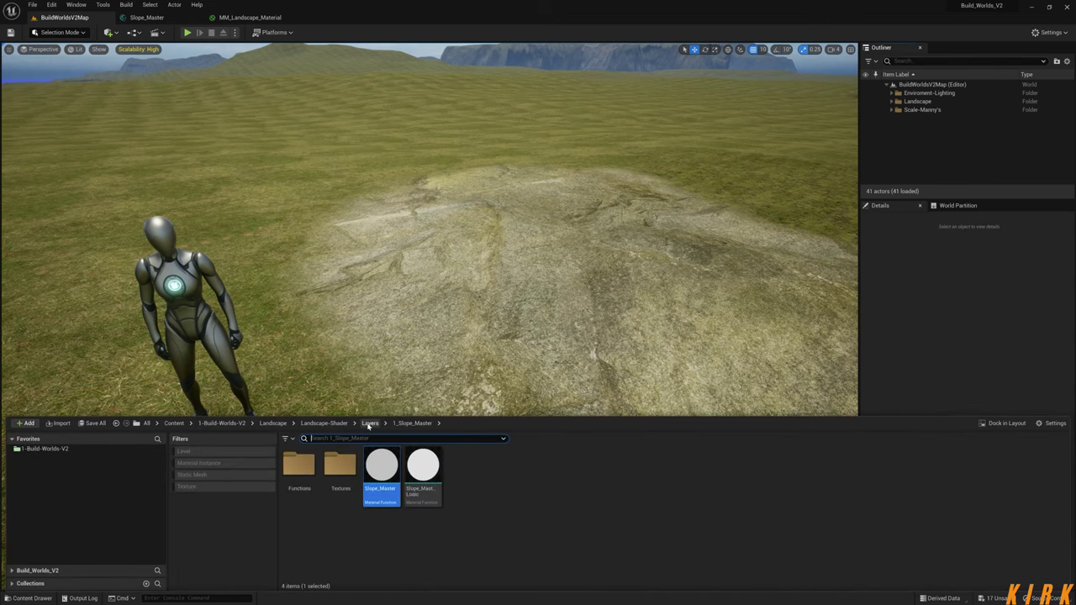
pyautogui.click(325, 423)
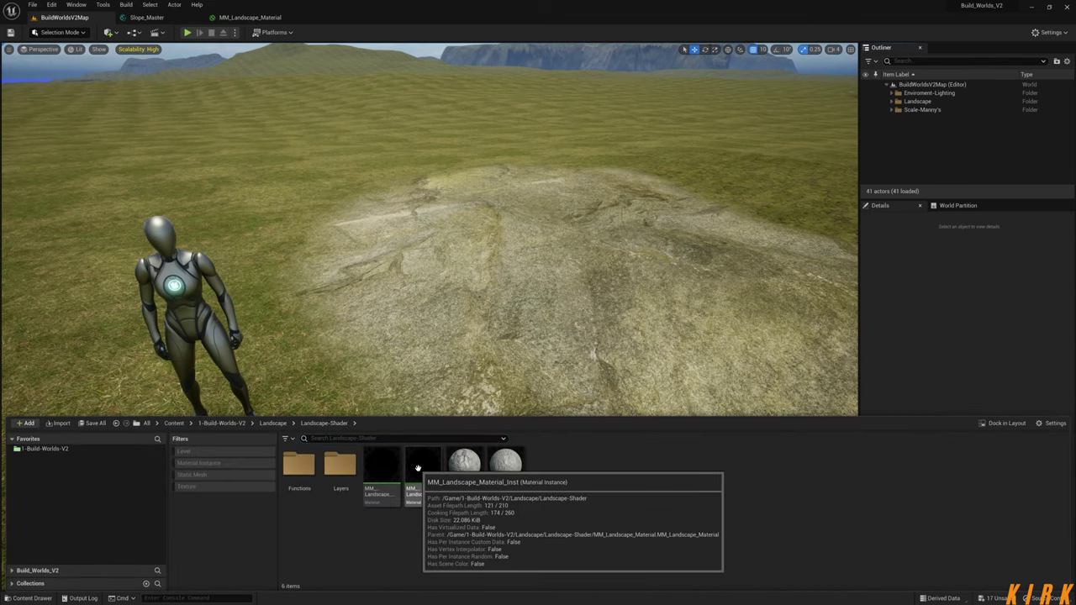
pyautogui.doubleClick(417, 468)
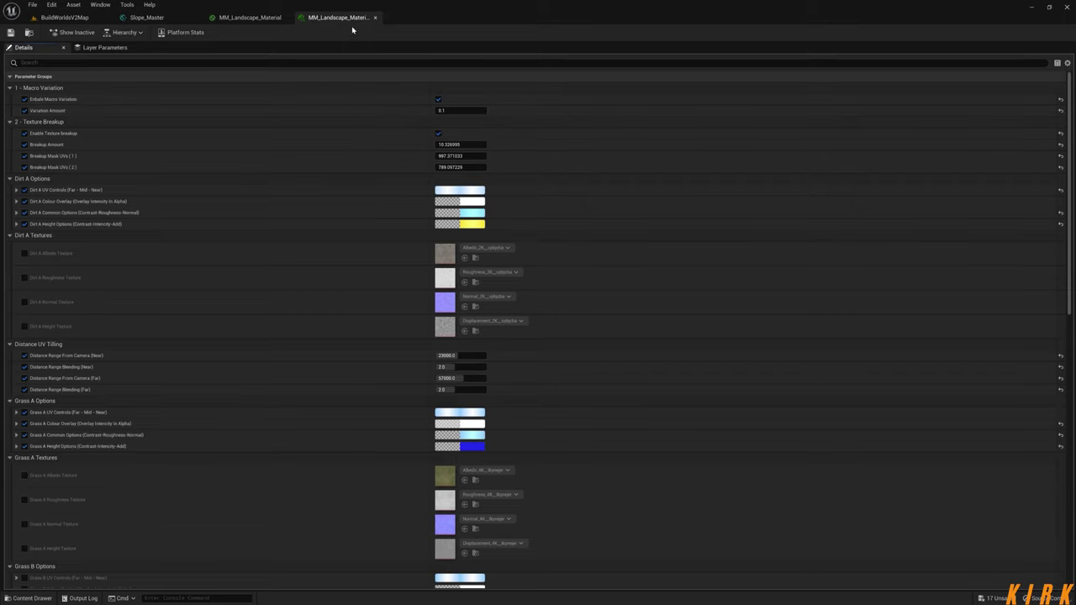
# - Detach the material instance editor into its own window and place it, enlarged, over the BuildWorldsV2Map level view
pyautogui.moveTo(336, 17); pyautogui.dragTo(743, 165)
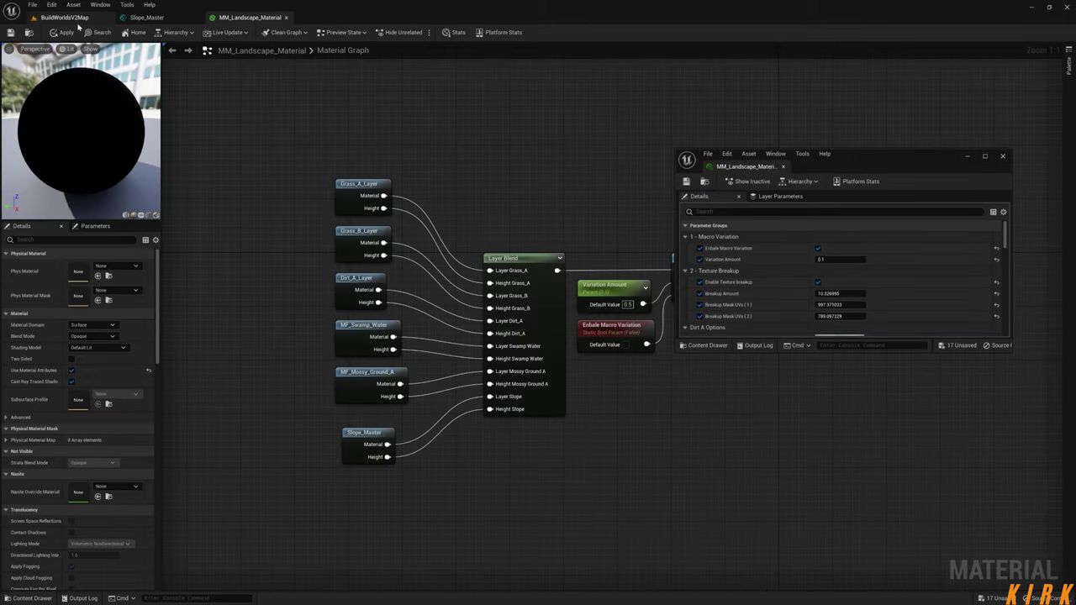
pyautogui.click(72, 18)
pyautogui.moveTo(855, 164); pyautogui.dragTo(882, 56)
pyautogui.moveTo(868, 246); pyautogui.dragTo(868, 496)
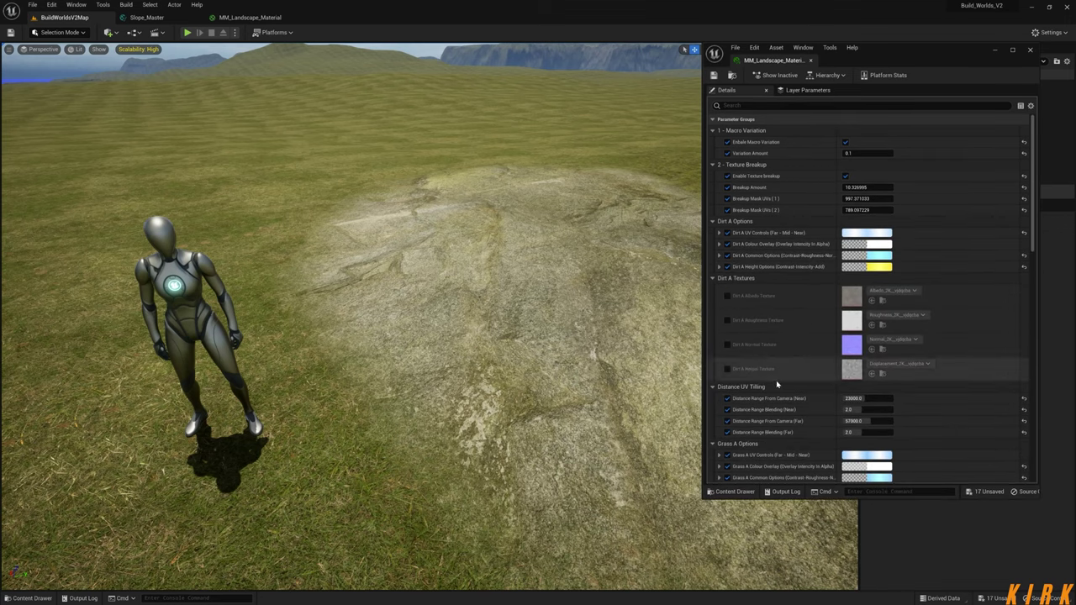
# - Enable the Slope Layer Colour and Slope Layer Options overrides in the Slope Options group
pyautogui.scroll(-8, 777, 384)
pyautogui.scroll(-8, 799, 383)
pyautogui.scroll(-4, 800, 384)
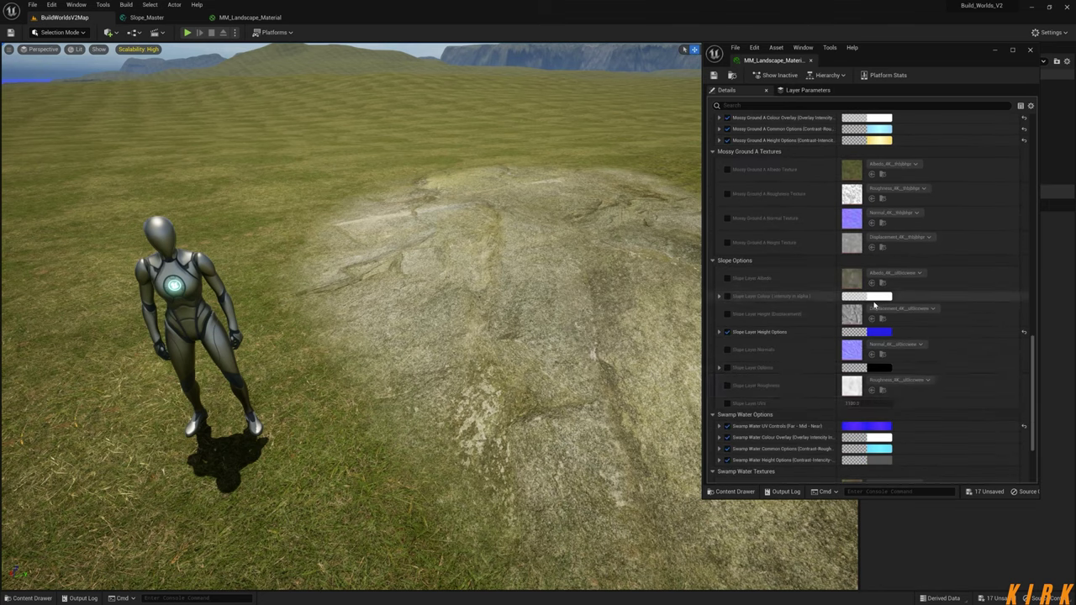
pyautogui.scroll(-1, 807, 356)
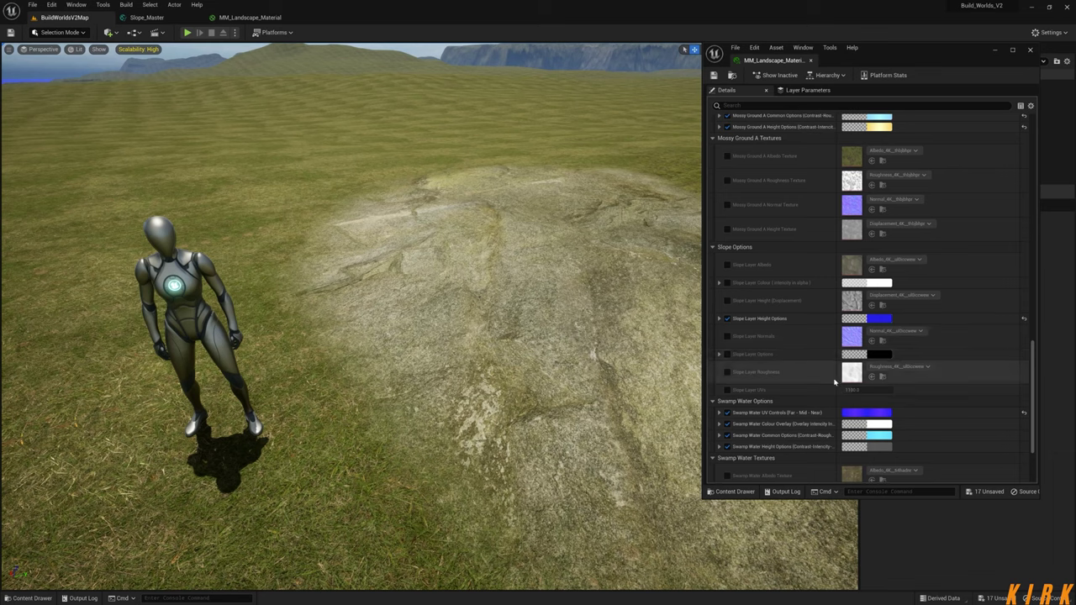
pyautogui.scroll(2, 805, 370)
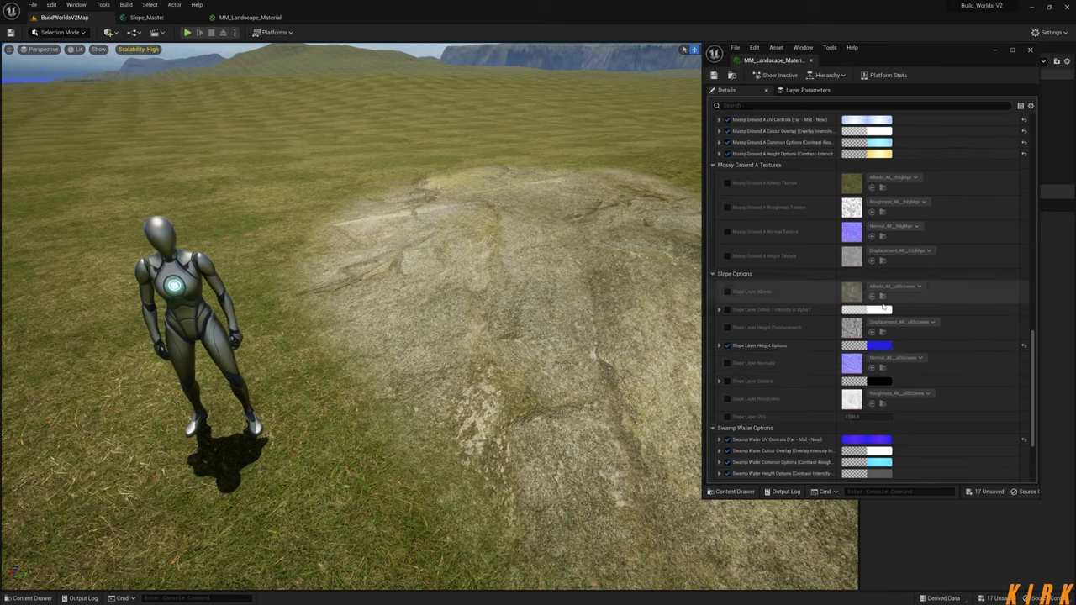
pyautogui.scroll(3, 880, 329)
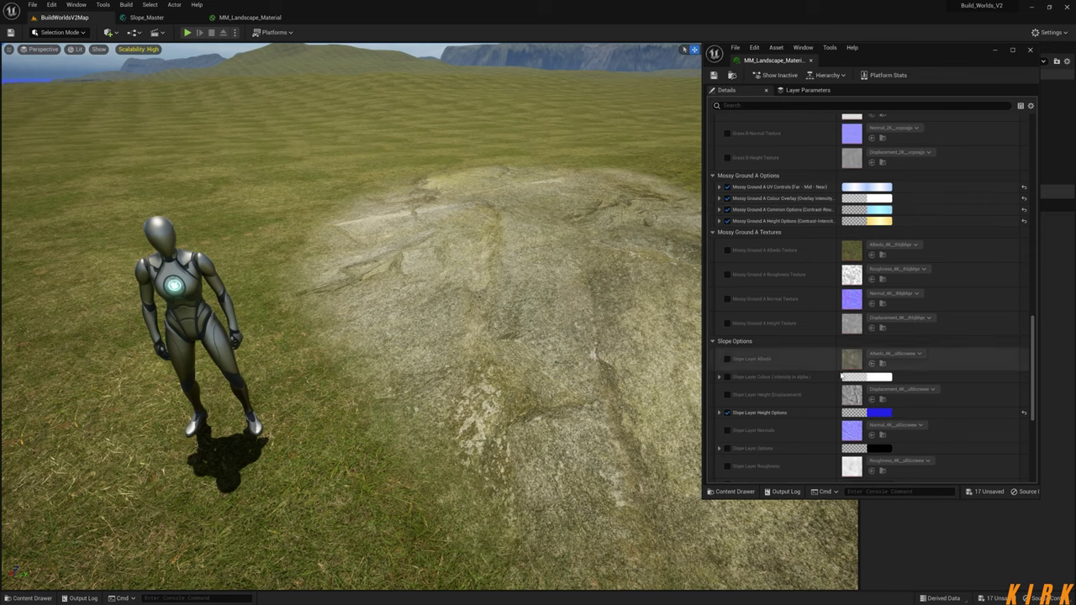
pyautogui.scroll(-5, 825, 386)
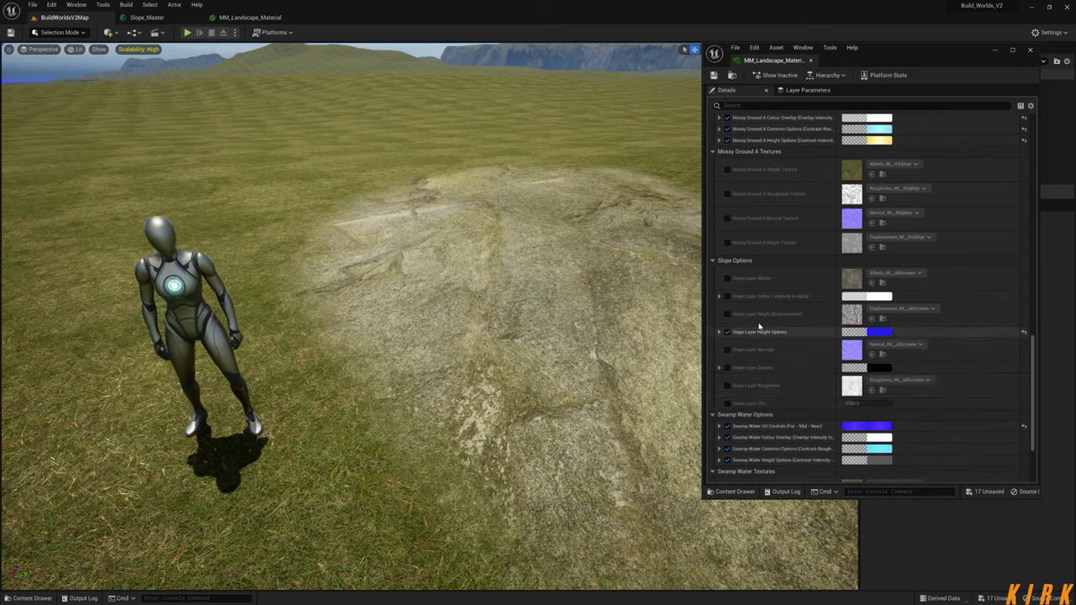
pyautogui.click(727, 297)
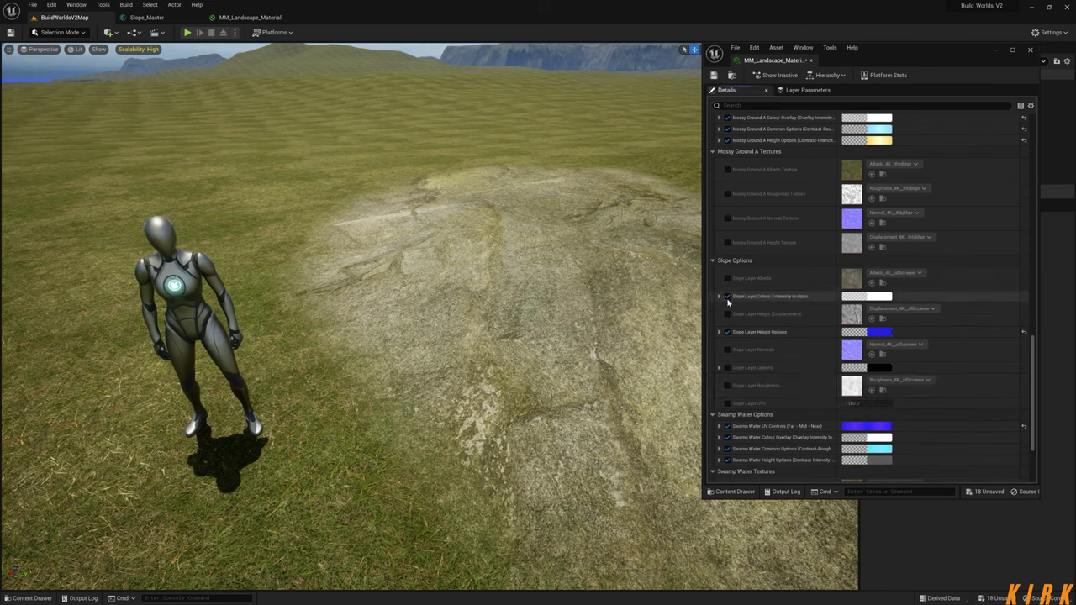
pyautogui.click(727, 369)
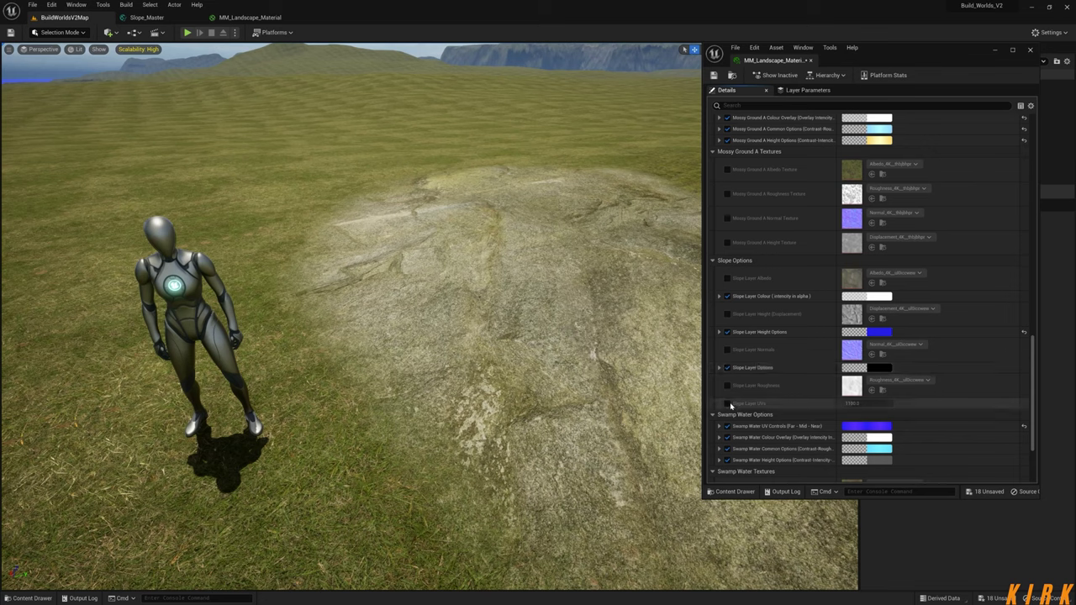
# - Enable the Slope Layer UVs override and lower its value below 1000
pyautogui.click(728, 403)
pyautogui.click(856, 404)
pyautogui.moveTo(867, 404); pyautogui.dragTo(864, 403)
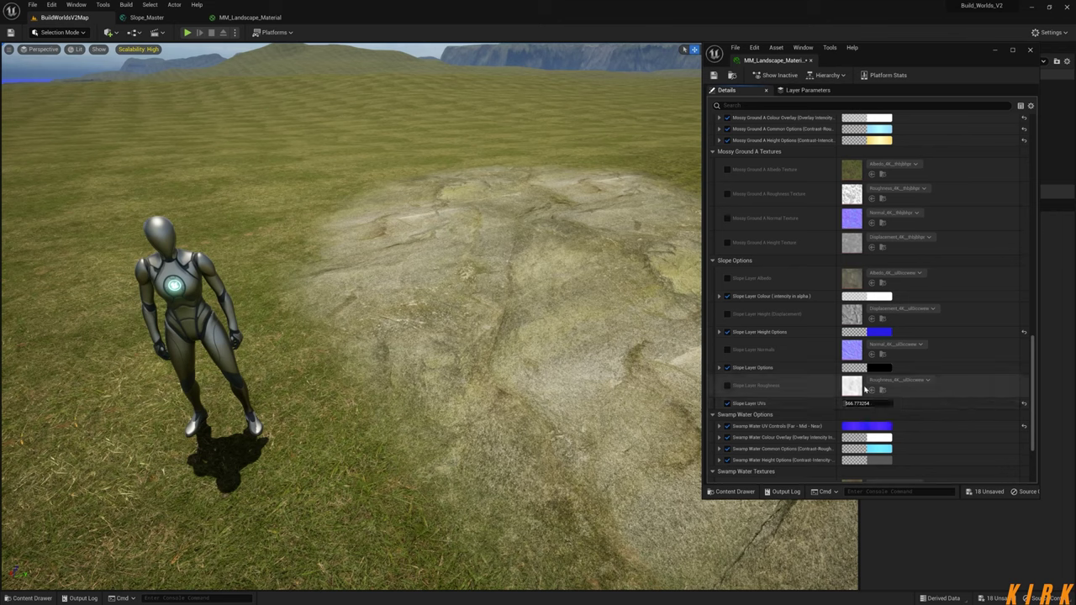
# - Set Contrast to about 0.36 and Roughness to 1.0 in Slope Layer Options
pyautogui.click(719, 370)
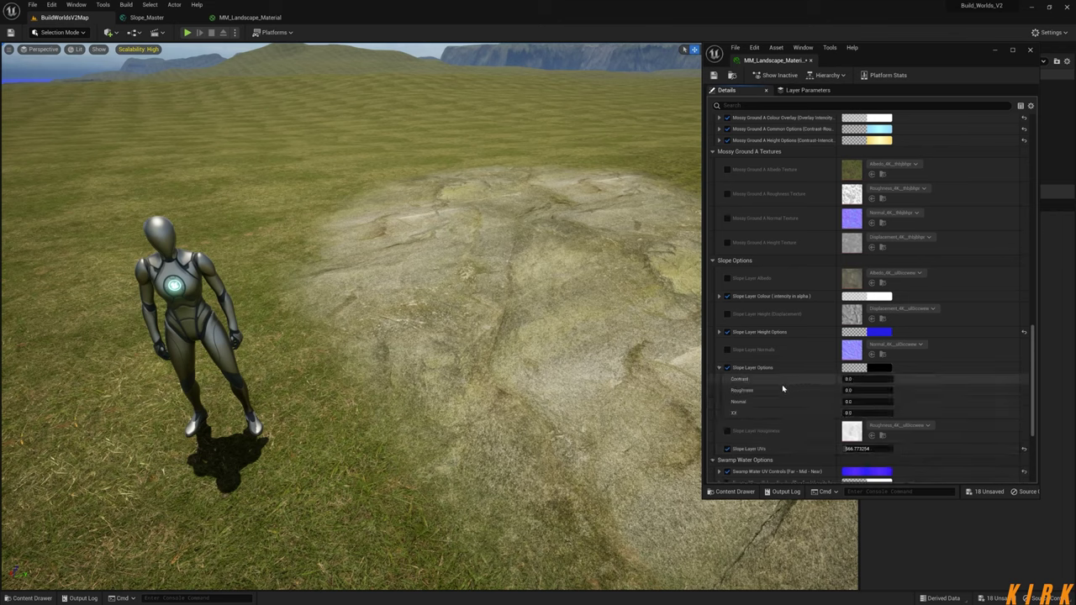
pyautogui.moveTo(852, 379)
pyautogui.mouseDown()
pyautogui.moveTo(863, 379)
pyautogui.moveTo(853, 380)
pyautogui.mouseUp()
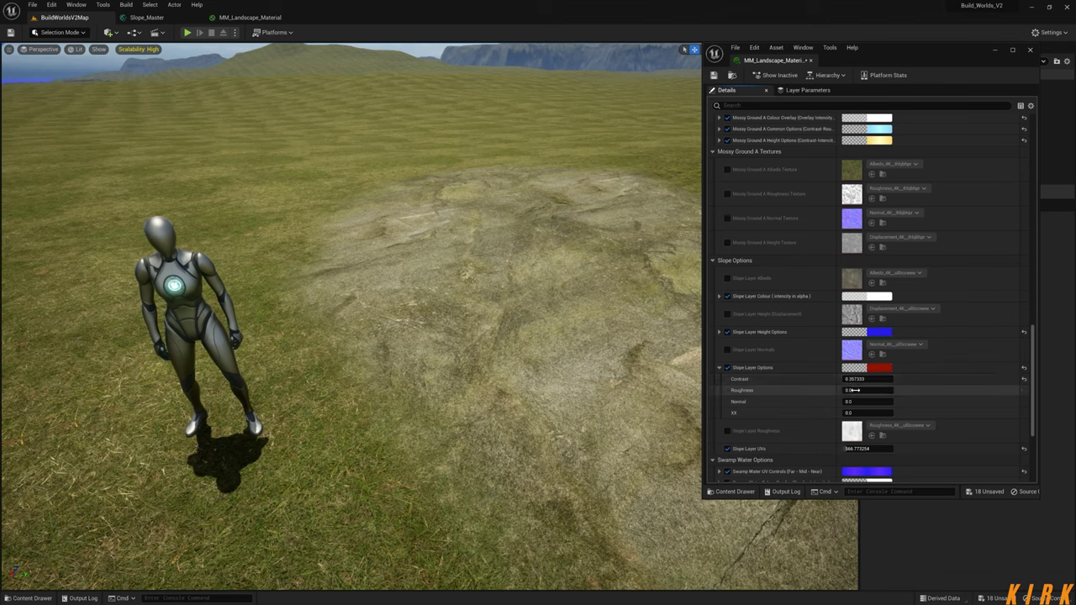
pyautogui.moveTo(857, 390); pyautogui.dragTo(905, 394)
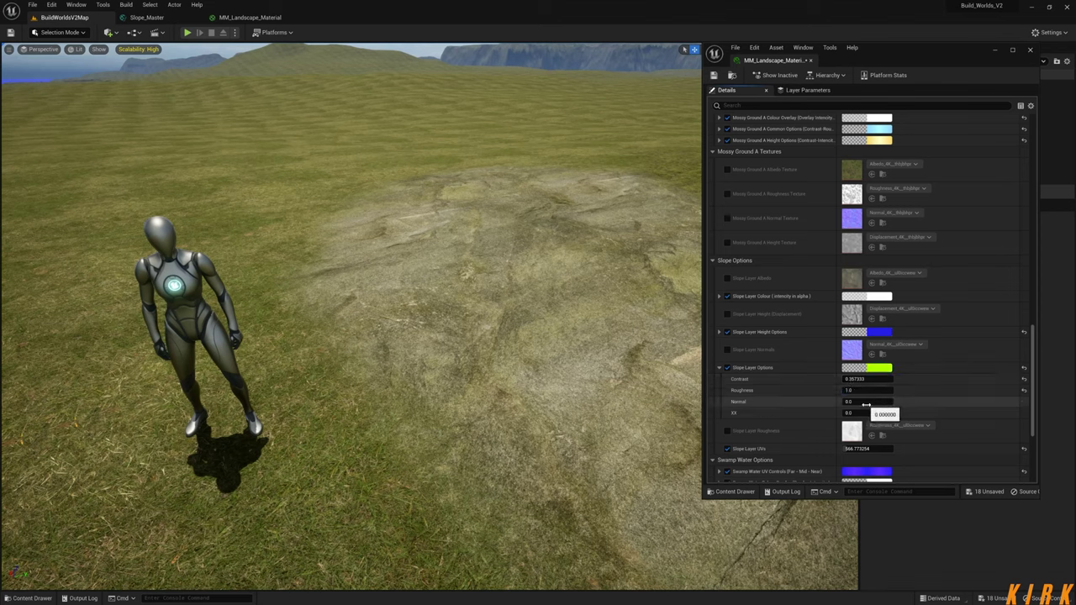
# - Raise the Normal strength in Slope Layer Options, trying 1, 1.6 and 2.1 before settling on a milder value
pyautogui.write('1')
pyautogui.press('Return')
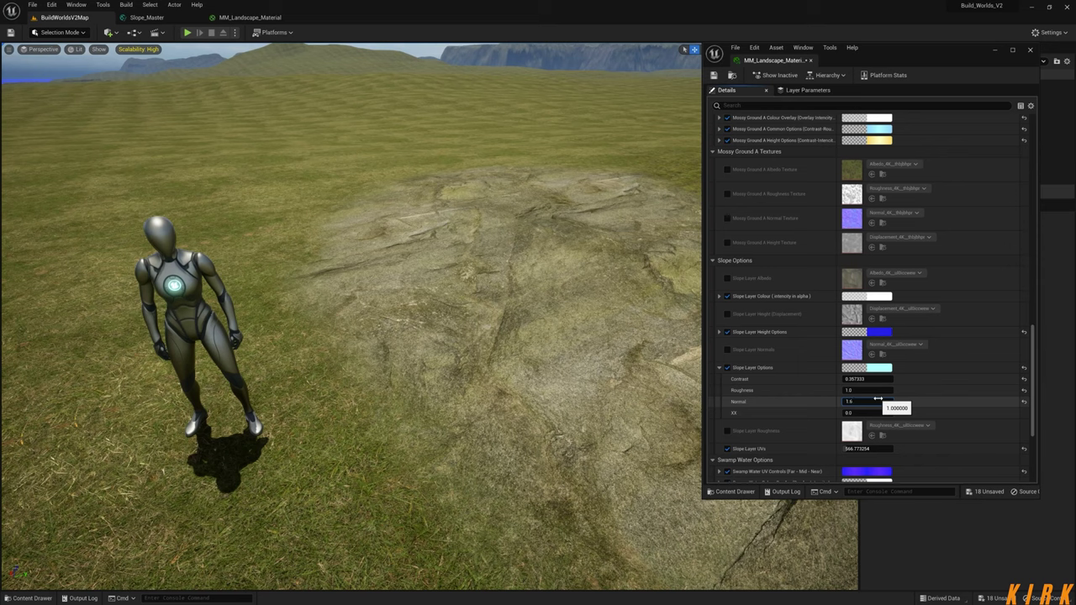
pyautogui.write('6')
pyautogui.press('Return')
pyautogui.write('5')
pyautogui.press('Return')
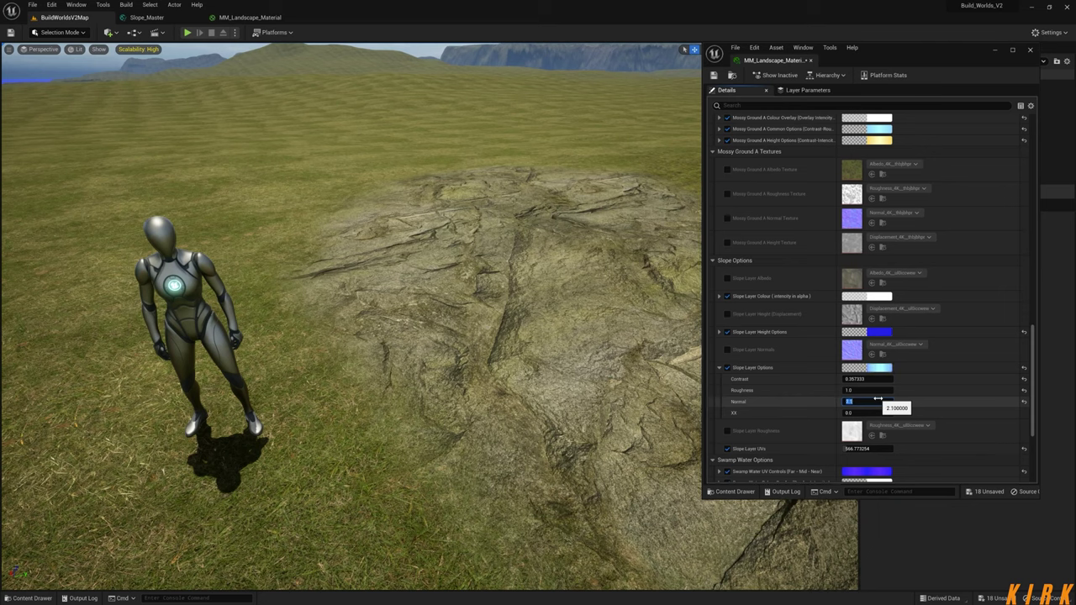
pyautogui.click(720, 367)
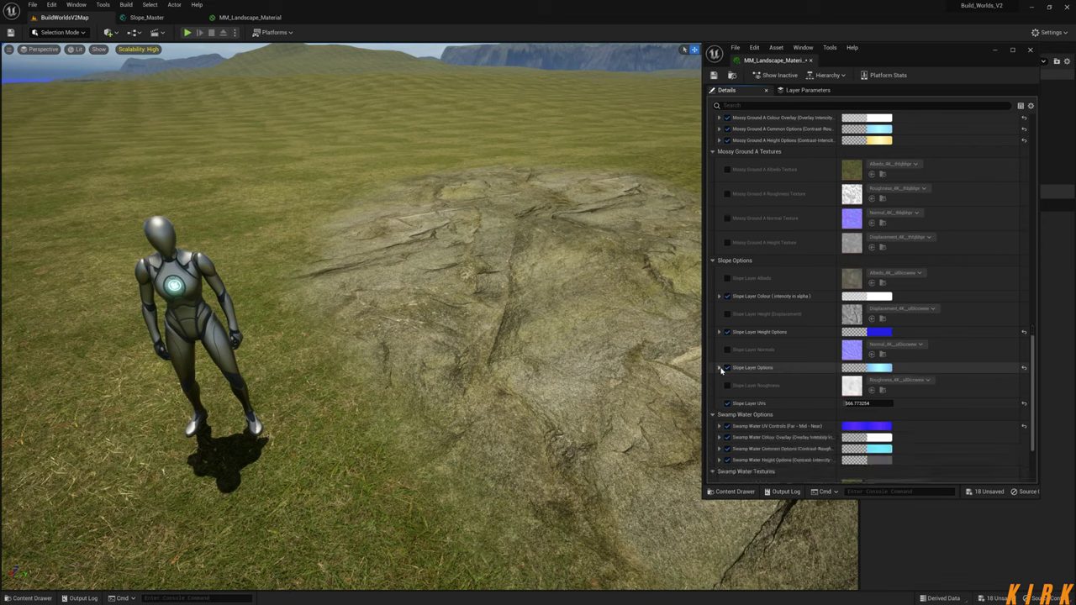
# - Test Slope Layer Colour's Colour Intensity at 1 and 0, and set it to 0.2
pyautogui.click(719, 296)
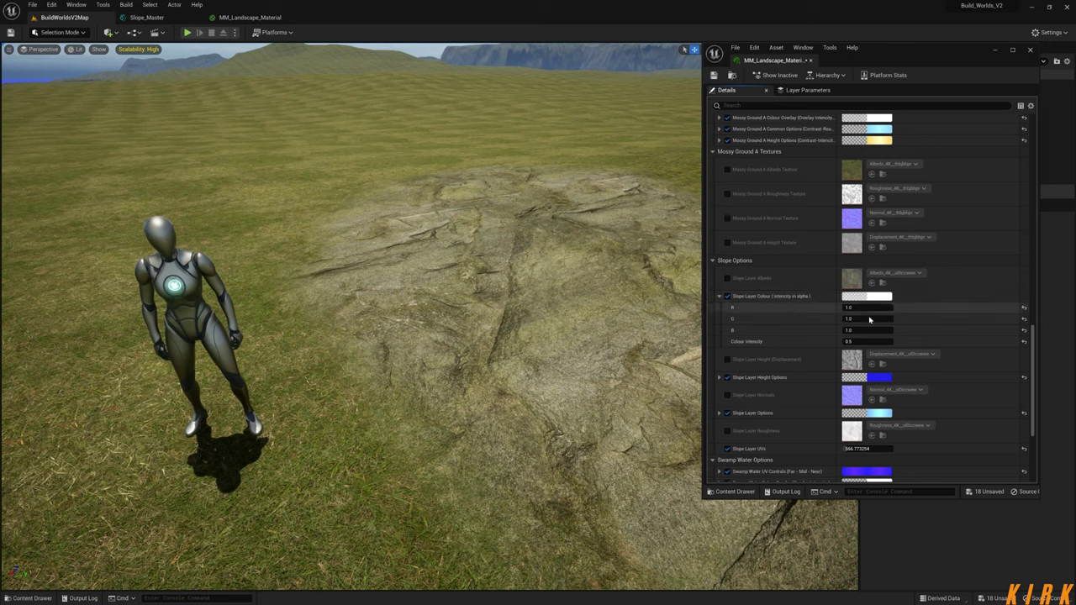
pyautogui.click(878, 342)
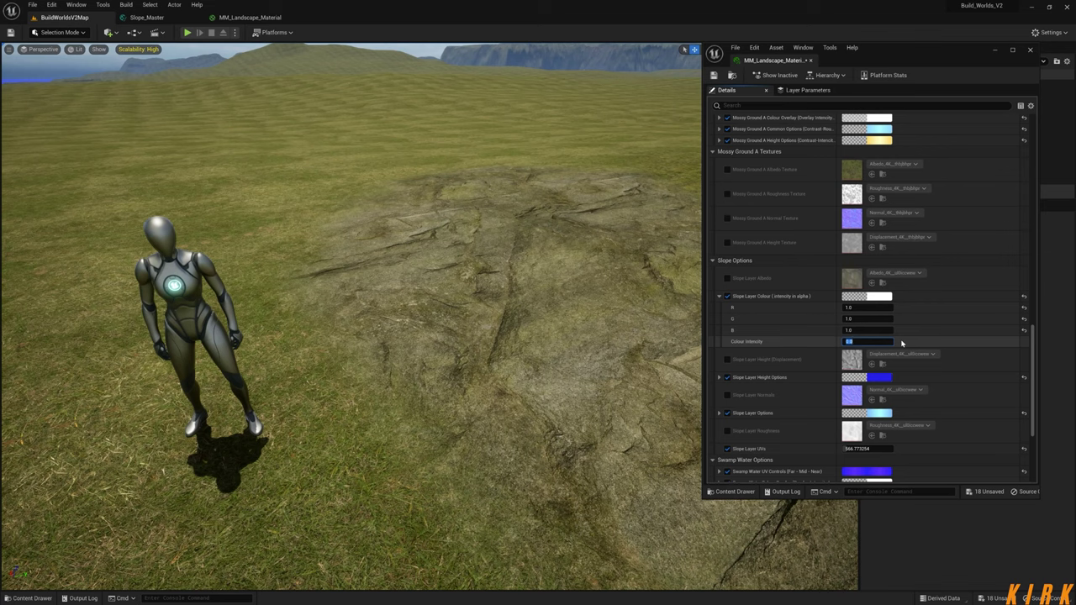
pyautogui.write('1')
pyautogui.press('Return')
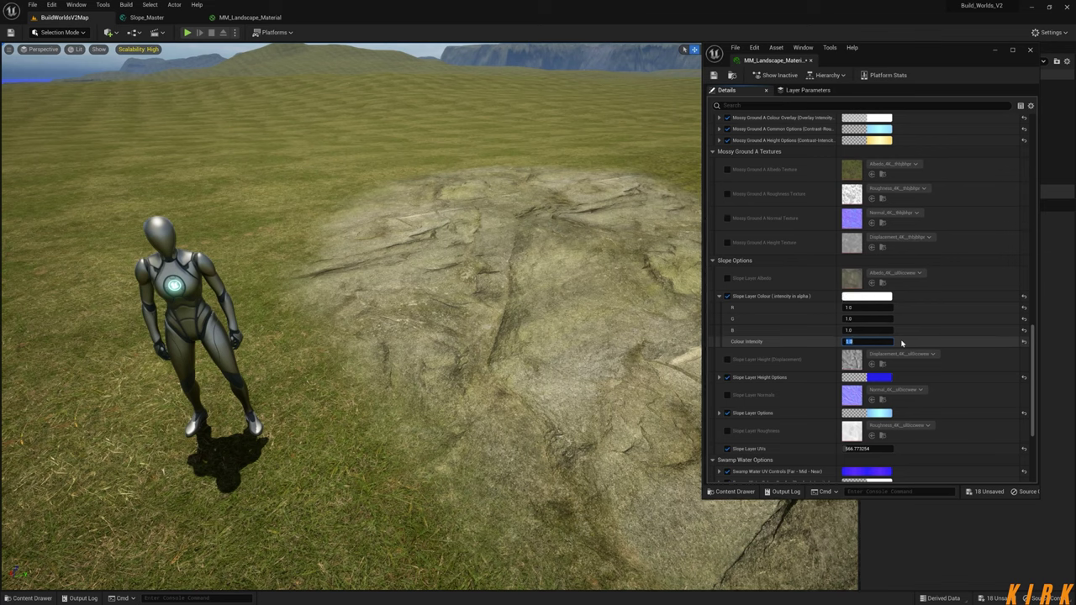
pyautogui.write('0')
pyautogui.press('Return')
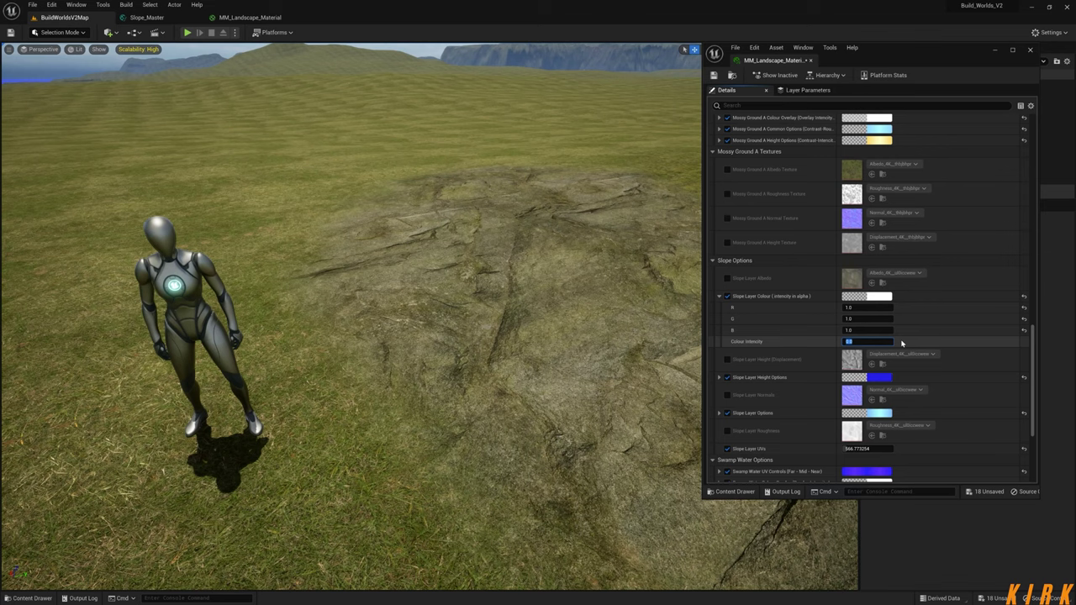
pyautogui.press('Return')
pyautogui.moveTo(521, 336); pyautogui.dragTo(542, 344, button='right')
pyautogui.moveTo(403, 336); pyautogui.dragTo(424, 326, button='right')
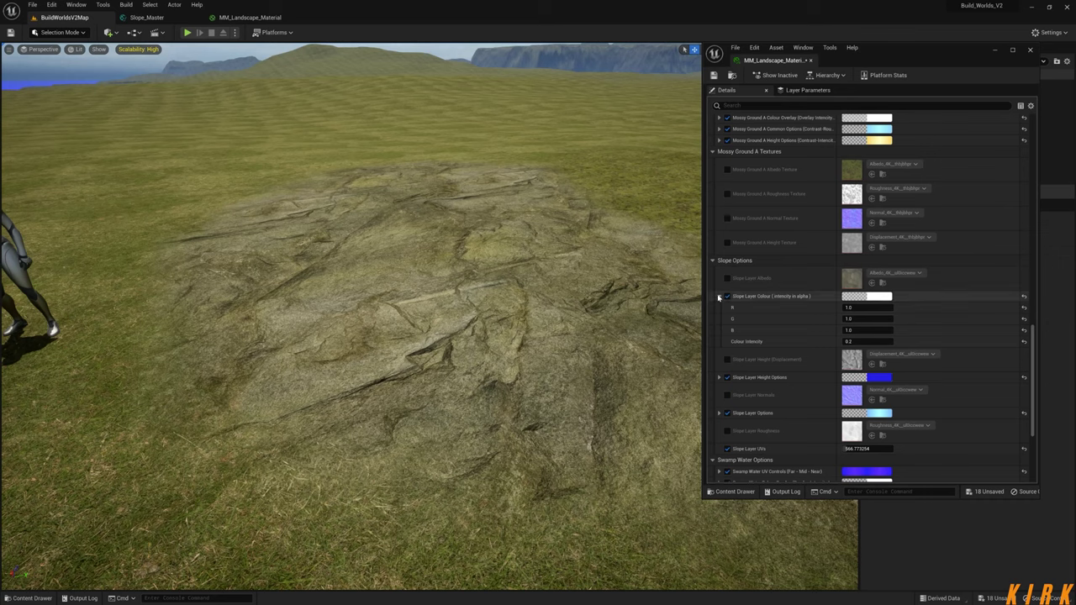
pyautogui.click(719, 297)
# - Set Contrast to 0.432 and Intensity to about 0.2187 in Slope Layer Height Options
pyautogui.click(719, 333)
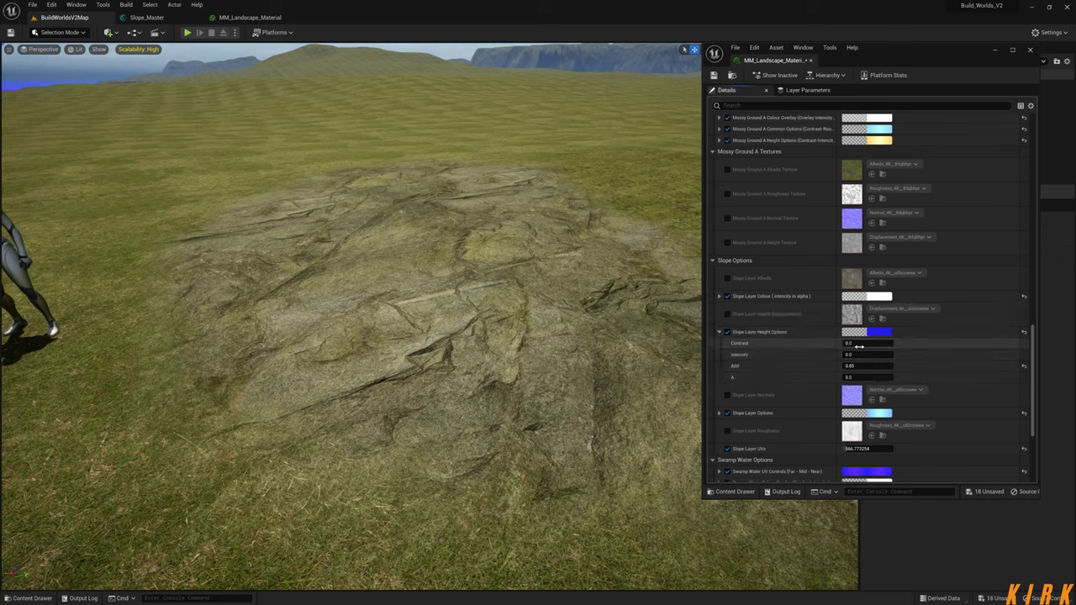
pyautogui.moveTo(858, 344)
pyautogui.mouseDown()
pyautogui.moveTo(896, 343)
pyautogui.moveTo(871, 354)
pyautogui.mouseUp()
pyautogui.moveTo(429, 303); pyautogui.dragTo(438, 341, button='right')
pyautogui.press('s')
pyautogui.press('w')
pyautogui.press('s')
# - Test the Add value of Slope Layer Height Options at 0, set it to 1.0, and check the rock patch from farther away
pyautogui.click(863, 366)
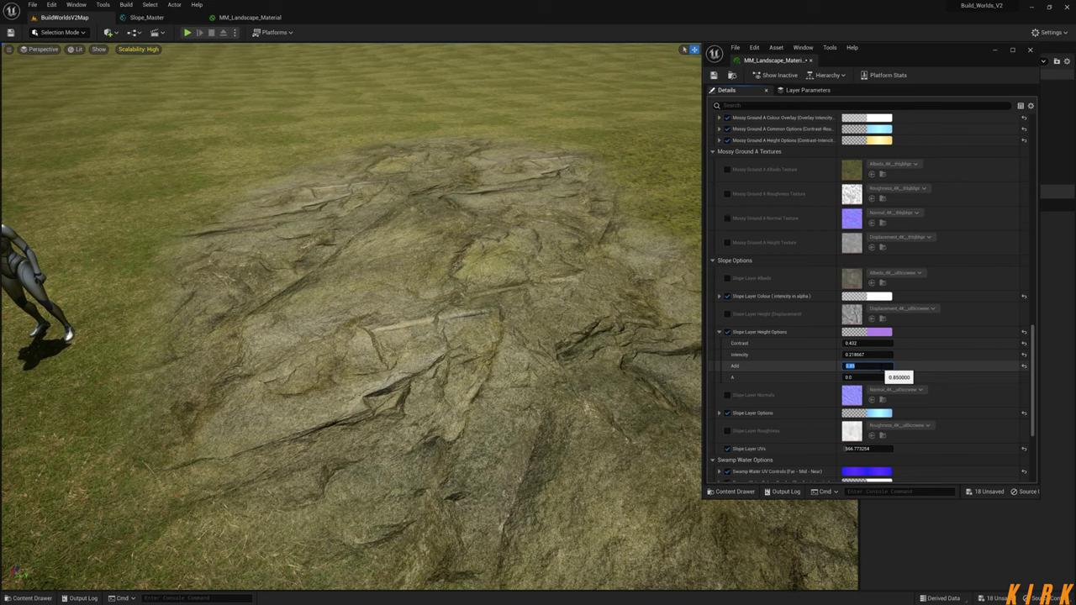
pyautogui.write('0')
pyautogui.press('Return')
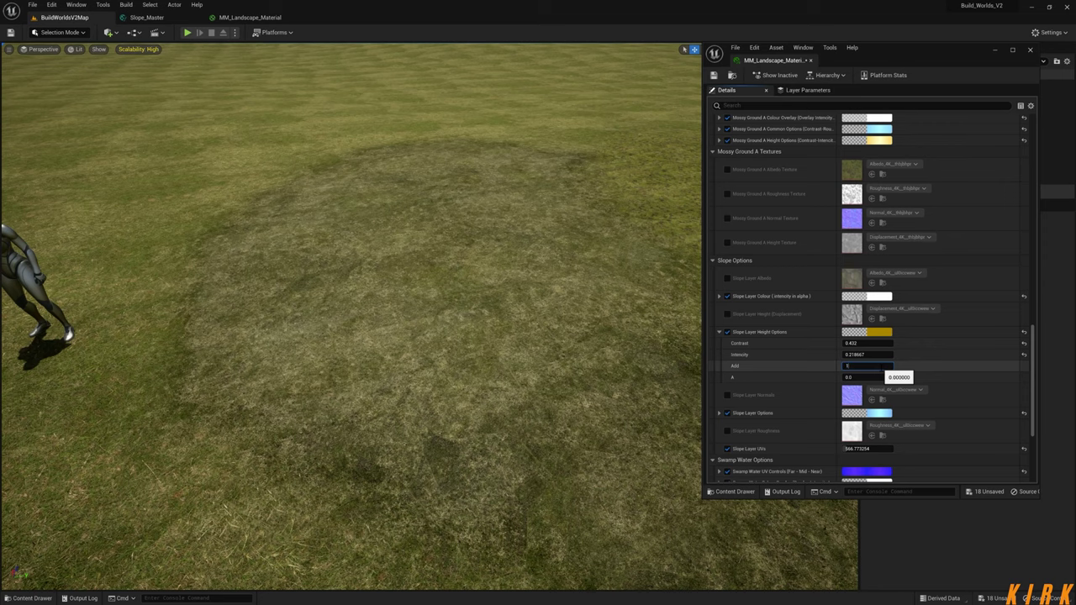
pyautogui.write('1')
pyautogui.press('Return')
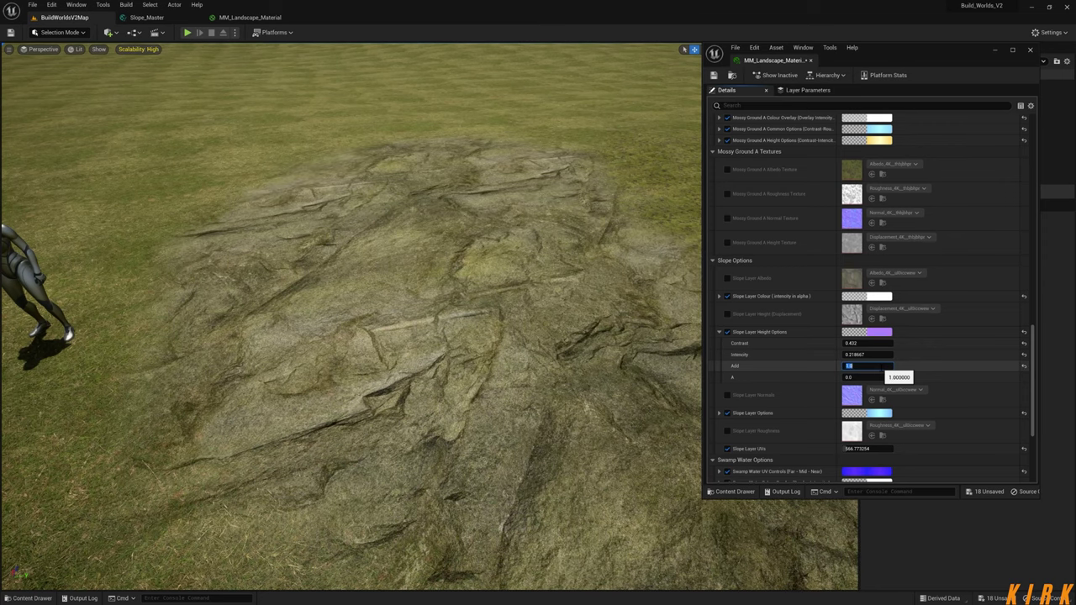
pyautogui.moveTo(609, 357); pyautogui.dragTo(538, 311, button='right')
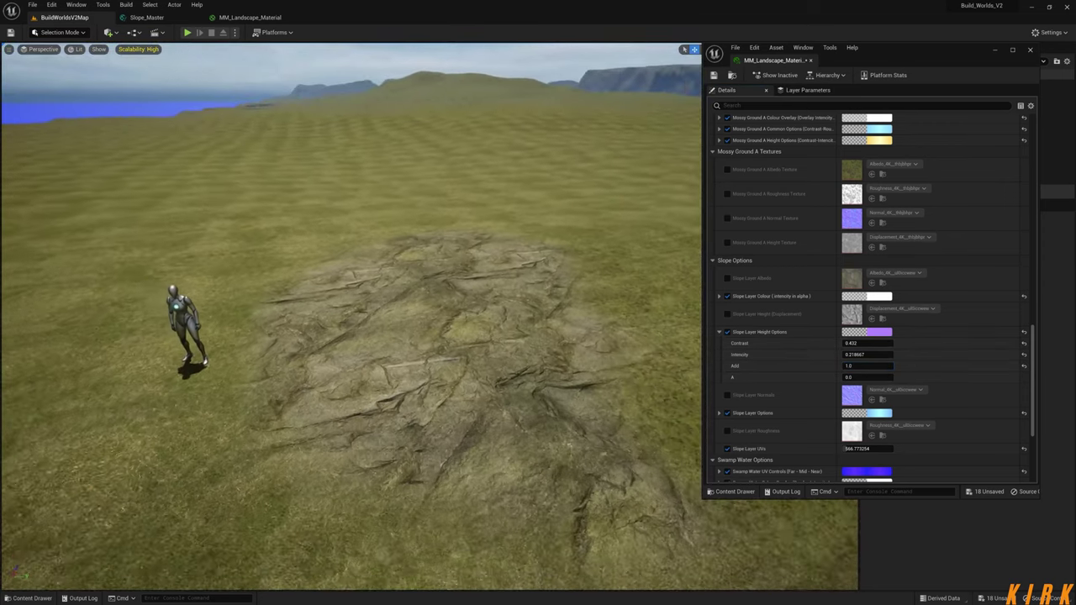
pyautogui.moveTo(527, 350); pyautogui.dragTo(527, 350, button='right')
pyautogui.press('s')
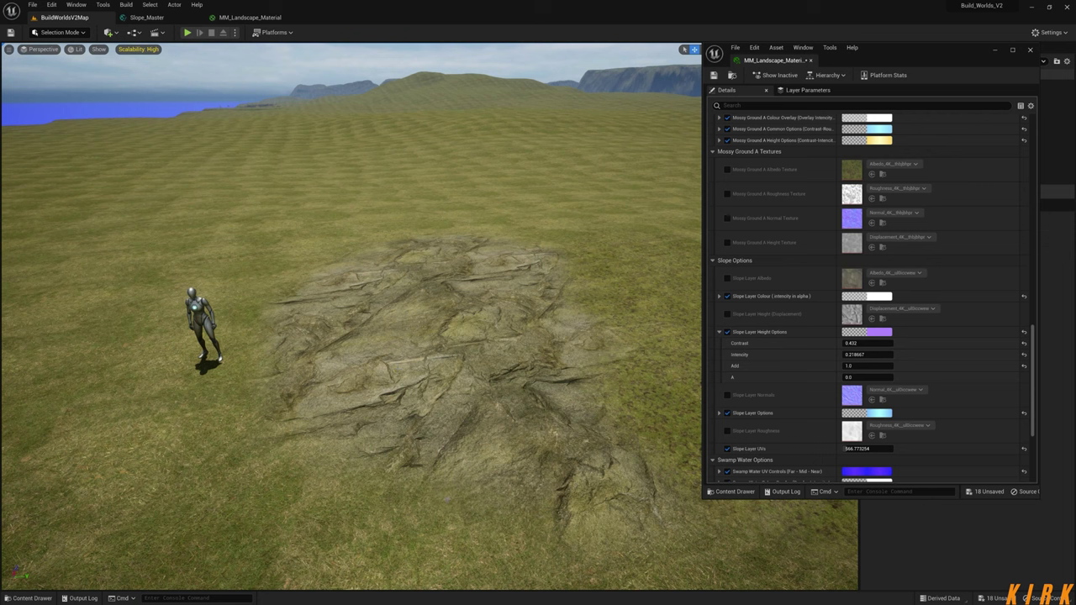
pyautogui.moveTo(352, 318); pyautogui.dragTo(407, 326, button='right')
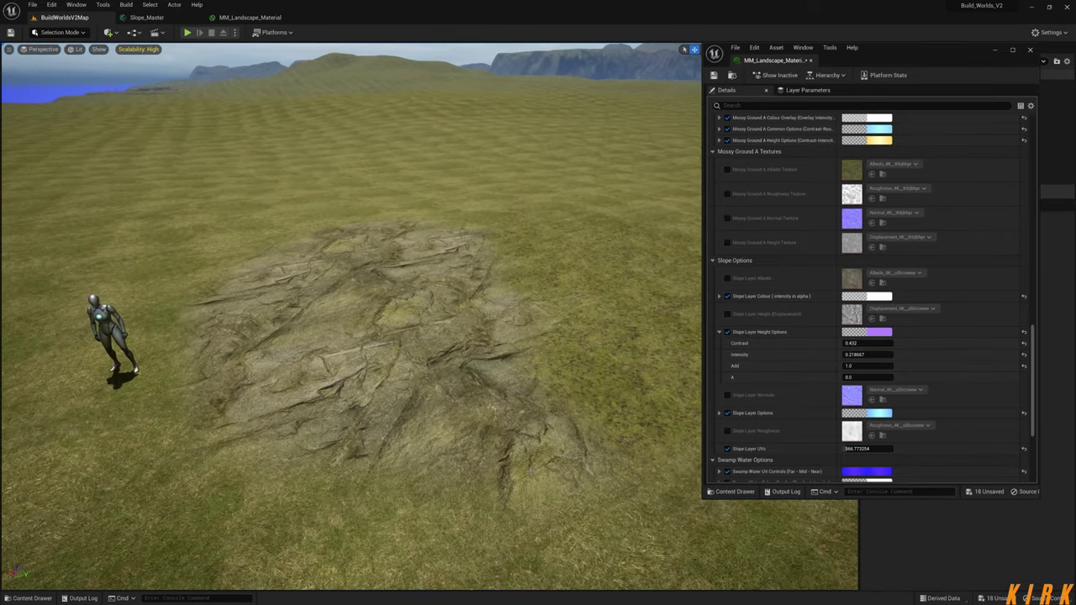